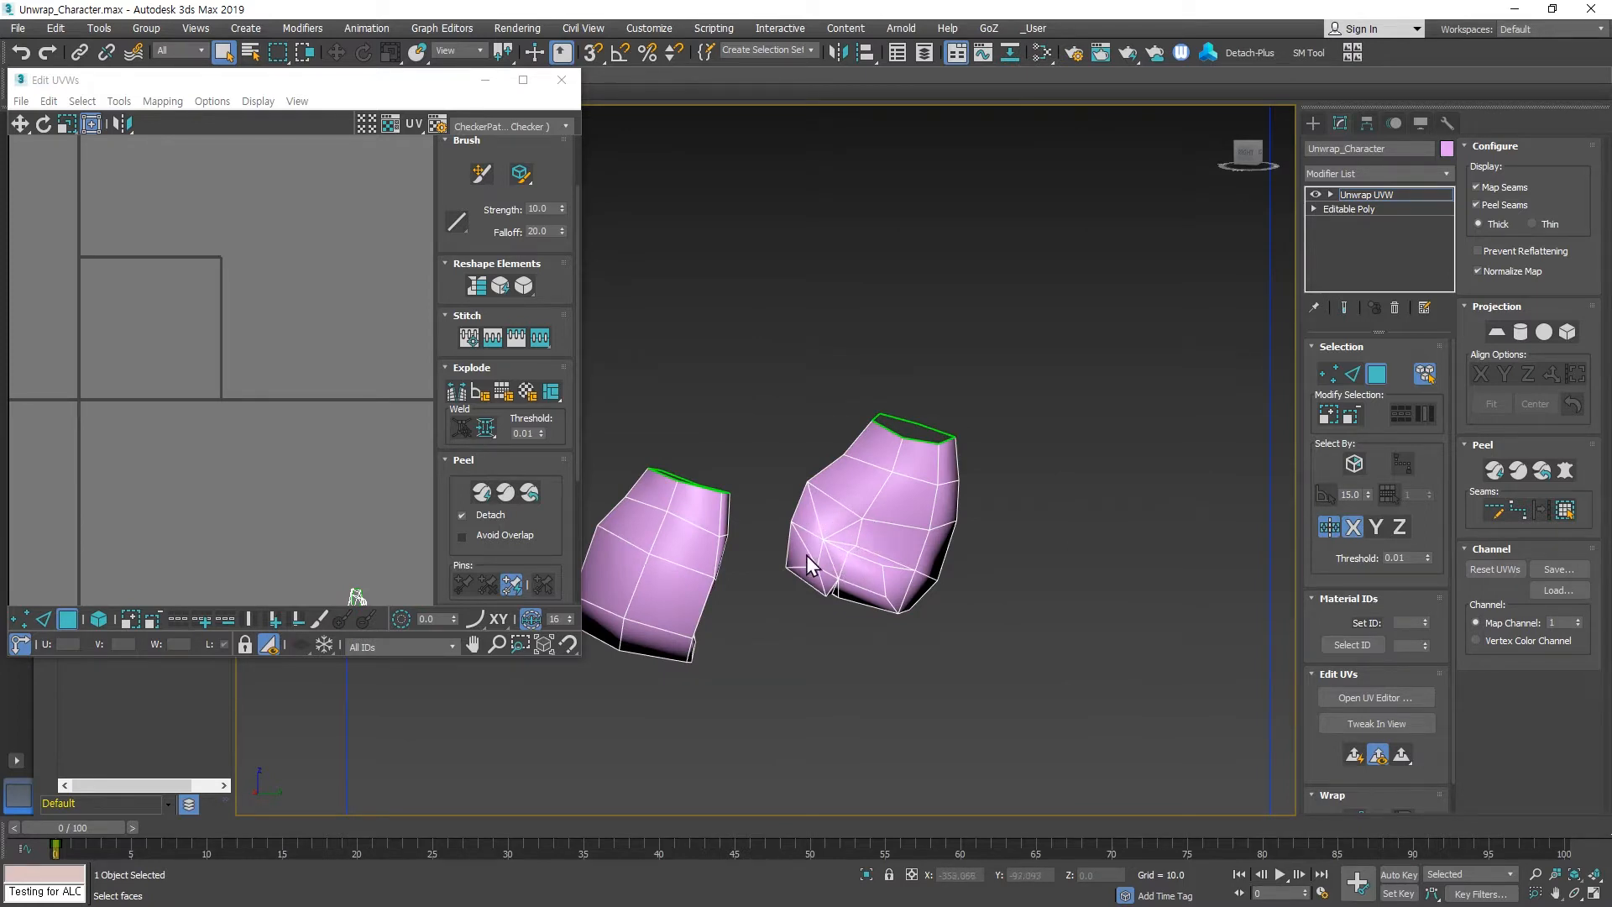
Turn off the selected-faces filter in the UV editor so the whole character mesh is displayed instead of only the hands.
{"action": "middle_click_drag", "start_coordinate": [806, 563], "coordinate": [938, 586], "text": "alt"}
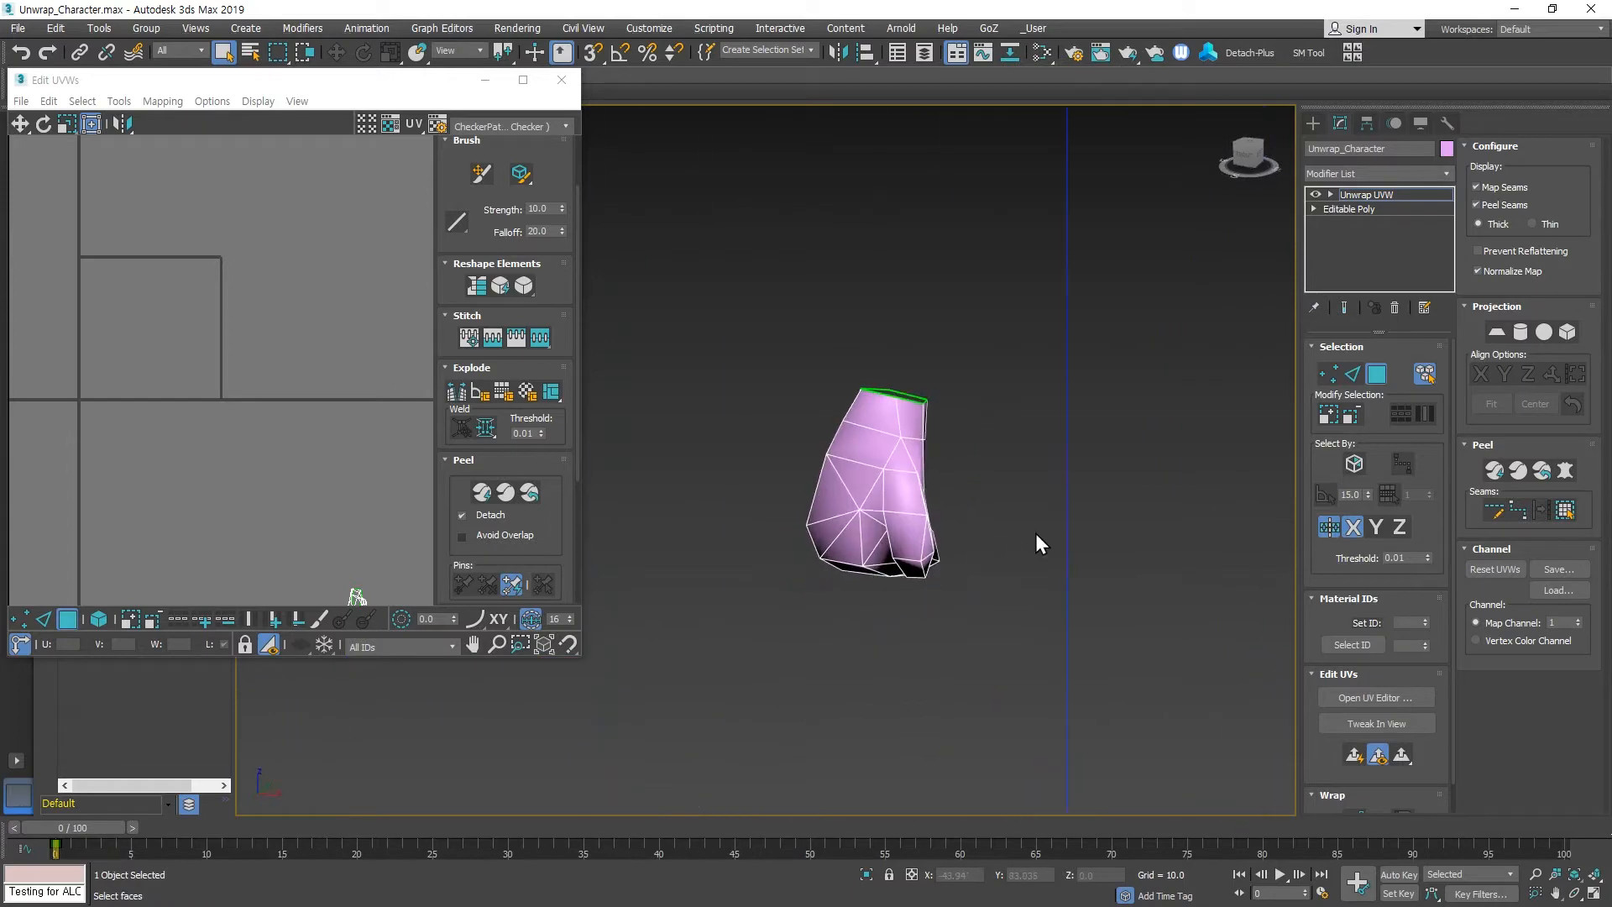
{"action": "key", "text": "alt+f"}
{"action": "right_click", "coordinate": [923, 652]}
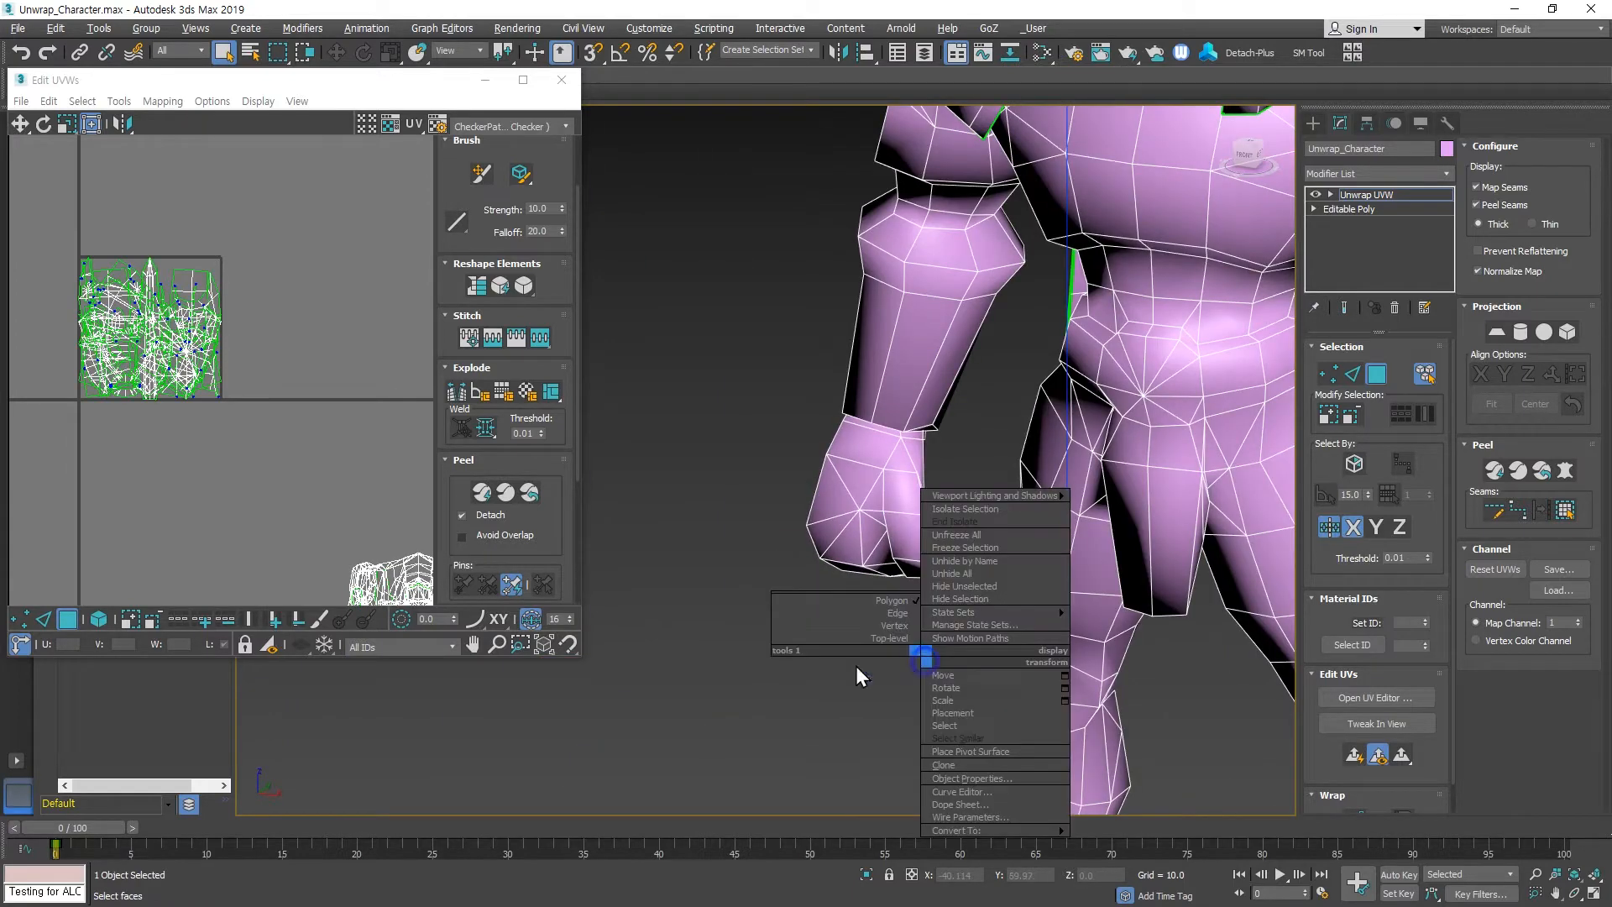
{"action": "left_click", "coordinate": [693, 656]}
{"action": "scroll", "coordinate": [850, 563], "scroll_direction": "down", "scroll_amount": 4}
{"action": "middle_click_drag", "start_coordinate": [1023, 485], "coordinate": [832, 425]}
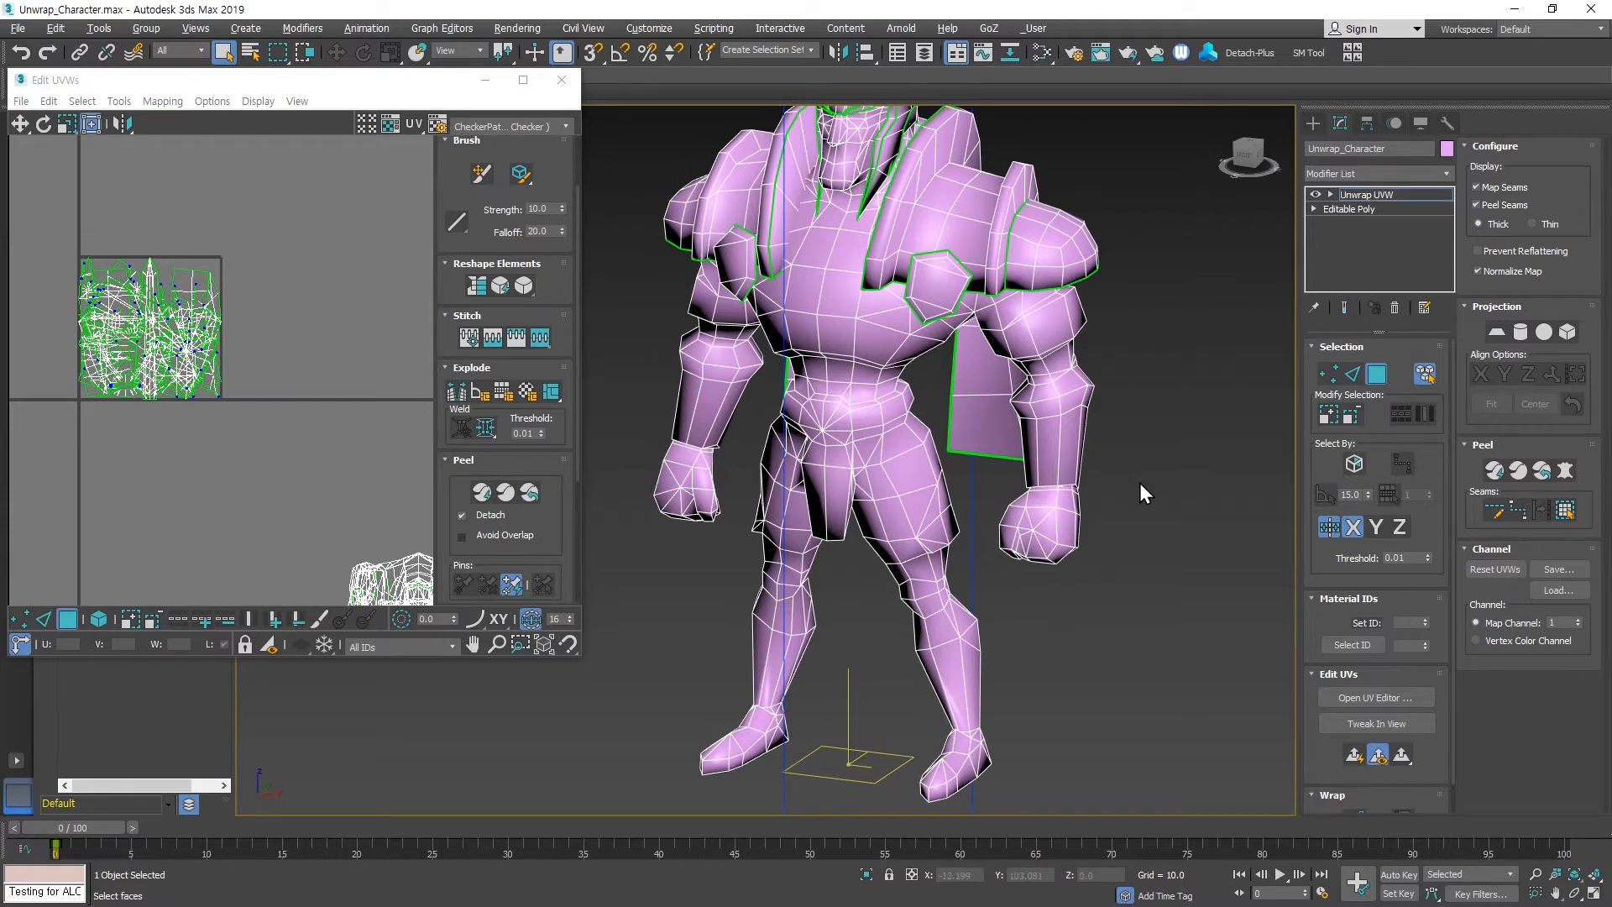
Exit face selection, close the UV editor and collapse the character's entire modifier stack to Editable Poly.
{"action": "key", "text": "3"}
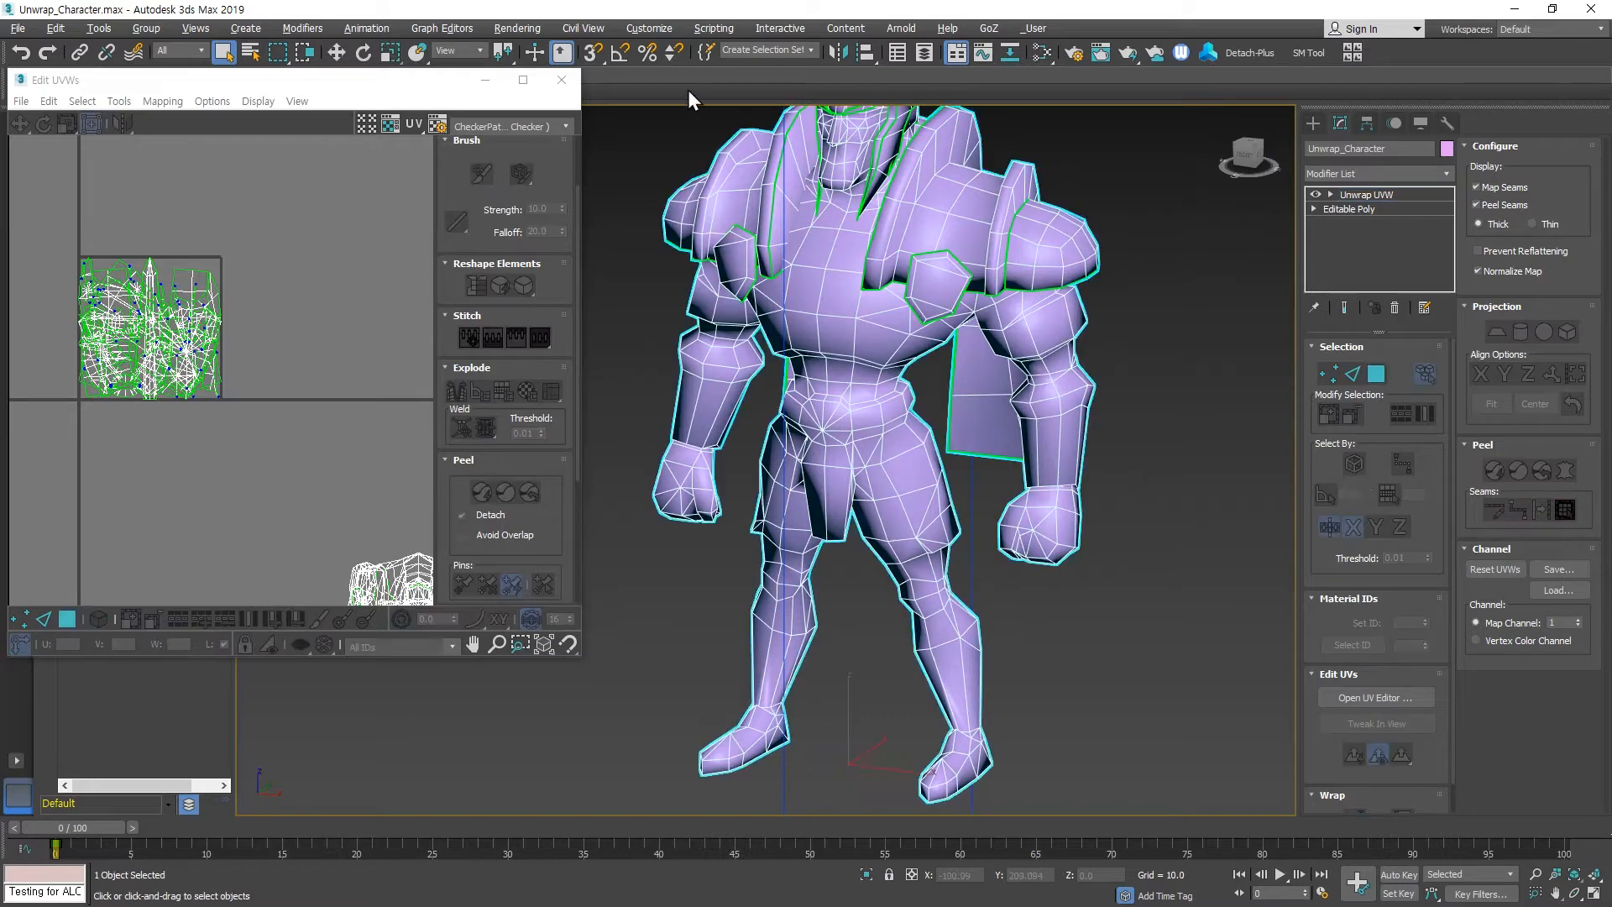
{"action": "left_click", "coordinate": [567, 81]}
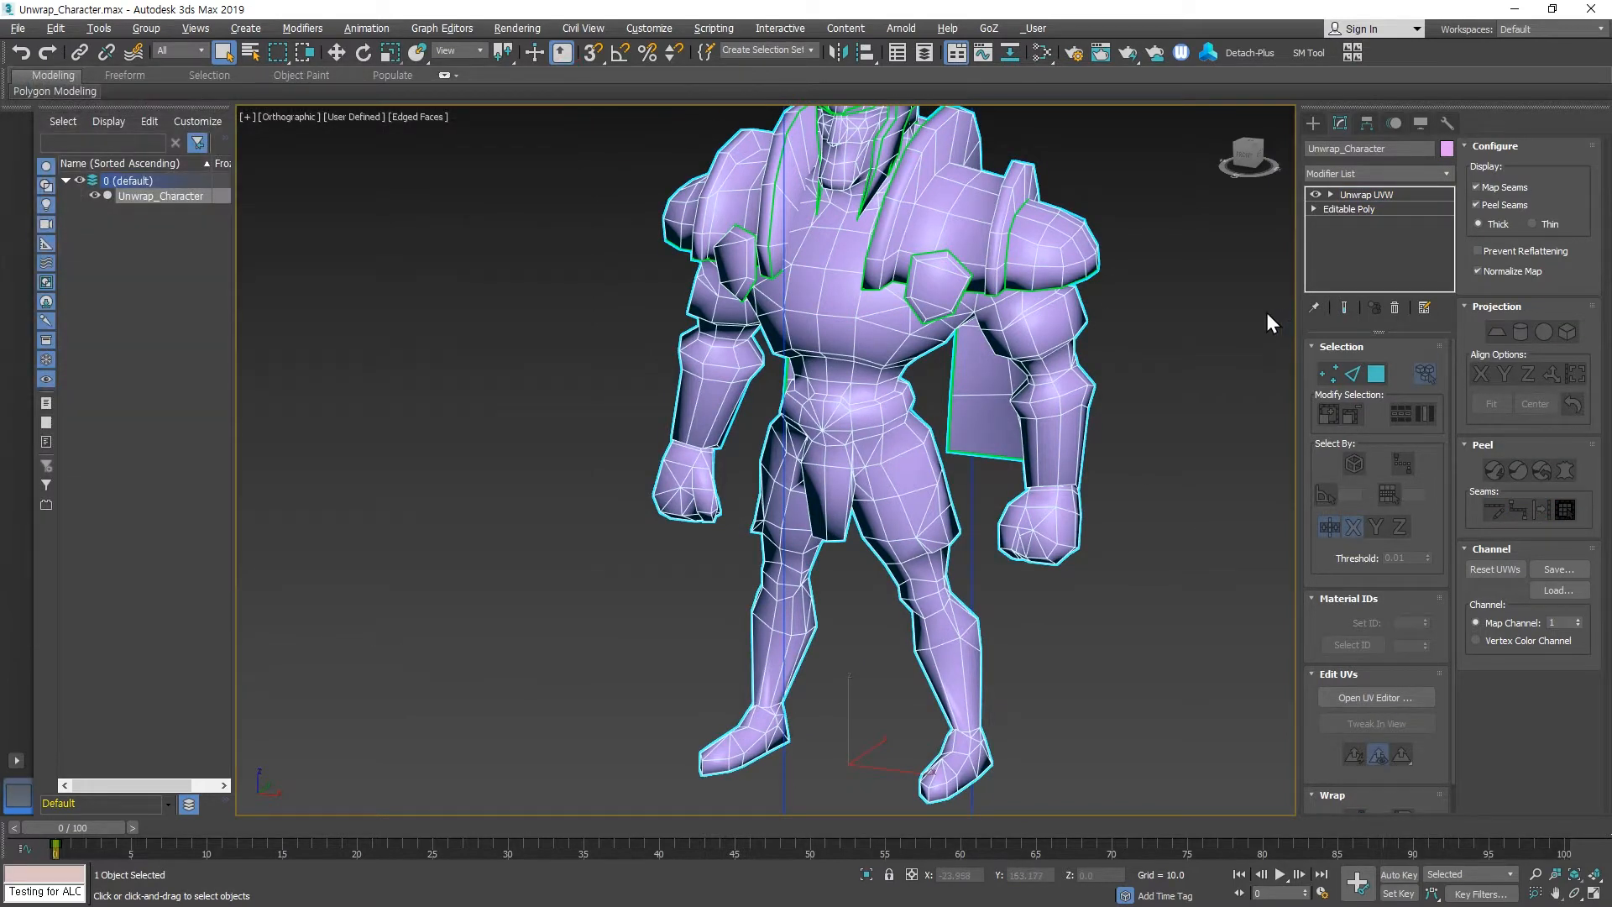
{"action": "right_click", "coordinate": [1373, 250]}
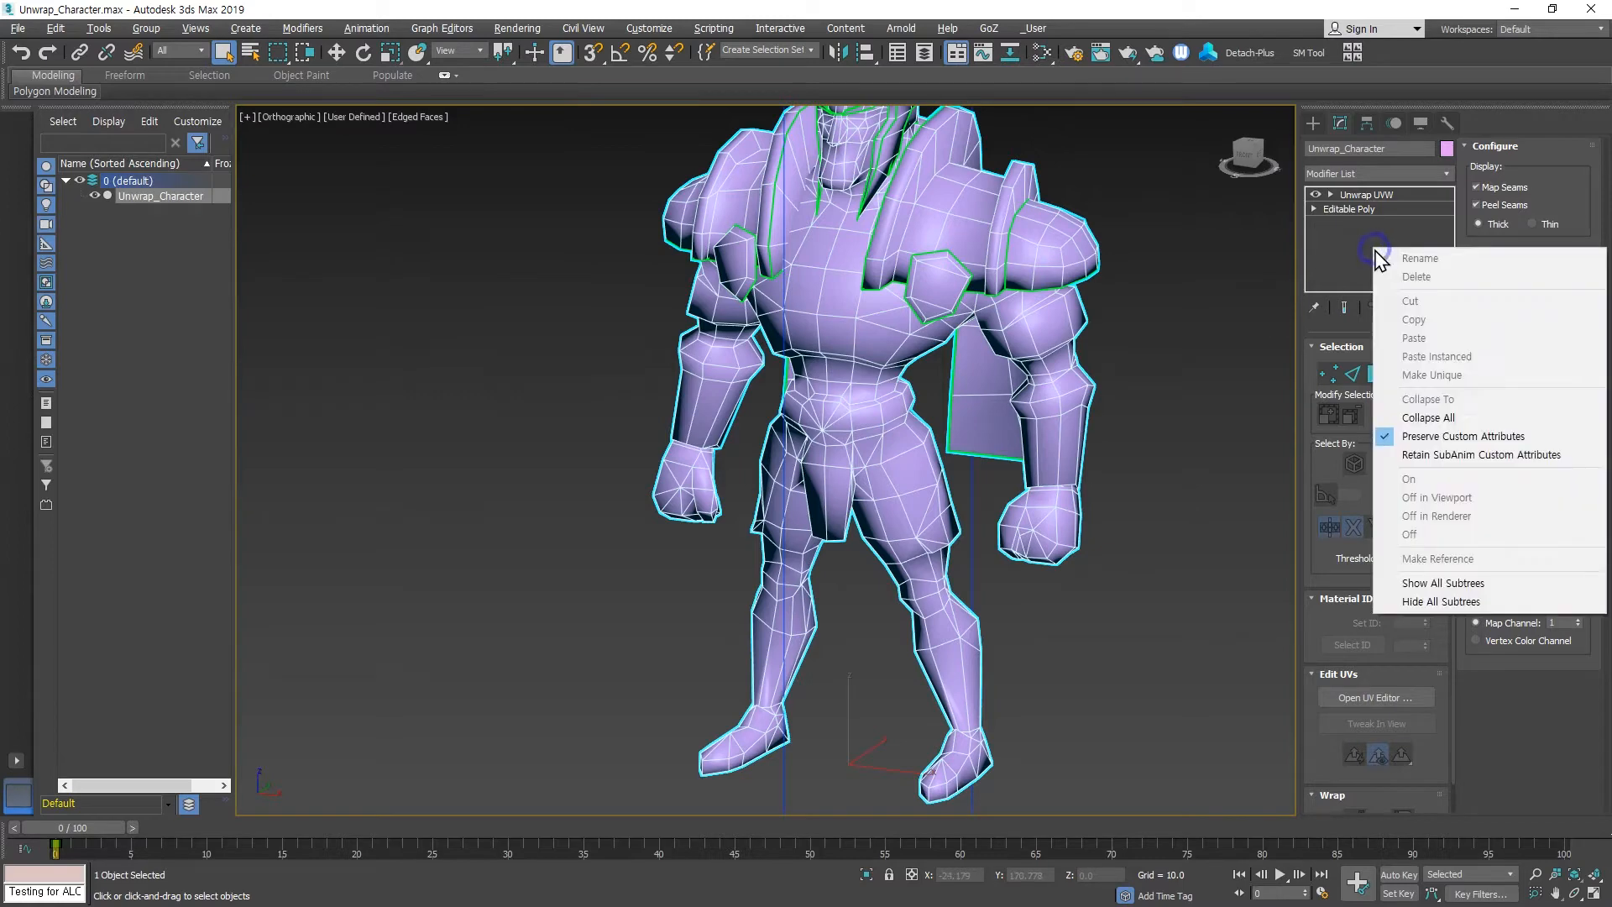
{"action": "left_click", "coordinate": [1425, 418]}
{"action": "left_click", "coordinate": [1227, 380]}
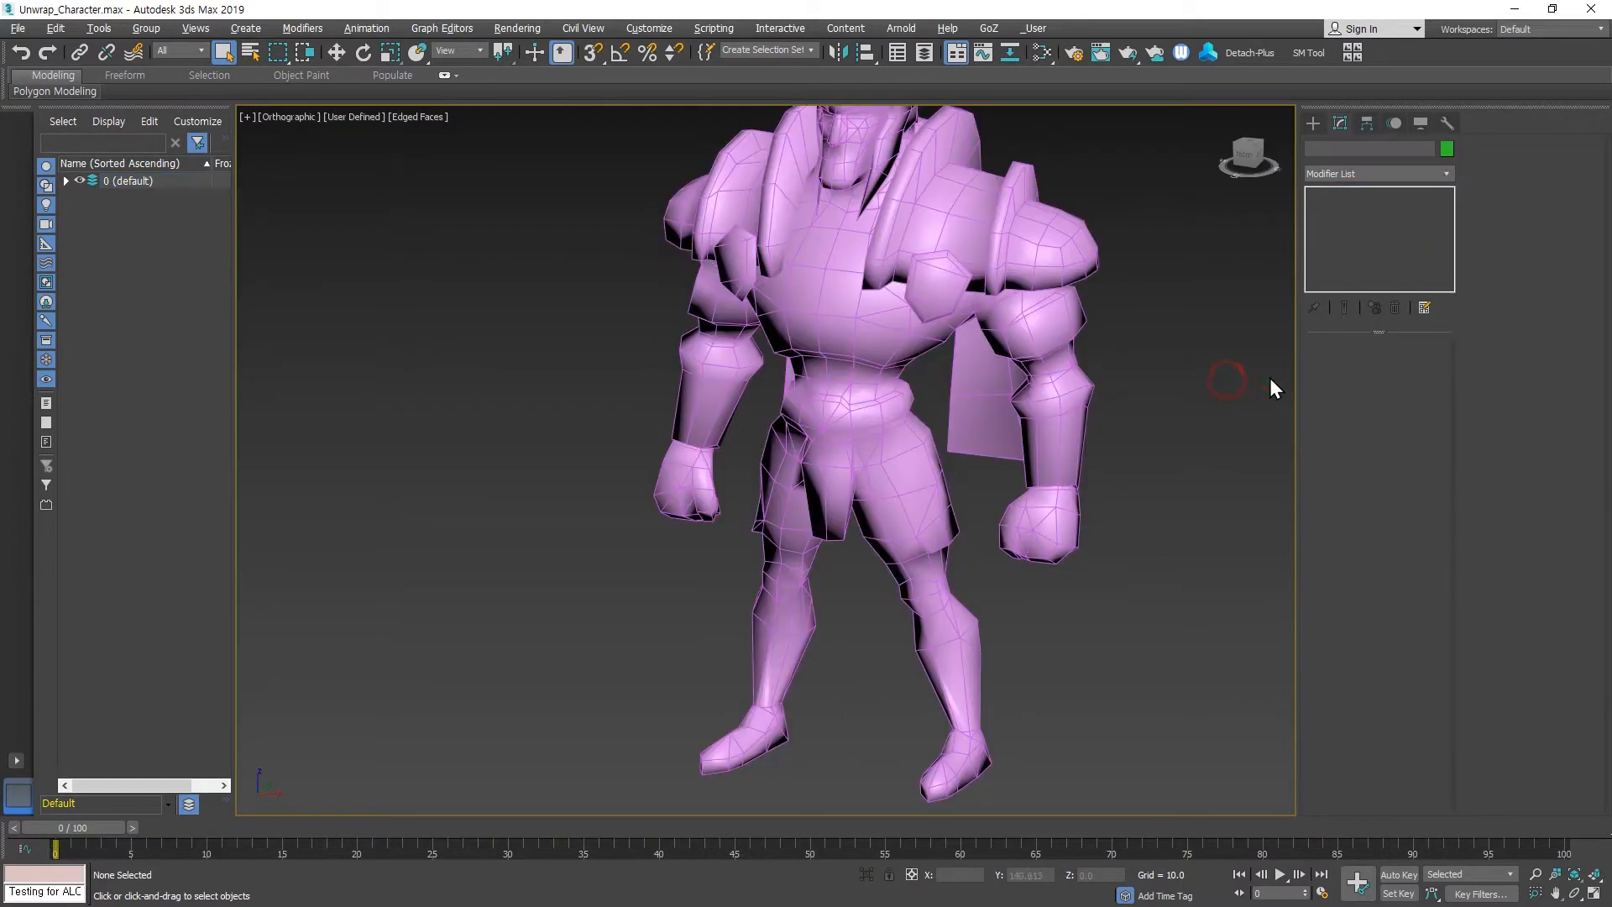
Detach both hand elements from Unwrap_Character as one separate object, keeping the suggested name.
{"action": "left_click_drag", "start_coordinate": [1160, 435], "coordinate": [1041, 472]}
{"action": "left_click", "coordinate": [1419, 360]}
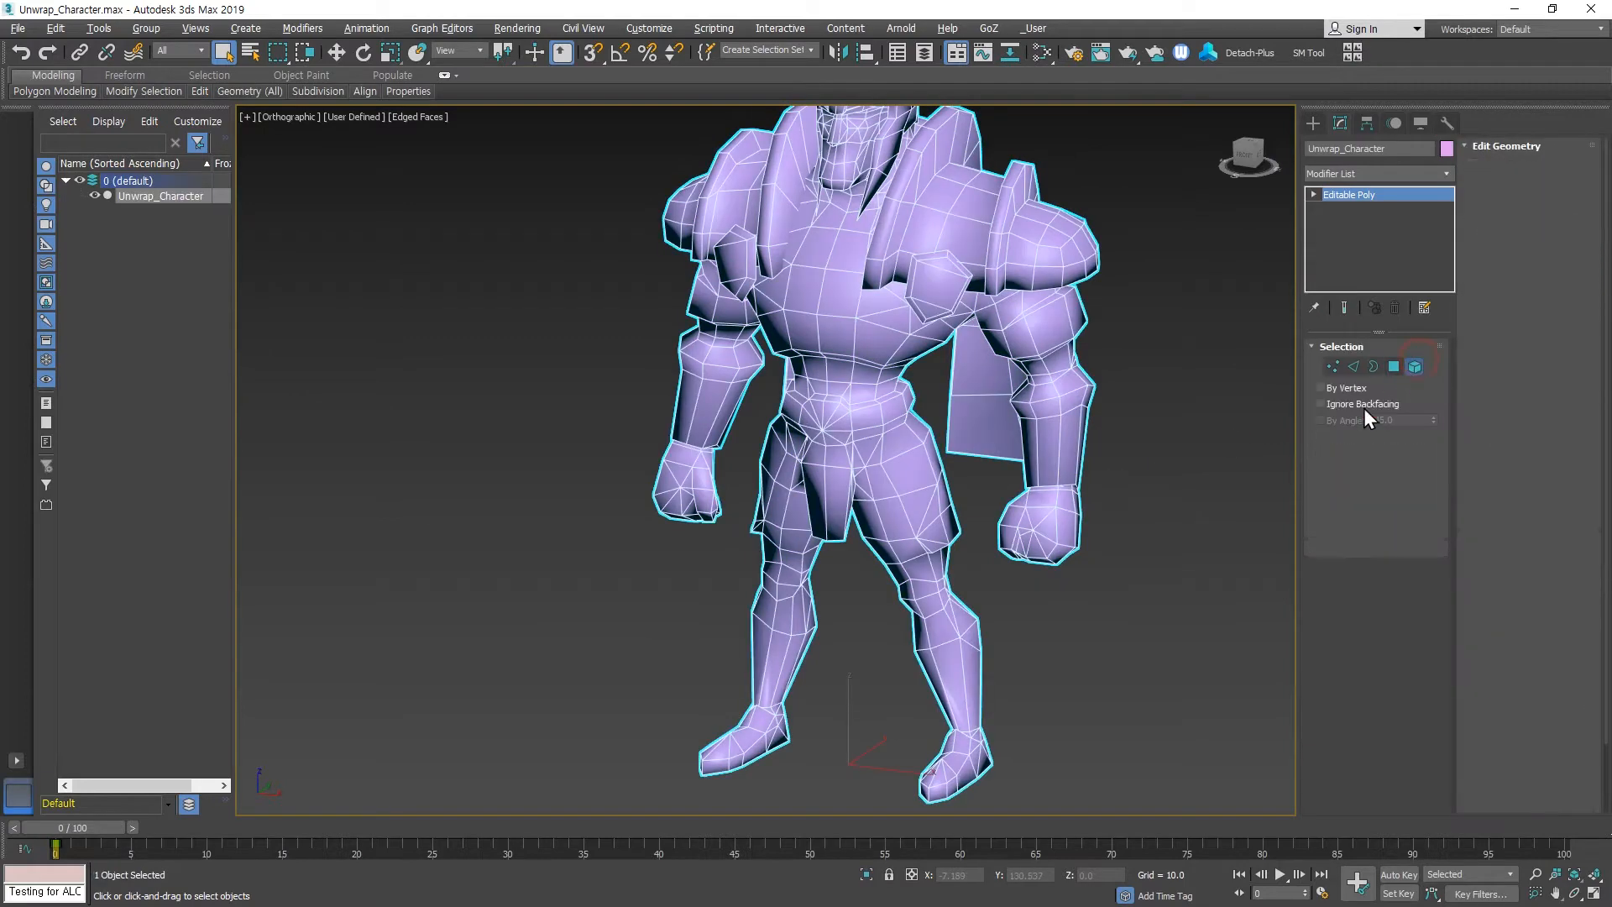
{"action": "left_click", "coordinate": [1077, 544]}
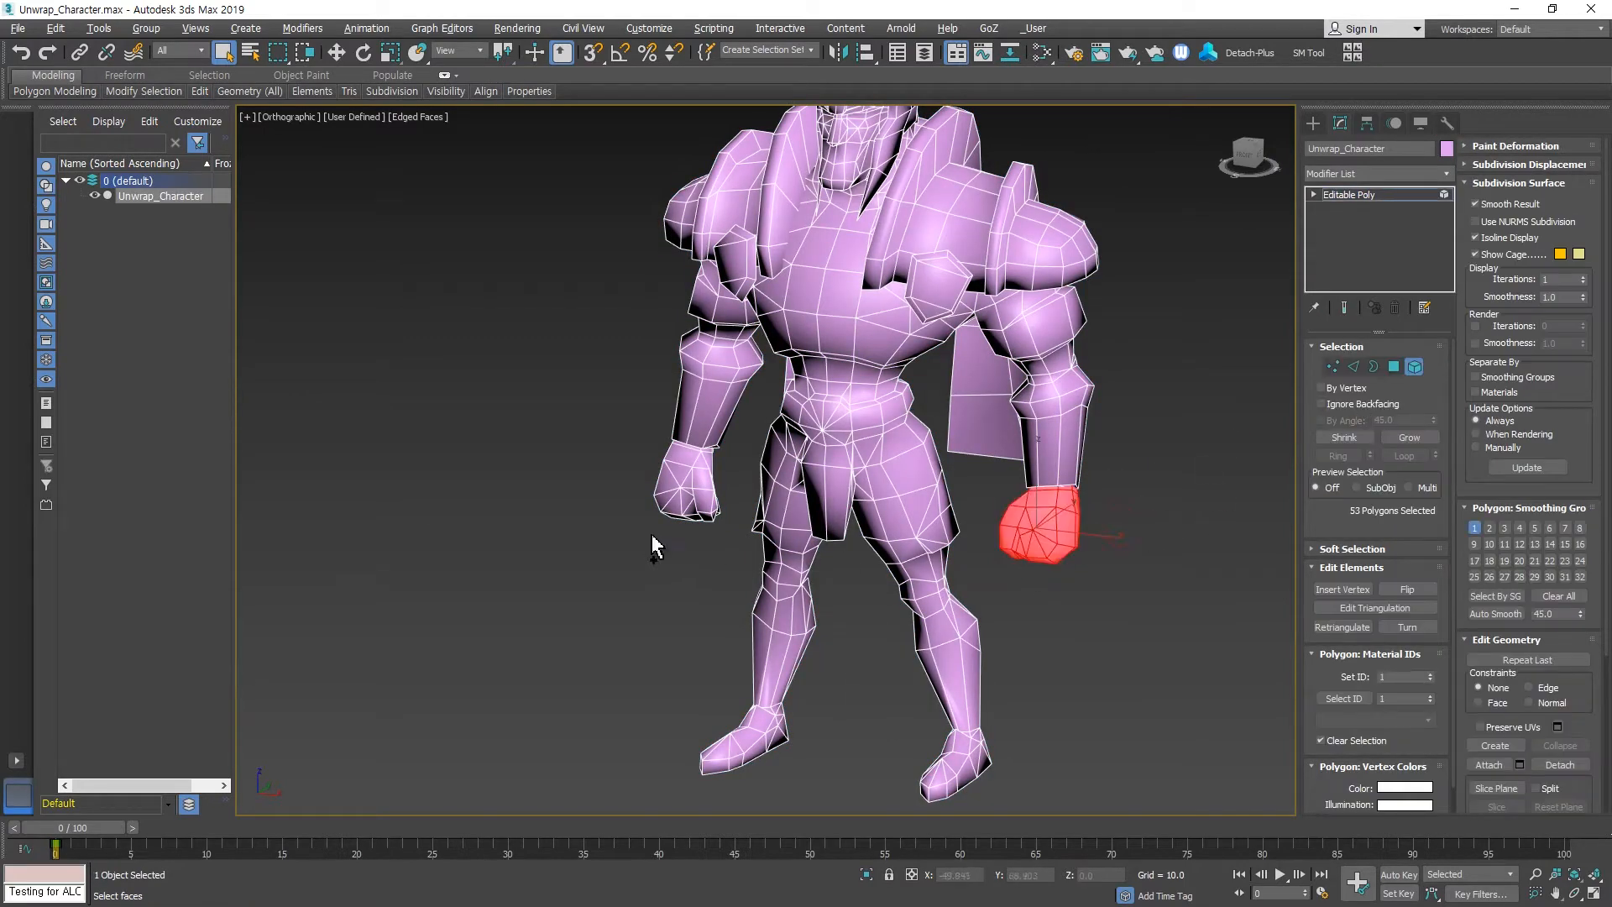
{"action": "left_click", "coordinate": [672, 508], "text": "ctrl"}
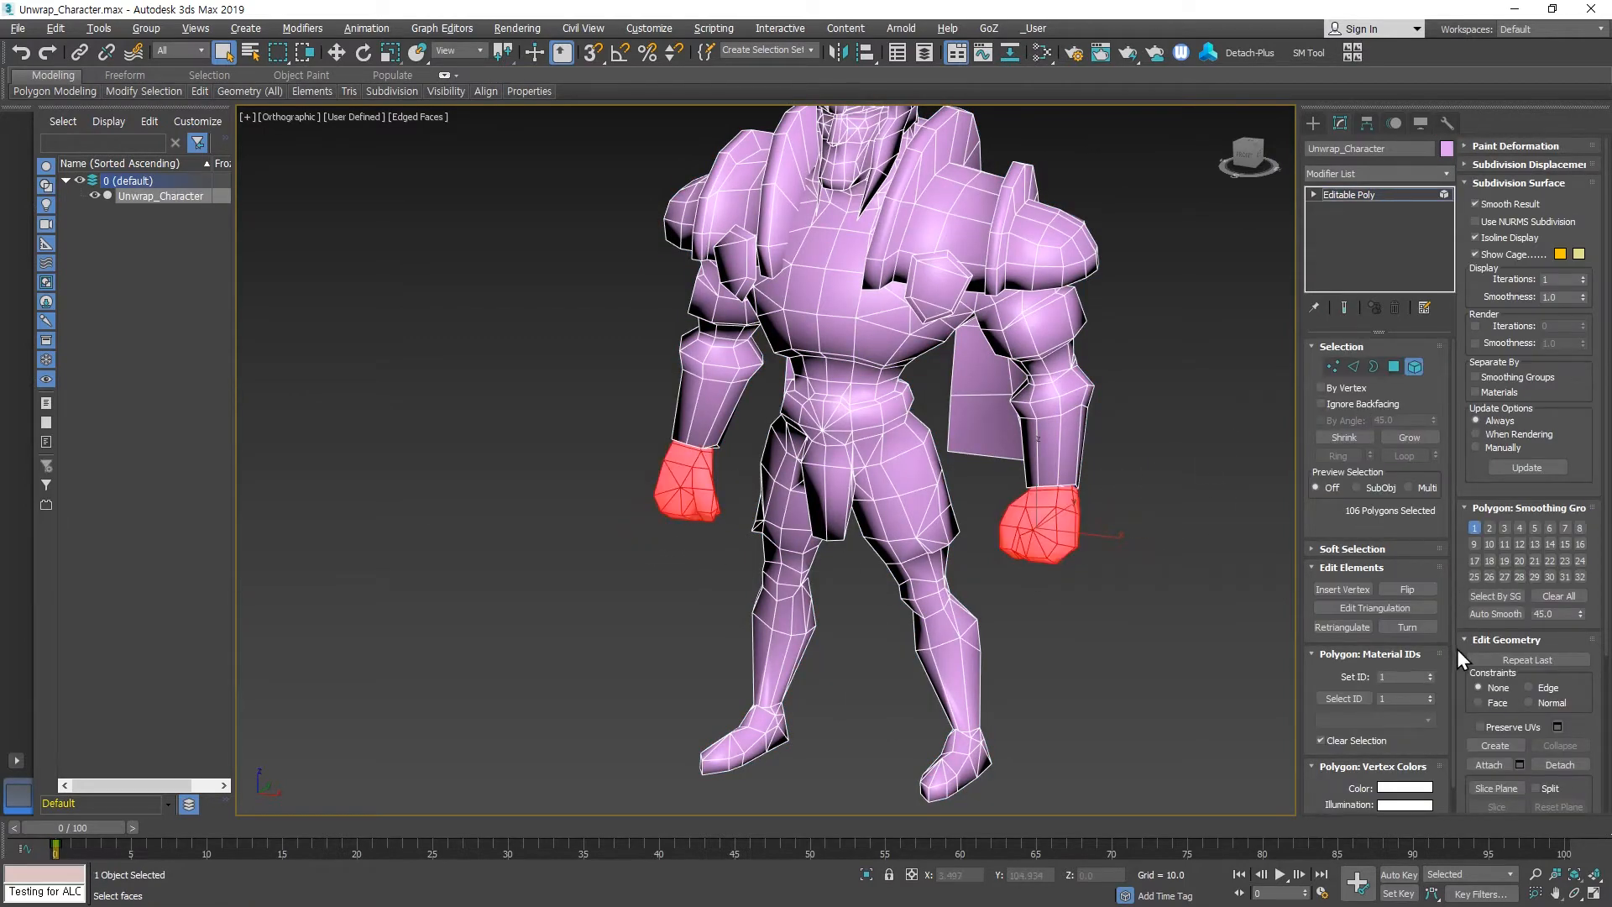
{"action": "left_click", "coordinate": [1558, 763]}
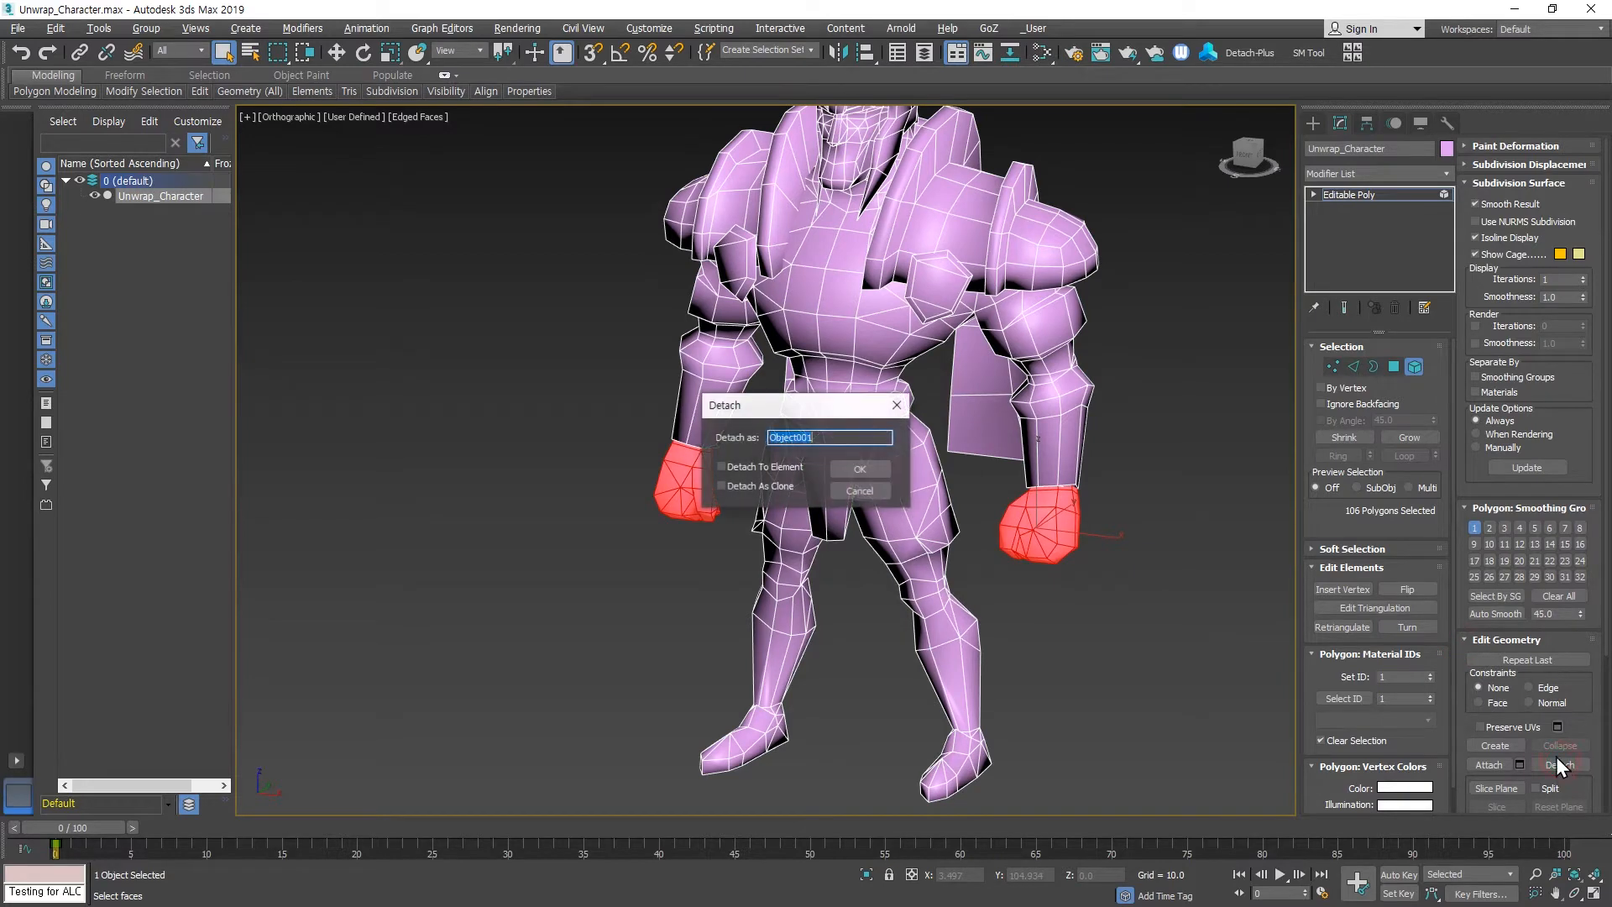
{"action": "left_click", "coordinate": [860, 468]}
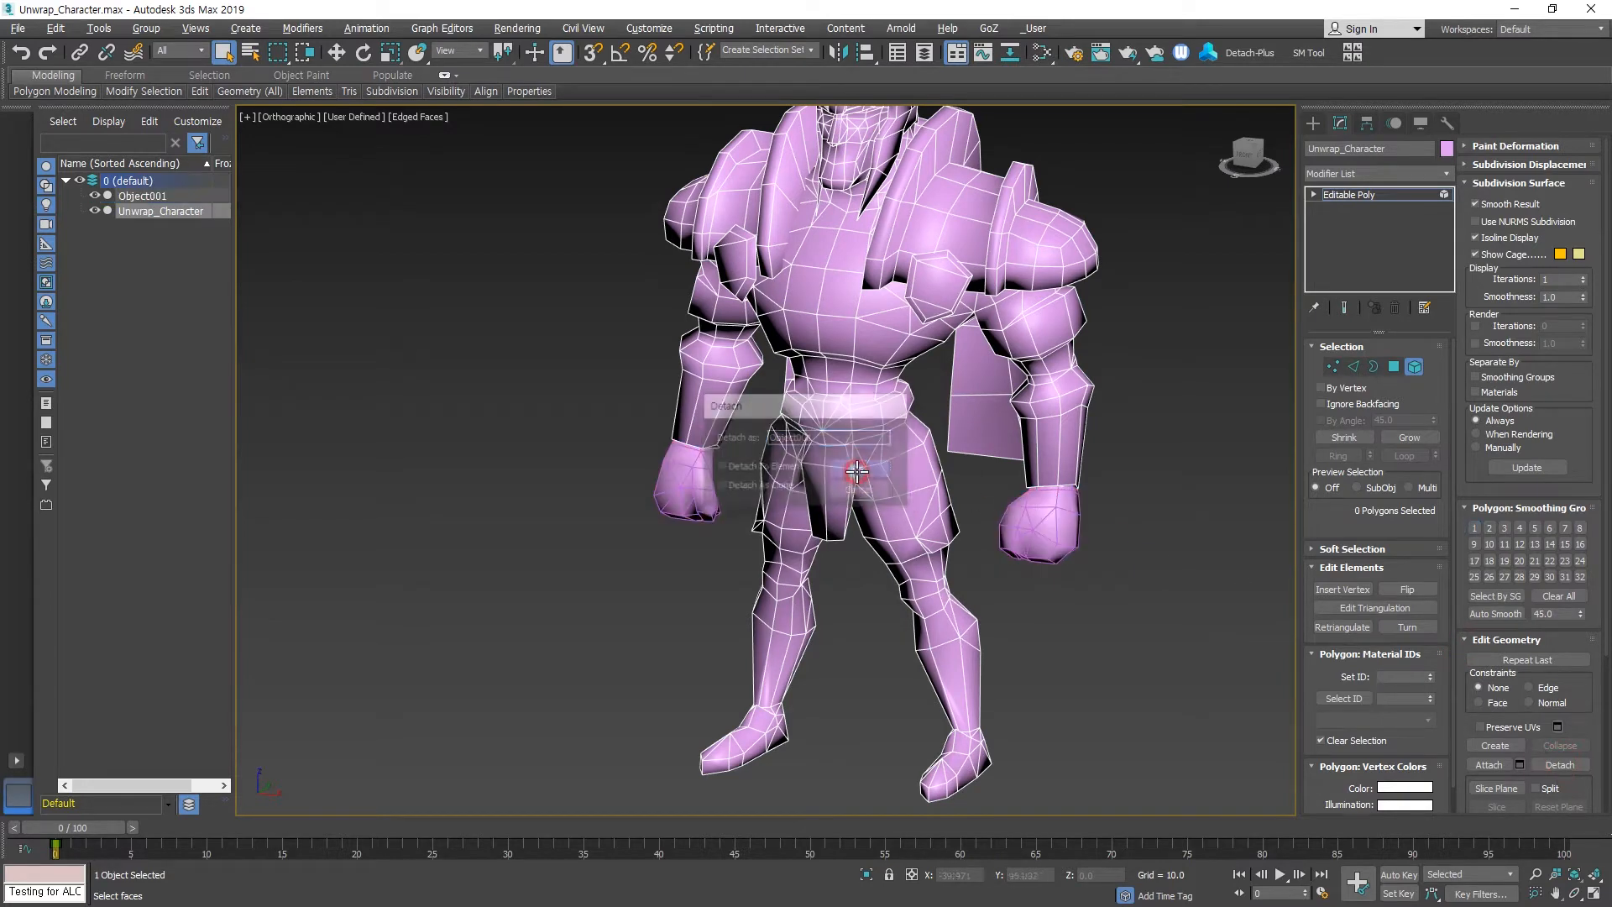
Finish element editing on the body, then select the detached hands object and isolate it.
{"action": "left_click", "coordinate": [1413, 367]}
{"action": "left_click", "coordinate": [1125, 554]}
{"action": "left_click", "coordinate": [1028, 555]}
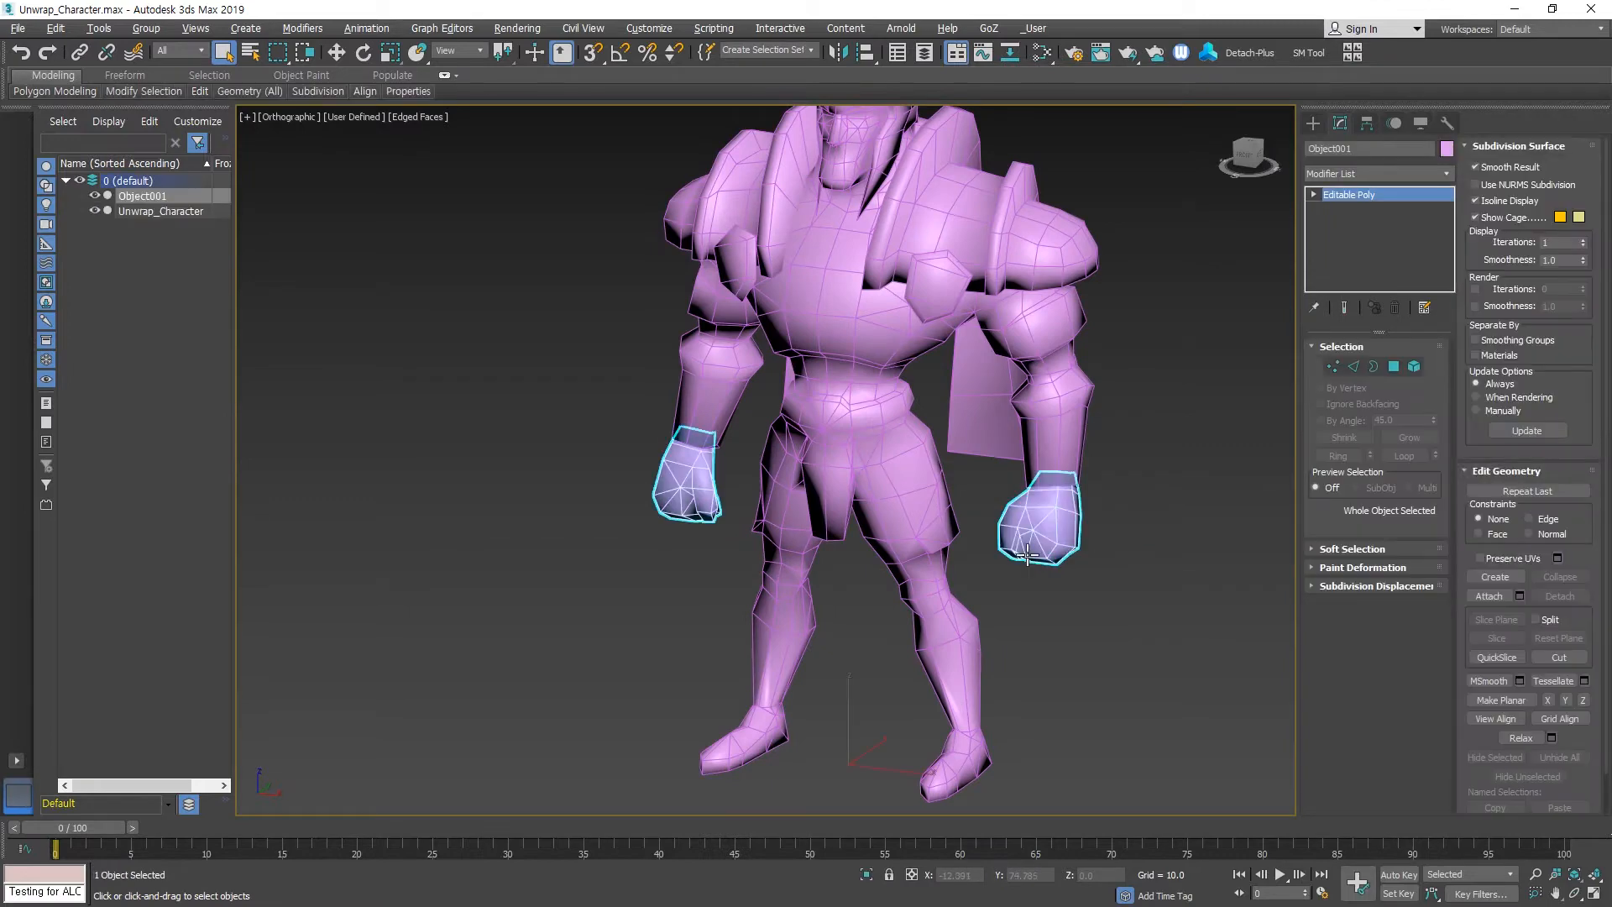
{"action": "key", "text": "alt+q"}
Target-weld the stray vertex near the first hand's thumb onto the adjacent thumb-side vertex.
{"action": "middle_click_drag", "start_coordinate": [532, 411], "coordinate": [688, 470], "text": "alt"}
{"action": "left_click", "coordinate": [1332, 367]}
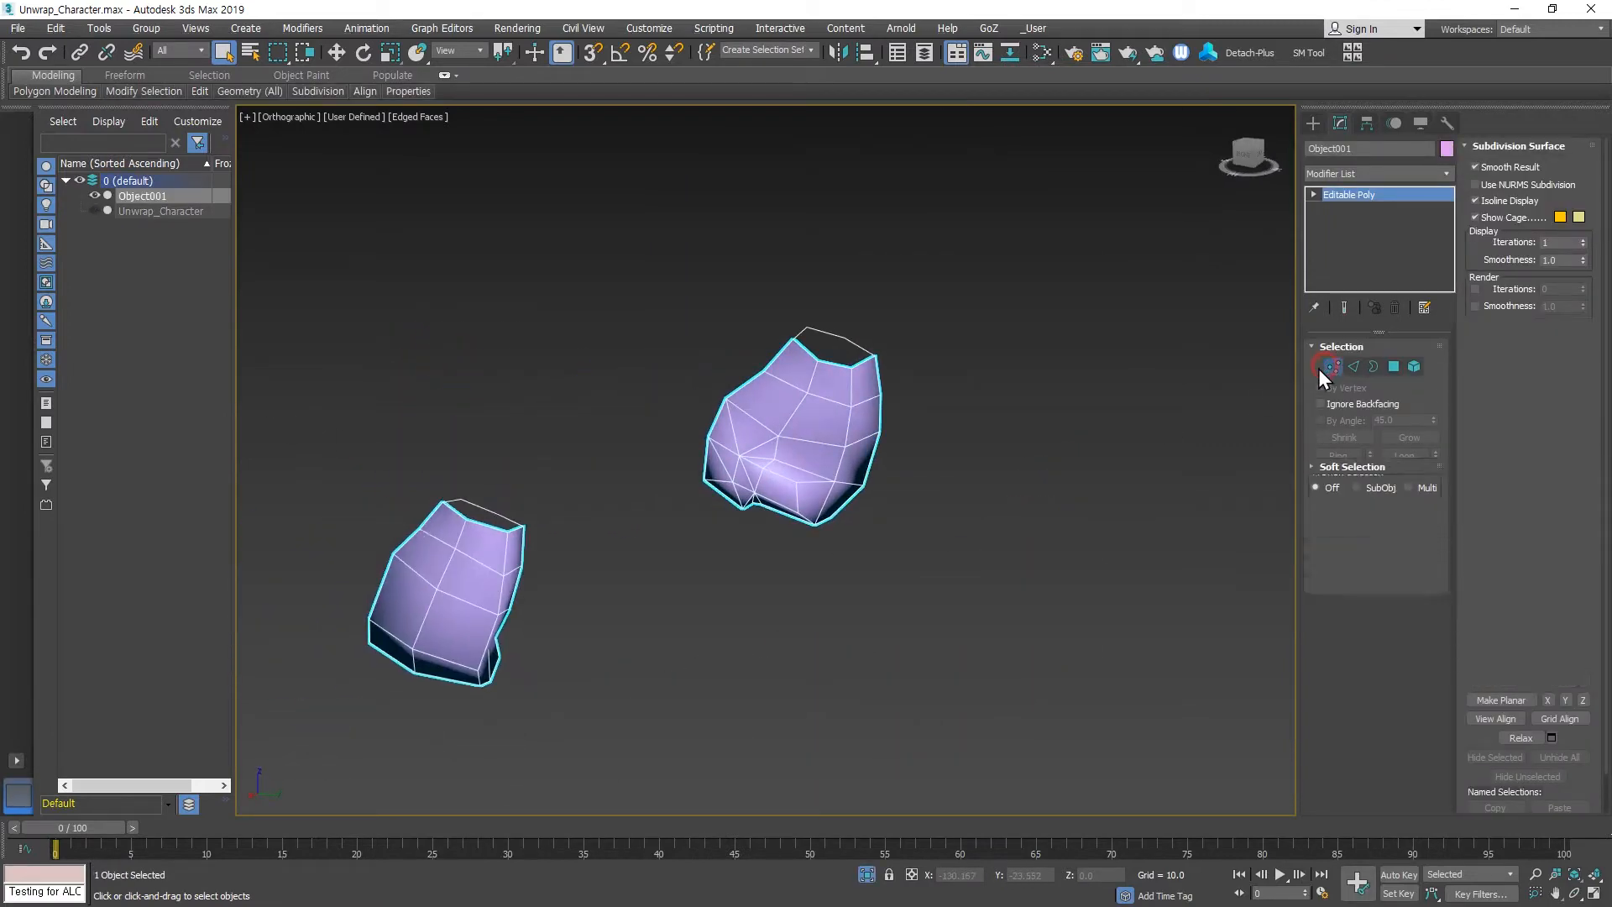
{"action": "scroll", "coordinate": [763, 450], "scroll_direction": "up", "scroll_amount": 3}
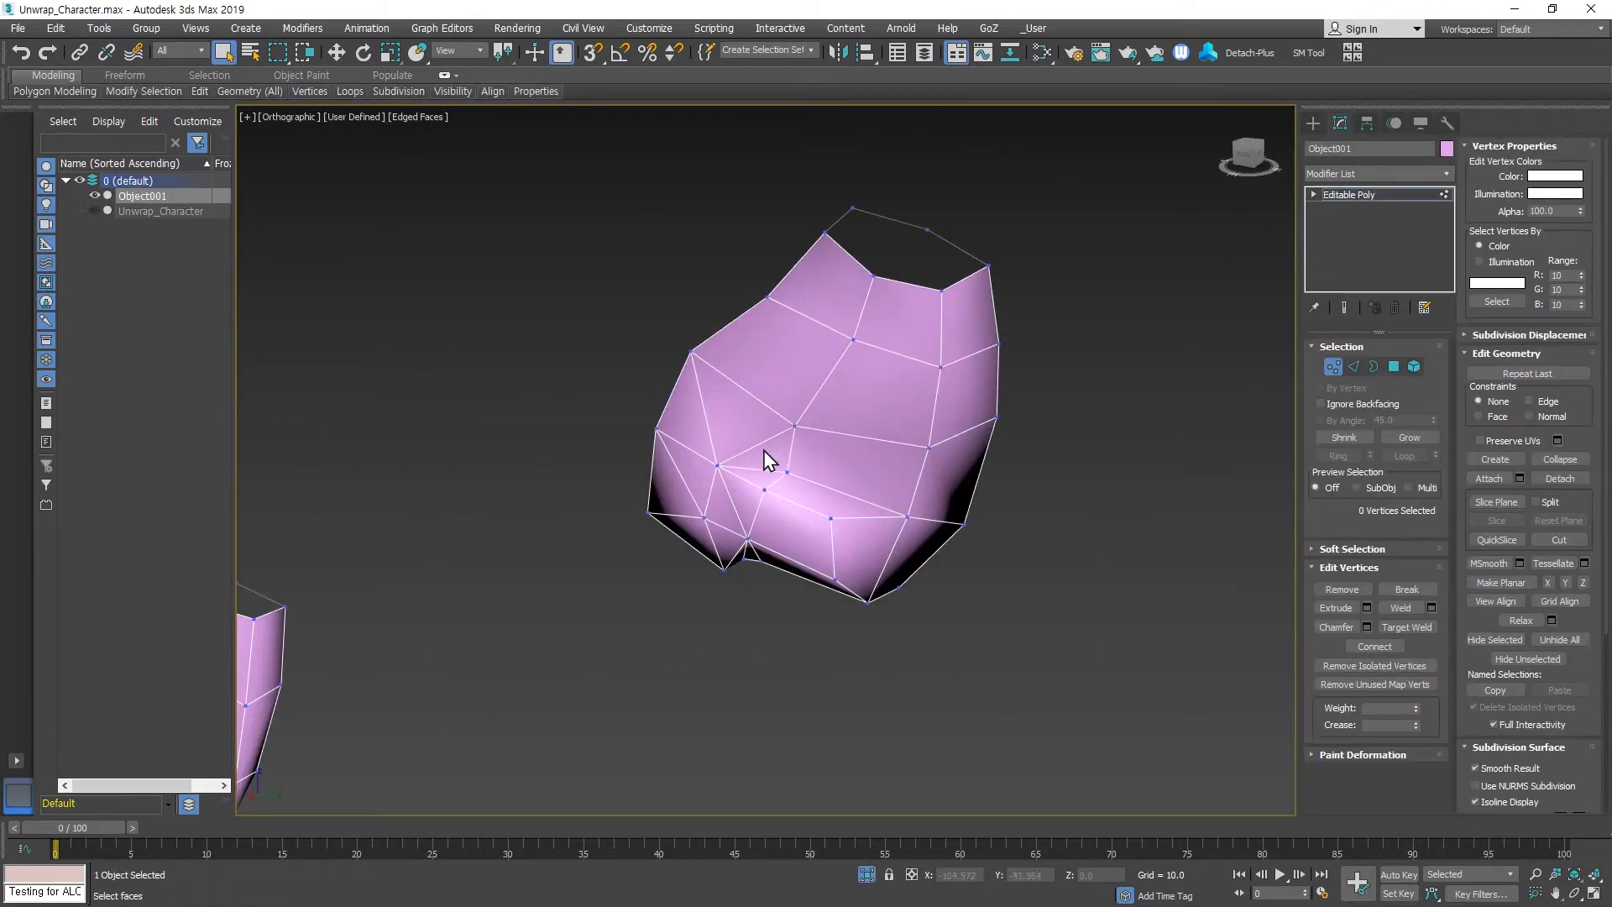
{"action": "left_click", "coordinate": [1403, 626]}
{"action": "mouse_move", "coordinate": [758, 512]}
{"action": "middle_mouse_down", "text": "alt"}
{"action": "mouse_move", "coordinate": [804, 458]}
{"action": "mouse_move", "coordinate": [765, 499]}
{"action": "middle_mouse_up", "text": "alt"}
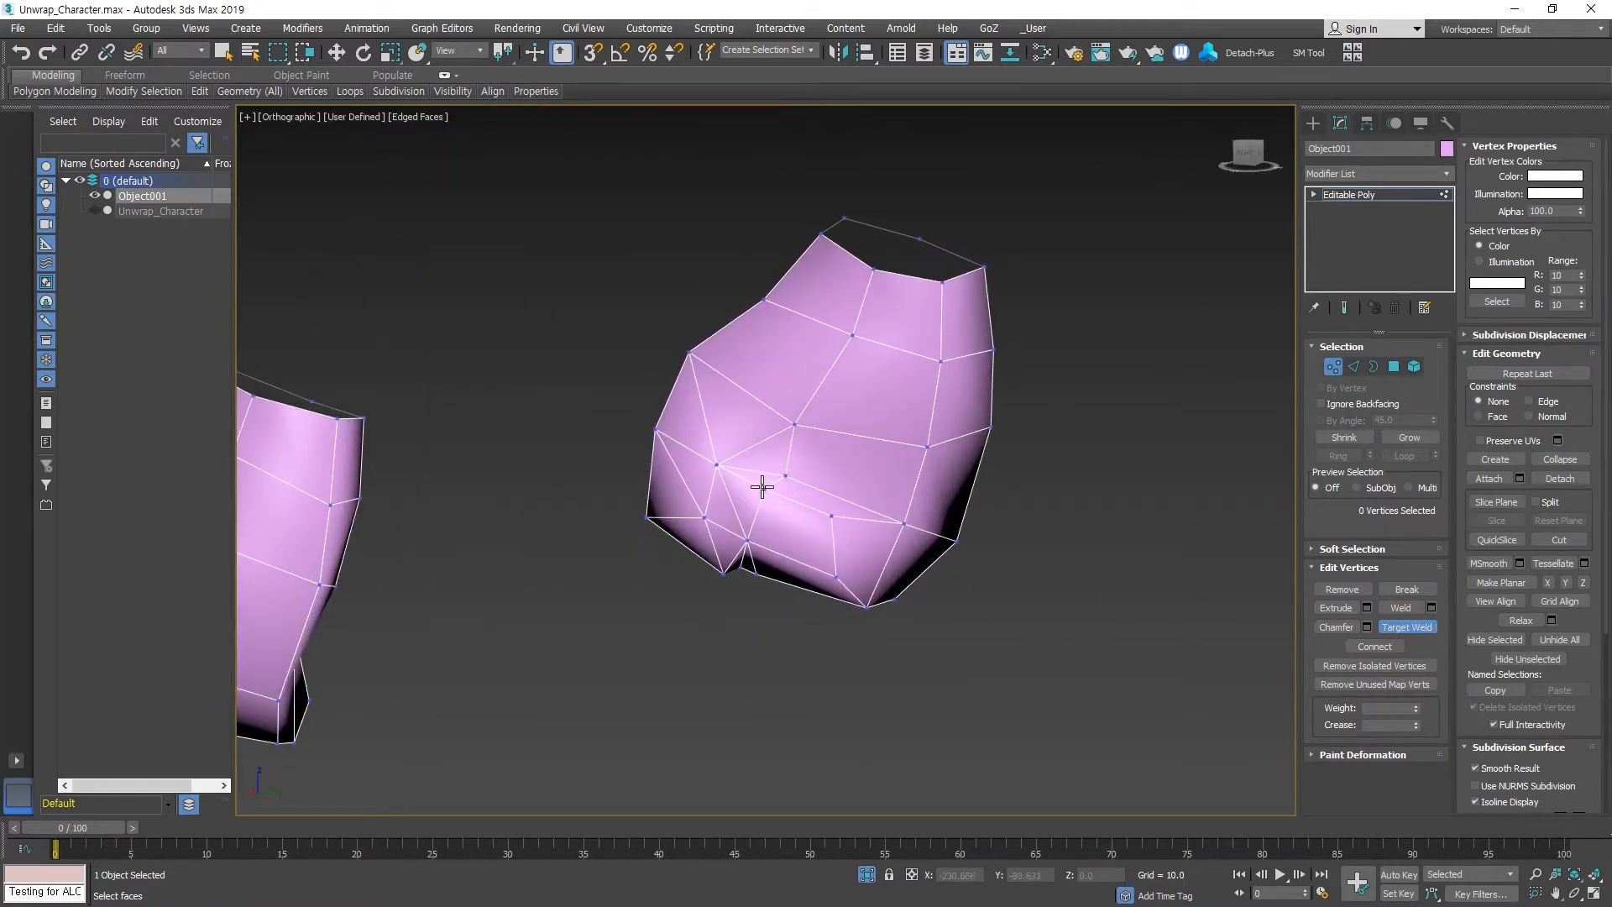
{"action": "left_click", "coordinate": [764, 487]}
{"action": "left_click", "coordinate": [718, 465]}
Target-weld the matching stray vertex on the opposite hand to its neighbouring thumb vertex and end the weld command.
{"action": "scroll", "coordinate": [764, 519], "scroll_direction": "down", "scroll_amount": 4}
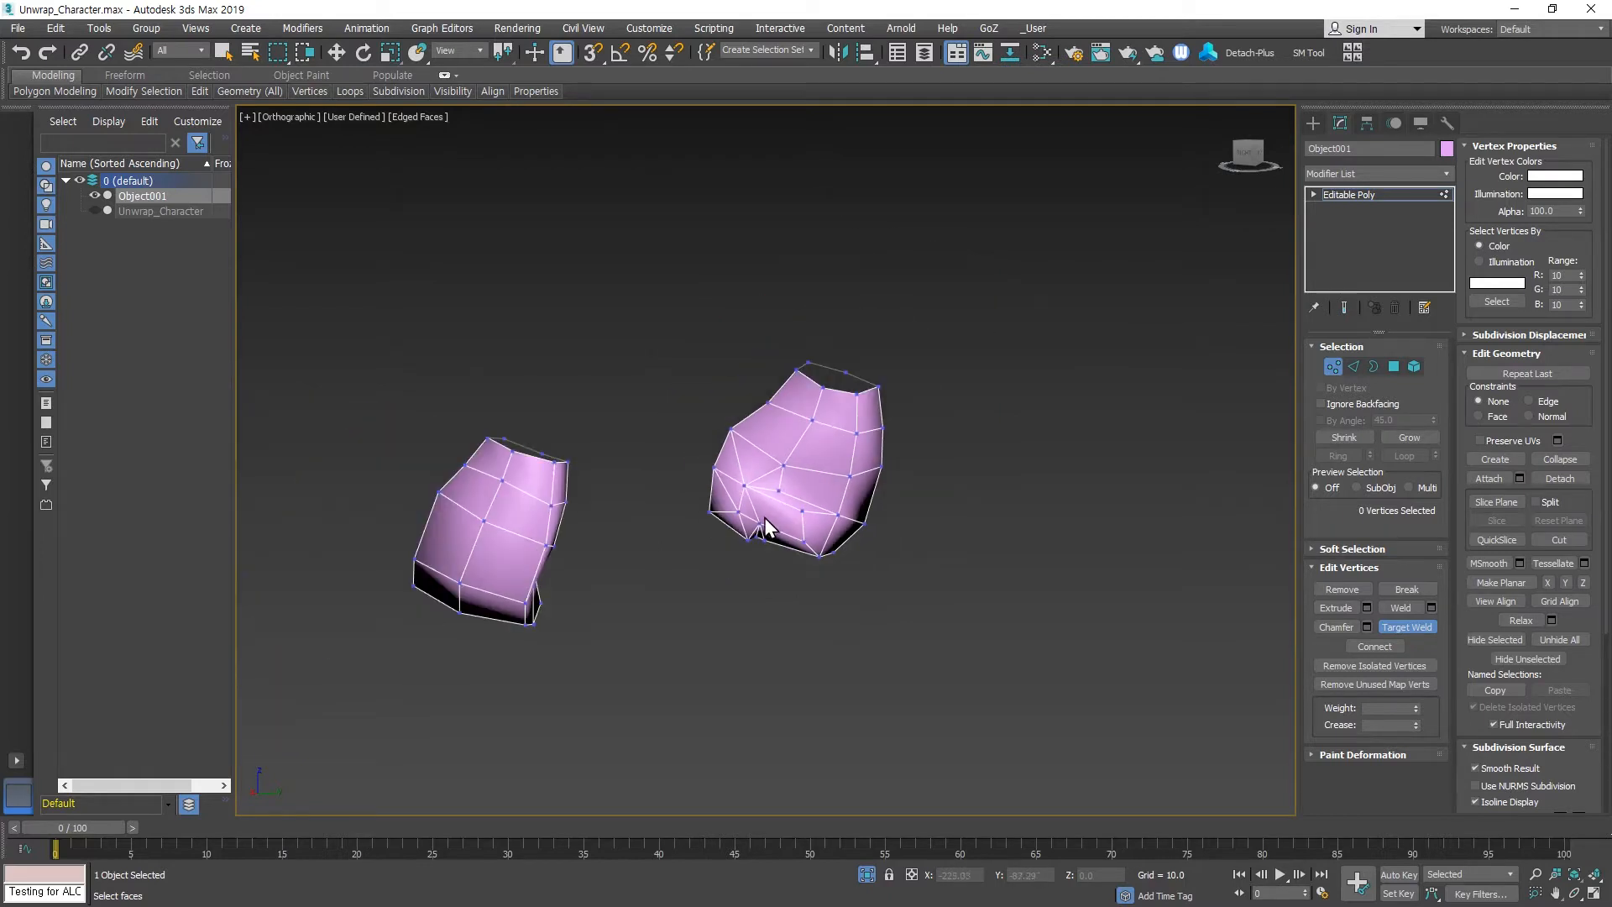
{"action": "middle_click_drag", "start_coordinate": [709, 508], "coordinate": [623, 522], "text": "alt"}
{"action": "middle_click_drag", "start_coordinate": [623, 522], "coordinate": [370, 479]}
{"action": "middle_click_drag", "start_coordinate": [369, 479], "coordinate": [655, 562]}
{"action": "scroll", "coordinate": [594, 514], "scroll_direction": "up", "scroll_amount": 4}
{"action": "left_click", "coordinate": [563, 499]}
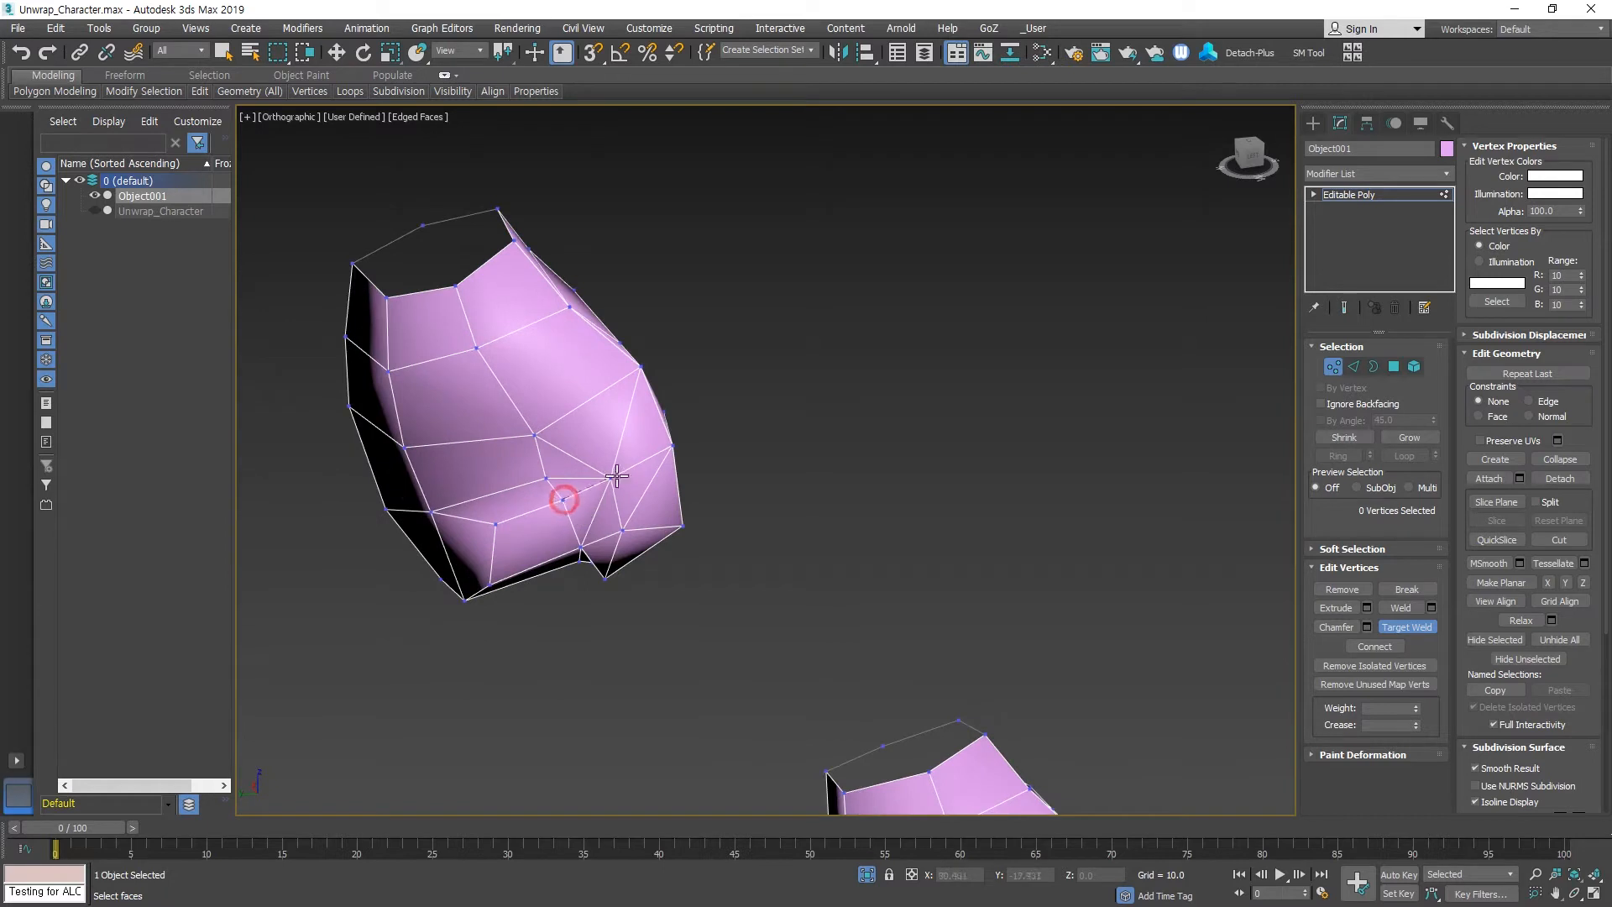
{"action": "left_click", "coordinate": [611, 477]}
{"action": "right_click", "coordinate": [824, 532]}
{"action": "left_click", "coordinate": [734, 544]}
Finish vertex editing on the hands, deselect them and end isolation to show the whole character.
{"action": "scroll", "coordinate": [710, 552], "scroll_direction": "down", "scroll_amount": 5}
{"action": "middle_click_drag", "start_coordinate": [711, 552], "coordinate": [974, 494], "text": "alt"}
{"action": "middle_click_drag", "start_coordinate": [648, 412], "coordinate": [811, 460]}
{"action": "left_click", "coordinate": [1333, 367]}
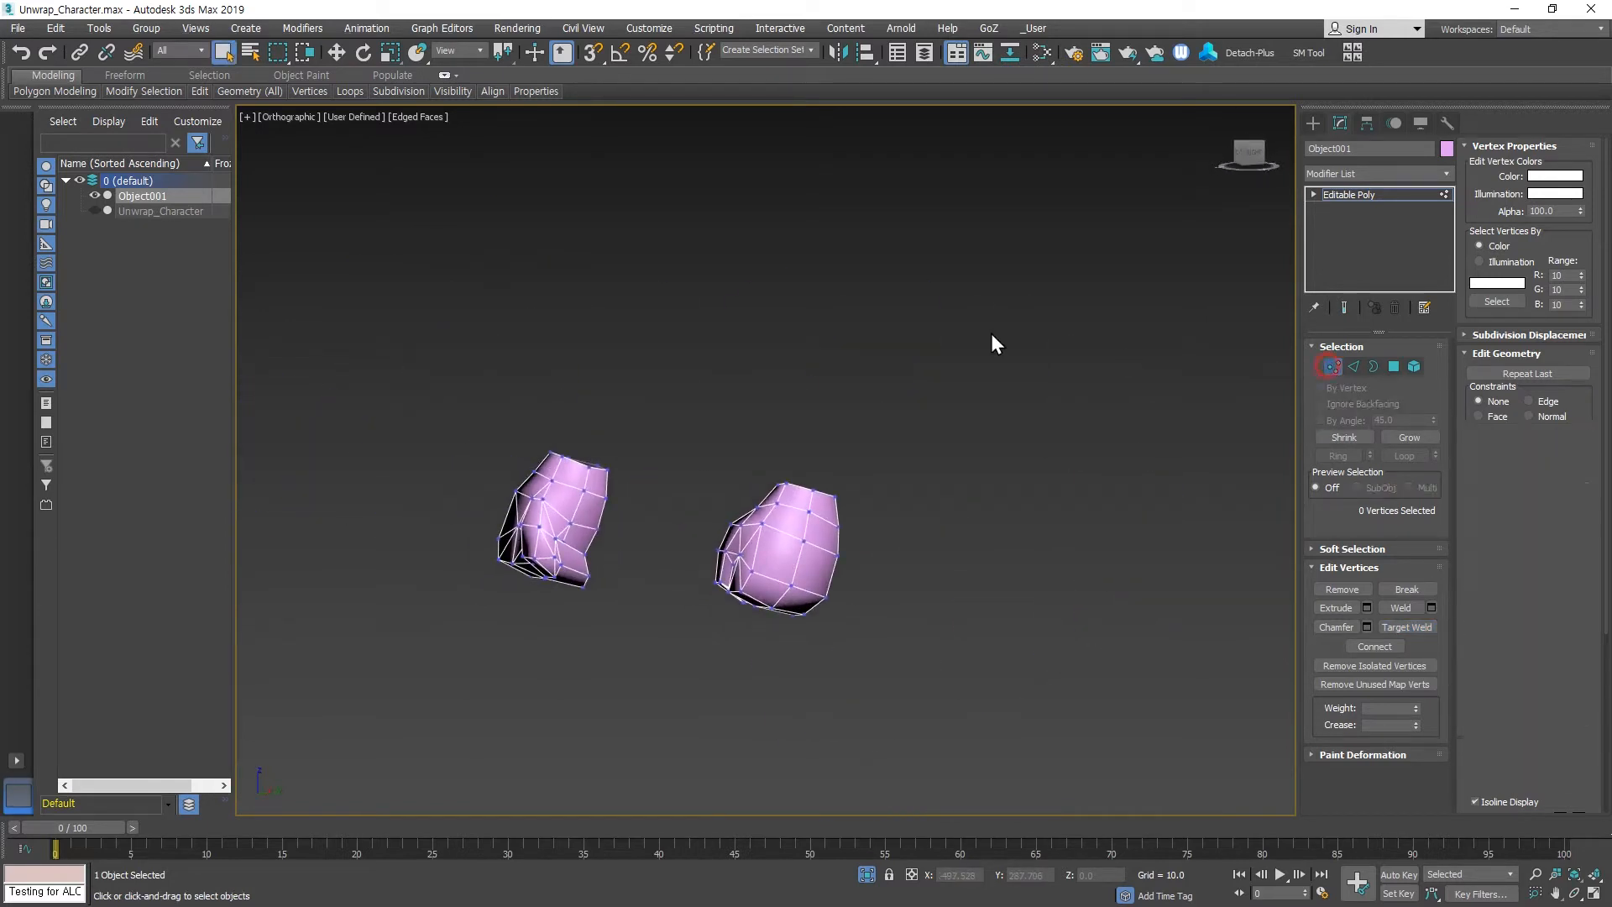
{"action": "left_click", "coordinate": [991, 336]}
{"action": "right_click", "coordinate": [842, 356]}
{"action": "left_click", "coordinate": [882, 233]}
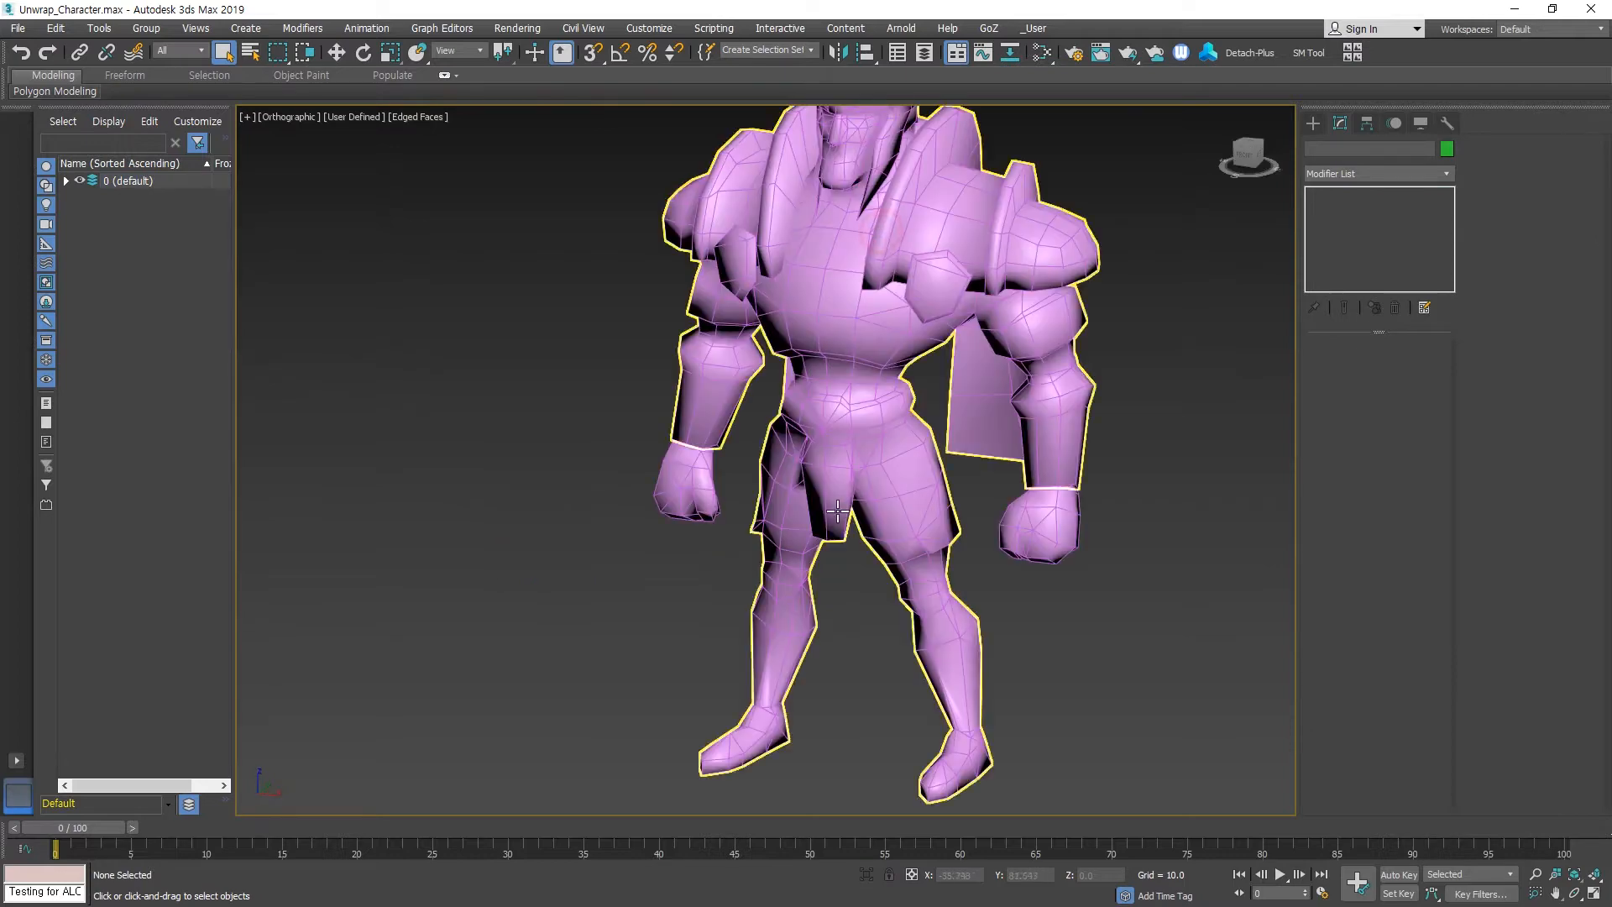
Attach the separate hands object back to Unwrap_Character and deselect the combined mesh.
{"action": "scroll", "coordinate": [838, 482], "scroll_direction": "down", "scroll_amount": 5}
{"action": "middle_click_drag", "start_coordinate": [845, 480], "coordinate": [821, 518]}
{"action": "left_click", "coordinate": [991, 365]}
{"action": "left_click_drag", "start_coordinate": [959, 346], "coordinate": [823, 472]}
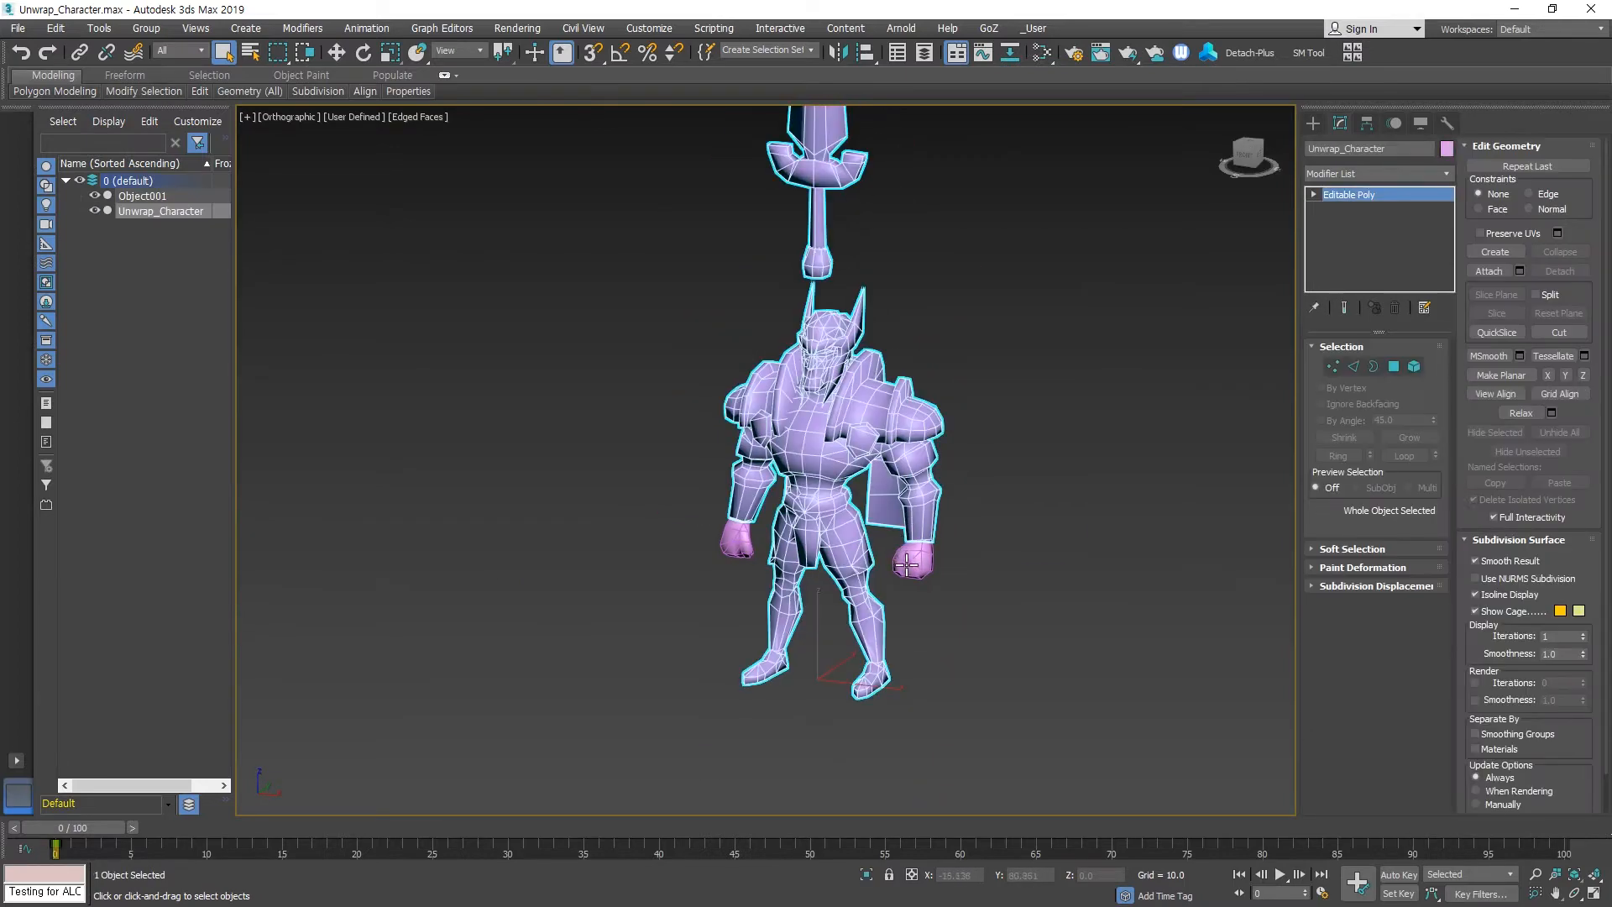
{"action": "middle_click_drag", "start_coordinate": [965, 539], "coordinate": [943, 552]}
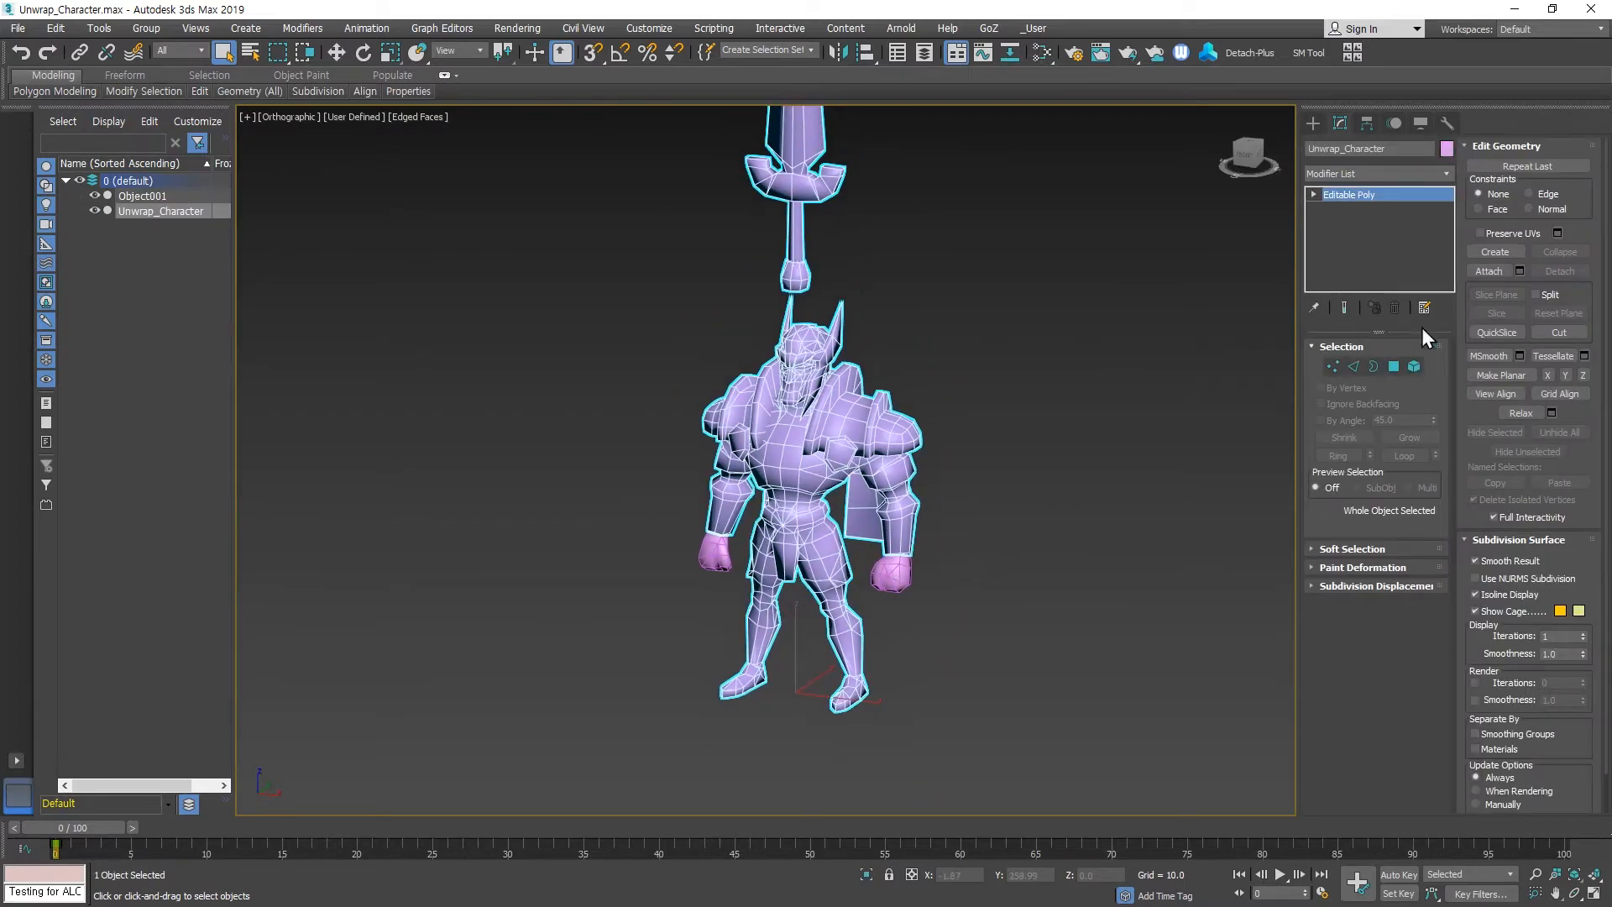
{"action": "left_click", "coordinate": [1489, 271]}
{"action": "left_click", "coordinate": [895, 575]}
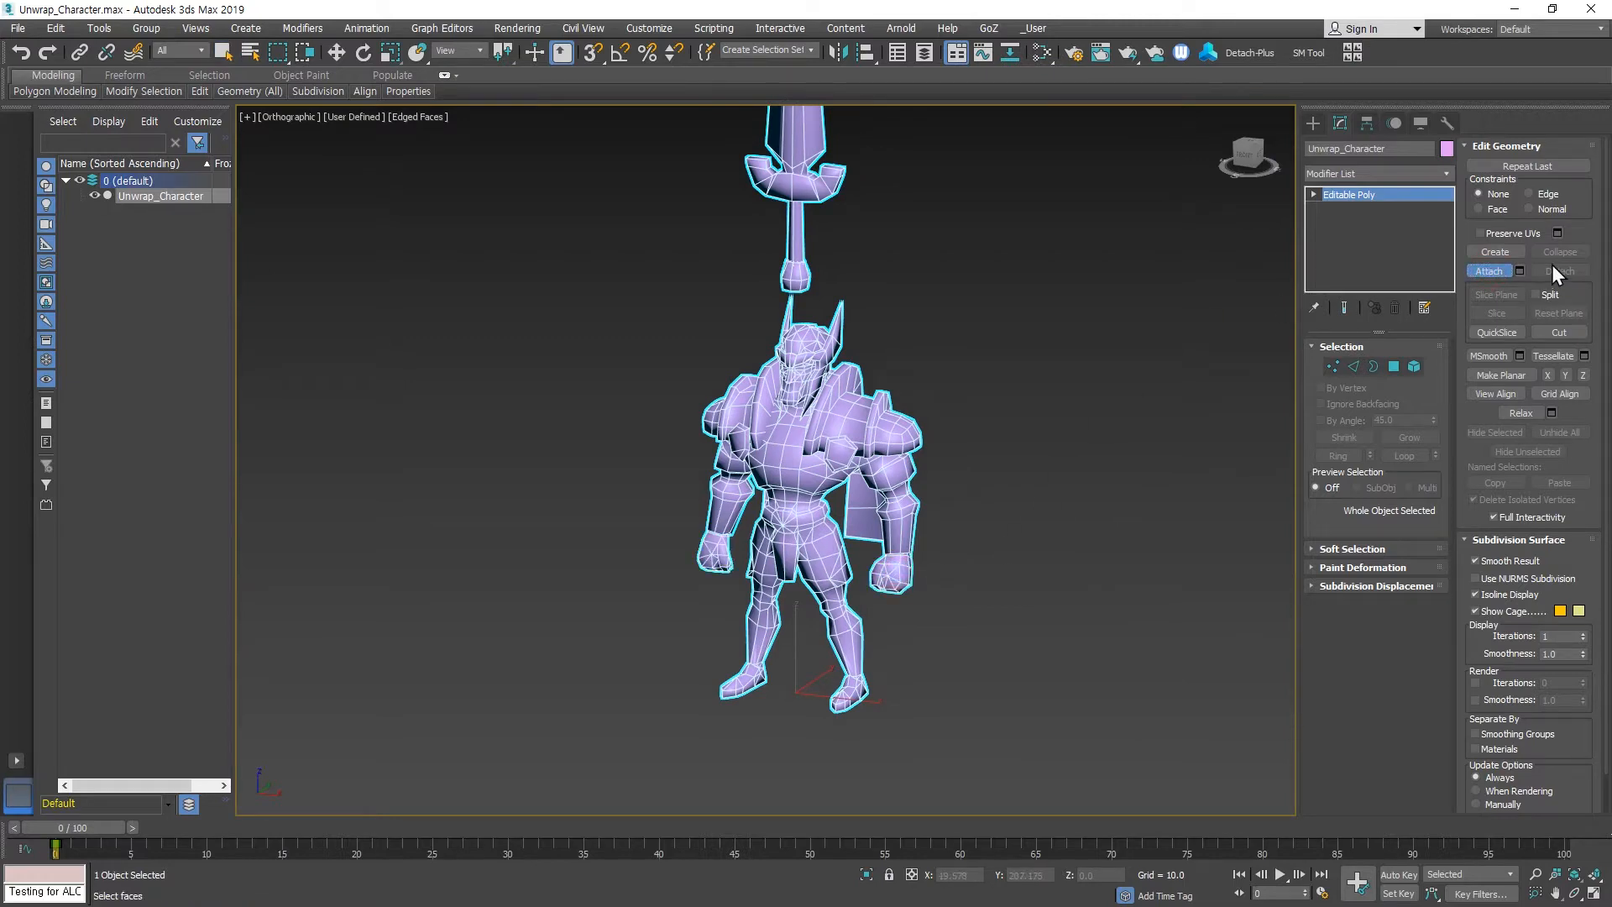
{"action": "left_click", "coordinate": [1503, 271]}
{"action": "left_click", "coordinate": [1090, 324]}
Select the whole Unwrap_Character mesh and add an Unwrap UVW modifier to it.
{"action": "middle_click_drag", "start_coordinate": [944, 362], "coordinate": [941, 473]}
{"action": "left_click_drag", "start_coordinate": [941, 473], "coordinate": [869, 533]}
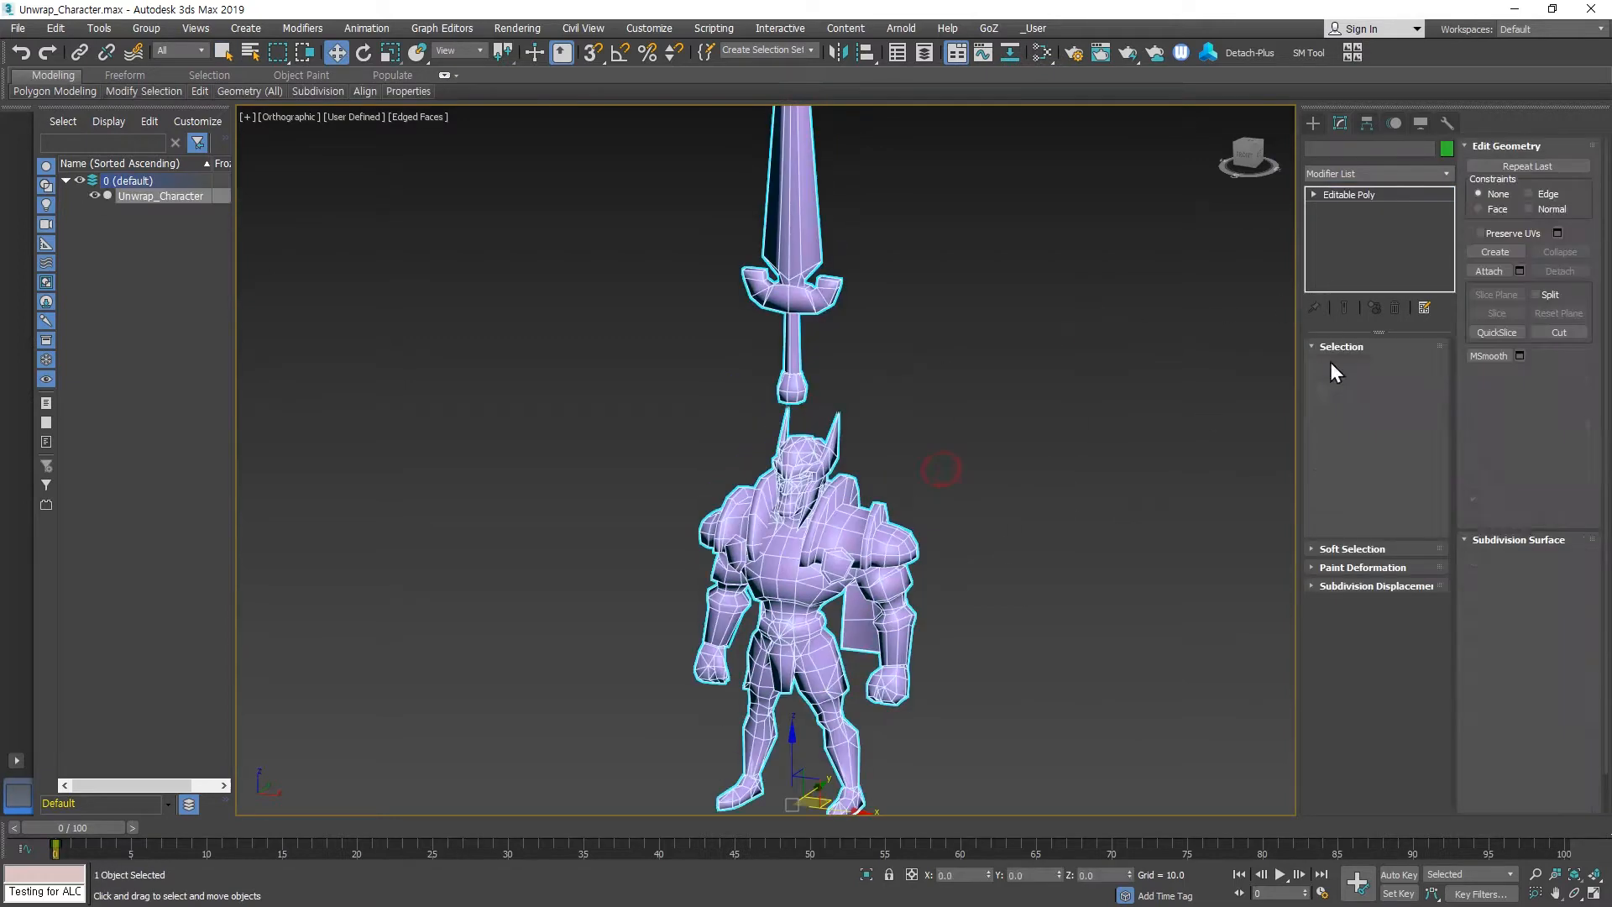
{"action": "left_click", "coordinate": [1428, 176]}
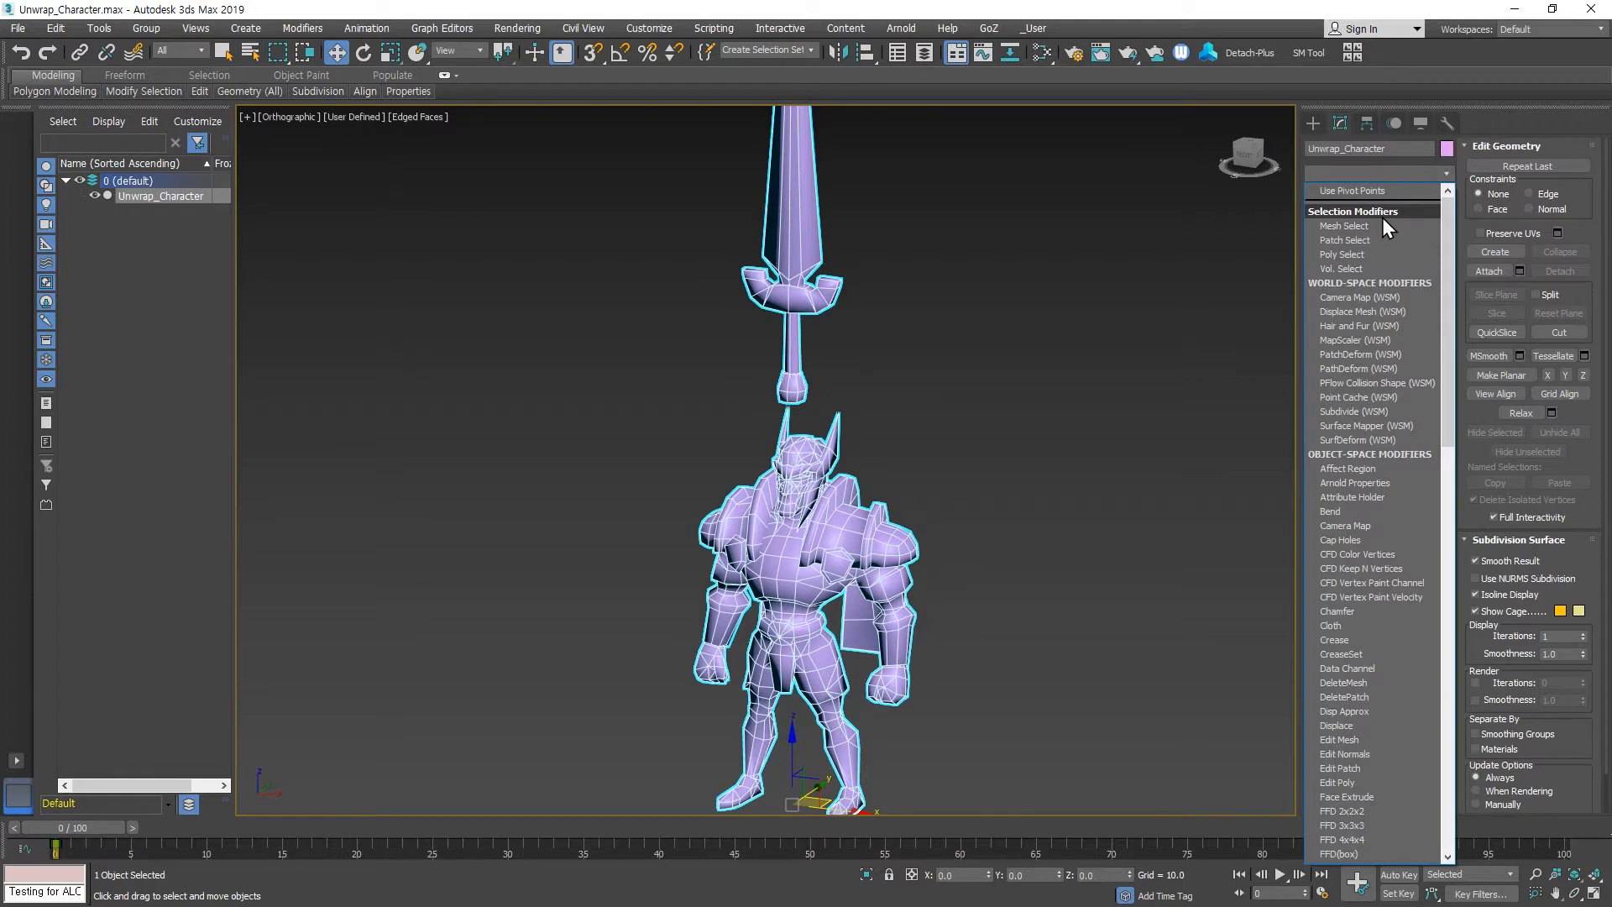
{"action": "key", "text": "u"}
{"action": "left_click", "coordinate": [1353, 648]}
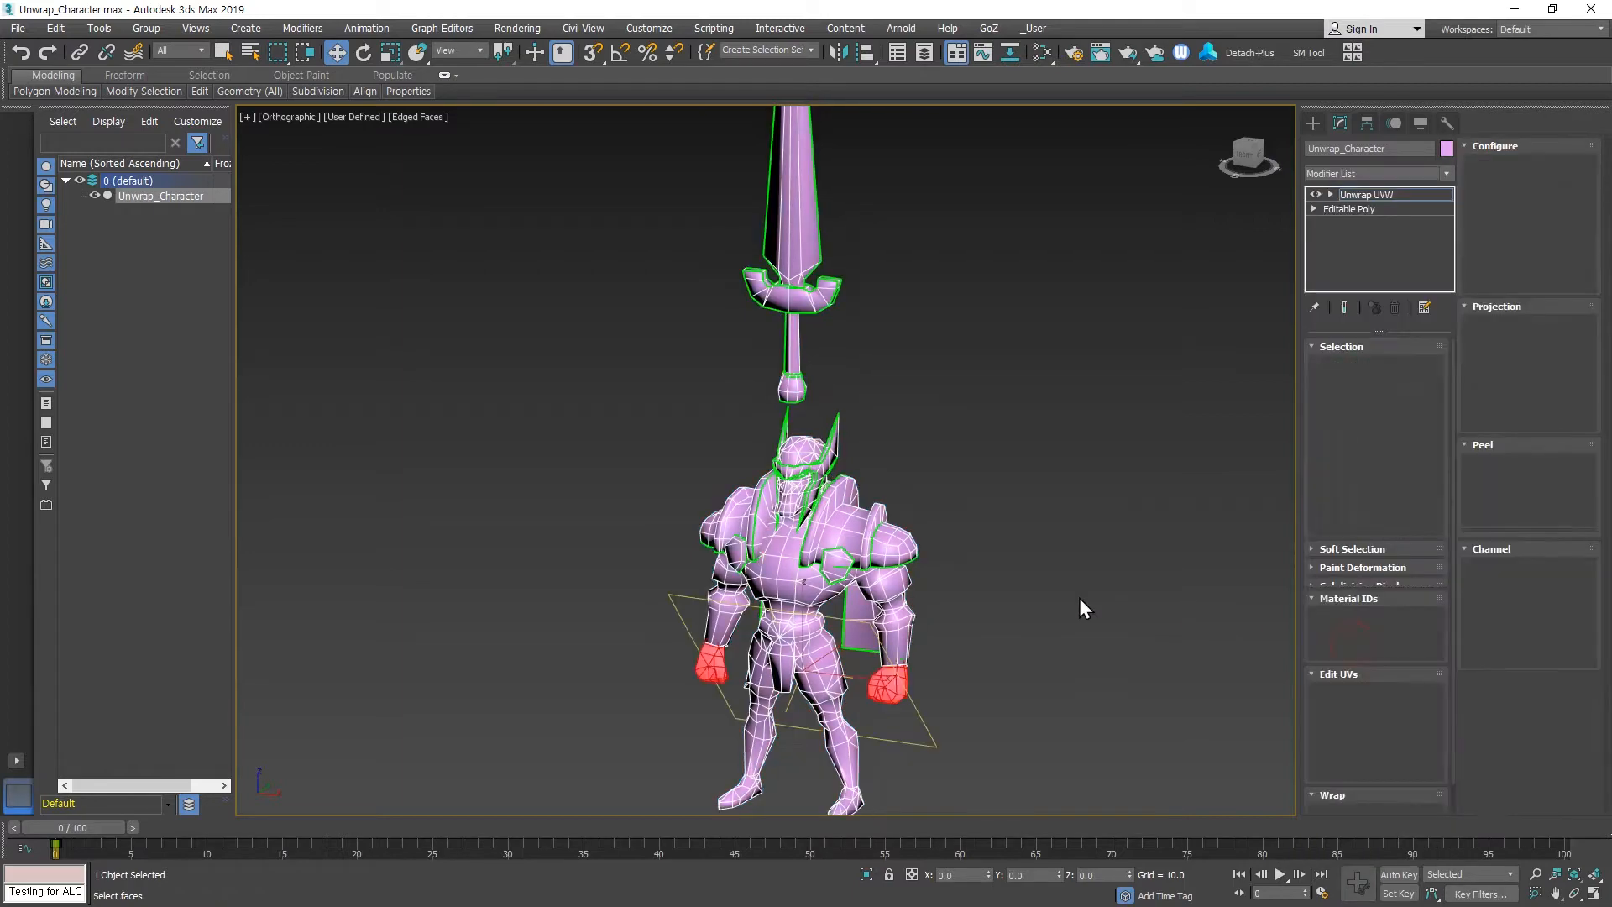
Clear the face selection in the Unwrap UVW modifier and open the UV editor.
{"action": "scroll", "coordinate": [1004, 550], "scroll_direction": "down", "scroll_amount": 3}
{"action": "left_click", "coordinate": [1001, 567]}
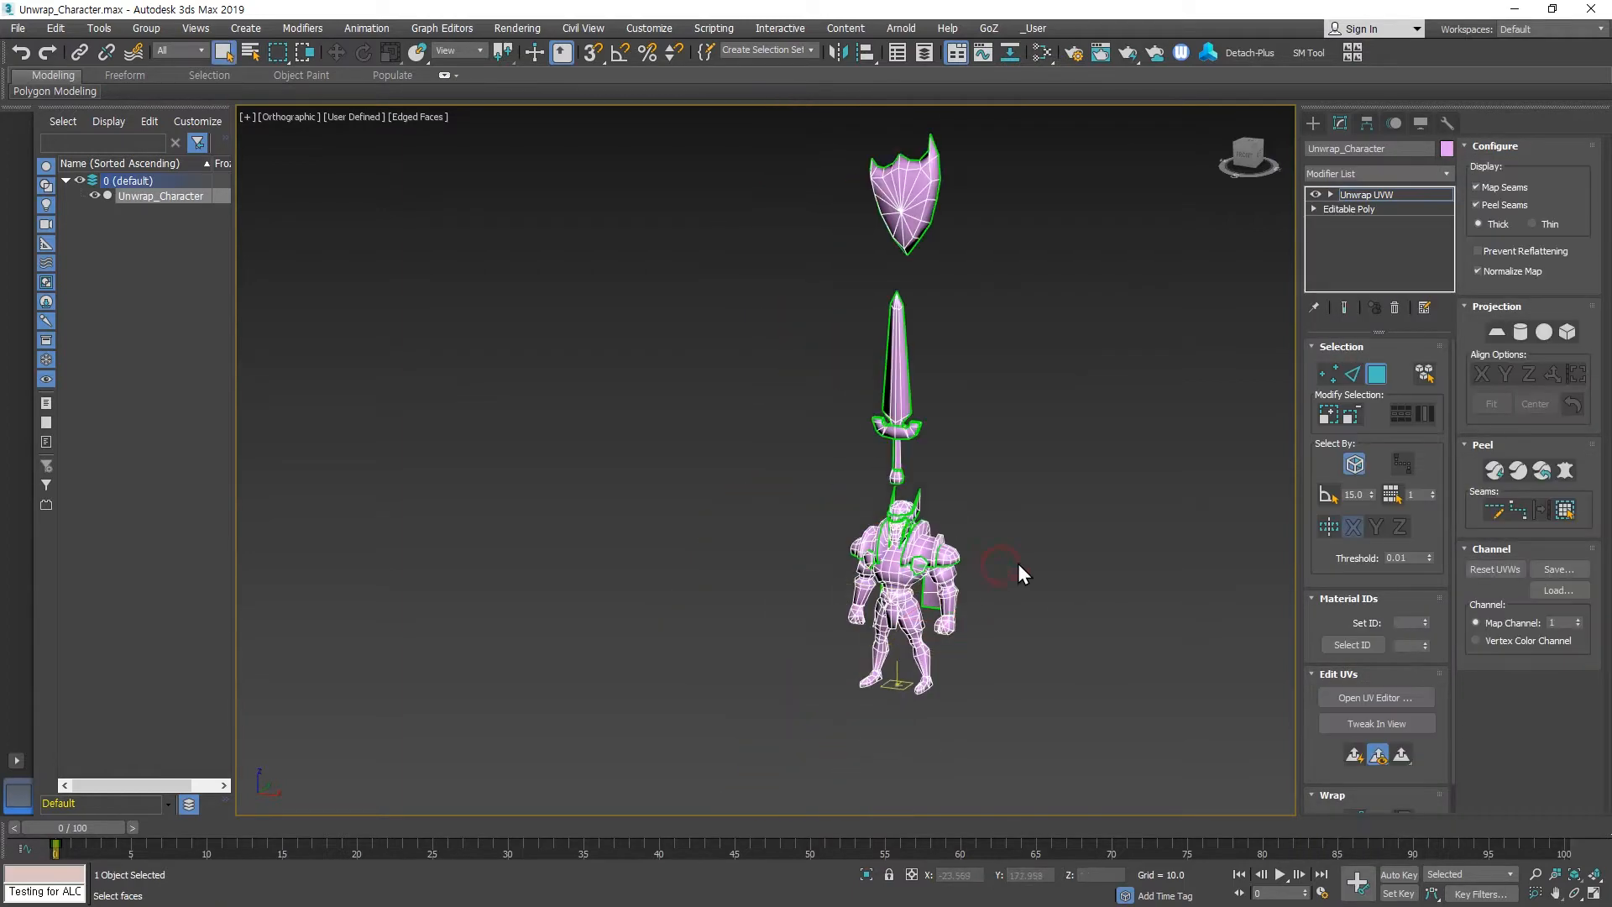
{"action": "left_click", "coordinate": [1382, 697]}
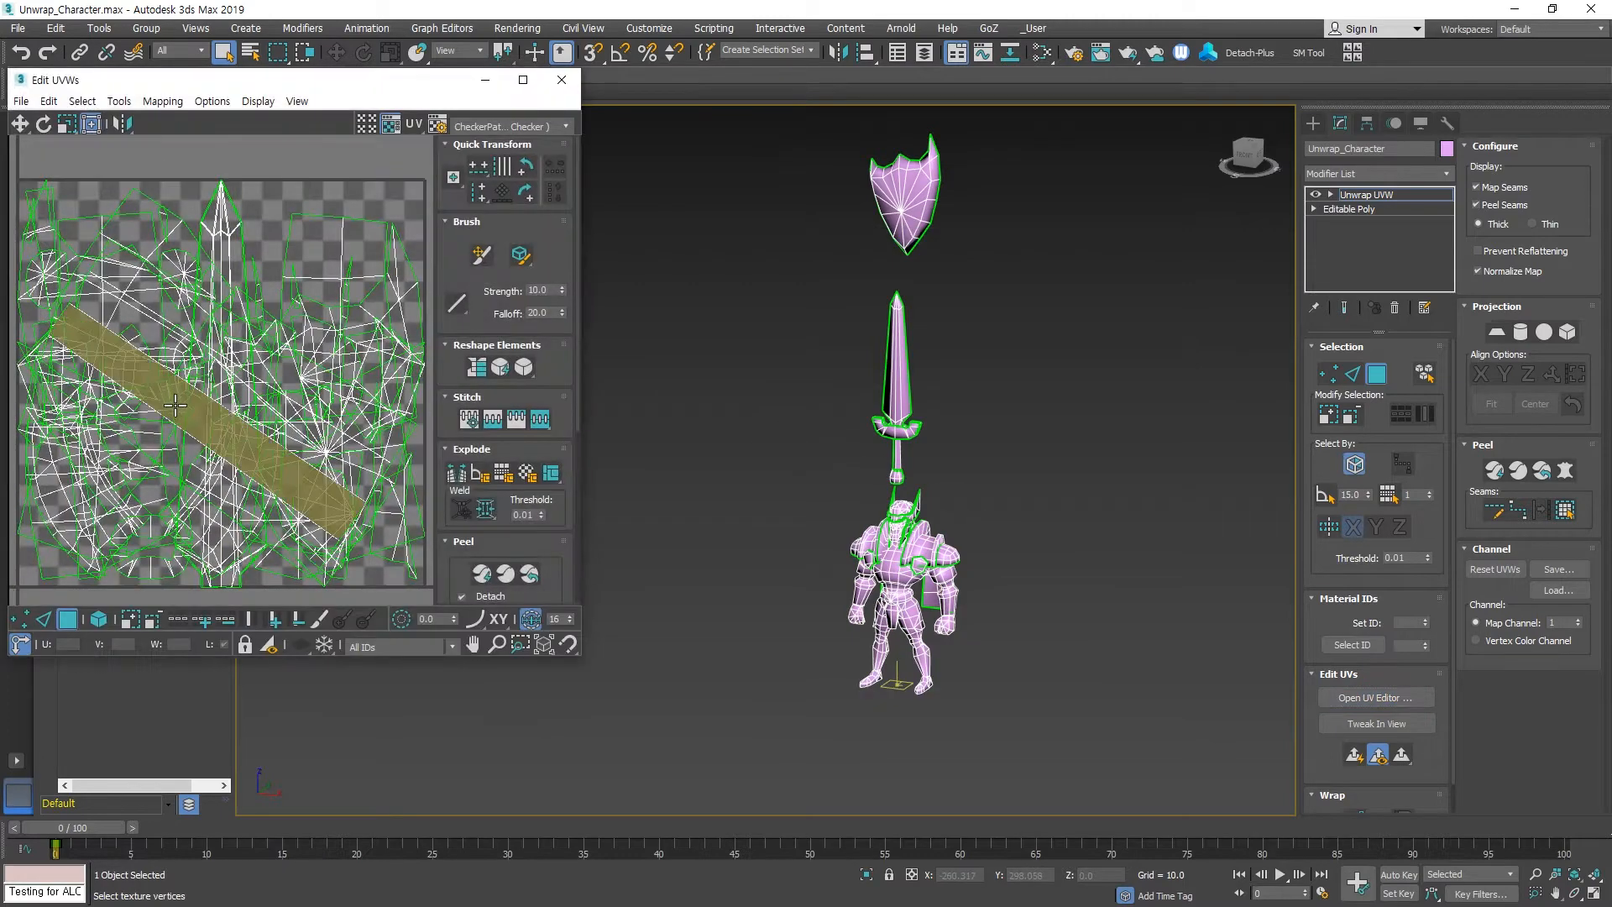
{"action": "scroll", "coordinate": [180, 415], "scroll_direction": "down", "scroll_amount": 5}
{"action": "middle_click_drag", "start_coordinate": [340, 506], "coordinate": [214, 342]}
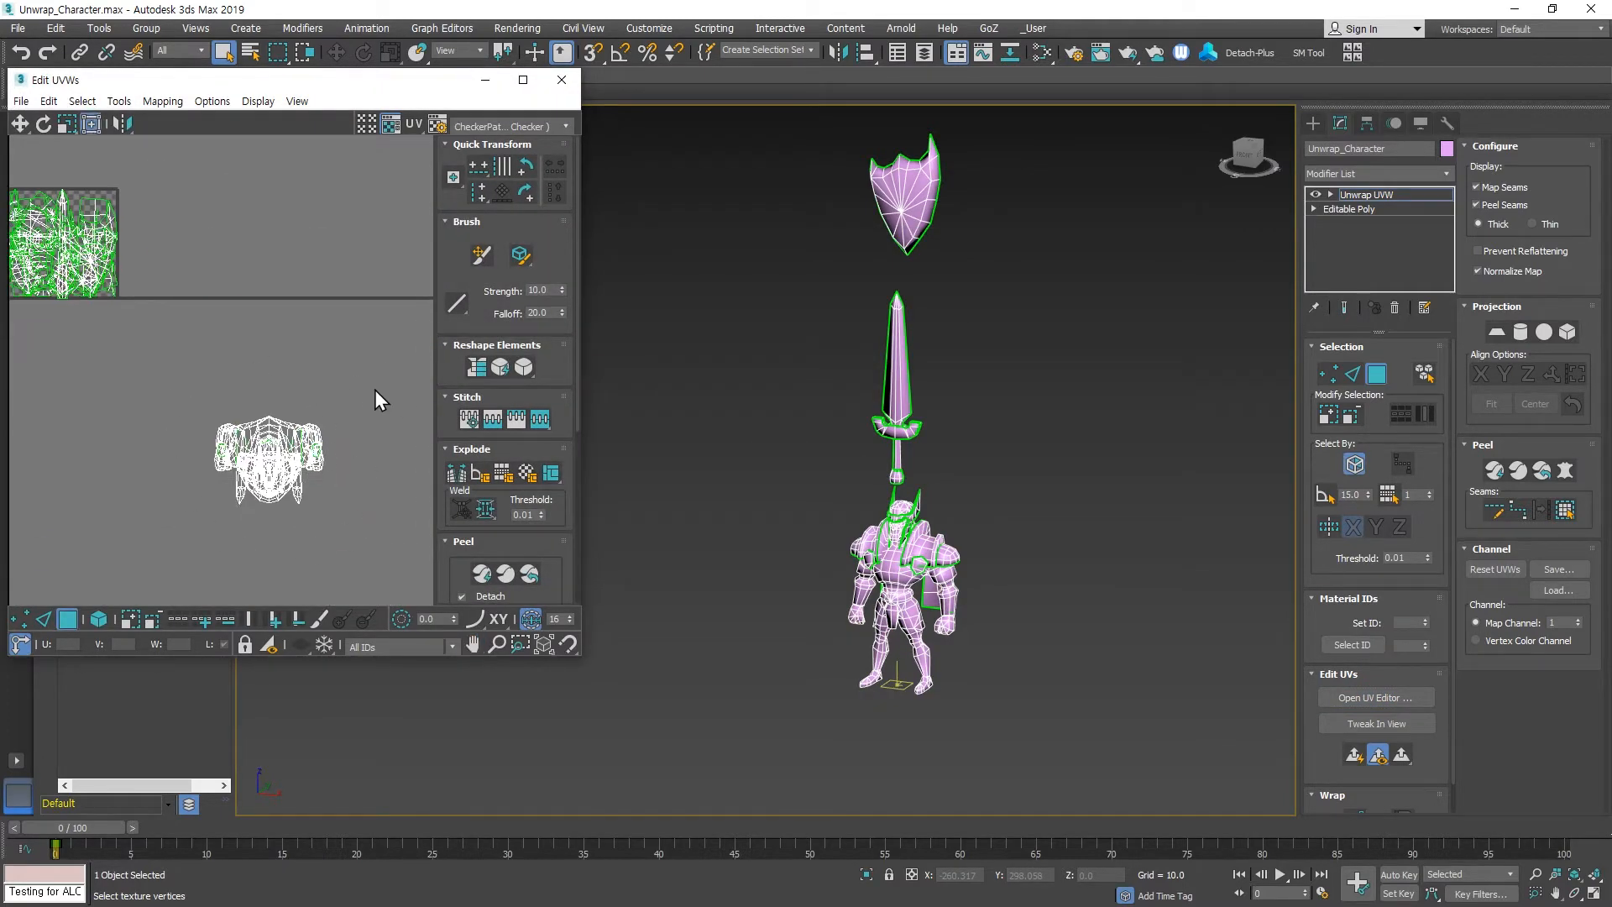
Enable element selection, select both hands and filter the display to show only their faces.
{"action": "left_click", "coordinate": [1431, 379]}
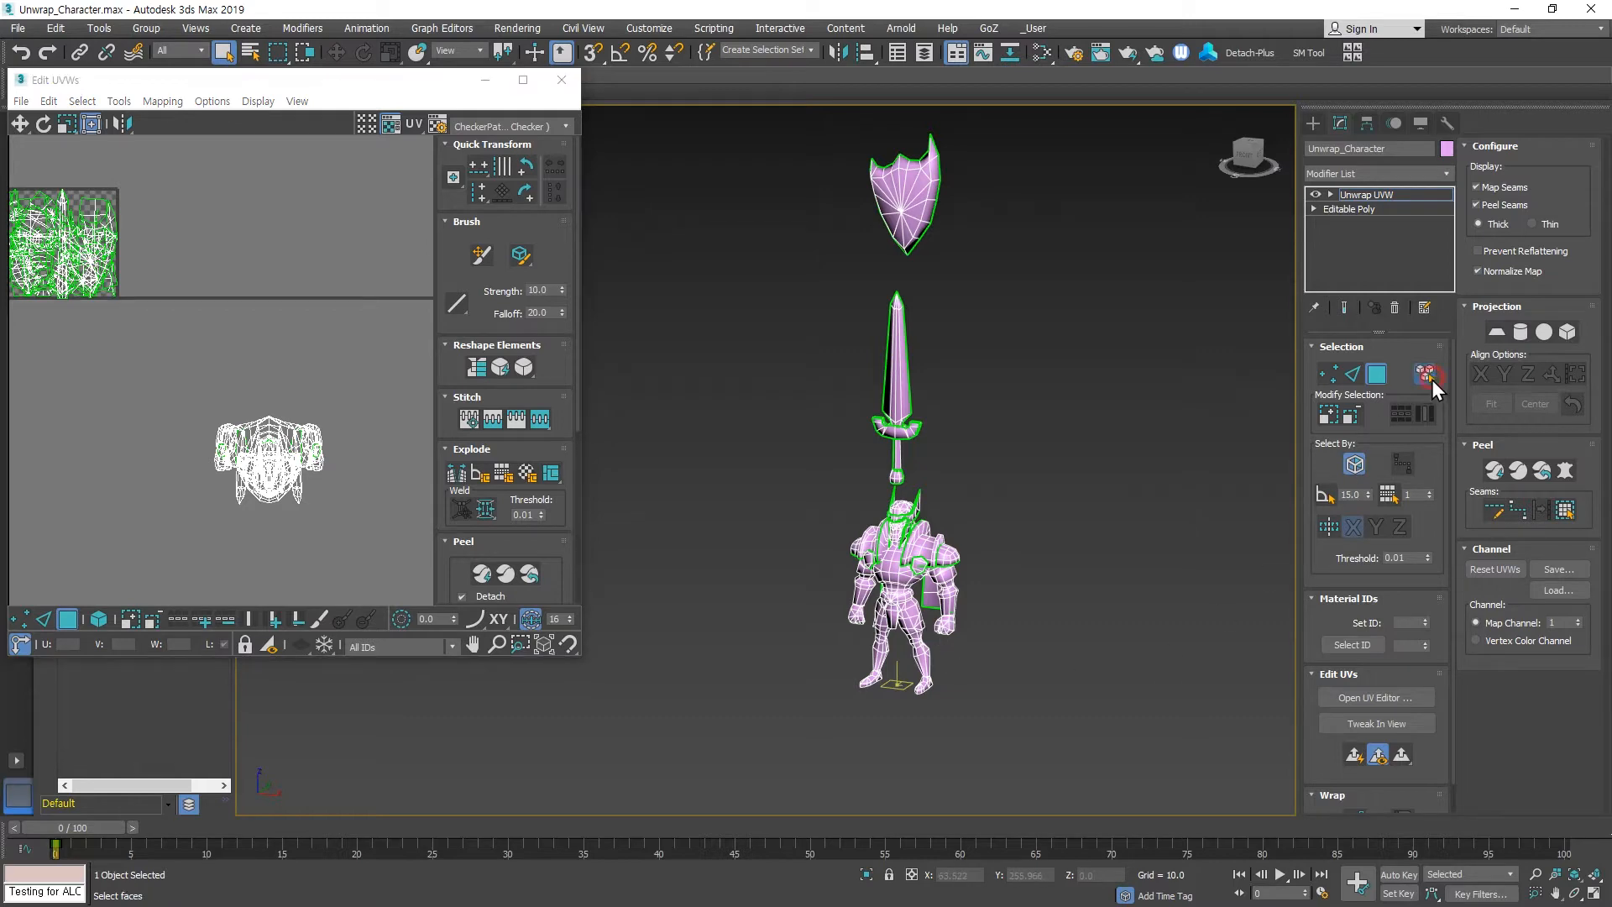
{"action": "scroll", "coordinate": [924, 673], "scroll_direction": "up", "scroll_amount": 6}
{"action": "left_click", "coordinate": [914, 550]}
{"action": "left_click", "coordinate": [686, 529], "text": "ctrl"}
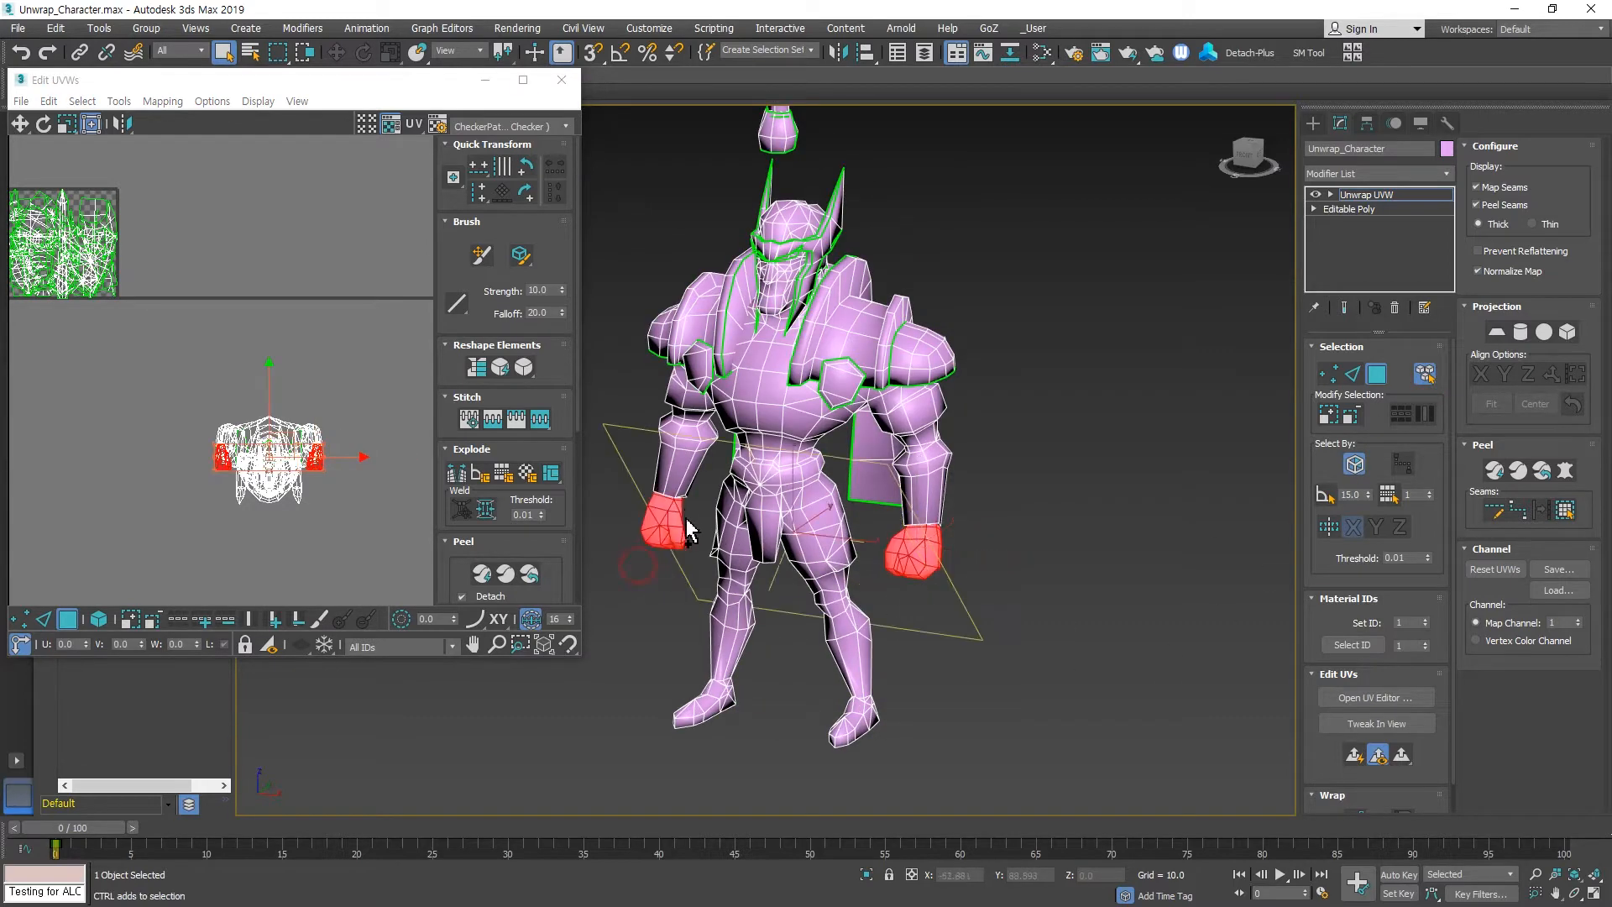
{"action": "key", "text": "alt+f"}
Turn off the Map Seams display and clear the face selection on the hands.
{"action": "middle_click_drag", "start_coordinate": [720, 552], "coordinate": [1135, 424], "text": "alt"}
{"action": "scroll", "coordinate": [604, 540], "scroll_direction": "up", "scroll_amount": 5}
{"action": "scroll", "coordinate": [875, 608], "scroll_direction": "up", "scroll_amount": 5}
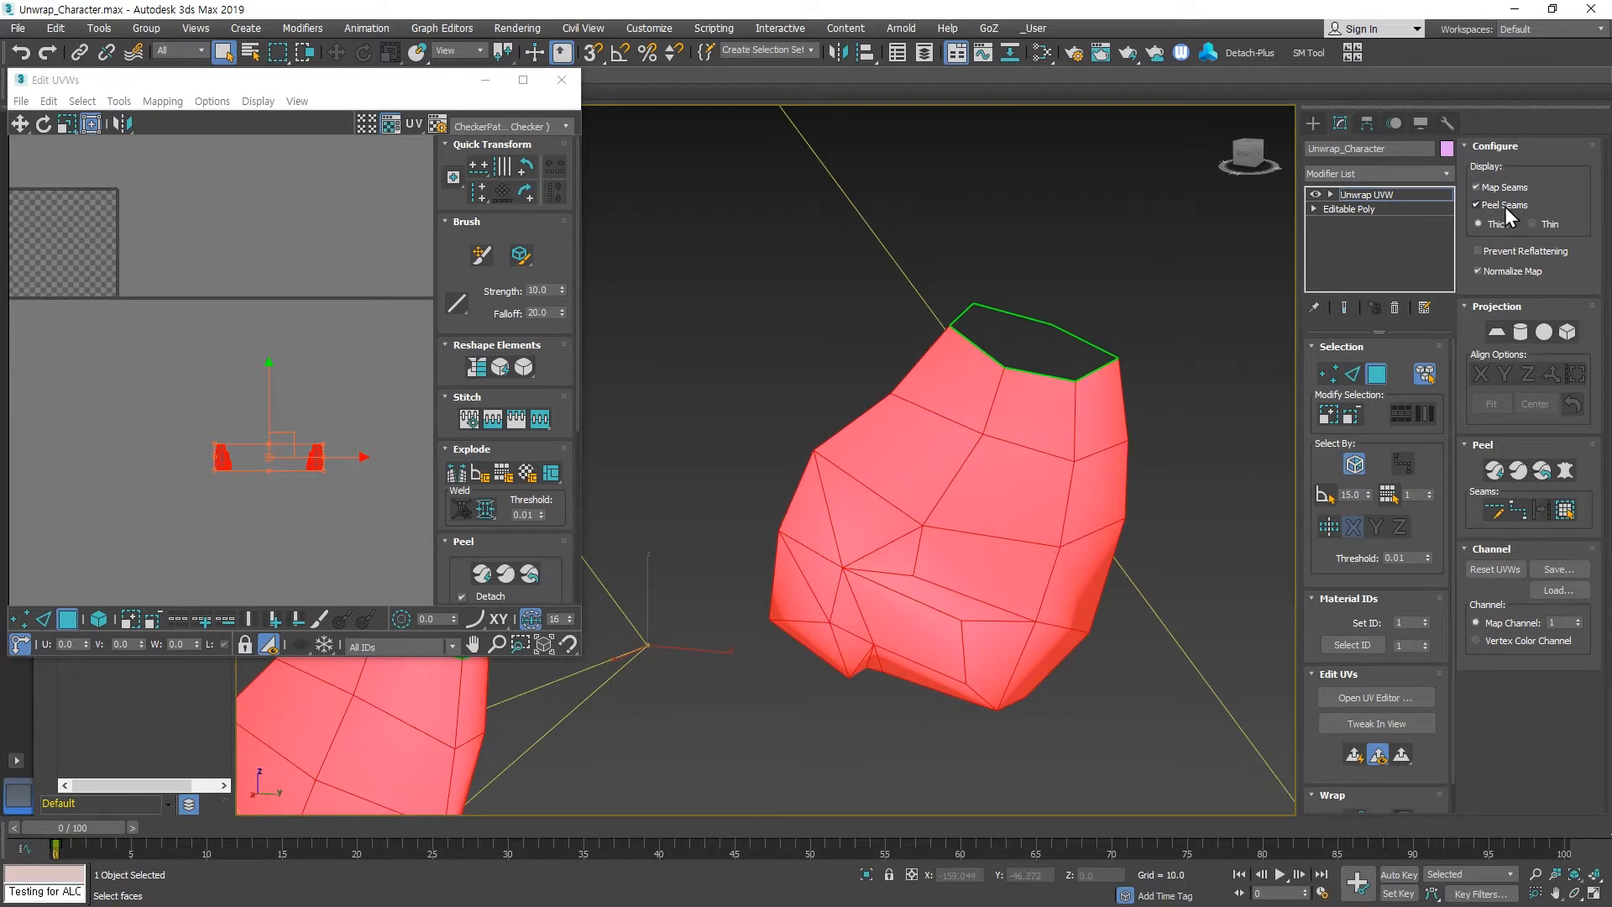
{"action": "left_click", "coordinate": [1478, 186]}
{"action": "left_click", "coordinate": [1210, 452]}
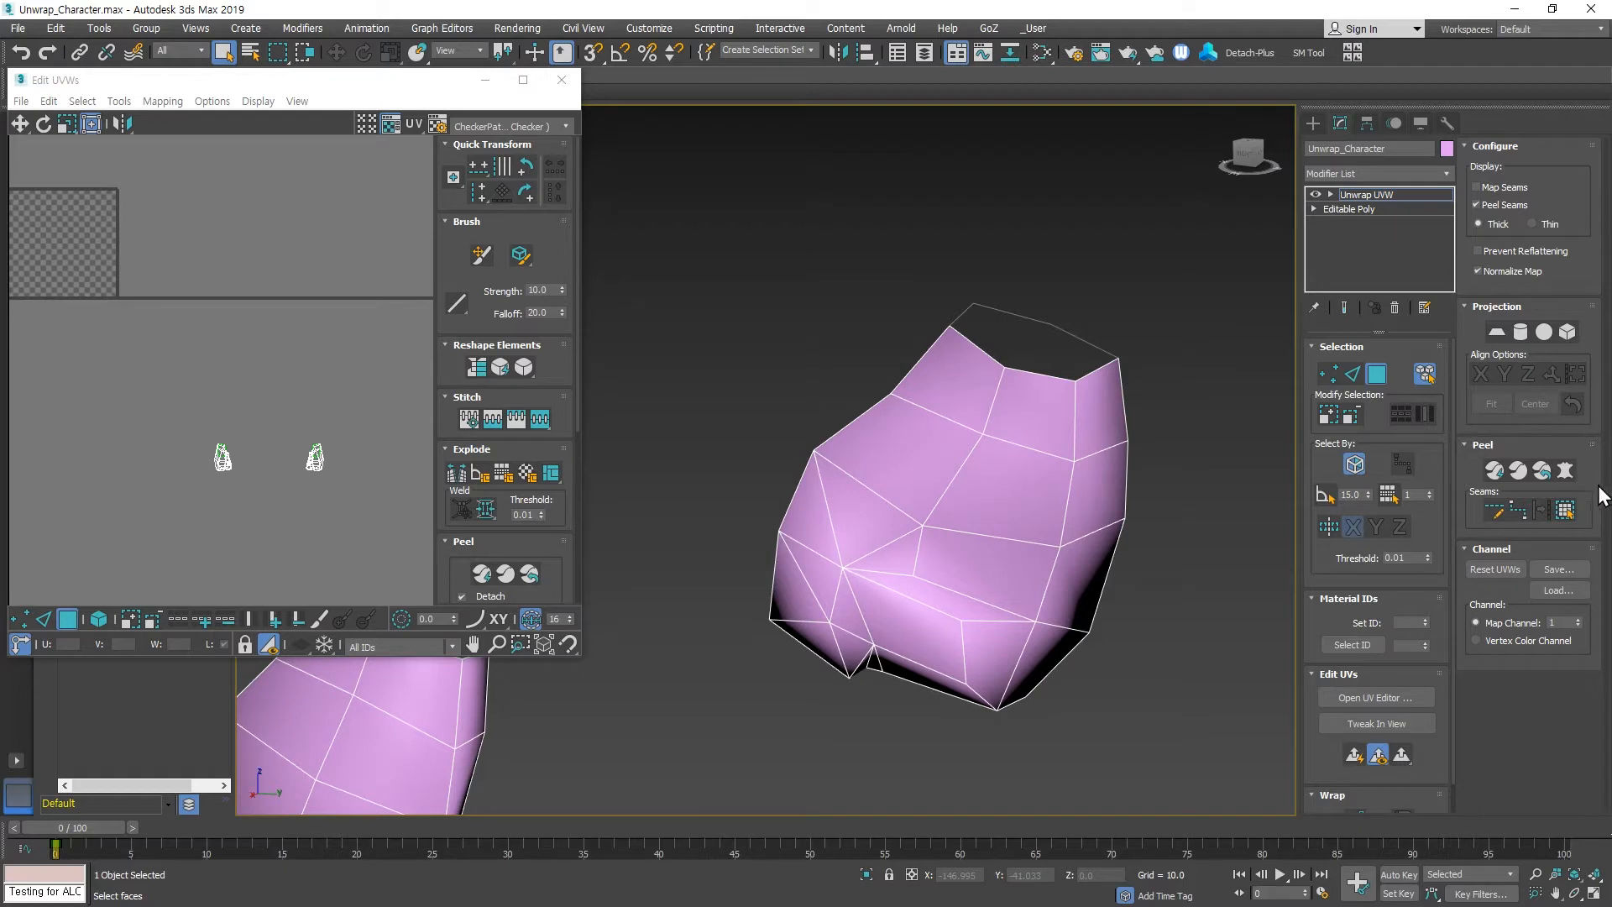
Try marking a peel seam edge by edge down the side of the hand with Edit Seams, and remove those seam edges again.
{"action": "left_click", "coordinate": [1494, 510]}
{"action": "left_click", "coordinate": [1049, 575]}
{"action": "left_click", "coordinate": [1026, 643]}
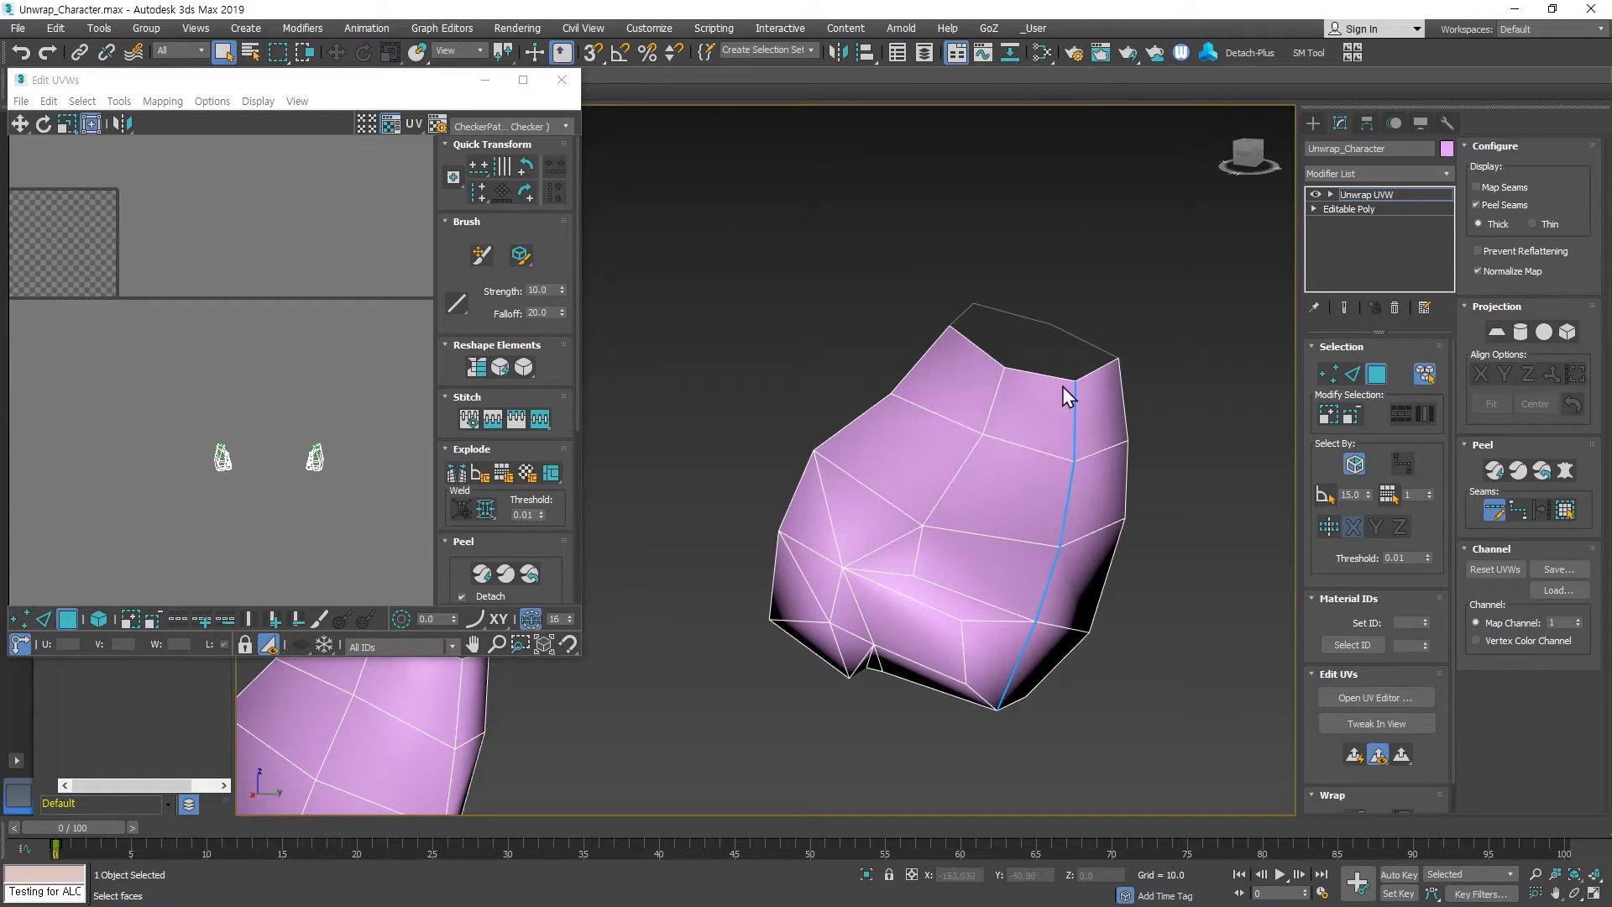
{"action": "left_click", "coordinate": [1022, 653], "text": "alt"}
{"action": "left_click", "coordinate": [1047, 586], "text": "alt"}
{"action": "left_click", "coordinate": [1066, 513], "text": "alt"}
{"action": "left_click", "coordinate": [1075, 432], "text": "alt"}
Try marking a peel seam down the side of the hand and towards the thumb with Point-to-Point Seam.
{"action": "left_click", "coordinate": [1516, 507]}
{"action": "middle_click_drag", "start_coordinate": [1162, 576], "coordinate": [1123, 567], "text": "alt"}
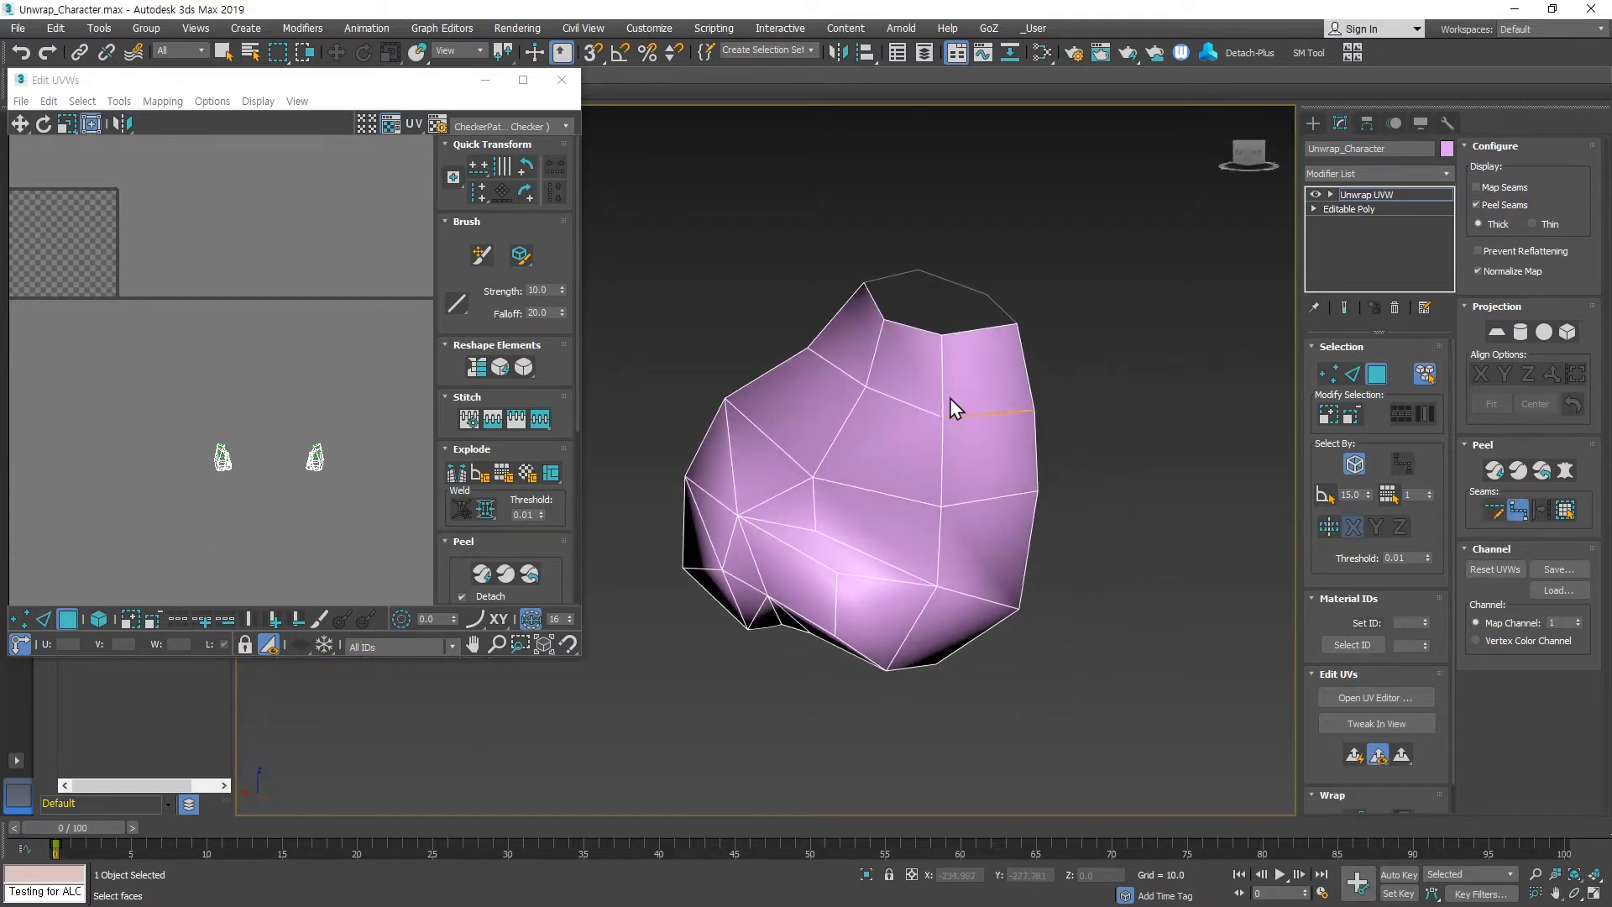
{"action": "left_click", "coordinate": [942, 364]}
{"action": "left_click", "coordinate": [937, 546]}
{"action": "left_click", "coordinate": [914, 626]}
{"action": "middle_click_drag", "start_coordinate": [886, 647], "coordinate": [893, 601], "text": "alt"}
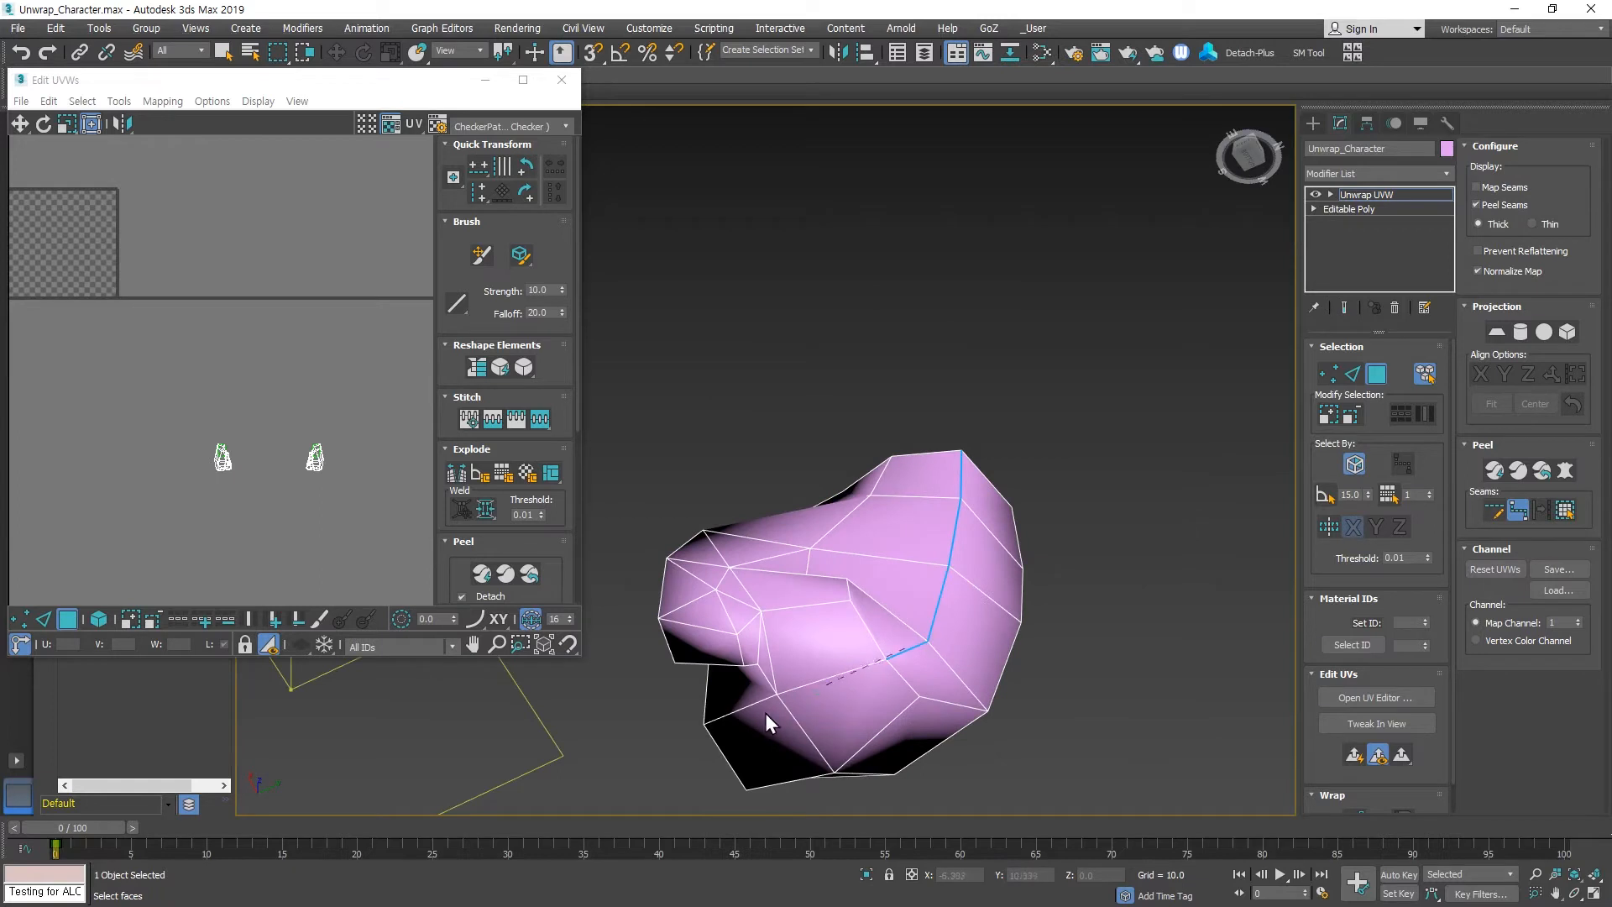
{"action": "left_click", "coordinate": [737, 707]}
{"action": "left_click", "coordinate": [736, 708]}
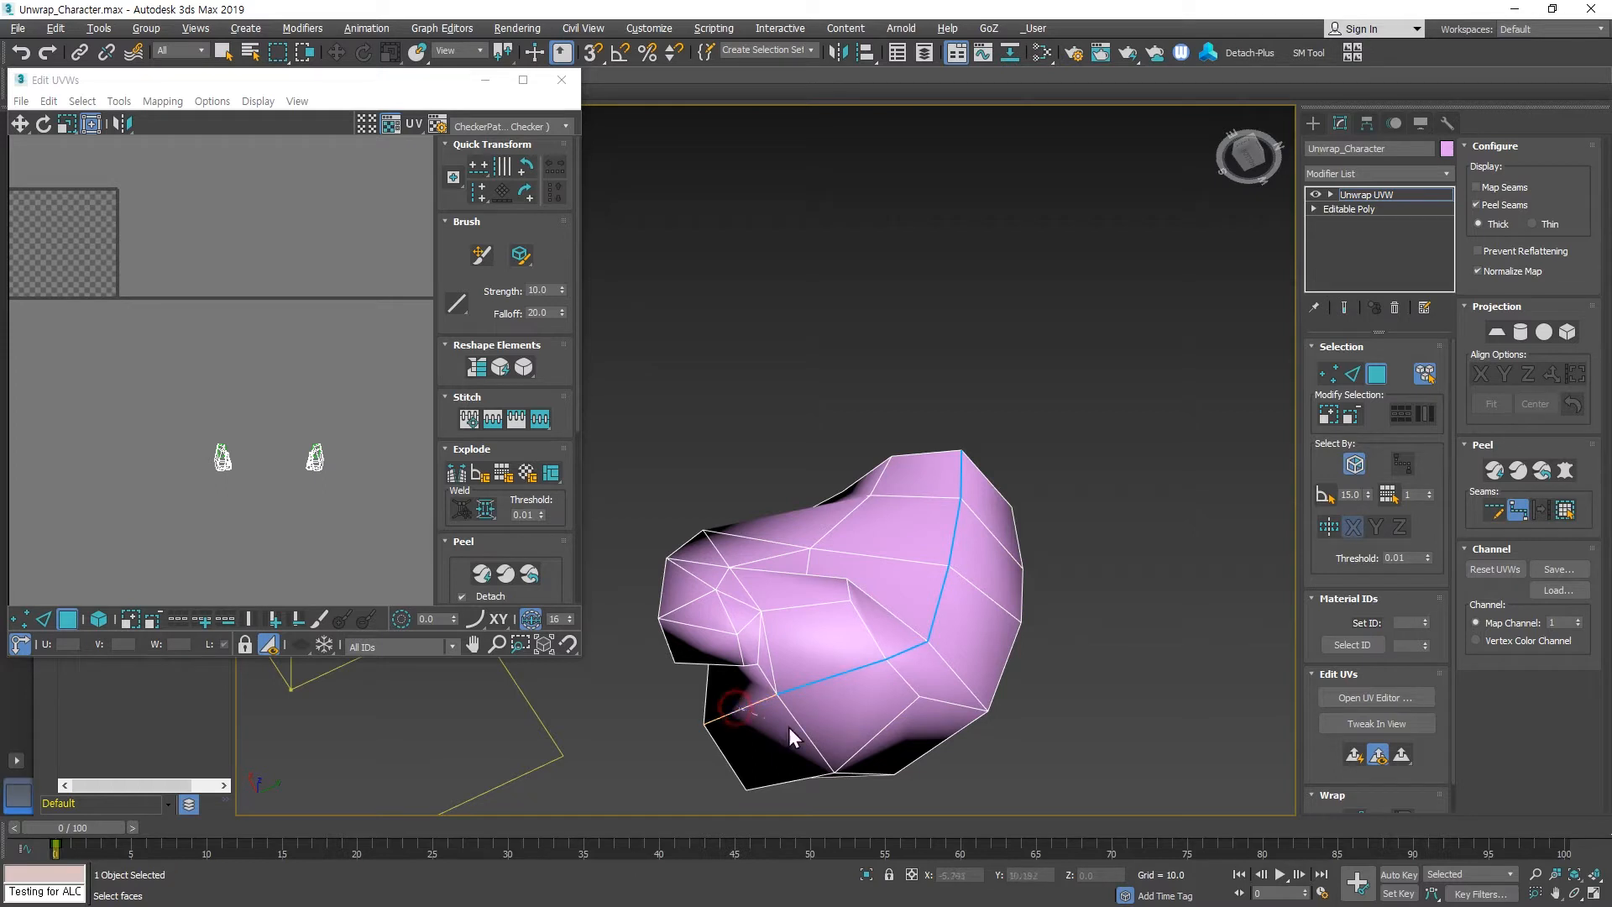
{"action": "left_click", "coordinate": [921, 644]}
{"action": "mouse_move", "coordinate": [966, 579]}
{"action": "middle_mouse_down", "text": "alt"}
{"action": "mouse_move", "coordinate": [1000, 612]}
{"action": "mouse_move", "coordinate": [1014, 669]}
{"action": "mouse_move", "coordinate": [997, 688]}
{"action": "middle_mouse_up", "text": "alt"}
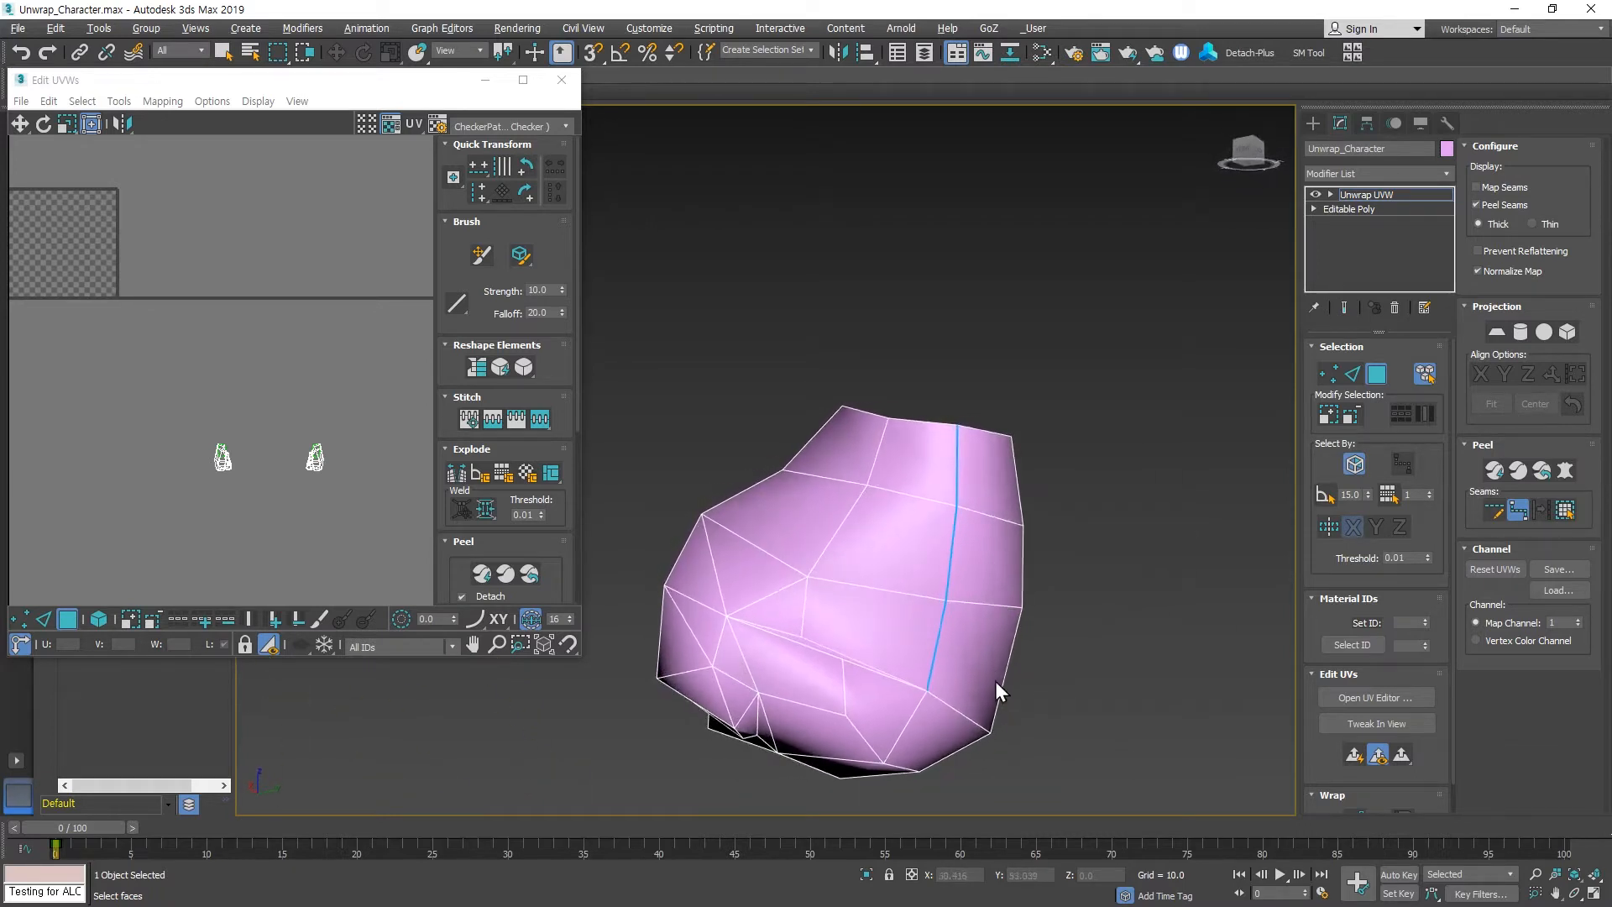
Turn off element selection, select the three connected edges down from the wrist and try converting the edge selection to seams.
{"action": "left_click", "coordinate": [1353, 378]}
{"action": "left_click", "coordinate": [874, 456]}
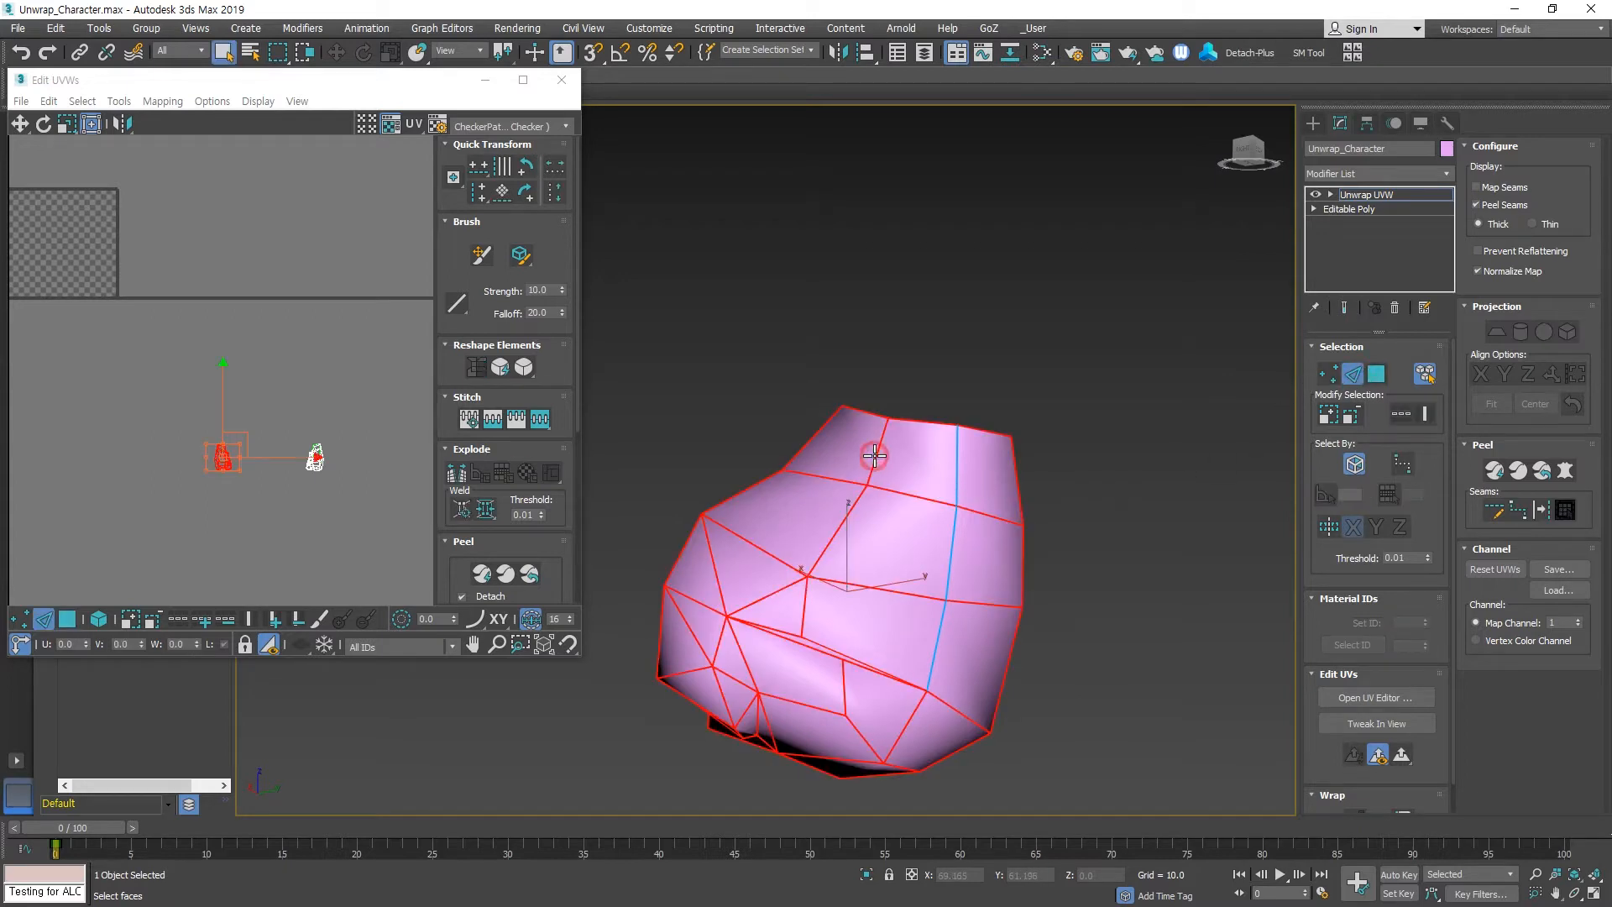
{"action": "left_click", "coordinate": [1040, 340]}
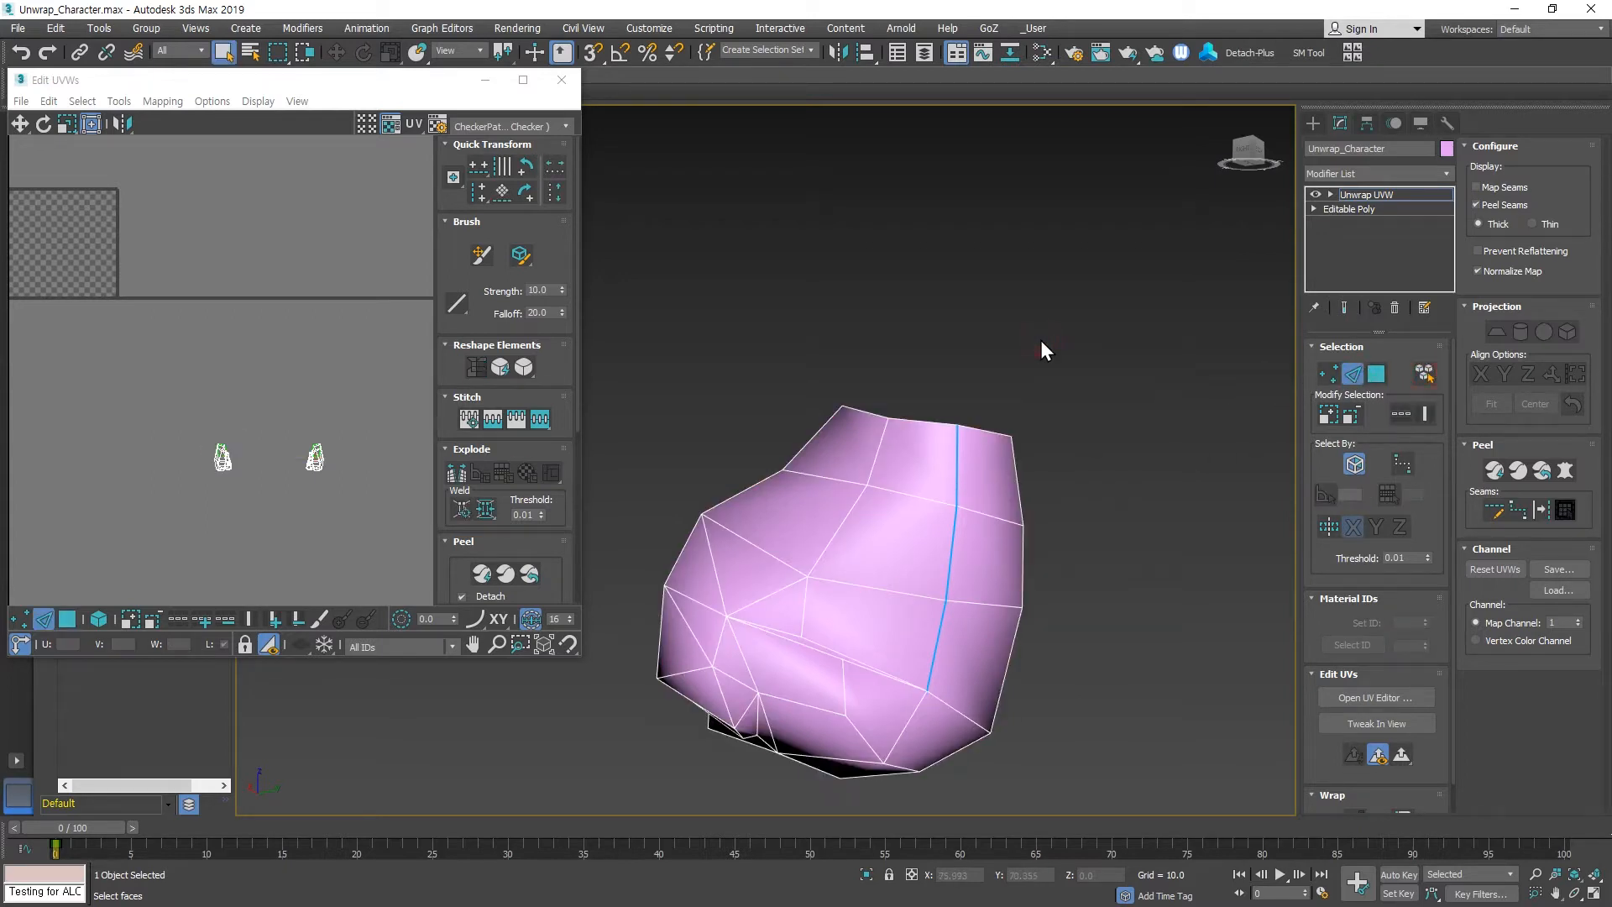
{"action": "left_click", "coordinate": [875, 456]}
{"action": "left_click", "coordinate": [842, 520], "text": "ctrl"}
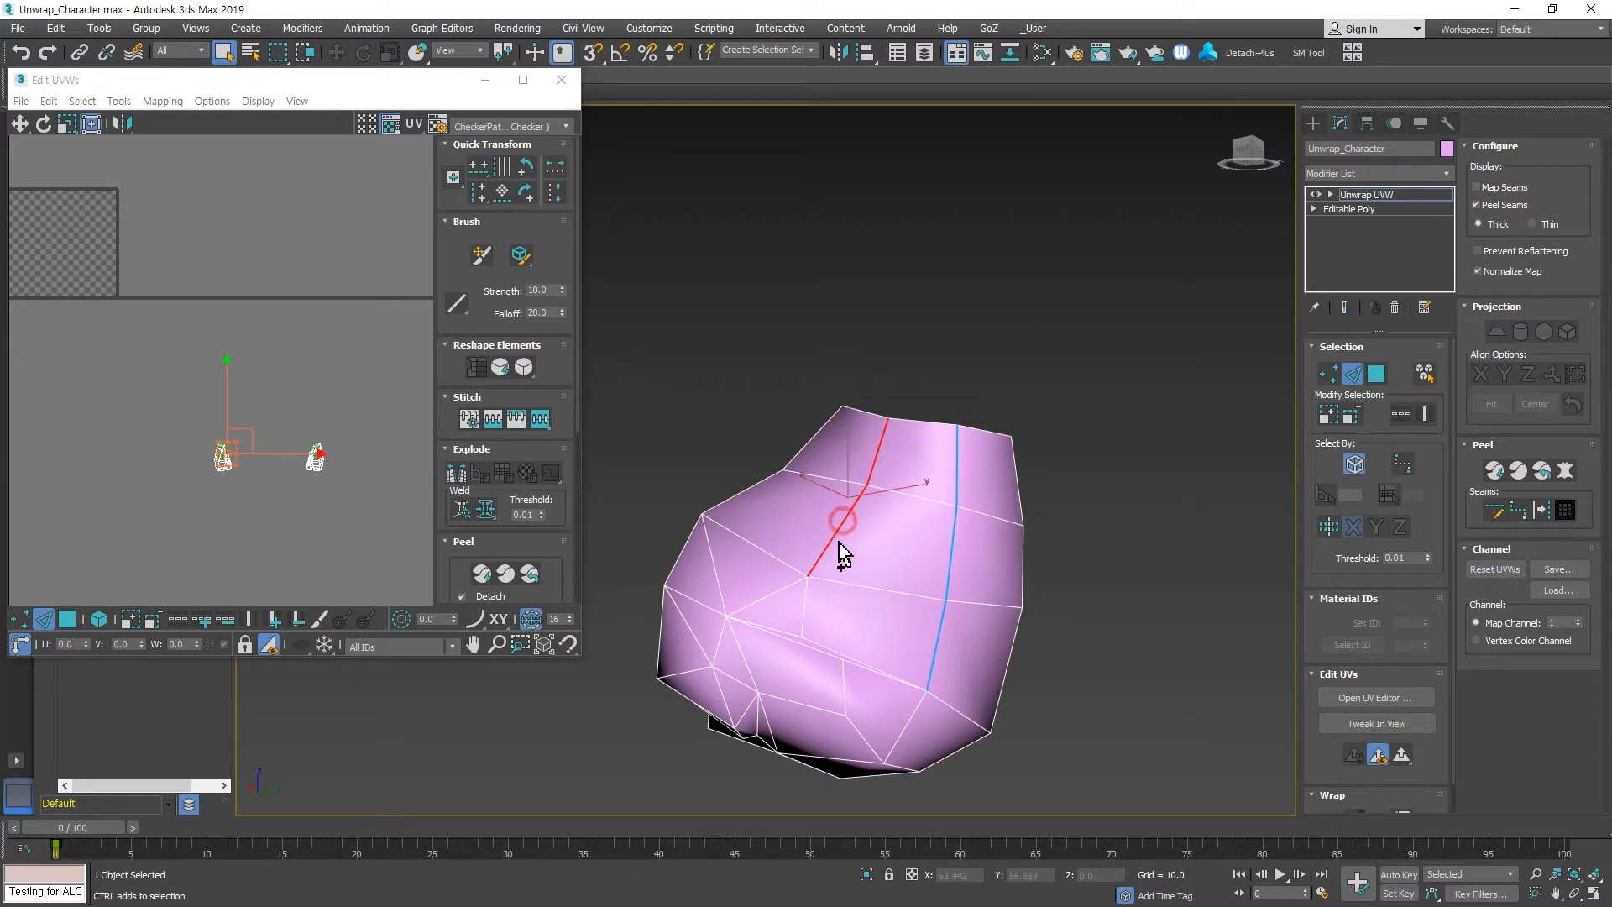
{"action": "left_click", "coordinate": [800, 606], "text": "ctrl"}
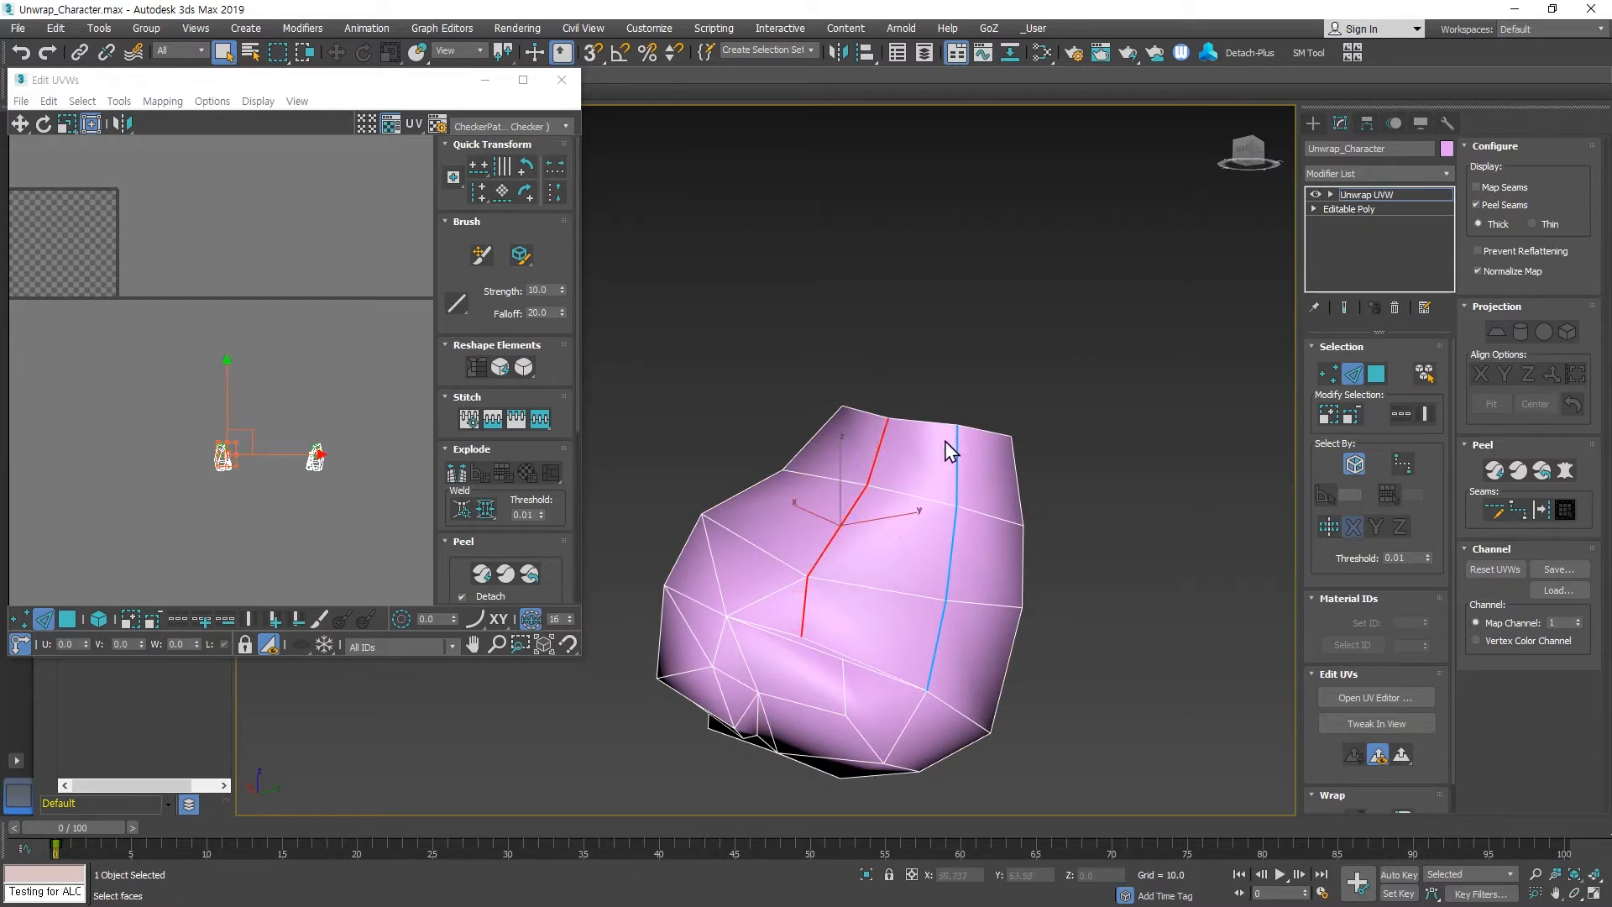
{"action": "left_click", "coordinate": [1542, 510]}
Remove all the trial peel seams from the hand with Edit Seams.
{"action": "left_click_drag", "start_coordinate": [1098, 376], "coordinate": [724, 749], "text": "alt"}
{"action": "left_click", "coordinate": [1120, 411]}
{"action": "middle_click_drag", "start_coordinate": [747, 508], "coordinate": [779, 587], "text": "alt"}
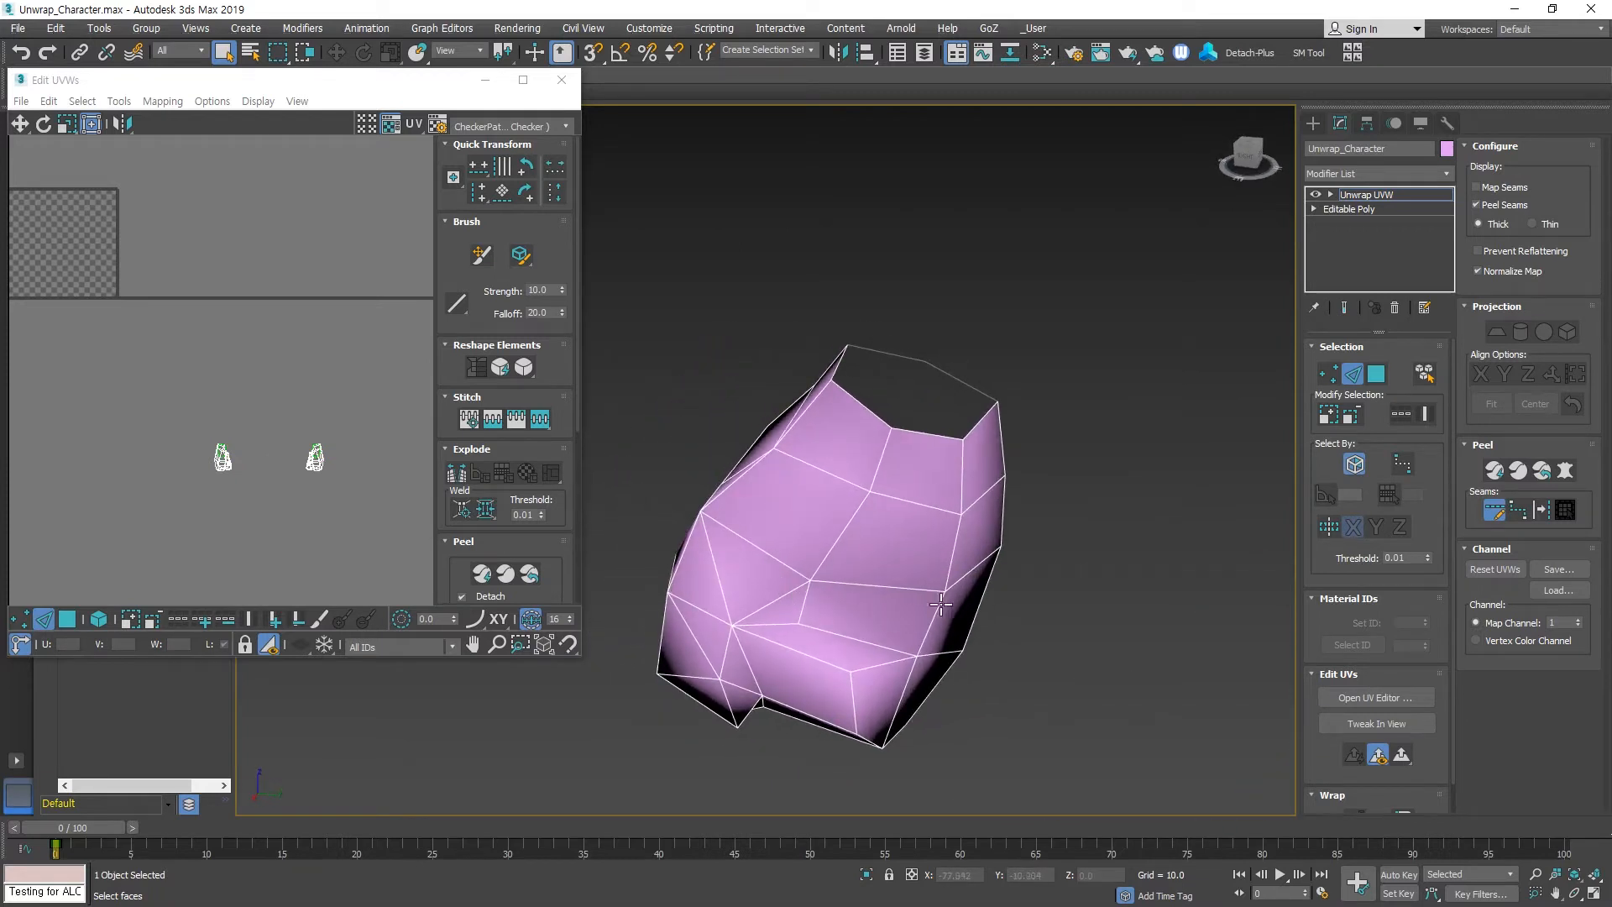
Enable X symmetry selection and mark peel seam edges from the wrist down the side of the hand and across above the thumb.
{"action": "left_click", "coordinate": [1332, 525]}
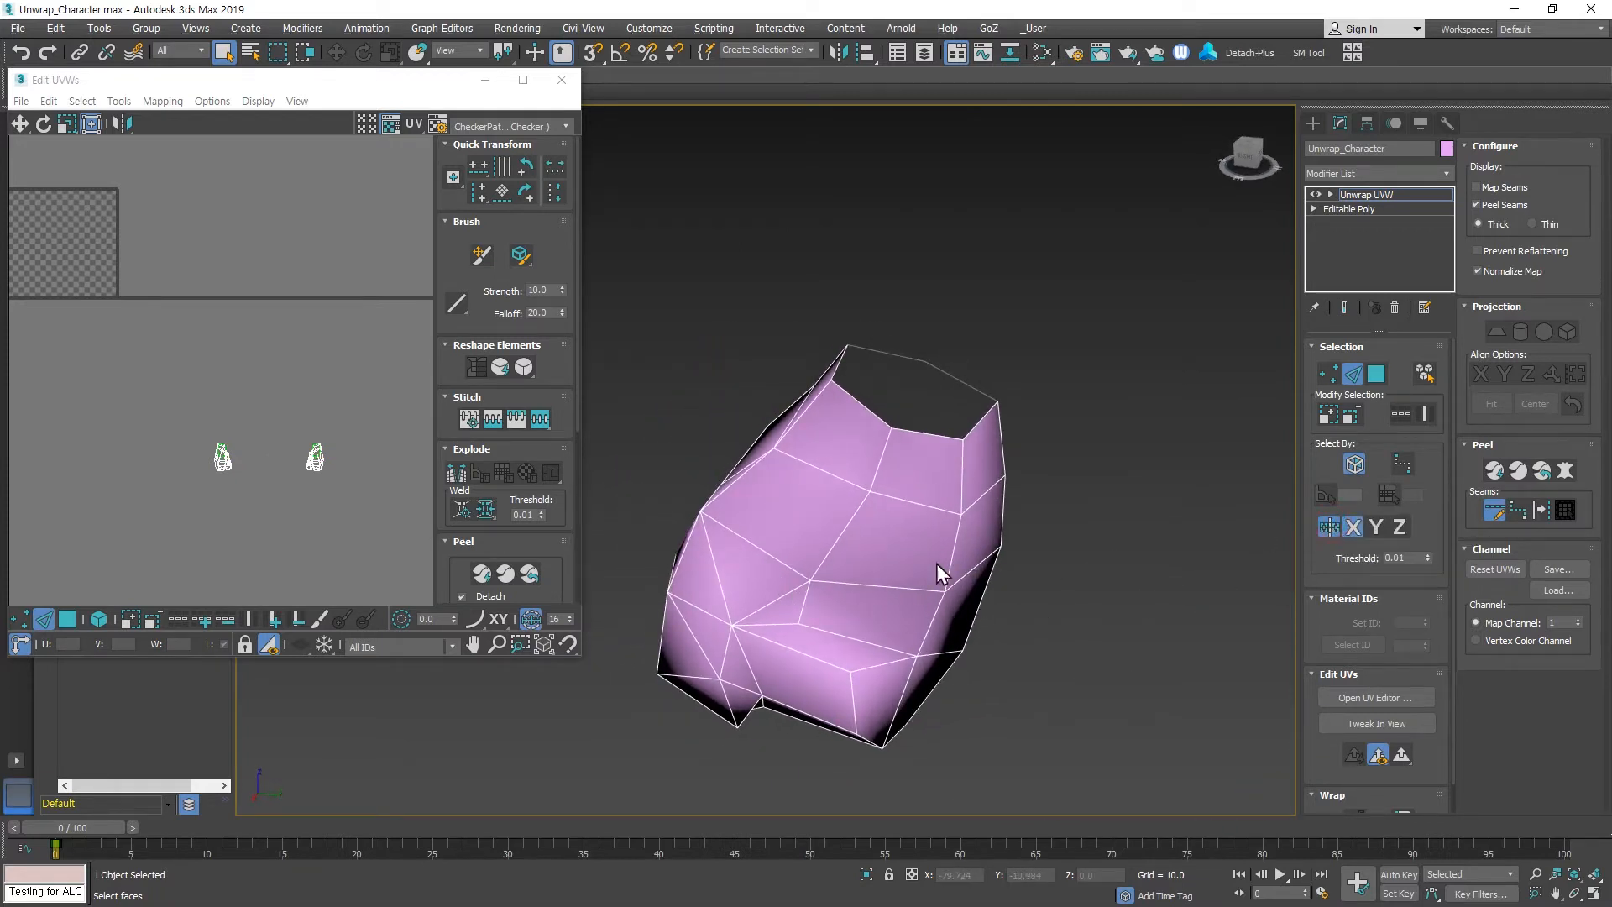
{"action": "middle_click_drag", "start_coordinate": [797, 613], "coordinate": [732, 619], "text": "alt"}
{"action": "middle_click_drag", "start_coordinate": [744, 663], "coordinate": [751, 600], "text": "alt"}
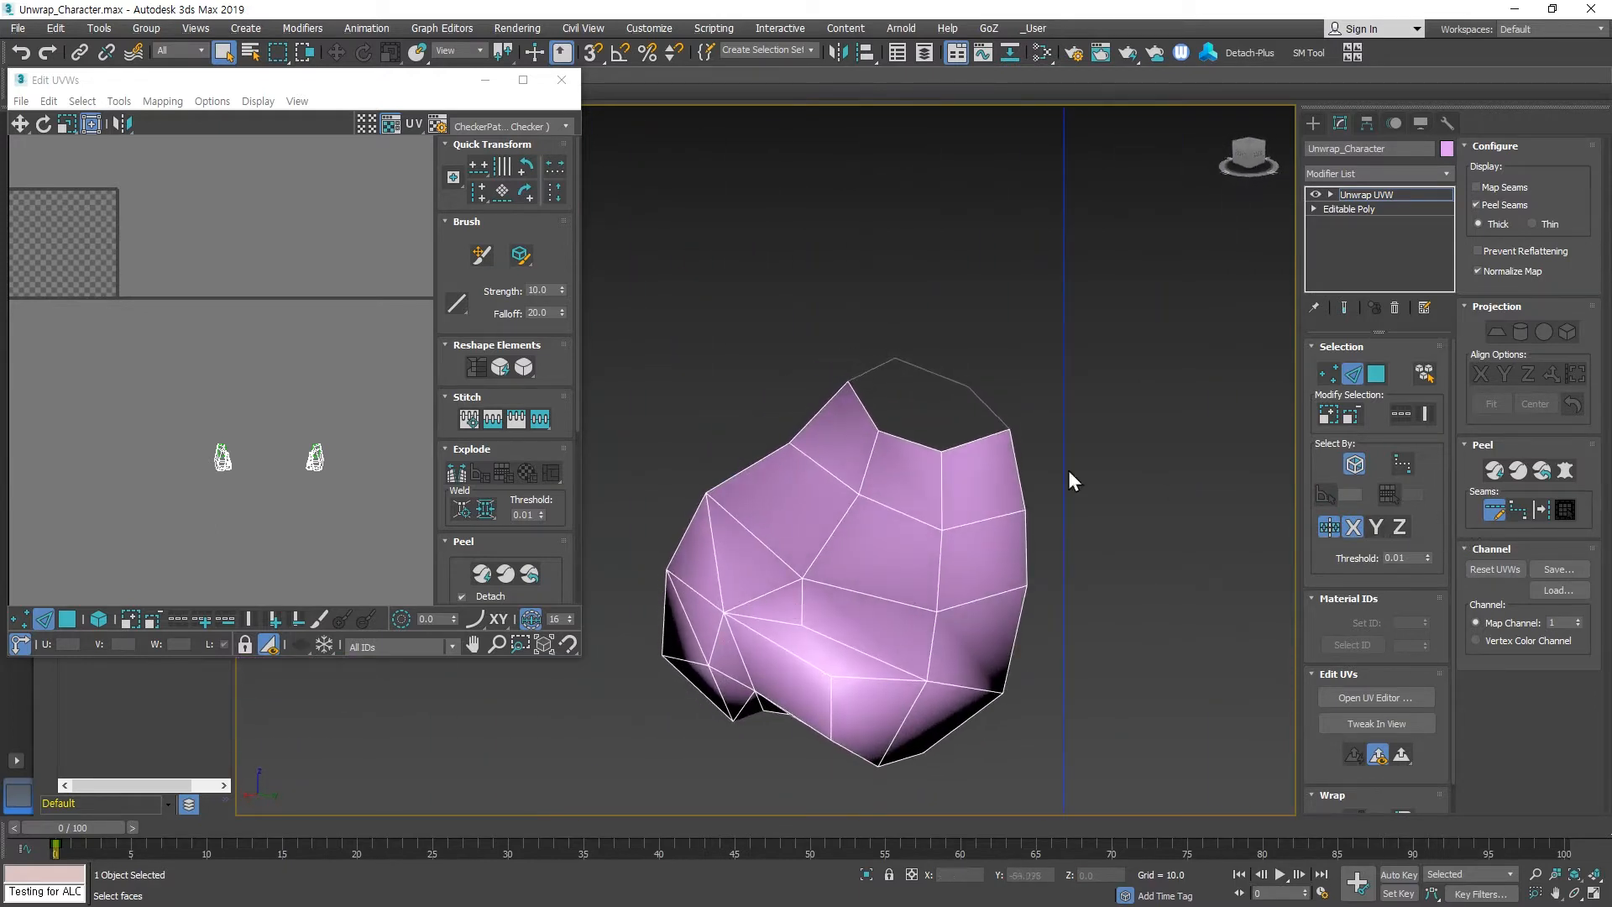
{"action": "left_click", "coordinate": [940, 485]}
{"action": "left_click", "coordinate": [928, 646]}
{"action": "left_click", "coordinate": [850, 648]}
{"action": "left_click", "coordinate": [769, 619]}
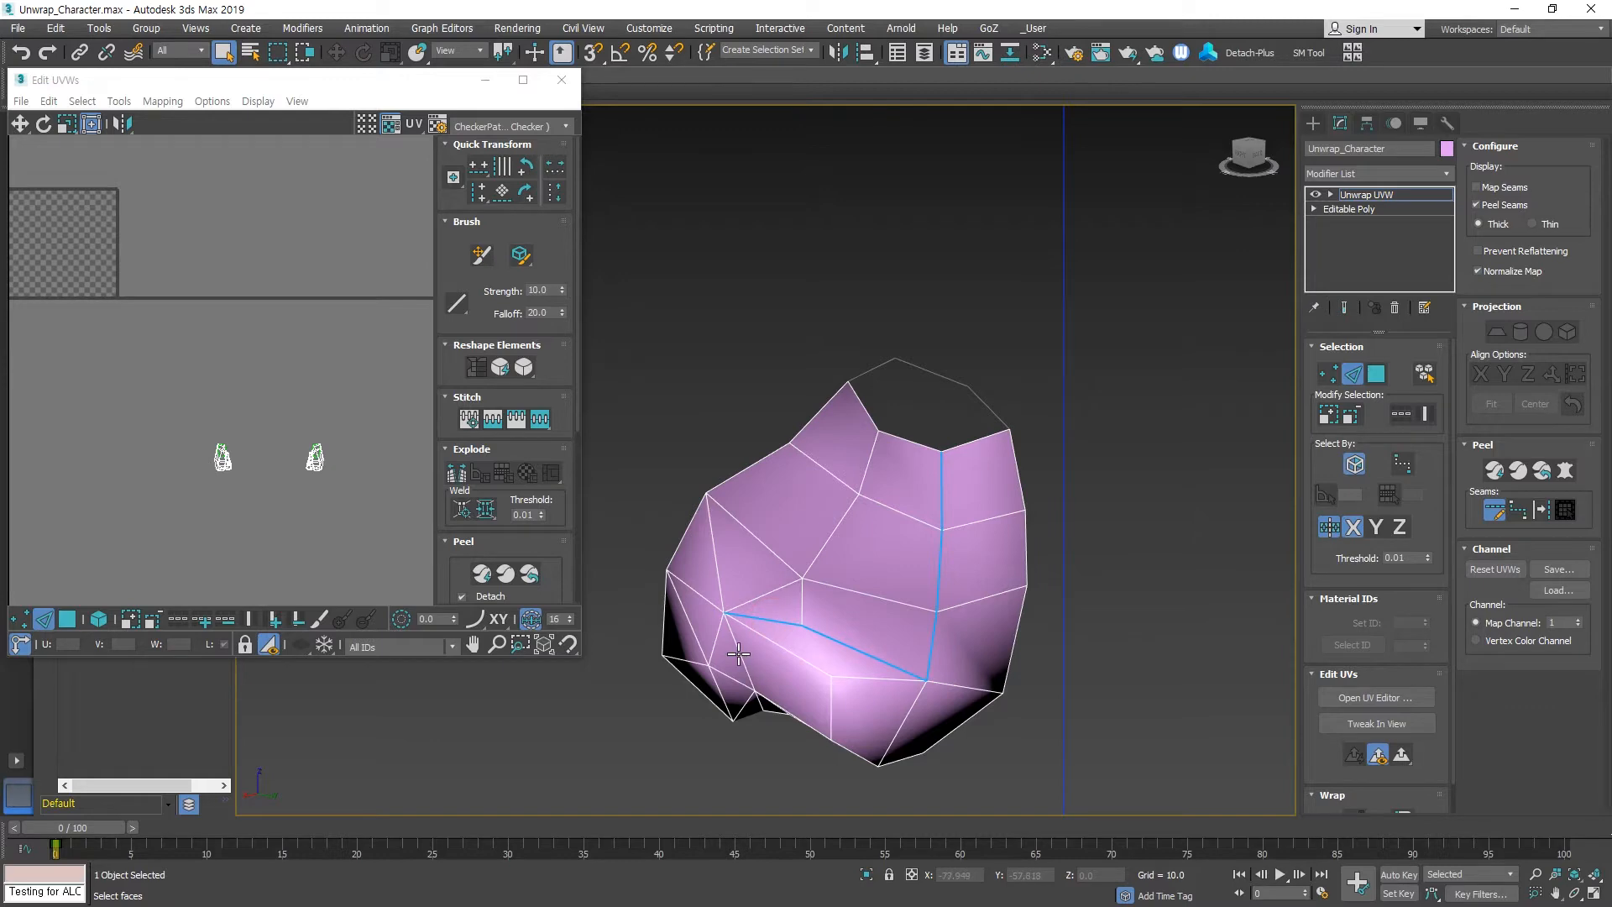
Extend the peel seam along the crease between the thumb and the fingers, and exit seam editing.
{"action": "middle_click_drag", "start_coordinate": [739, 655], "coordinate": [753, 570], "text": "alt"}
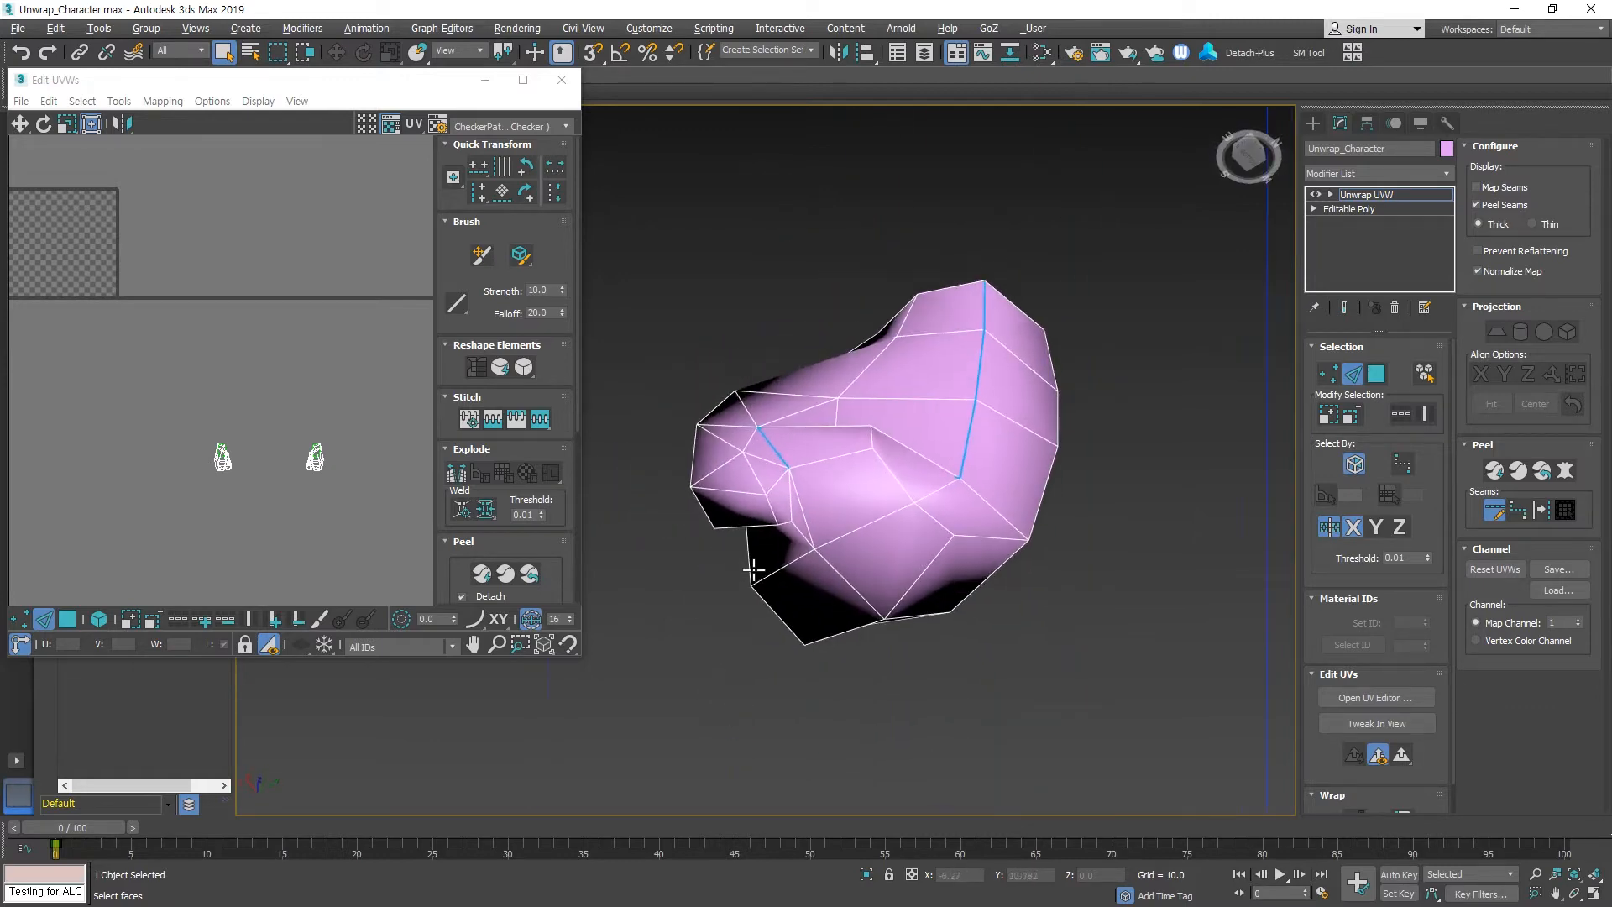
{"action": "scroll", "coordinate": [787, 499], "scroll_direction": "up", "scroll_amount": 3}
{"action": "middle_click_drag", "start_coordinate": [797, 494], "coordinate": [728, 464], "text": "alt"}
{"action": "scroll", "coordinate": [781, 441], "scroll_direction": "up", "scroll_amount": 3}
{"action": "left_click", "coordinate": [786, 431]}
{"action": "scroll", "coordinate": [781, 278], "scroll_direction": "up", "scroll_amount": 2}
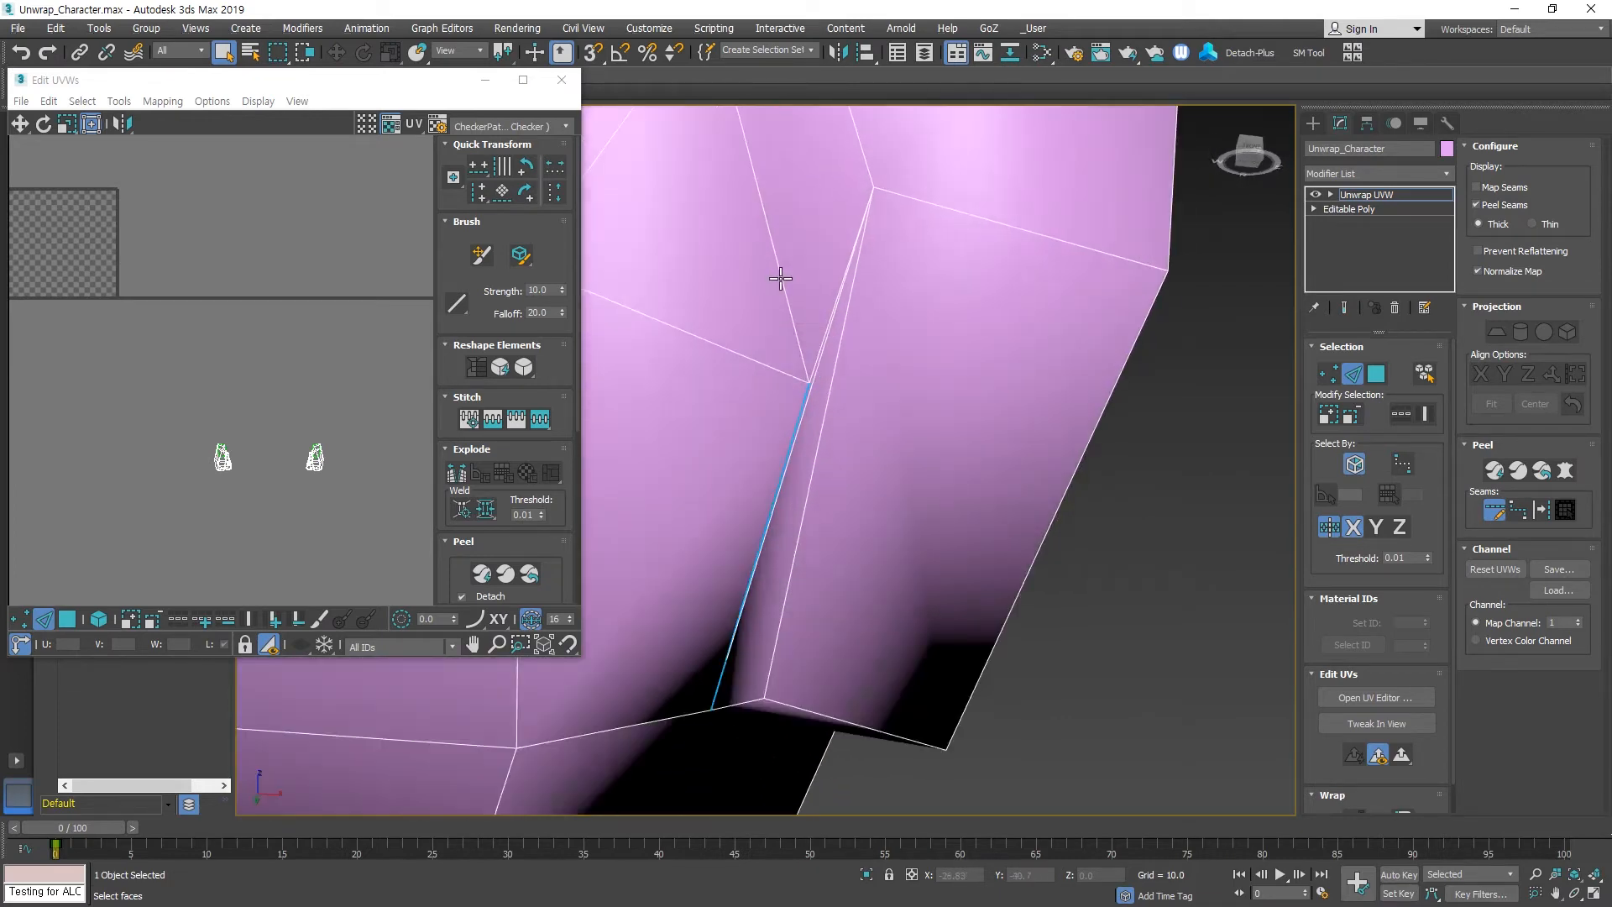
{"action": "middle_click_drag", "start_coordinate": [781, 279], "coordinate": [802, 453]}
{"action": "left_click", "coordinate": [799, 435]}
{"action": "scroll", "coordinate": [798, 434], "scroll_direction": "down", "scroll_amount": 4}
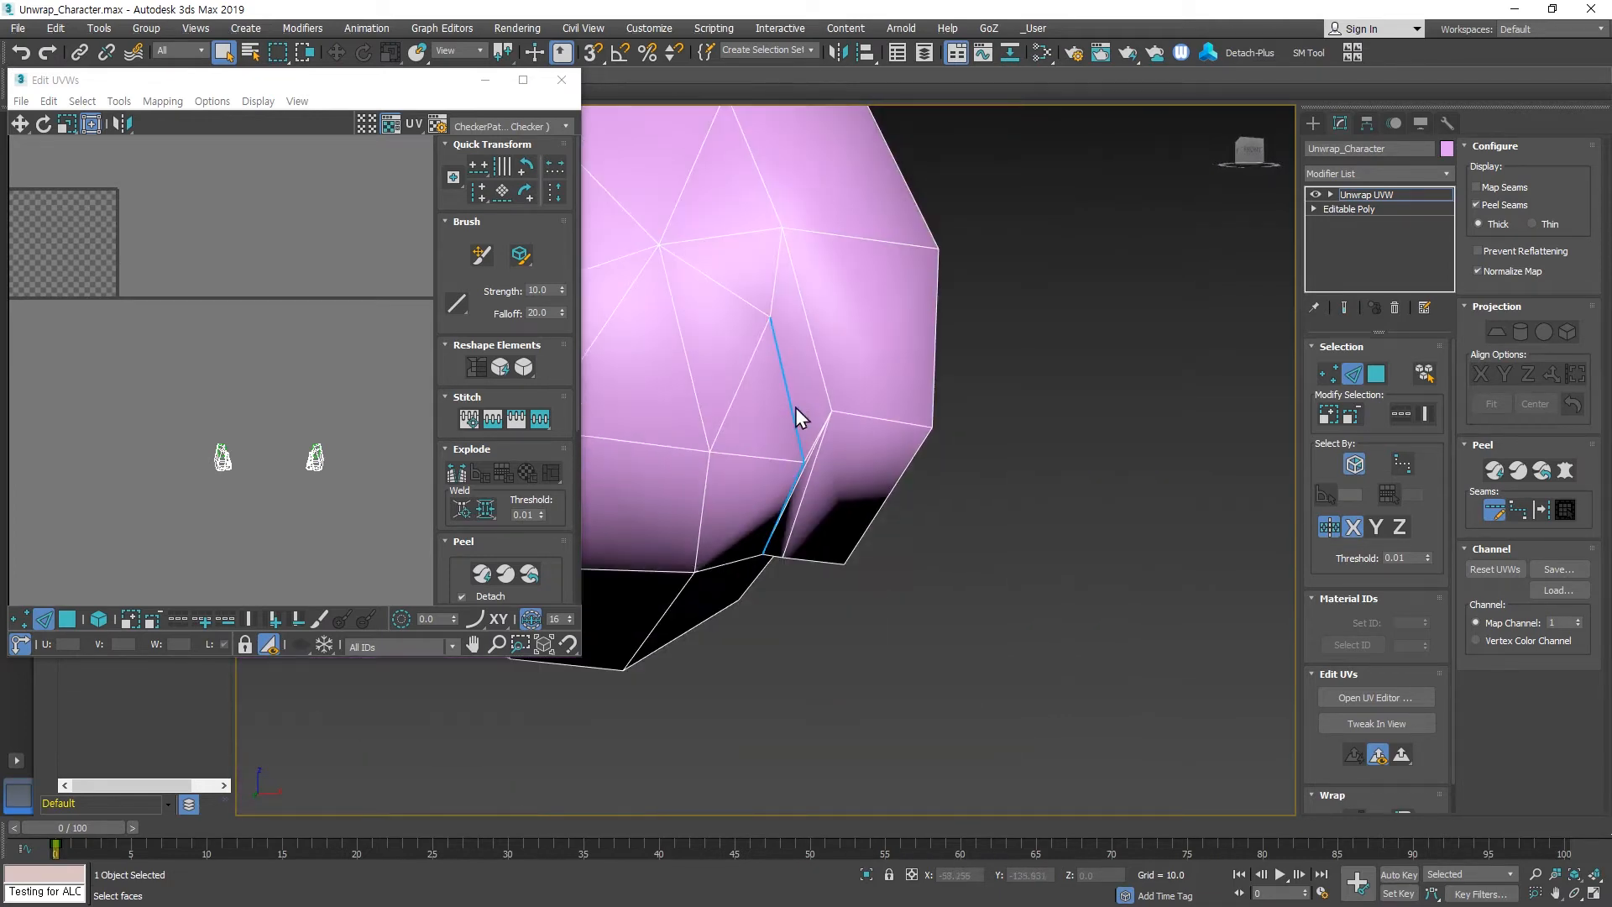
{"action": "scroll", "coordinate": [794, 407], "scroll_direction": "down", "scroll_amount": 3}
{"action": "middle_click_drag", "start_coordinate": [781, 334], "coordinate": [507, 586], "text": "alt"}
{"action": "scroll", "coordinate": [767, 387], "scroll_direction": "down", "scroll_amount": 2}
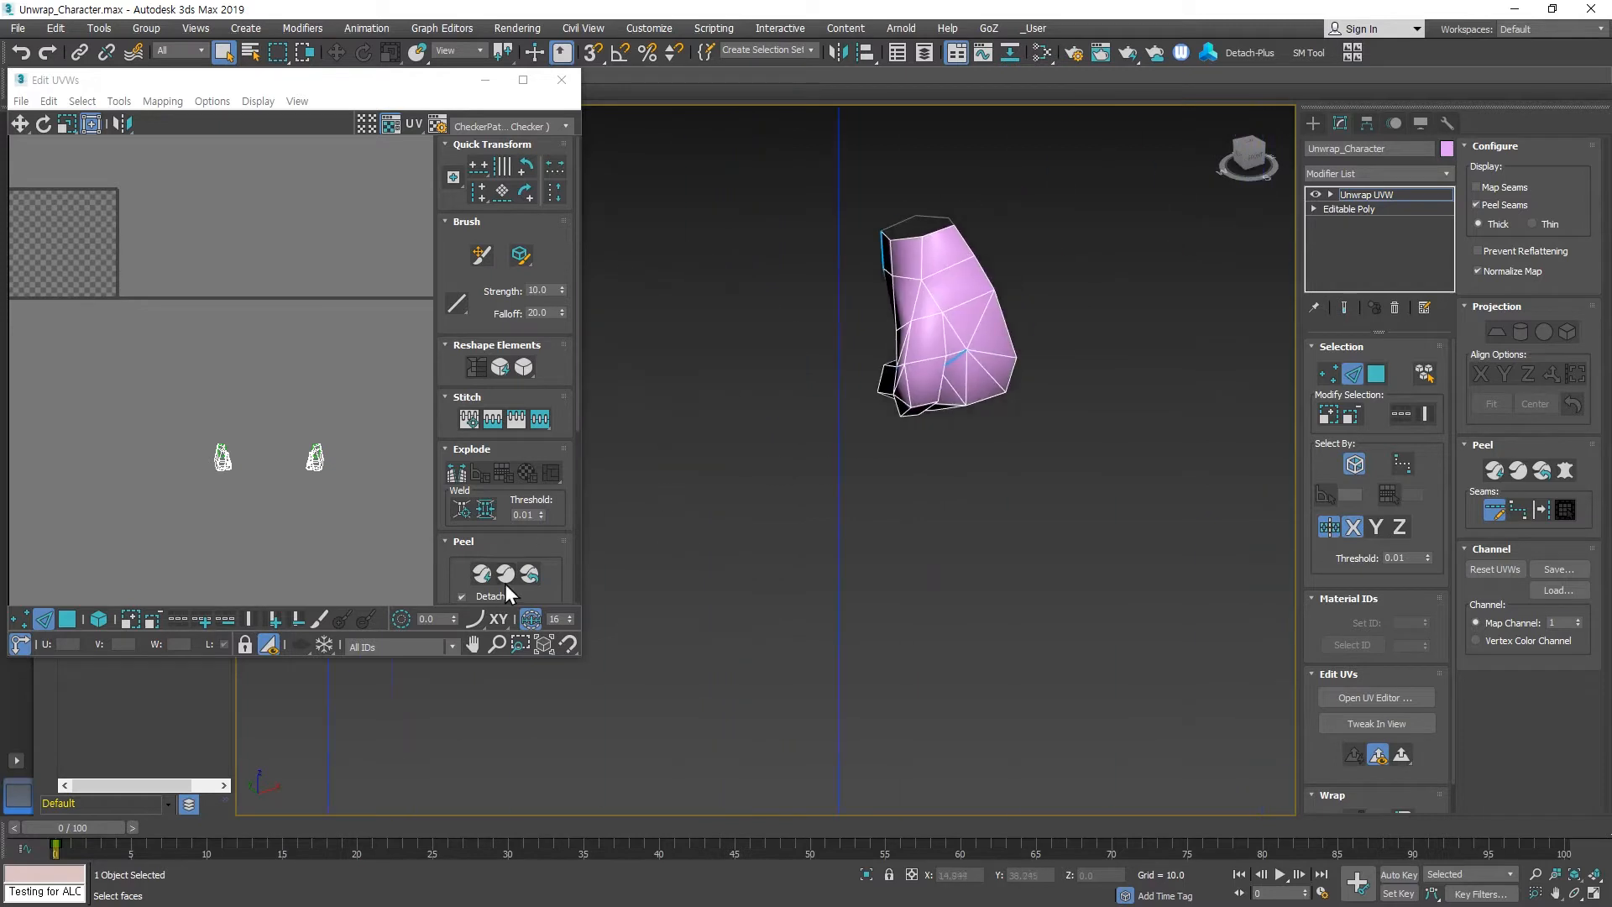
{"action": "middle_click_drag", "start_coordinate": [933, 343], "coordinate": [1000, 475], "text": "alt"}
{"action": "right_click", "coordinate": [1011, 452]}
{"action": "left_click", "coordinate": [942, 307]}
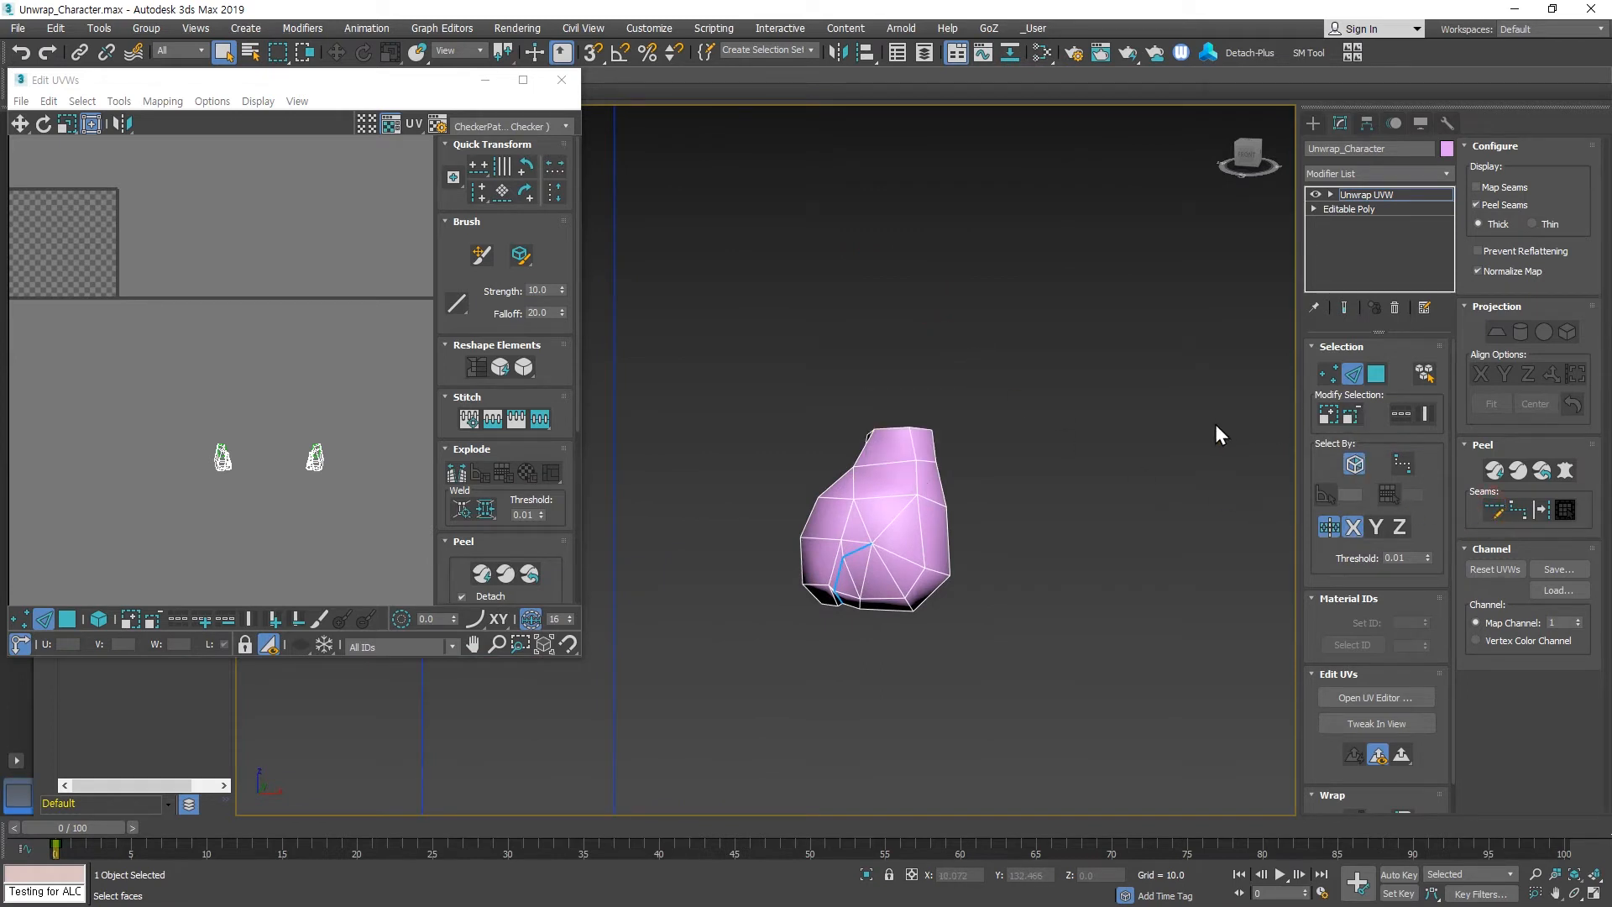
Select faces on both hands and expand the face selection to the peel seams.
{"action": "left_click", "coordinate": [1382, 376]}
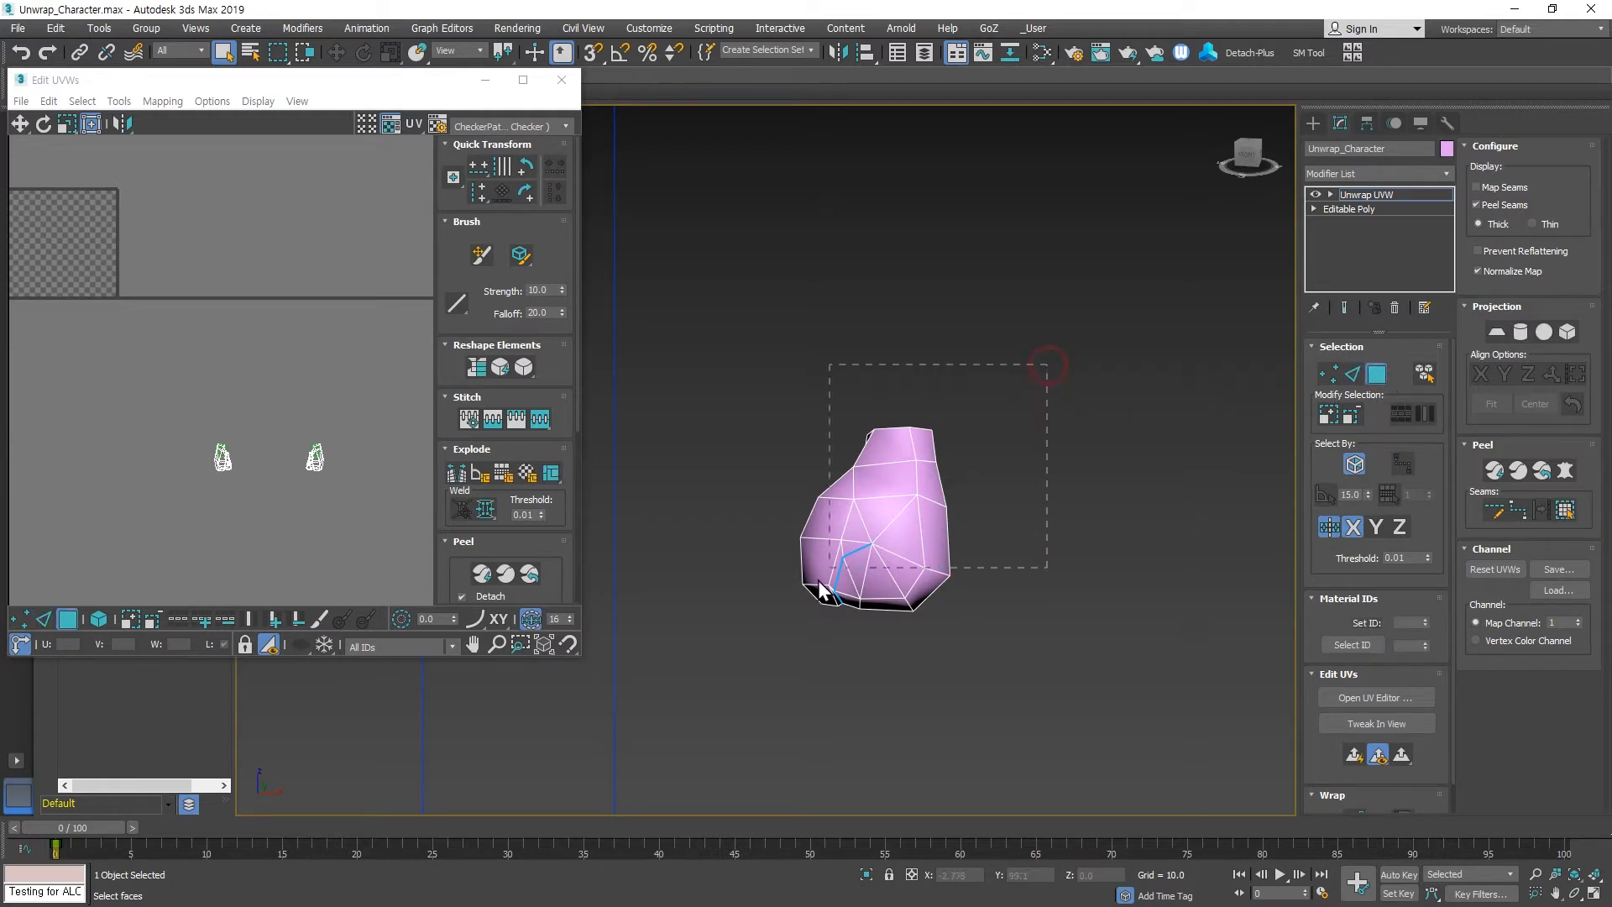
{"action": "left_click_drag", "start_coordinate": [821, 591], "coordinate": [685, 693]}
{"action": "middle_click_drag", "start_coordinate": [814, 569], "coordinate": [1030, 550], "text": "alt"}
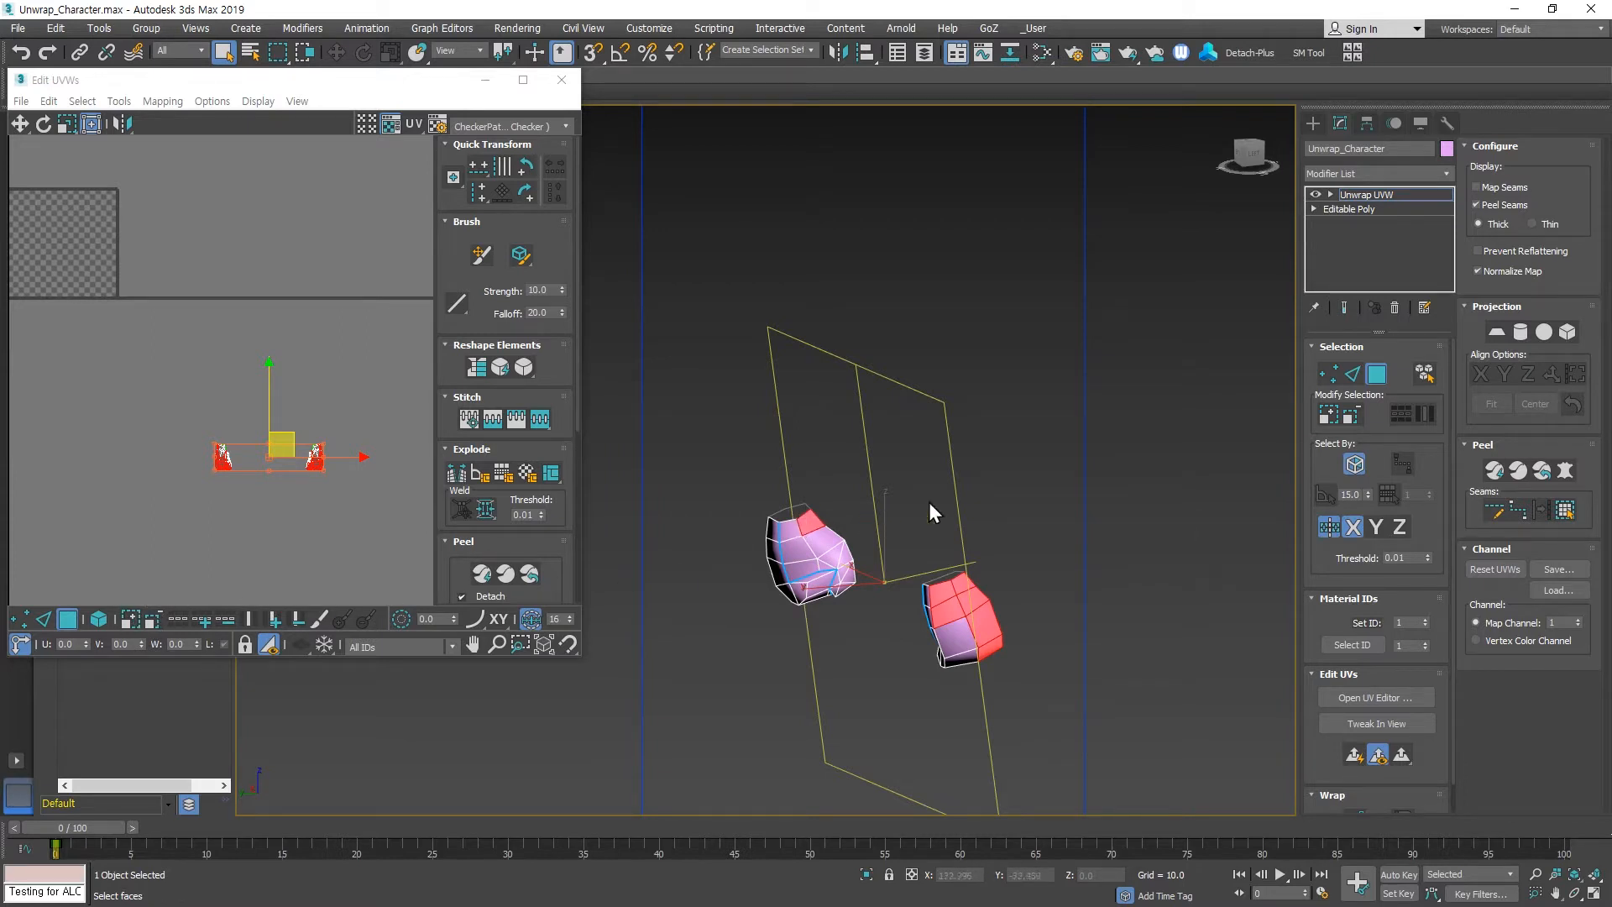
{"action": "left_click", "coordinate": [1563, 510]}
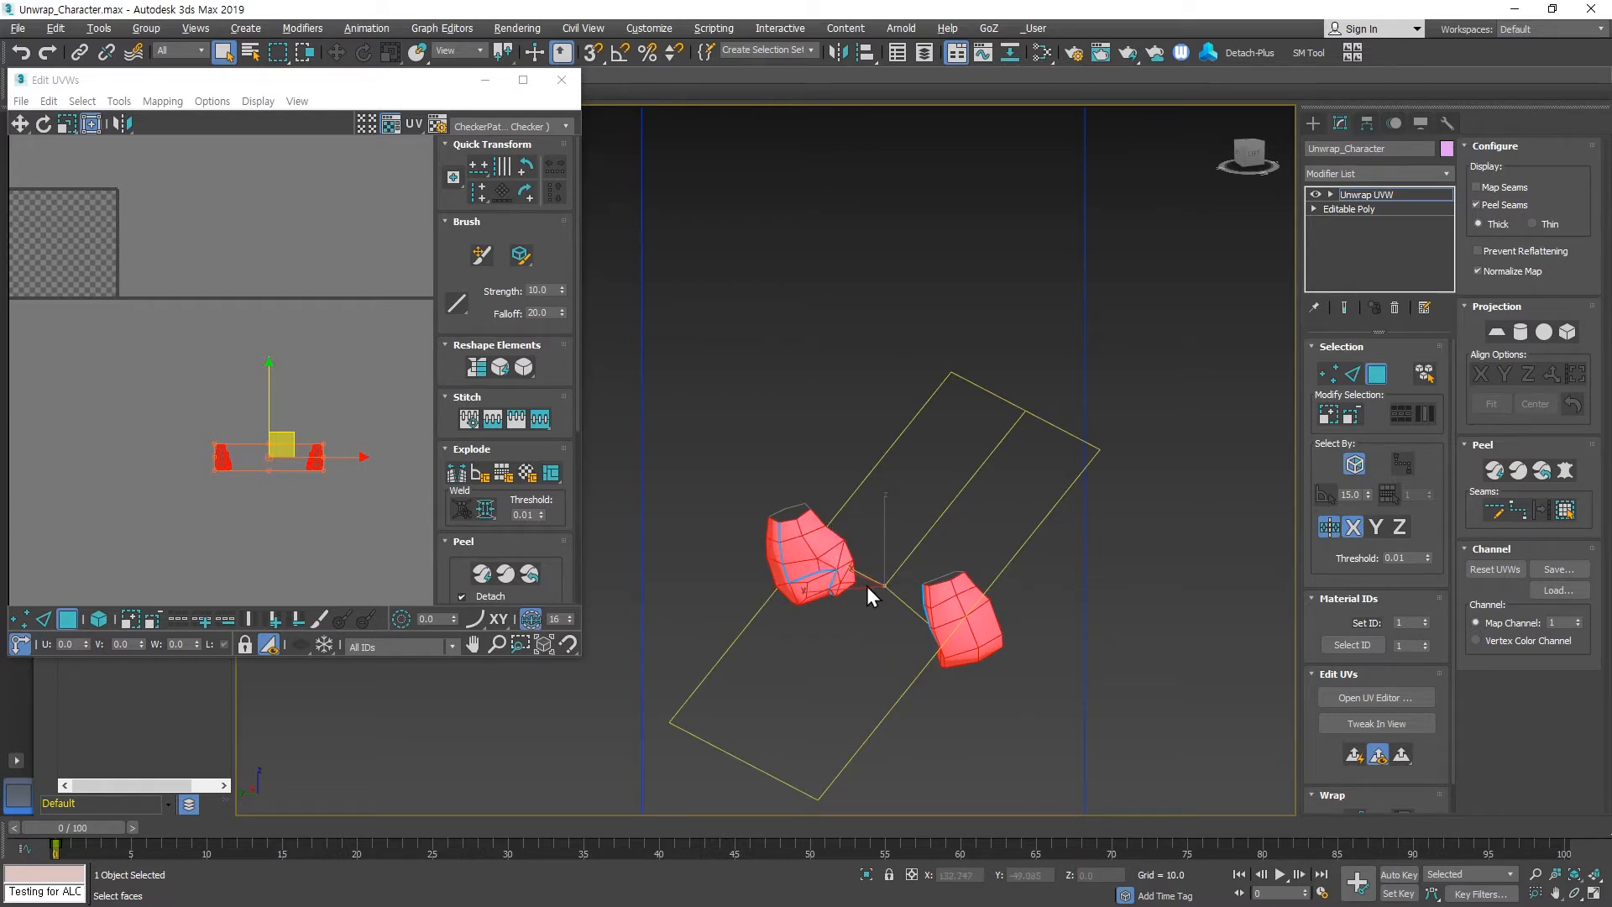
Unfold the selected hand faces with Quick Peel and clear the selection.
{"action": "middle_click_drag", "start_coordinate": [867, 587], "coordinate": [964, 578], "text": "alt"}
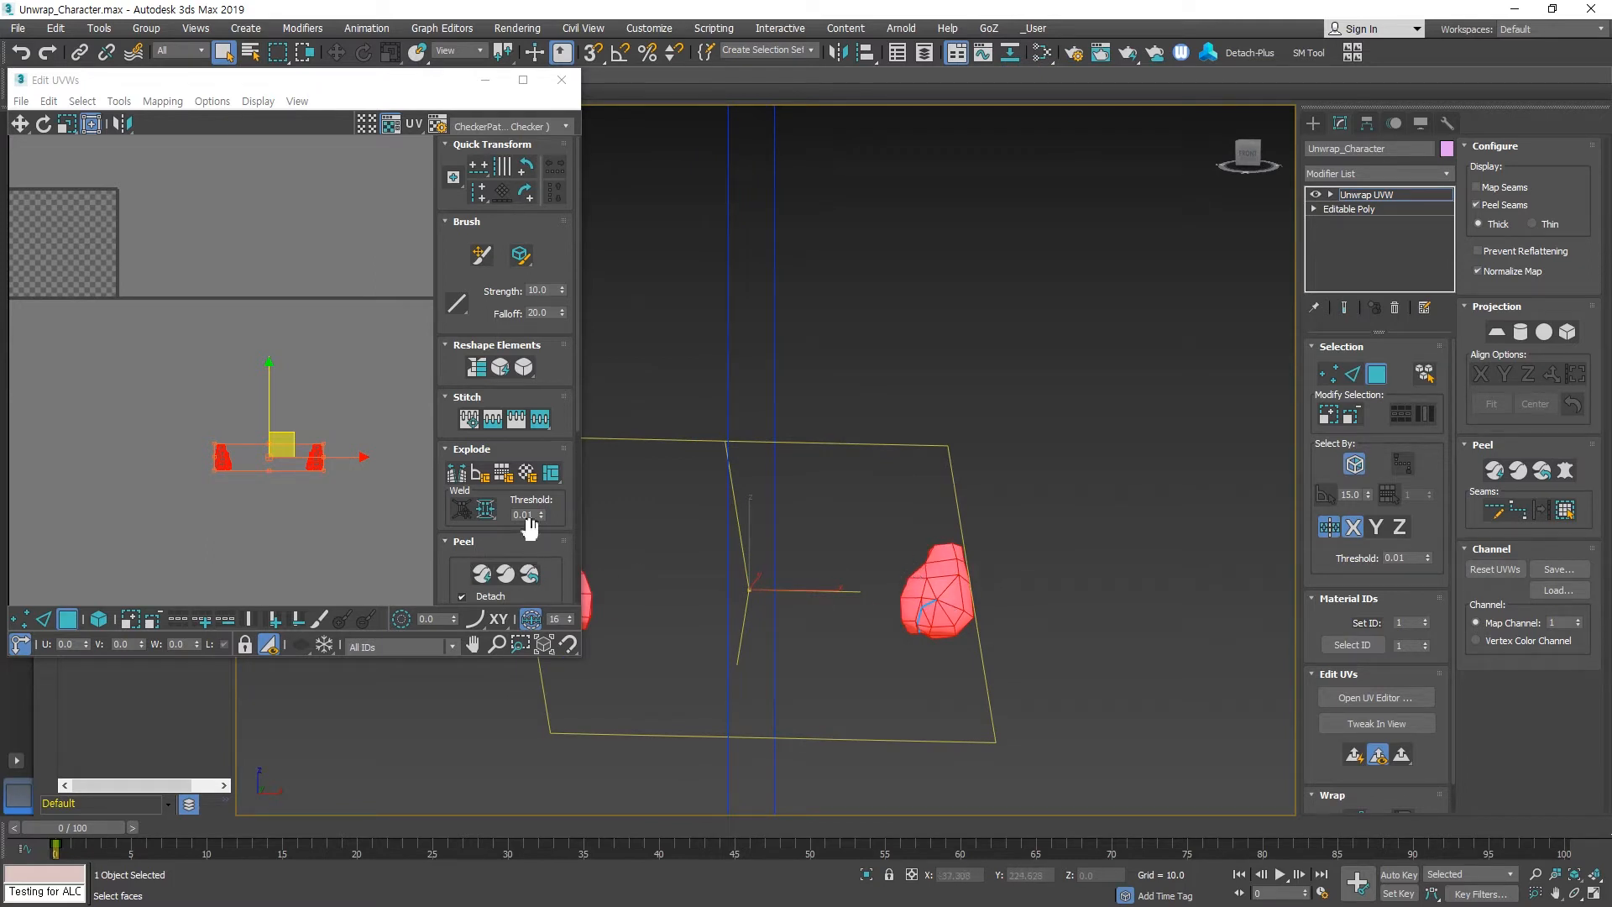
{"action": "scroll", "coordinate": [529, 525], "scroll_direction": "down", "scroll_amount": 3}
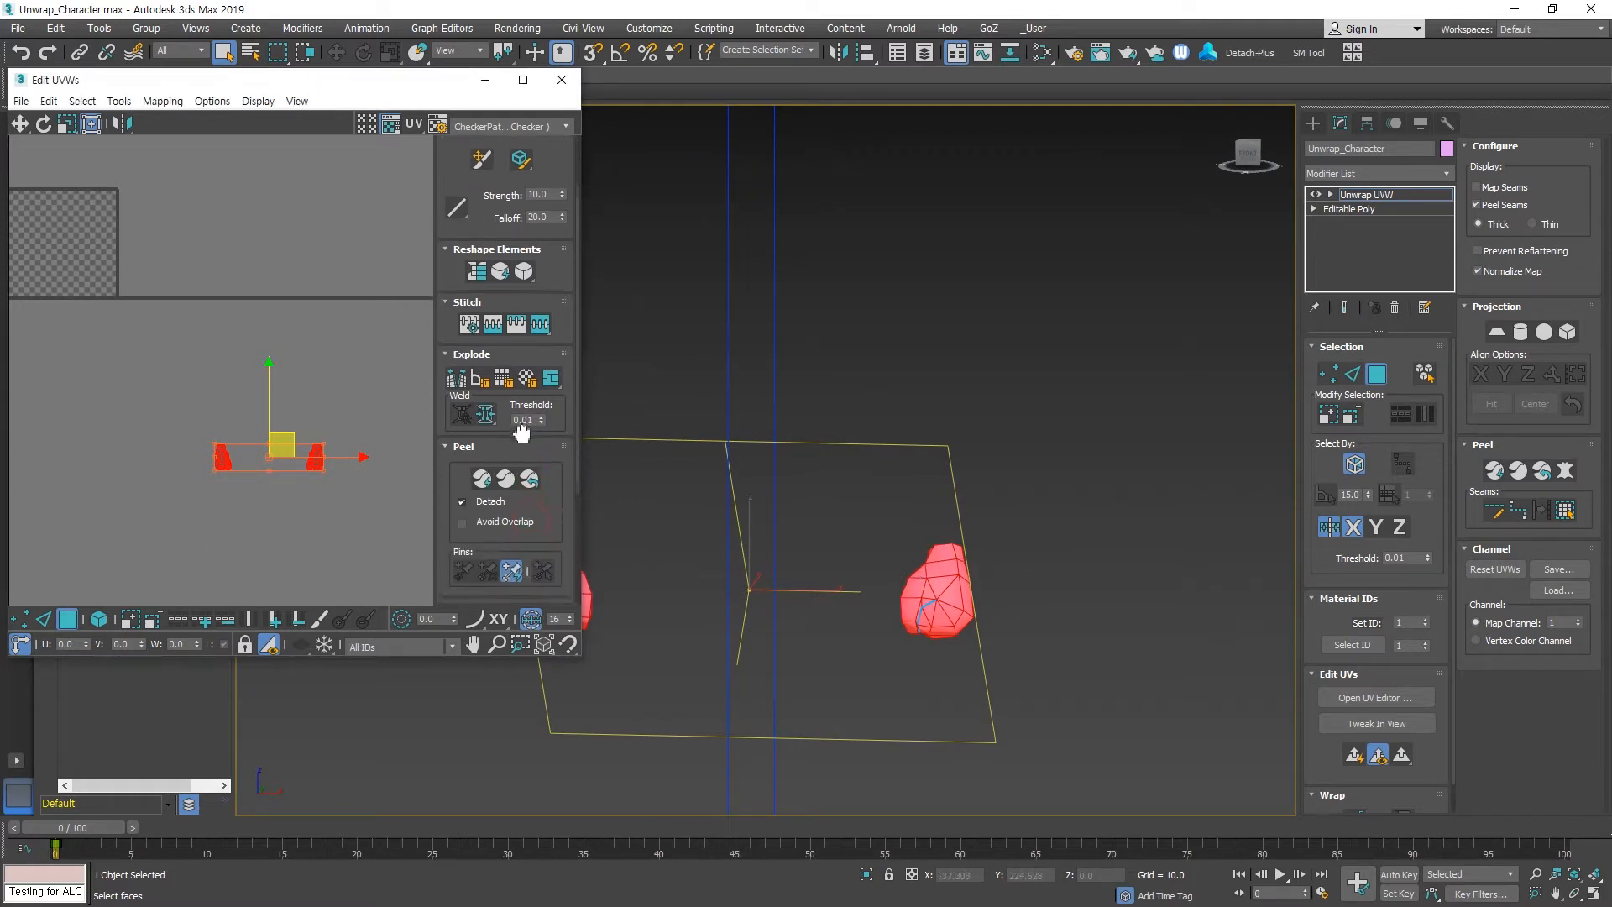
{"action": "left_click", "coordinate": [483, 475]}
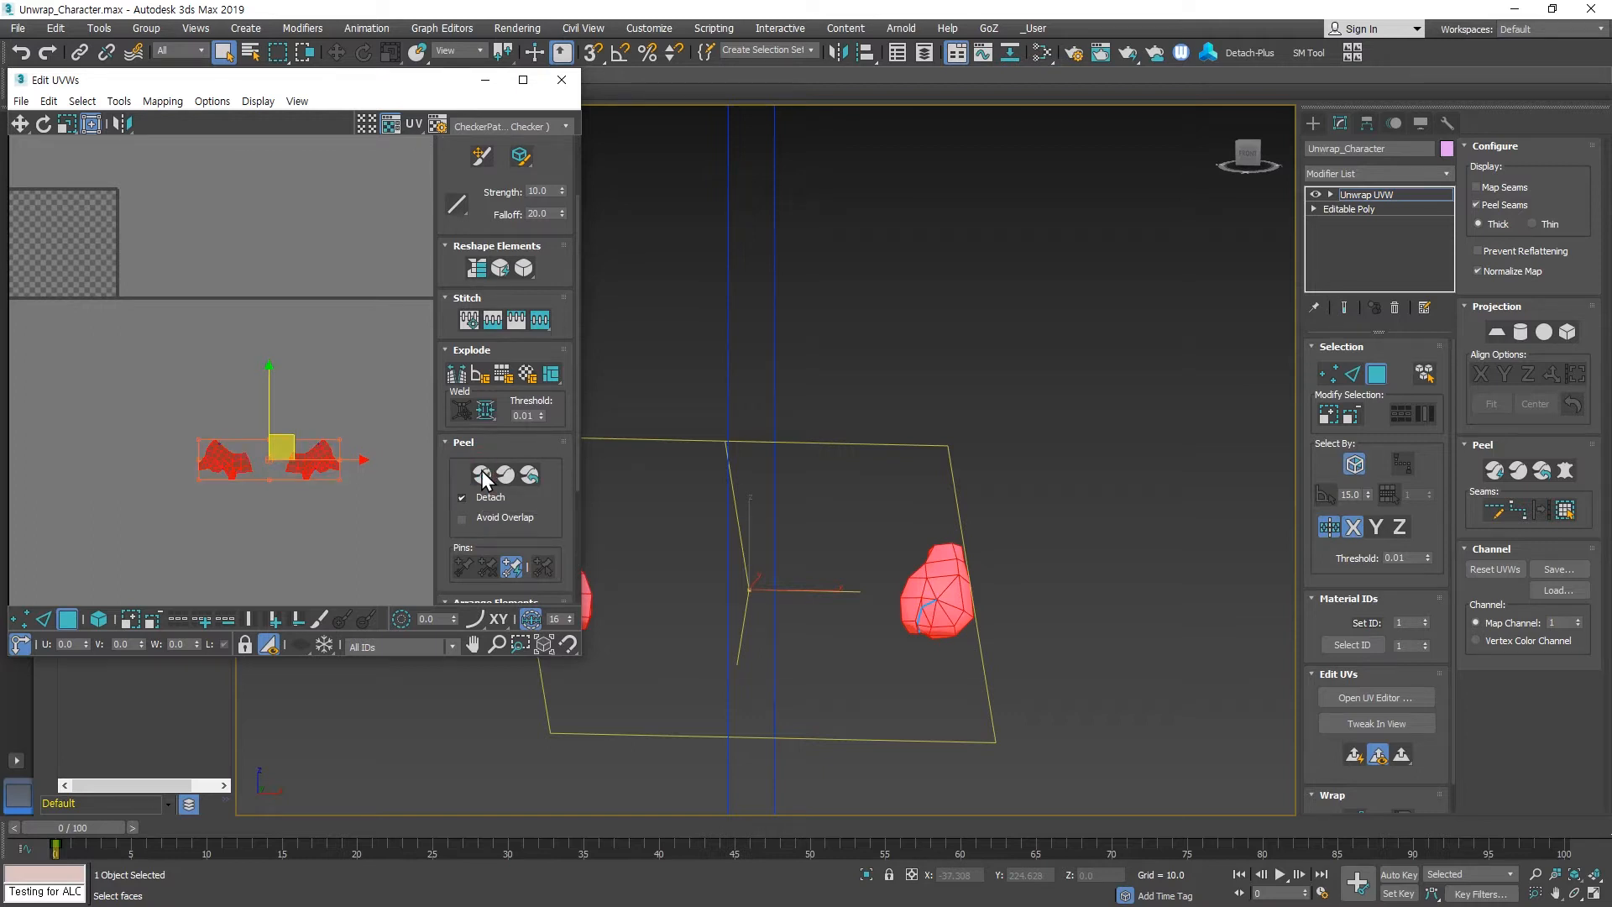
{"action": "scroll", "coordinate": [333, 457], "scroll_direction": "up", "scroll_amount": 3}
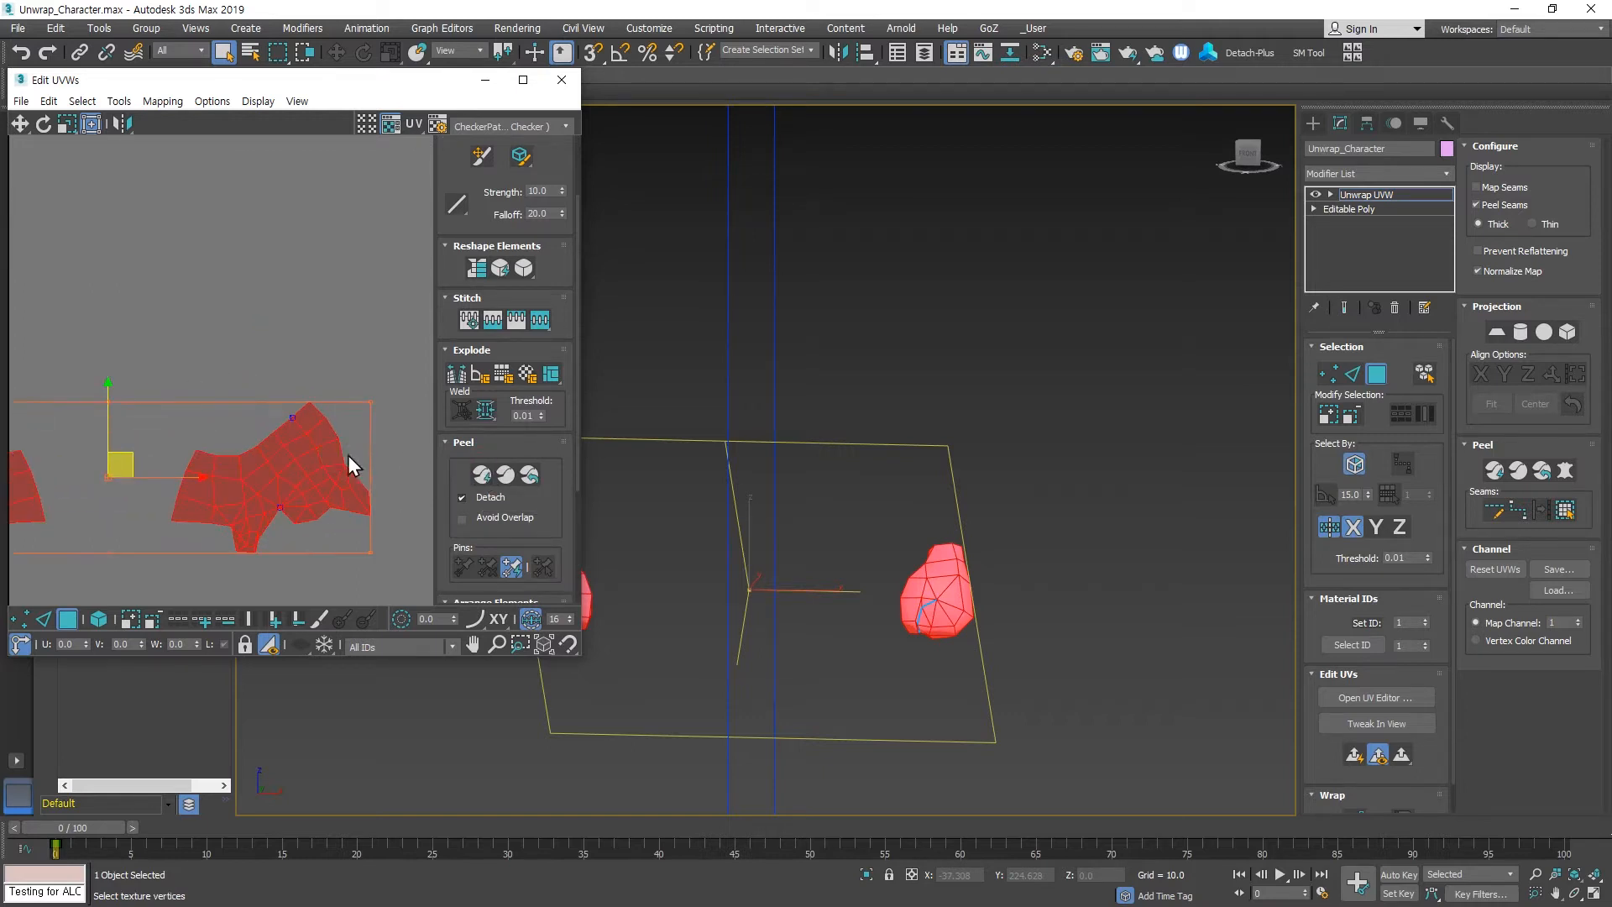
{"action": "left_click", "coordinate": [376, 331]}
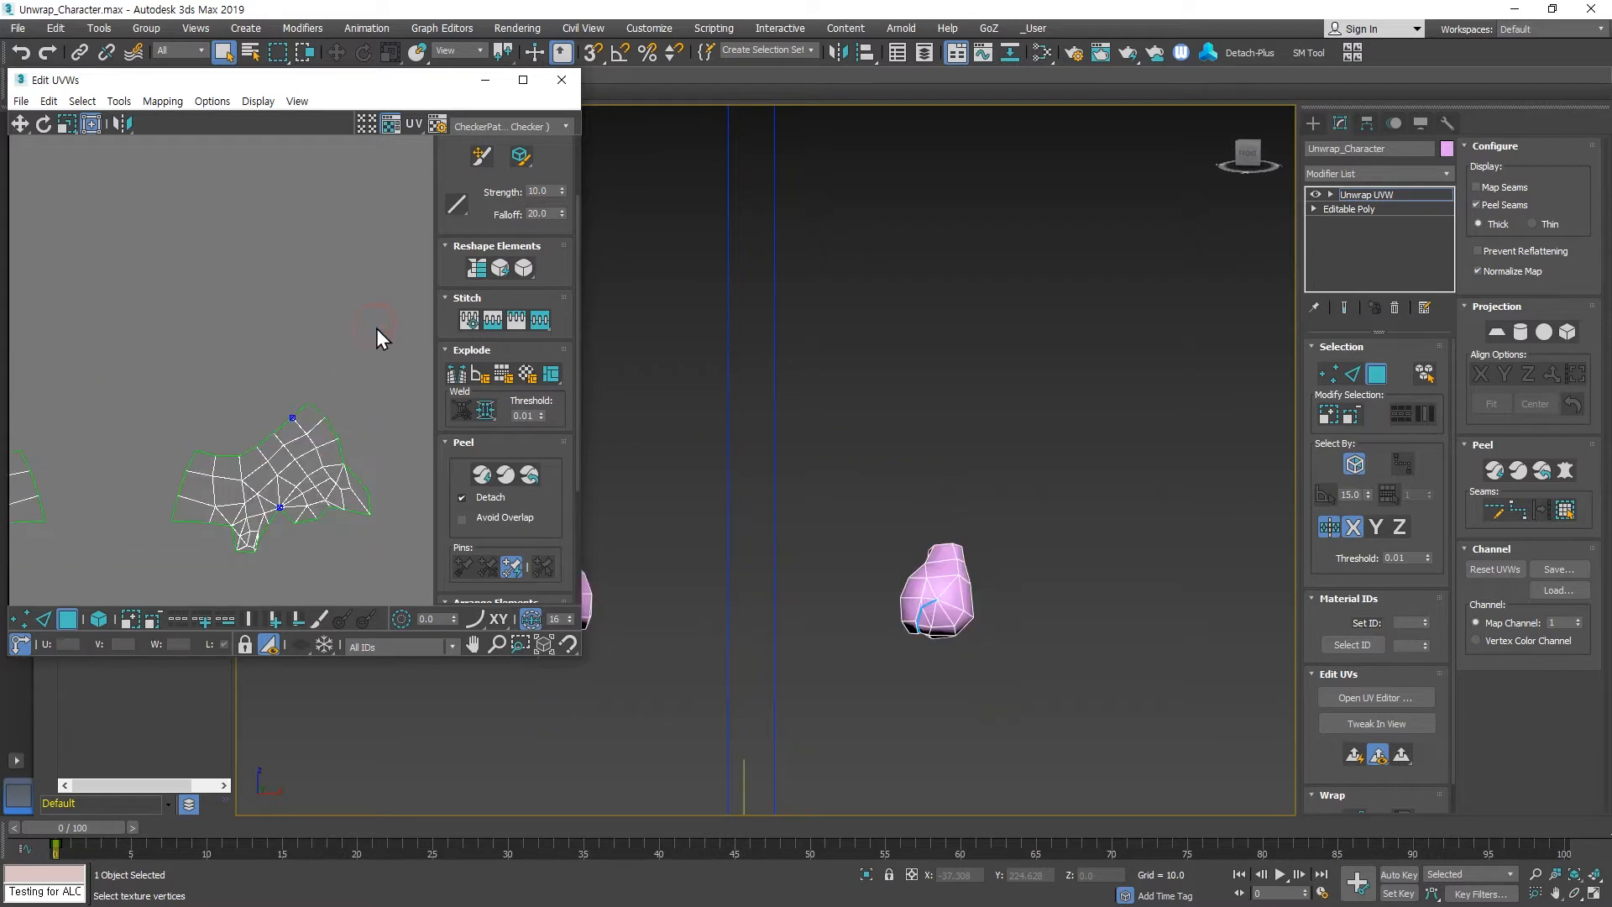
Turn on the Map Seams display and examine the peeled UV shells of both hands.
{"action": "left_click", "coordinate": [1479, 192]}
{"action": "middle_click_drag", "start_coordinate": [914, 579], "coordinate": [671, 622], "text": "alt"}
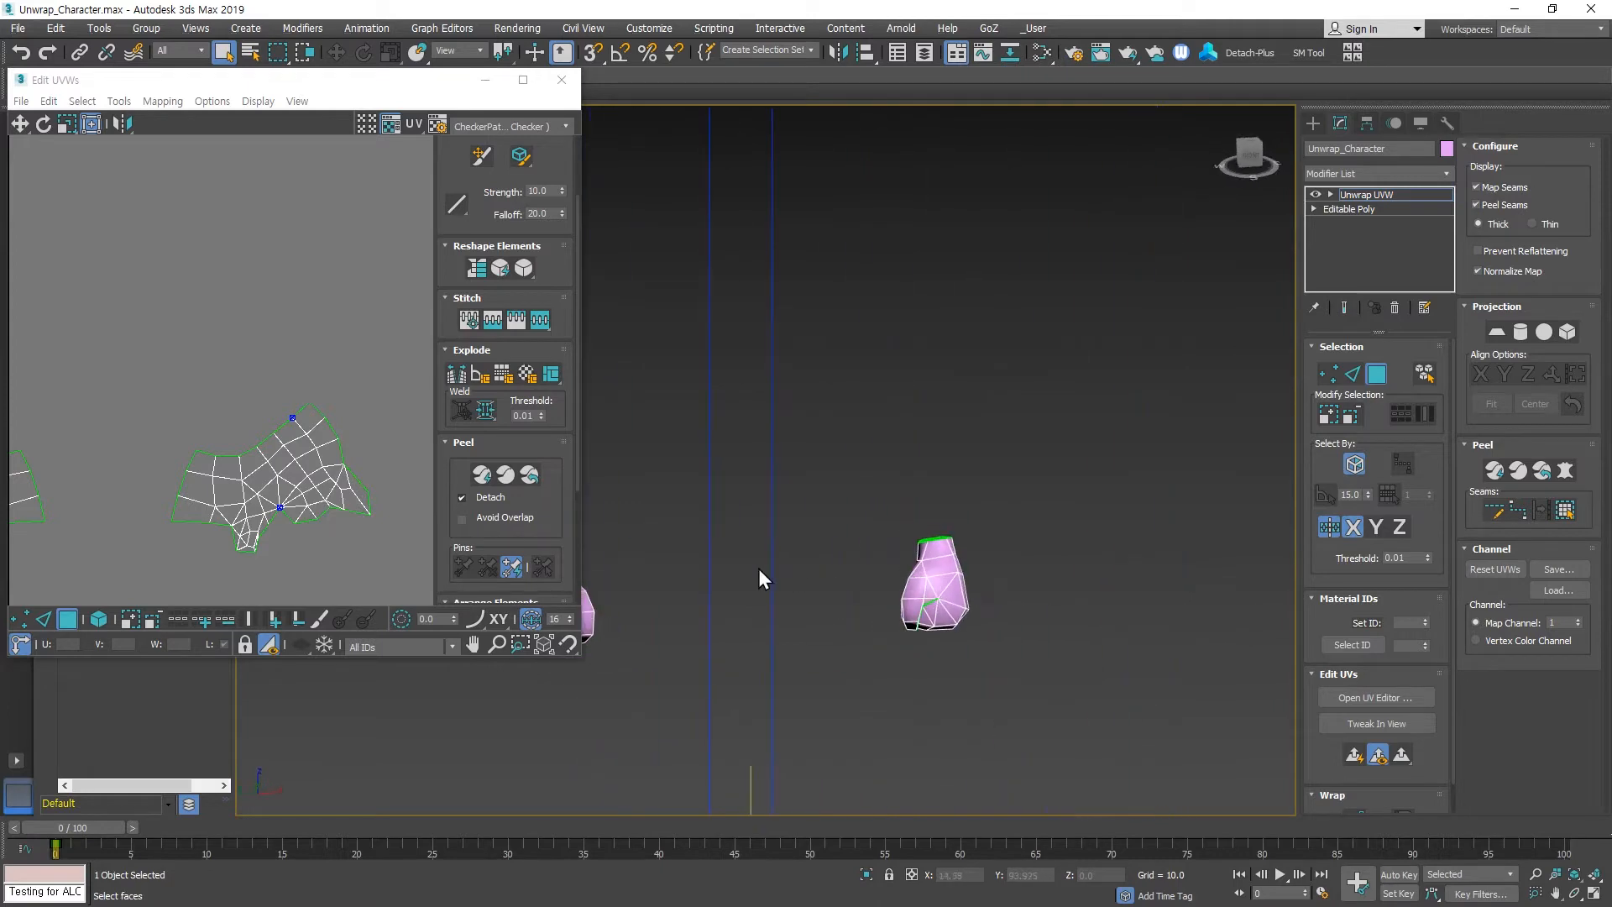
{"action": "scroll", "coordinate": [238, 396], "scroll_direction": "down", "scroll_amount": 2}
{"action": "scroll", "coordinate": [238, 397], "scroll_direction": "down", "scroll_amount": 2}
{"action": "middle_click_drag", "start_coordinate": [241, 377], "coordinate": [305, 443]}
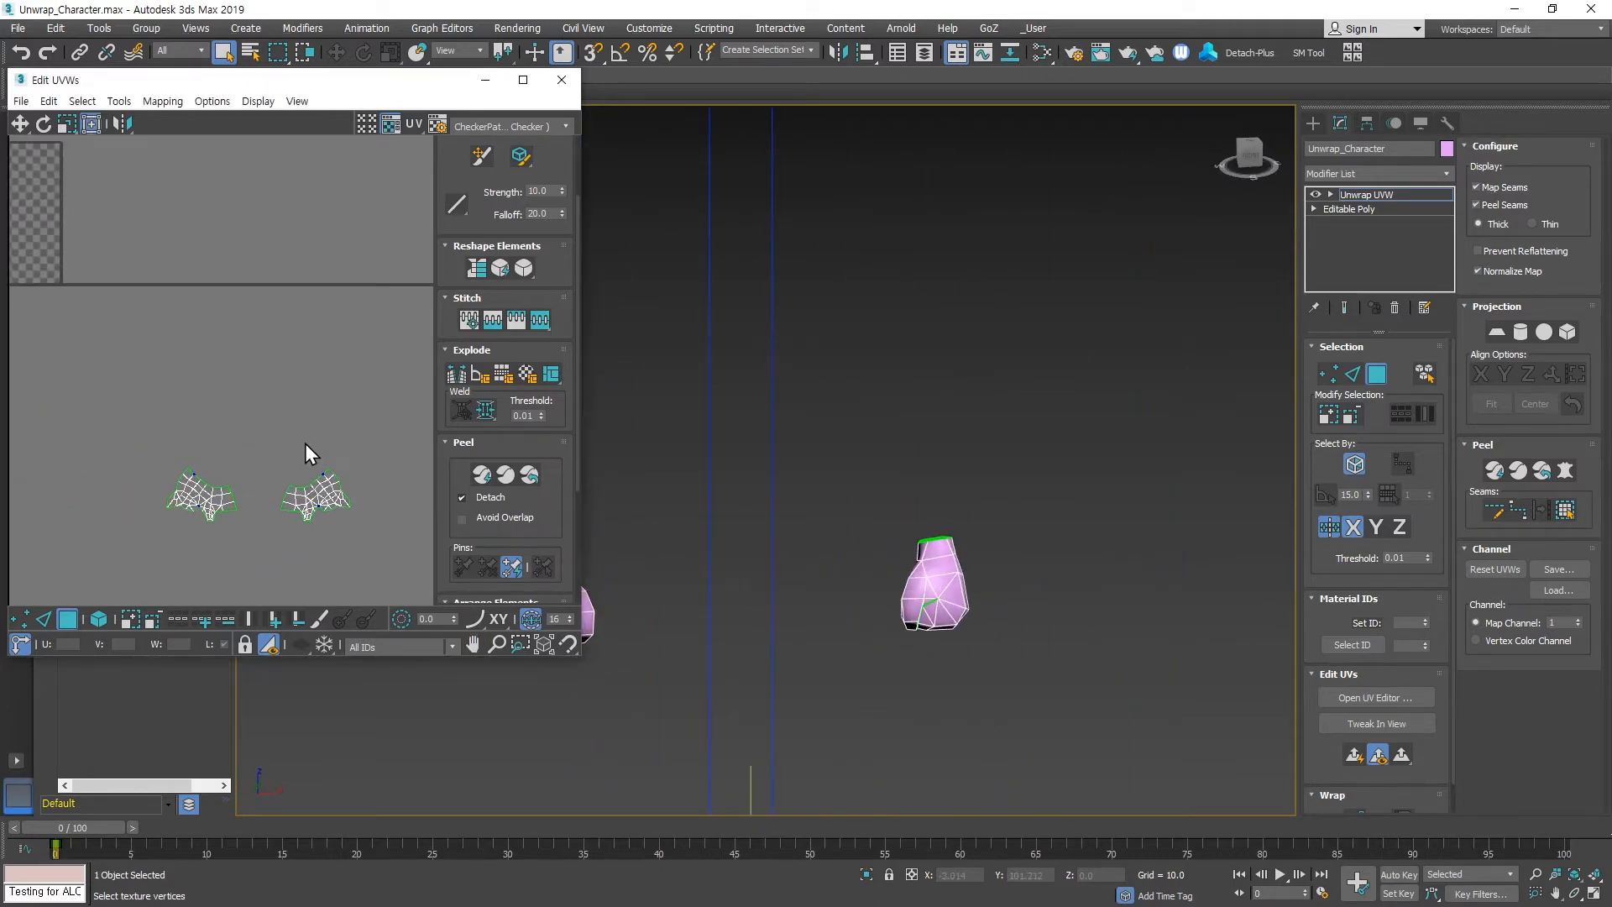
Unhide the rest of the character, enable element selection, select the body and filter the display to its faces.
{"action": "key", "text": "alt+f"}
{"action": "scroll", "coordinate": [996, 464], "scroll_direction": "down", "scroll_amount": 4}
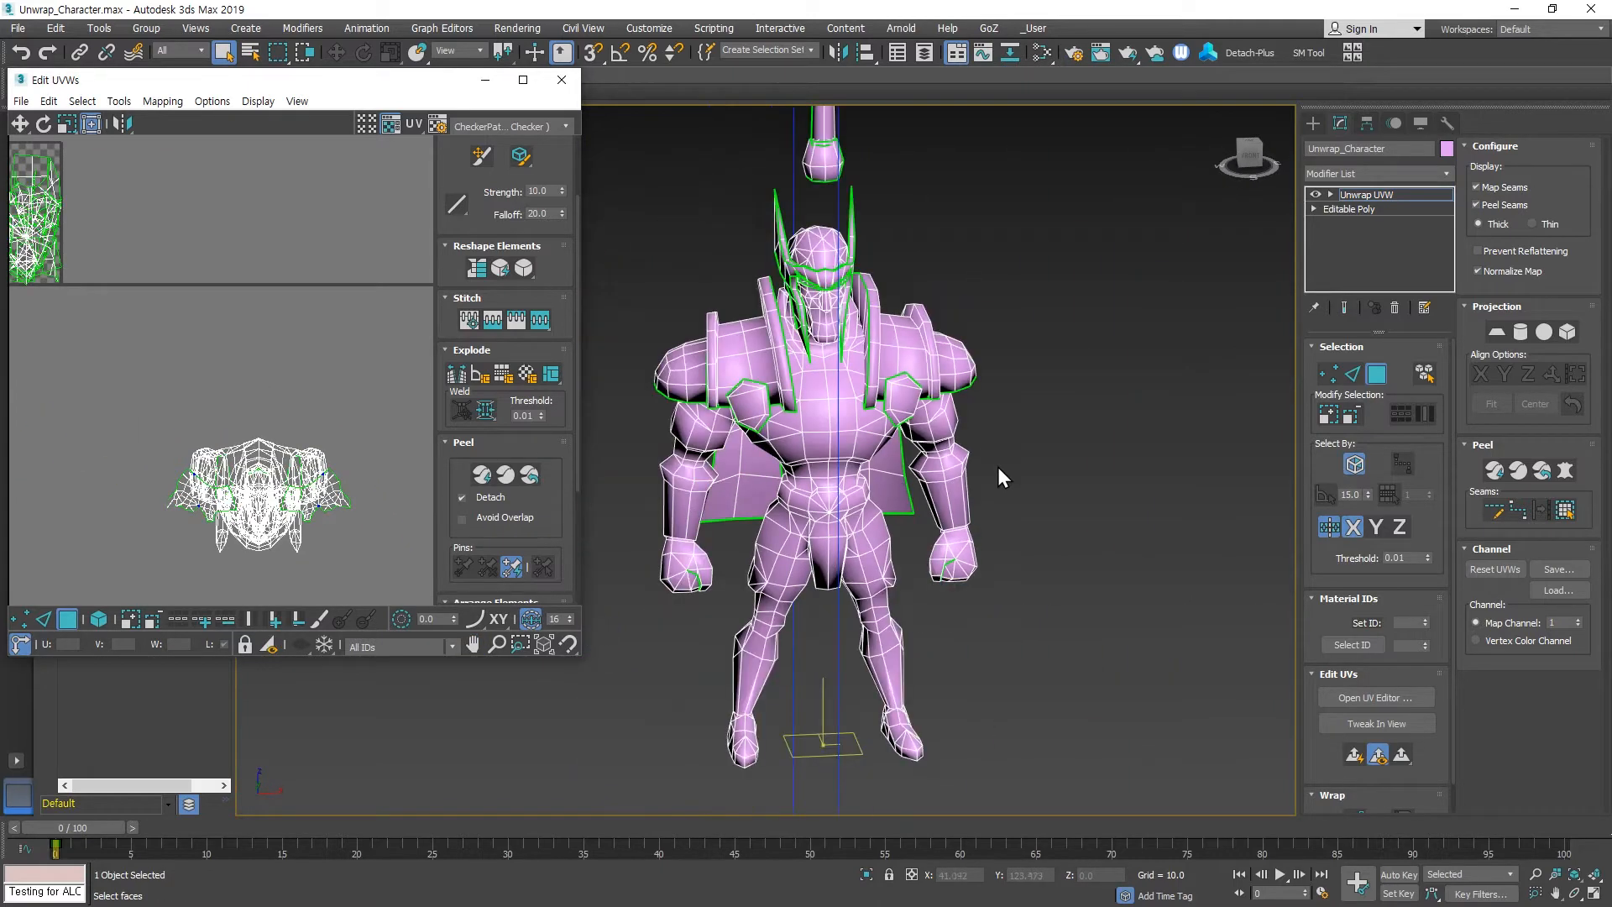
{"action": "middle_click_drag", "start_coordinate": [997, 469], "coordinate": [949, 460], "text": "alt"}
{"action": "middle_click_drag", "start_coordinate": [966, 430], "coordinate": [1018, 515]}
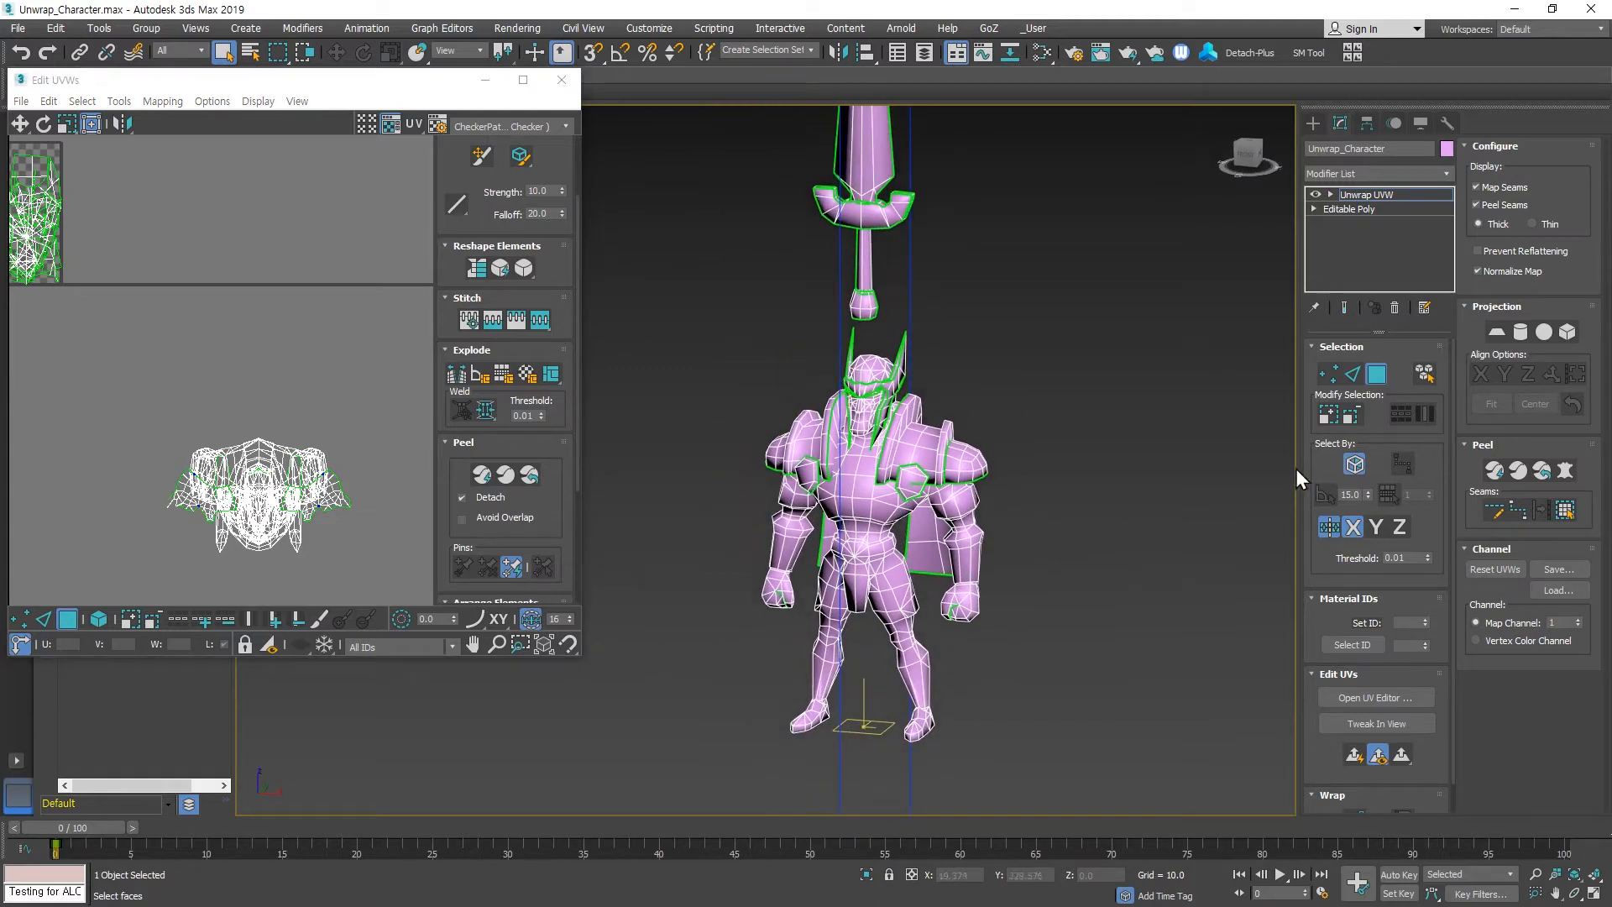
{"action": "left_click", "coordinate": [1420, 371]}
{"action": "left_click", "coordinate": [867, 480]}
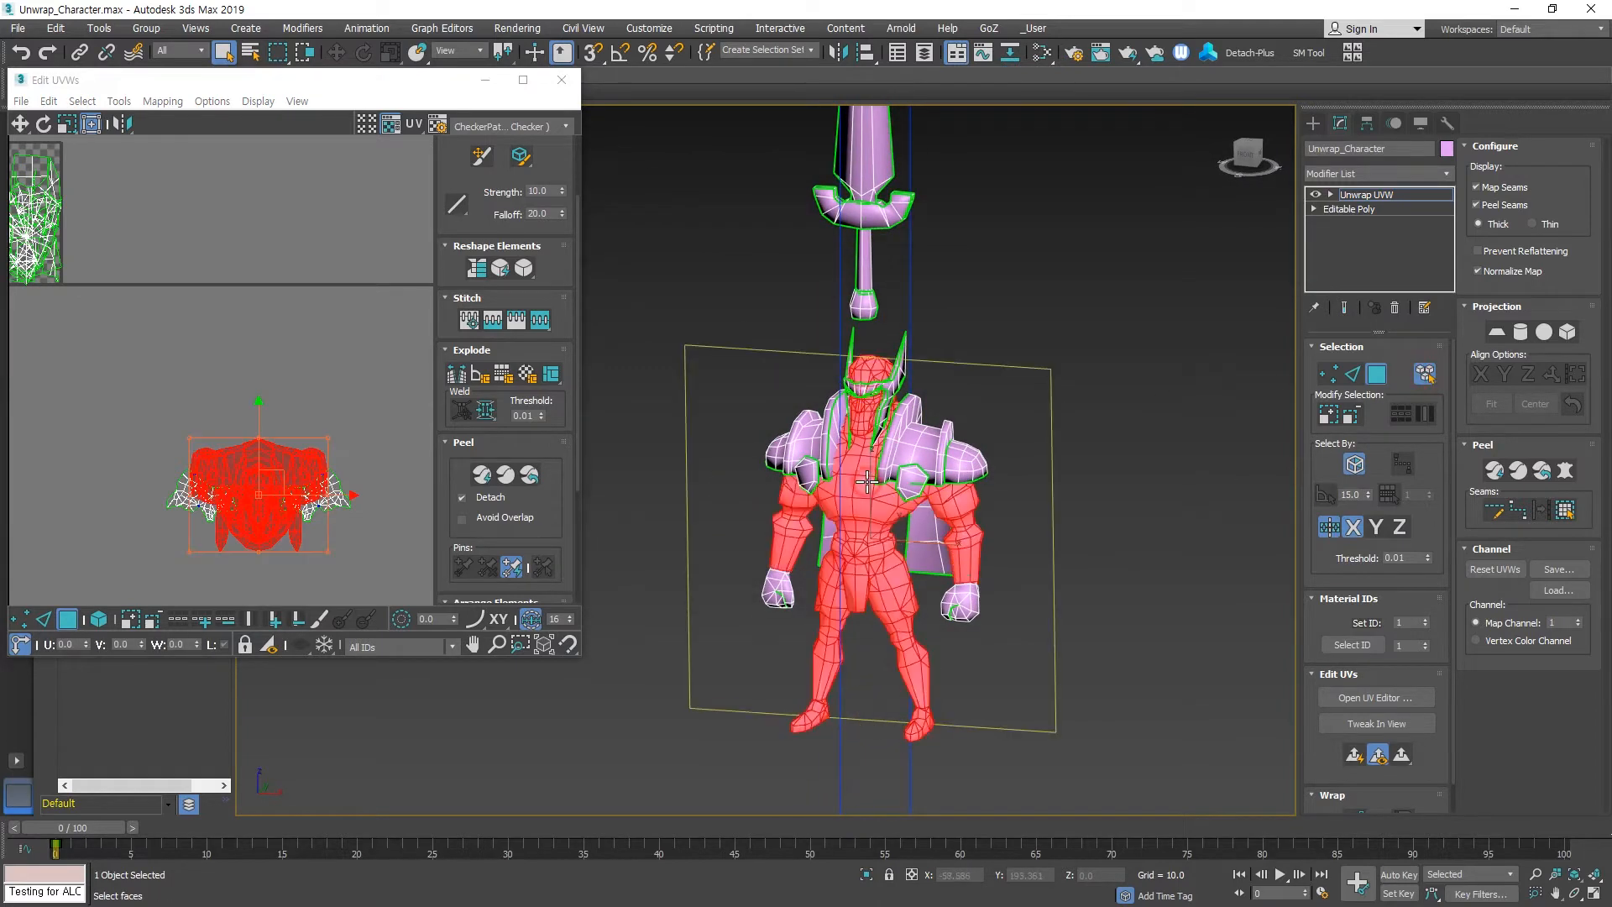
{"action": "key", "text": "alt+f"}
{"action": "scroll", "coordinate": [923, 377], "scroll_direction": "up", "scroll_amount": 6}
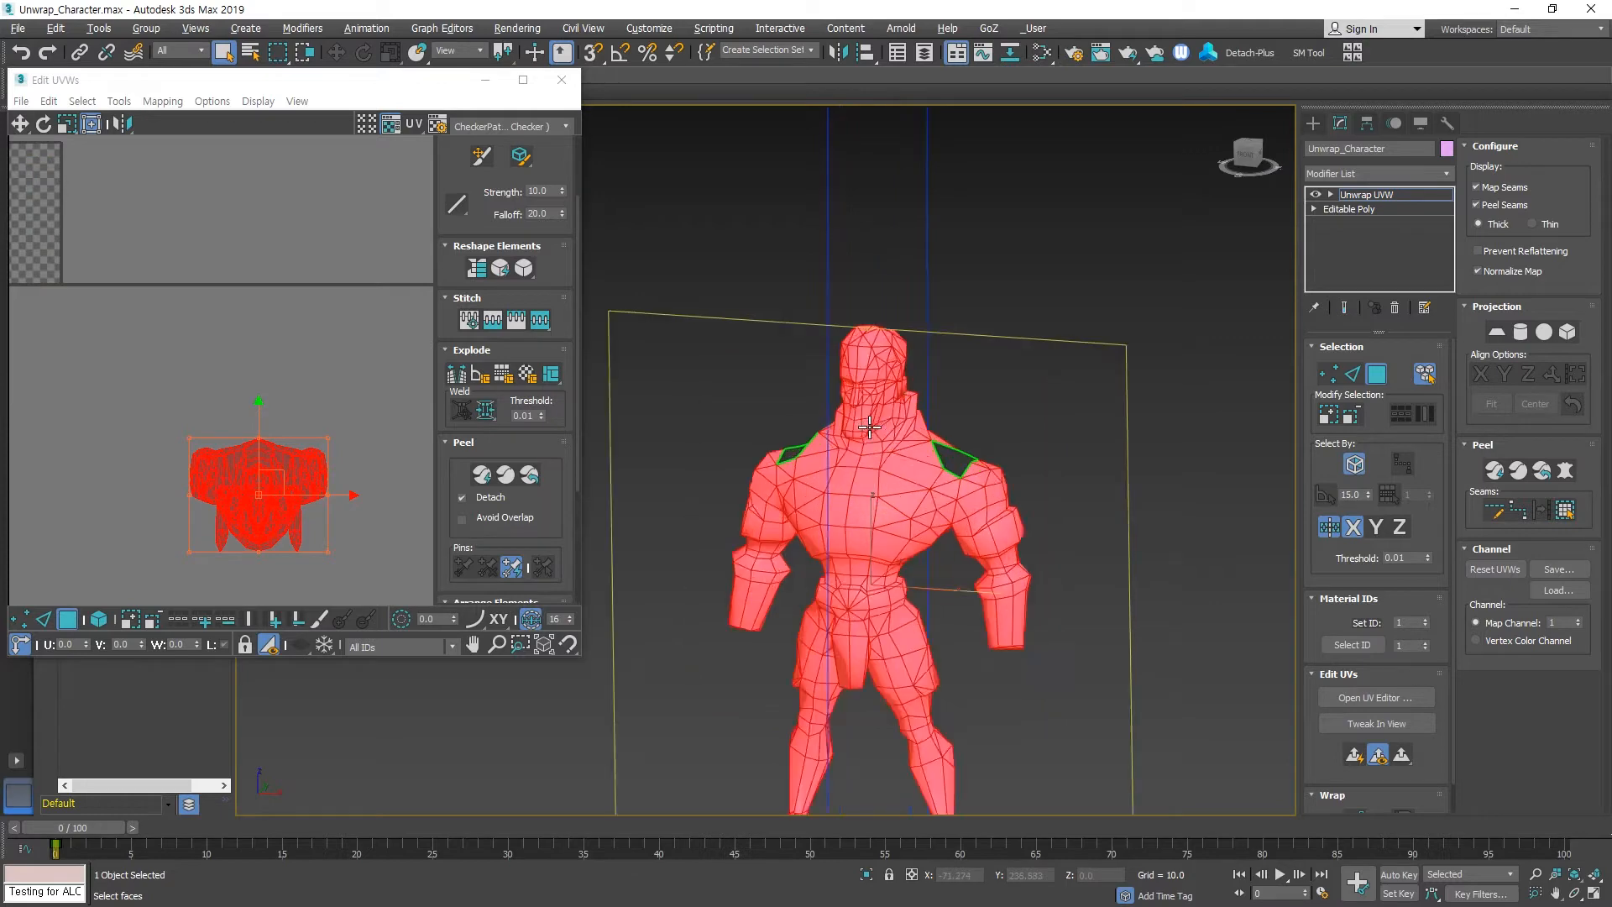
Turn off the Map Seams display and clear the face selection on the body.
{"action": "middle_click_drag", "start_coordinate": [978, 330], "coordinate": [843, 472]}
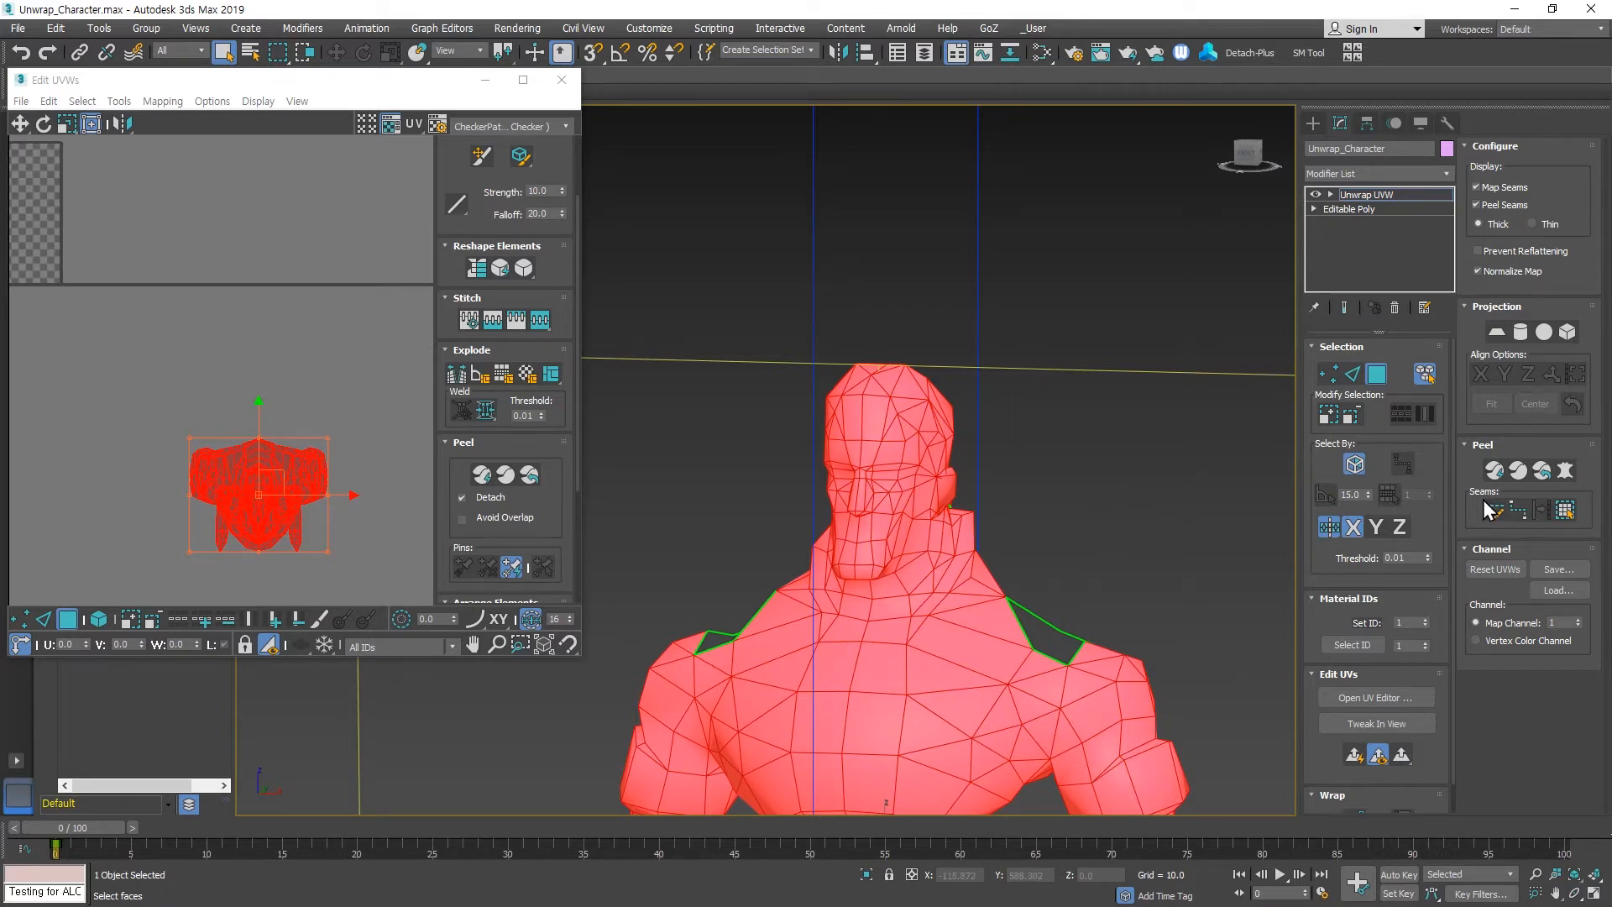
{"action": "left_click", "coordinate": [1475, 186]}
{"action": "left_click", "coordinate": [1033, 520]}
Mark a point-to-point peel seam from under the chin along the jawline up to the base of the ear.
{"action": "scroll", "coordinate": [964, 521], "scroll_direction": "up", "scroll_amount": 5}
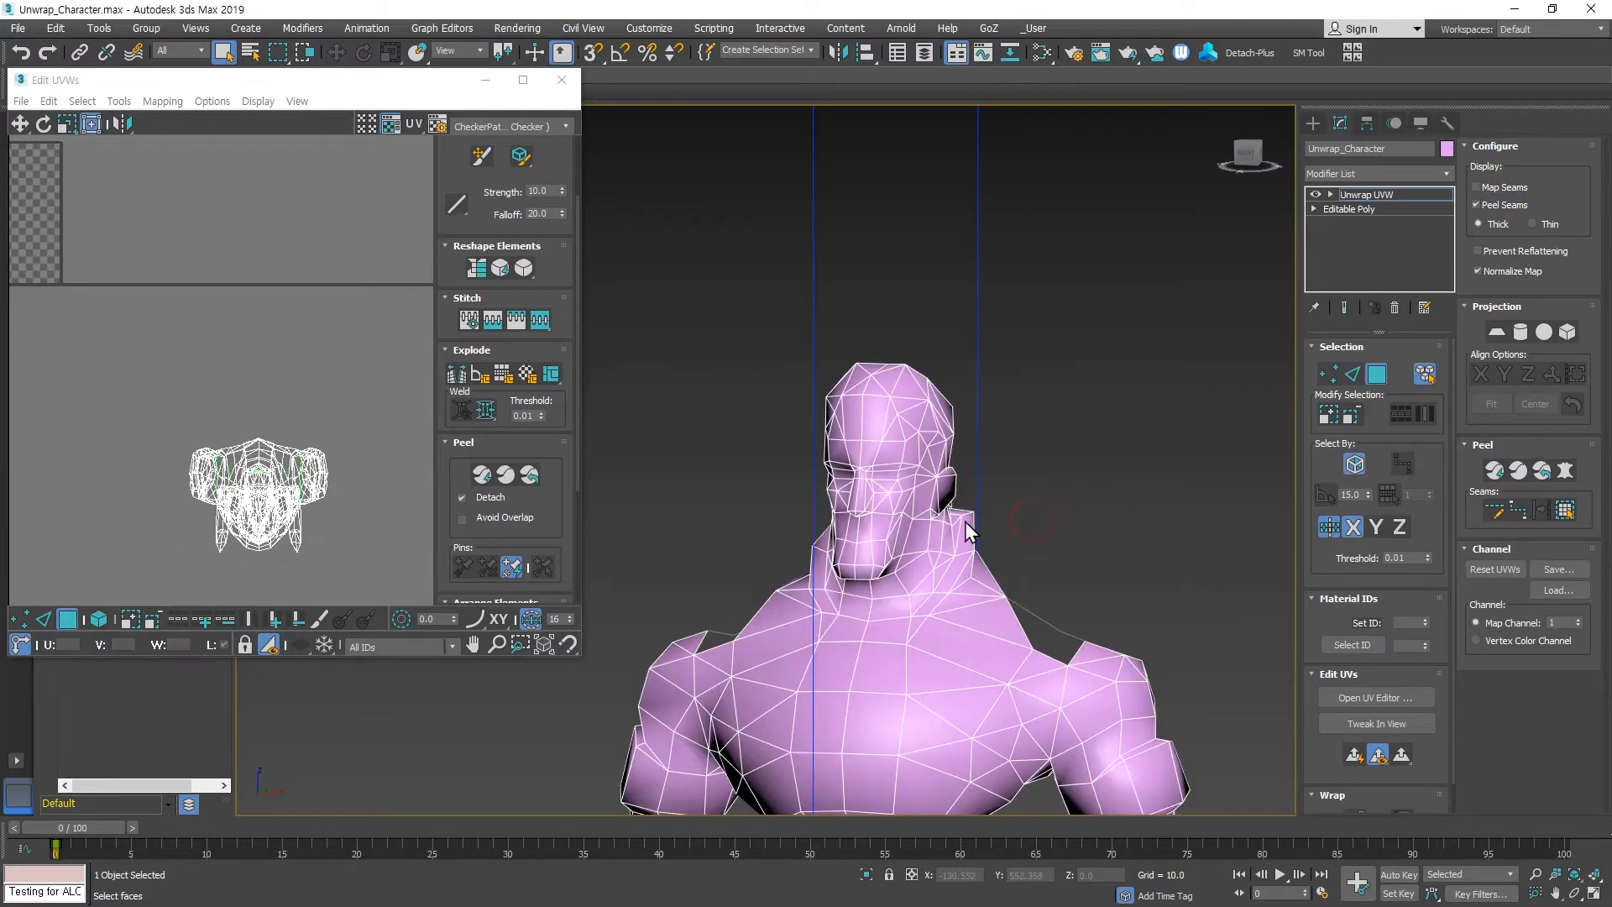
{"action": "left_click", "coordinate": [1518, 509]}
{"action": "middle_click_drag", "start_coordinate": [979, 576], "coordinate": [747, 672], "text": "alt"}
{"action": "left_click", "coordinate": [831, 631]}
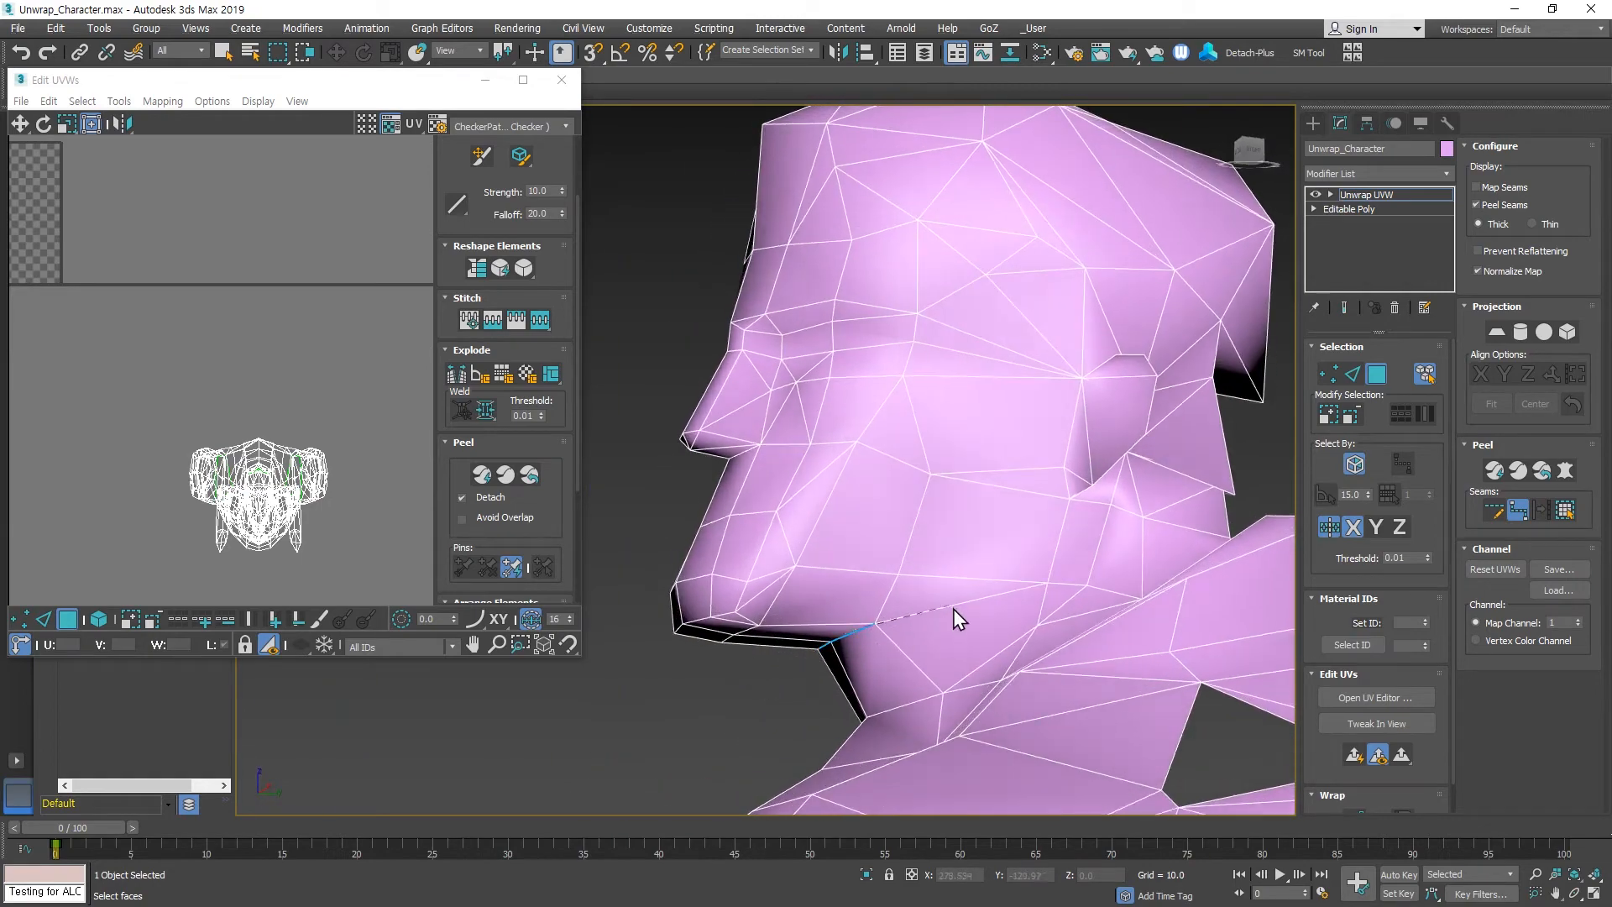
{"action": "scroll", "coordinate": [1036, 583], "scroll_direction": "up", "scroll_amount": 3}
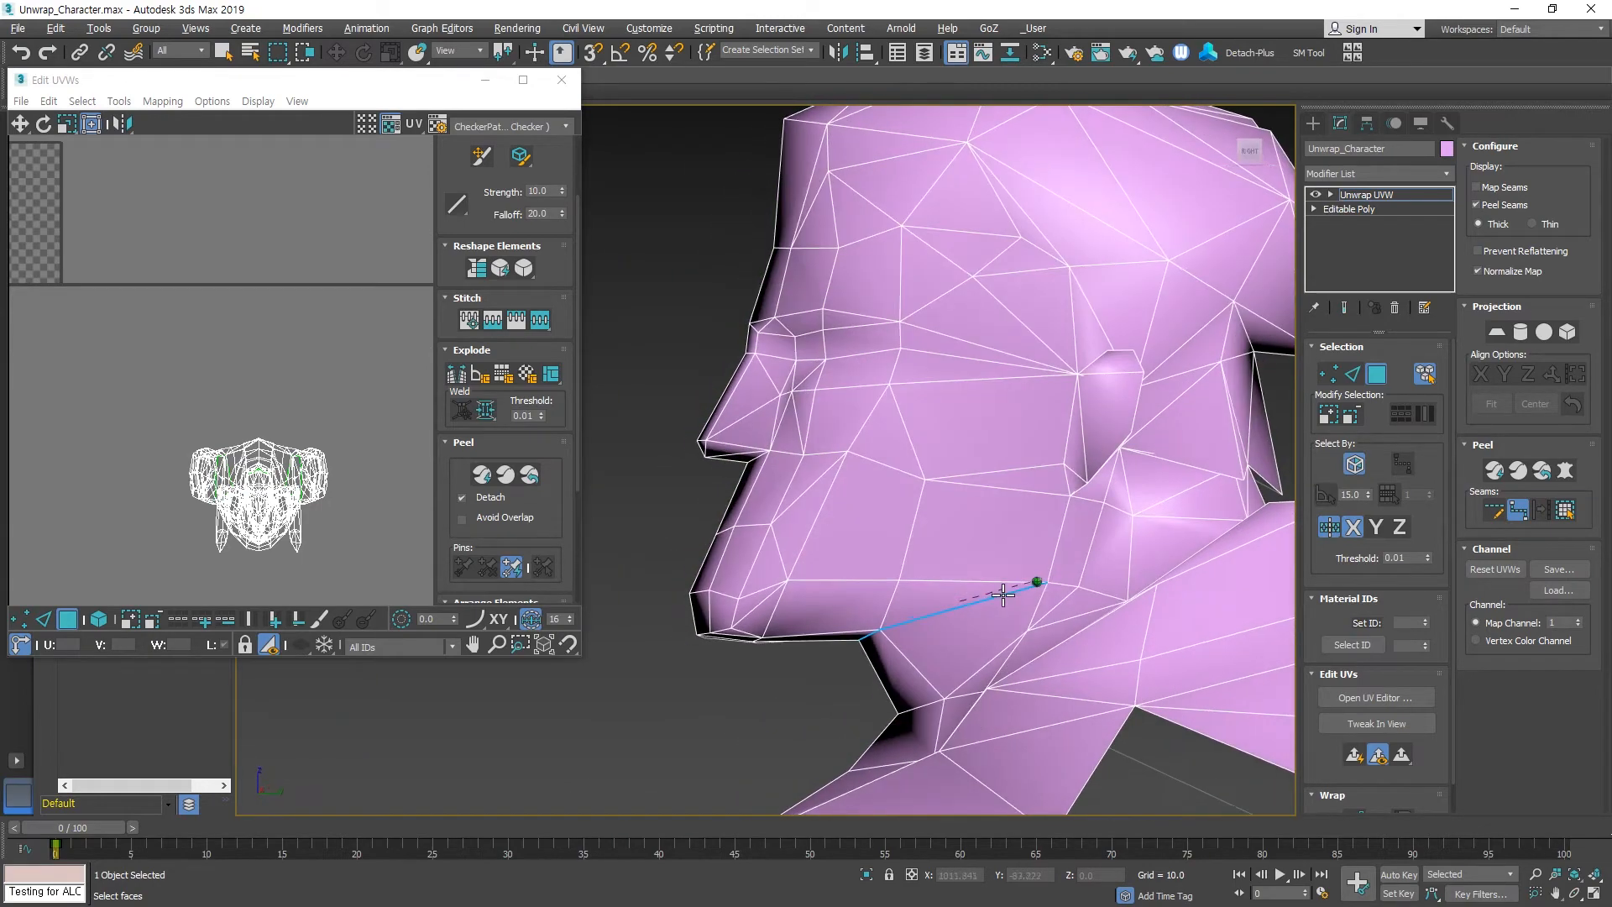
{"action": "left_click", "coordinate": [1060, 528]}
{"action": "middle_click_drag", "start_coordinate": [1056, 529], "coordinate": [1032, 425], "text": "alt"}
{"action": "left_click", "coordinate": [985, 544]}
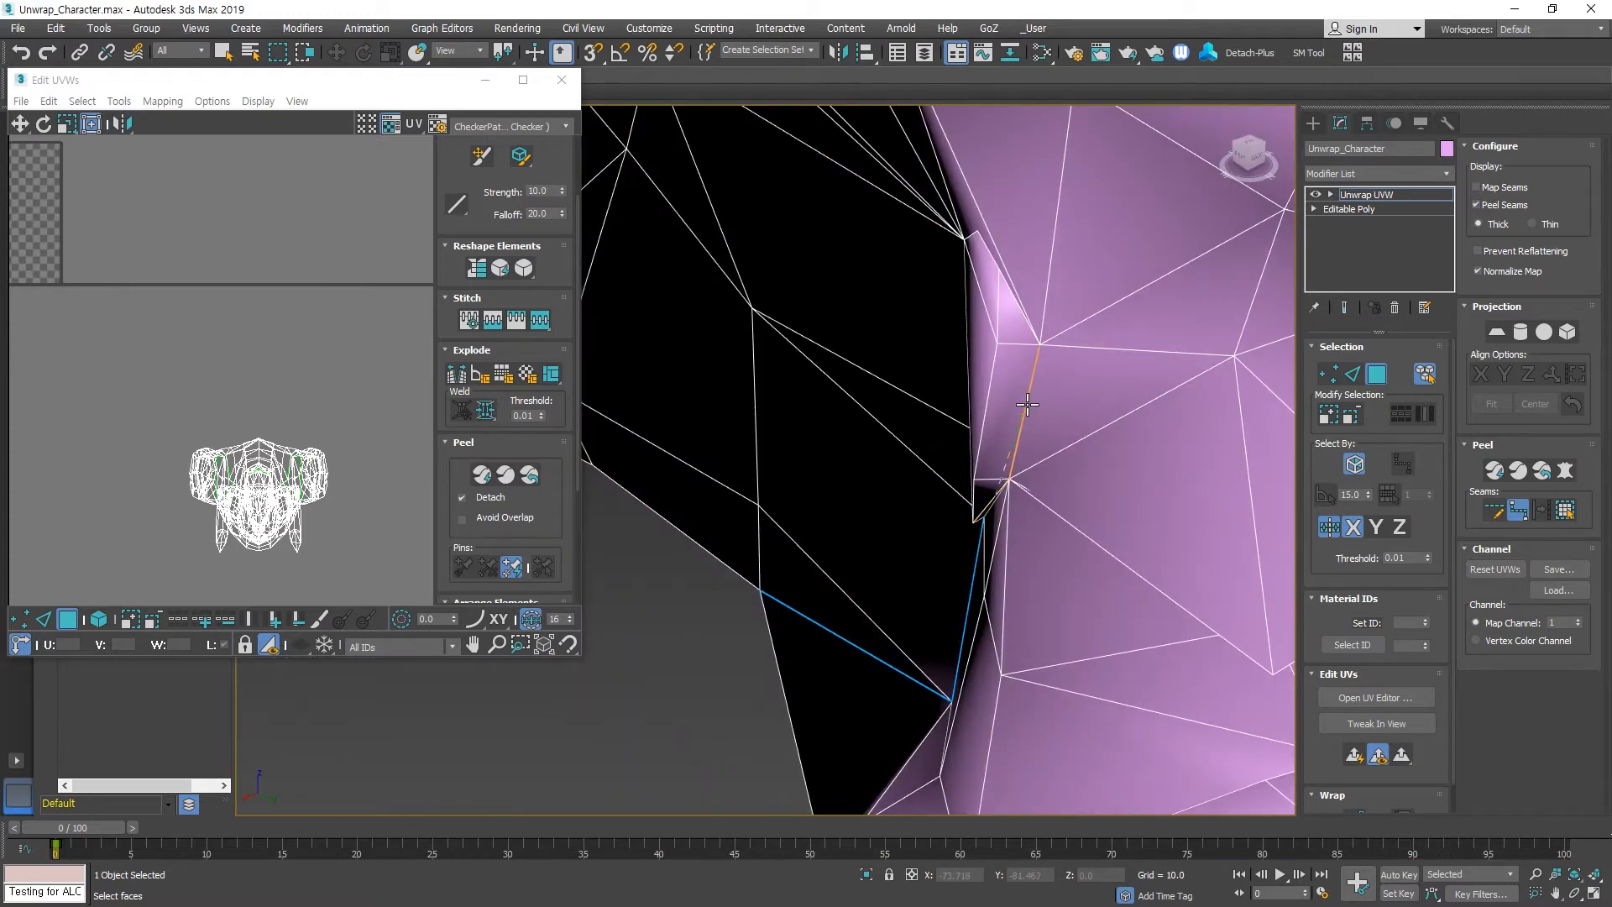
{"action": "middle_click_drag", "start_coordinate": [1034, 298], "coordinate": [723, 270], "text": "alt"}
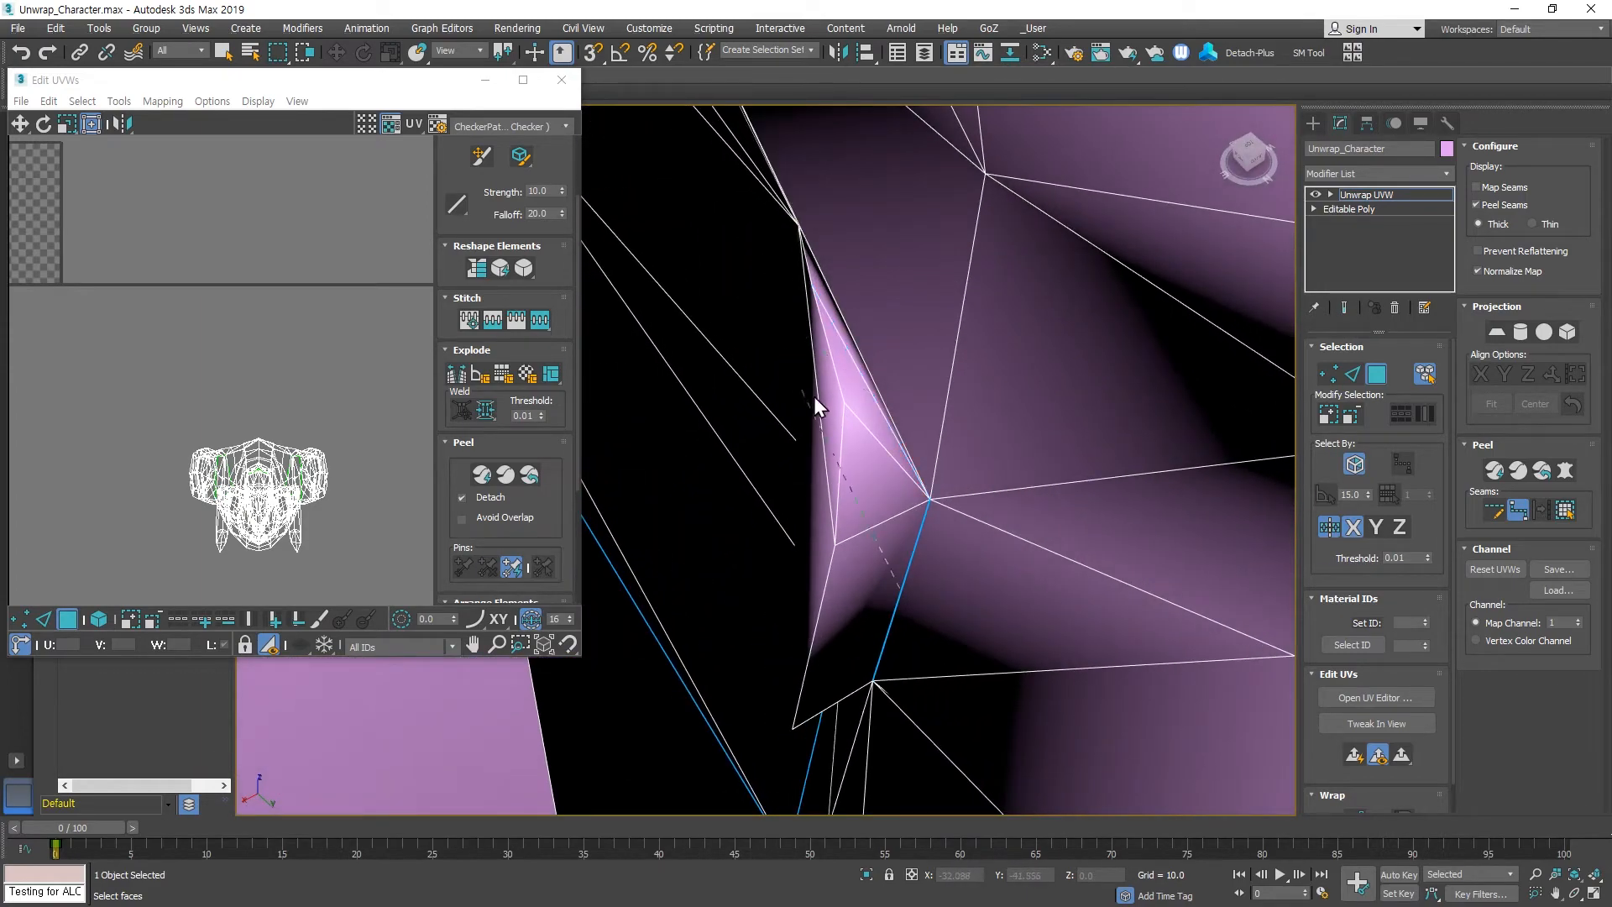
Switch to editing individual seams and mark the edges around the back of the ear as peel seams.
{"action": "middle_click_drag", "start_coordinate": [884, 386], "coordinate": [1224, 494], "text": "alt"}
{"action": "left_click", "coordinate": [1492, 510]}
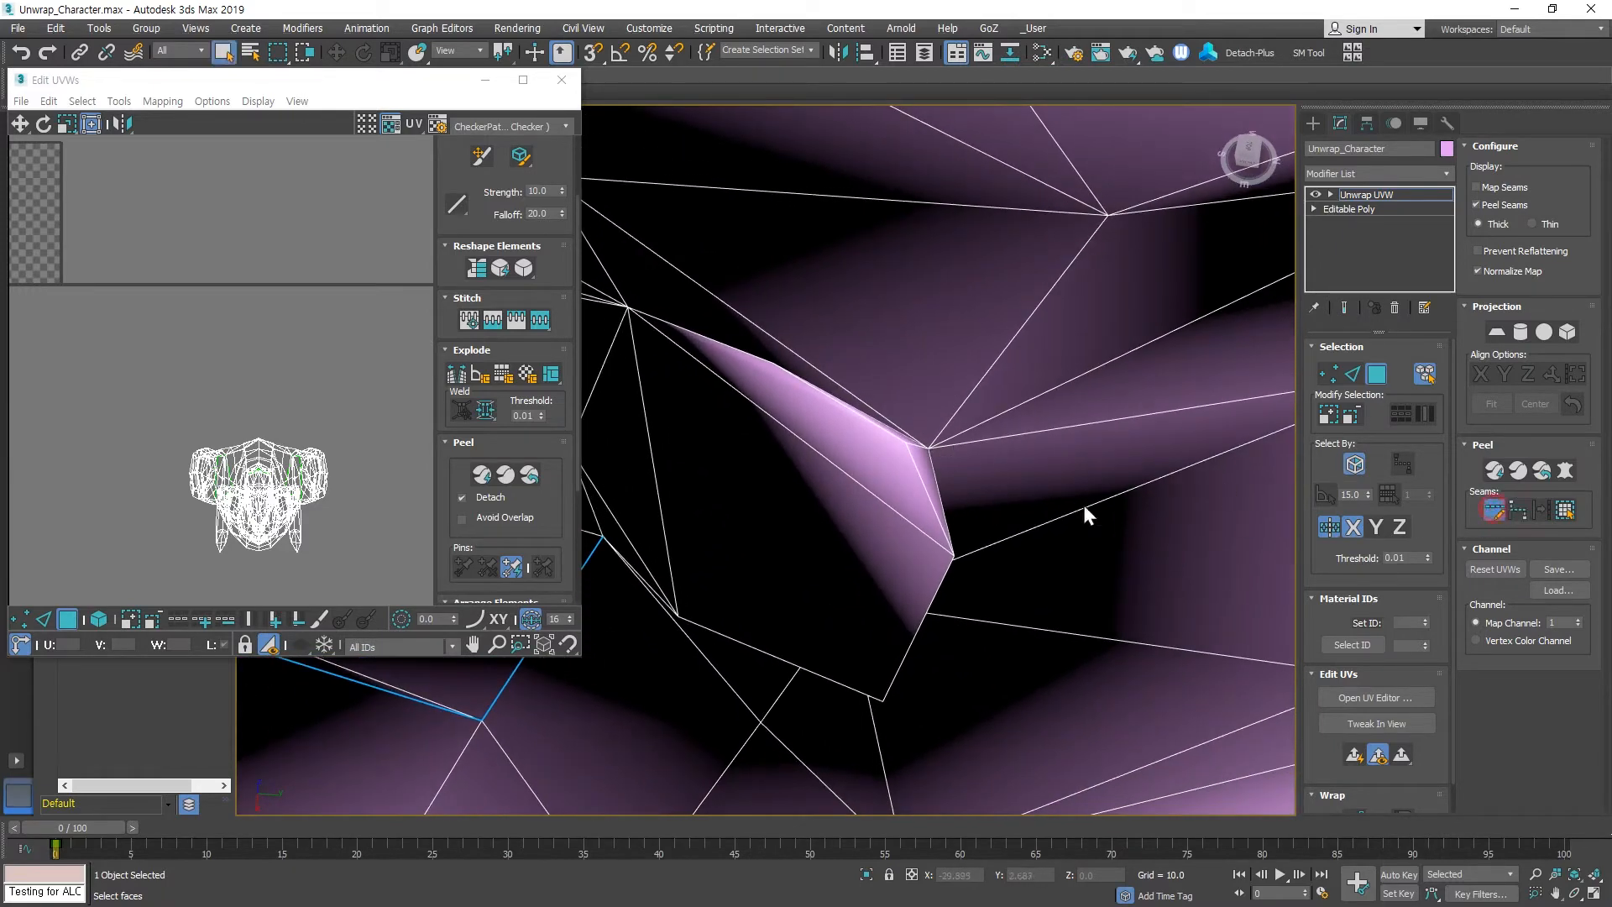
{"action": "middle_click_drag", "start_coordinate": [759, 446], "coordinate": [1042, 565]}
{"action": "middle_click_drag", "start_coordinate": [1033, 496], "coordinate": [943, 425], "text": "alt"}
{"action": "middle_click_drag", "start_coordinate": [1099, 613], "coordinate": [1090, 667], "text": "alt"}
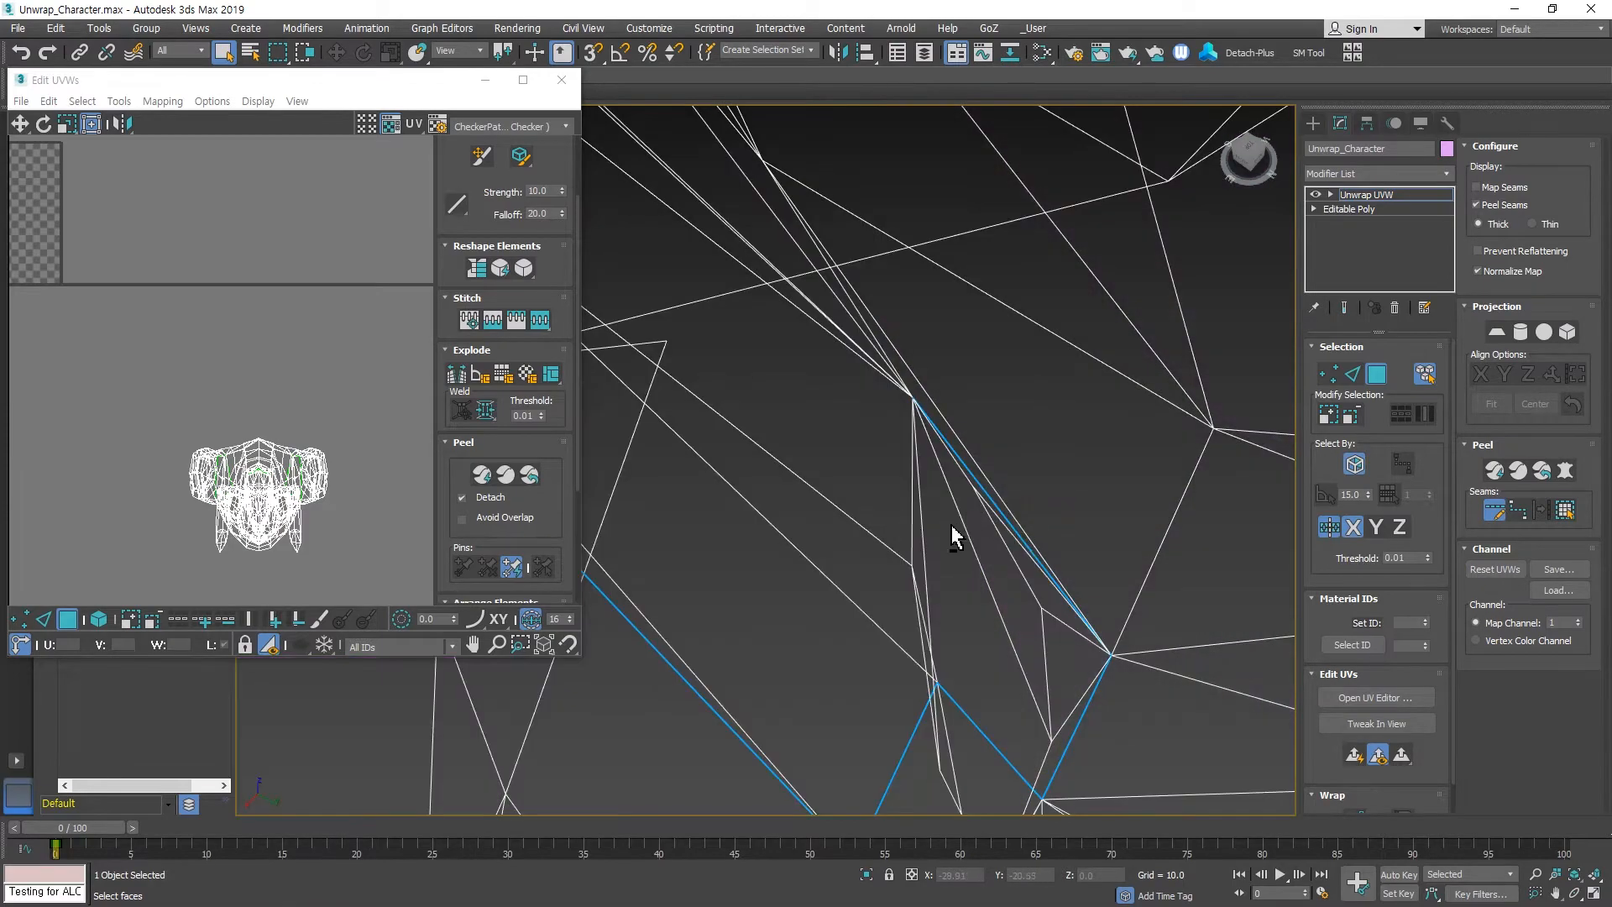
{"action": "mouse_move", "coordinate": [953, 532]}
{"action": "middle_mouse_down", "text": "alt"}
{"action": "mouse_move", "coordinate": [916, 521]}
{"action": "mouse_move", "coordinate": [835, 543]}
{"action": "mouse_move", "coordinate": [960, 496]}
{"action": "mouse_move", "coordinate": [886, 508]}
{"action": "middle_mouse_up", "text": "alt"}
{"action": "scroll", "coordinate": [900, 547], "scroll_direction": "down", "scroll_amount": 5}
{"action": "scroll", "coordinate": [886, 510], "scroll_direction": "up", "scroll_amount": 3}
{"action": "mouse_move", "coordinate": [822, 593]}
{"action": "middle_mouse_down", "text": "alt"}
{"action": "mouse_move", "coordinate": [846, 590]}
{"action": "mouse_move", "coordinate": [759, 596]}
{"action": "mouse_move", "coordinate": [851, 581]}
{"action": "middle_mouse_up", "text": "alt"}
{"action": "scroll", "coordinate": [759, 596], "scroll_direction": "down", "scroll_amount": 5}
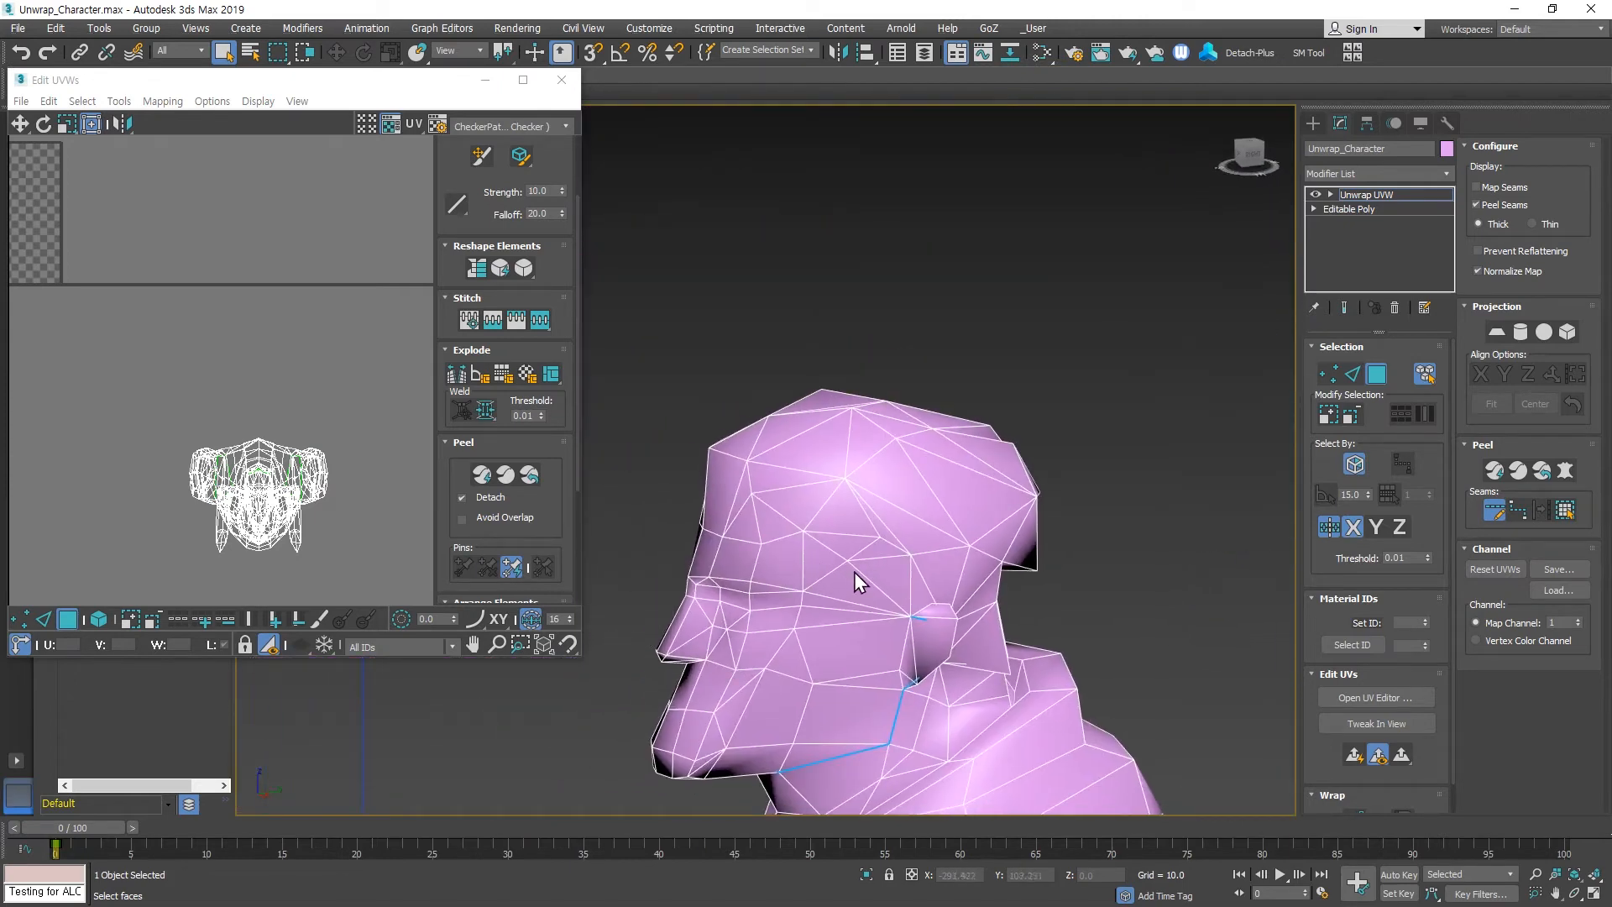
Show all parts to compare the head with the helmet, then select the body element and filter the display to it again.
{"action": "key", "text": "alt+q"}
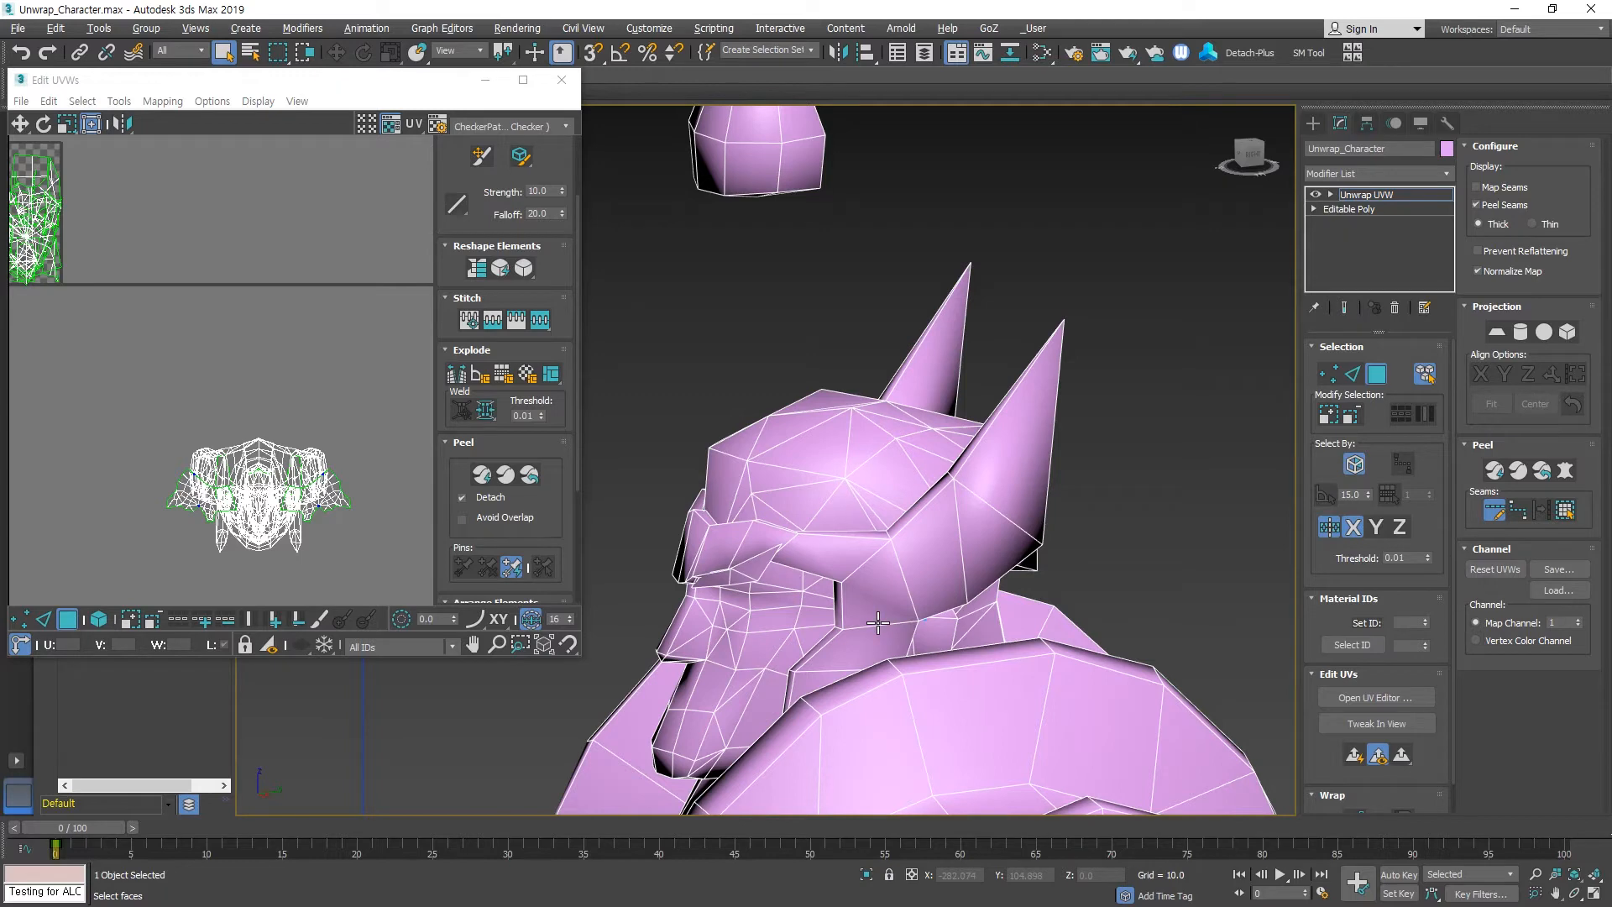
{"action": "left_click", "coordinate": [864, 438]}
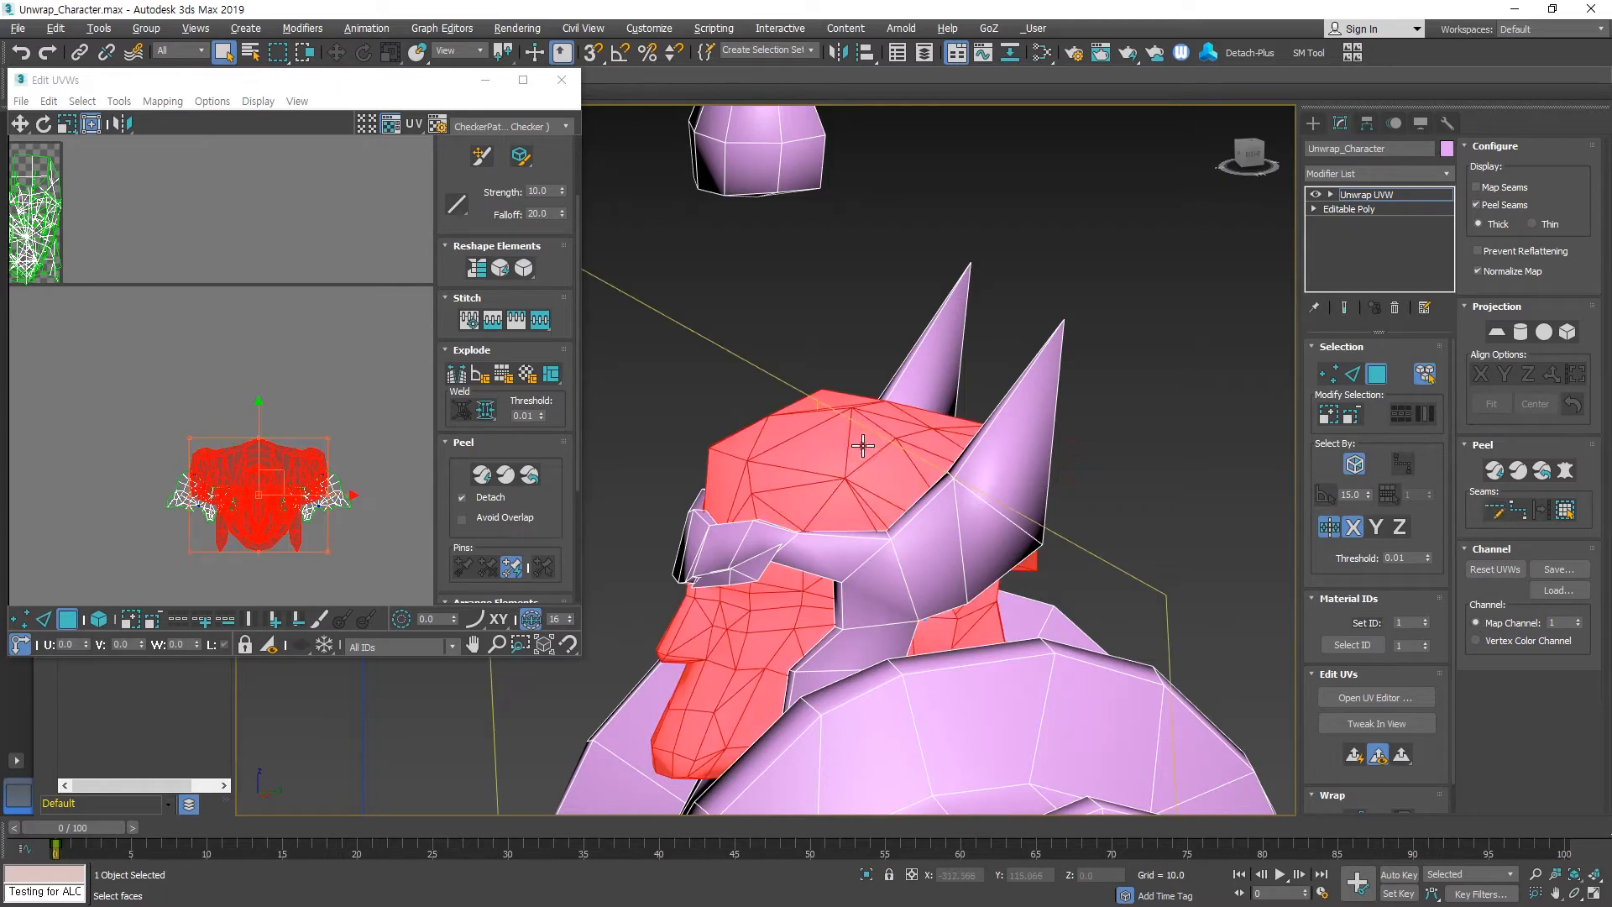
{"action": "key", "text": "alt+f"}
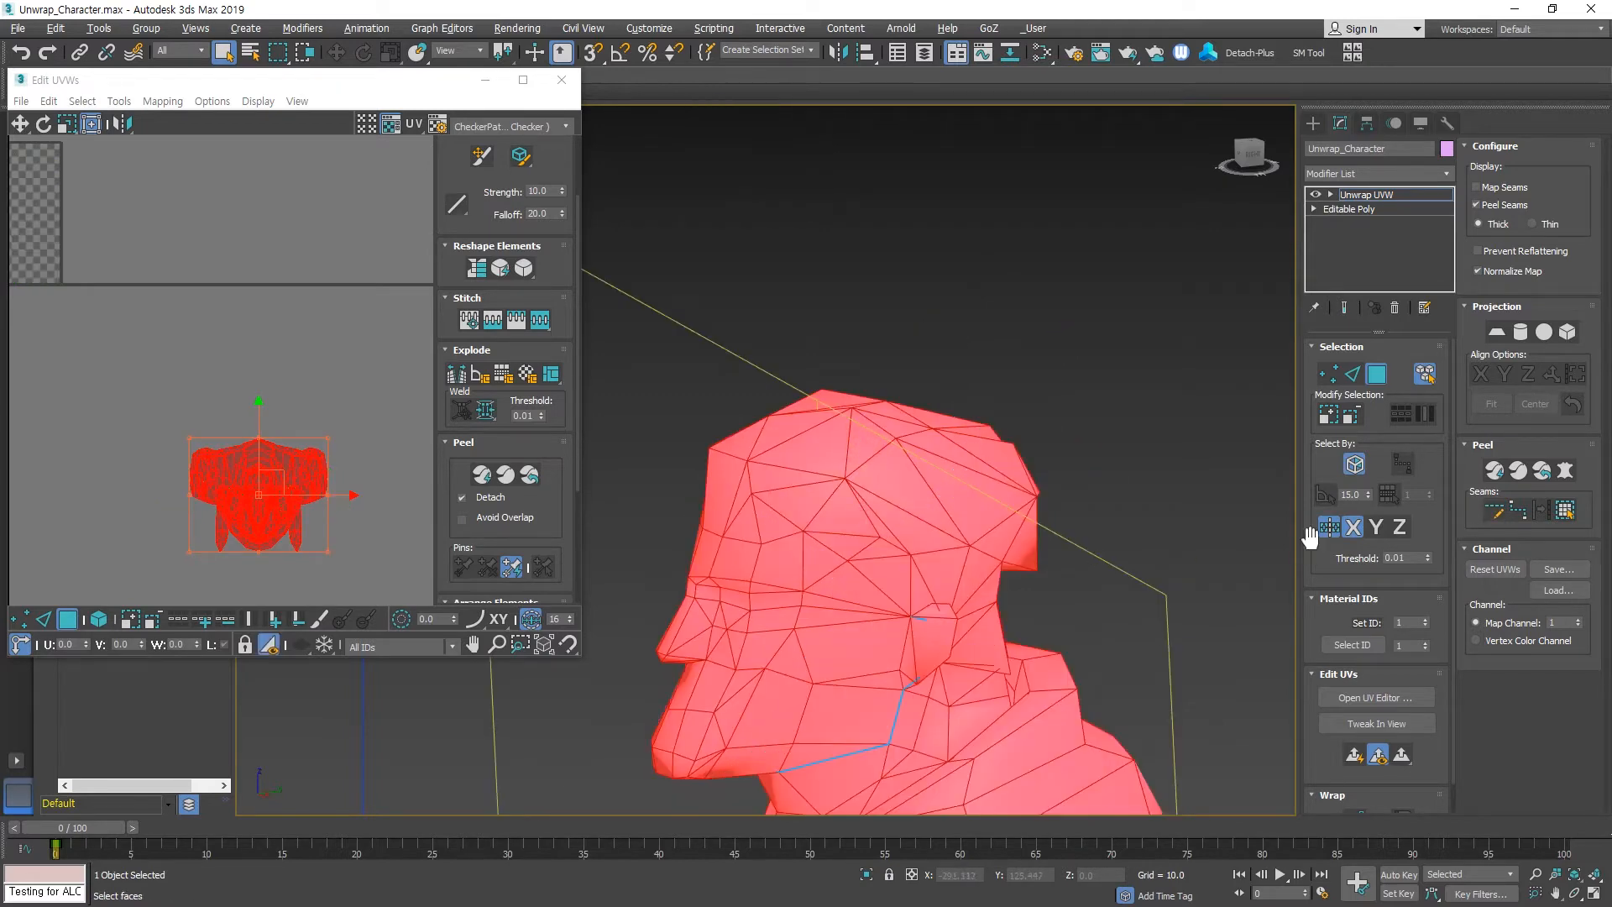
Mark a peel seam across the forehead towards the temple, using single-edge and point-to-point seam editing.
{"action": "left_click", "coordinate": [1494, 508]}
{"action": "left_click", "coordinate": [712, 531]}
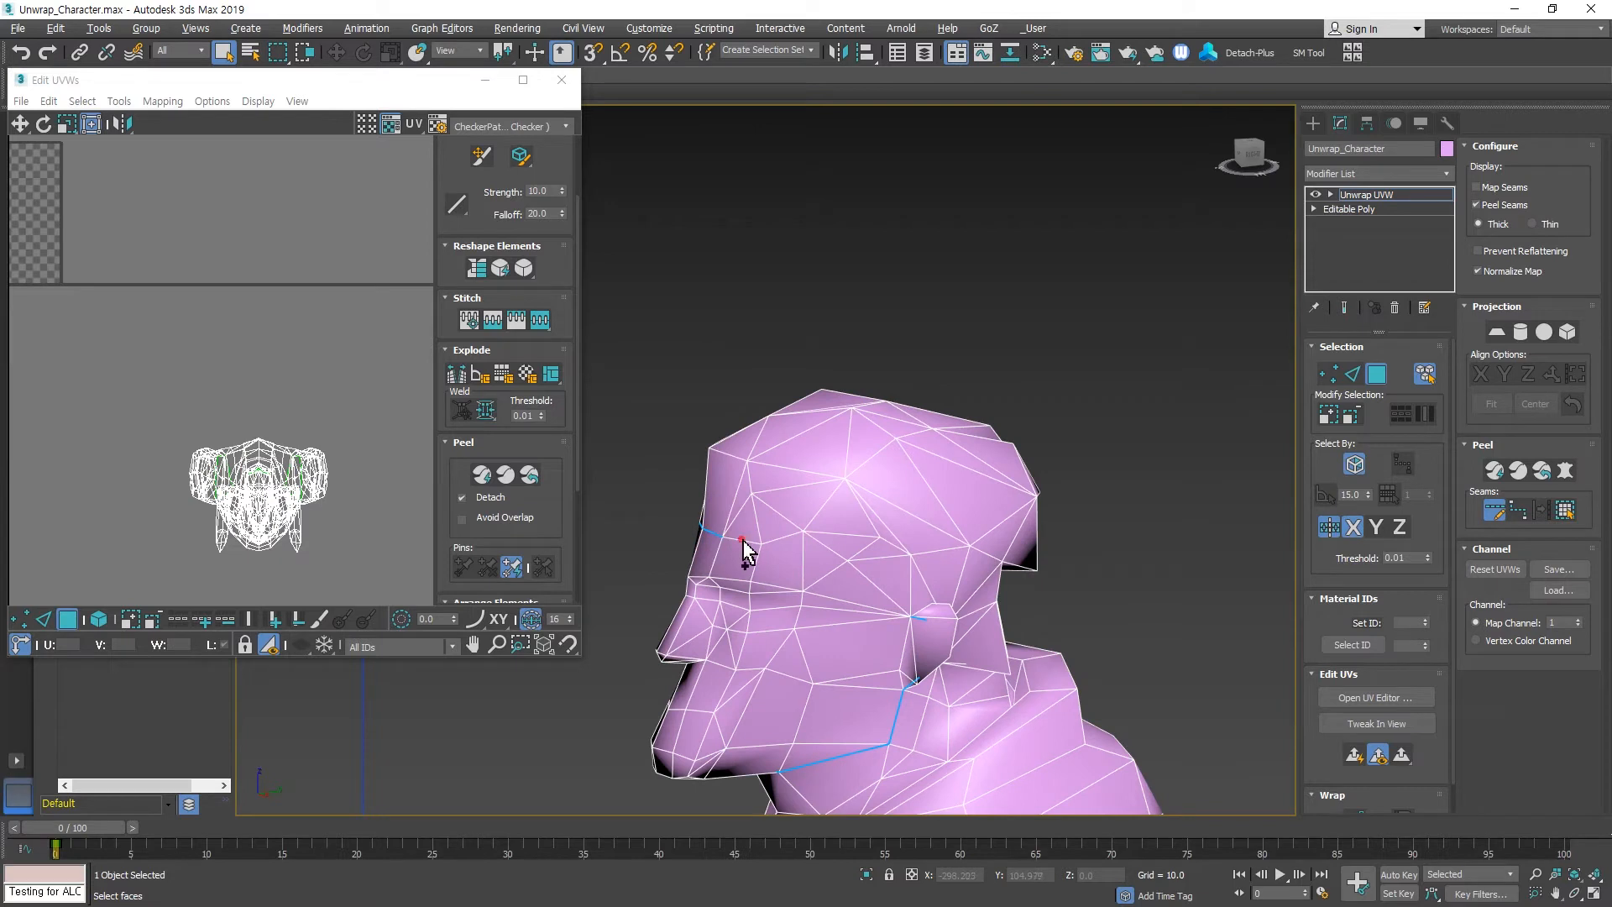
{"action": "left_click", "coordinate": [1518, 509]}
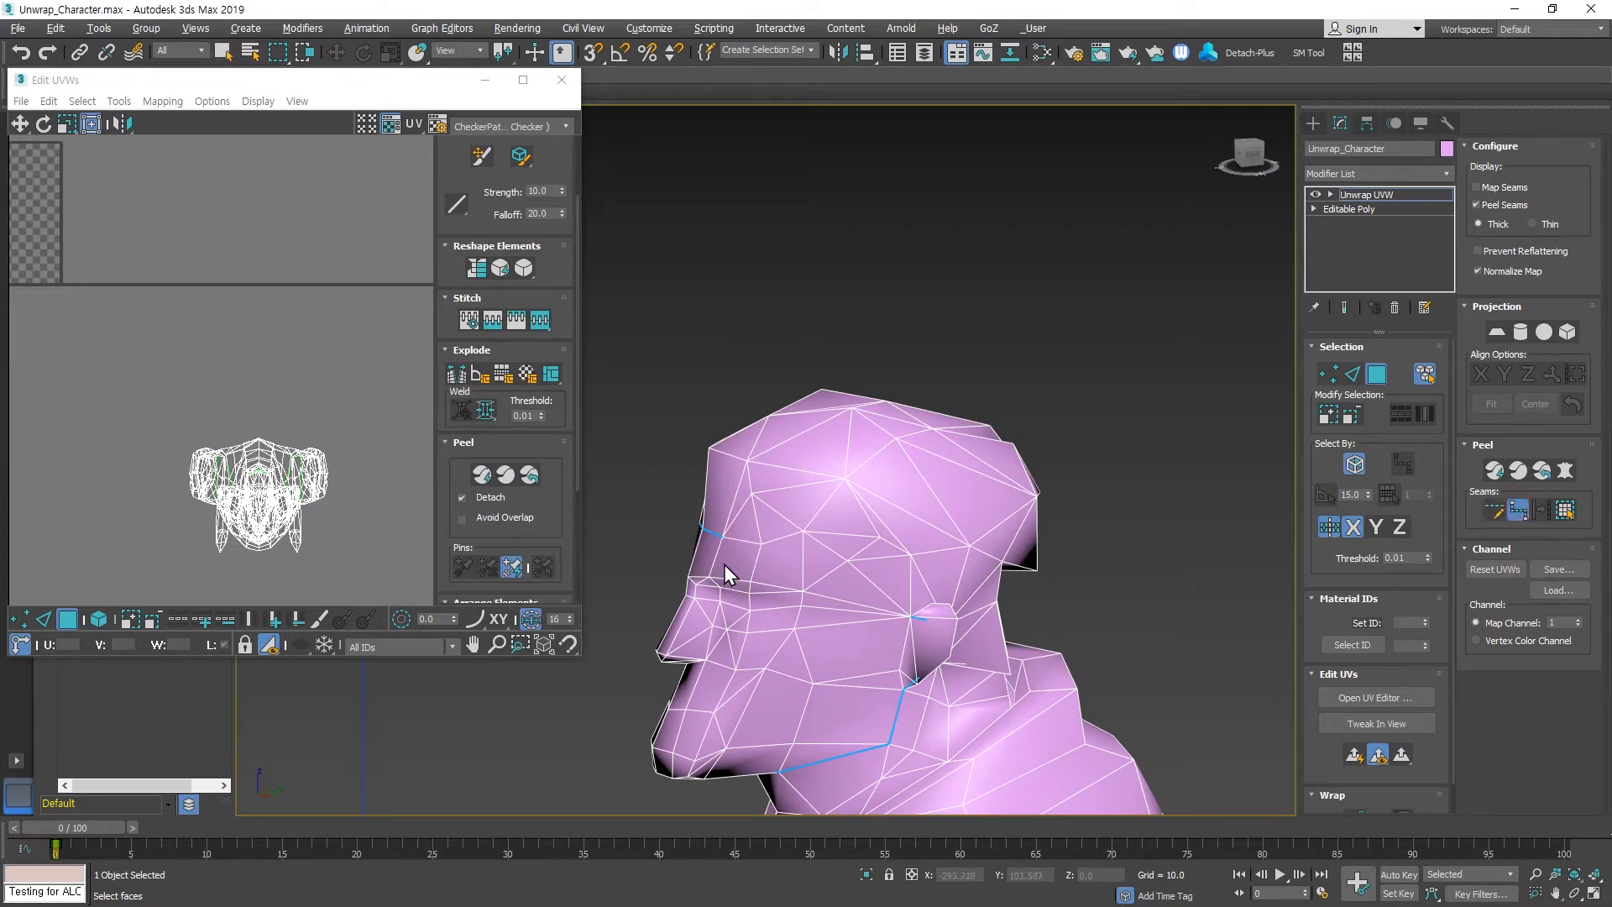
{"action": "left_click", "coordinate": [785, 536]}
{"action": "right_click", "coordinate": [849, 537]}
{"action": "scroll", "coordinate": [849, 536], "scroll_direction": "up", "scroll_amount": 4}
{"action": "right_click", "coordinate": [889, 533]}
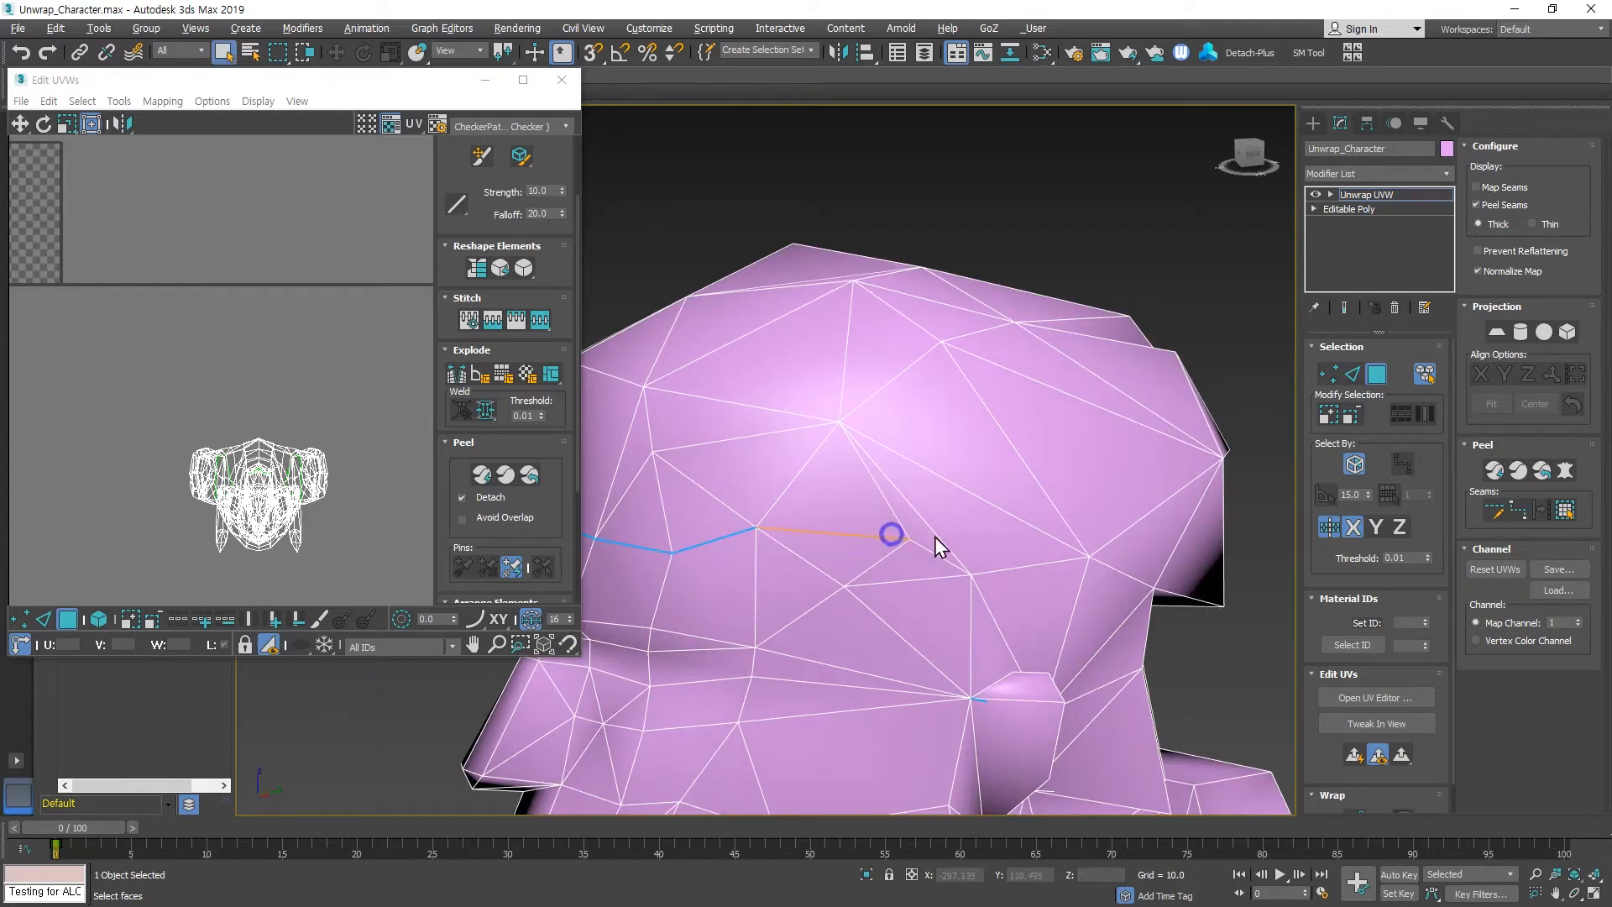
Add individual edges from the temple down to the ear to the peel seam, and check the seam loop around the face.
{"action": "left_click", "coordinate": [1499, 515]}
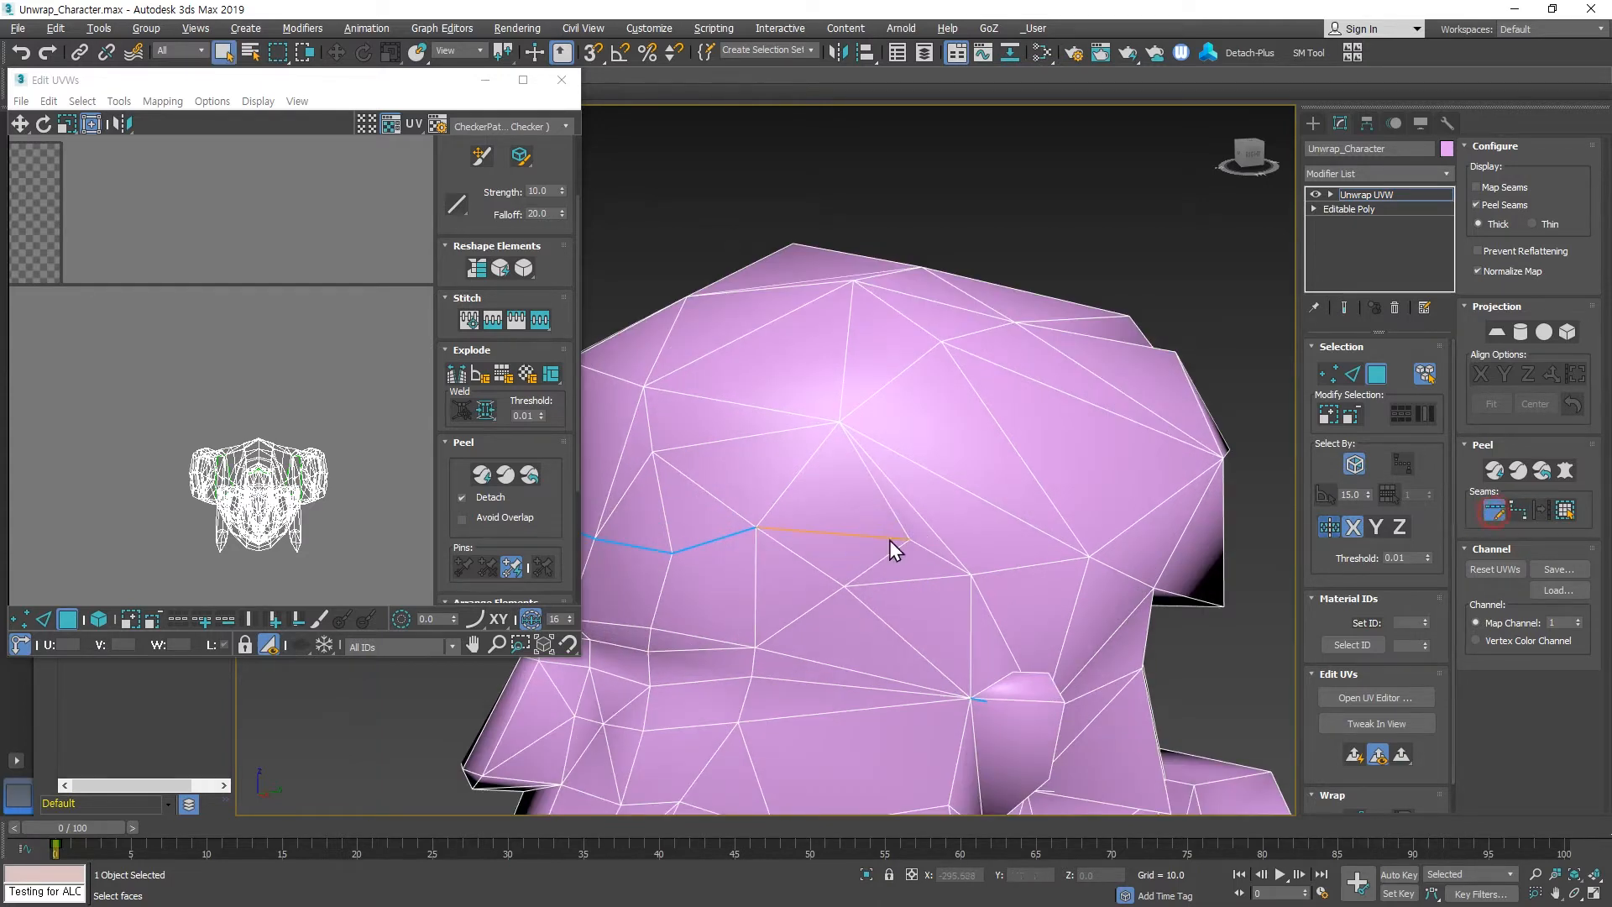
{"action": "left_click", "coordinate": [846, 533]}
{"action": "left_click", "coordinate": [970, 574]}
{"action": "middle_click_drag", "start_coordinate": [984, 664], "coordinate": [964, 606]}
{"action": "left_click", "coordinate": [950, 583]}
{"action": "scroll", "coordinate": [934, 654], "scroll_direction": "down", "scroll_amount": 4}
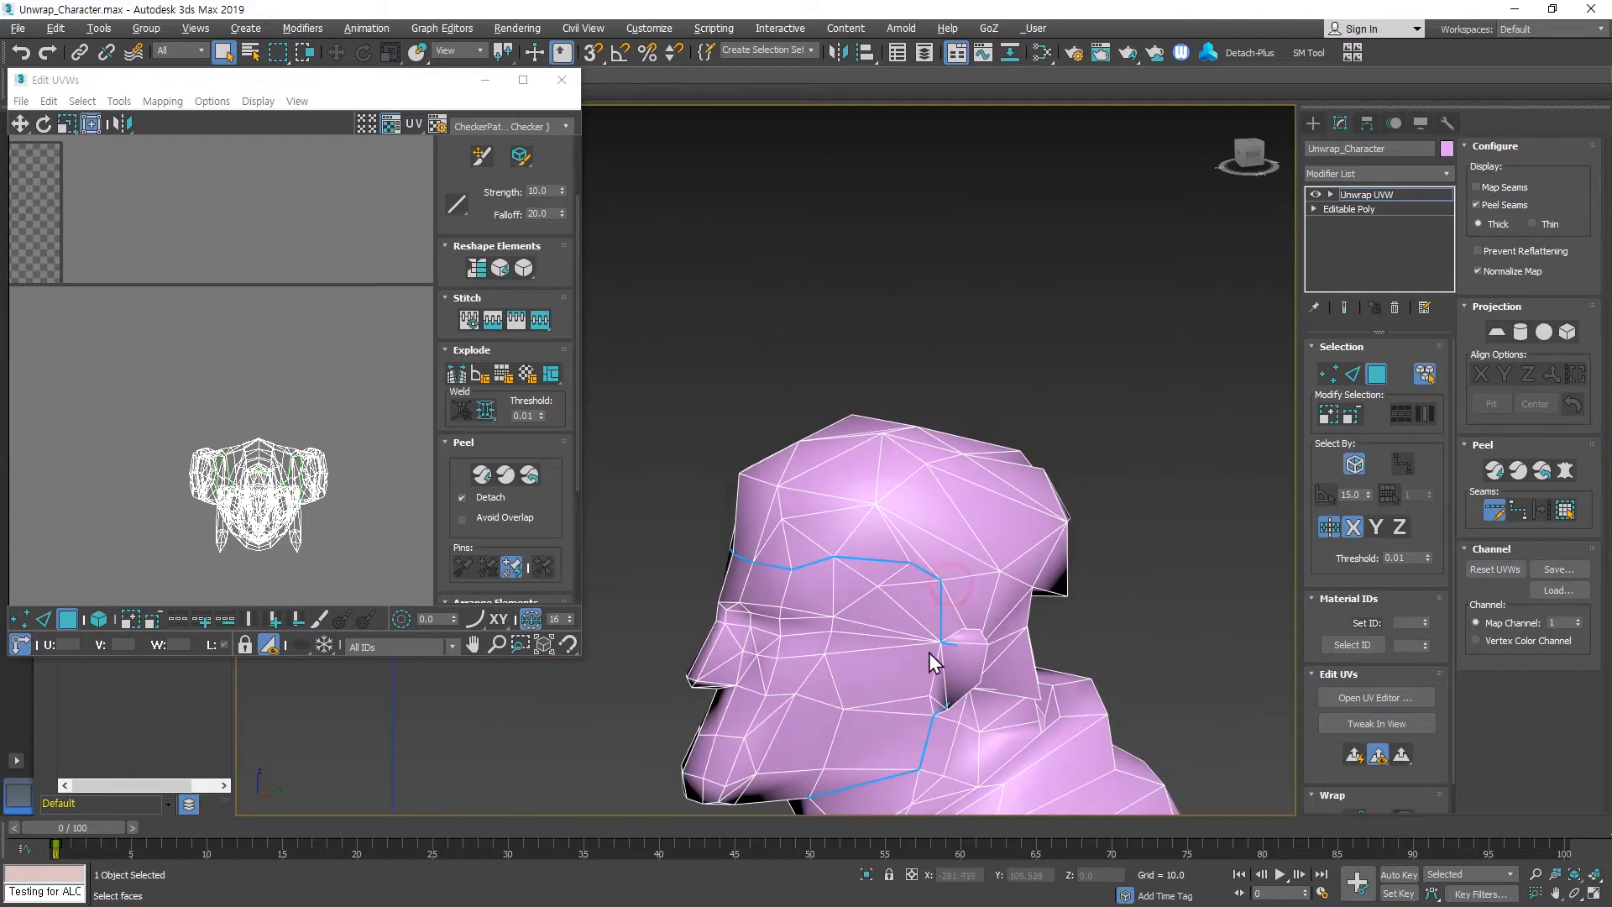
{"action": "middle_click_drag", "start_coordinate": [882, 638], "coordinate": [979, 496], "text": "alt"}
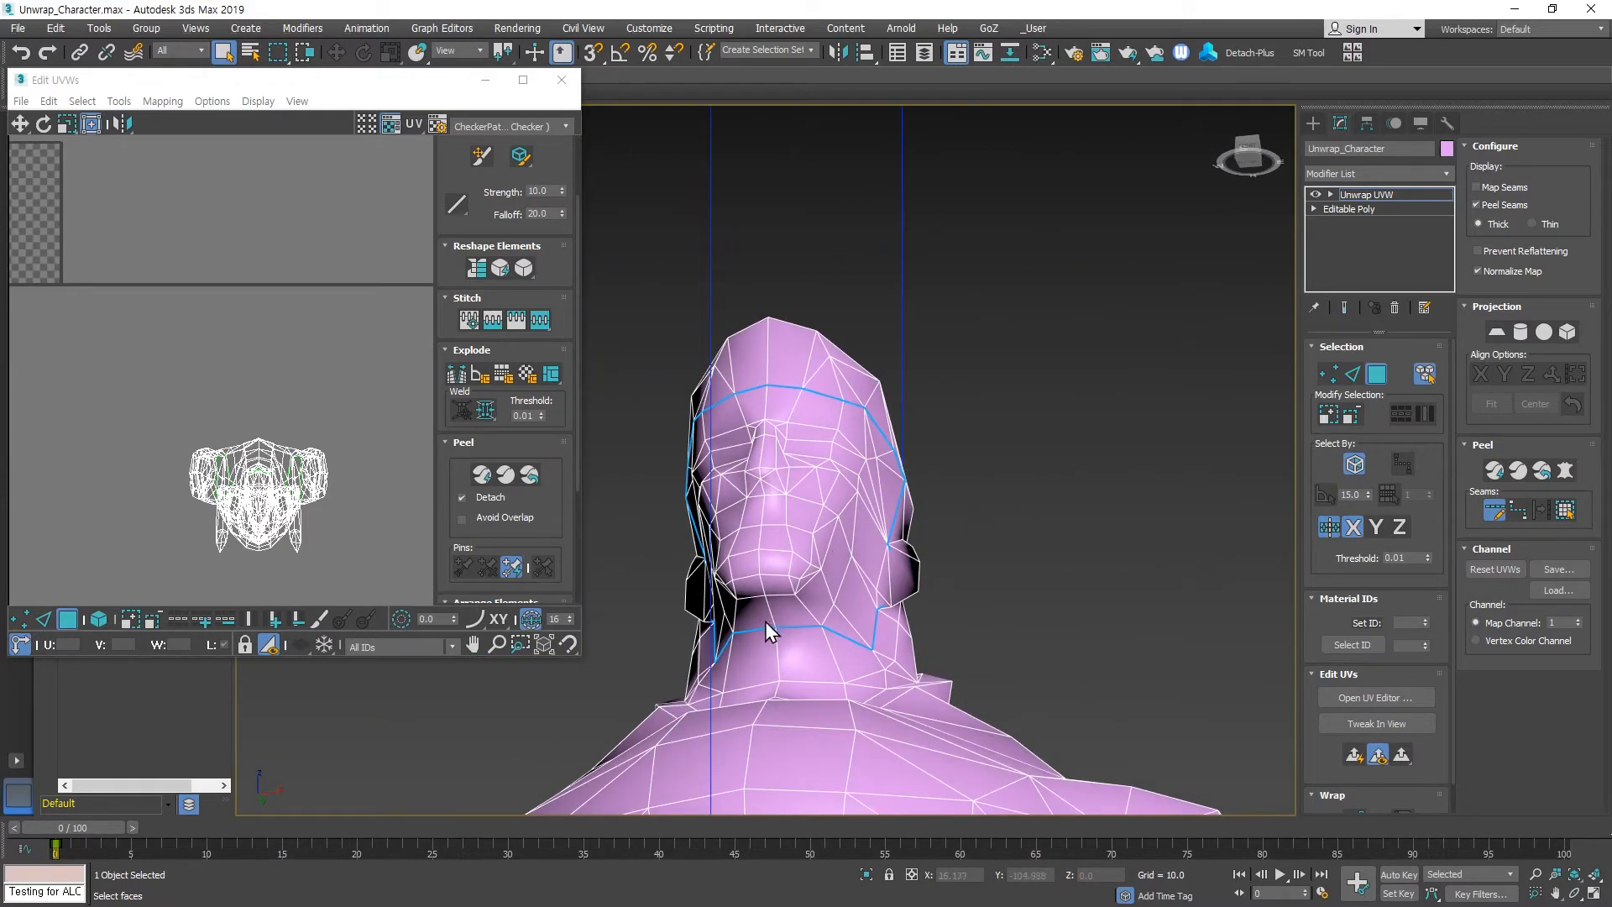
{"action": "middle_click_drag", "start_coordinate": [775, 615], "coordinate": [637, 637], "text": "alt"}
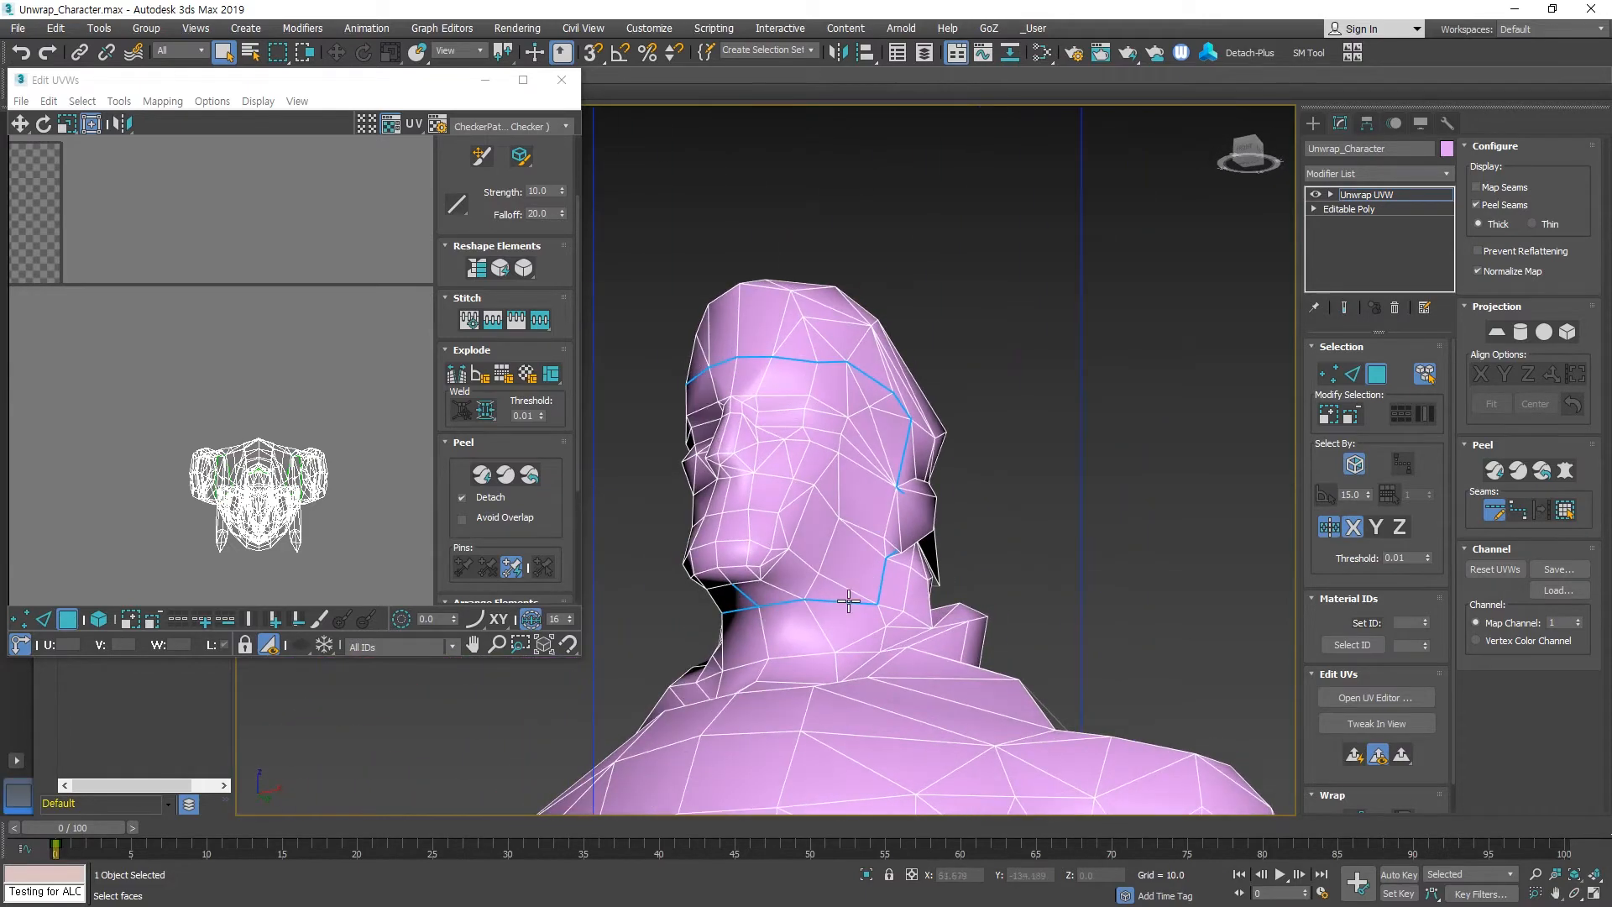
{"action": "middle_click_drag", "start_coordinate": [817, 567], "coordinate": [960, 559], "text": "alt"}
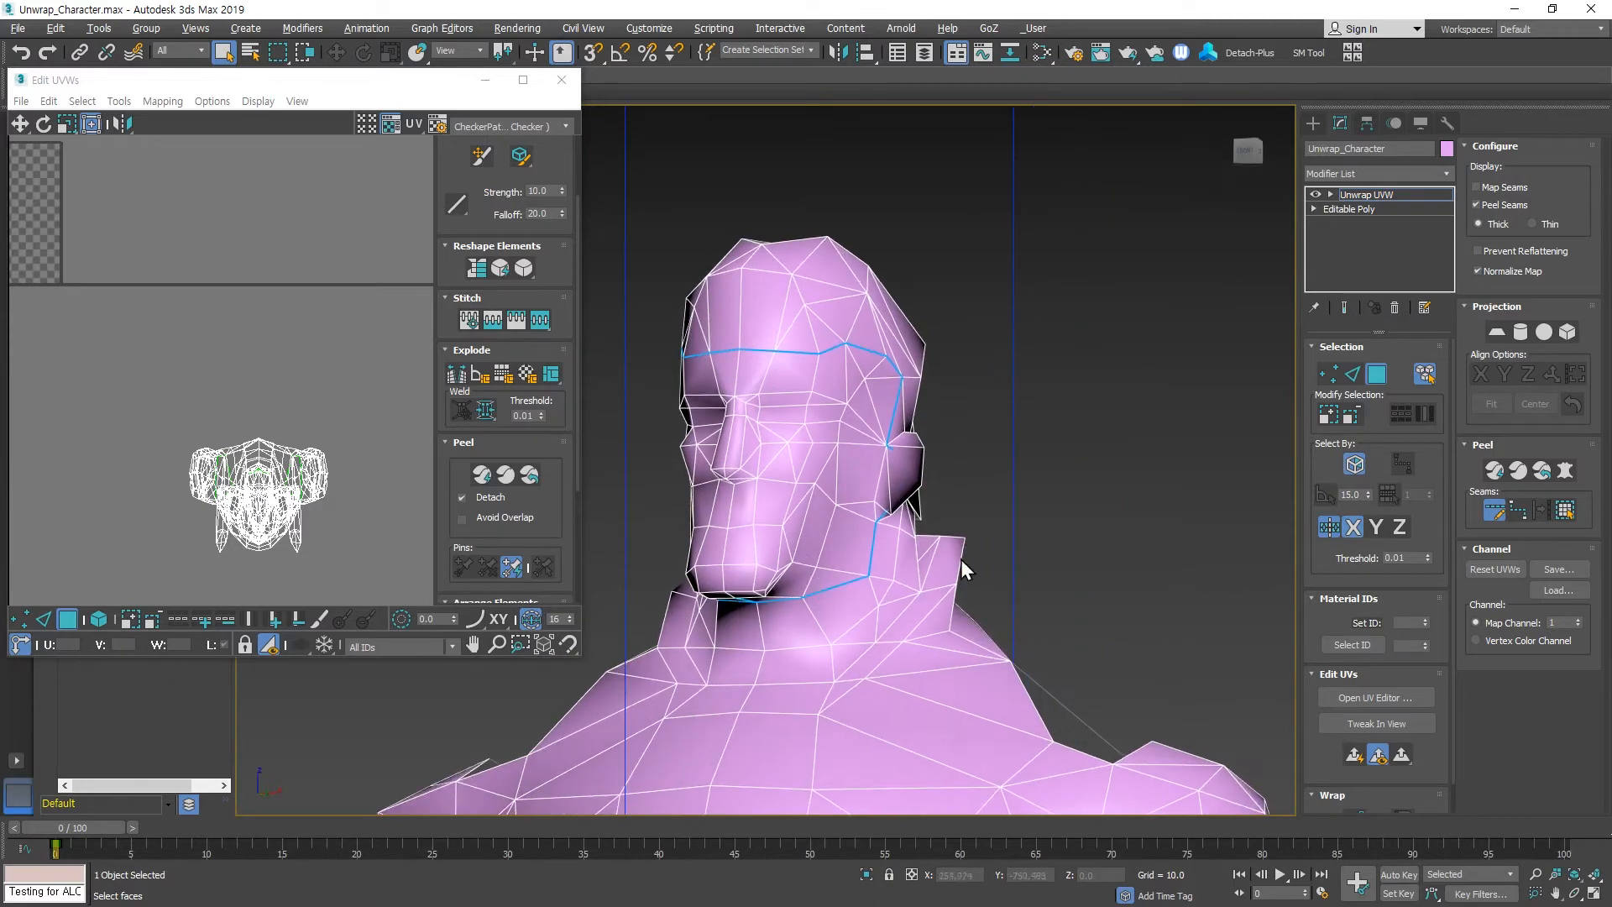
Leave seam editing, disable element selection, and expand a single cheek polygon's selection to the peel seams around the face.
{"action": "right_click", "coordinate": [1046, 526]}
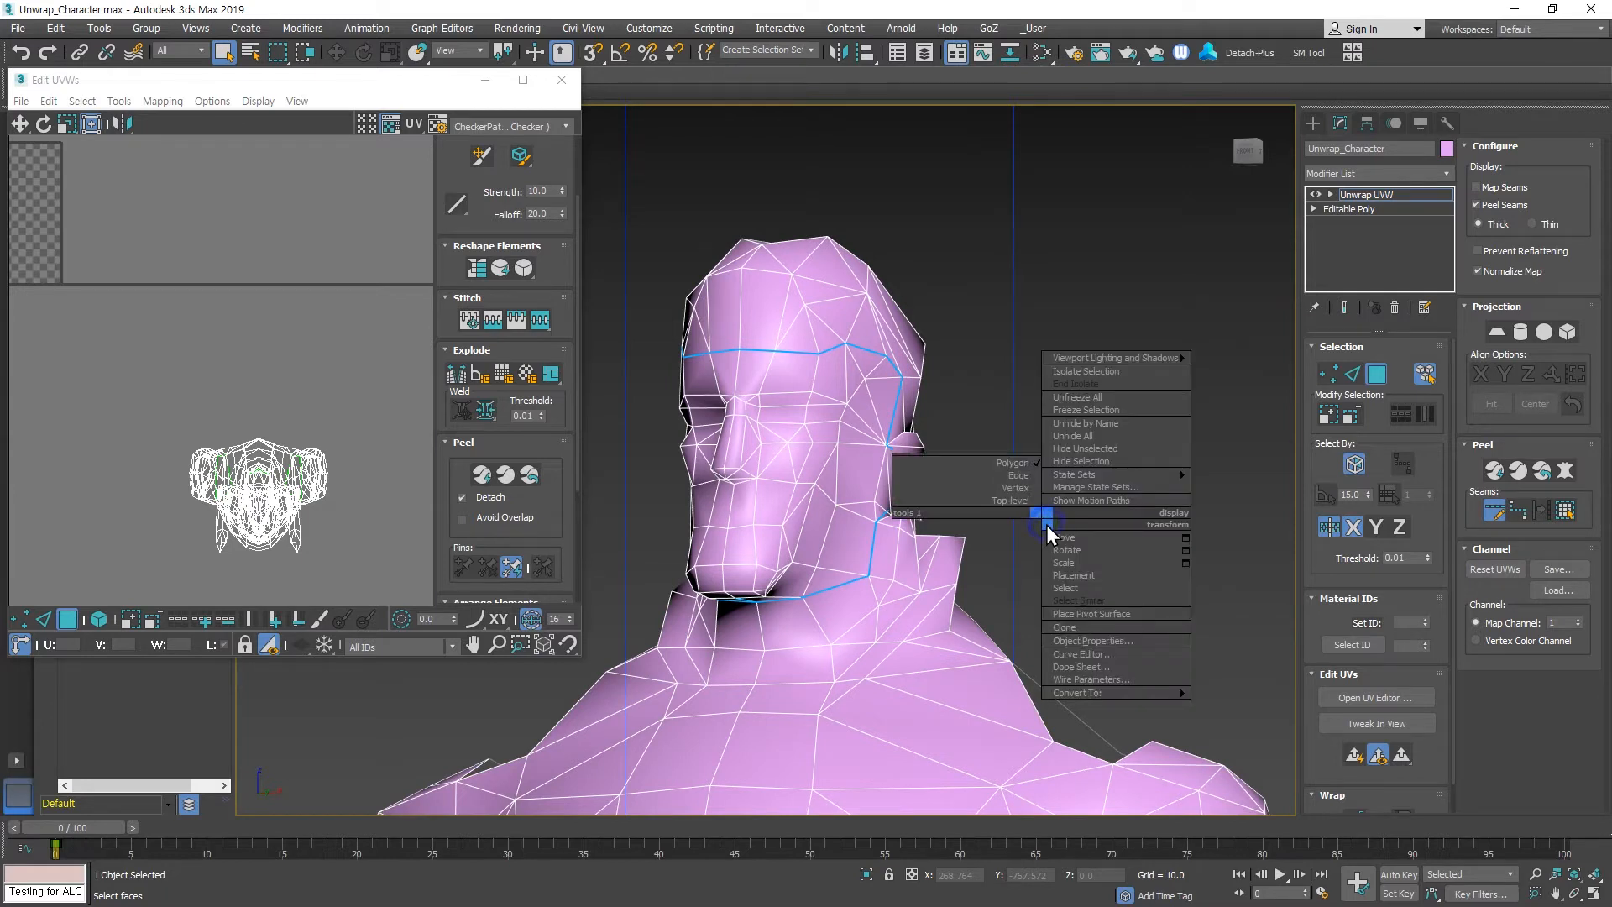
{"action": "left_click", "coordinate": [1503, 506]}
{"action": "left_click", "coordinate": [1496, 511]}
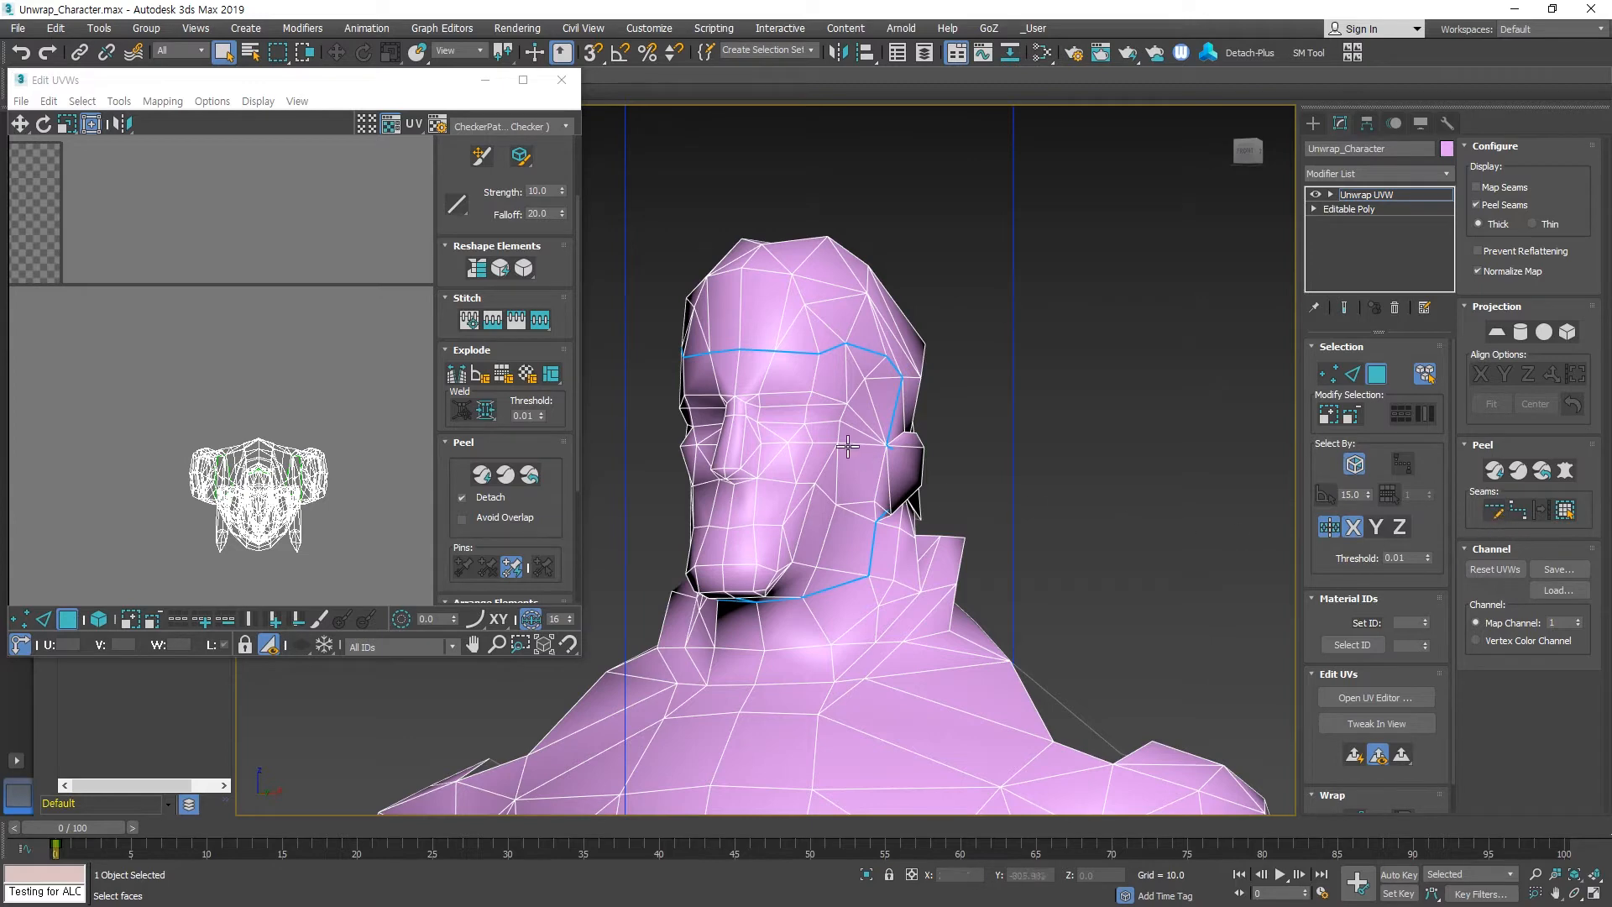
{"action": "left_click", "coordinate": [820, 424]}
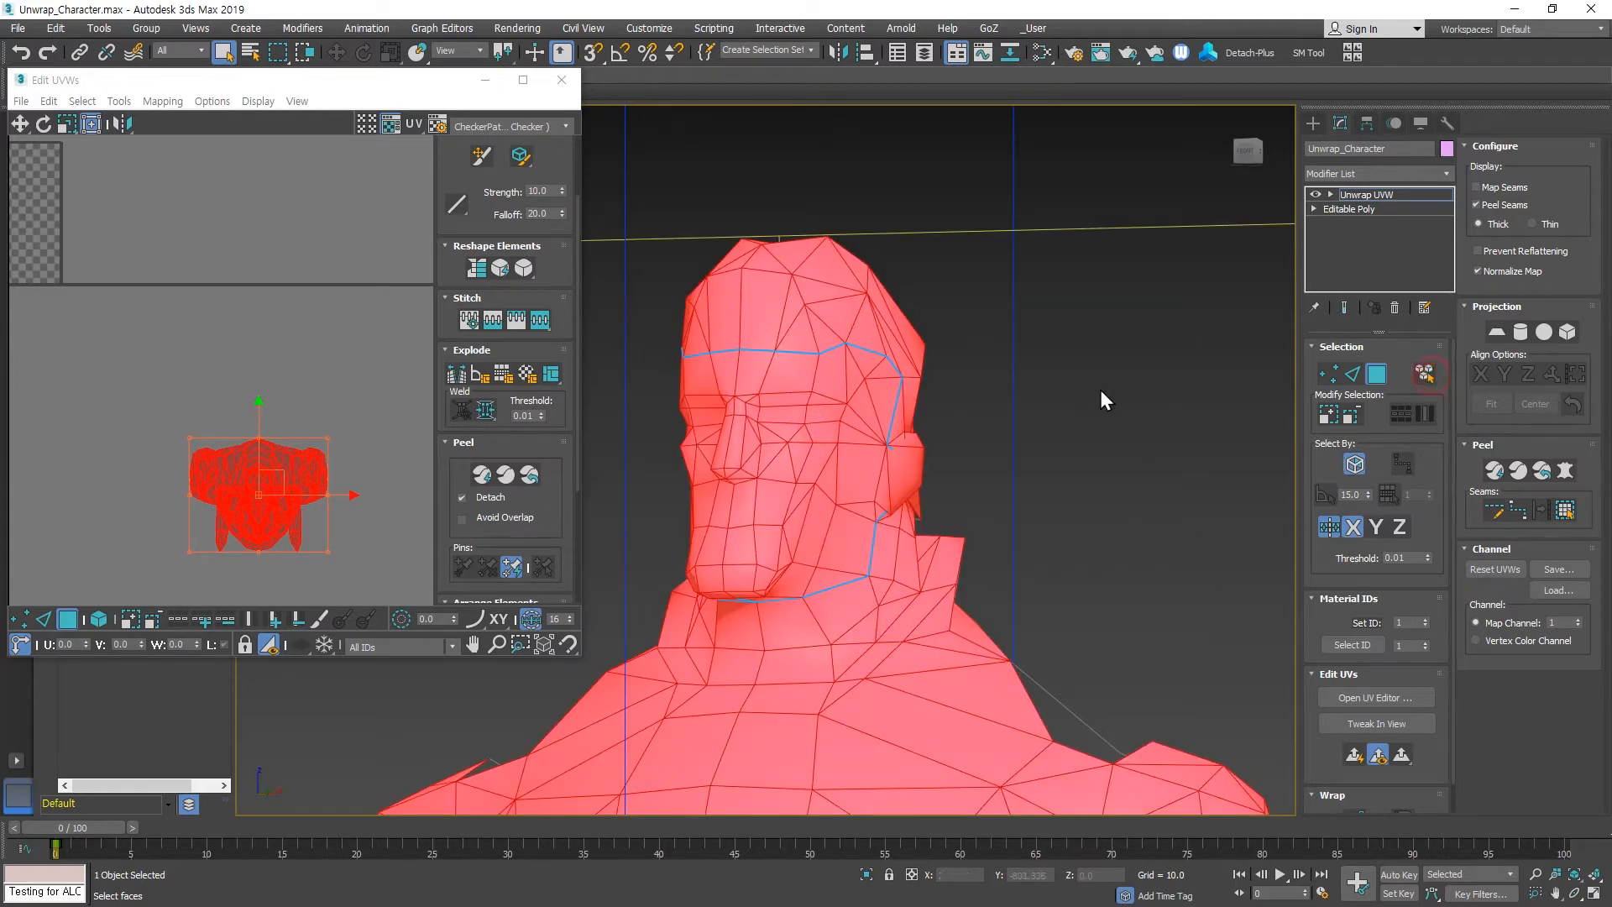
{"action": "left_click", "coordinate": [1099, 389]}
{"action": "left_click", "coordinate": [813, 462]}
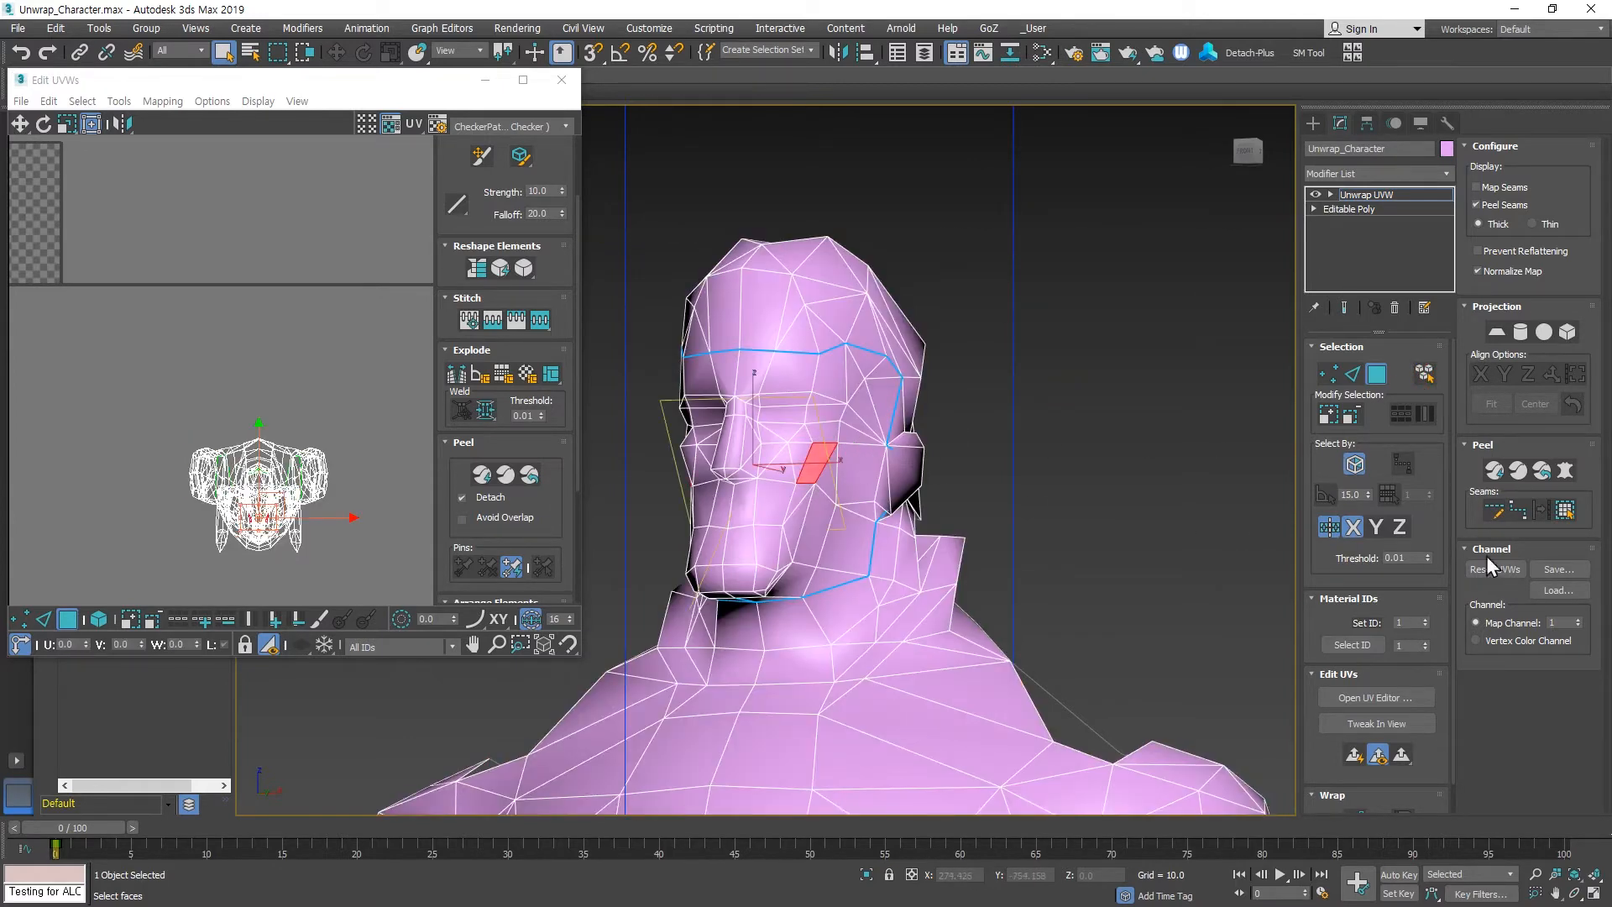
{"action": "left_click", "coordinate": [1567, 510]}
{"action": "middle_click_drag", "start_coordinate": [907, 435], "coordinate": [875, 537], "text": "alt"}
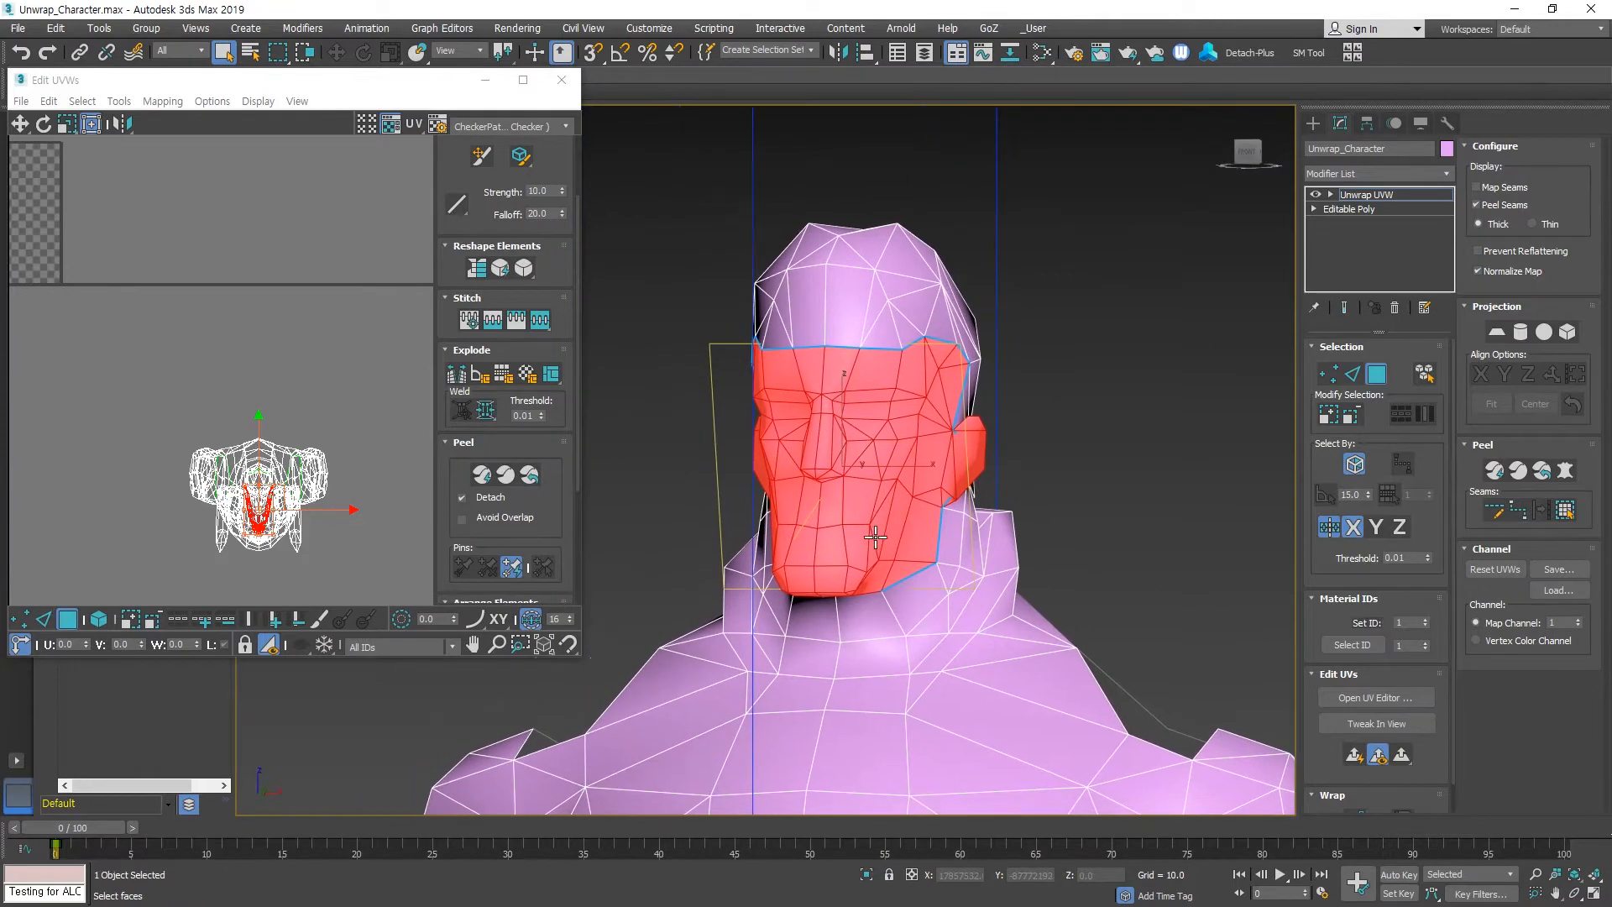
Try Quick Peel on the selected face area, first without and then with Avoid Overlap.
{"action": "left_click", "coordinate": [481, 475]}
{"action": "scroll", "coordinate": [281, 450], "scroll_direction": "down", "scroll_amount": 1}
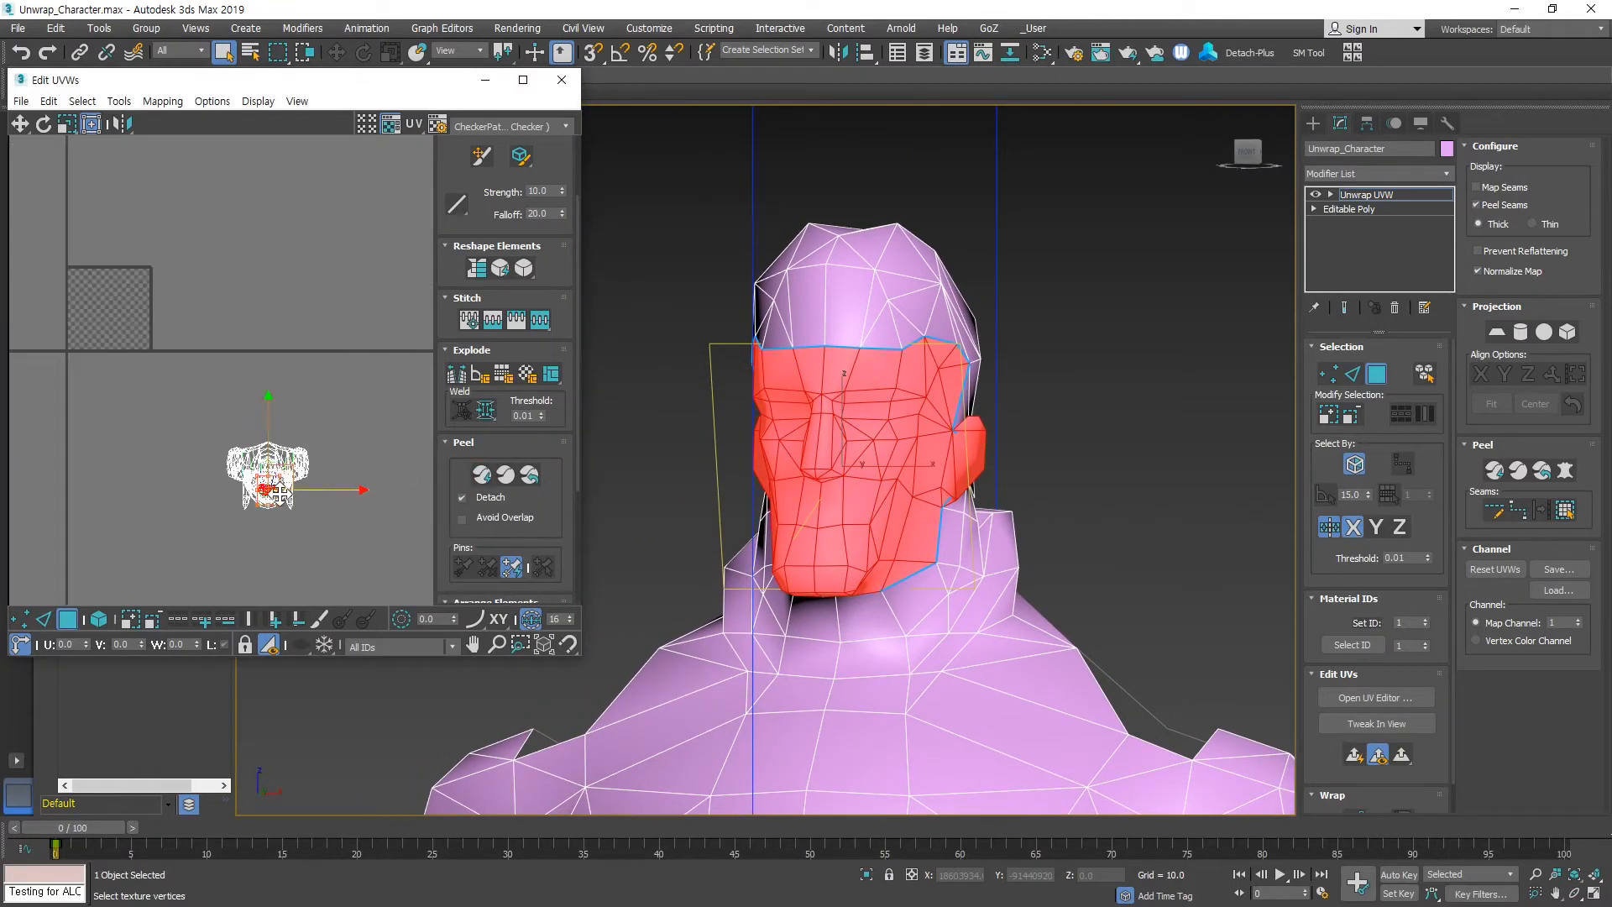
{"action": "left_click", "coordinate": [460, 519]}
{"action": "left_click", "coordinate": [481, 474]}
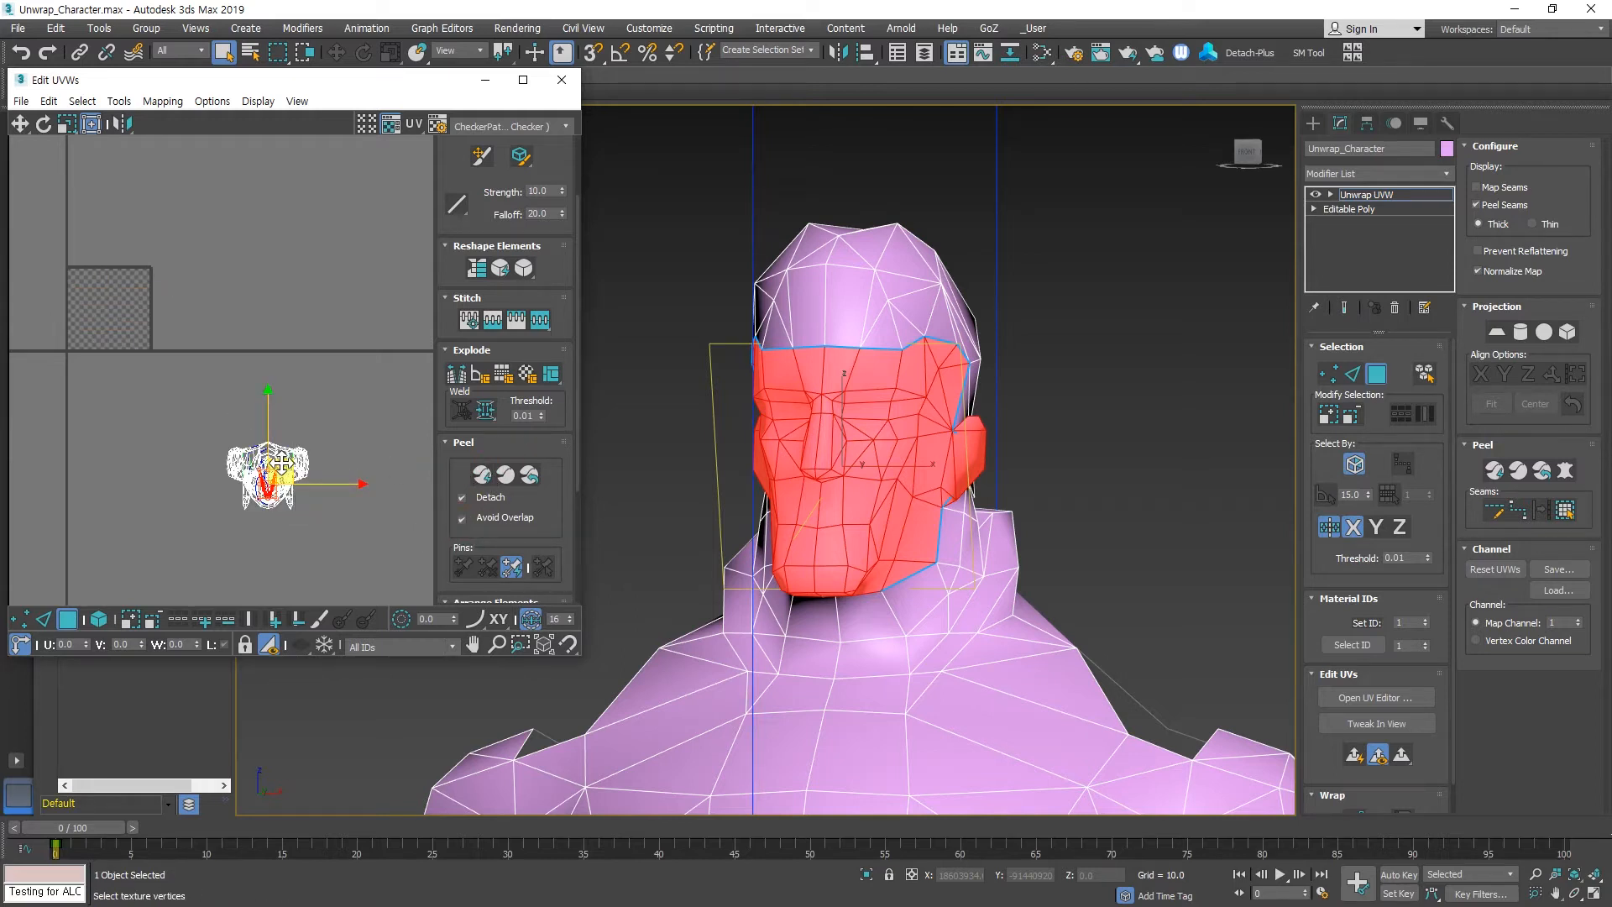
Move the selected face UVs away from the body UVs into the checkered texture tile.
{"action": "left_click_drag", "start_coordinate": [281, 463], "coordinate": [178, 335]}
{"action": "key", "text": "ctrl+z"}
{"action": "left_click_drag", "start_coordinate": [281, 464], "coordinate": [119, 290]}
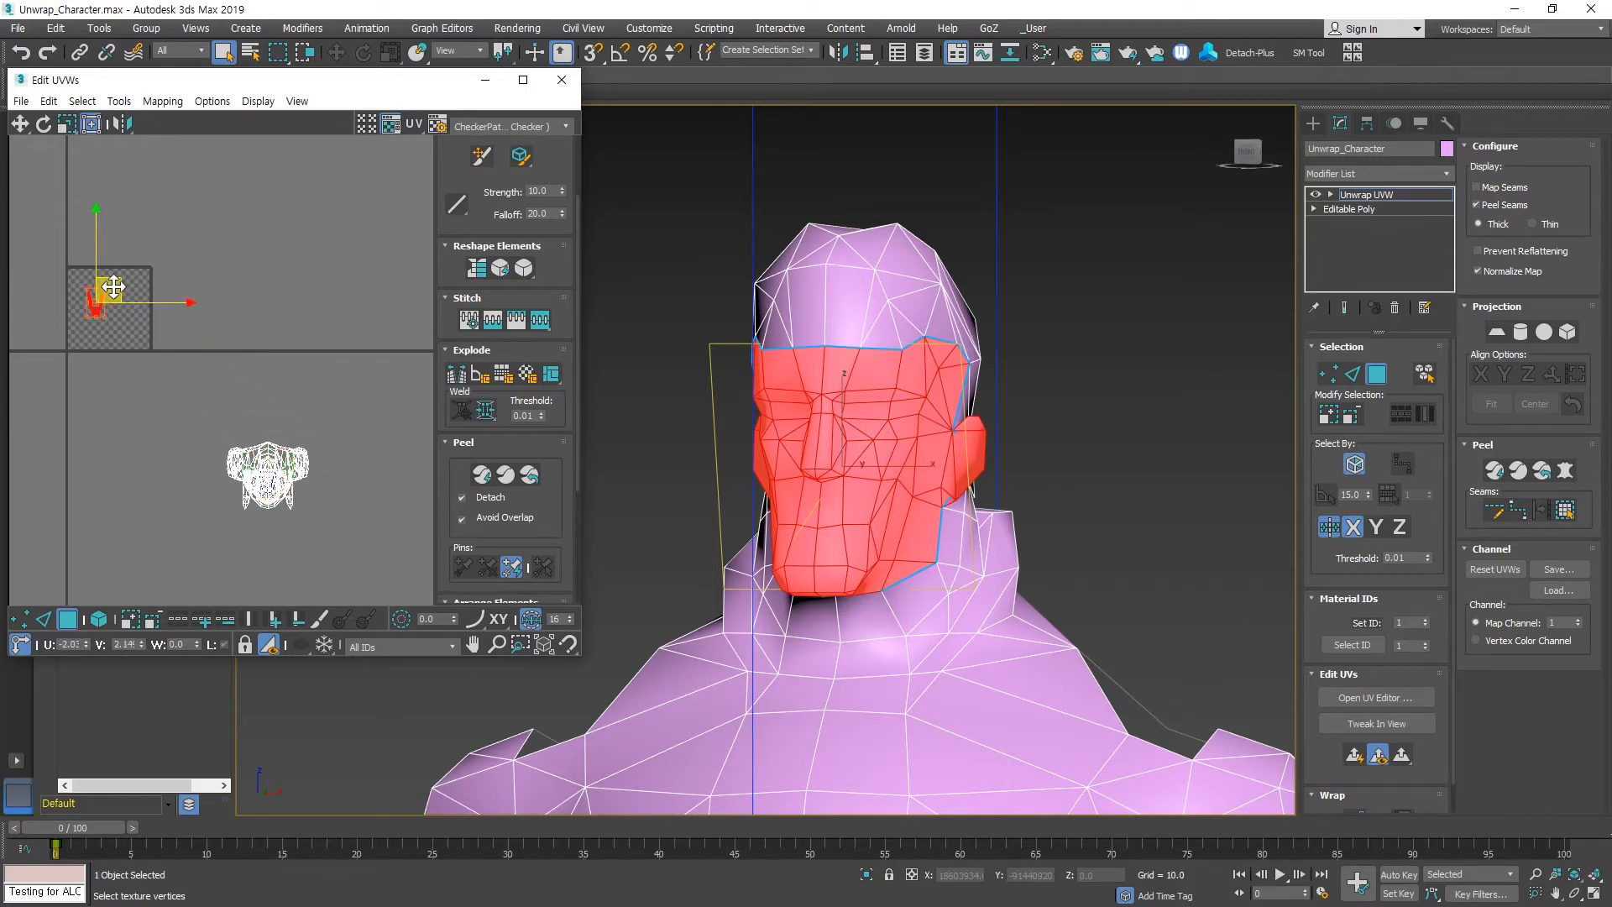
Turn off Avoid Overlap, Quick Peel the face area again and inspect the resulting UV shell.
{"action": "left_click", "coordinate": [462, 518]}
{"action": "left_click", "coordinate": [481, 474]}
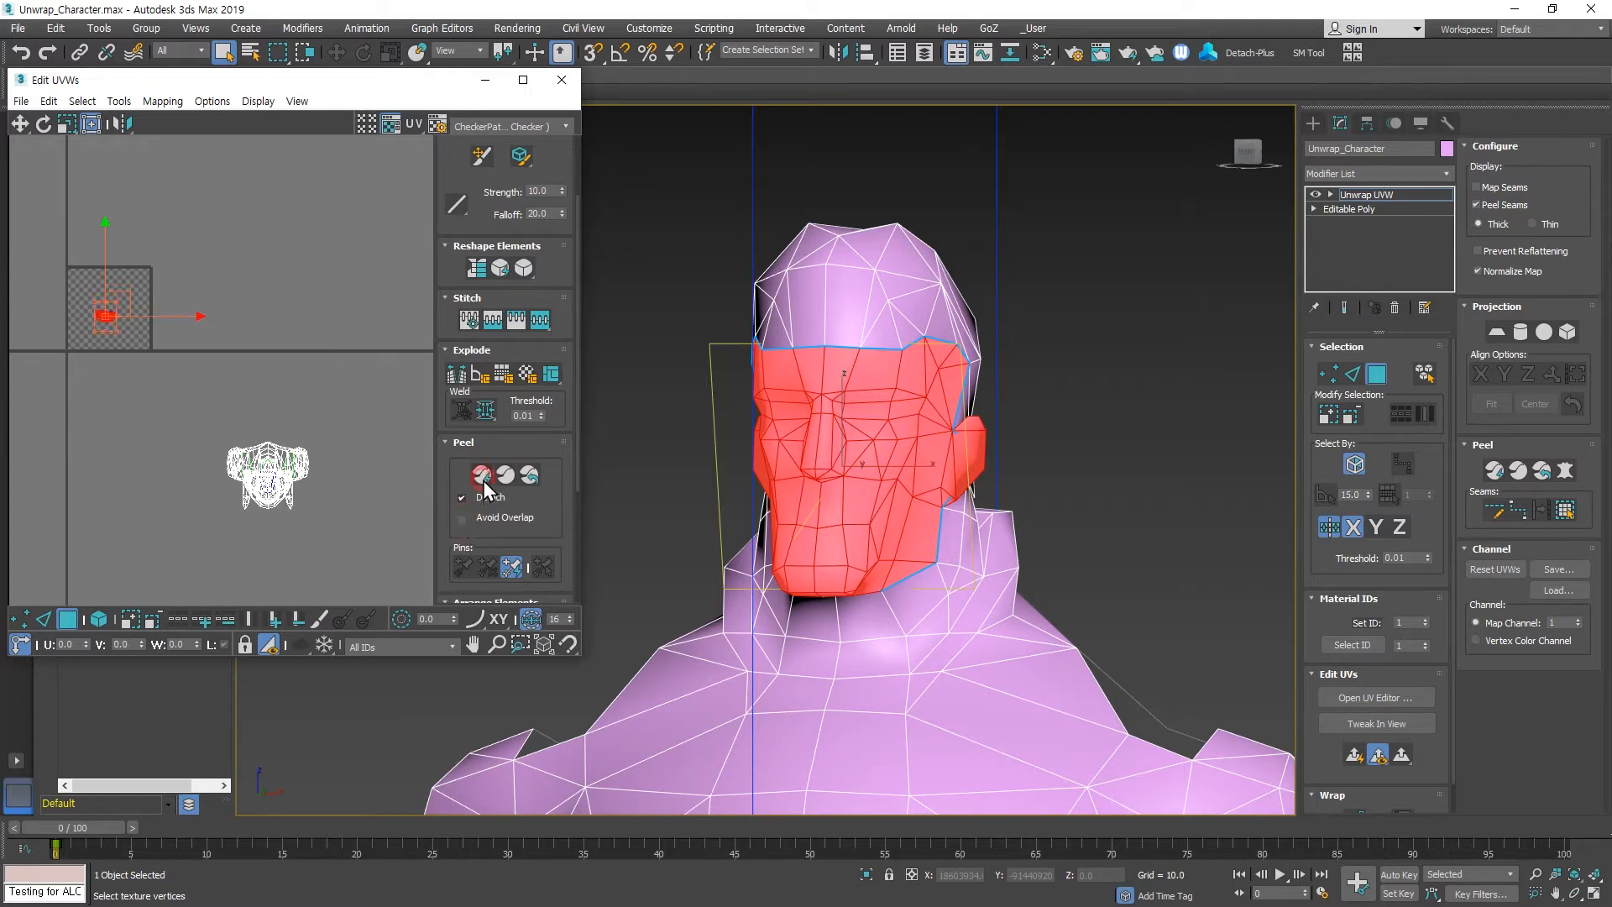
{"action": "scroll", "coordinate": [78, 269], "scroll_direction": "up", "scroll_amount": 8}
{"action": "scroll", "coordinate": [227, 424], "scroll_direction": "up", "scroll_amount": 10}
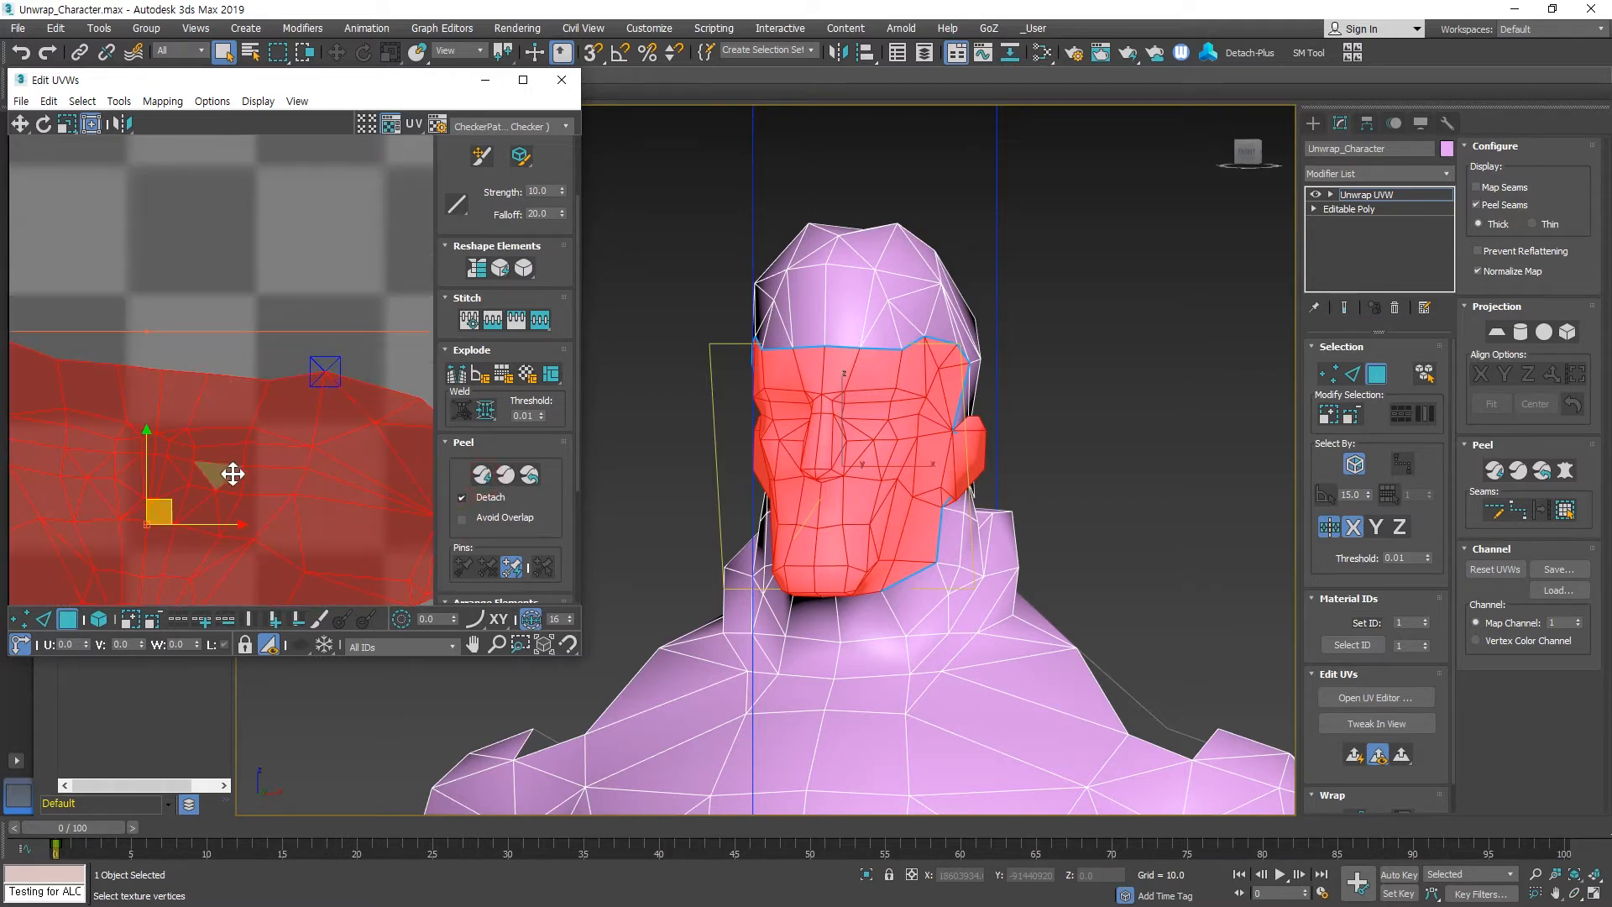
{"action": "scroll", "coordinate": [168, 369], "scroll_direction": "down", "scroll_amount": 12}
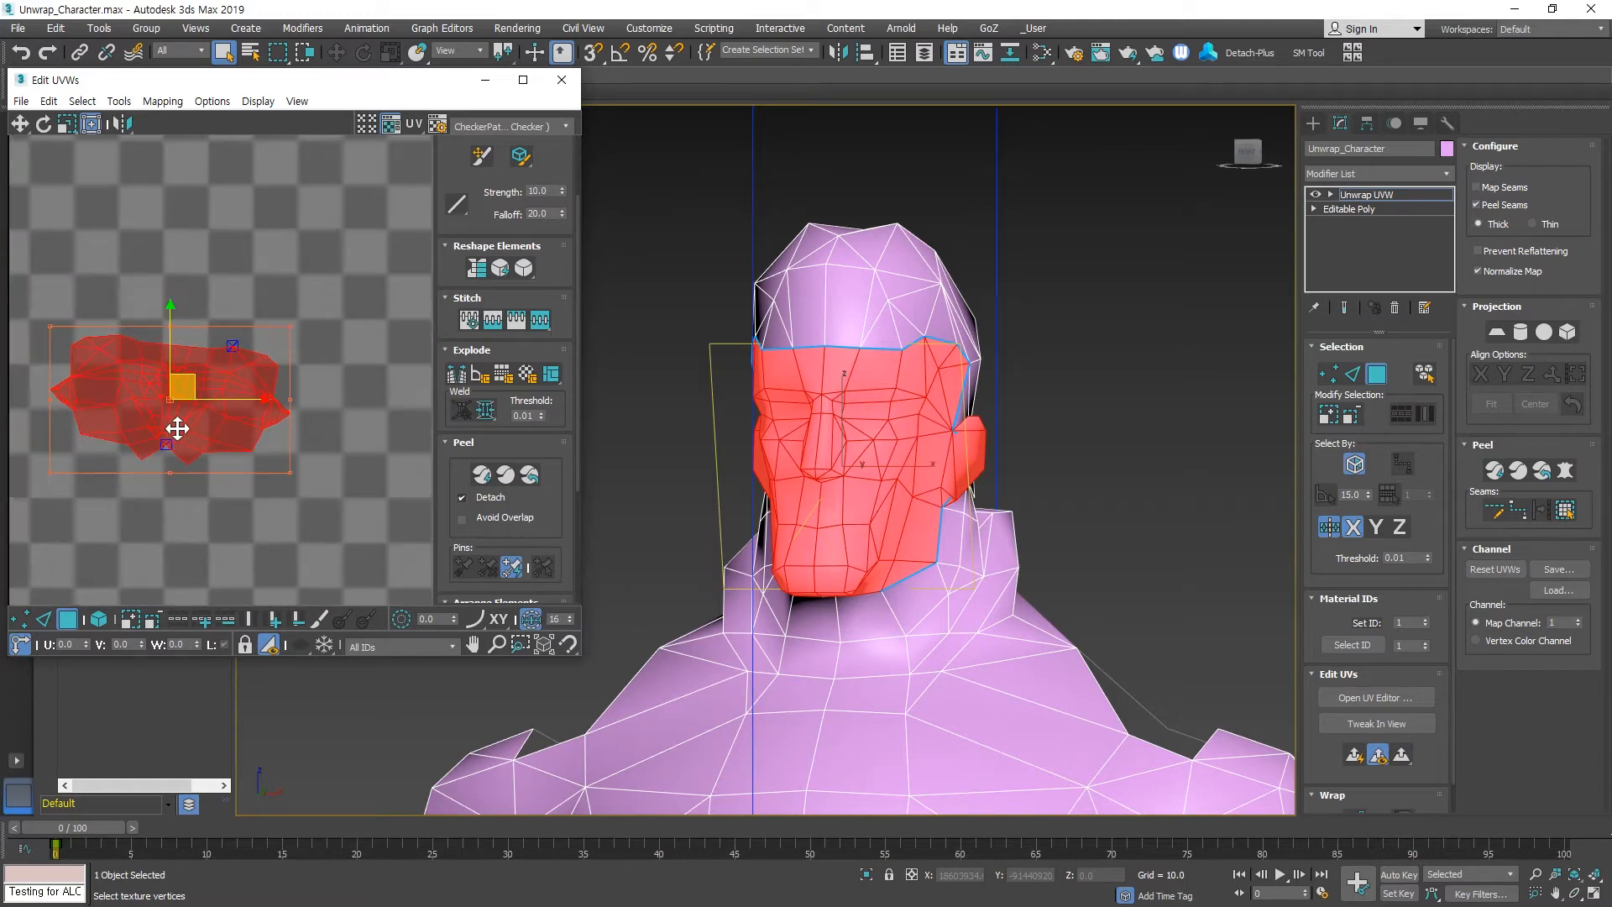
{"action": "scroll", "coordinate": [210, 429], "scroll_direction": "up", "scroll_amount": 3}
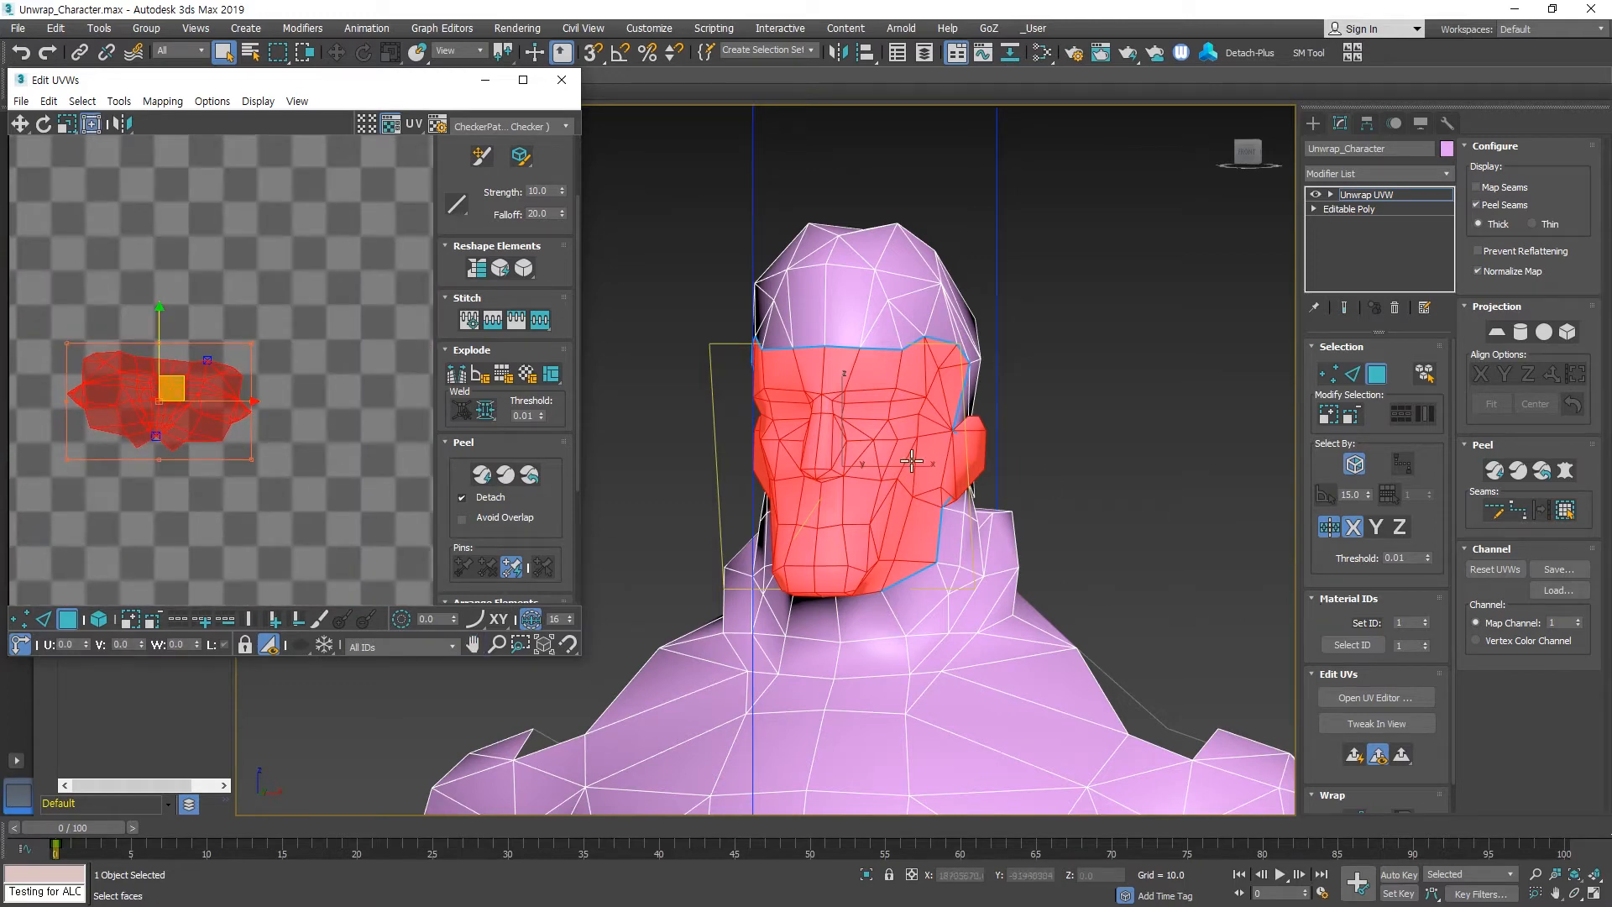
Open Pelt Map for the selected face area and run the pelt simulation to stretch its UVs.
{"action": "scroll", "coordinate": [954, 516], "scroll_direction": "down", "scroll_amount": 4}
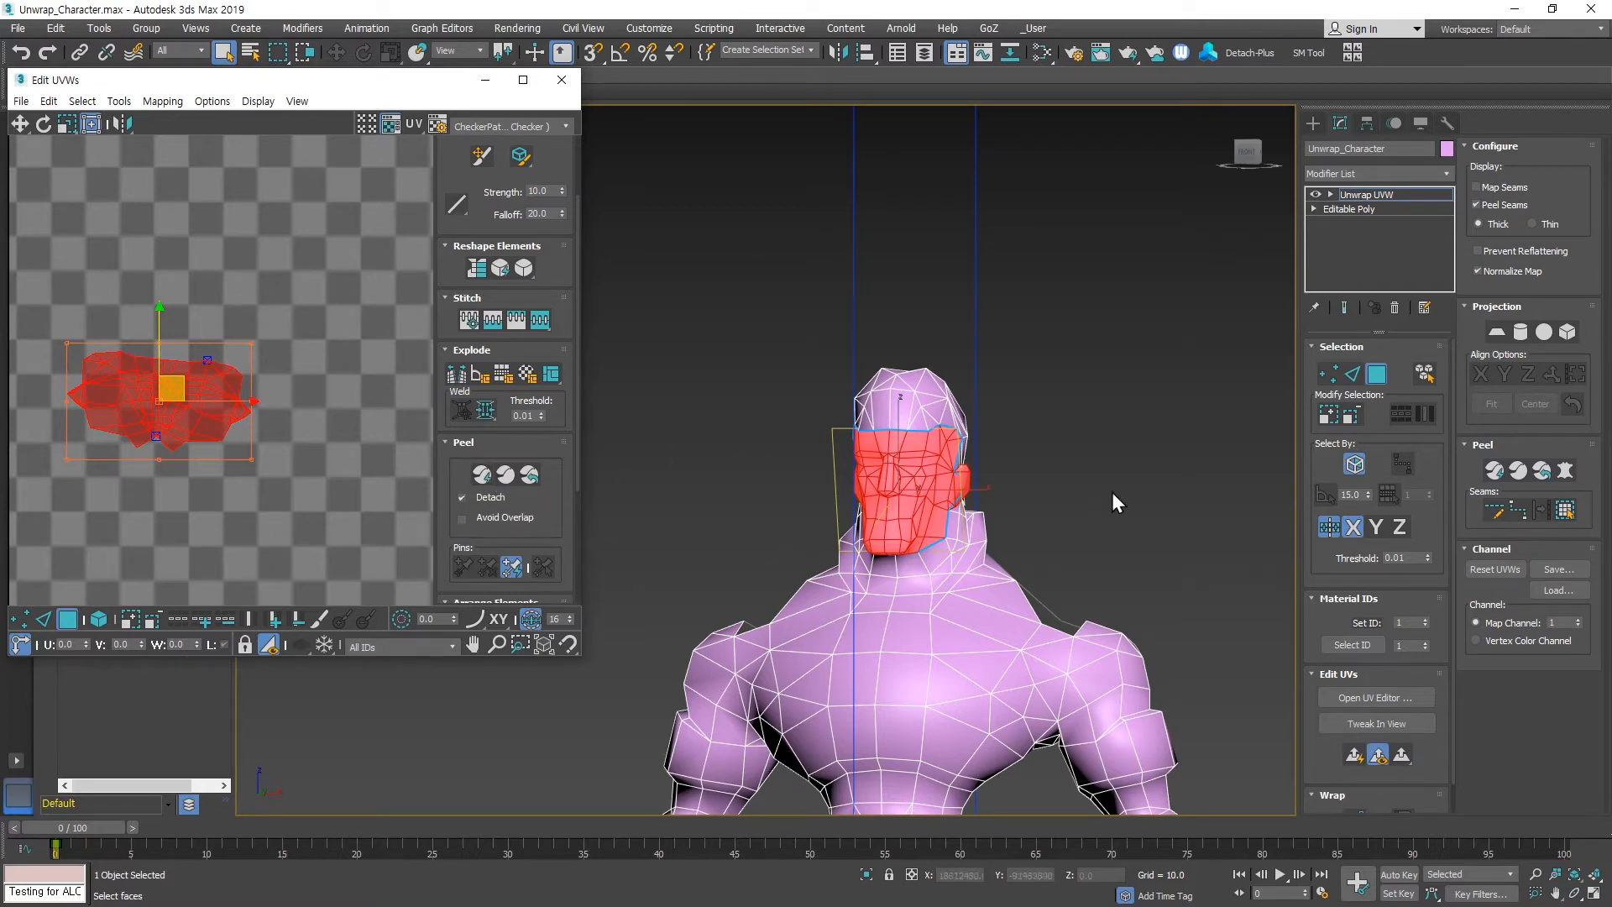
{"action": "left_click", "coordinate": [1566, 471]}
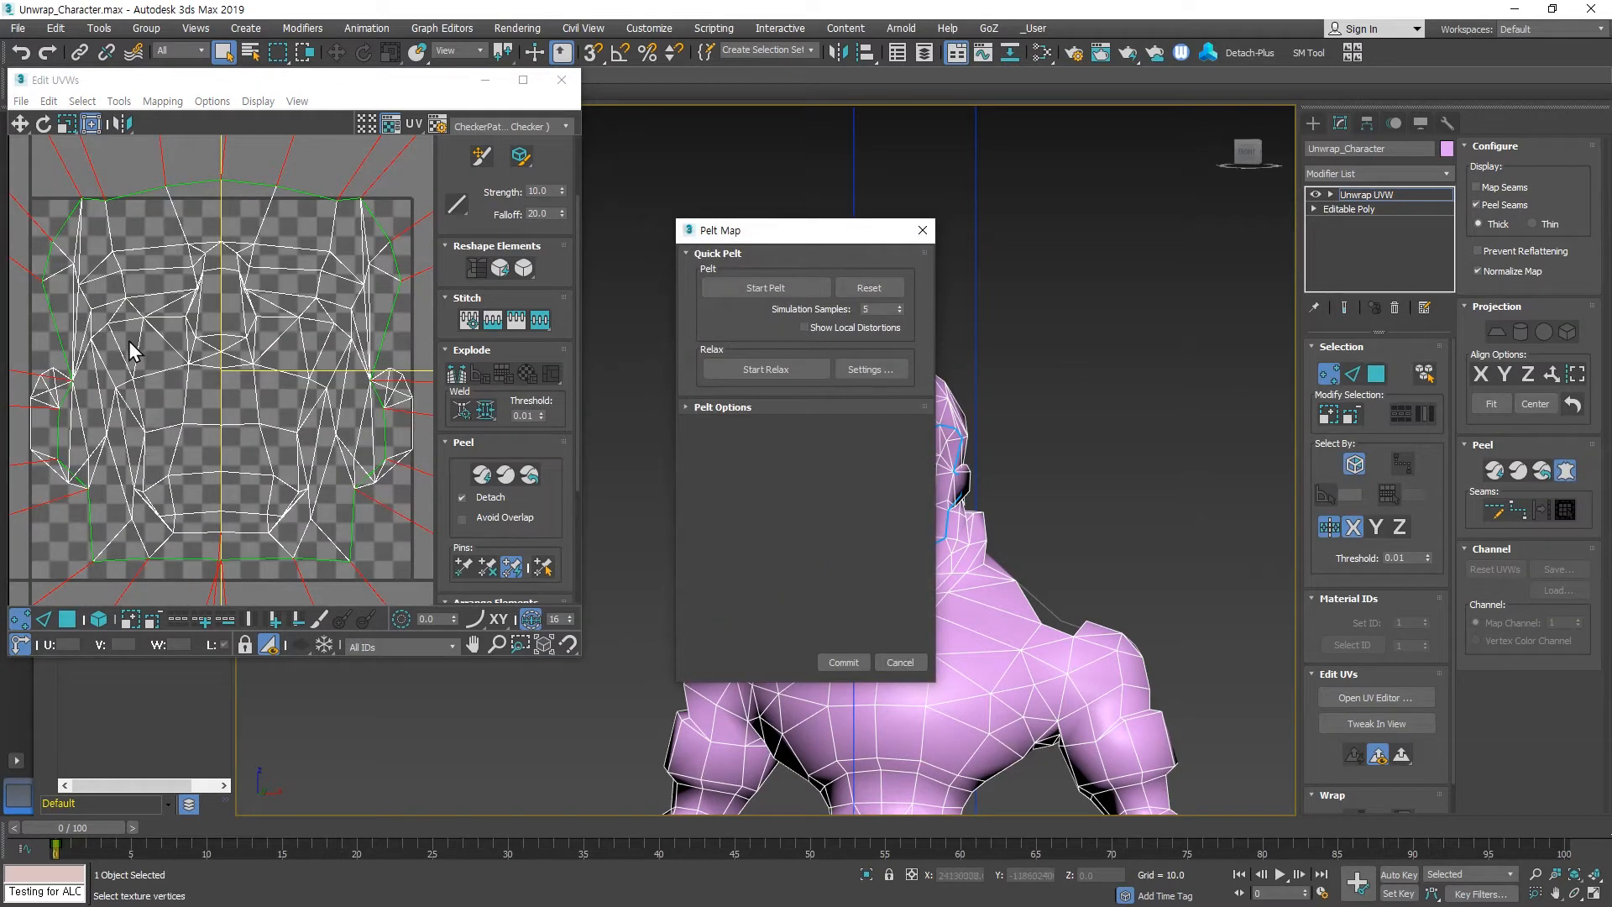
{"action": "scroll", "coordinate": [151, 361], "scroll_direction": "down", "scroll_amount": 5}
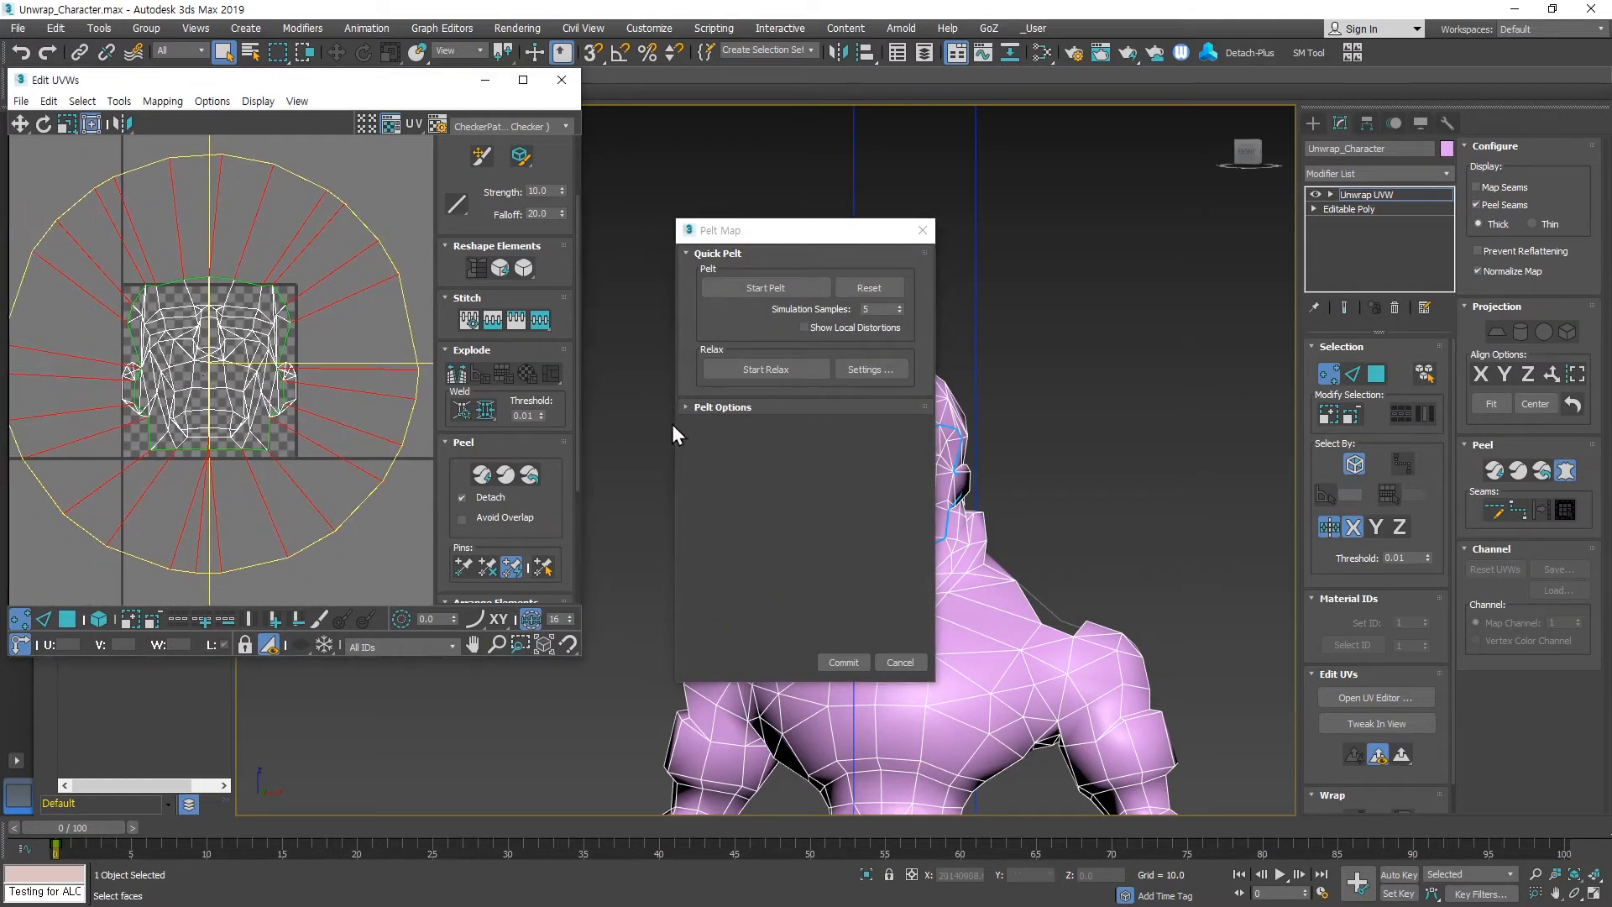
{"action": "left_click", "coordinate": [758, 289]}
{"action": "left_click", "coordinate": [799, 288]}
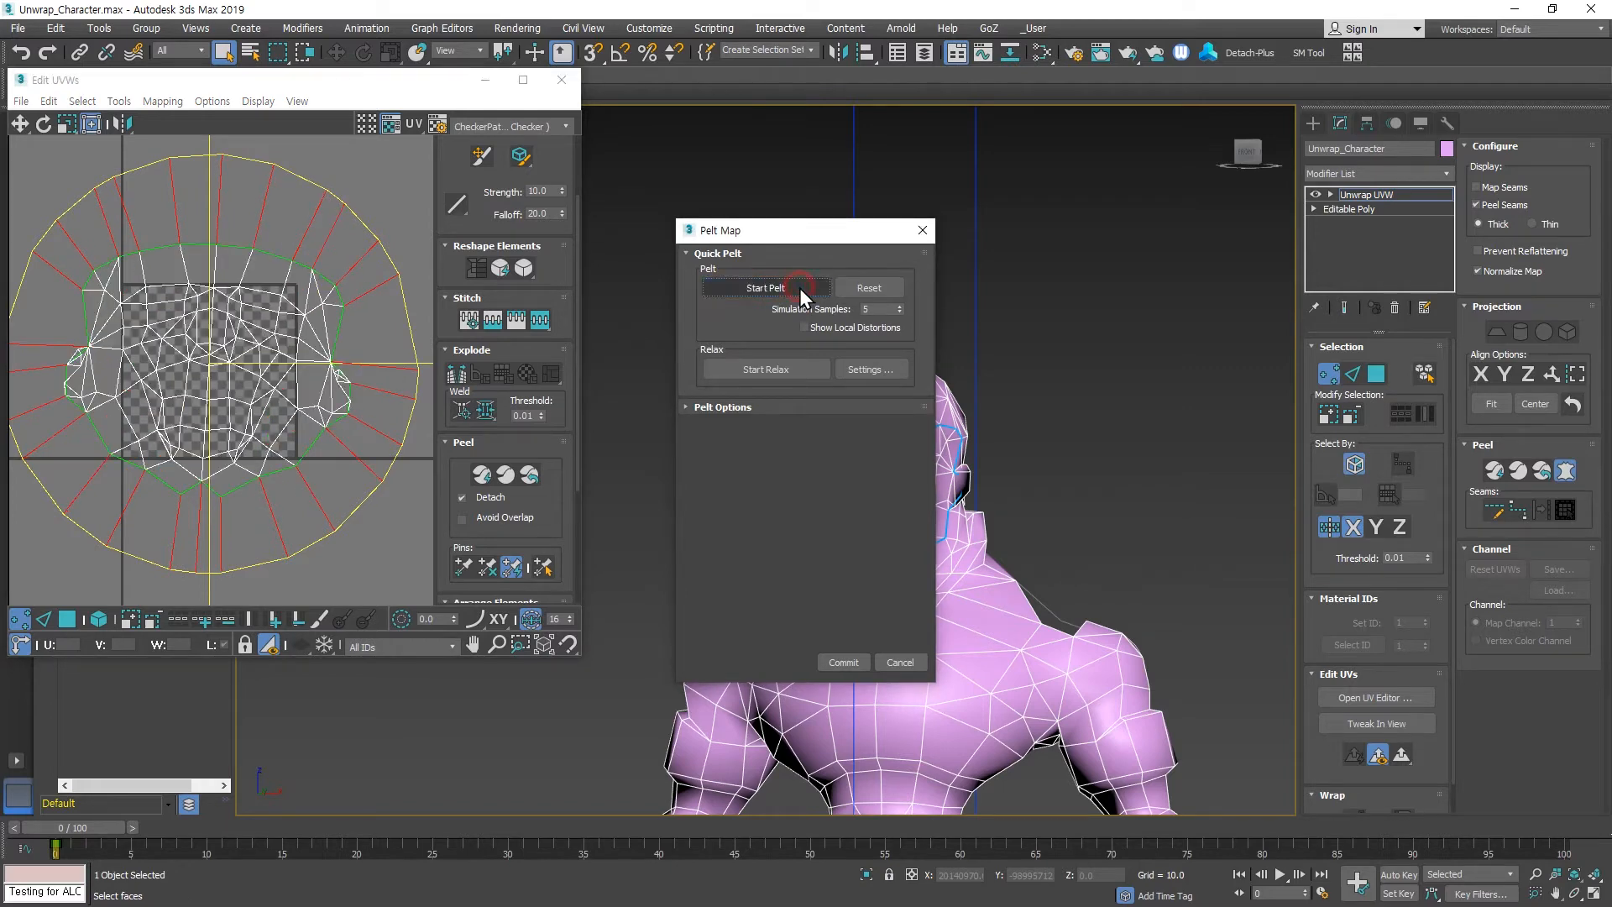
Run Relax on the pelted face UVs in Pelt Map and commit the result.
{"action": "scroll", "coordinate": [203, 226], "scroll_direction": "down", "scroll_amount": 3}
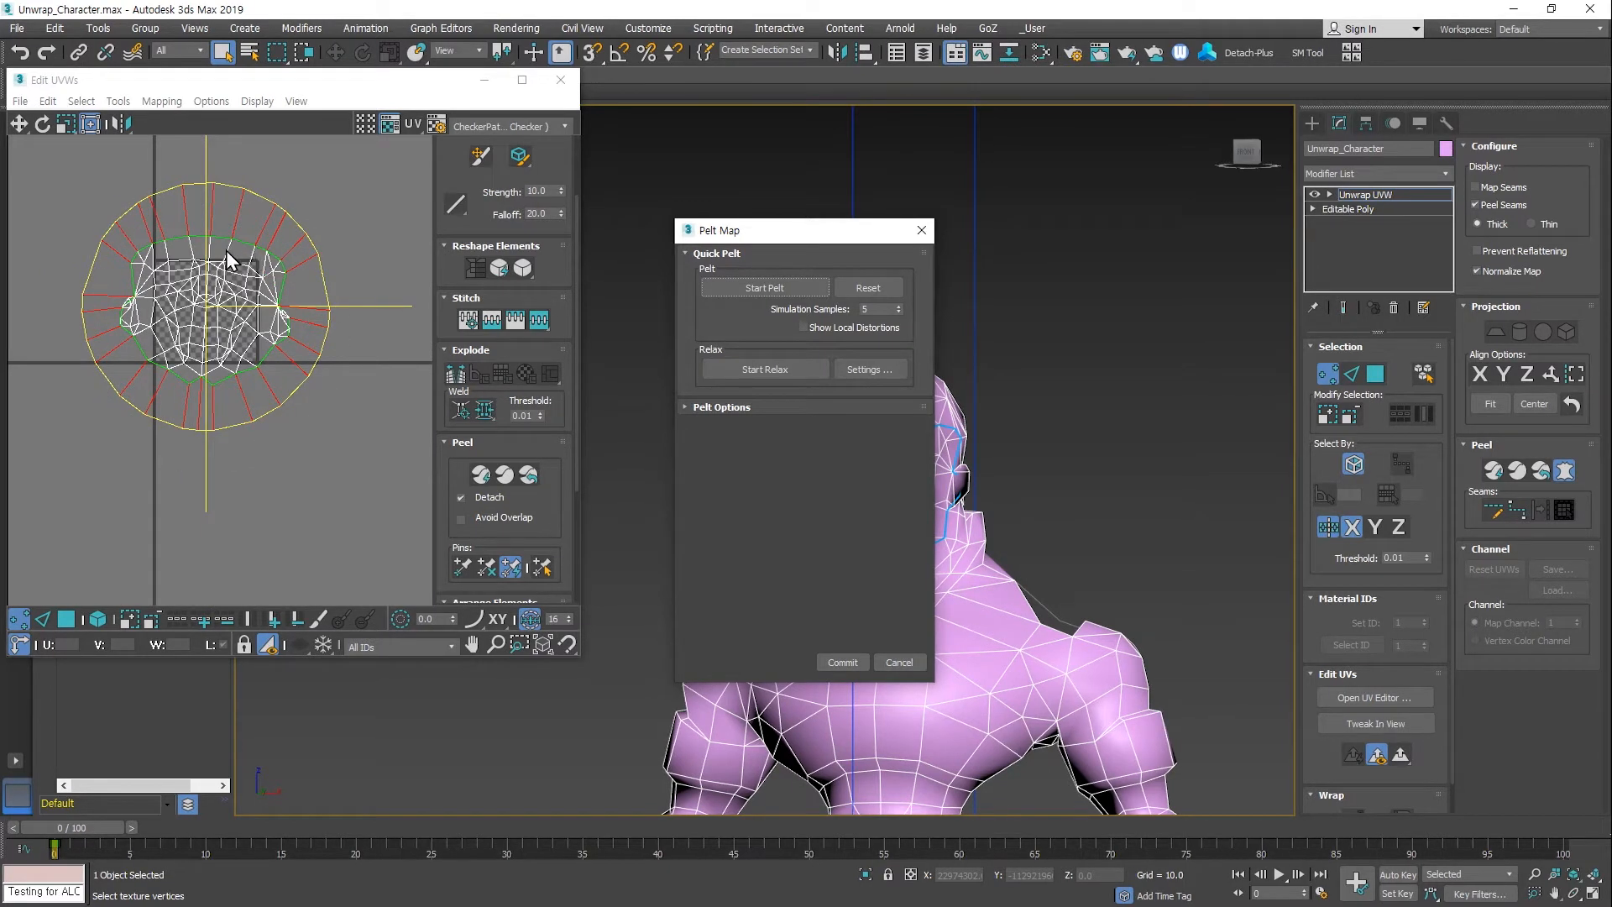
{"action": "scroll", "coordinate": [249, 237], "scroll_direction": "up", "scroll_amount": 2}
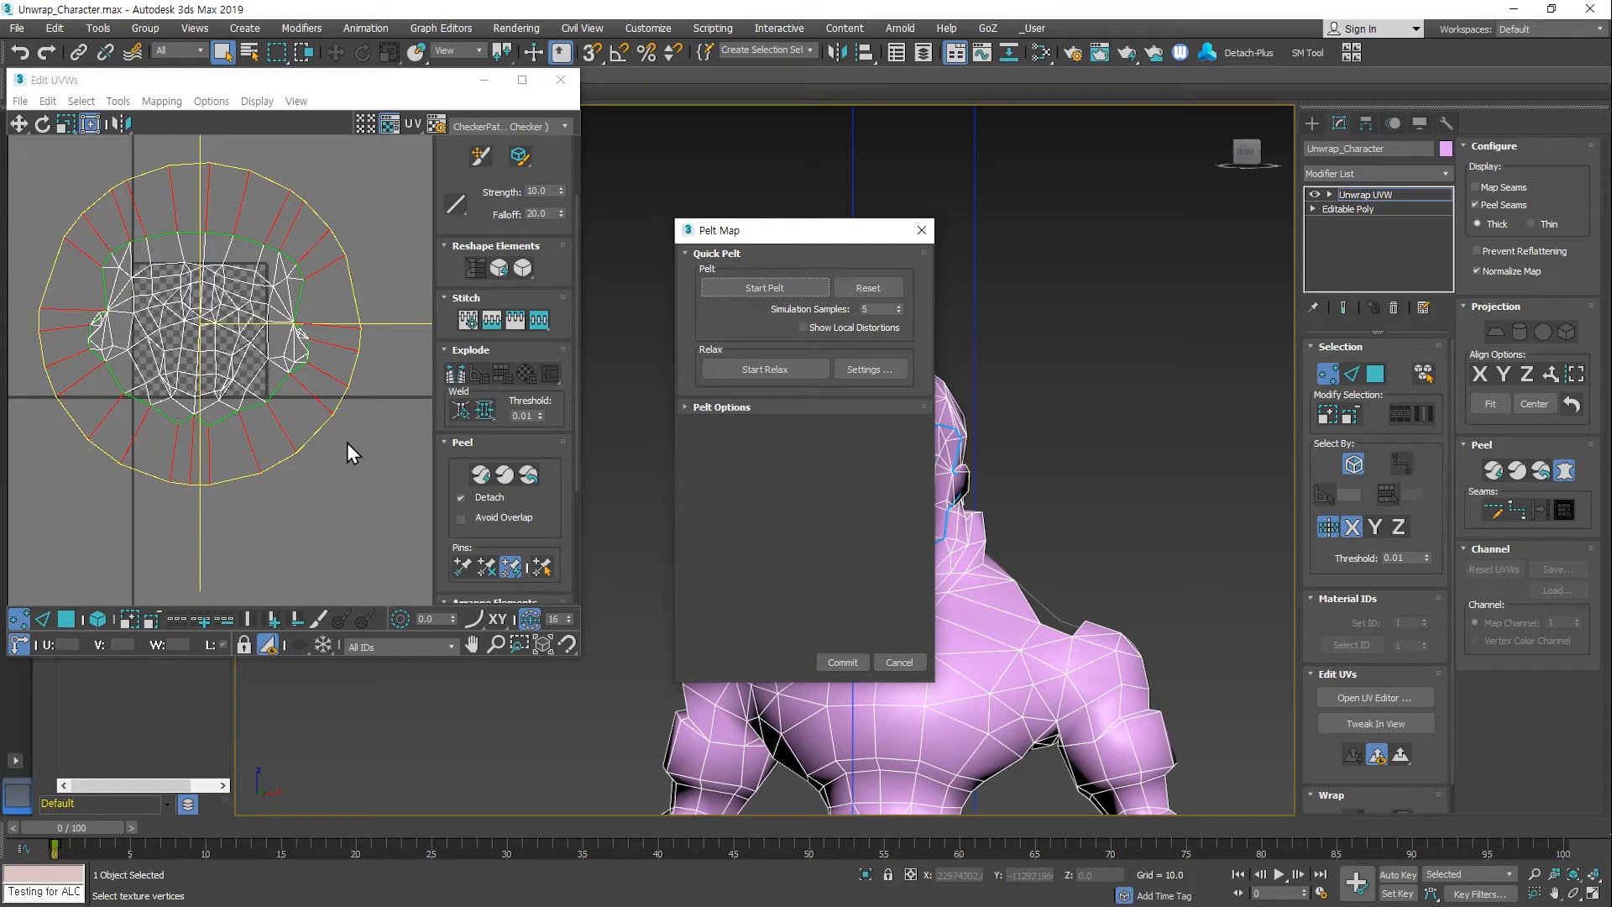
{"action": "scroll", "coordinate": [253, 280], "scroll_direction": "up", "scroll_amount": 3}
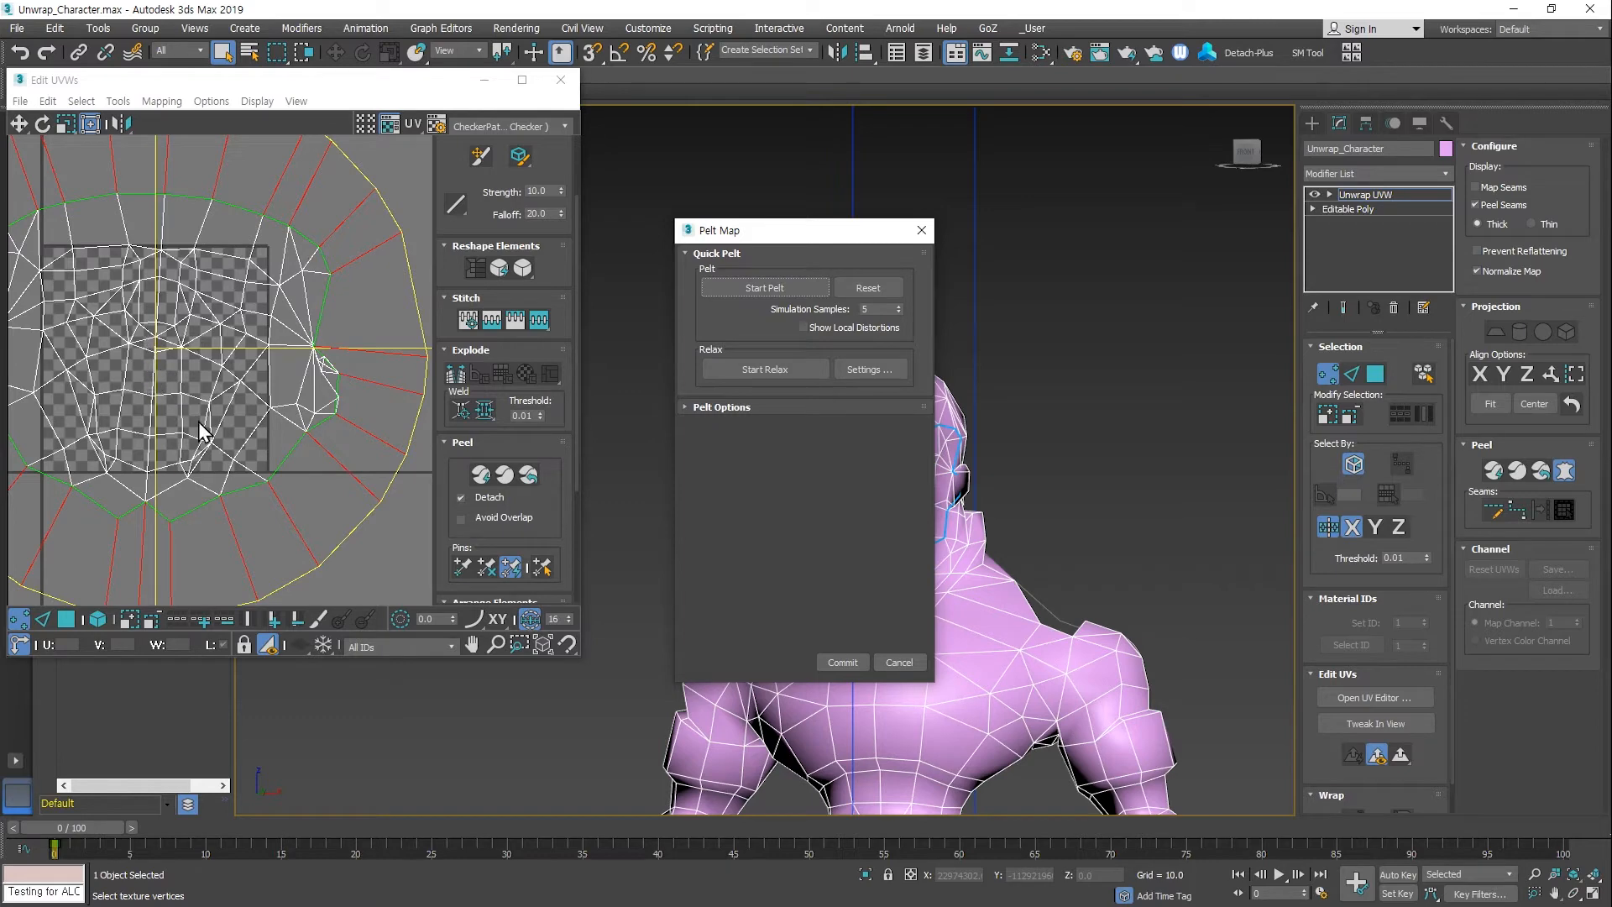
{"action": "scroll", "coordinate": [198, 427], "scroll_direction": "down", "scroll_amount": 3}
{"action": "middle_click_drag", "start_coordinate": [204, 426], "coordinate": [208, 405]}
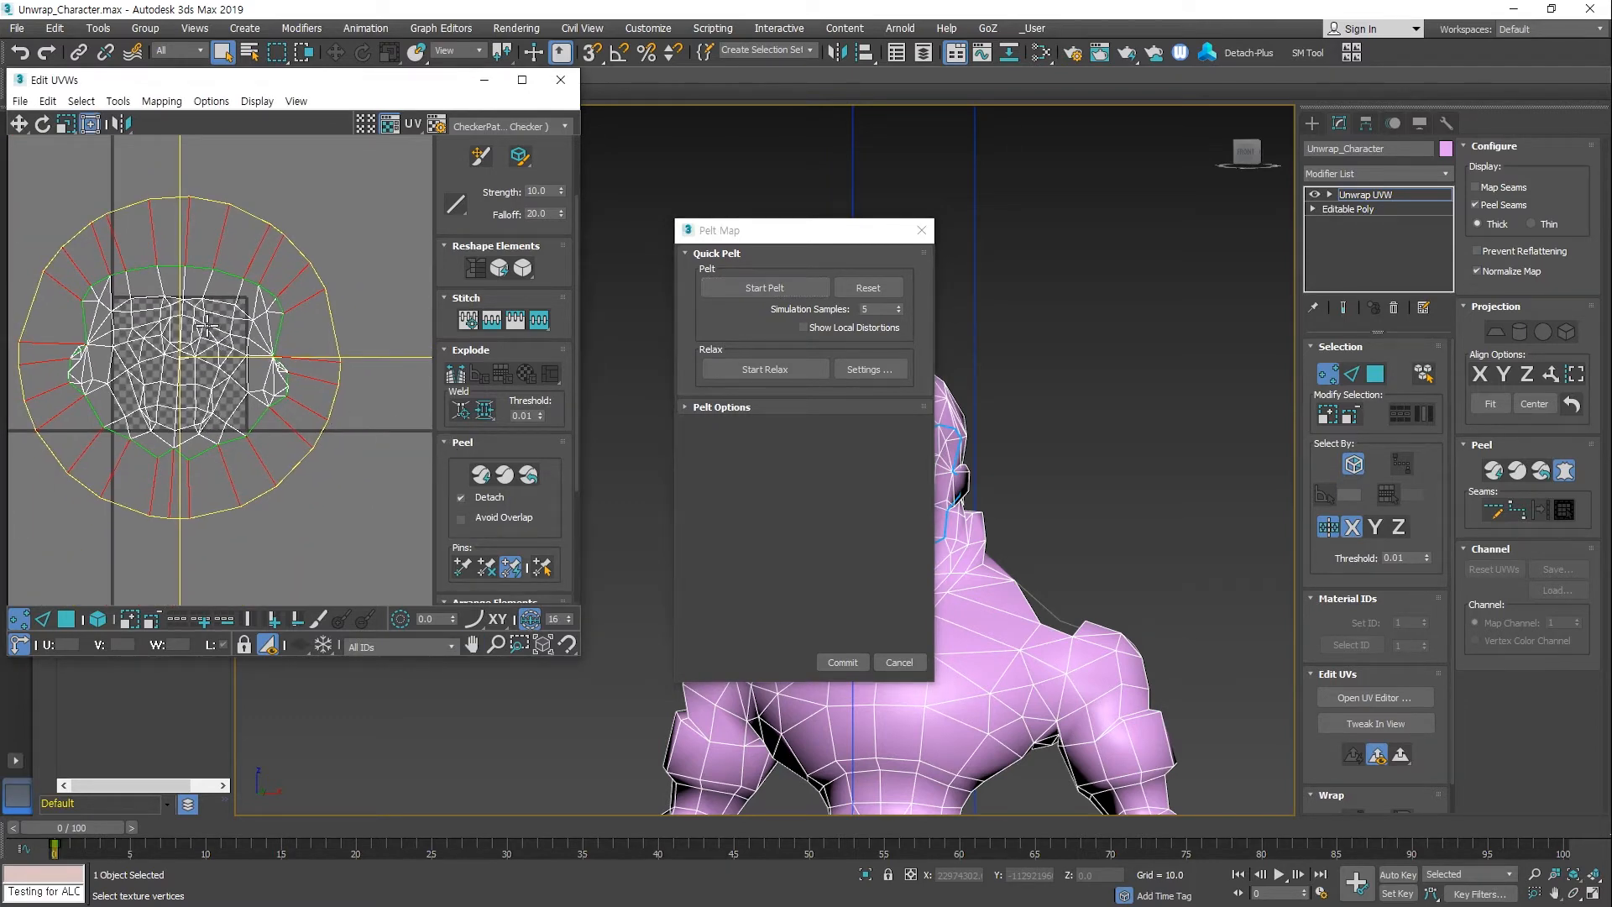
{"action": "scroll", "coordinate": [205, 325], "scroll_direction": "up", "scroll_amount": 3}
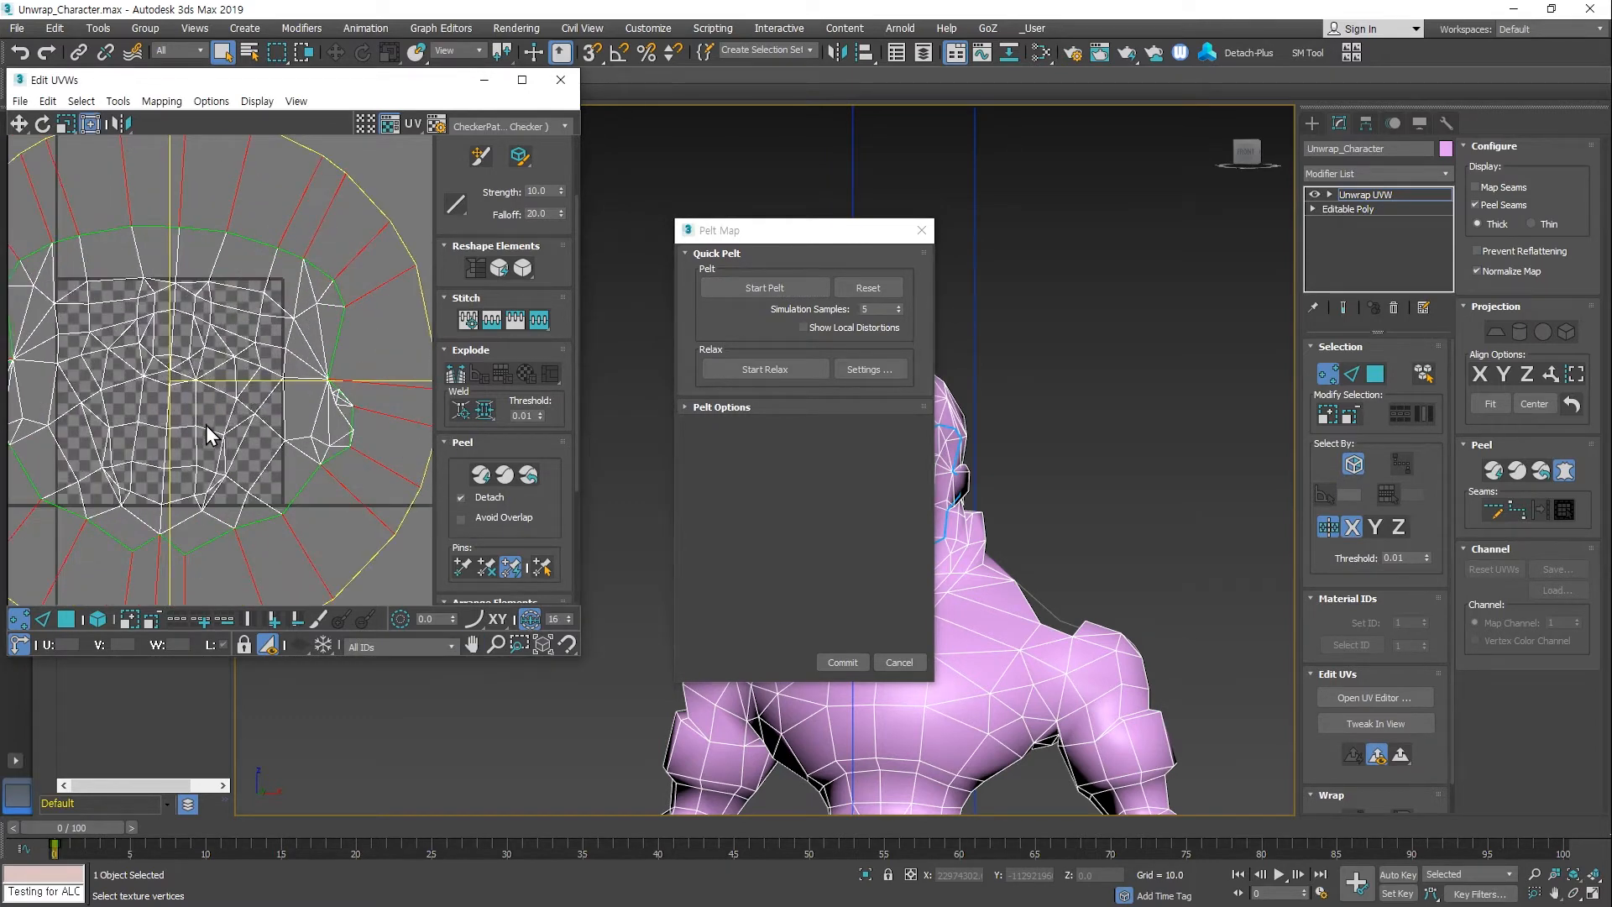
{"action": "scroll", "coordinate": [205, 425], "scroll_direction": "down", "scroll_amount": 3}
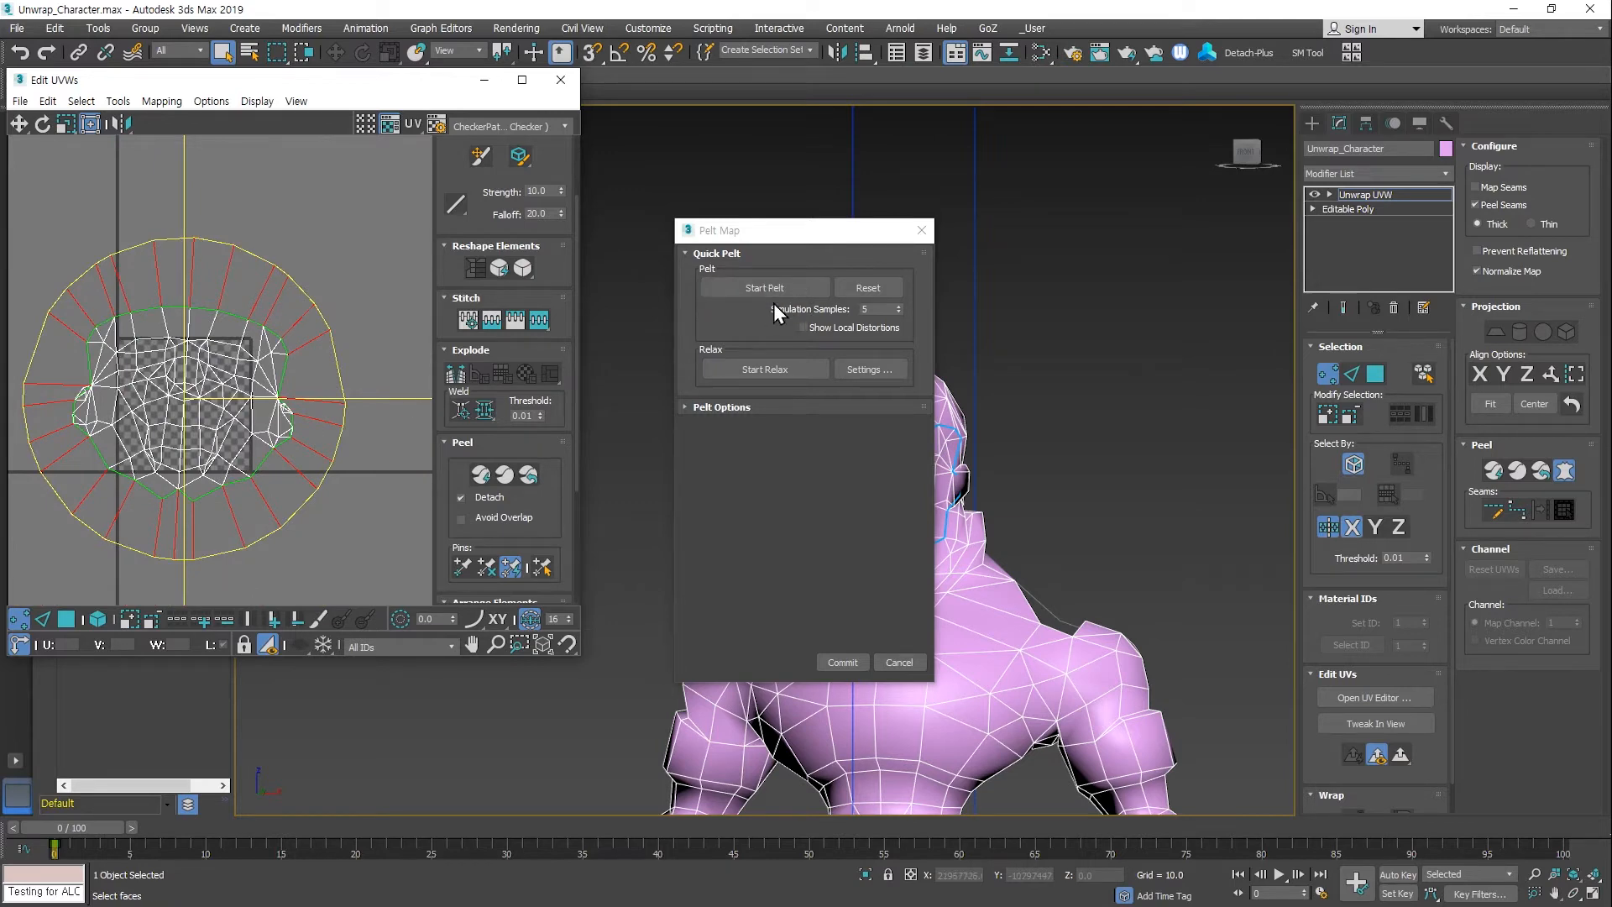
{"action": "left_click", "coordinate": [773, 371]}
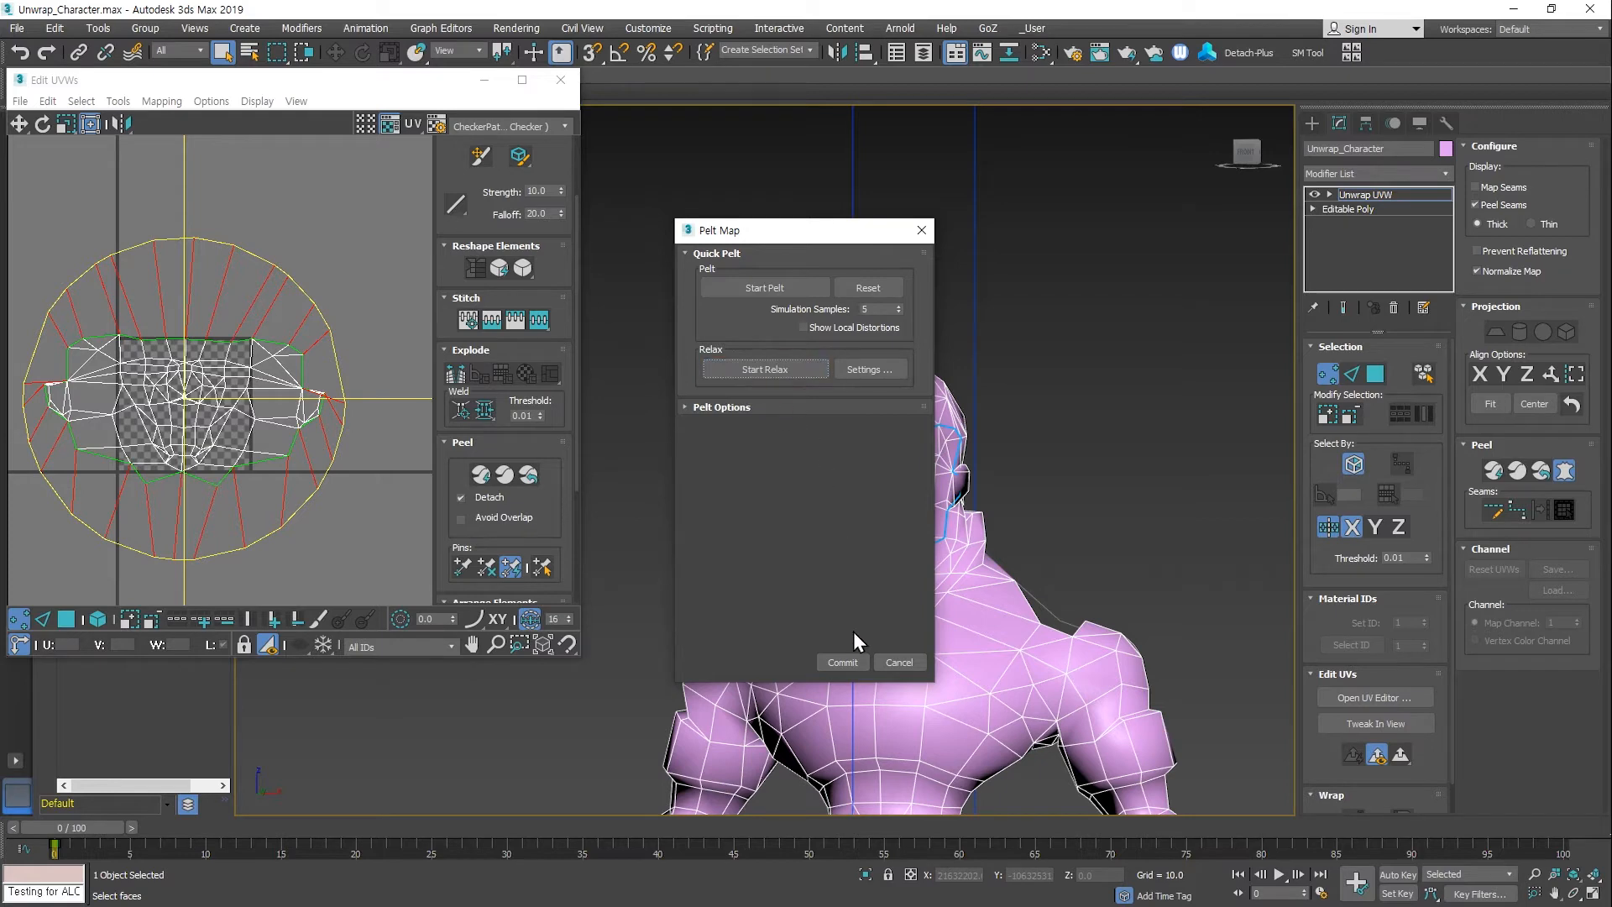
{"action": "left_click", "coordinate": [846, 662]}
Review the committed face UV shell in the UV editor and clear the face selection.
{"action": "scroll", "coordinate": [137, 403], "scroll_direction": "up", "scroll_amount": 8}
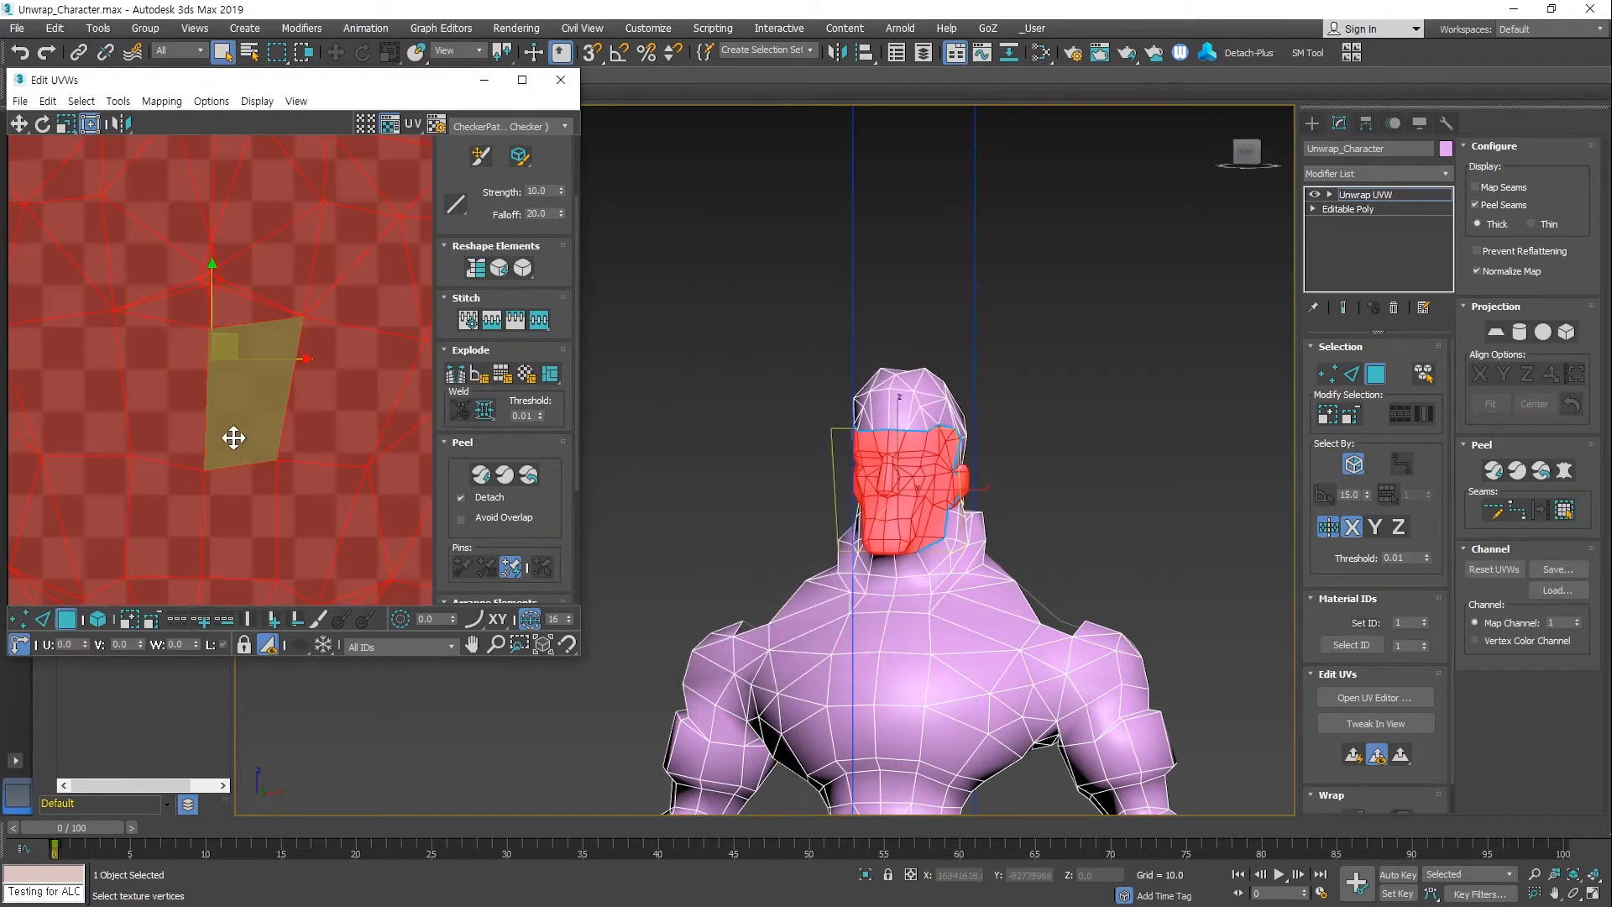
{"action": "scroll", "coordinate": [216, 363], "scroll_direction": "down", "scroll_amount": 3}
{"action": "scroll", "coordinate": [214, 309], "scroll_direction": "up", "scroll_amount": 3}
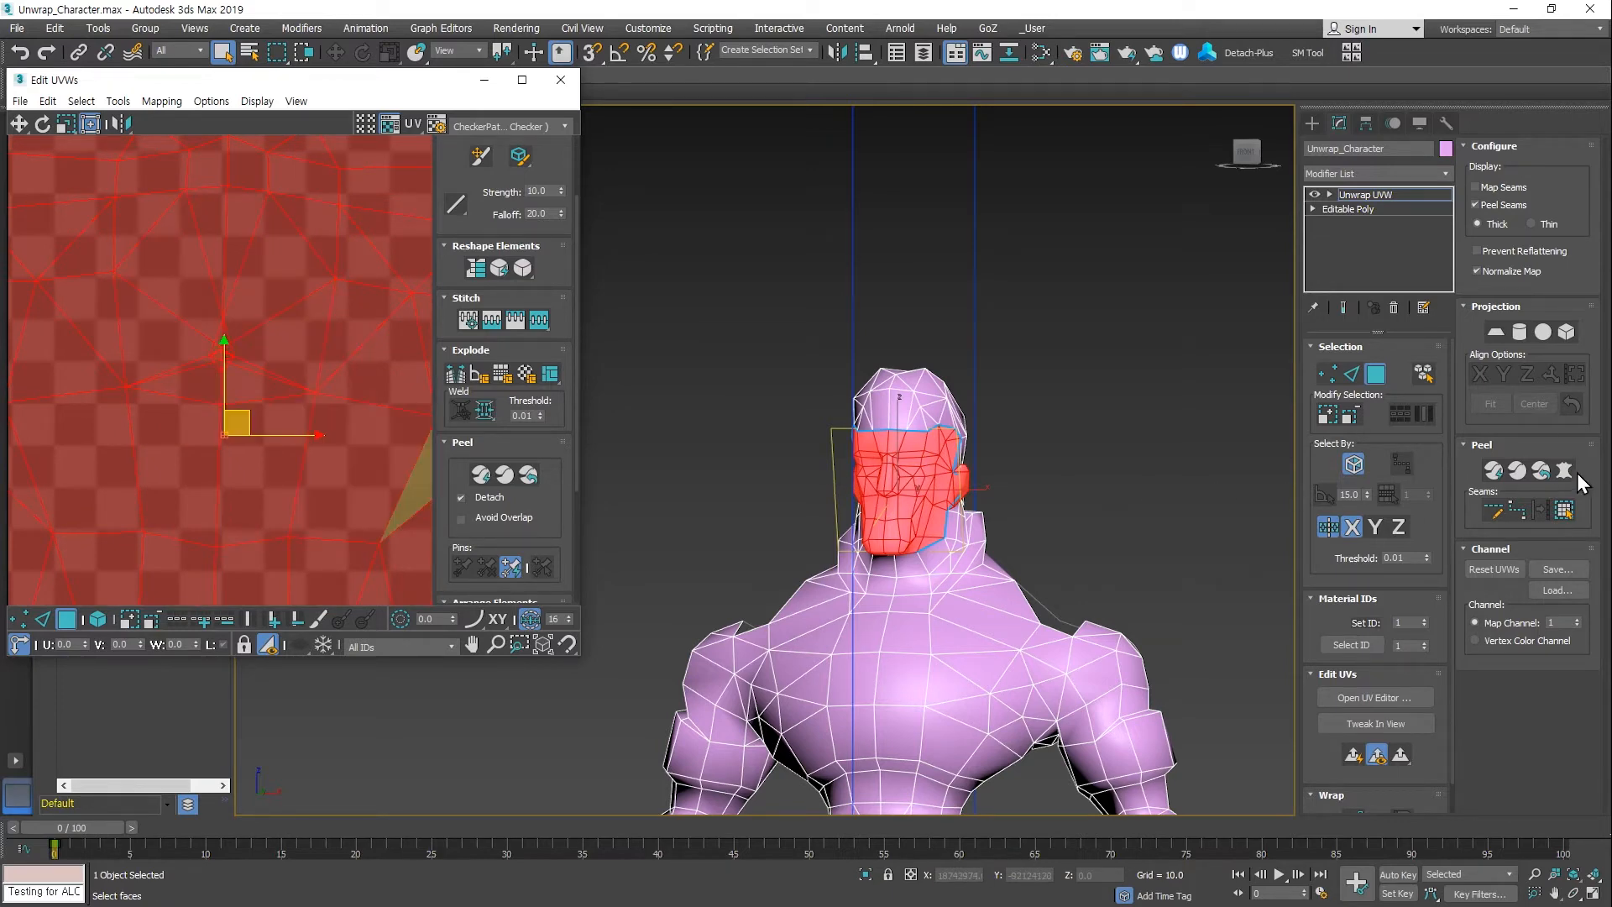
{"action": "left_click", "coordinate": [481, 475]}
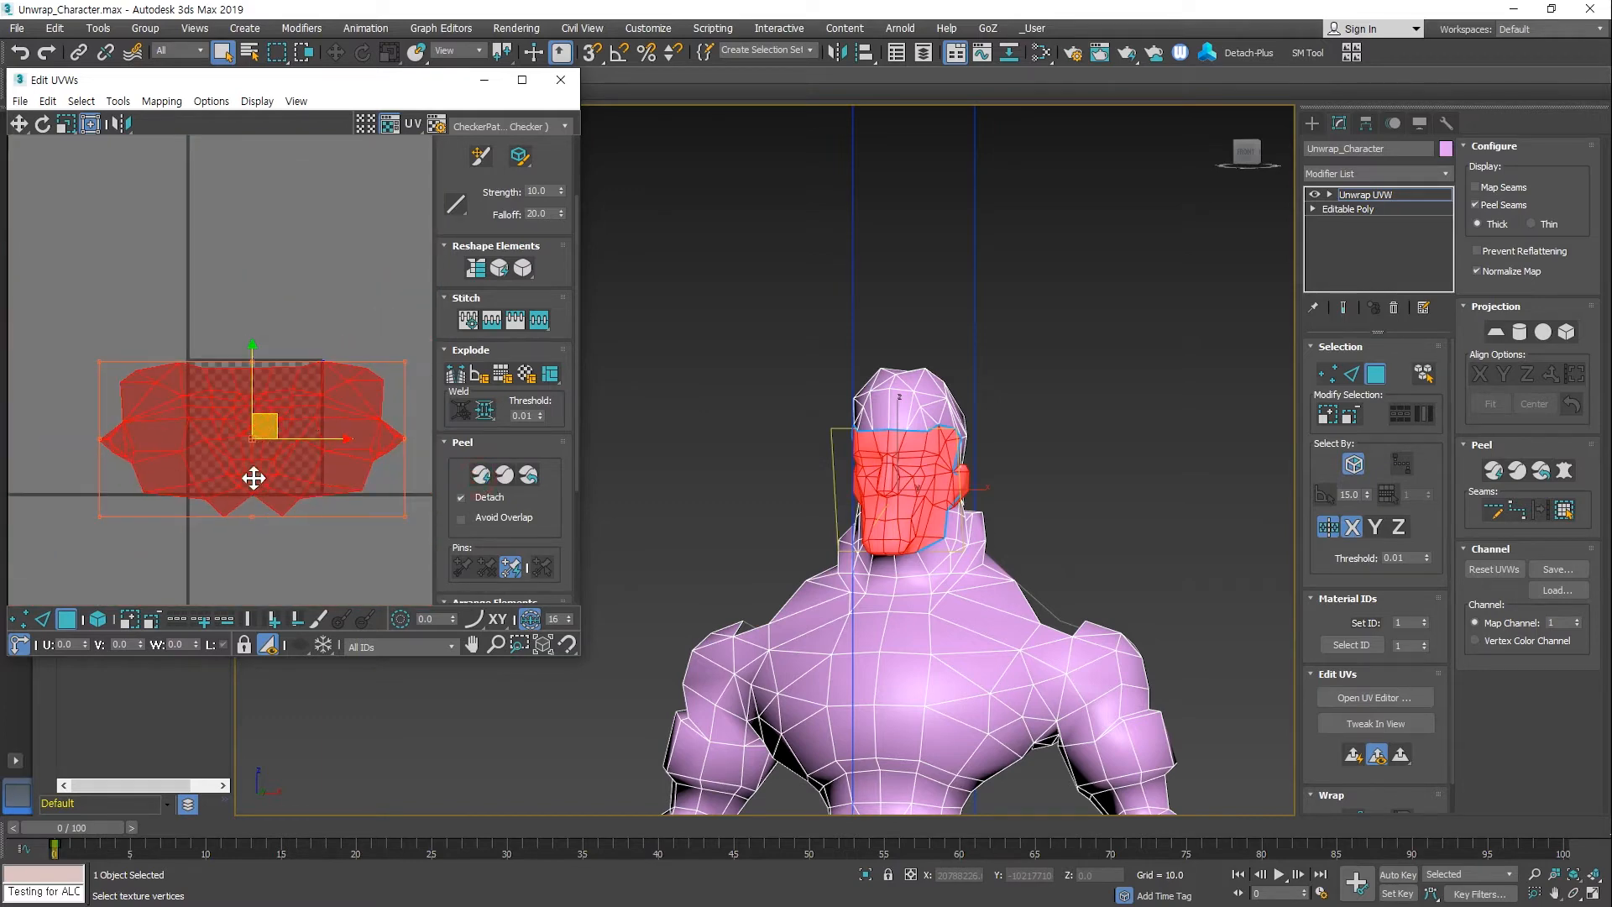
{"action": "middle_click_drag", "start_coordinate": [360, 532], "coordinate": [311, 434]}
{"action": "left_click", "coordinate": [304, 475]}
{"action": "scroll", "coordinate": [940, 509], "scroll_direction": "down", "scroll_amount": 3}
Mark a point-to-point peel seam around the shoulder joint, from the shoulder down through the armpit.
{"action": "middle_click_drag", "start_coordinate": [918, 546], "coordinate": [1036, 616], "text": "alt"}
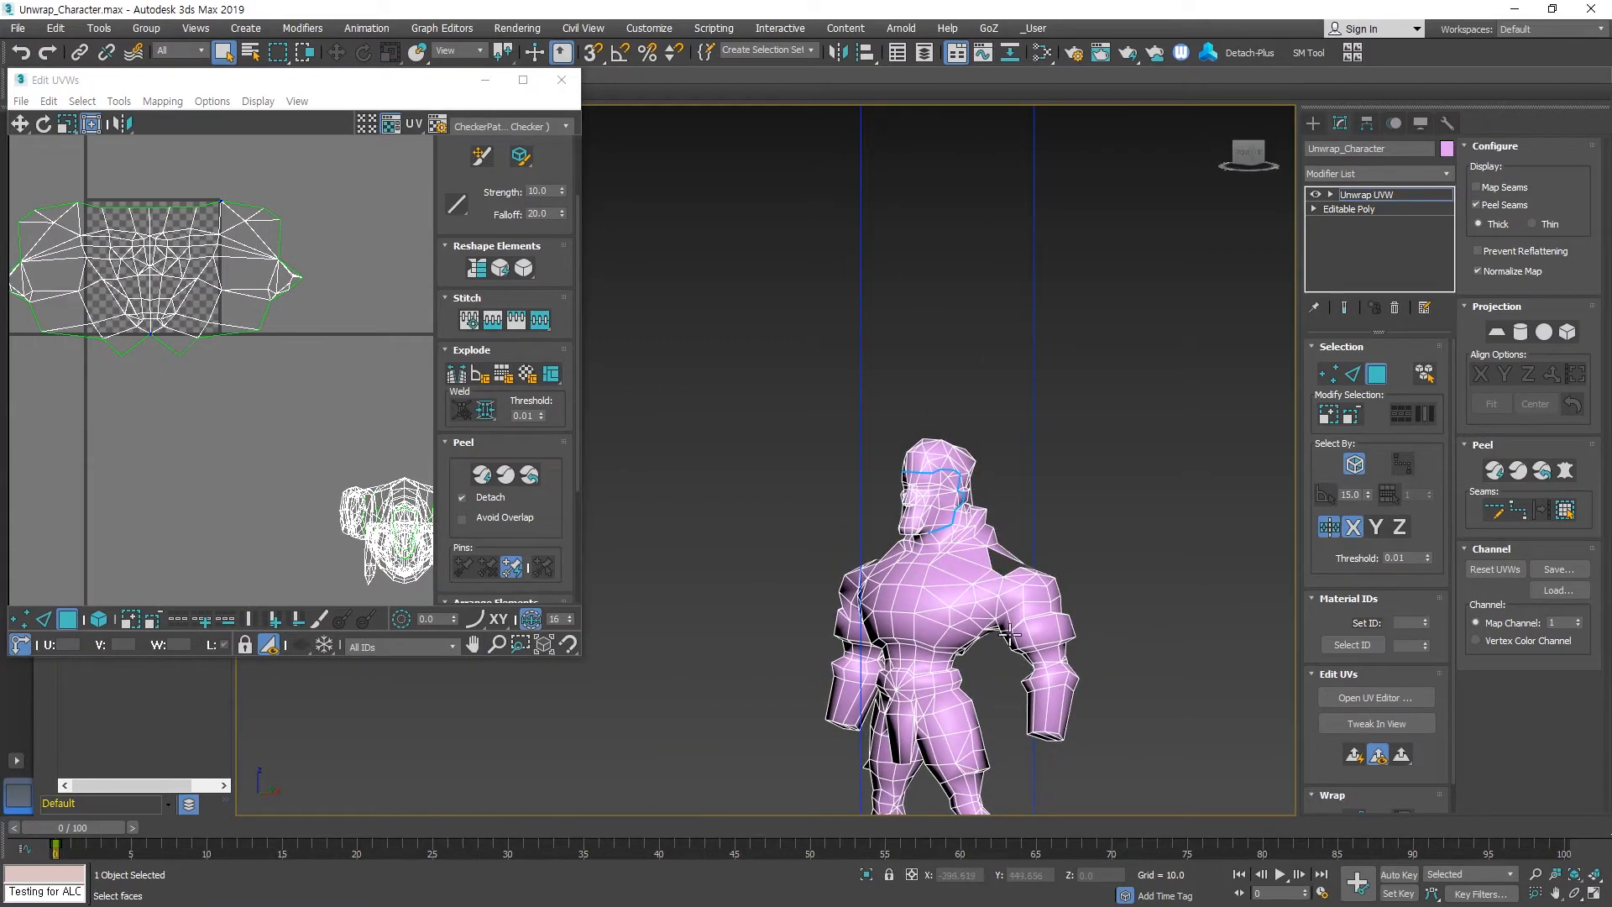
{"action": "left_click", "coordinate": [1518, 507]}
{"action": "scroll", "coordinate": [915, 629], "scroll_direction": "up", "scroll_amount": 5}
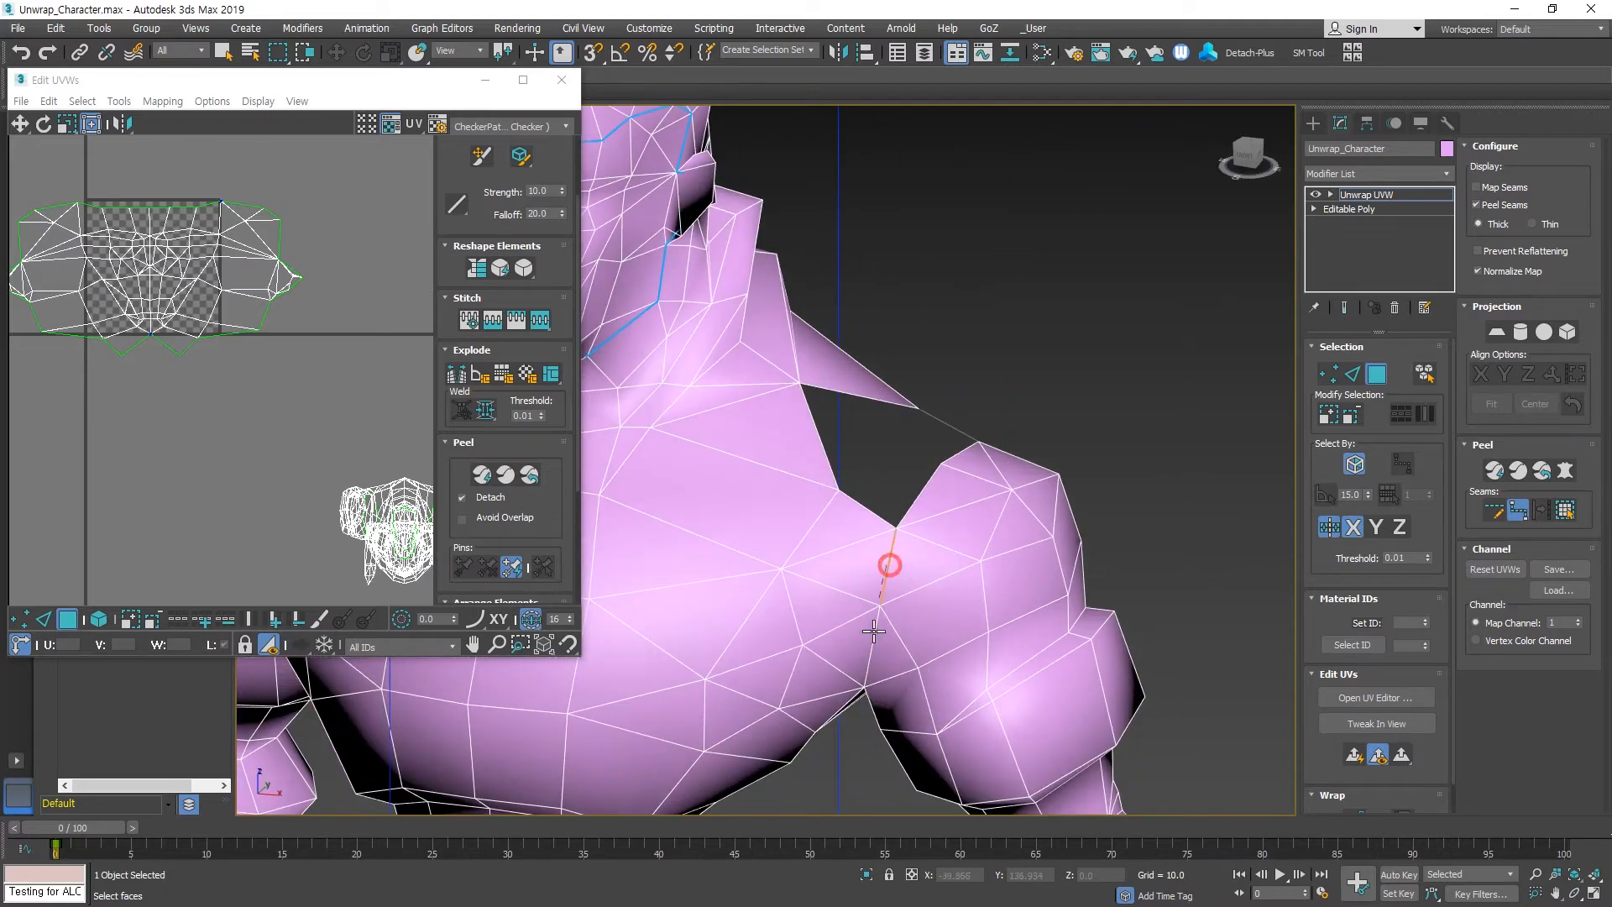
{"action": "middle_click_drag", "start_coordinate": [887, 564], "coordinate": [920, 638], "text": "alt"}
{"action": "left_click", "coordinate": [873, 647]}
{"action": "scroll", "coordinate": [863, 735], "scroll_direction": "up", "scroll_amount": 4}
{"action": "left_click", "coordinate": [860, 728]}
{"action": "scroll", "coordinate": [860, 729], "scroll_direction": "down", "scroll_amount": 6}
{"action": "scroll", "coordinate": [894, 591], "scroll_direction": "up", "scroll_amount": 2}
{"action": "scroll", "coordinate": [907, 646], "scroll_direction": "up", "scroll_amount": 4}
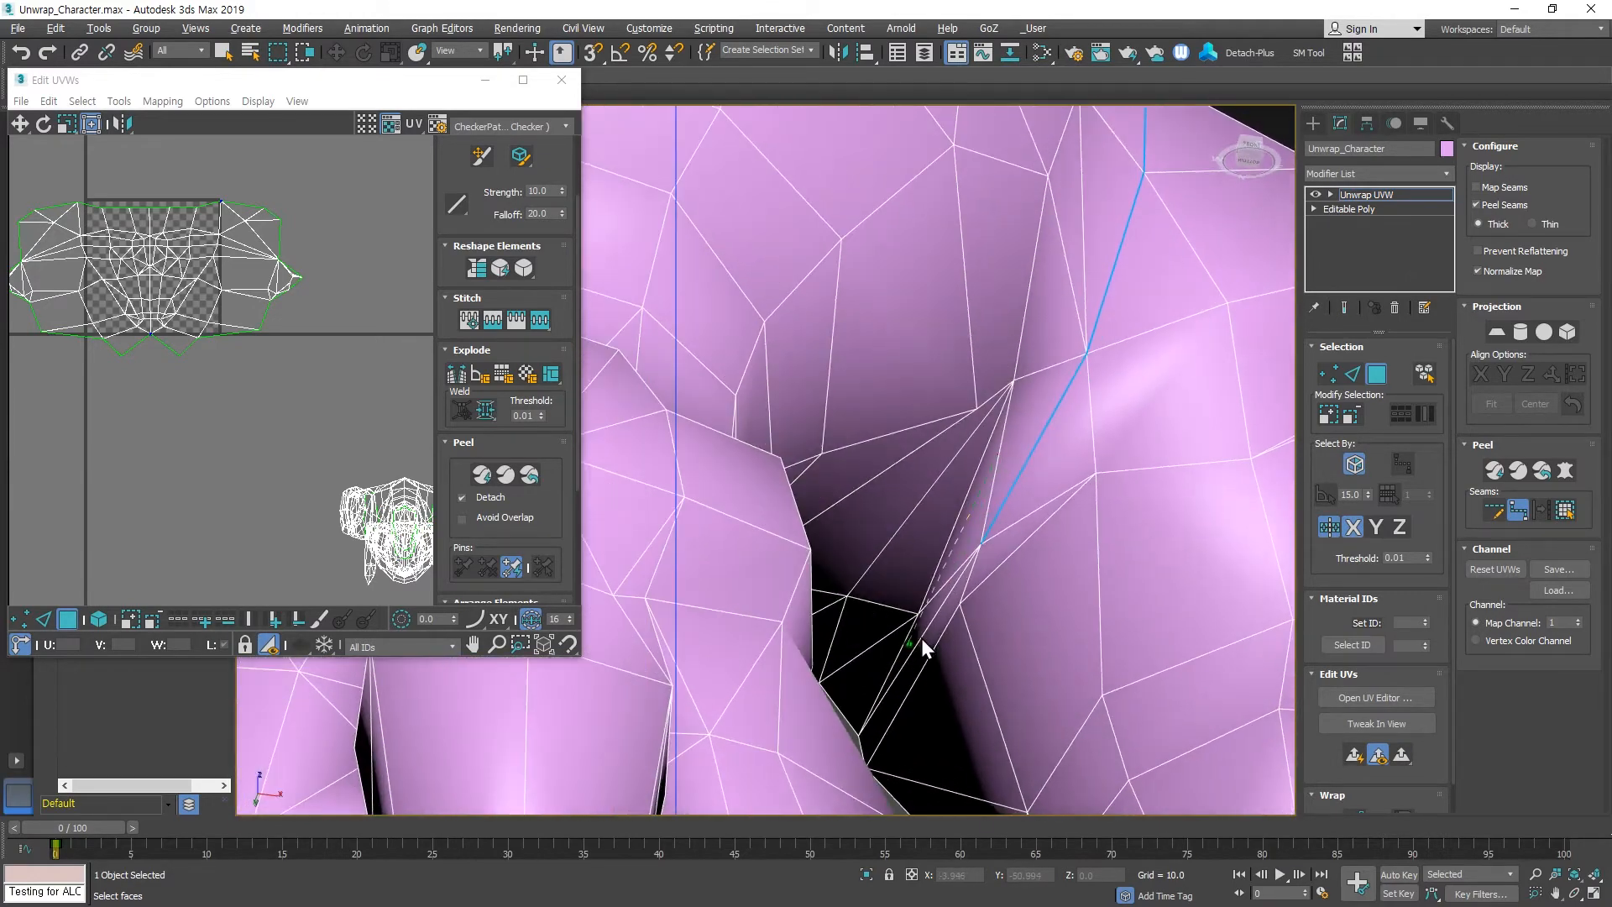
{"action": "left_click", "coordinate": [871, 685]}
{"action": "mouse_move", "coordinate": [871, 685]}
{"action": "middle_mouse_down", "text": "alt"}
{"action": "mouse_move", "coordinate": [999, 667]}
{"action": "mouse_move", "coordinate": [1071, 719]}
{"action": "mouse_move", "coordinate": [1046, 736]}
{"action": "mouse_move", "coordinate": [1110, 699]}
{"action": "mouse_move", "coordinate": [1093, 727]}
{"action": "middle_mouse_up", "text": "alt"}
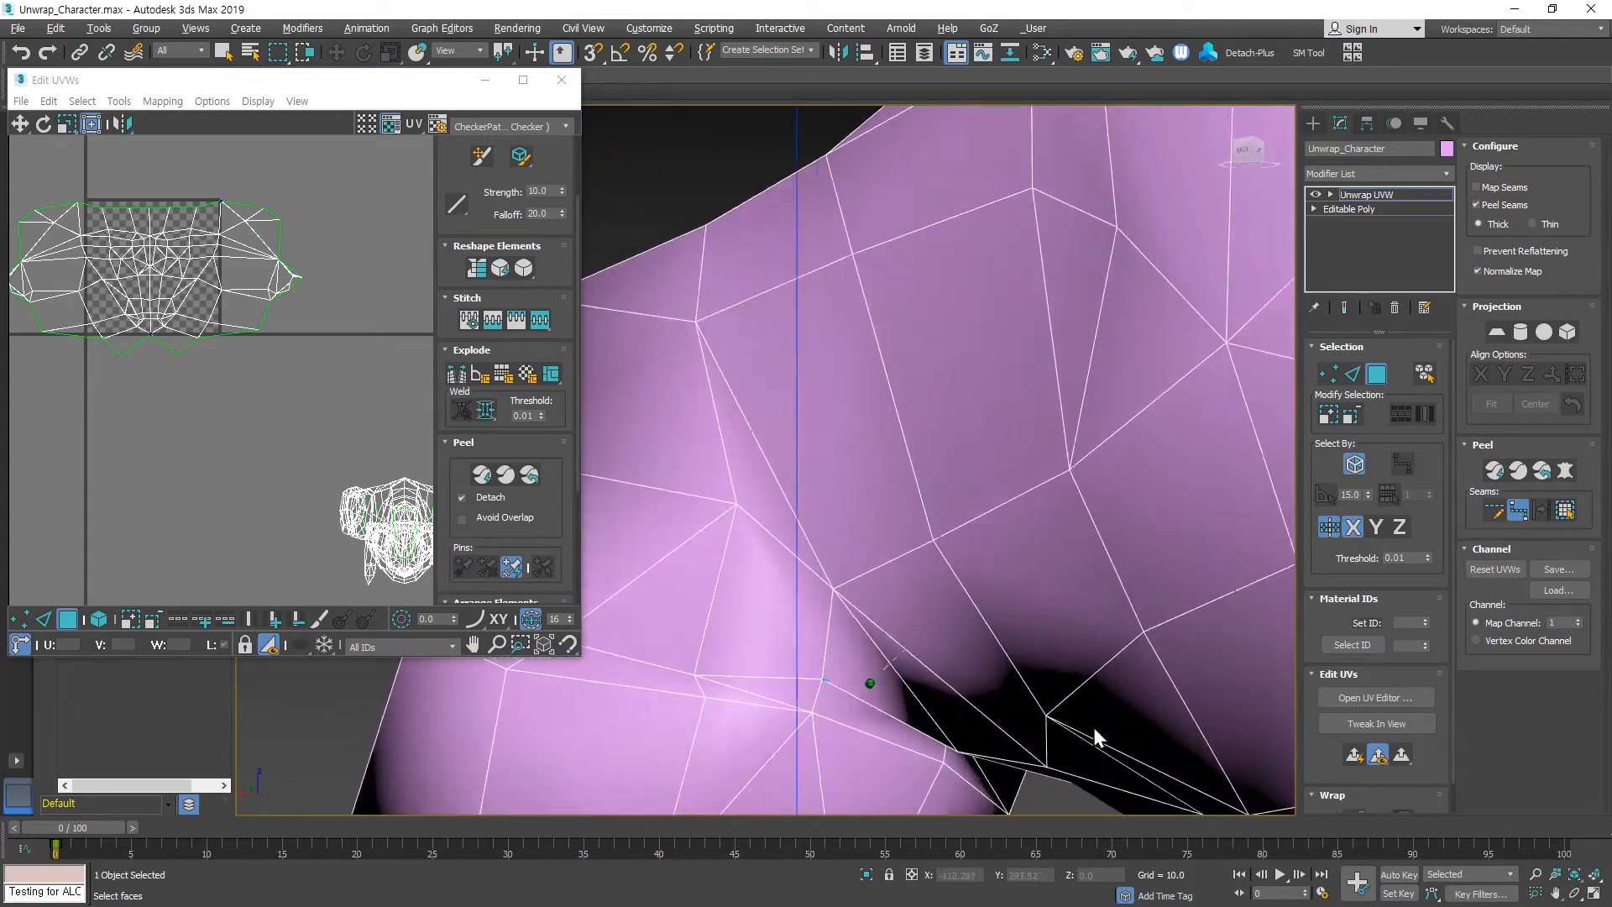
{"action": "mouse_move", "coordinate": [968, 761]}
{"action": "middle_mouse_down", "text": "alt"}
{"action": "mouse_move", "coordinate": [904, 649]}
{"action": "mouse_move", "coordinate": [959, 712]}
{"action": "mouse_move", "coordinate": [909, 534]}
{"action": "middle_mouse_up", "text": "alt"}
{"action": "scroll", "coordinate": [908, 534], "scroll_direction": "up", "scroll_amount": 2}
{"action": "left_click", "coordinate": [948, 603]}
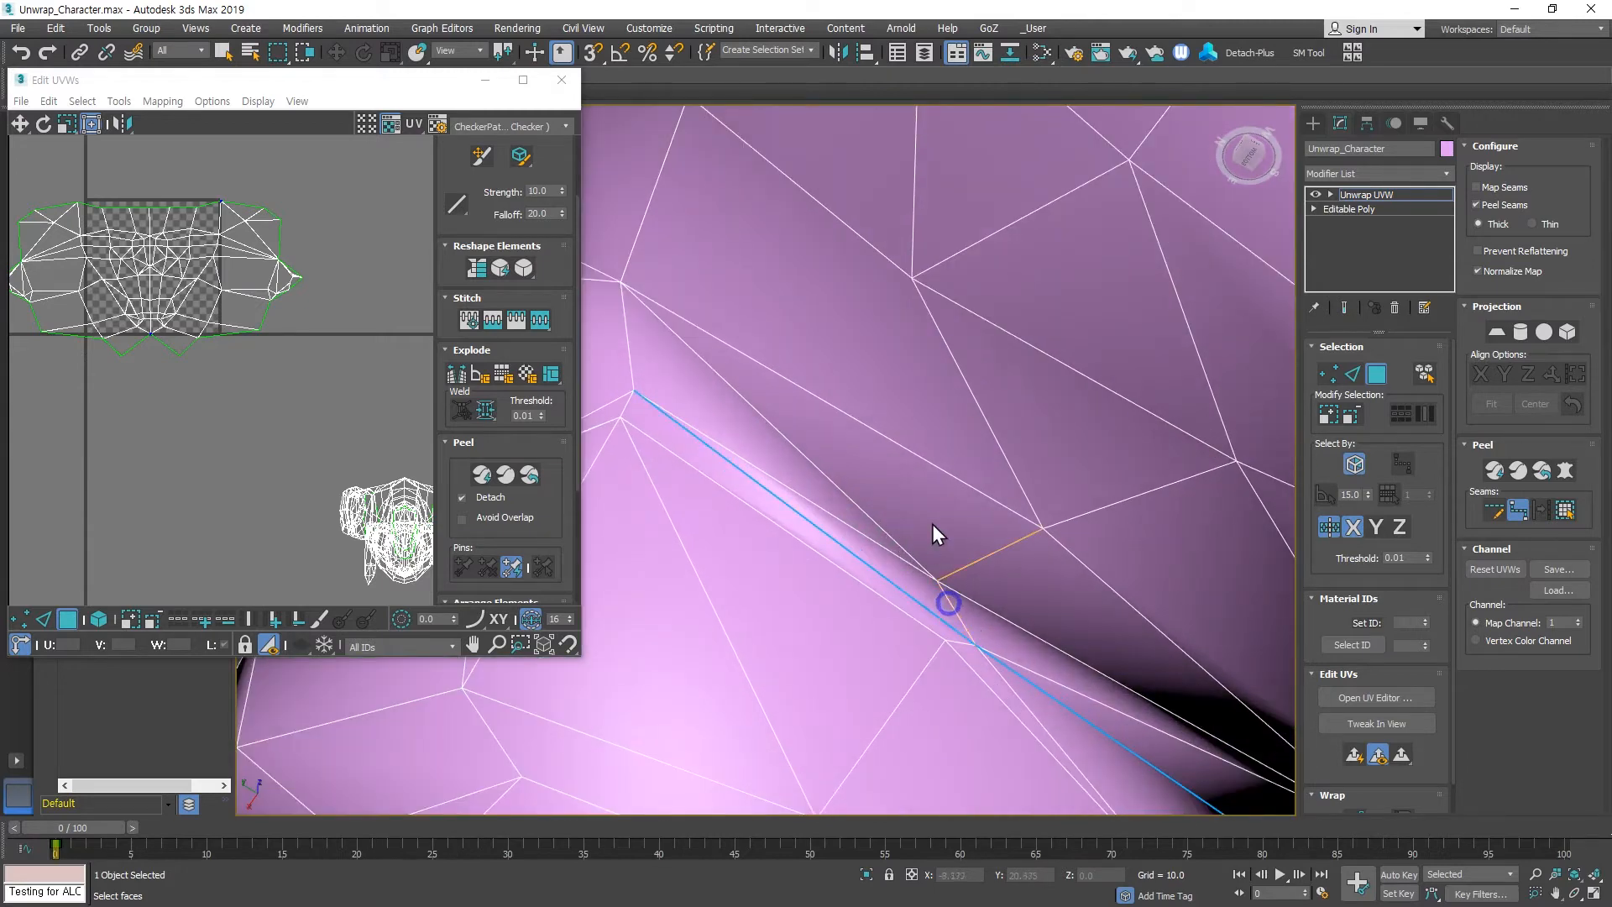
Switch to Edit Seams, remove the stray seam edge beside the armpit, and add the correct edges to continue the shoulder seam.
{"action": "left_click", "coordinate": [1493, 502]}
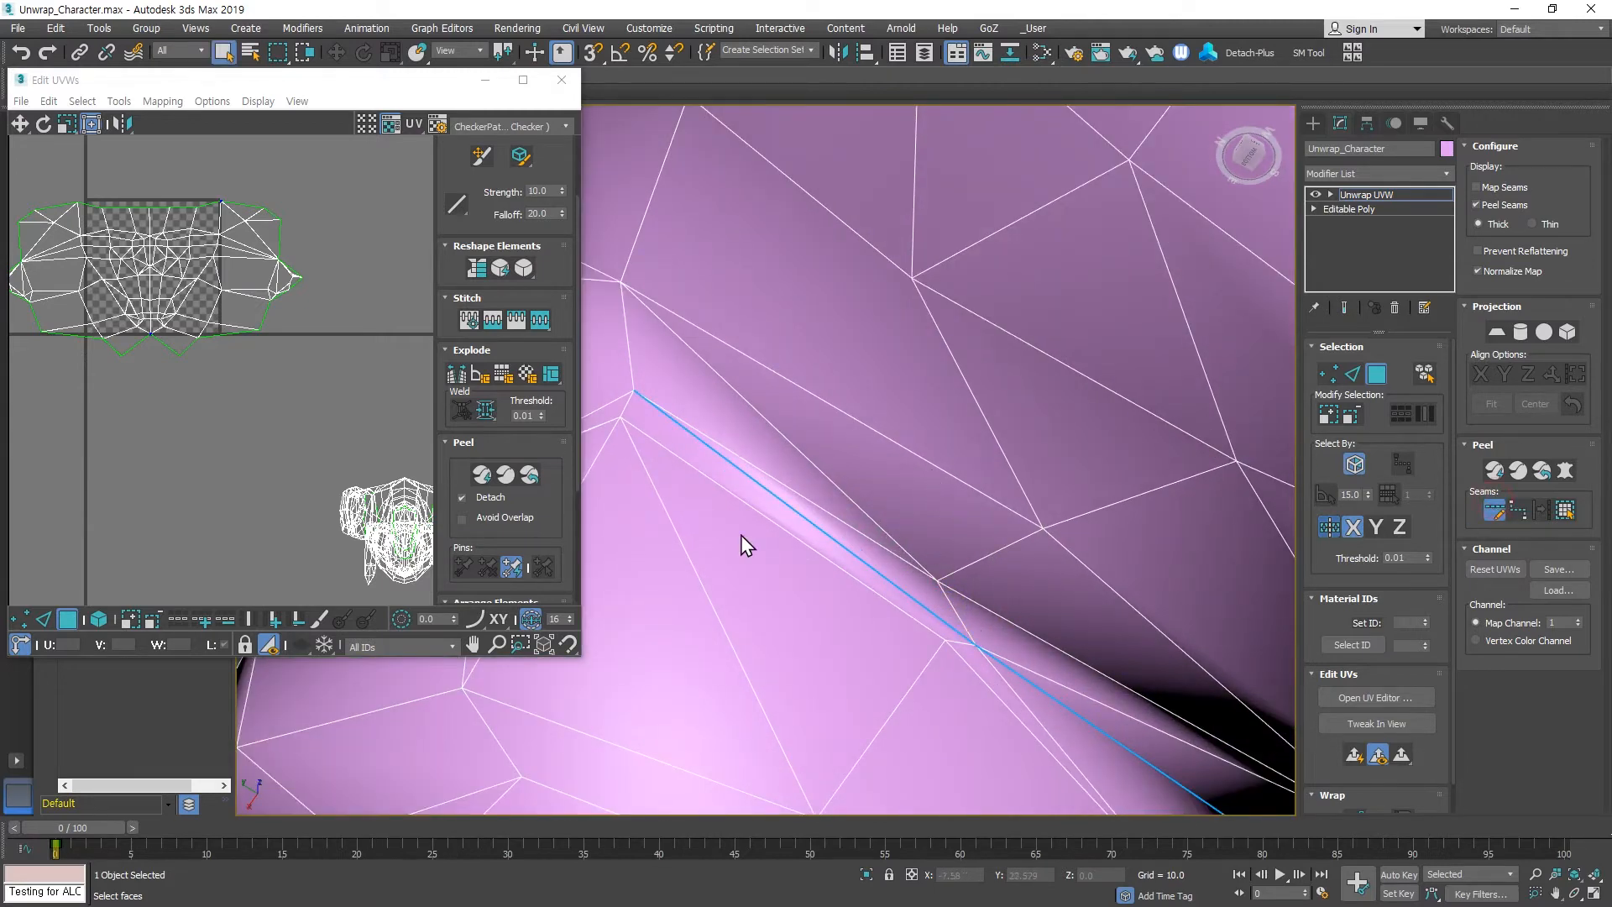
{"action": "left_click", "coordinate": [798, 514], "text": "alt"}
{"action": "left_click", "coordinate": [954, 611]}
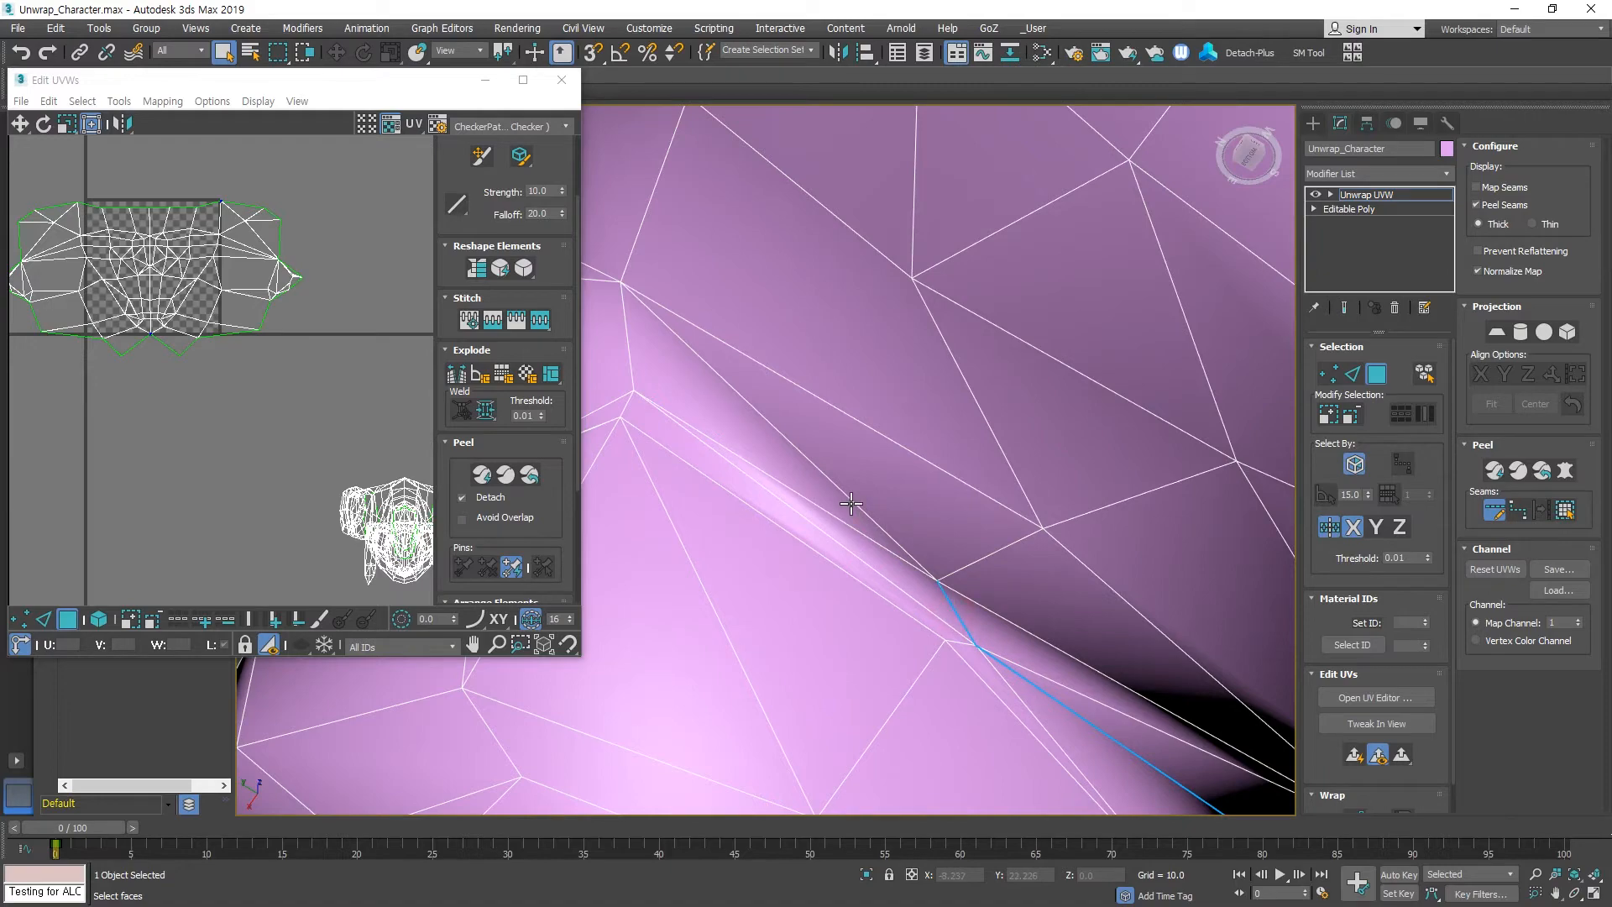
{"action": "scroll", "coordinate": [854, 501], "scroll_direction": "down", "scroll_amount": 5}
{"action": "middle_click_drag", "start_coordinate": [844, 387], "coordinate": [888, 484], "text": "alt"}
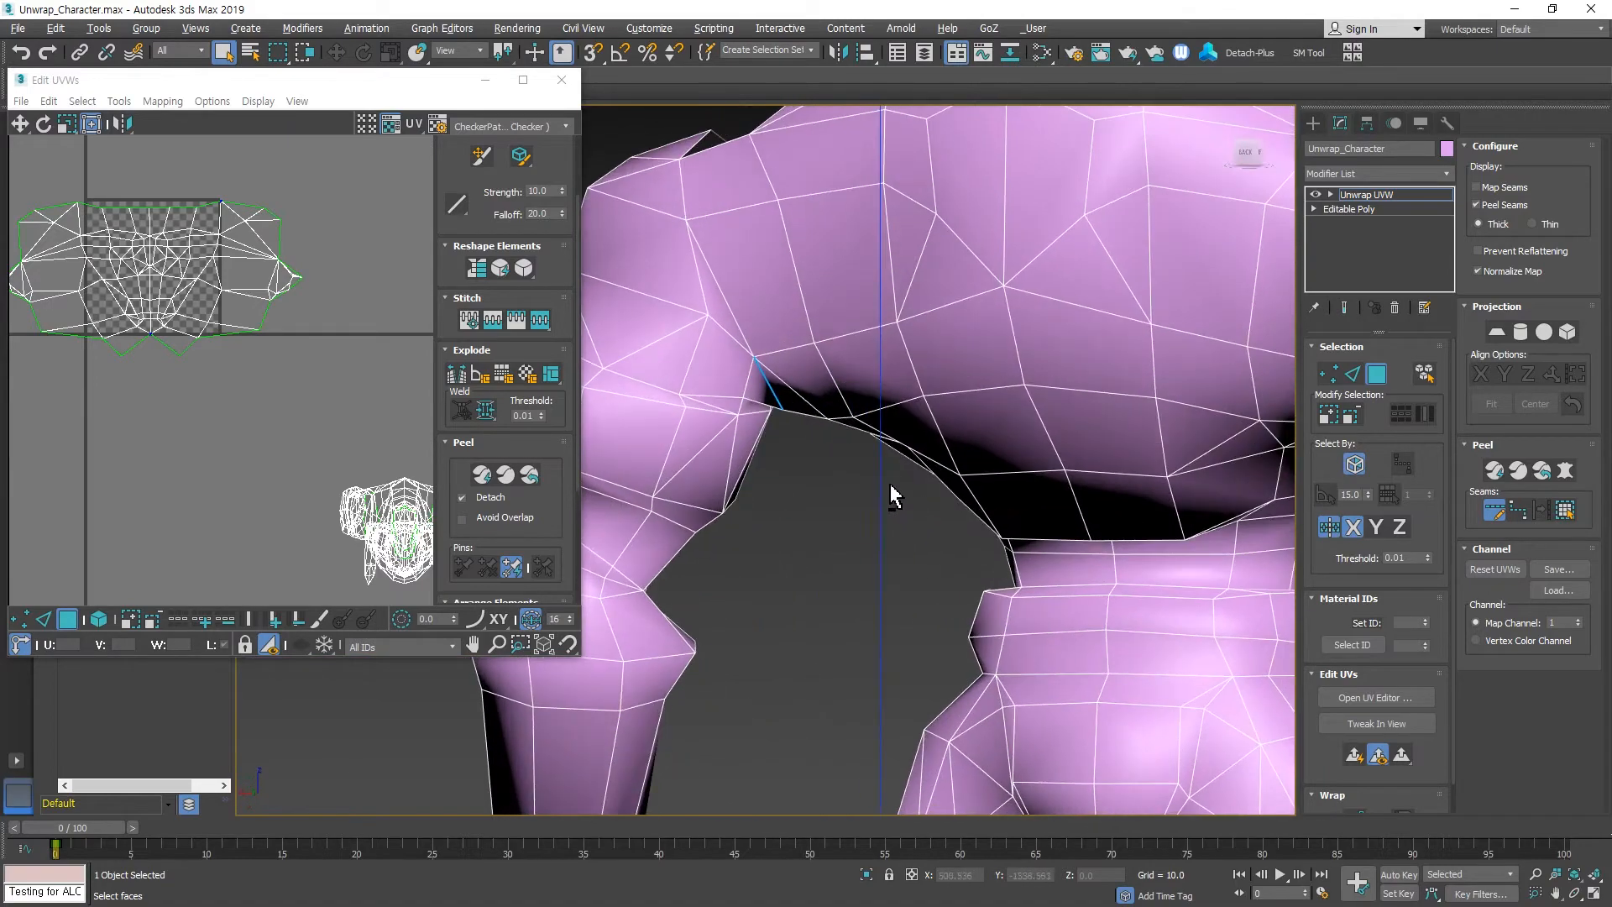
{"action": "middle_click_drag", "start_coordinate": [727, 294], "coordinate": [785, 212], "text": "alt"}
{"action": "left_click", "coordinate": [762, 376]}
Mark the edges around the open wrist end of the arm as a closed peel seam.
{"action": "middle_click_drag", "start_coordinate": [781, 420], "coordinate": [783, 345], "text": "alt"}
{"action": "scroll", "coordinate": [781, 561], "scroll_direction": "up", "scroll_amount": 3}
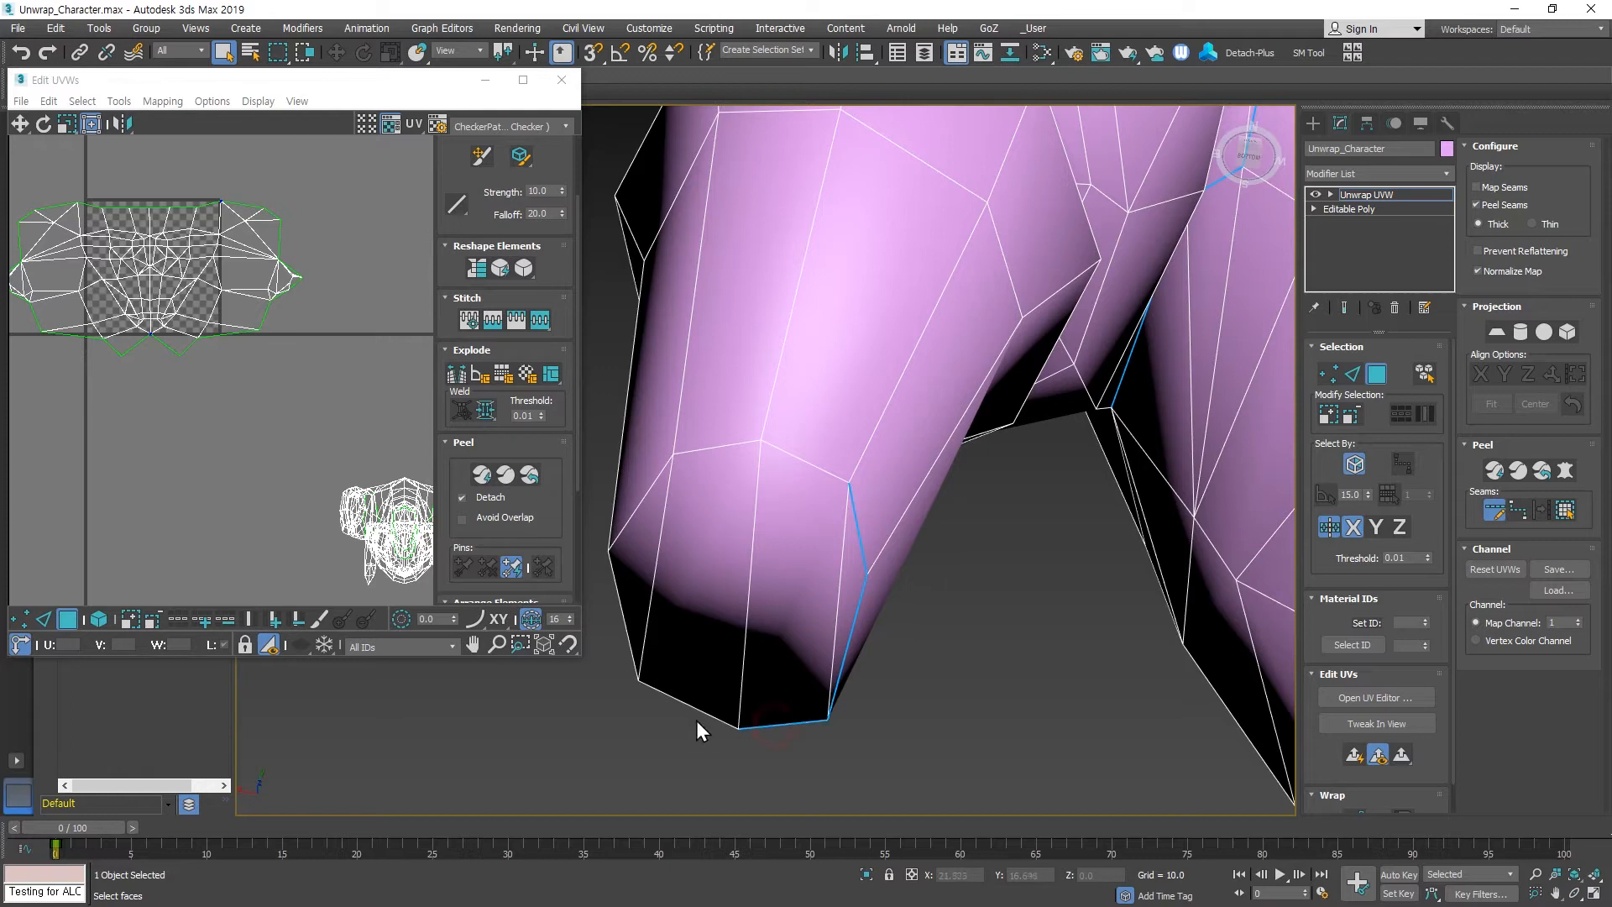
{"action": "left_click", "coordinate": [619, 602], "text": "ctrl"}
{"action": "left_click", "coordinate": [710, 445], "text": "ctrl"}
{"action": "left_click", "coordinate": [787, 454], "text": "ctrl"}
Mark a peel seam along the inner side of the arm, connecting the wrist seam to the armpit seam.
{"action": "scroll", "coordinate": [819, 465], "scroll_direction": "down", "scroll_amount": 5}
{"action": "middle_click_drag", "start_coordinate": [864, 339], "coordinate": [756, 373], "text": "alt"}
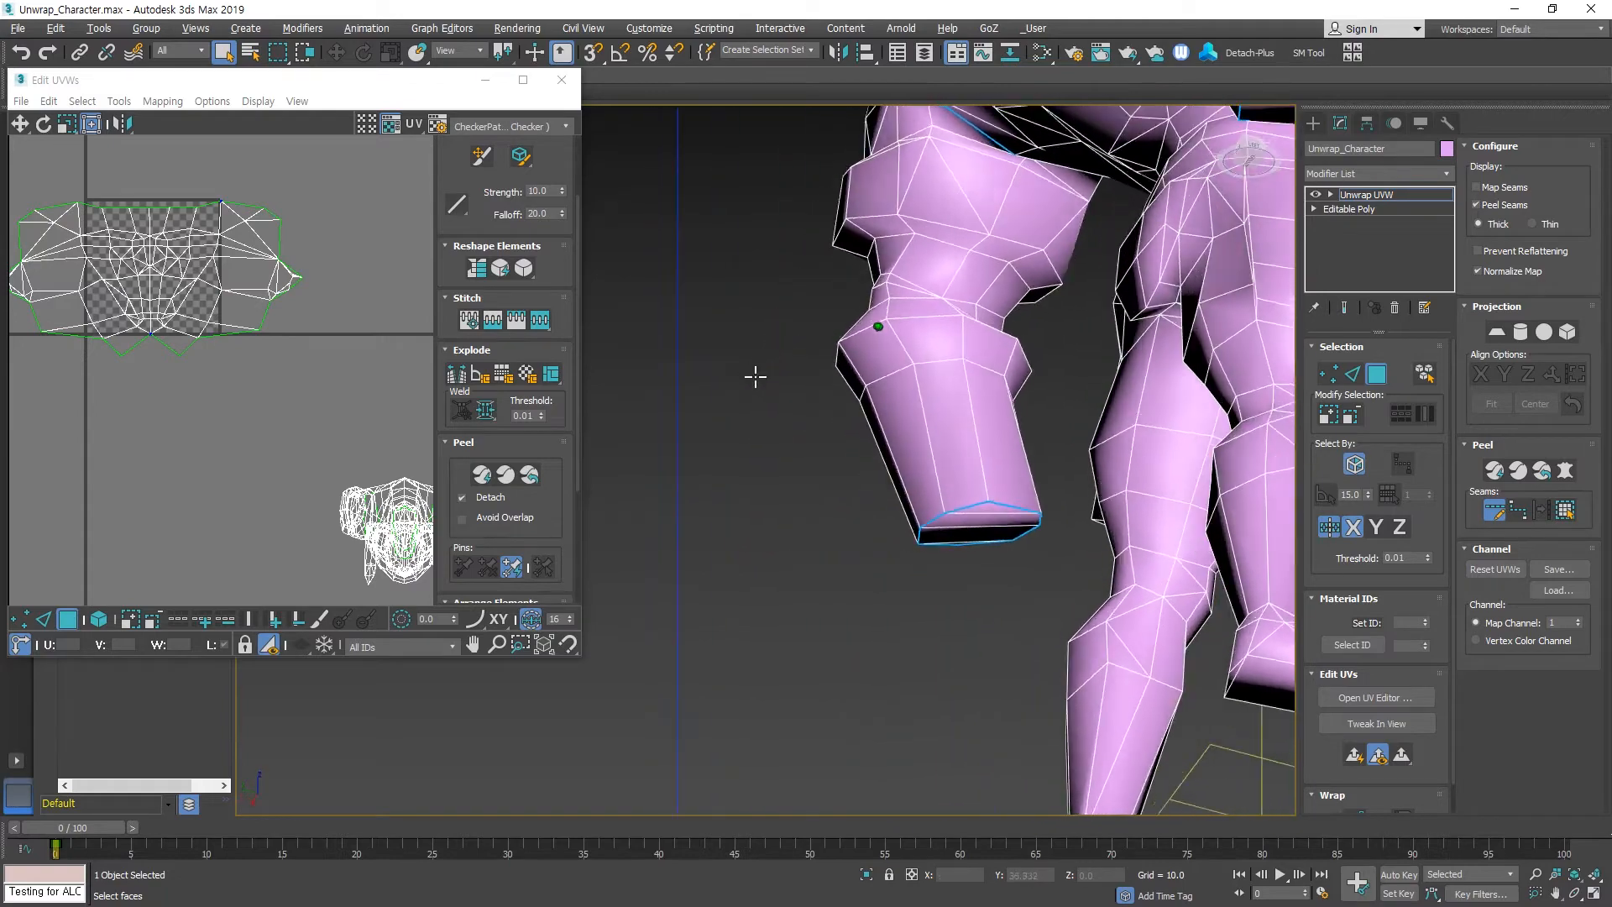
{"action": "scroll", "coordinate": [962, 480], "scroll_direction": "up", "scroll_amount": 2}
{"action": "middle_click_drag", "start_coordinate": [967, 394], "coordinate": [1005, 481], "text": "alt"}
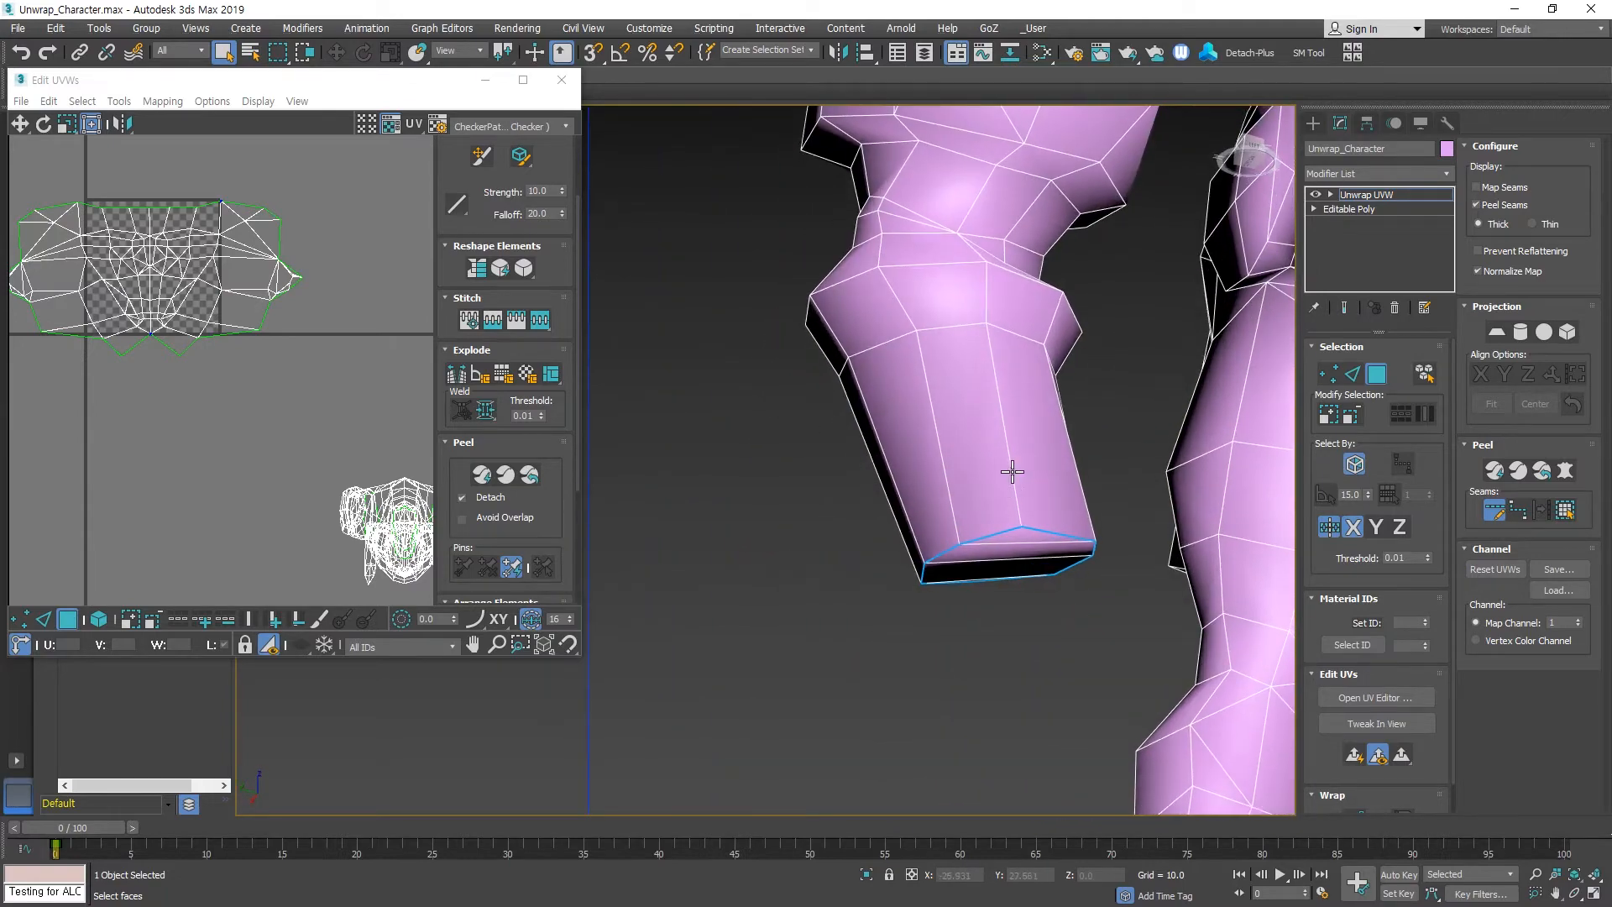
{"action": "left_click", "coordinate": [1012, 472], "text": "ctrl"}
{"action": "scroll", "coordinate": [966, 369], "scroll_direction": "up", "scroll_amount": 2}
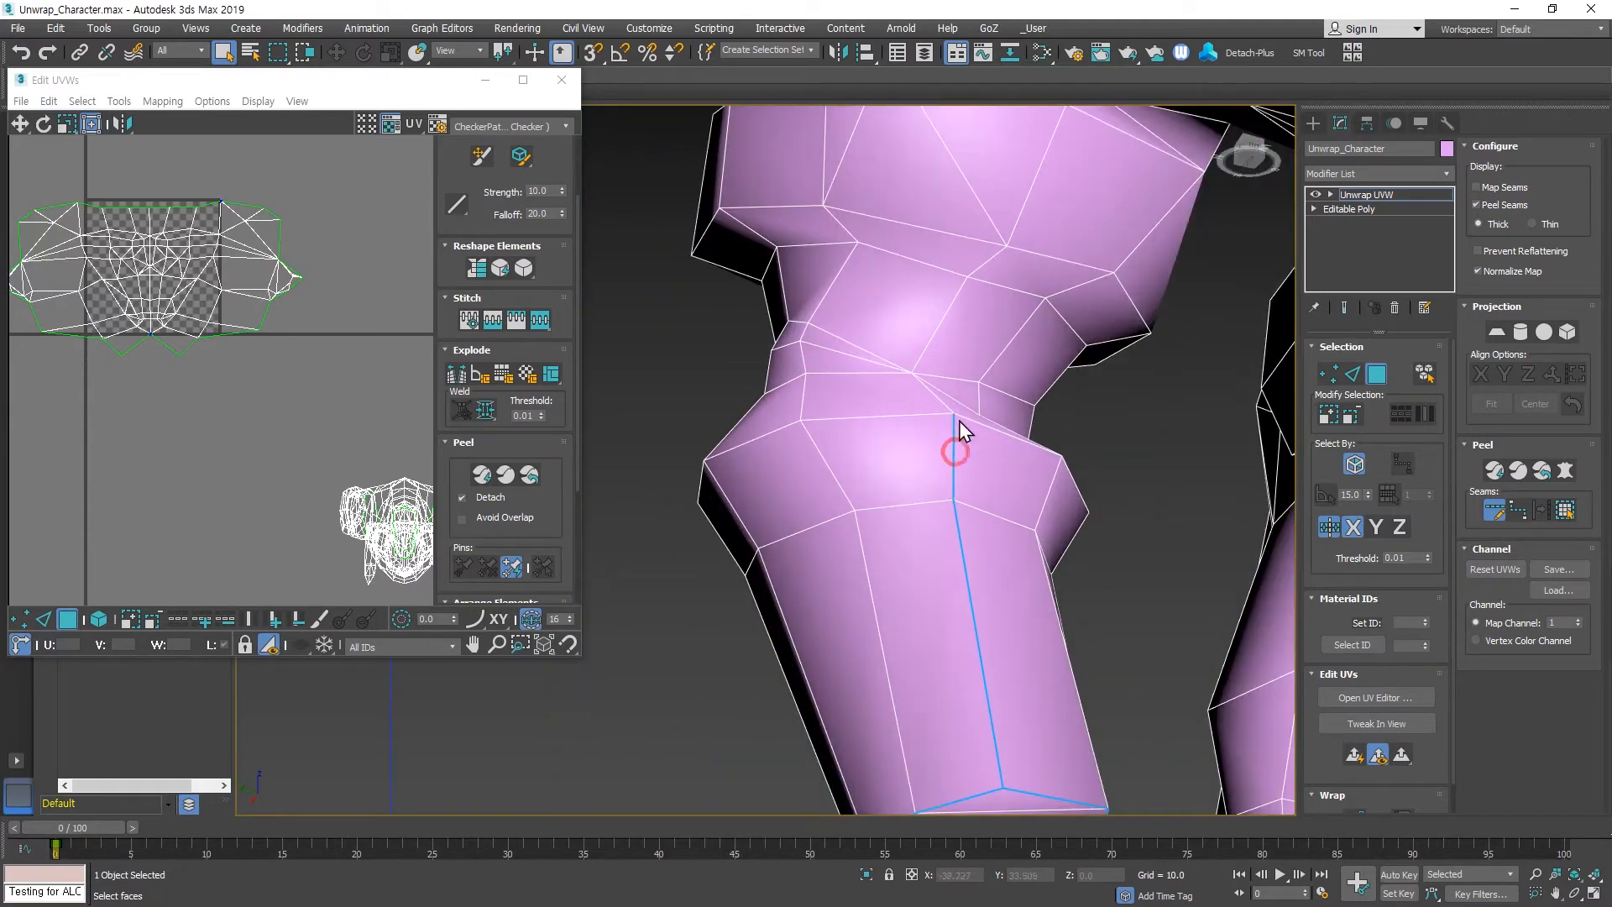
{"action": "left_click", "coordinate": [933, 336]}
{"action": "middle_click_drag", "start_coordinate": [1006, 243], "coordinate": [962, 441]}
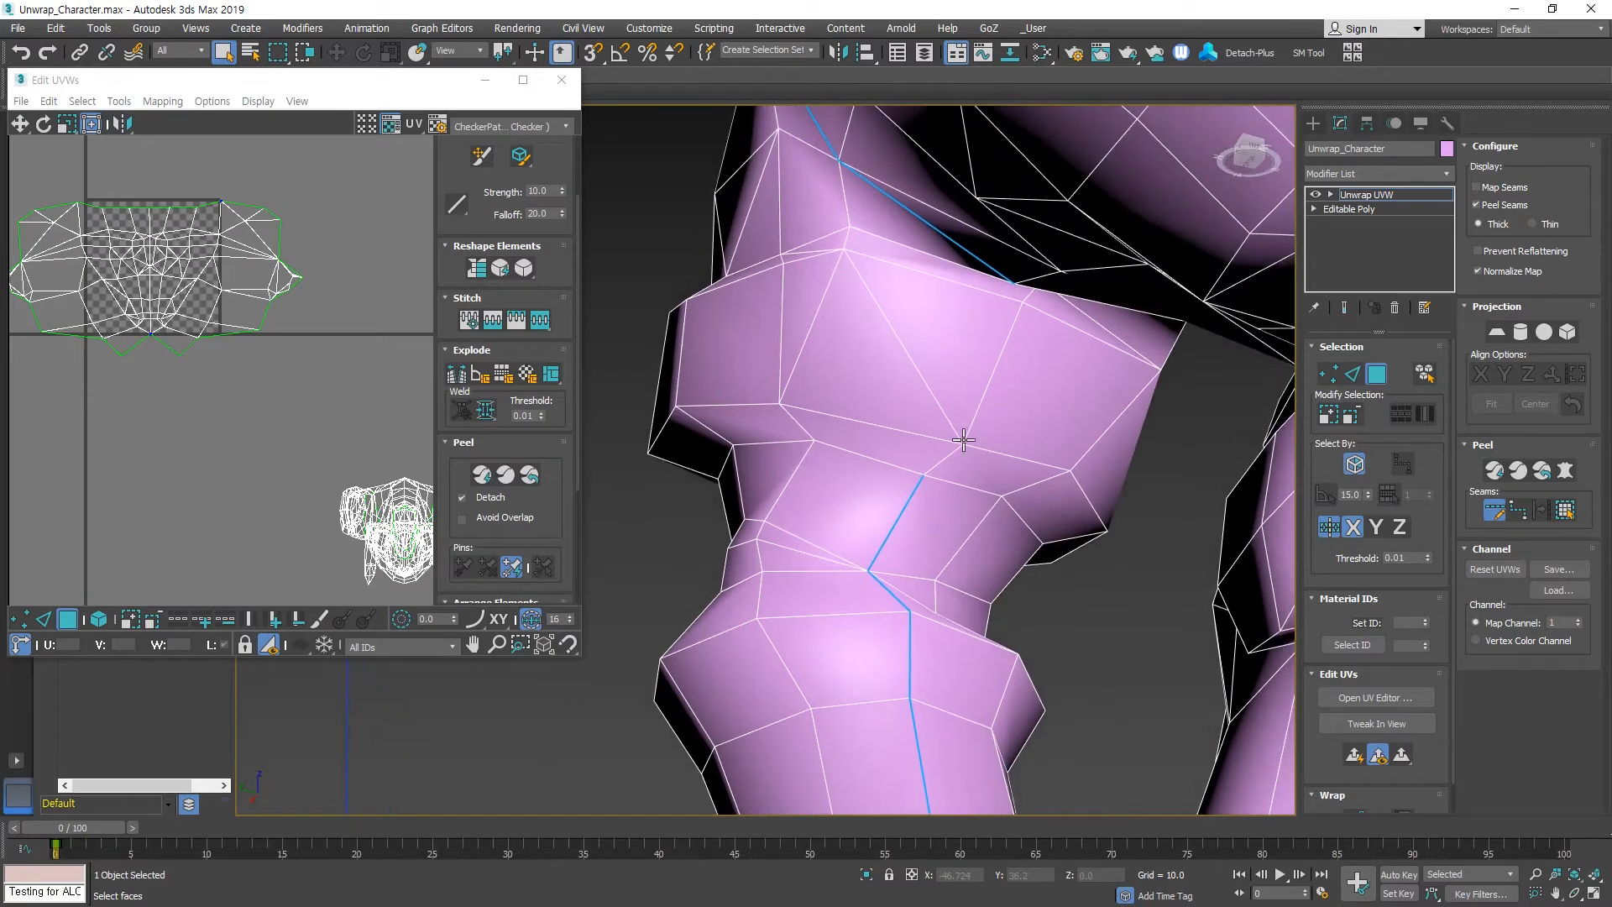
{"action": "left_click", "coordinate": [944, 456]}
Check the arm seams, pick an upper-arm face, and expand the selection to the seams so both arms are selected.
{"action": "scroll", "coordinate": [1016, 361], "scroll_direction": "down", "scroll_amount": 5}
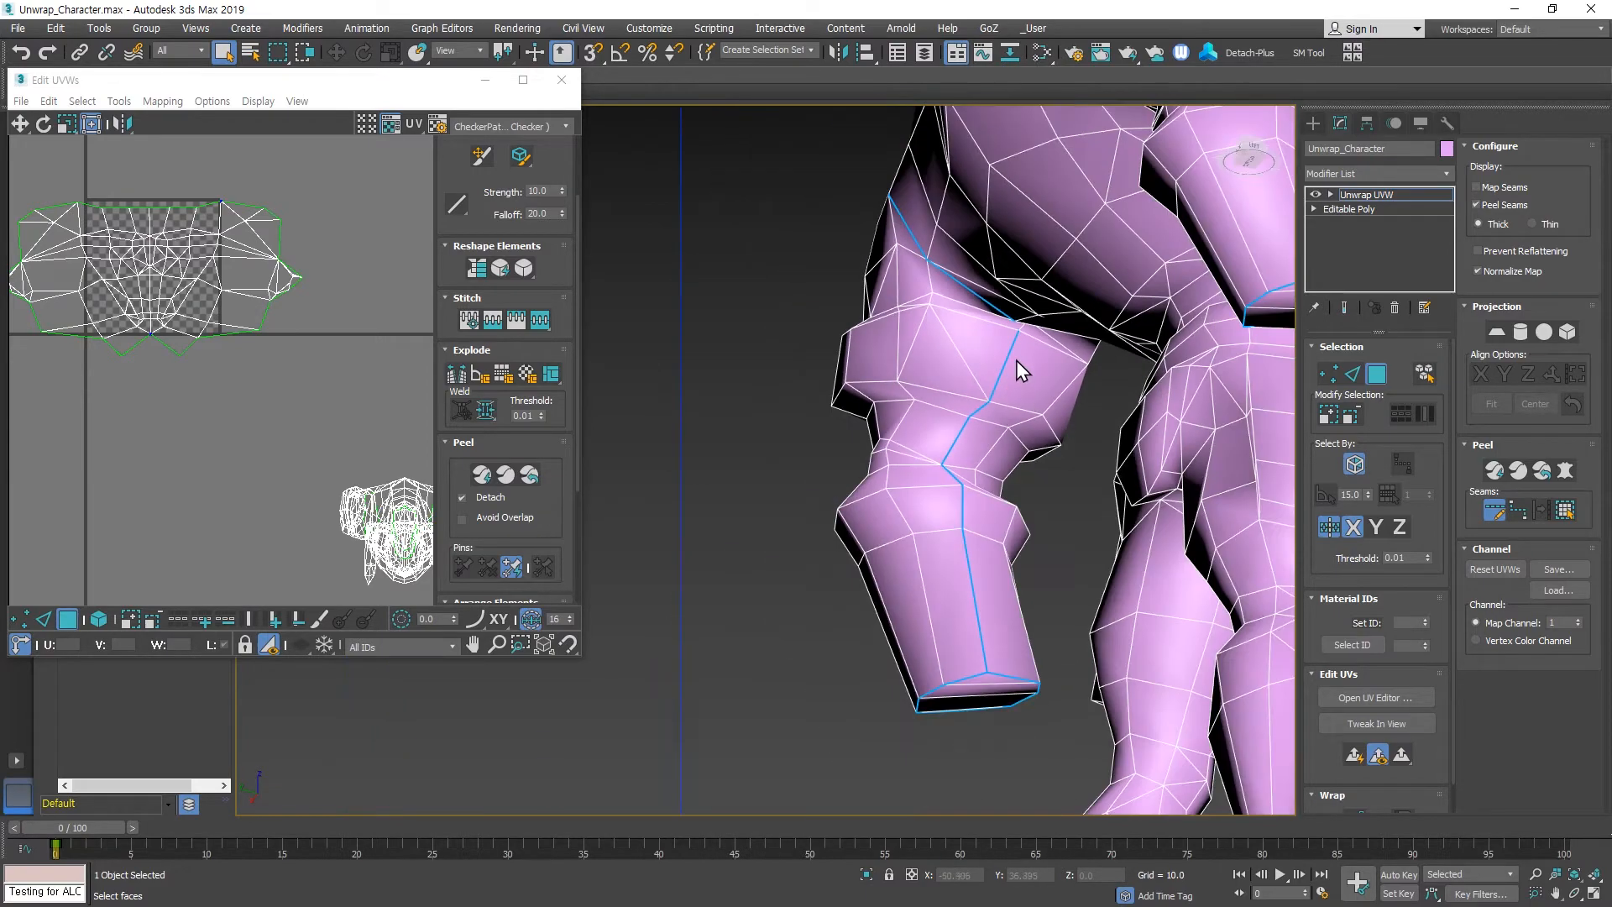
{"action": "middle_click_drag", "start_coordinate": [1016, 365], "coordinate": [853, 359], "text": "alt"}
{"action": "scroll", "coordinate": [1039, 324], "scroll_direction": "up", "scroll_amount": 5}
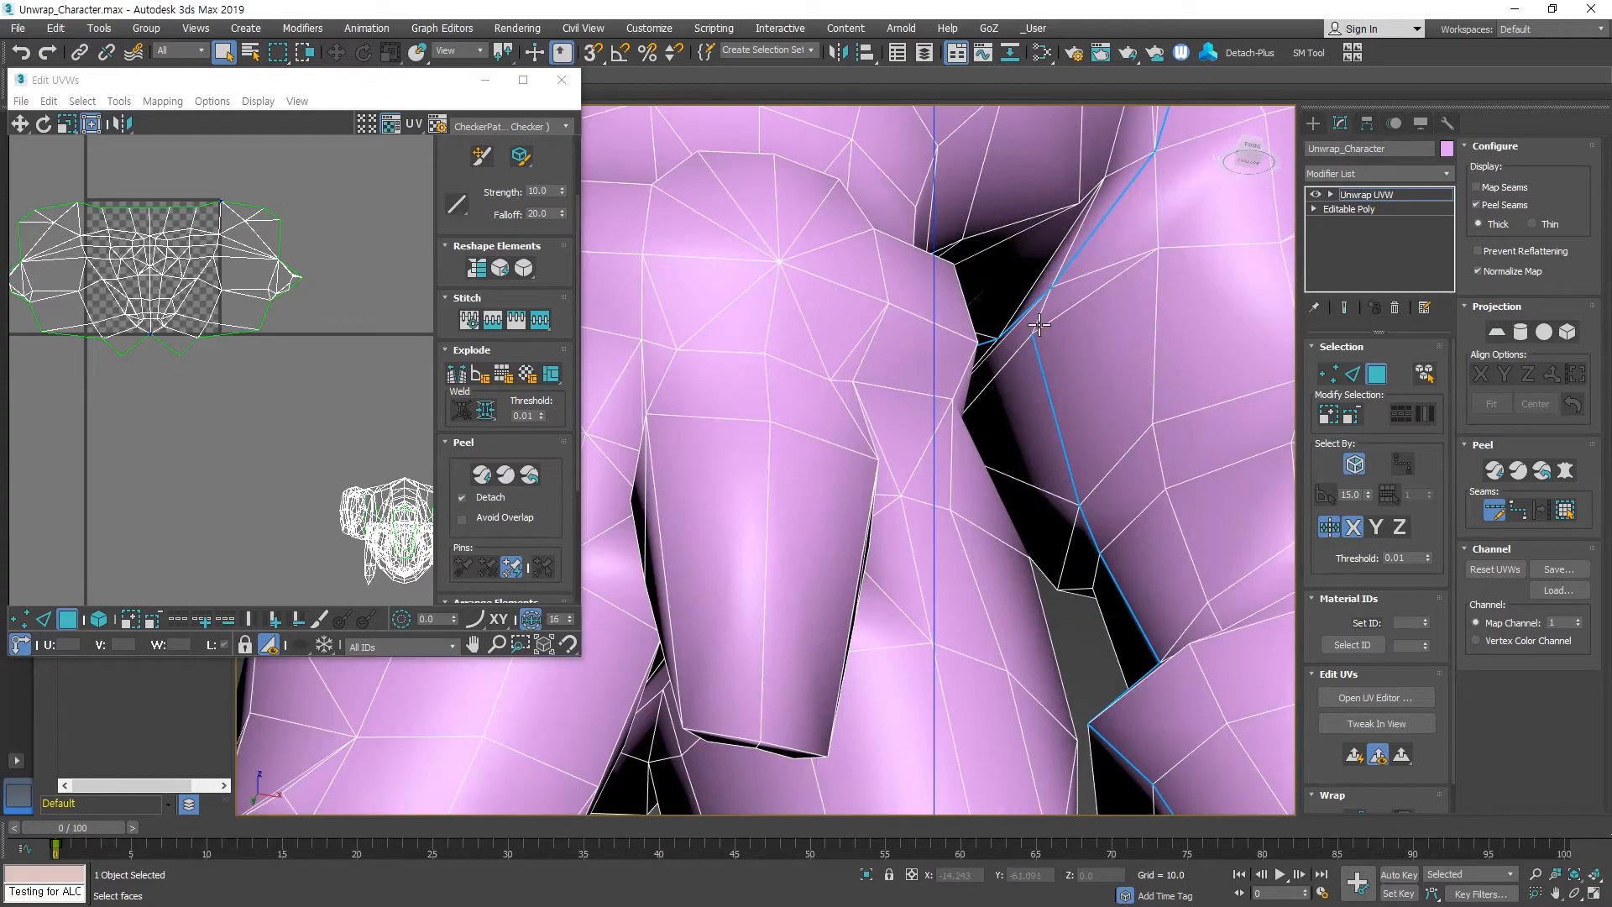
{"action": "scroll", "coordinate": [1071, 344], "scroll_direction": "down", "scroll_amount": 5}
{"action": "middle_click_drag", "start_coordinate": [1075, 362], "coordinate": [1187, 375], "text": "alt"}
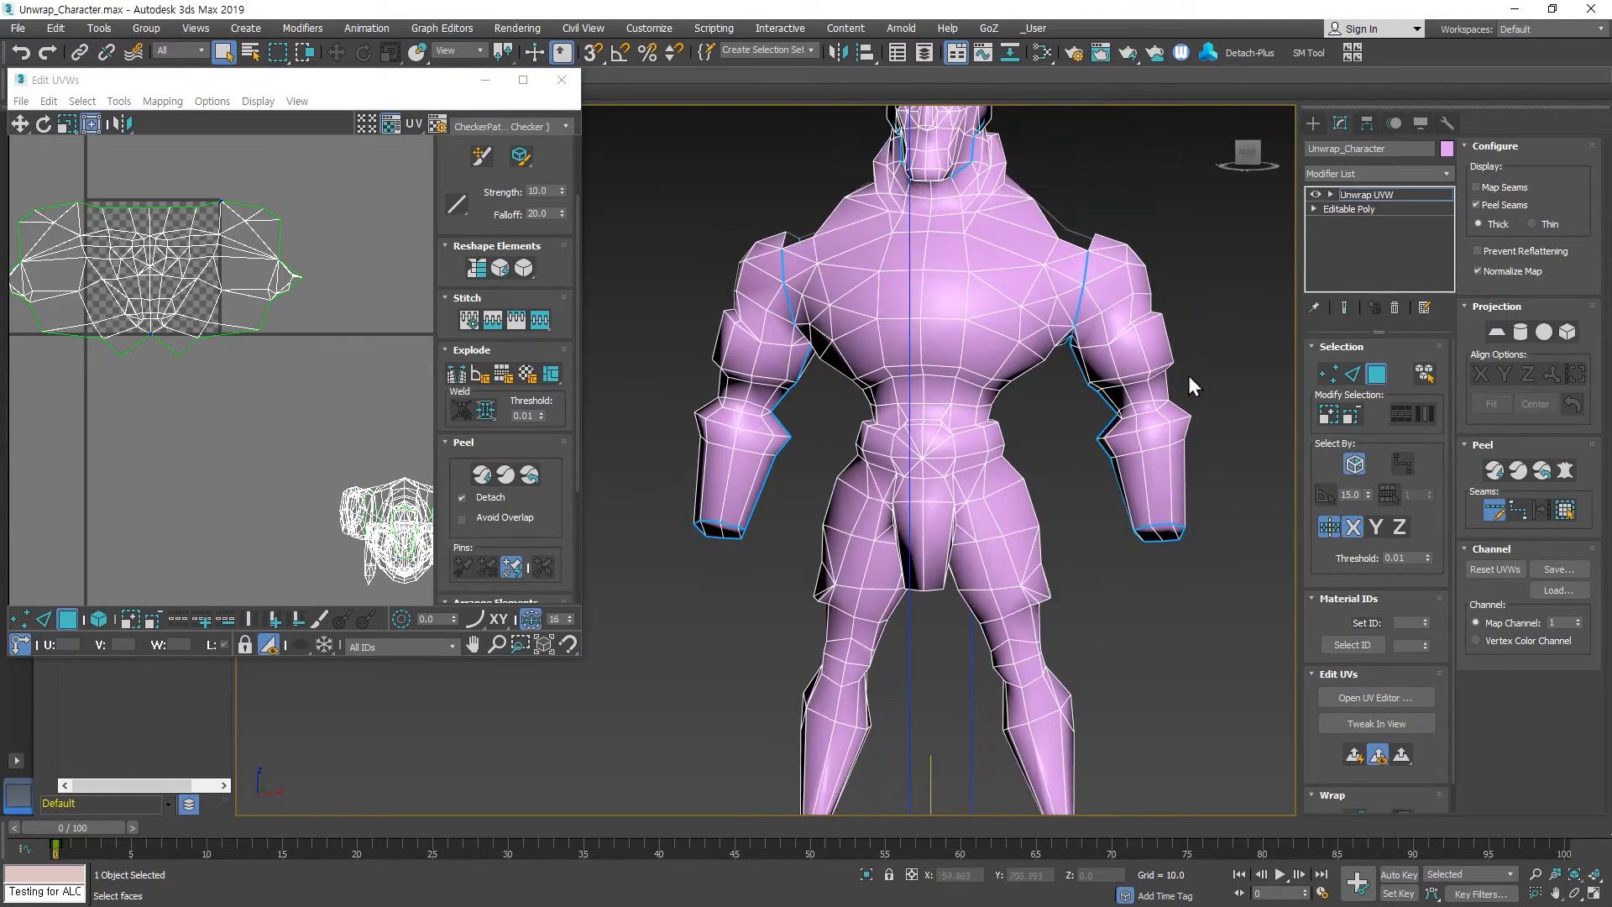
{"action": "scroll", "coordinate": [1191, 346], "scroll_direction": "up", "scroll_amount": 3}
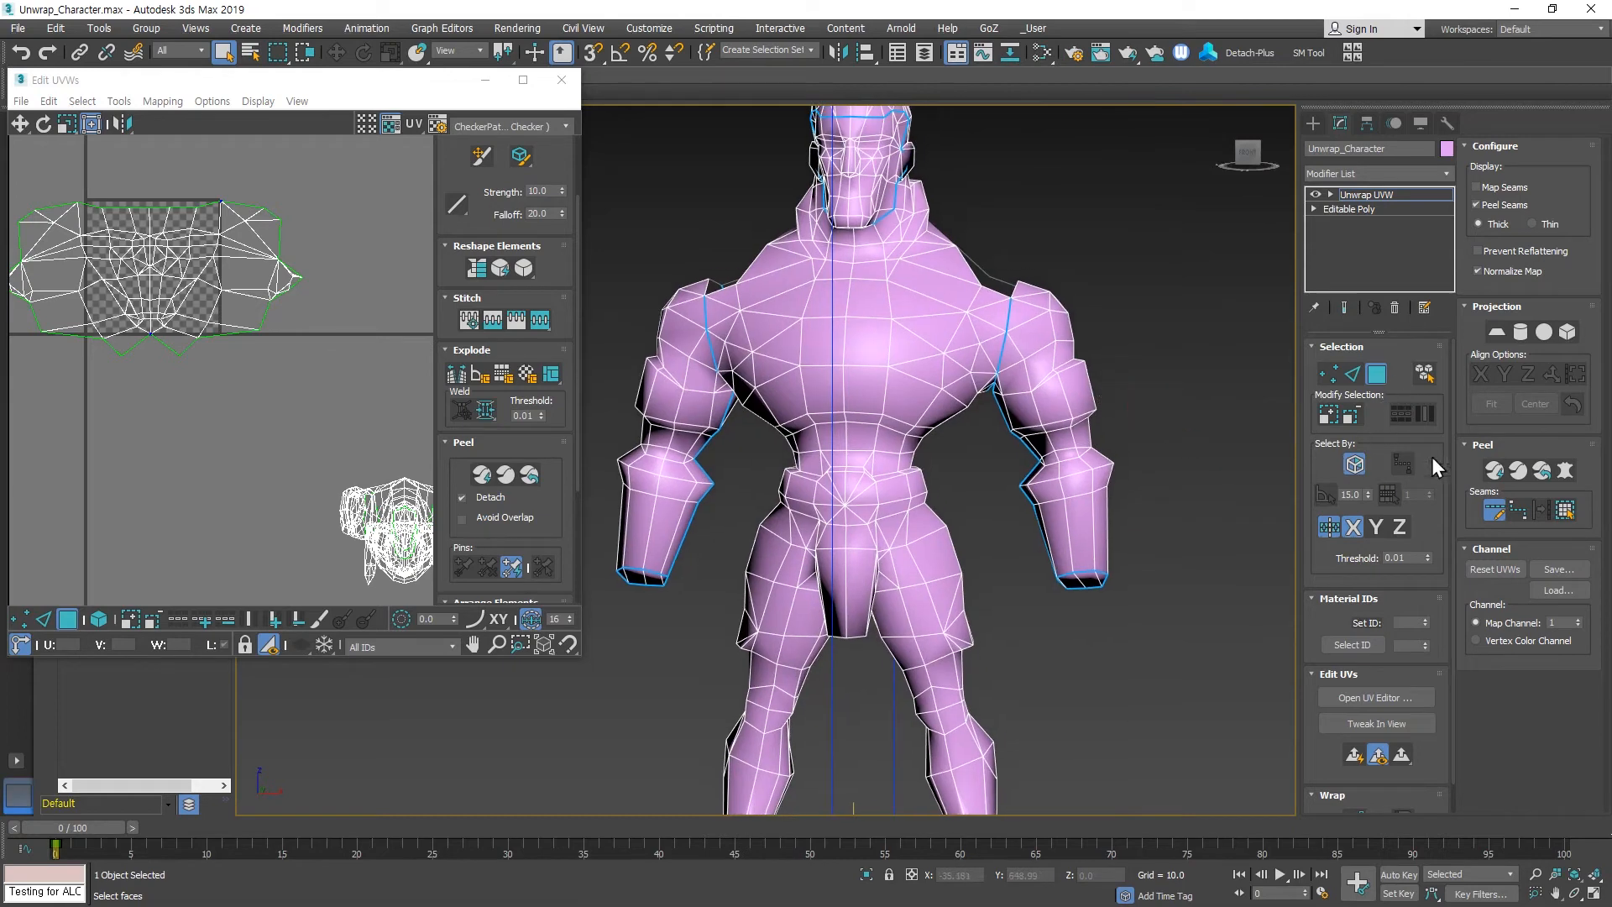
{"action": "left_click", "coordinate": [1052, 340]}
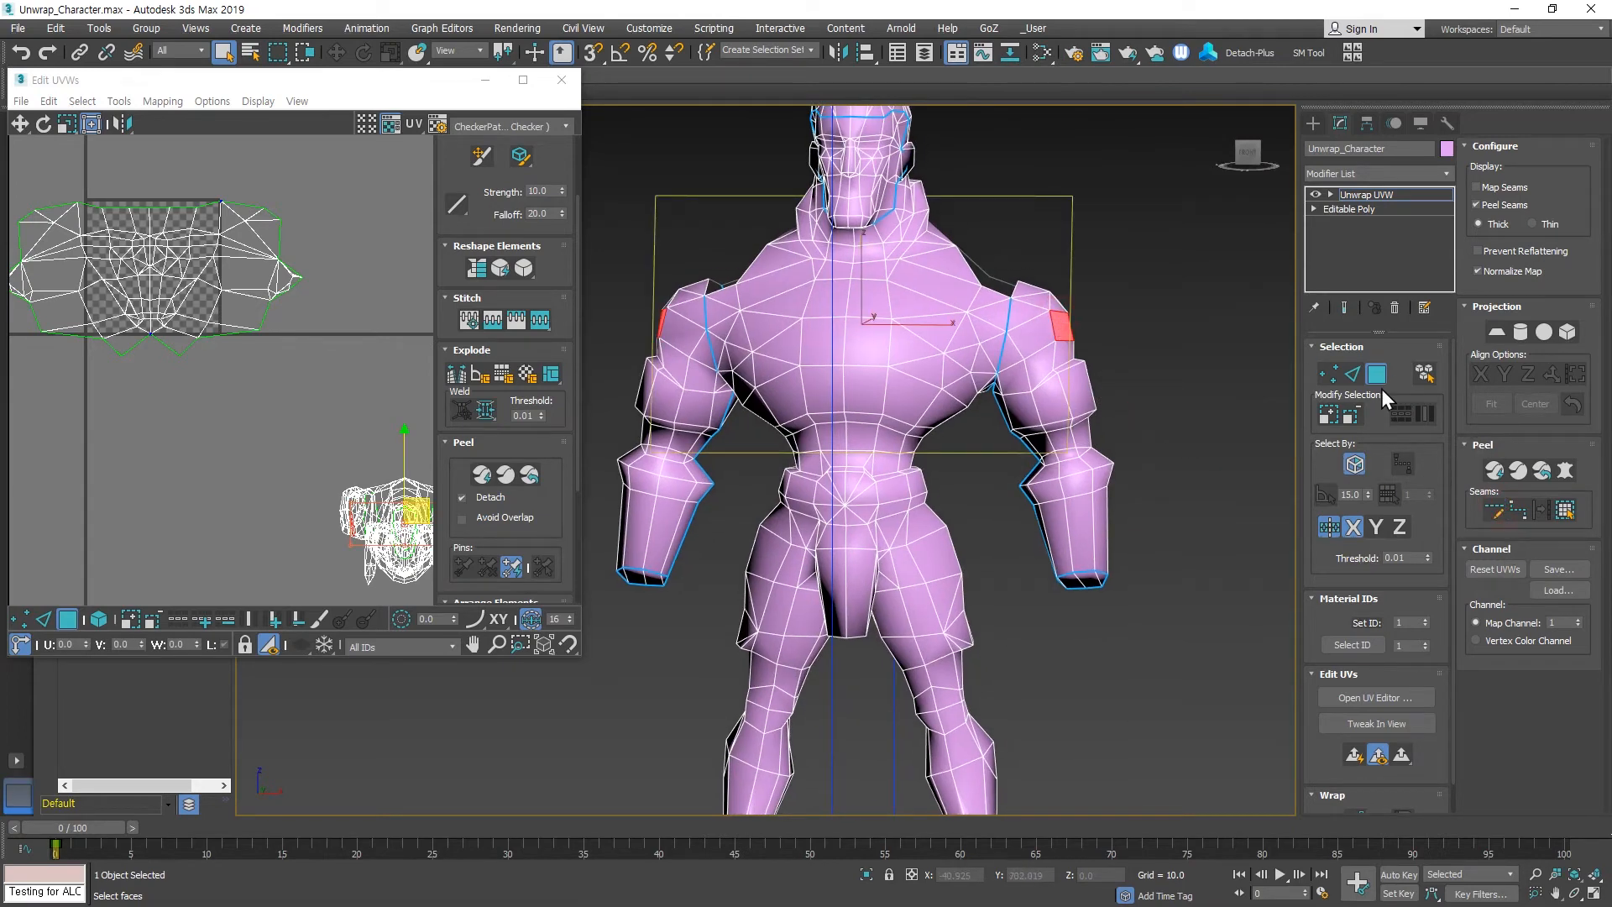
{"action": "left_click", "coordinate": [1567, 510]}
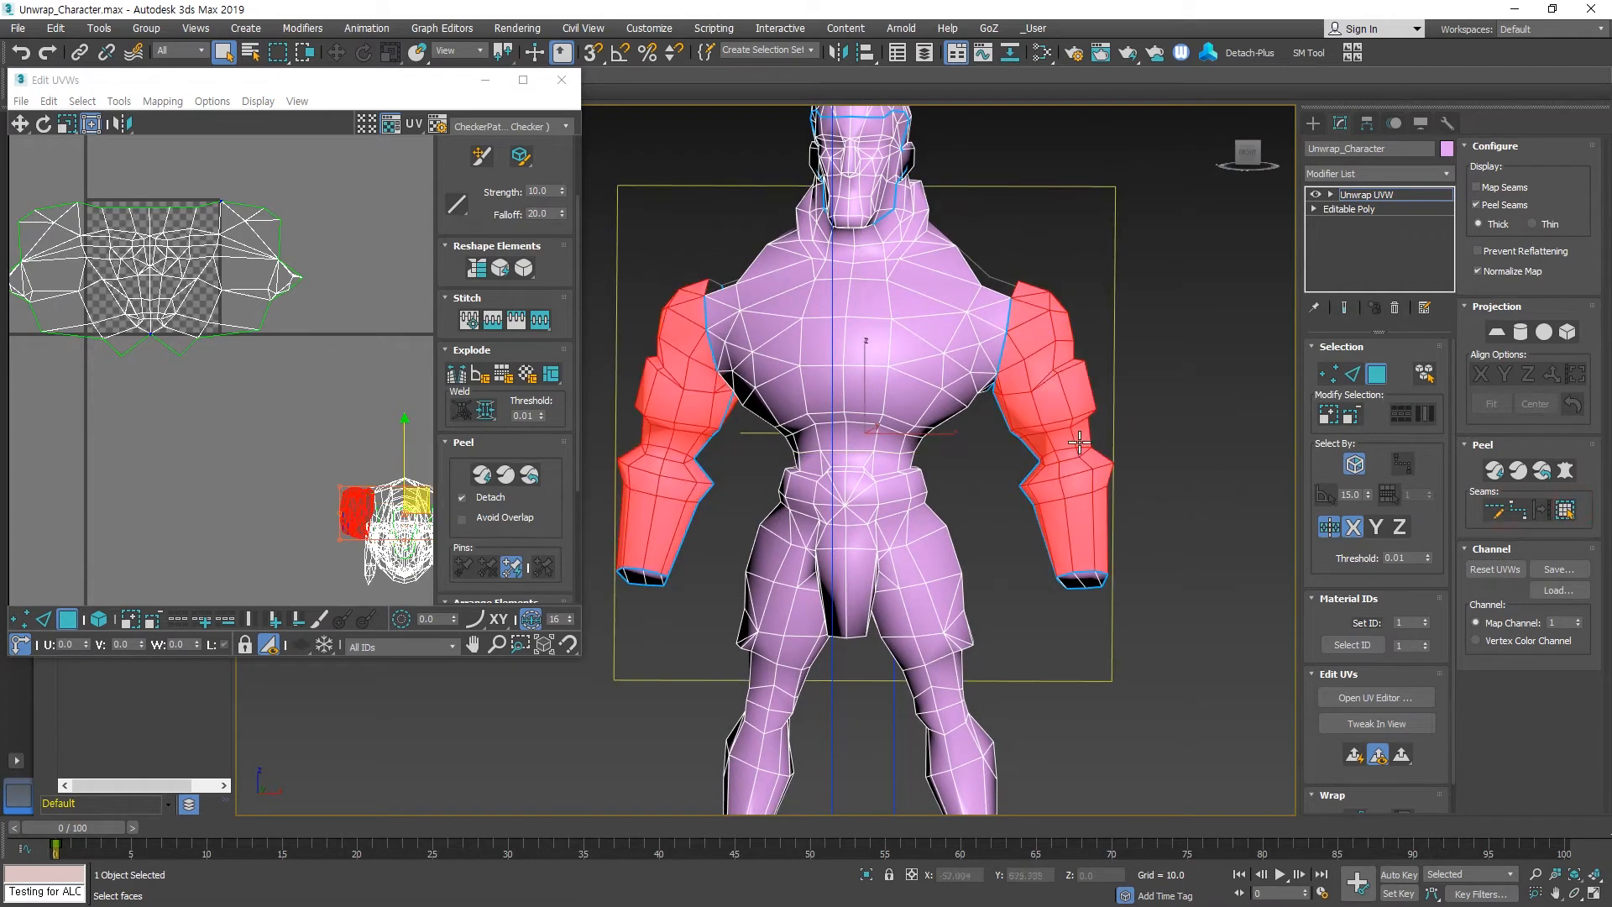
{"action": "middle_click_drag", "start_coordinate": [997, 462], "coordinate": [1016, 464], "text": "alt"}
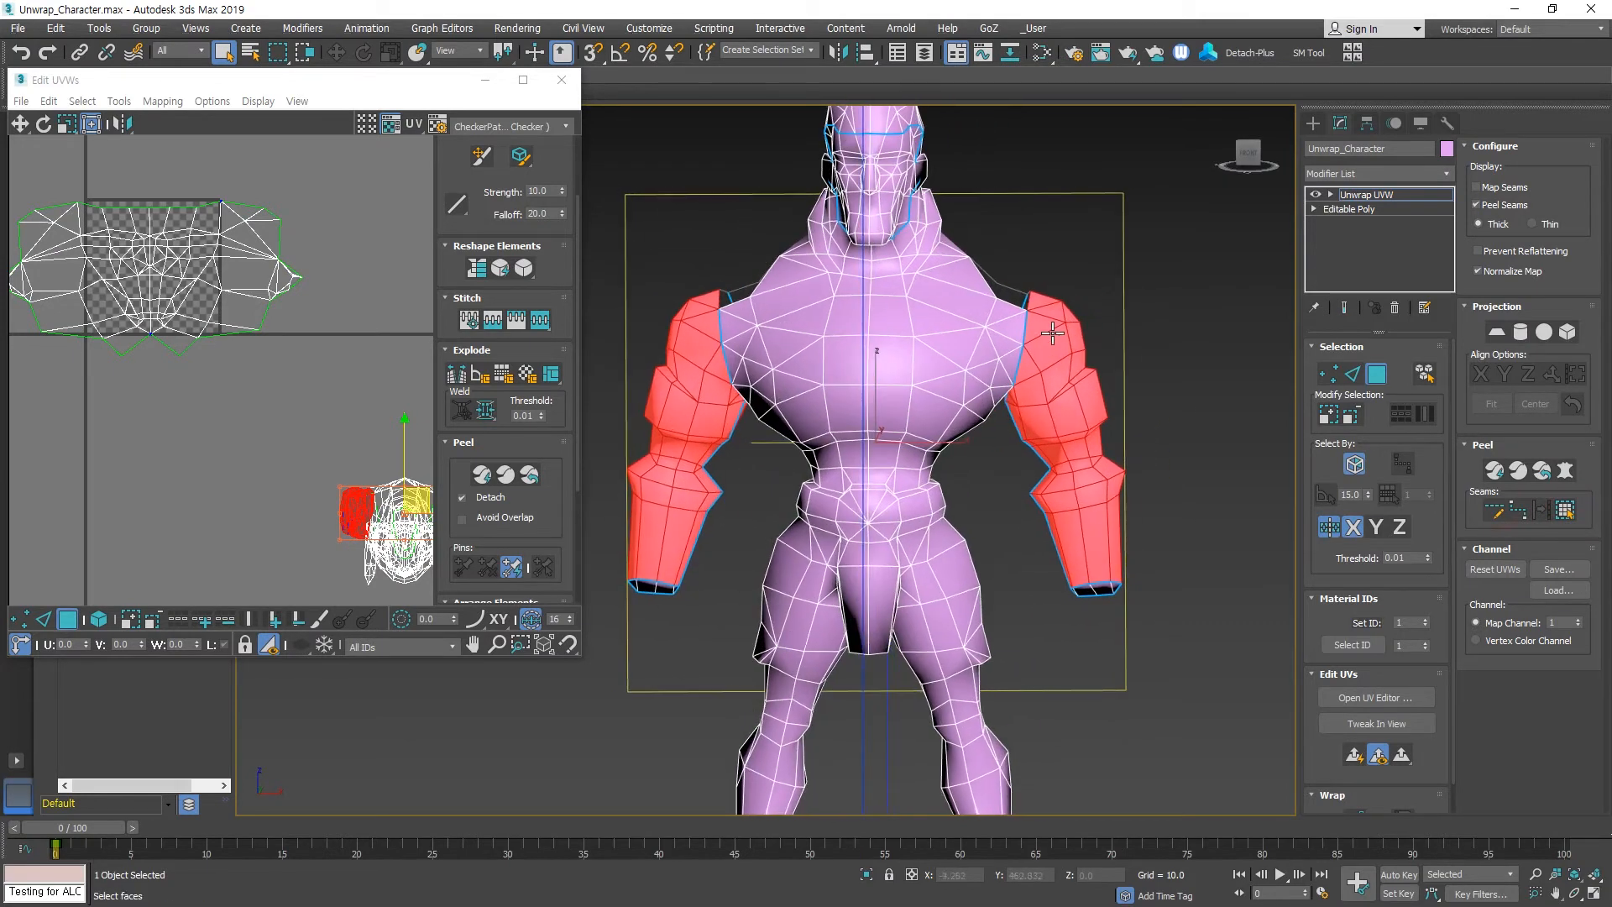
Try Quick Peel on both arms and moving their UVs away from the body shells, and undo the last change.
{"action": "left_click", "coordinate": [485, 475]}
{"action": "middle_click_drag", "start_coordinate": [424, 521], "coordinate": [278, 453]}
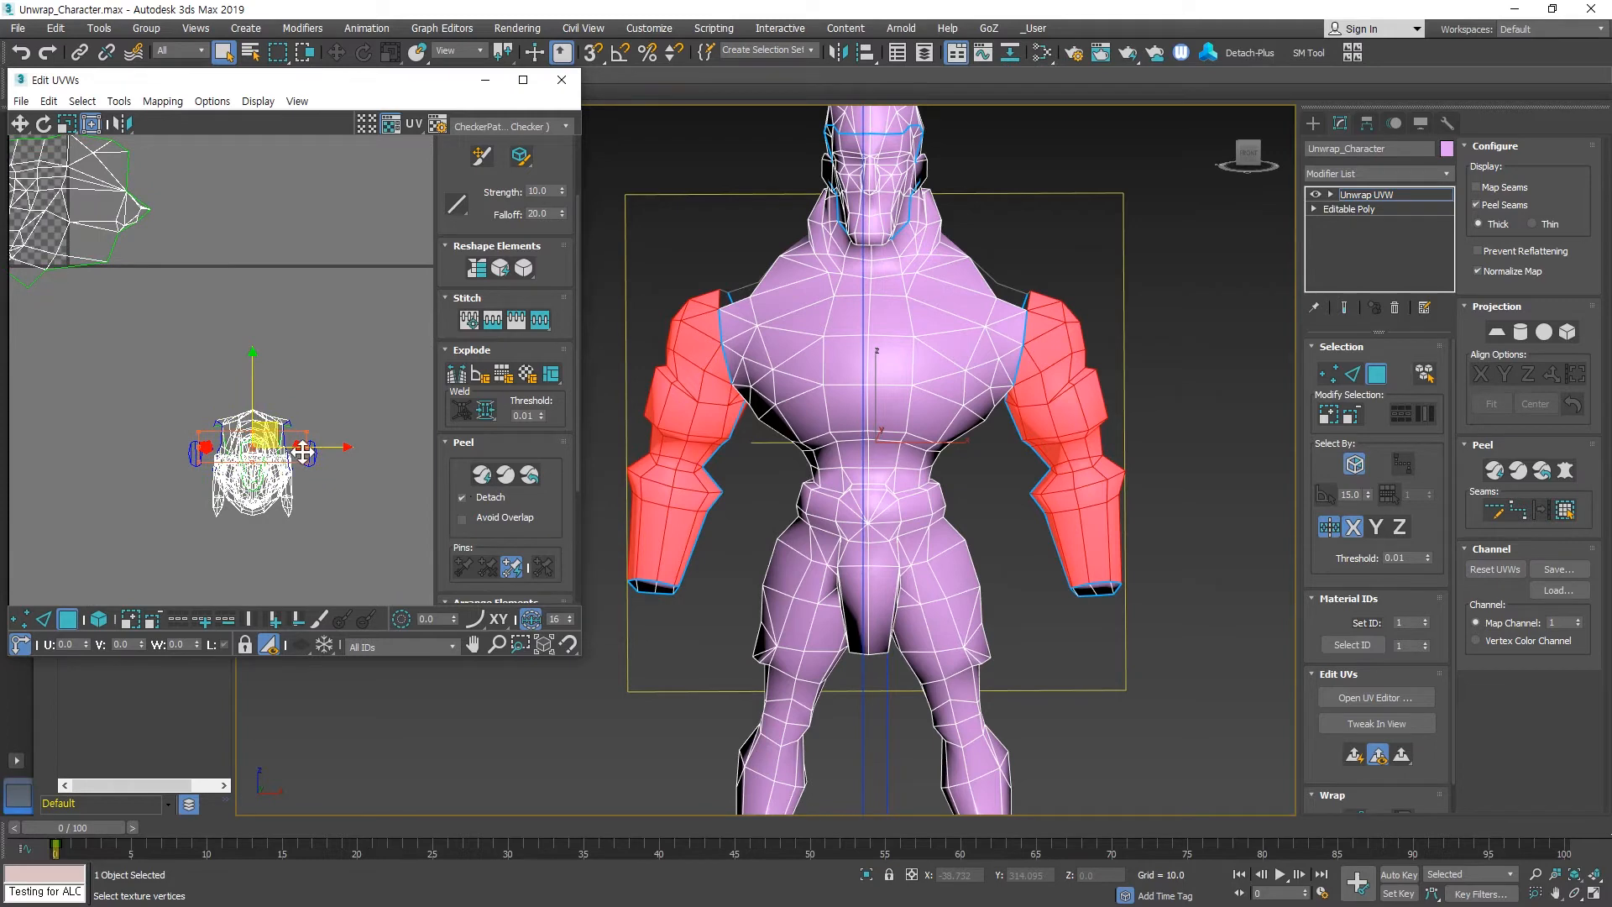
{"action": "left_click_drag", "start_coordinate": [302, 452], "coordinate": [106, 234]}
{"action": "left_click_drag", "start_coordinate": [76, 422], "coordinate": [199, 241]}
{"action": "scroll", "coordinate": [237, 286], "scroll_direction": "up", "scroll_amount": 5}
{"action": "left_click", "coordinate": [228, 411]}
{"action": "scroll", "coordinate": [272, 480], "scroll_direction": "down", "scroll_amount": 3}
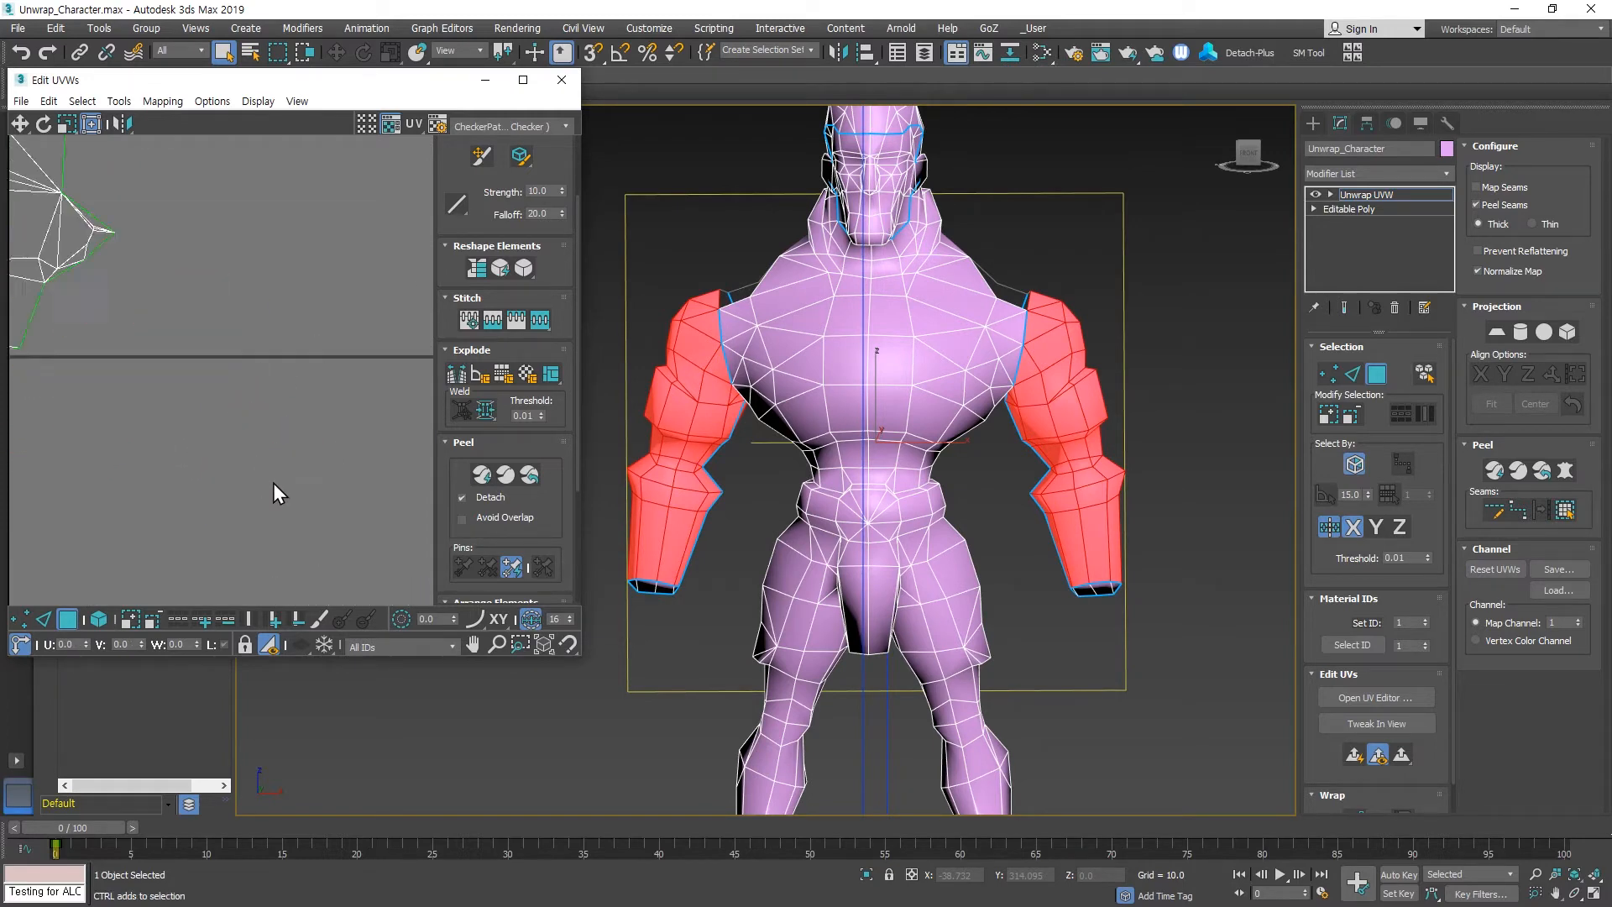
{"action": "scroll", "coordinate": [275, 484], "scroll_direction": "down", "scroll_amount": 5}
{"action": "middle_click_drag", "start_coordinate": [295, 489], "coordinate": [305, 353]}
{"action": "key", "text": "ctrl+z"}
{"action": "scroll", "coordinate": [338, 437], "scroll_direction": "up", "scroll_amount": 3}
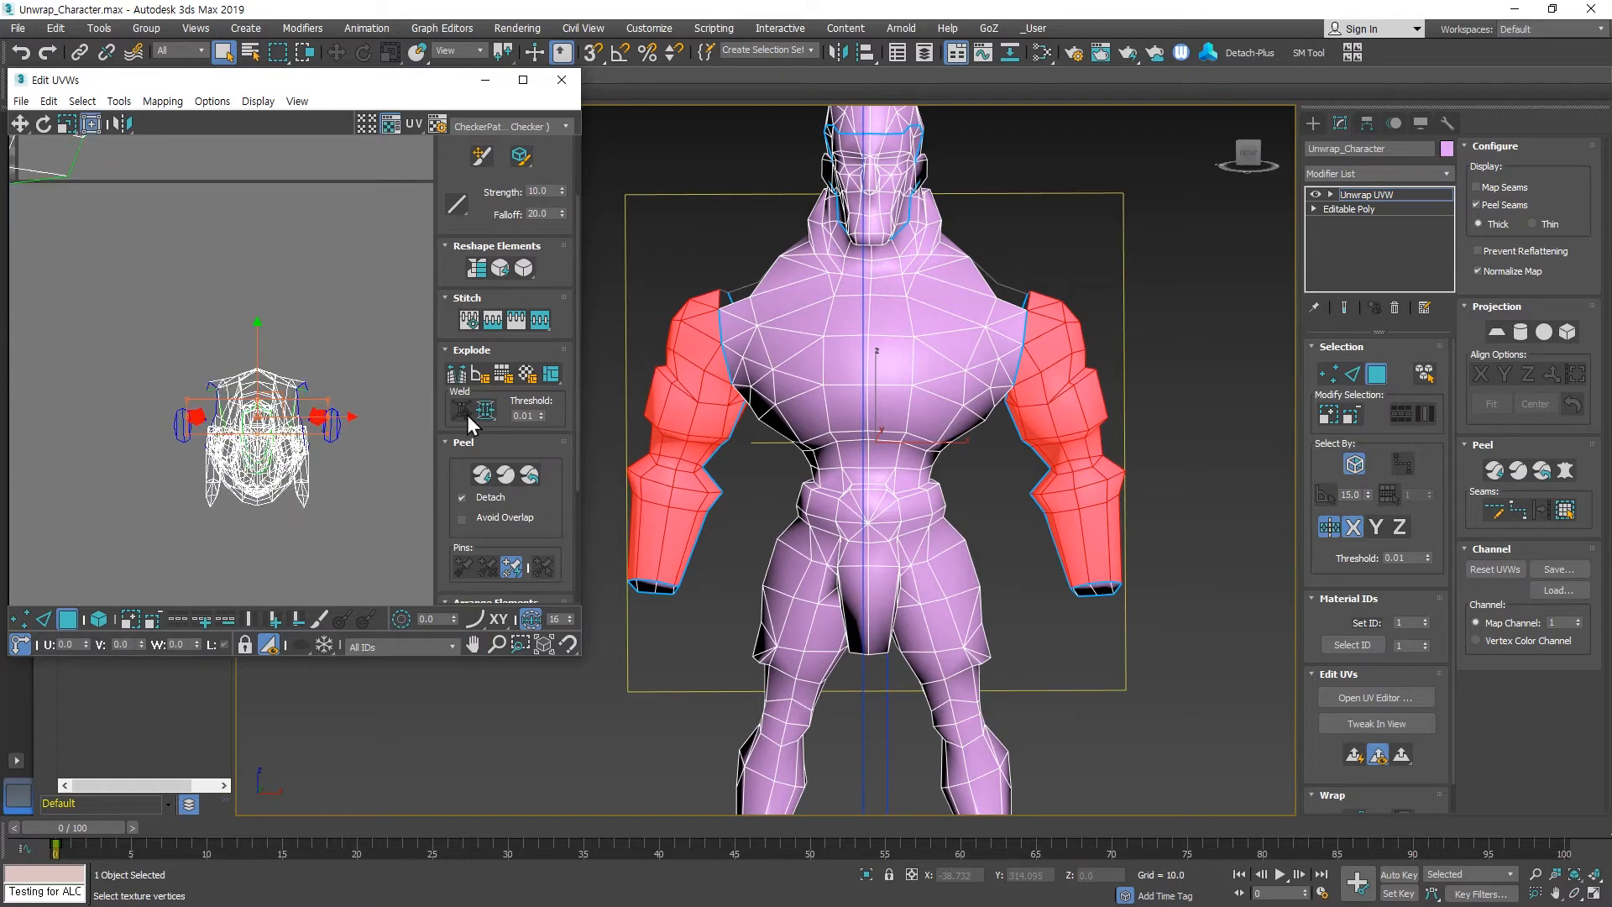
Unfold the selected arm faces with Pelt Map, running the pelt and relax simulations, and commit the result.
{"action": "left_click", "coordinate": [1565, 471]}
{"action": "left_click", "coordinate": [754, 289]}
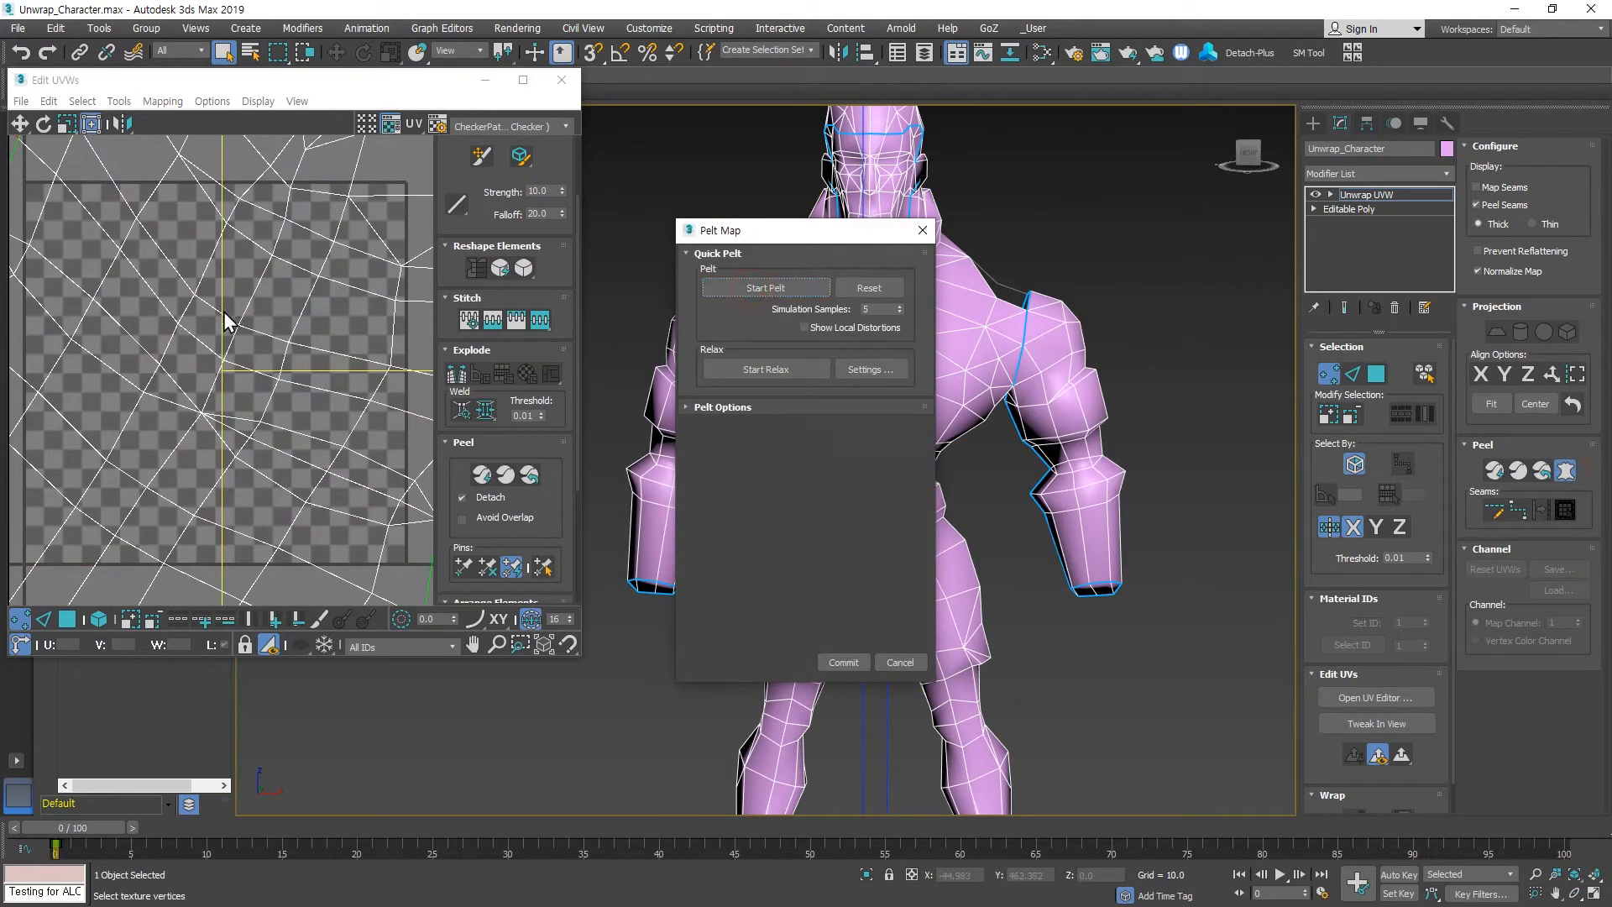
{"action": "left_click", "coordinate": [772, 374]}
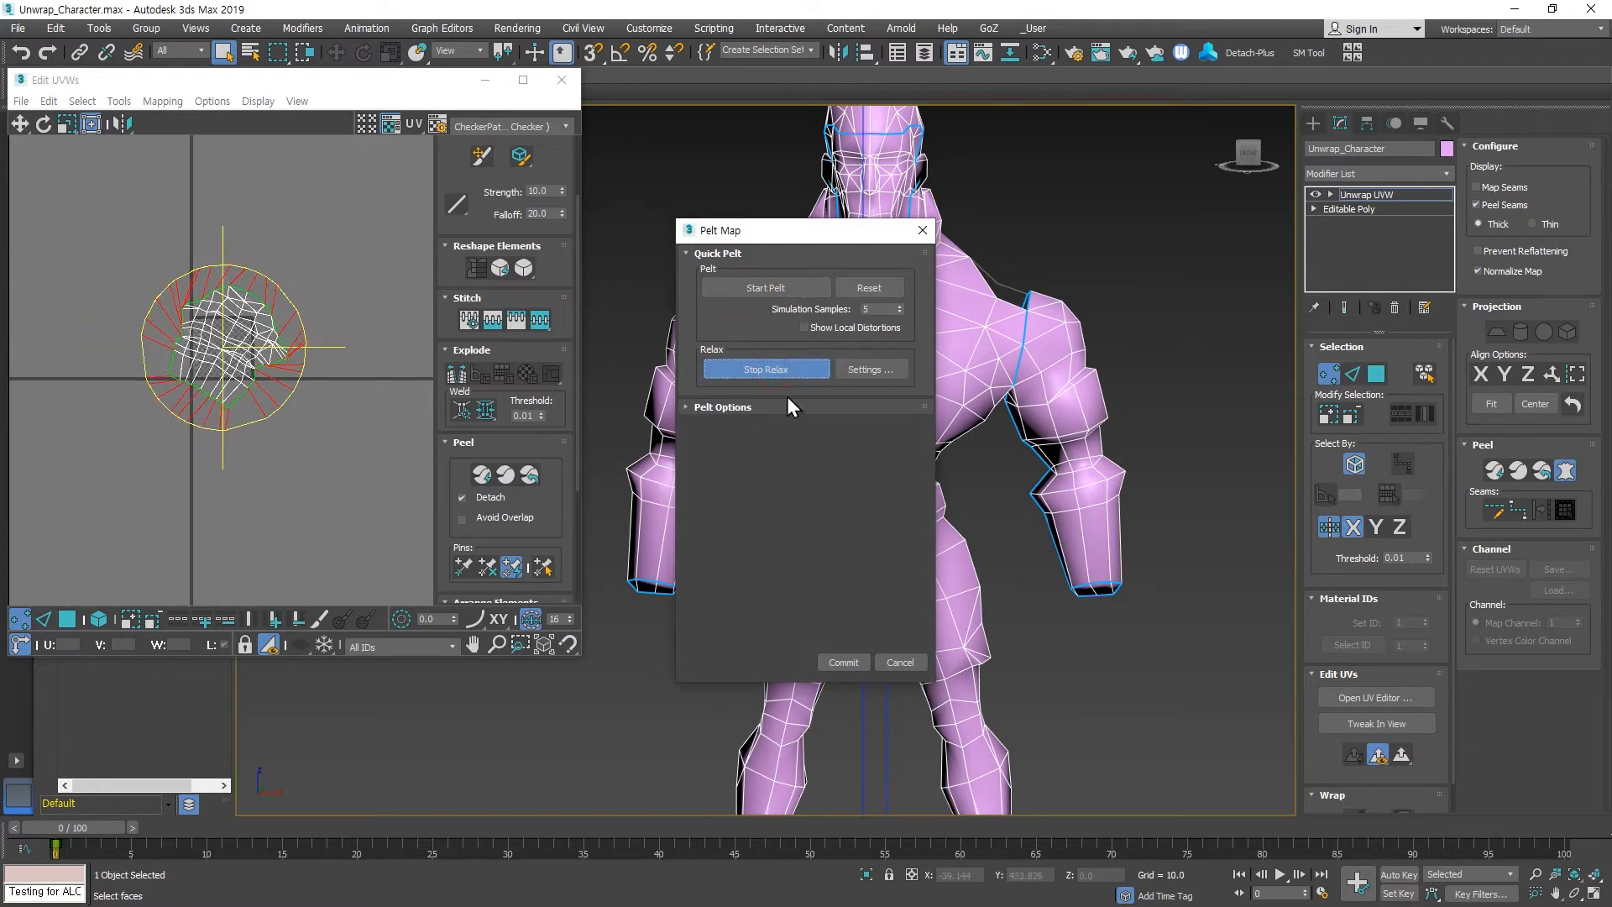
{"action": "left_click", "coordinate": [843, 661]}
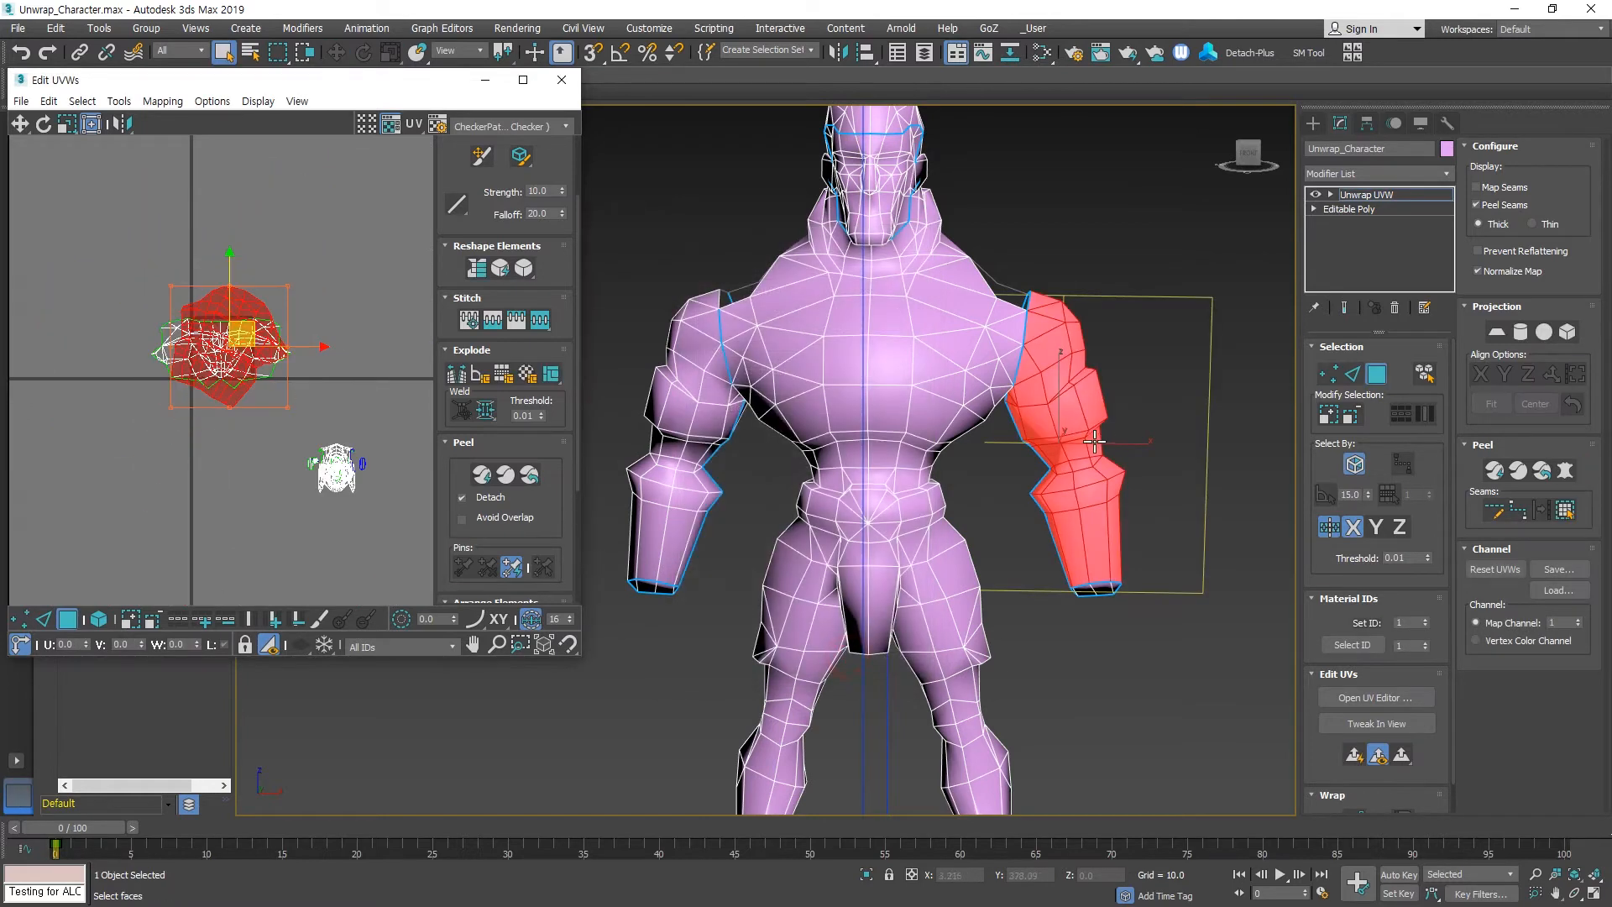
{"action": "left_click", "coordinate": [693, 364]}
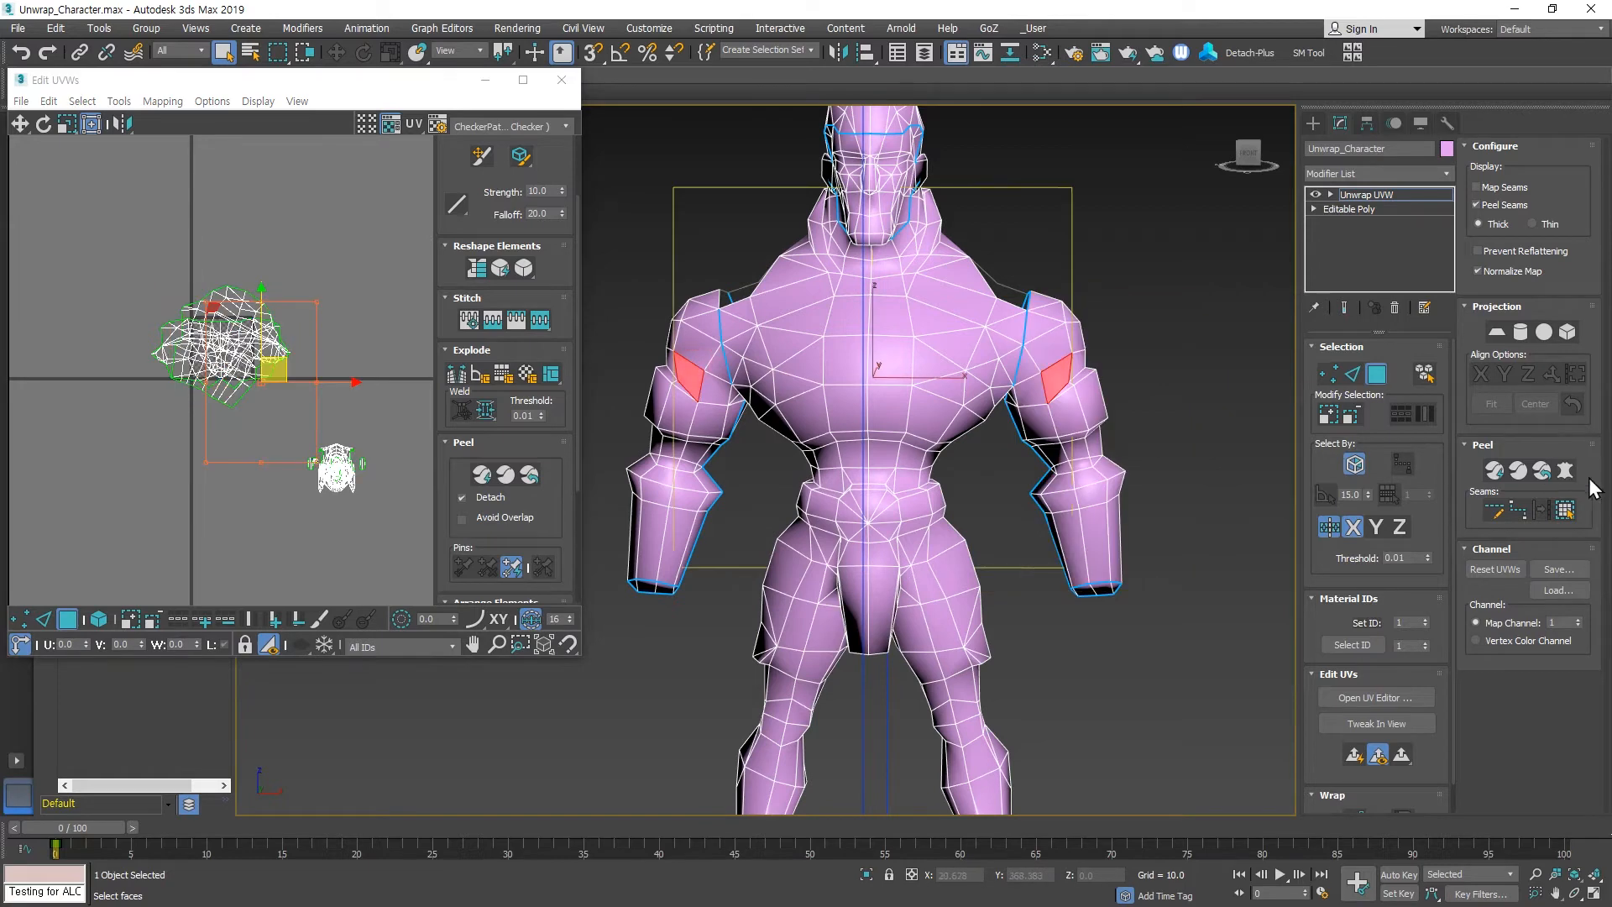
{"action": "left_click", "coordinate": [1564, 510]}
{"action": "left_click", "coordinate": [1195, 450]}
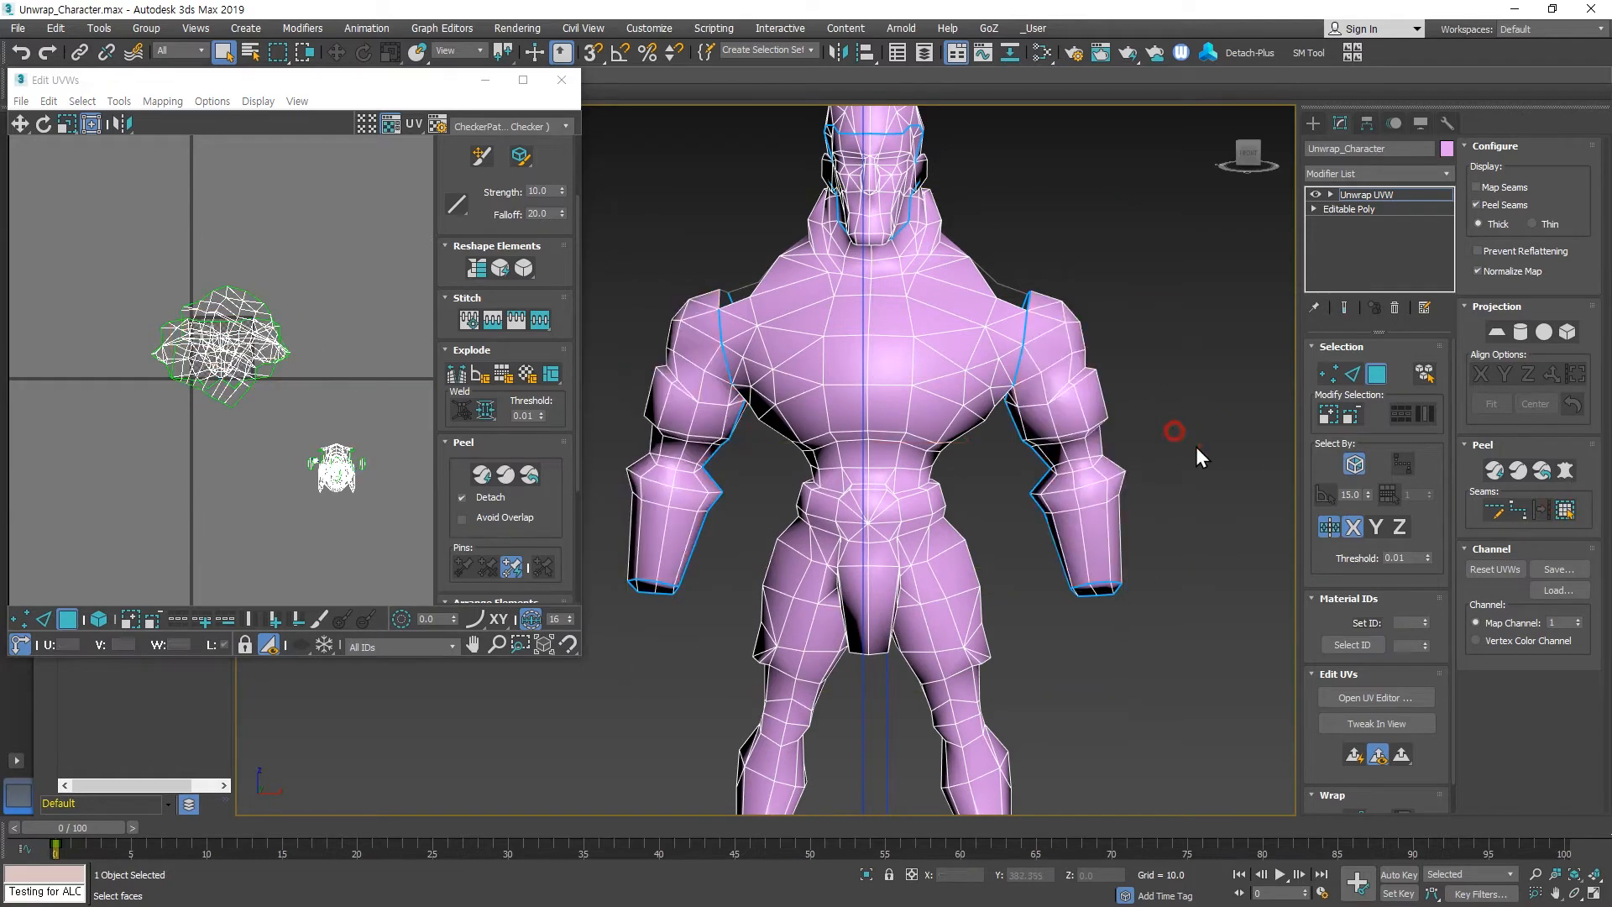
Turn off symmetrical selection, pick a face on the other, unpelted arm, and expand the selection to its seams.
{"action": "left_click", "coordinate": [1328, 527]}
{"action": "left_click", "coordinate": [679, 341]}
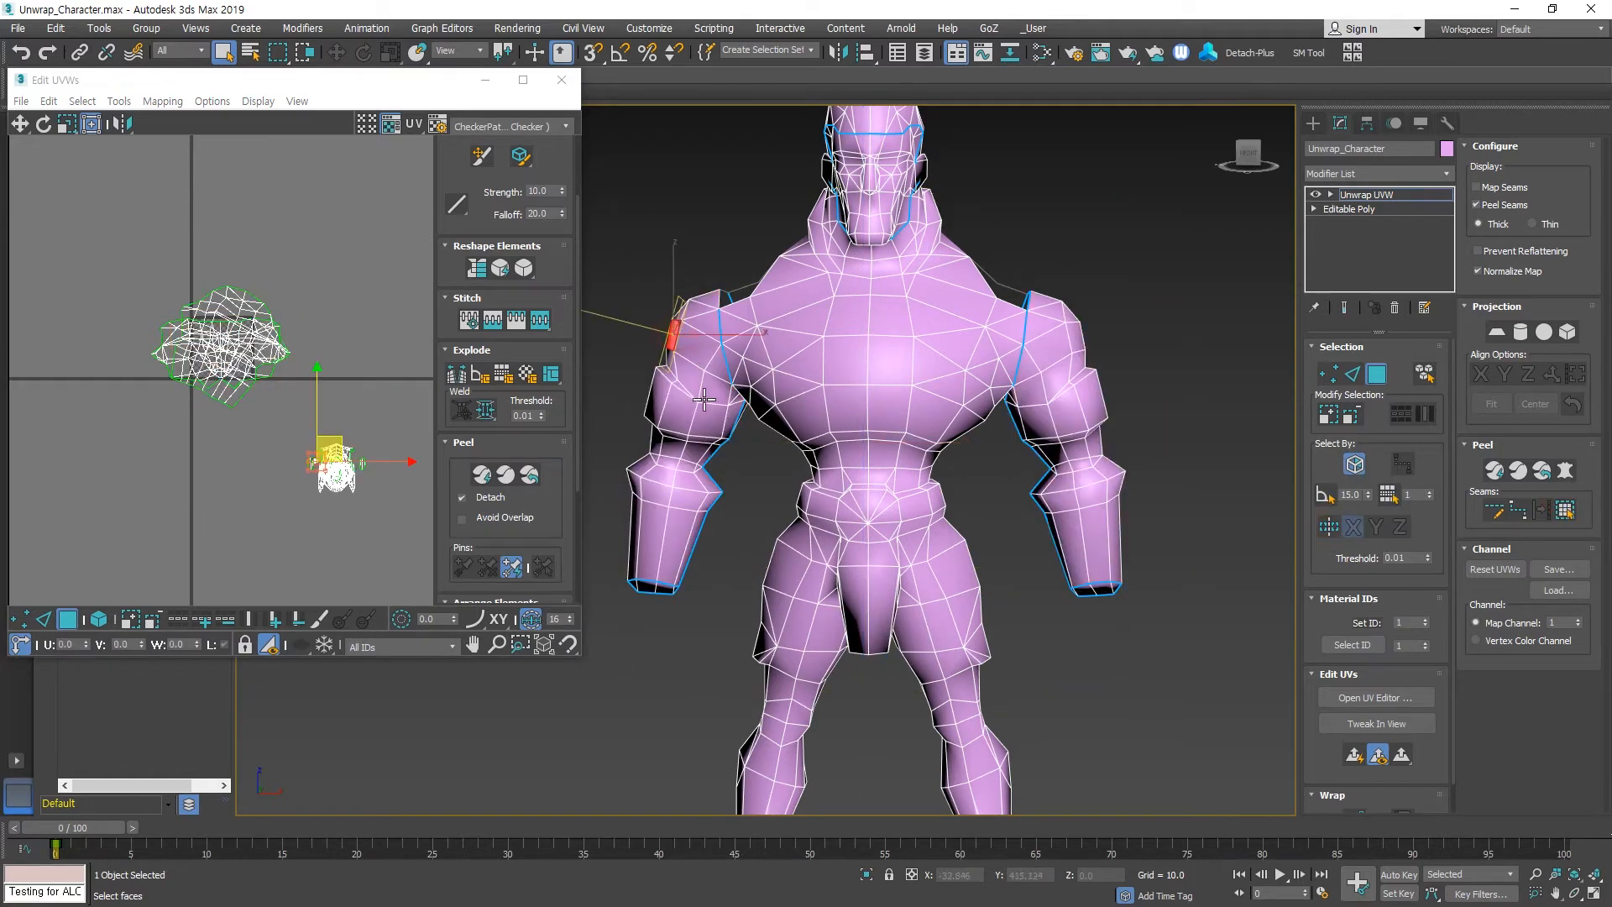
{"action": "left_click", "coordinate": [1565, 509]}
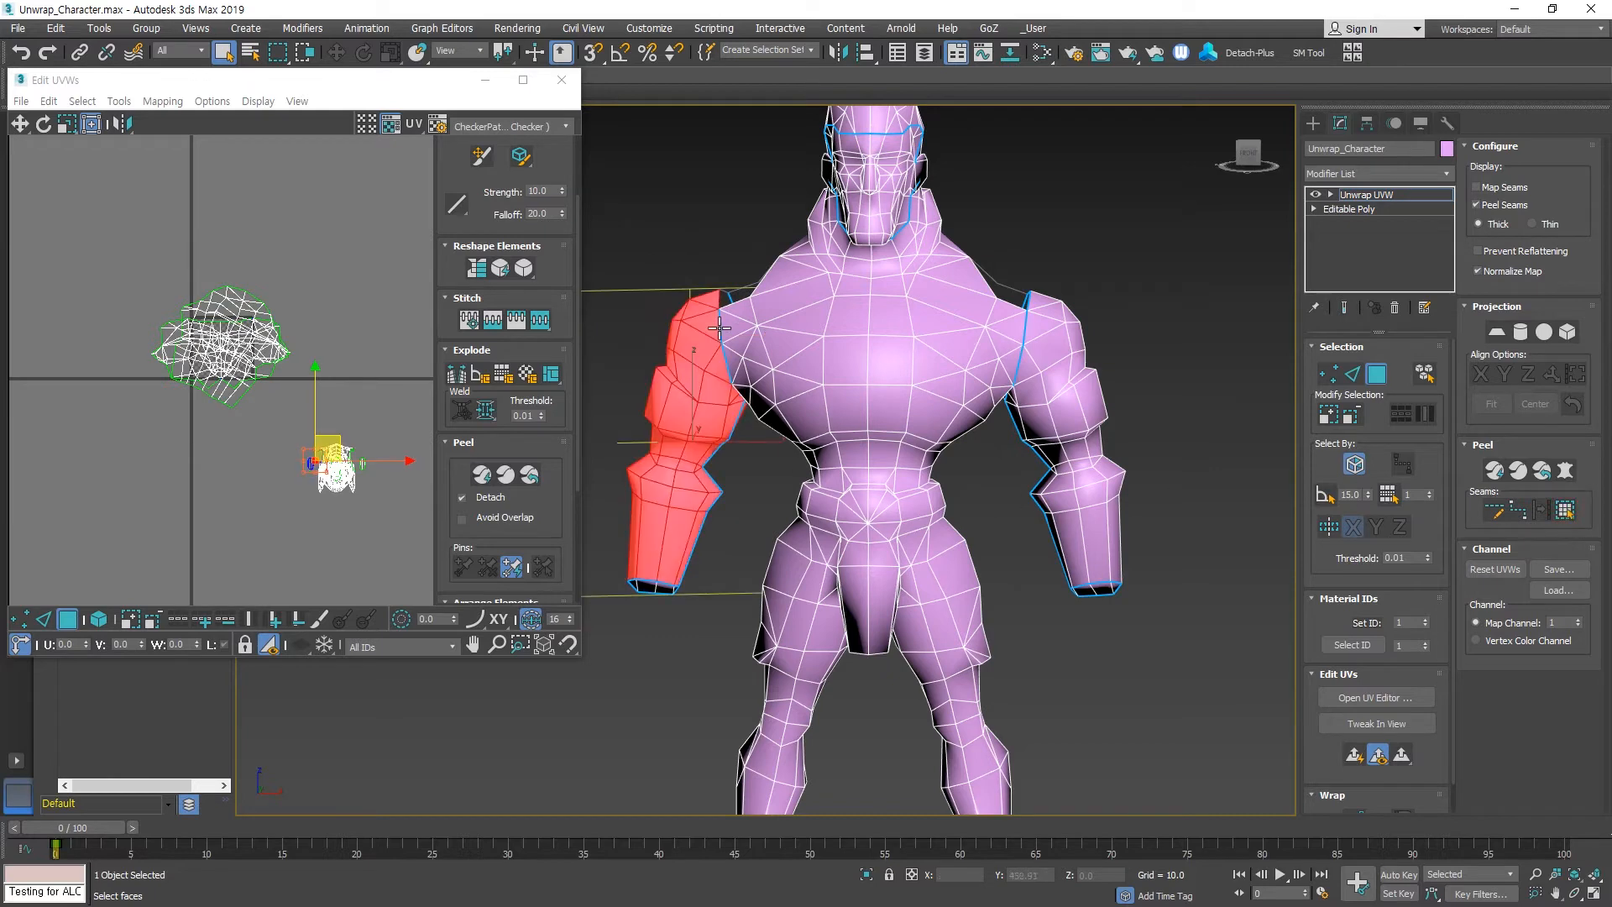
Unfold the second arm with Pelt Map, pelting and relaxing its UVs, and commit the result.
{"action": "left_click", "coordinate": [1565, 471]}
{"action": "left_click", "coordinate": [760, 290]}
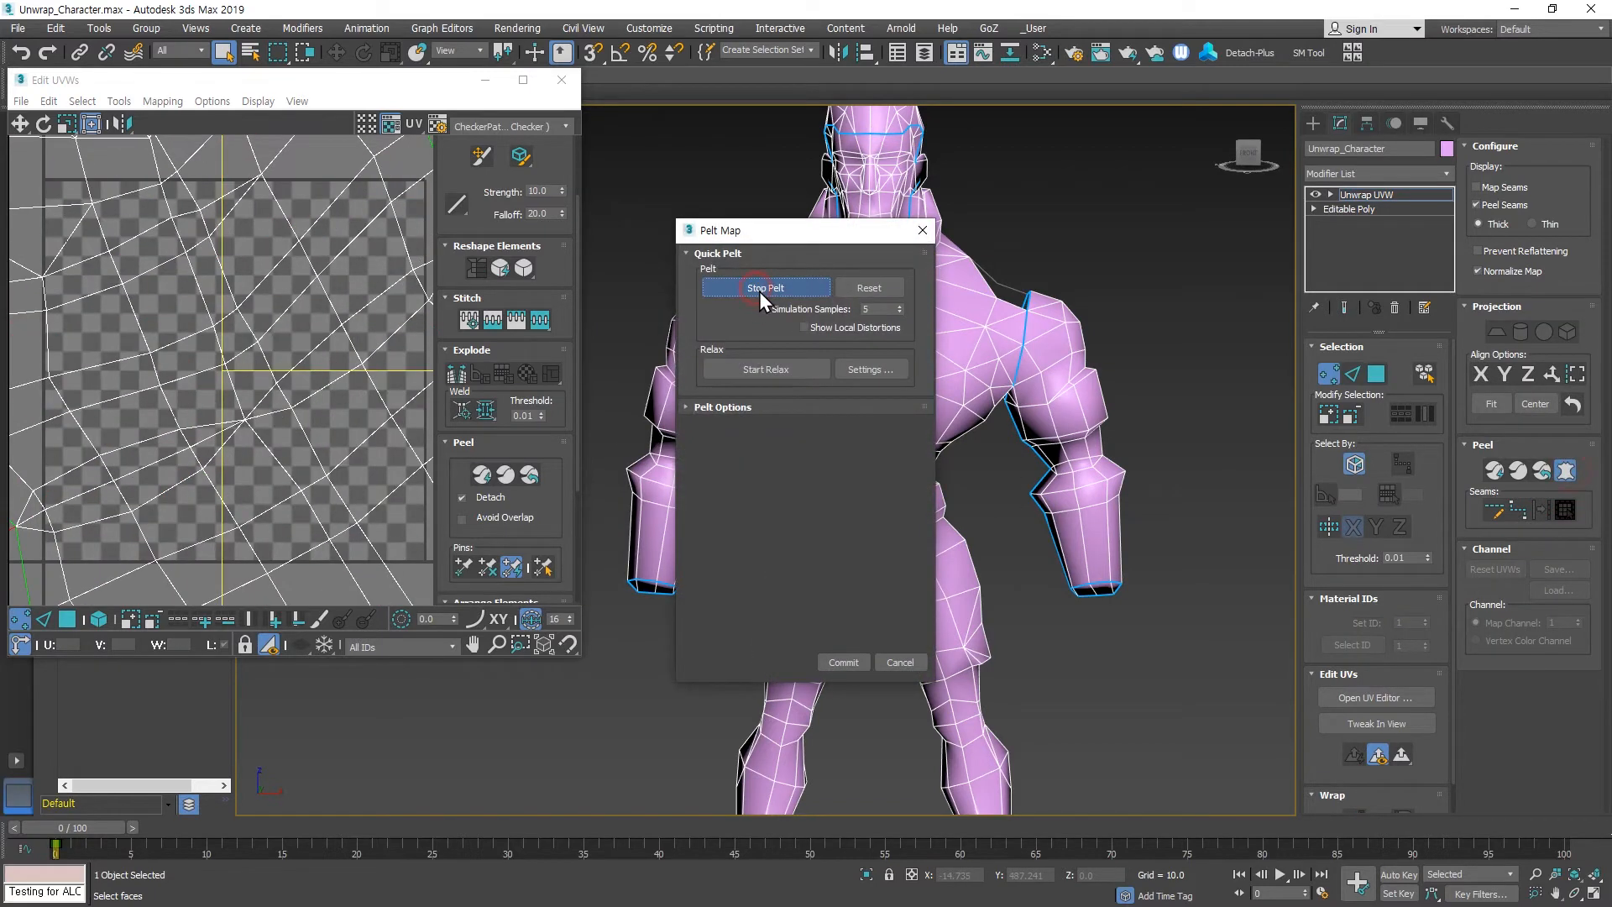
{"action": "left_click", "coordinate": [786, 368]}
{"action": "left_click", "coordinate": [783, 368]}
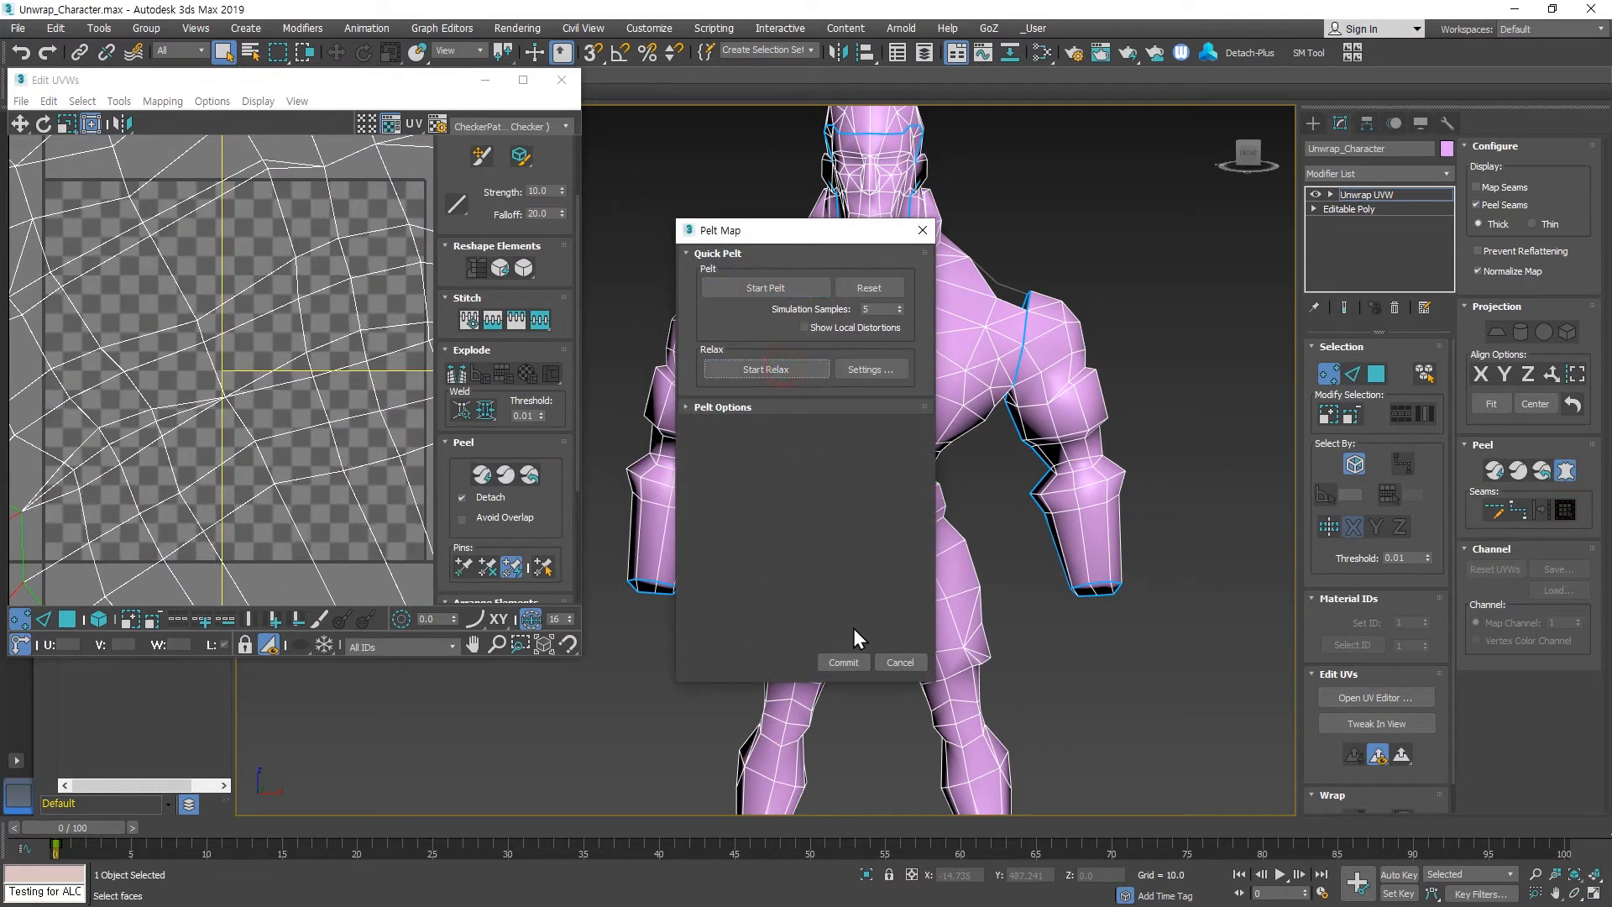
{"action": "left_click", "coordinate": [844, 662]}
{"action": "scroll", "coordinate": [299, 406], "scroll_direction": "down", "scroll_amount": 5}
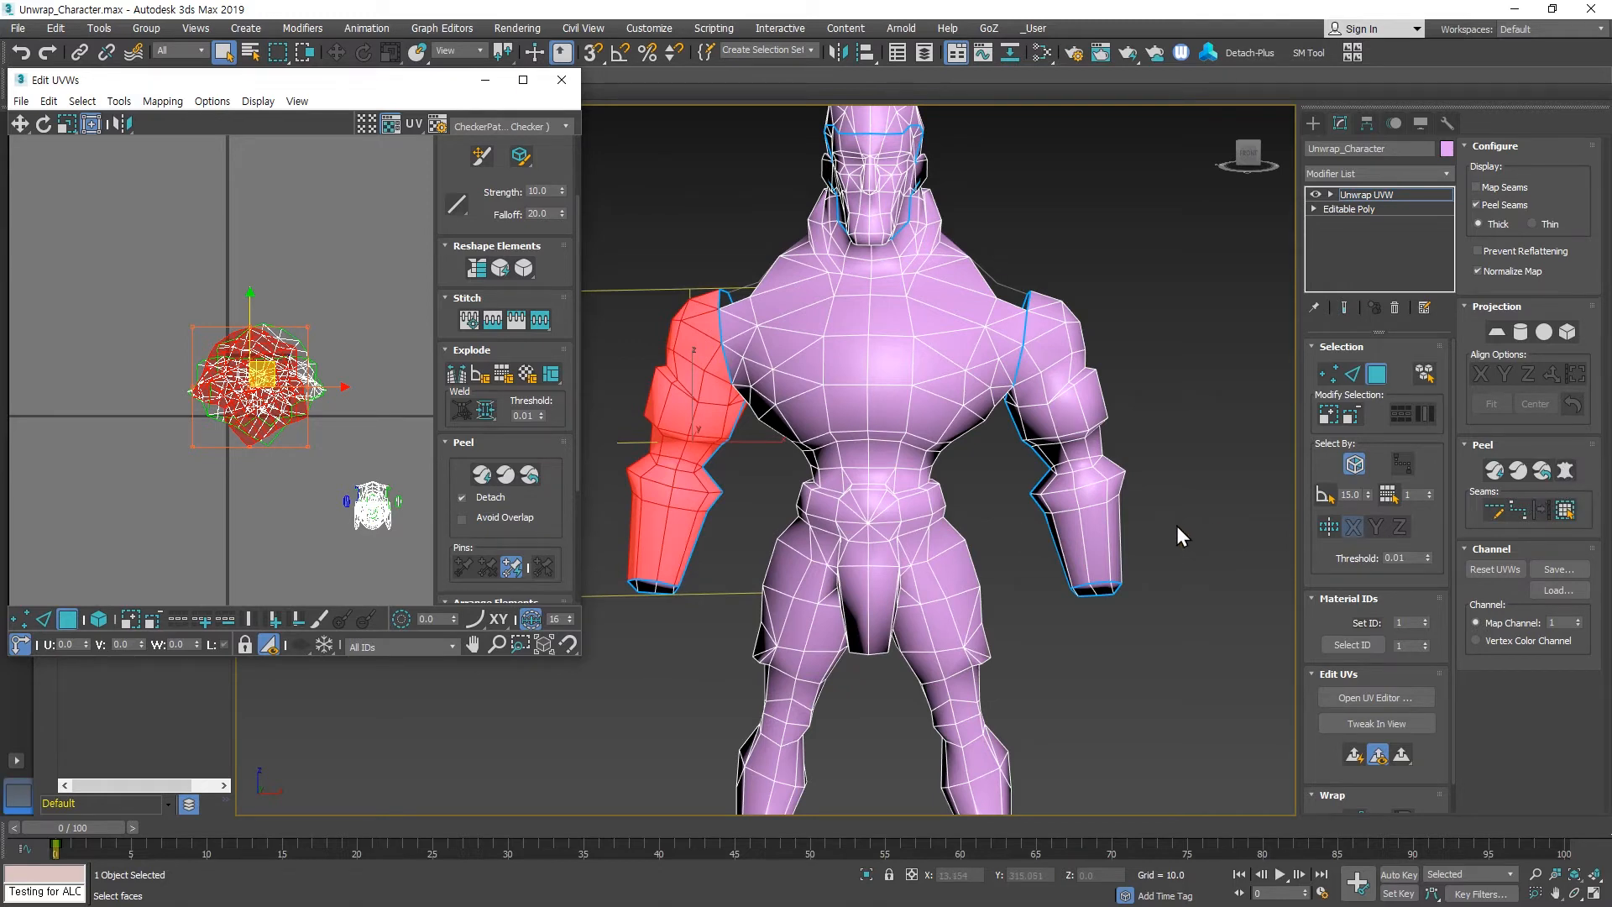
Select a face on each wrist's end cap and expand the selection to the seams so both caps are selected.
{"action": "middle_click_drag", "start_coordinate": [1105, 572], "coordinate": [1083, 506], "text": "alt"}
{"action": "scroll", "coordinate": [1083, 507], "scroll_direction": "up", "scroll_amount": 2}
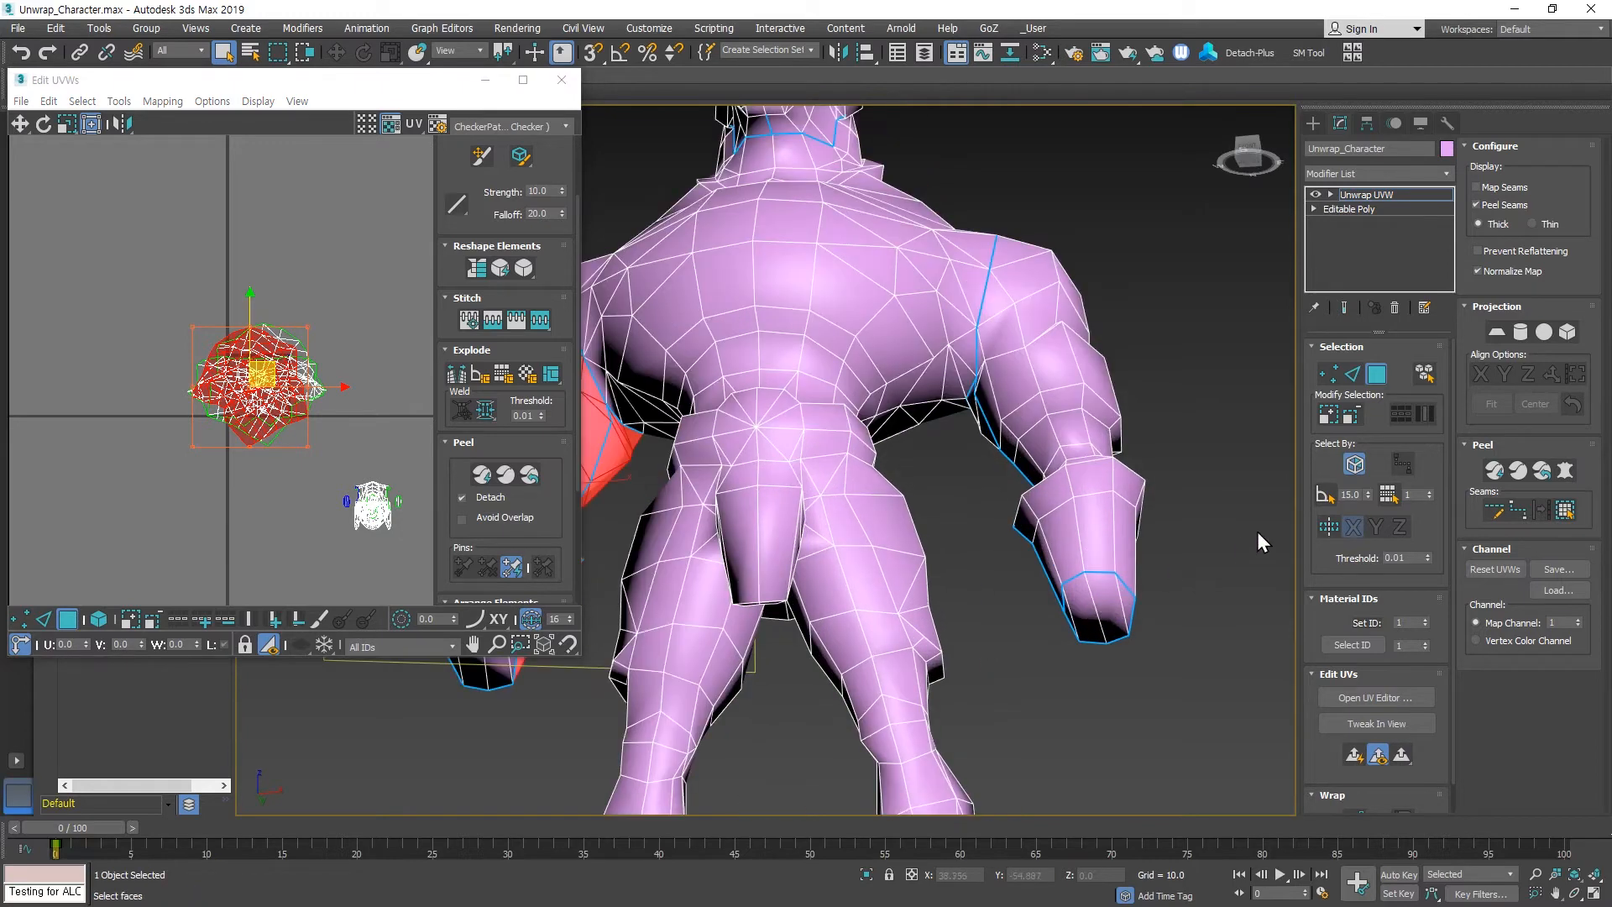
{"action": "left_click", "coordinate": [1217, 608]}
{"action": "left_click", "coordinate": [1115, 590]}
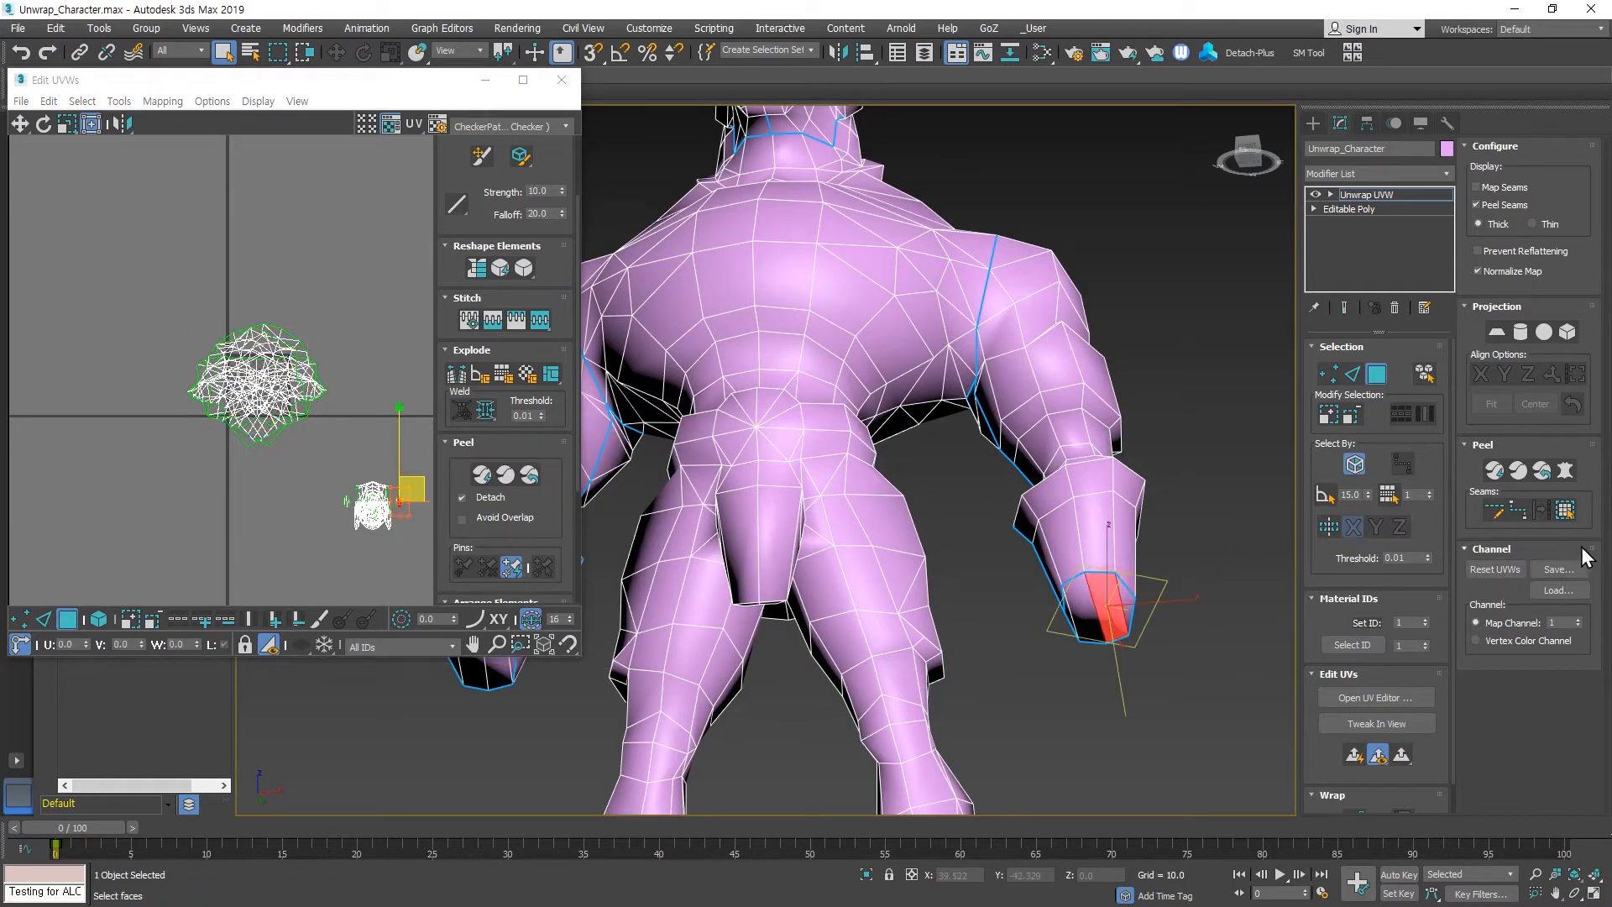
{"action": "left_click", "coordinate": [1565, 509]}
{"action": "middle_click_drag", "start_coordinate": [603, 671], "coordinate": [813, 602]}
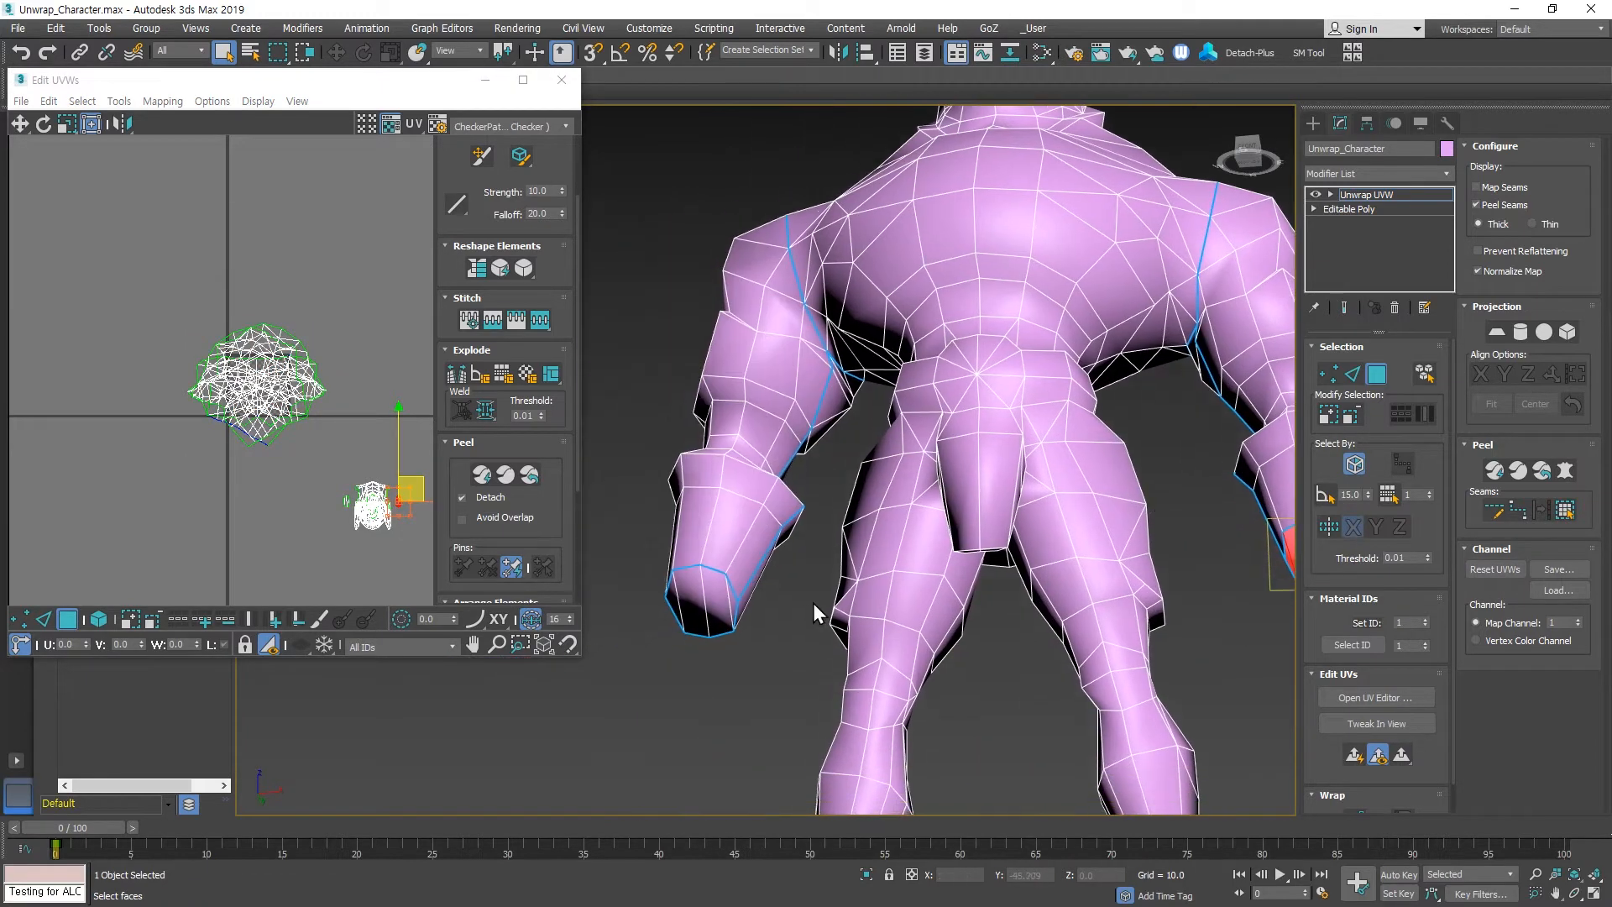
{"action": "left_click", "coordinate": [699, 588], "text": "ctrl"}
{"action": "scroll", "coordinate": [700, 588], "scroll_direction": "down", "scroll_amount": 2}
{"action": "middle_click_drag", "start_coordinate": [669, 619], "coordinate": [724, 588]}
{"action": "left_click", "coordinate": [1566, 510]}
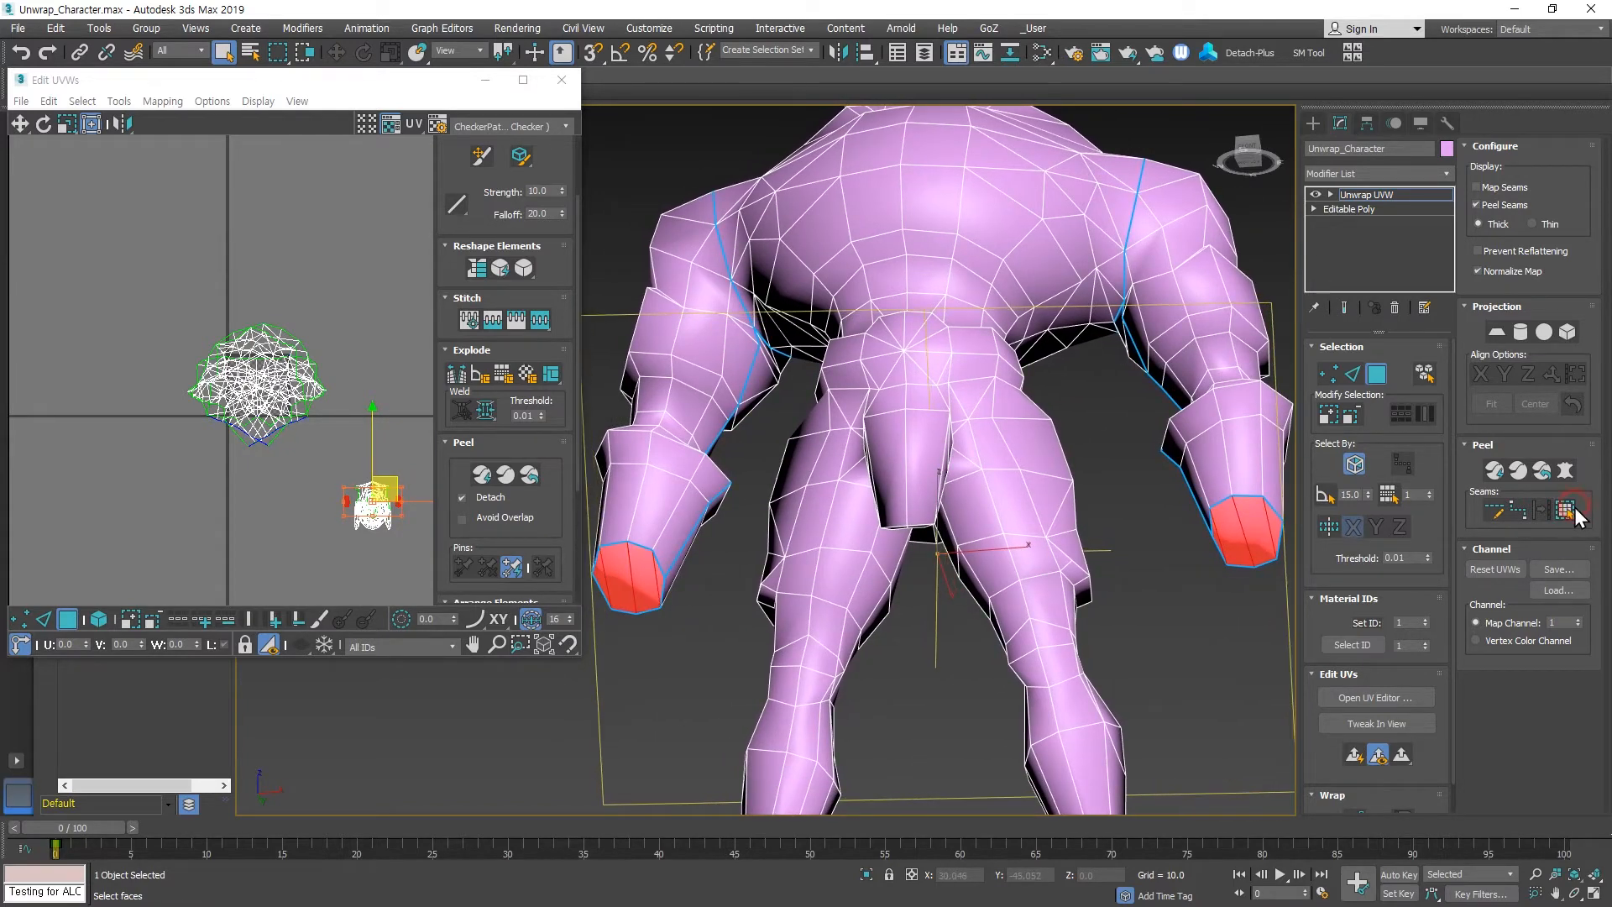
Quick Peel both wrist caps and move their UVs from the body shell onto the pelted arm shells.
{"action": "left_click", "coordinate": [484, 475]}
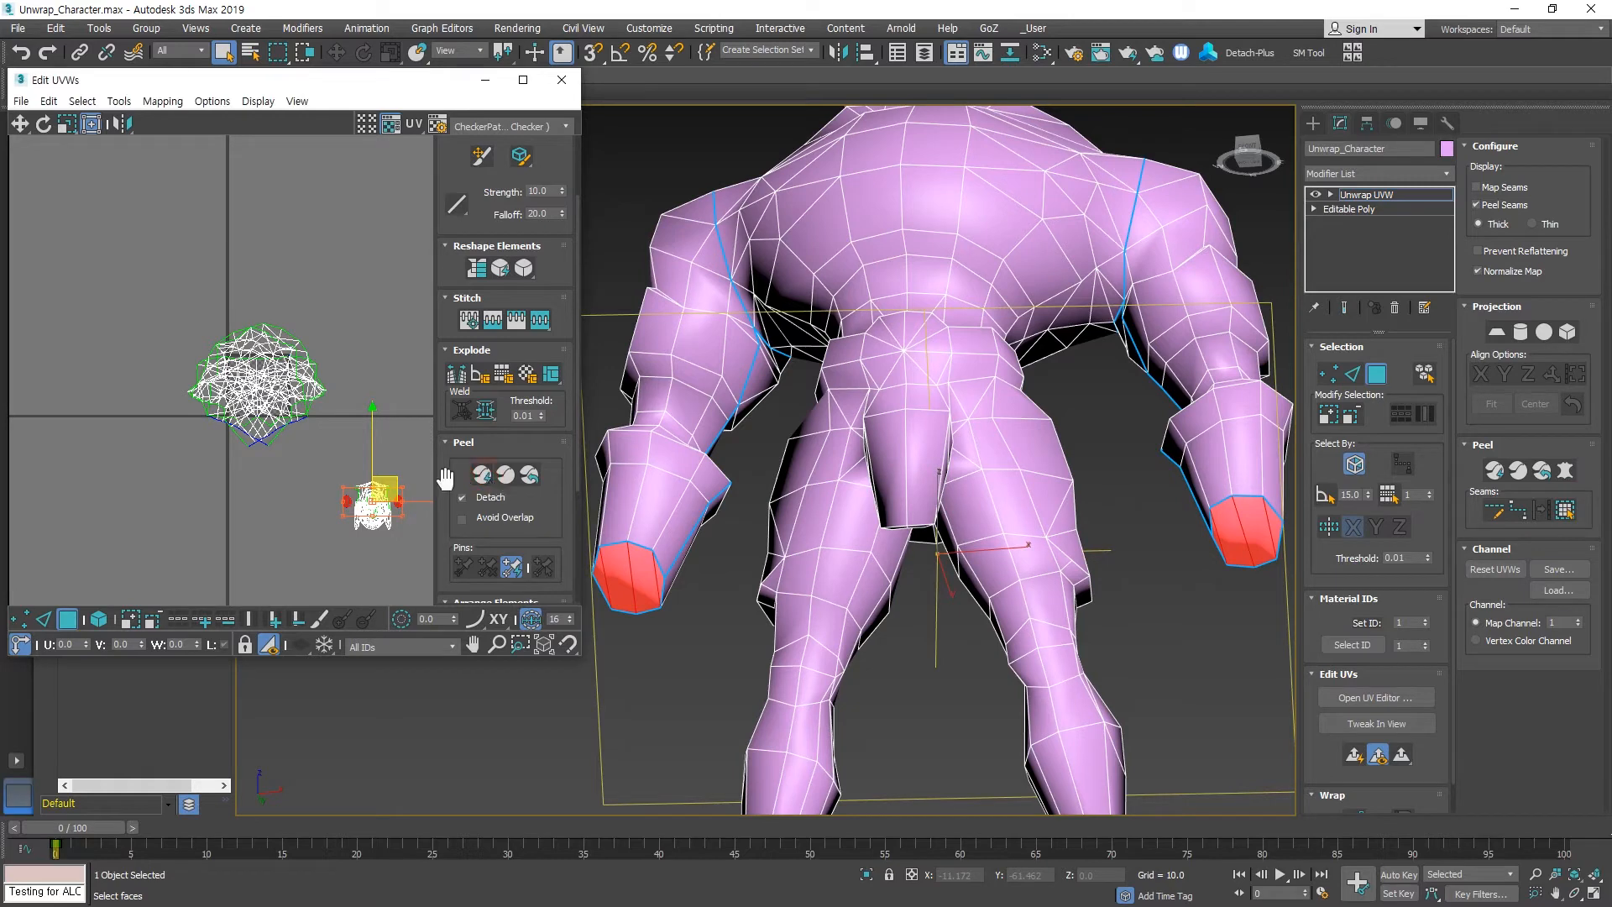
{"action": "left_click_drag", "start_coordinate": [394, 489], "coordinate": [279, 371]}
{"action": "scroll", "coordinate": [1038, 536], "scroll_direction": "down", "scroll_amount": 5}
{"action": "middle_click_drag", "start_coordinate": [1034, 534], "coordinate": [1034, 588], "text": "alt"}
{"action": "scroll", "coordinate": [1022, 416], "scroll_direction": "up", "scroll_amount": 3}
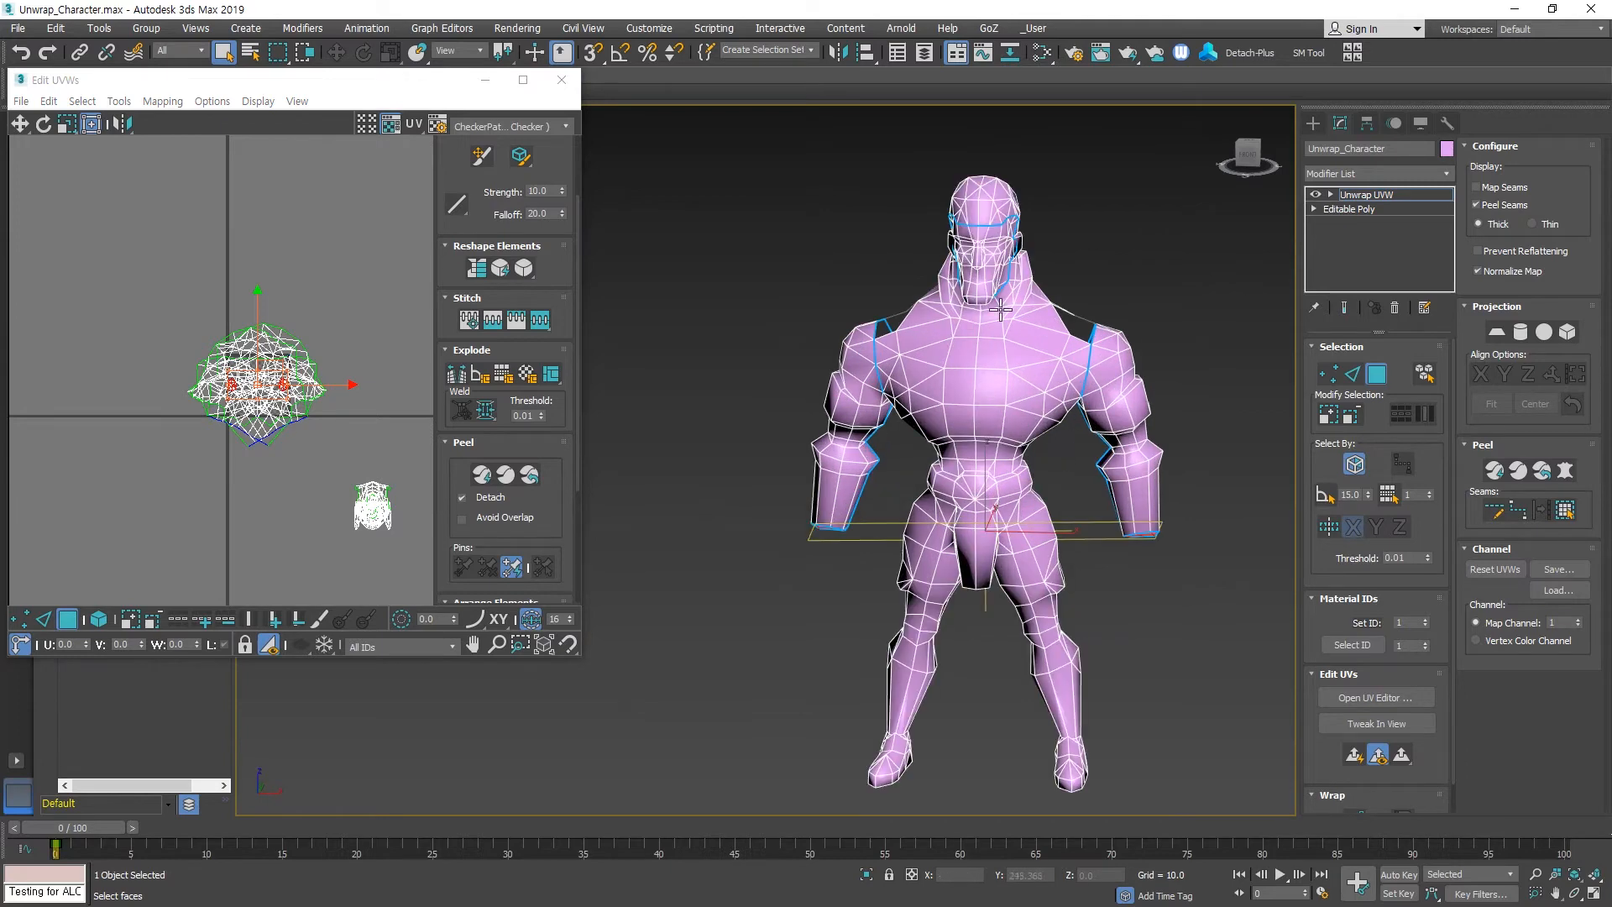
Turn on X symmetry and mark a point-to-point peel seam around the waist just above the hips.
{"action": "scroll", "coordinate": [1080, 462], "scroll_direction": "up", "scroll_amount": 8}
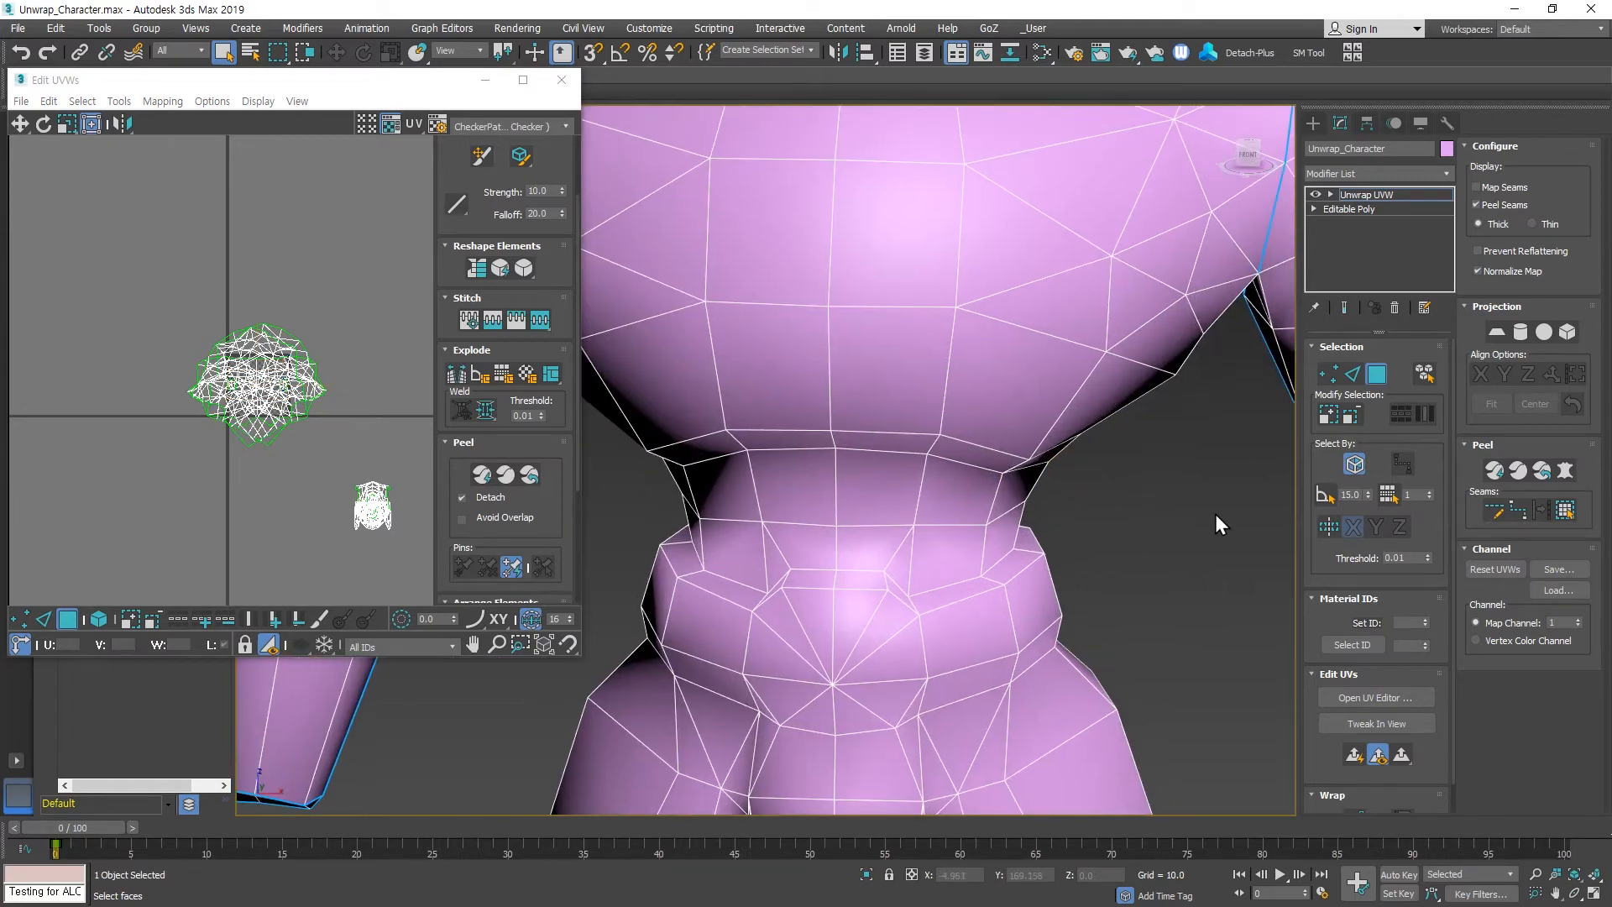
{"action": "left_click", "coordinate": [1518, 512]}
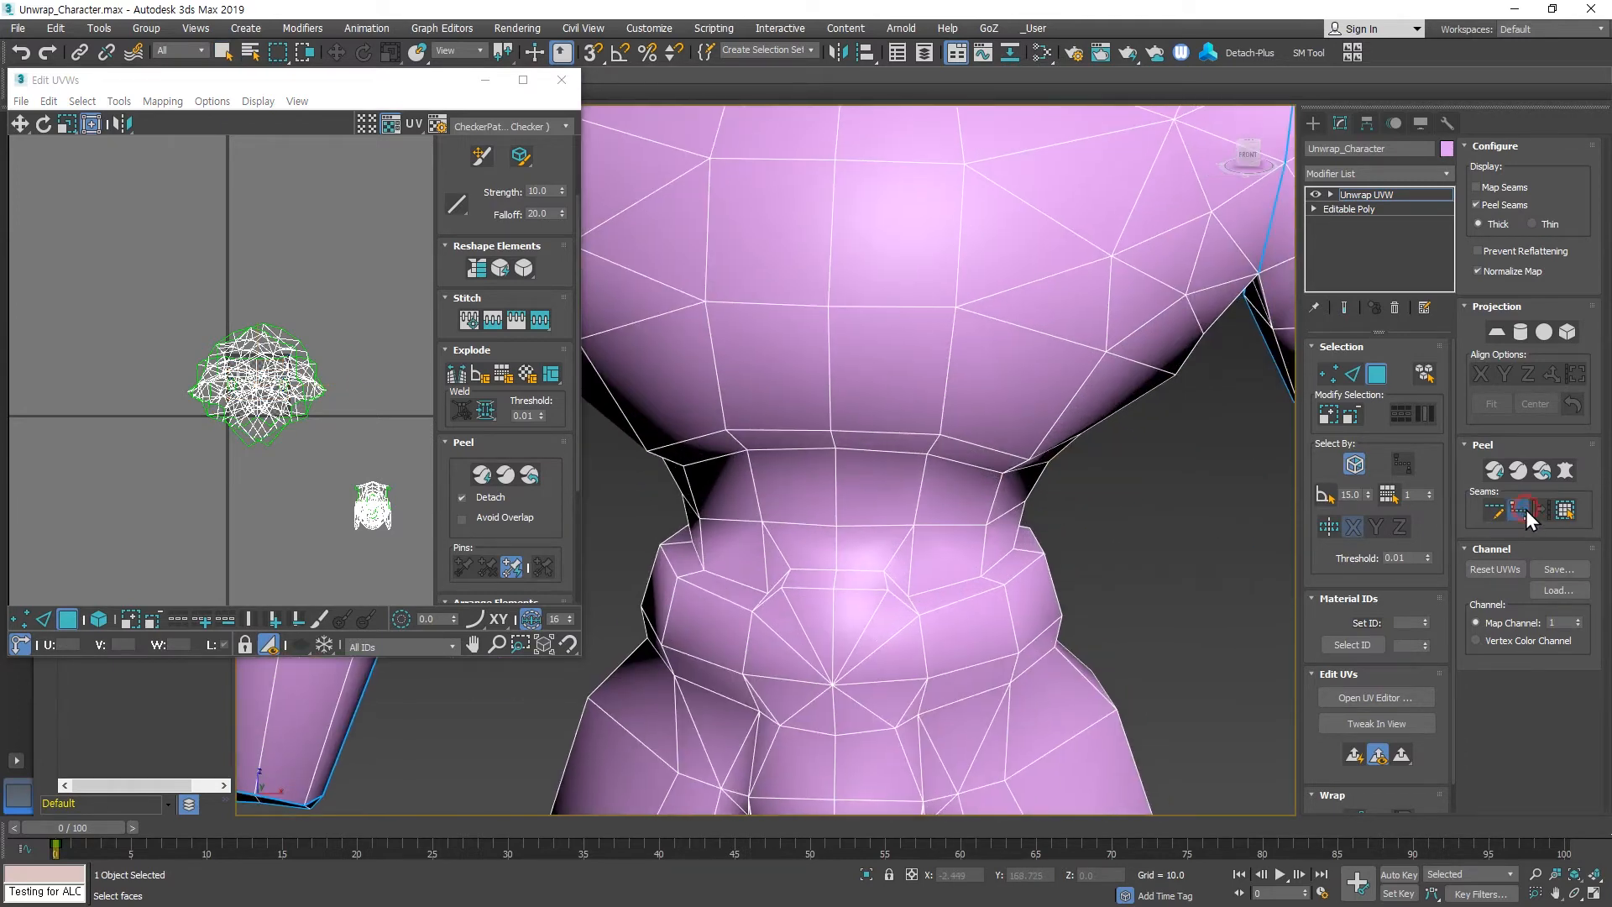
{"action": "left_click", "coordinate": [1327, 527]}
{"action": "left_click", "coordinate": [858, 568]}
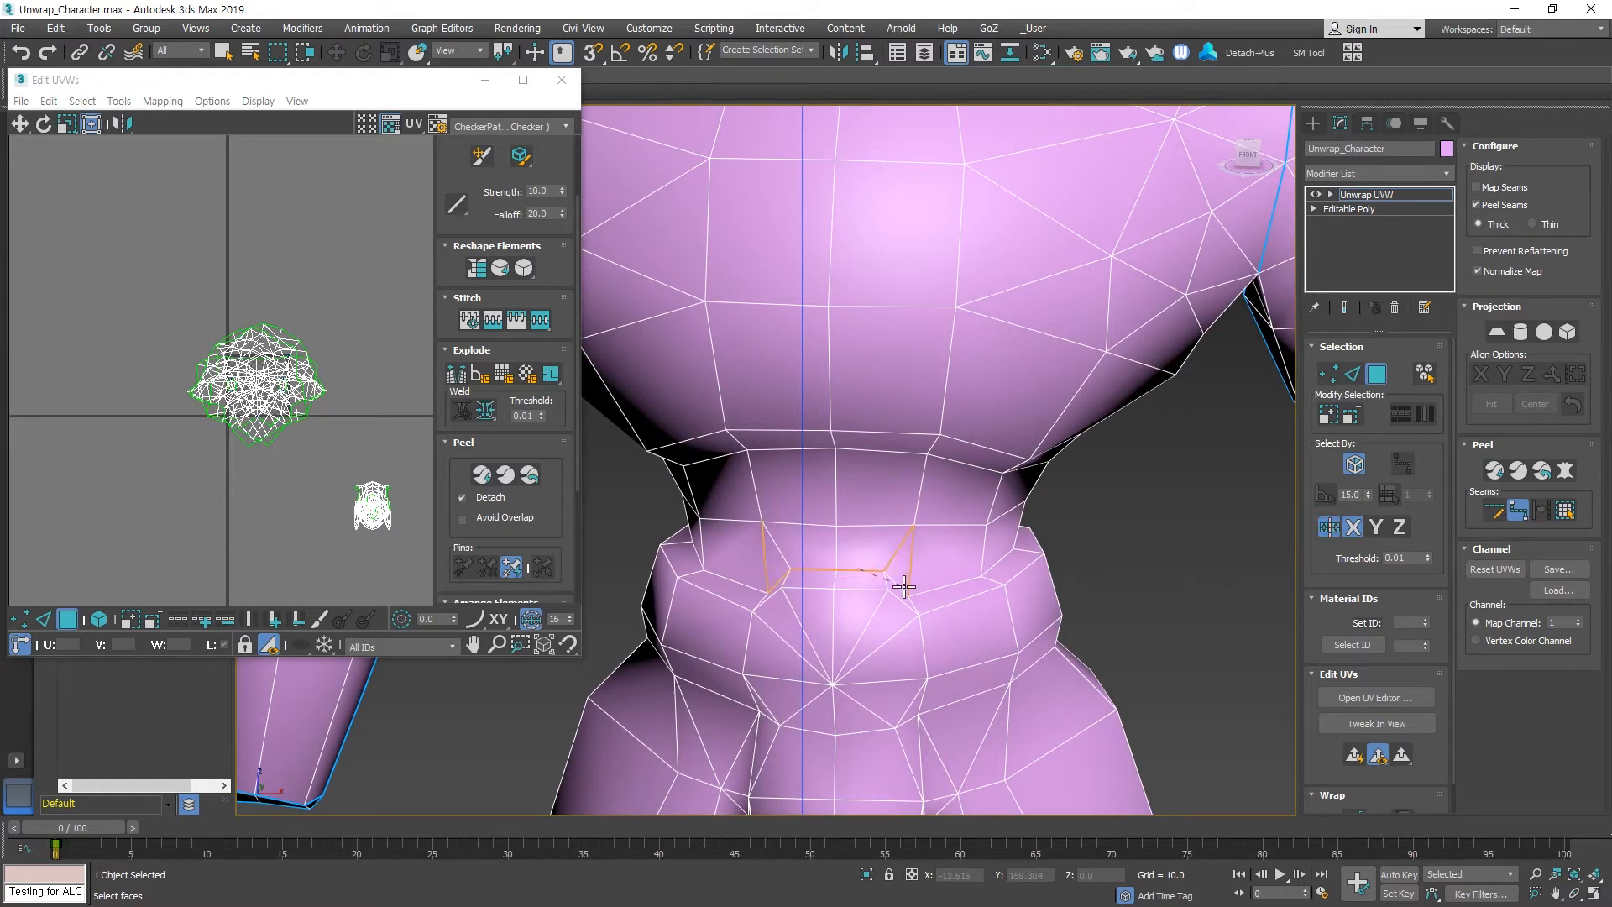
{"action": "left_click", "coordinate": [945, 590]}
{"action": "middle_click_drag", "start_coordinate": [942, 582], "coordinate": [883, 574], "text": "alt"}
{"action": "left_click", "coordinate": [1035, 571]}
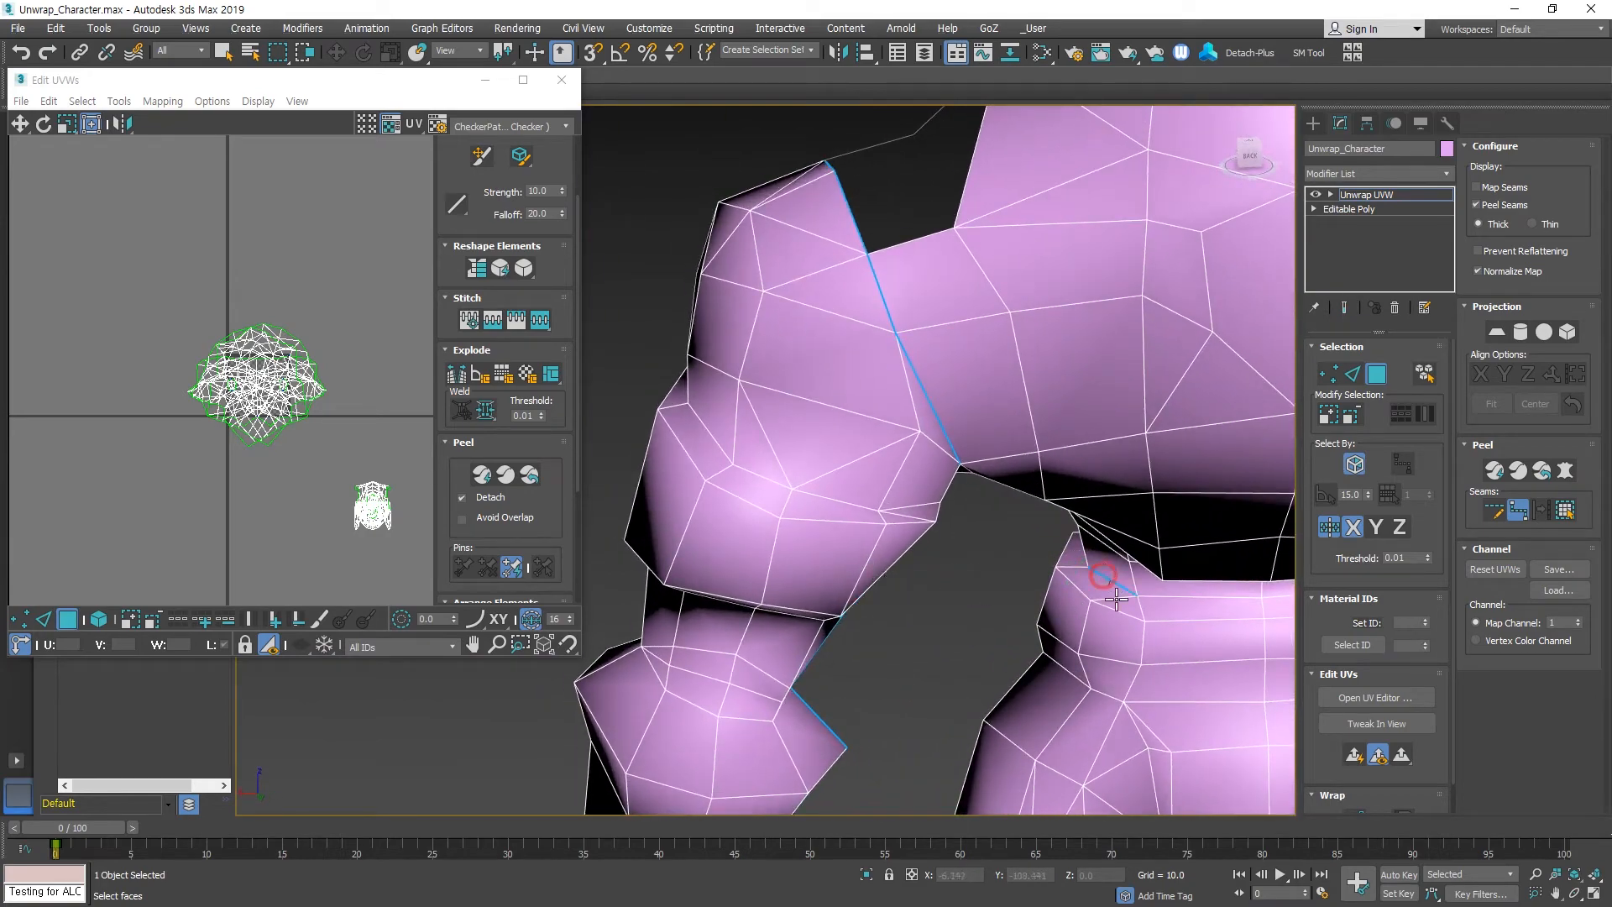
{"action": "middle_click_drag", "start_coordinate": [1116, 598], "coordinate": [912, 528], "text": "alt"}
{"action": "left_click", "coordinate": [983, 592]}
{"action": "scroll", "coordinate": [983, 592], "scroll_direction": "down", "scroll_amount": 5}
Mark a peel seam down the side of the torso, connecting the armpit seam to the waist seam.
{"action": "scroll", "coordinate": [890, 496], "scroll_direction": "up", "scroll_amount": 3}
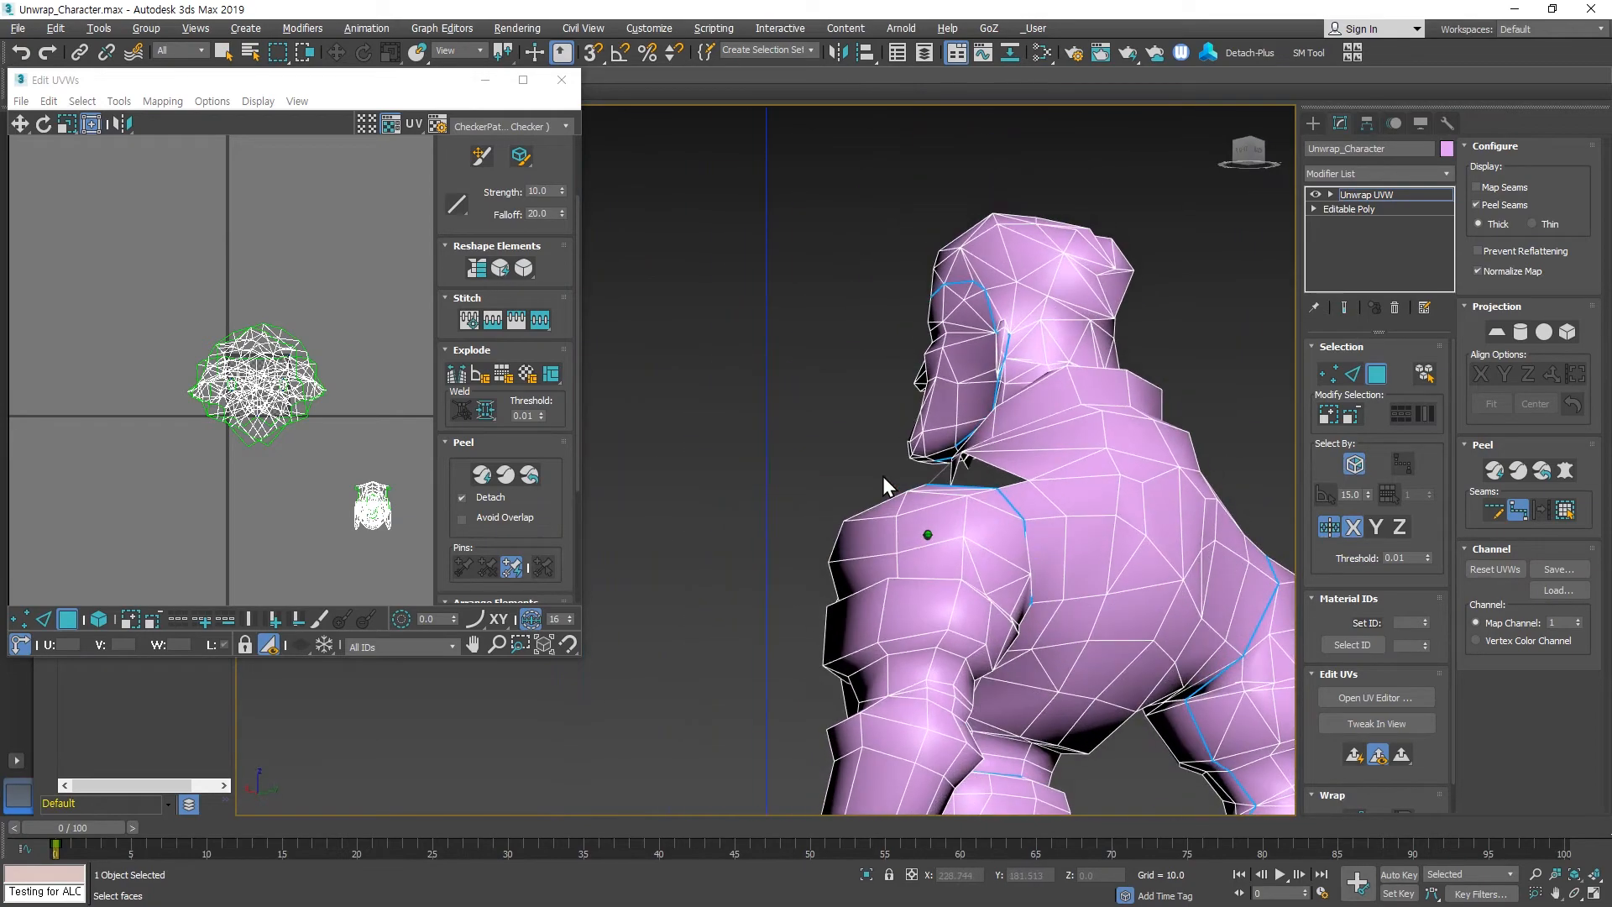
{"action": "scroll", "coordinate": [782, 525], "scroll_direction": "down", "scroll_amount": 3}
{"action": "middle_click_drag", "start_coordinate": [782, 525], "coordinate": [777, 574], "text": "alt"}
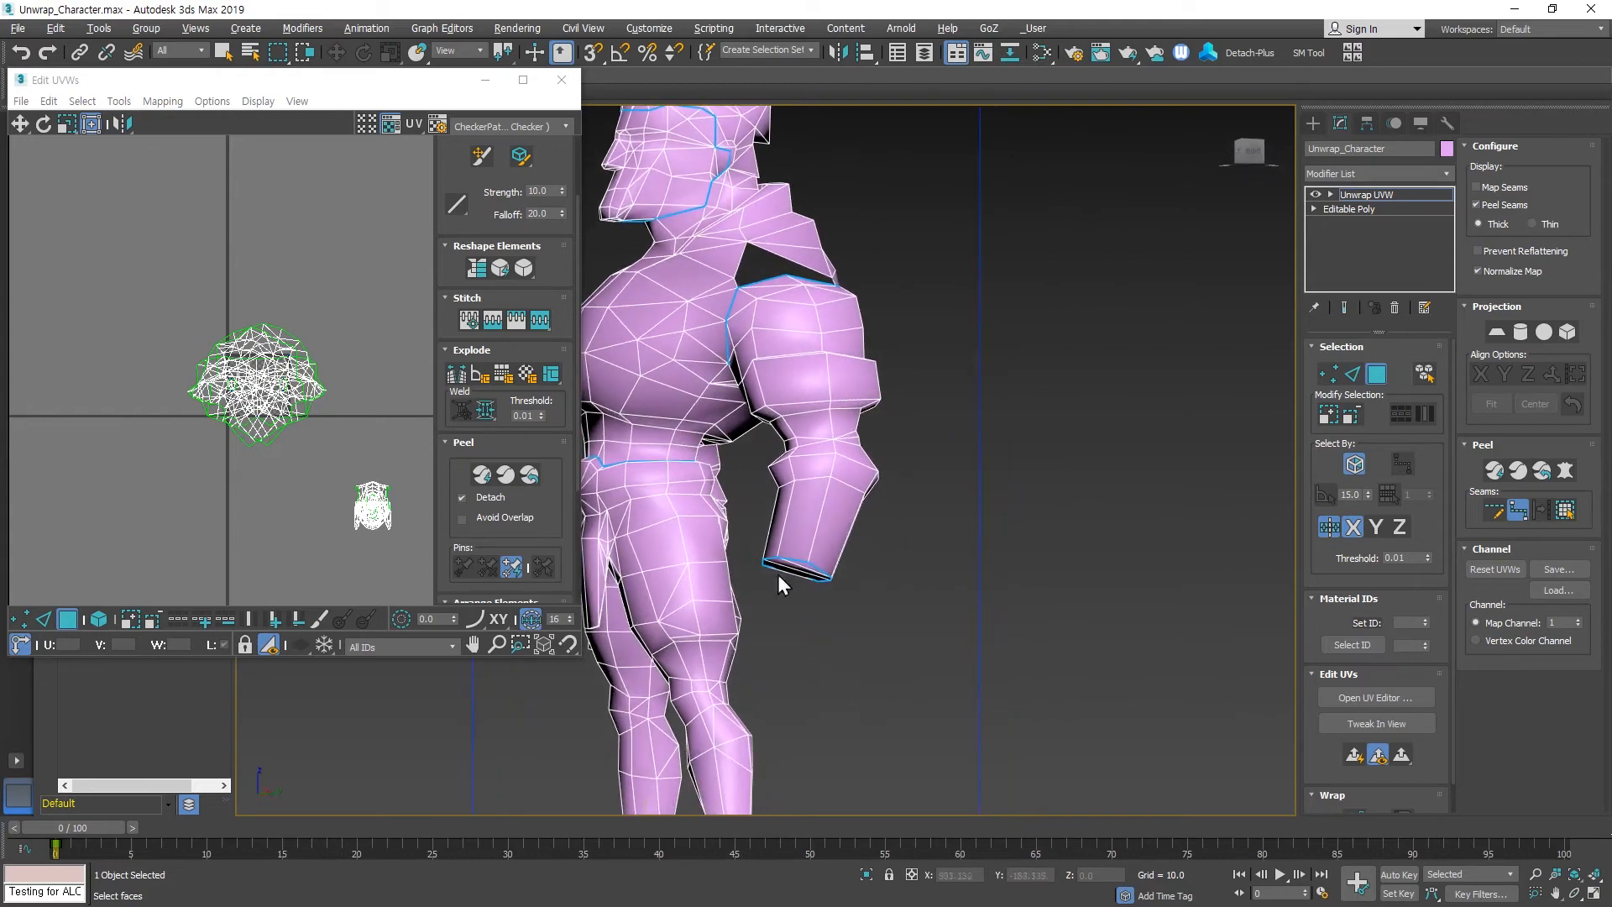
{"action": "scroll", "coordinate": [708, 453], "scroll_direction": "up", "scroll_amount": 4}
{"action": "middle_click_drag", "start_coordinate": [680, 492], "coordinate": [628, 356], "text": "alt"}
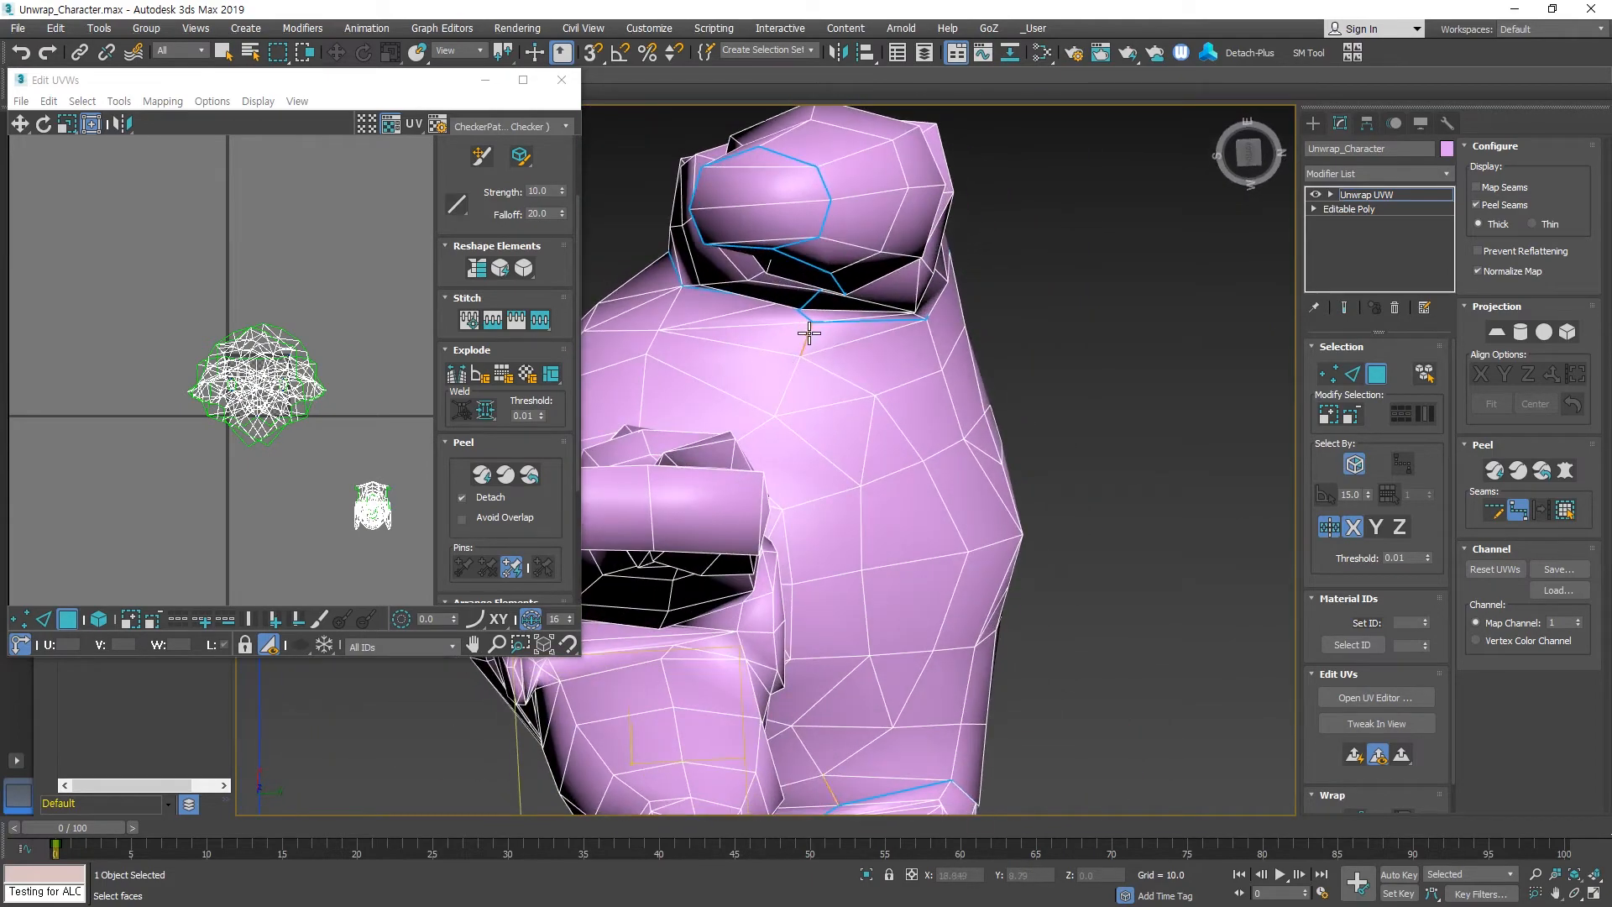
{"action": "mouse_move", "coordinate": [784, 378]}
{"action": "middle_mouse_down", "text": "alt"}
{"action": "mouse_move", "coordinate": [744, 389]}
{"action": "mouse_move", "coordinate": [703, 440]}
{"action": "mouse_move", "coordinate": [755, 491]}
{"action": "mouse_move", "coordinate": [730, 493]}
{"action": "mouse_move", "coordinate": [702, 546]}
{"action": "mouse_move", "coordinate": [679, 552]}
{"action": "mouse_move", "coordinate": [752, 517]}
{"action": "mouse_move", "coordinate": [747, 605]}
{"action": "middle_mouse_up", "text": "alt"}
{"action": "left_click", "coordinate": [744, 460]}
{"action": "left_click", "coordinate": [762, 535]}
{"action": "scroll", "coordinate": [824, 548], "scroll_direction": "down", "scroll_amount": 5}
{"action": "middle_click_drag", "start_coordinate": [707, 422], "coordinate": [925, 554], "text": "alt"}
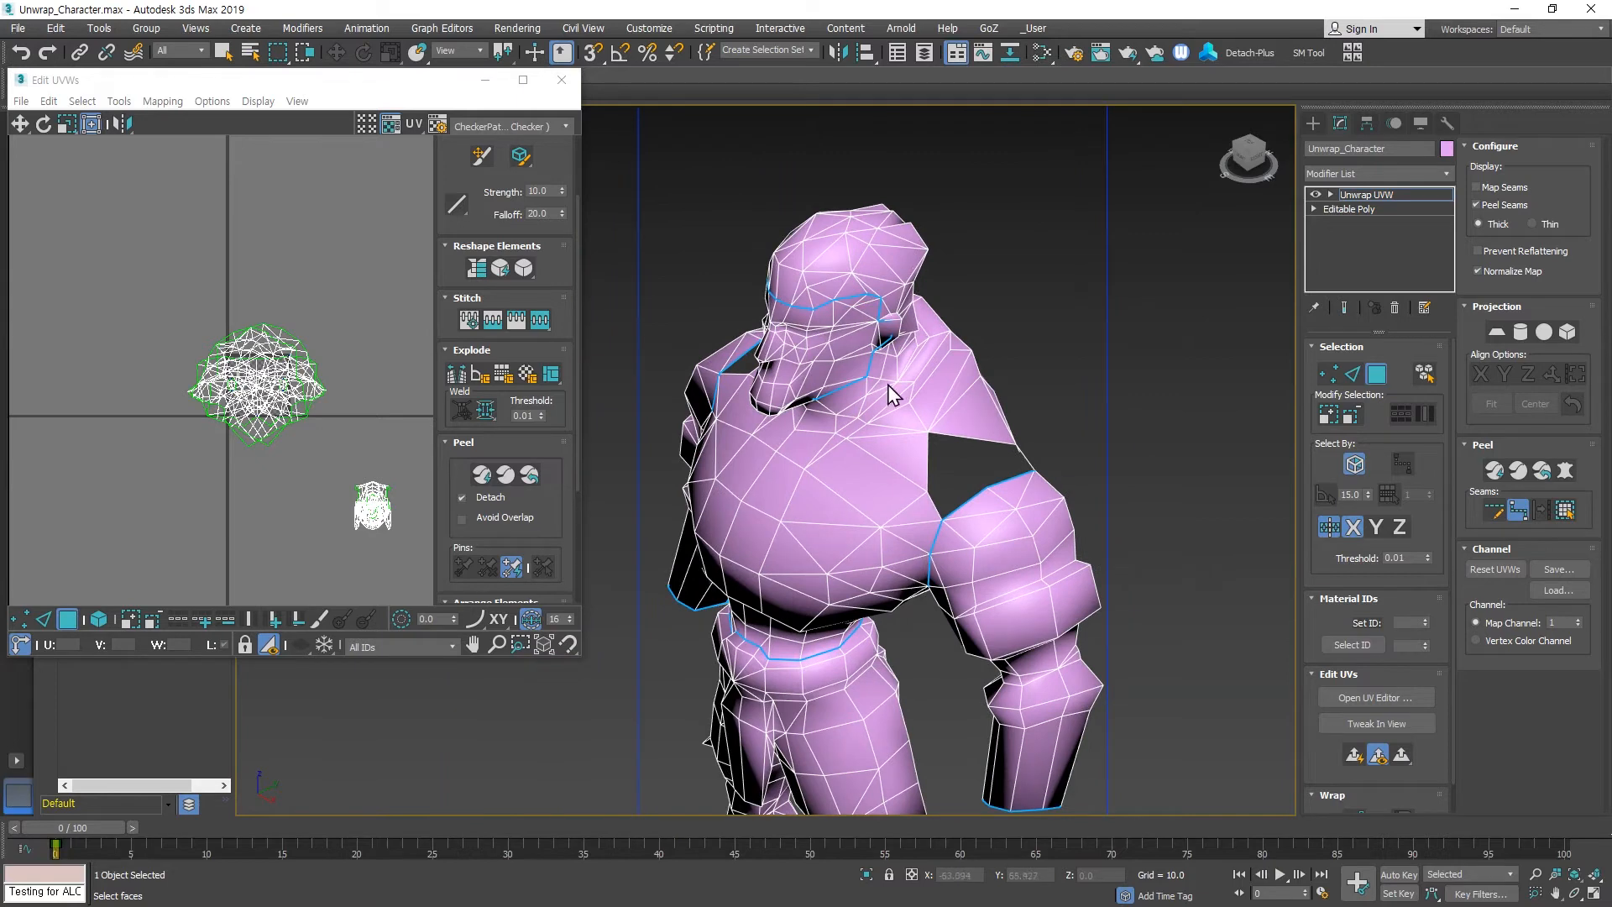
Mark a peel seam from the shoulder along the collar and neck to the face seam at the jaw.
{"action": "scroll", "coordinate": [898, 530], "scroll_direction": "up", "scroll_amount": 5}
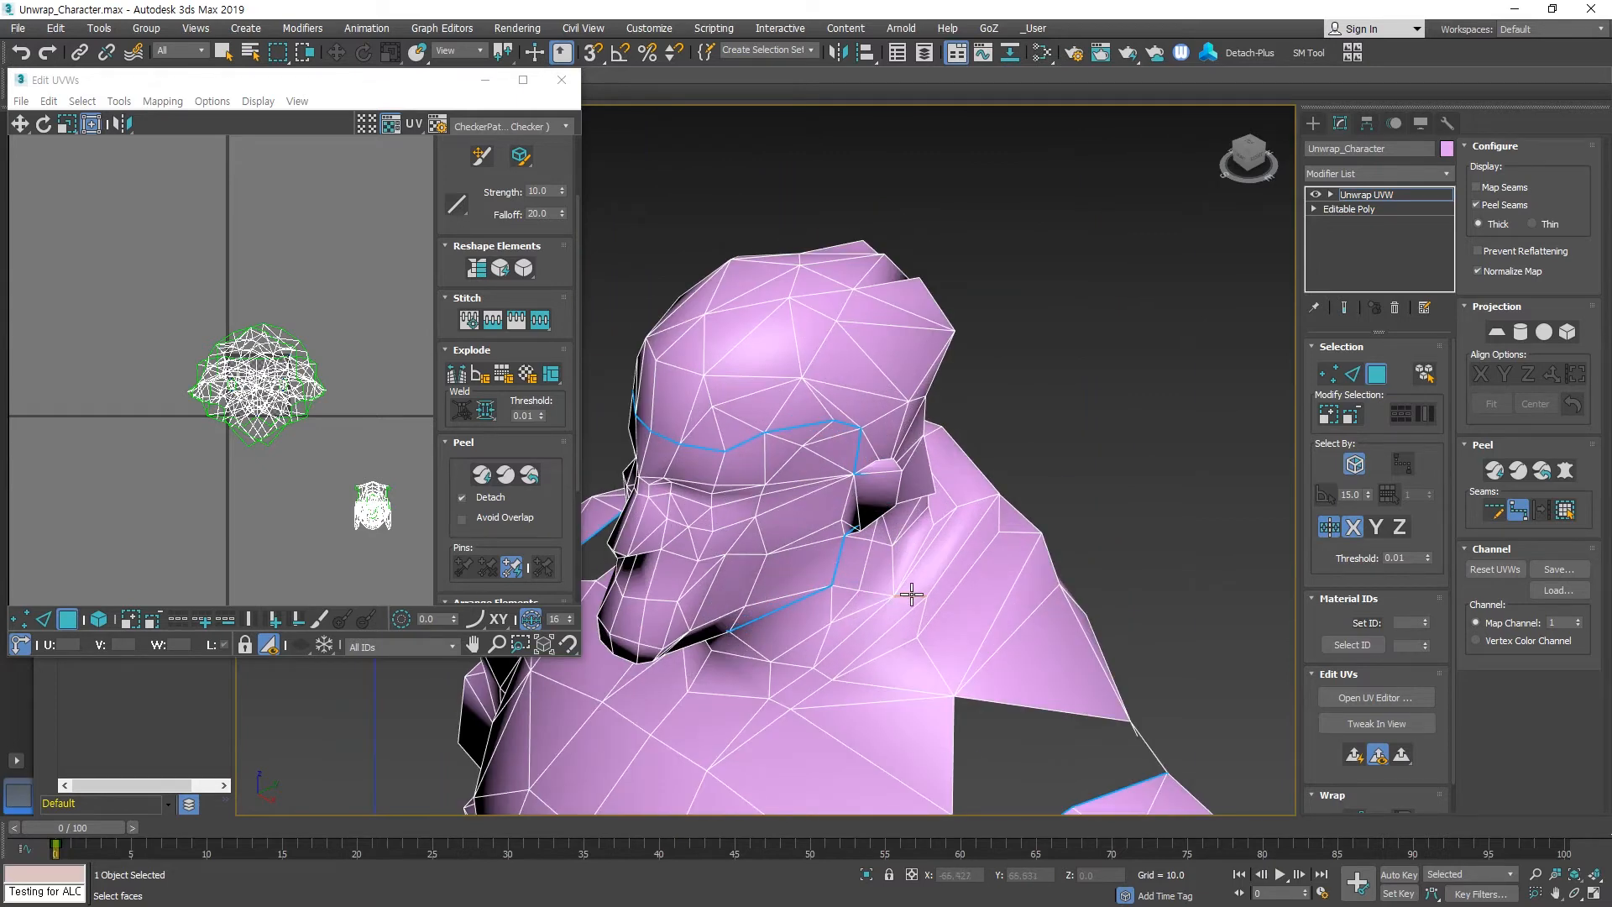
{"action": "middle_click_drag", "start_coordinate": [875, 701], "coordinate": [904, 684], "text": "alt"}
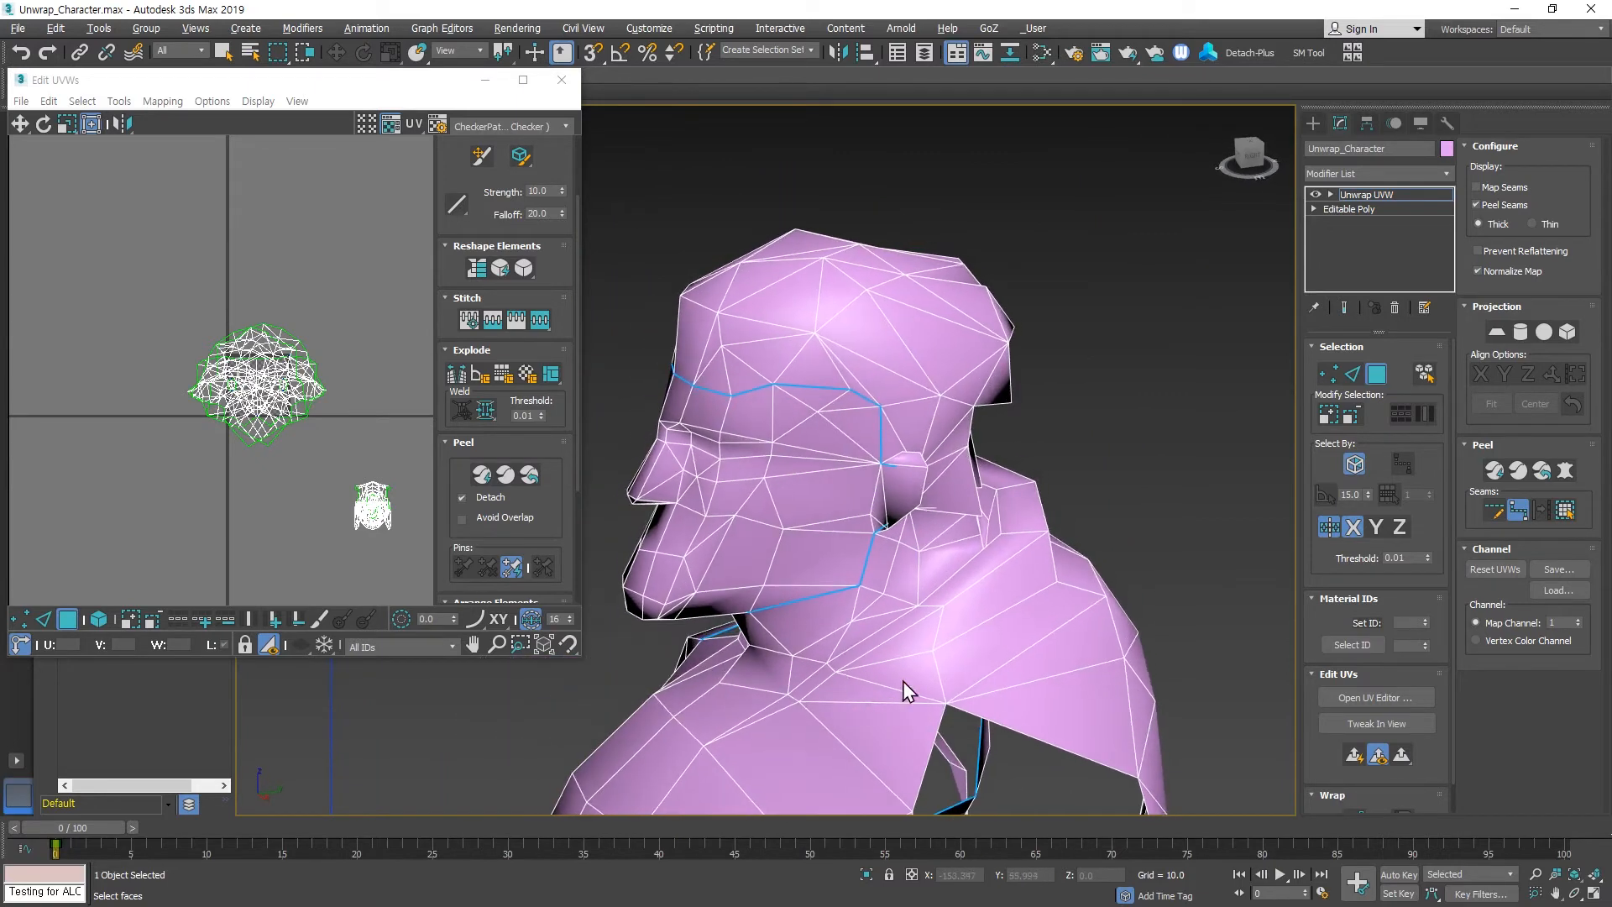
{"action": "scroll", "coordinate": [923, 688], "scroll_direction": "up", "scroll_amount": 4}
{"action": "left_click", "coordinate": [935, 638]}
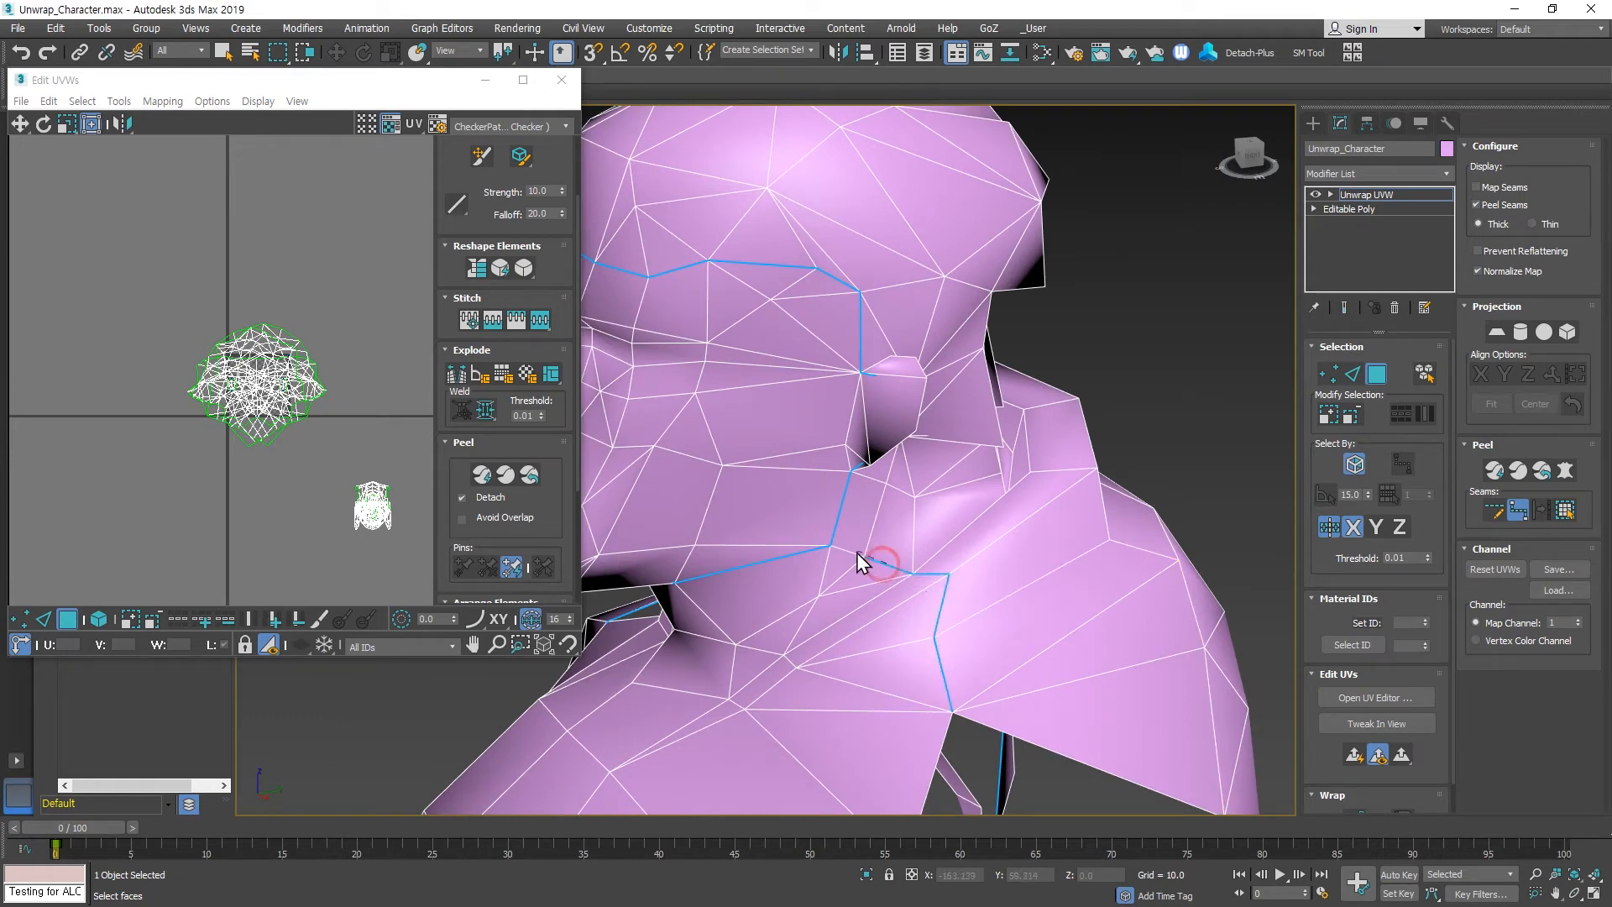
{"action": "scroll", "coordinate": [971, 626], "scroll_direction": "down", "scroll_amount": 5}
Stop marking seams, pick a chest face, and expand the selection to the seams to select the front torso.
{"action": "middle_click_drag", "start_coordinate": [970, 626], "coordinate": [937, 384], "text": "alt"}
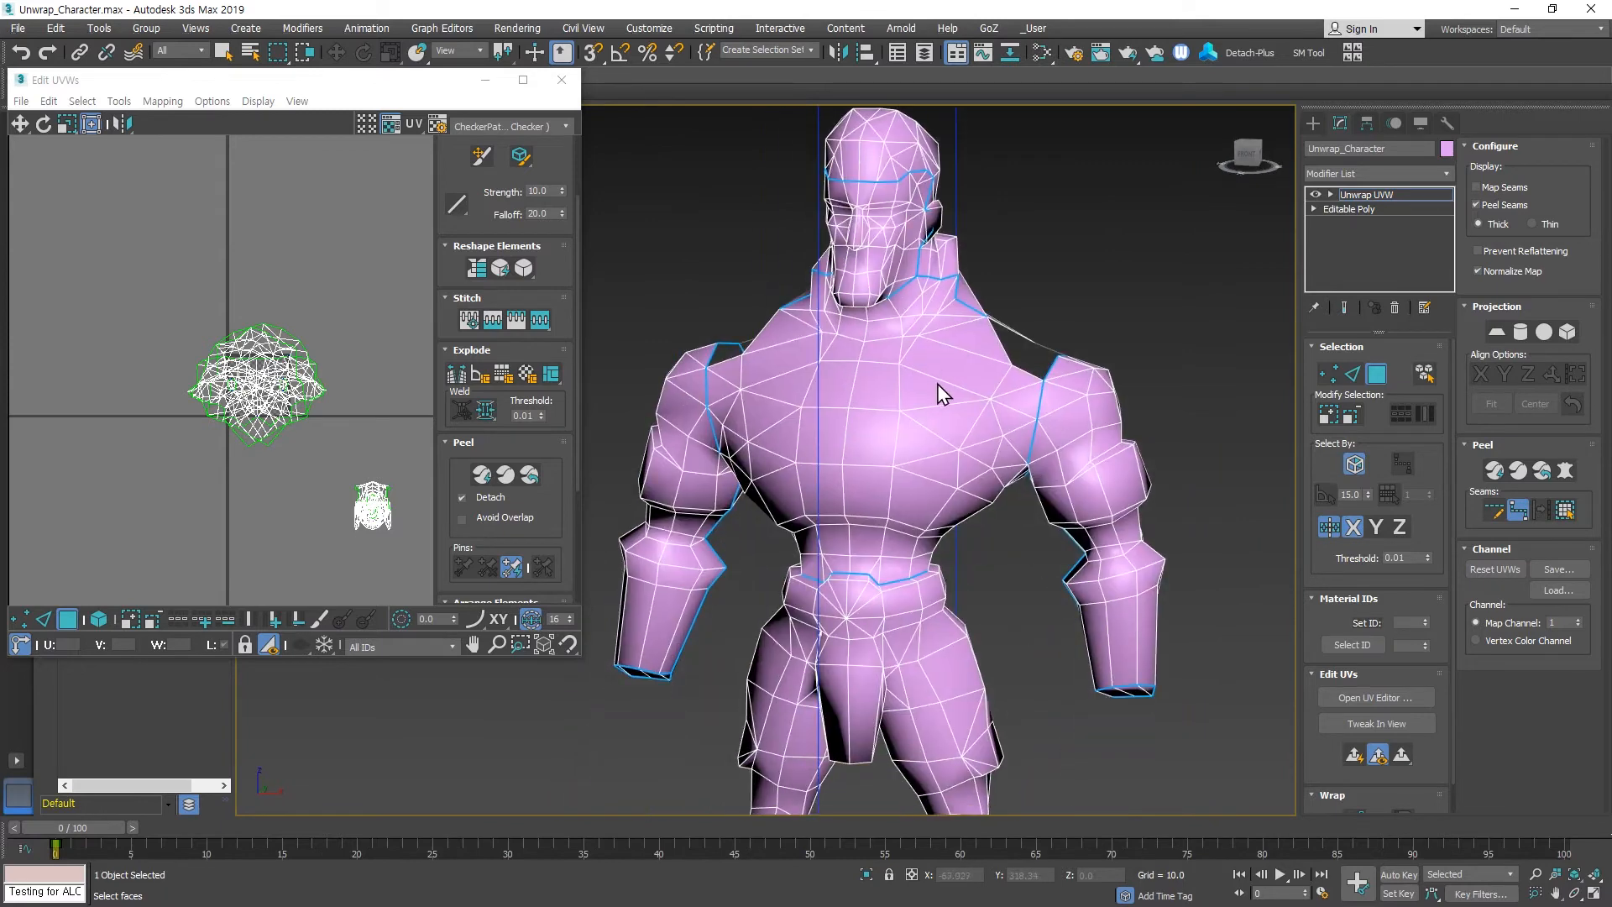
{"action": "right_click", "coordinate": [986, 603]}
{"action": "left_click", "coordinate": [922, 441]}
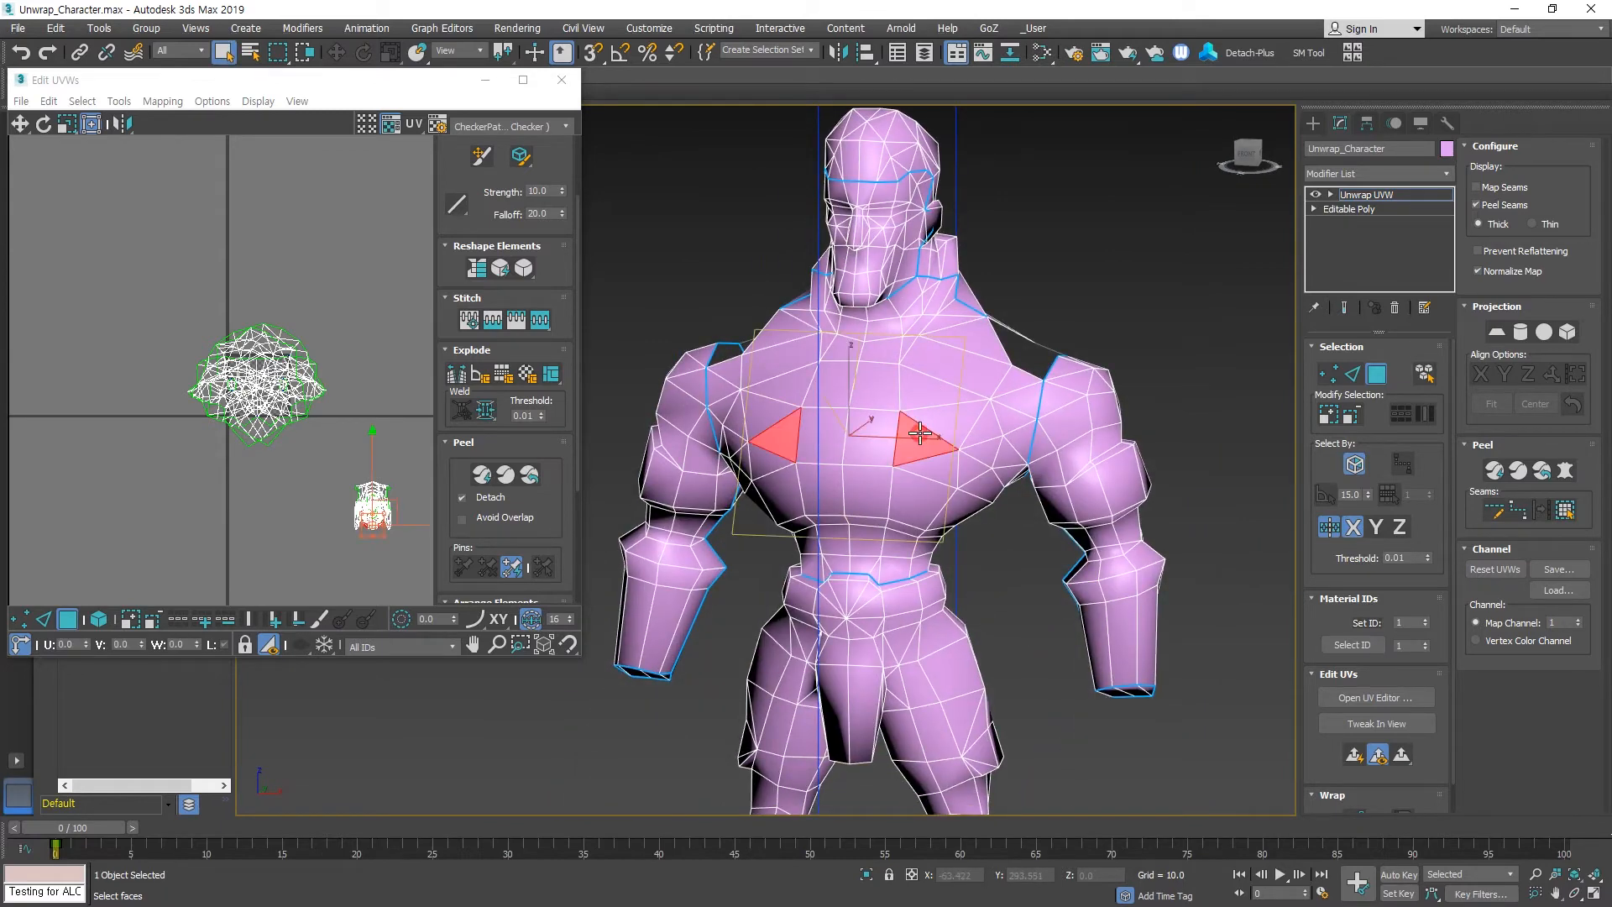
{"action": "left_click", "coordinate": [1561, 510]}
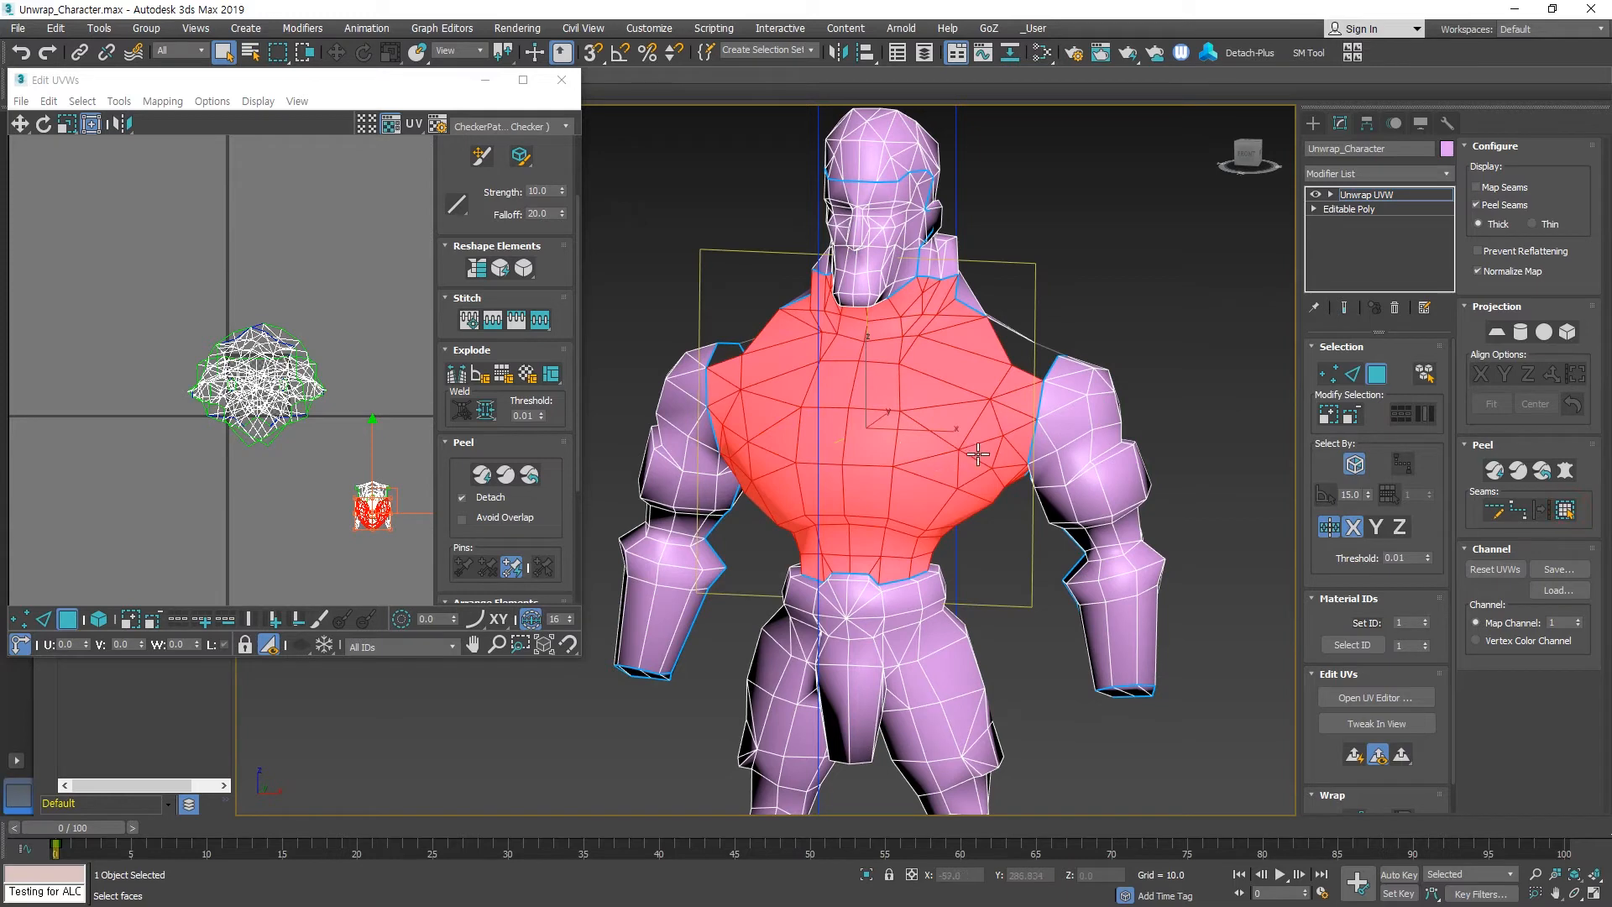
Unfold the front torso with Pelt Map, pelting and relaxing its UVs, then commit and clear the selection.
{"action": "middle_click_drag", "start_coordinate": [978, 454], "coordinate": [934, 457], "text": "alt"}
{"action": "left_click", "coordinate": [1565, 471]}
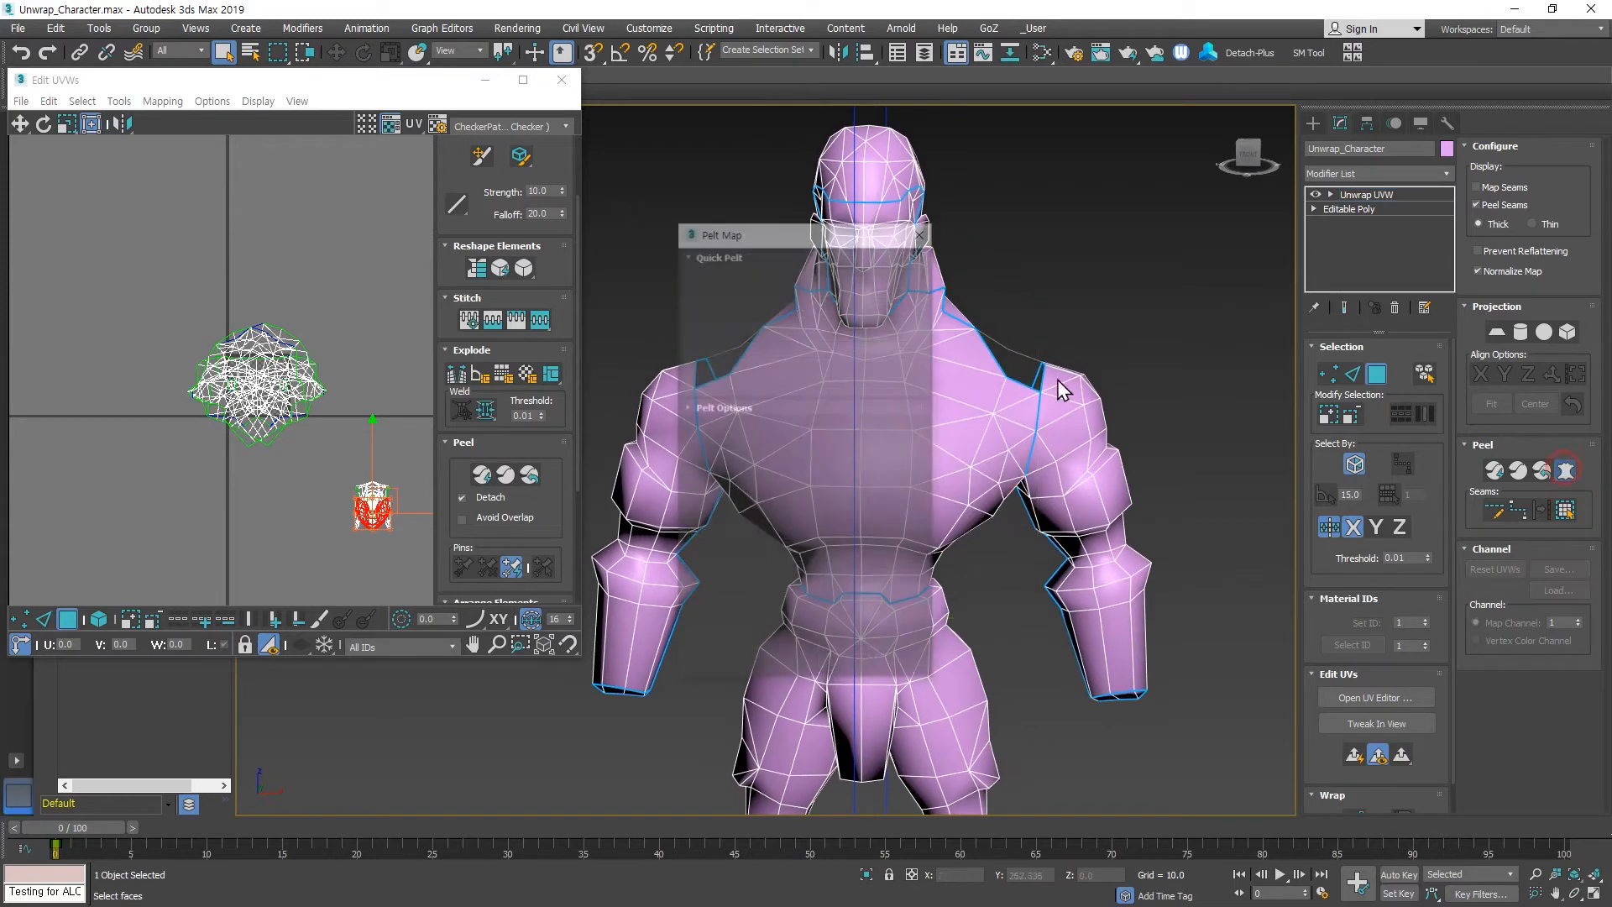
{"action": "left_click", "coordinate": [765, 288]}
{"action": "left_click", "coordinate": [791, 369]}
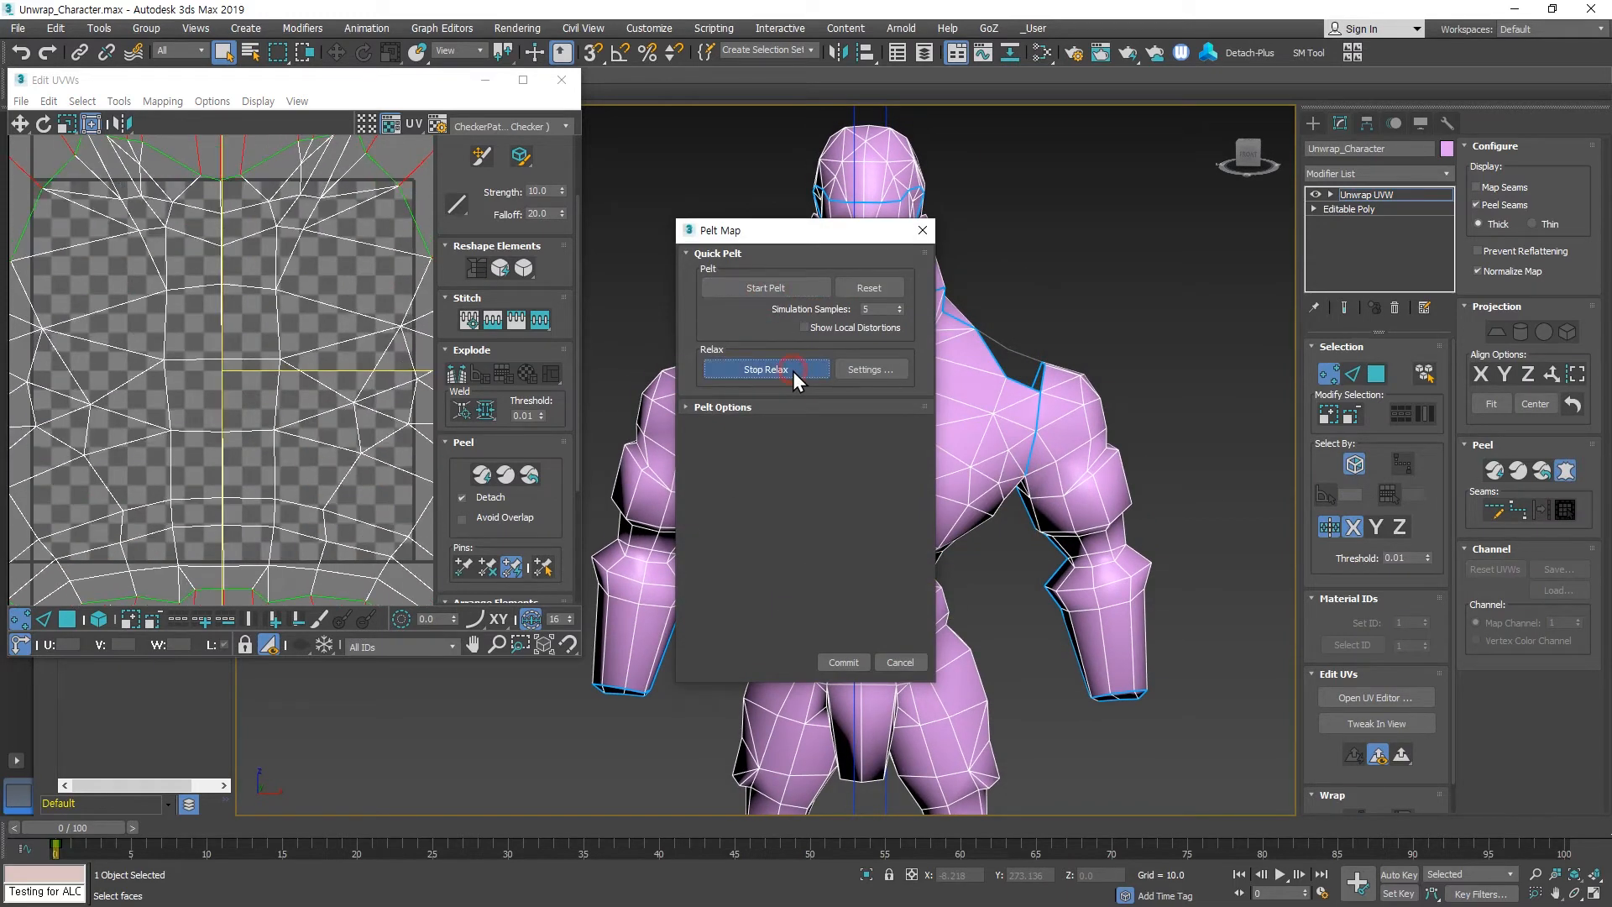
{"action": "left_click", "coordinate": [845, 661]}
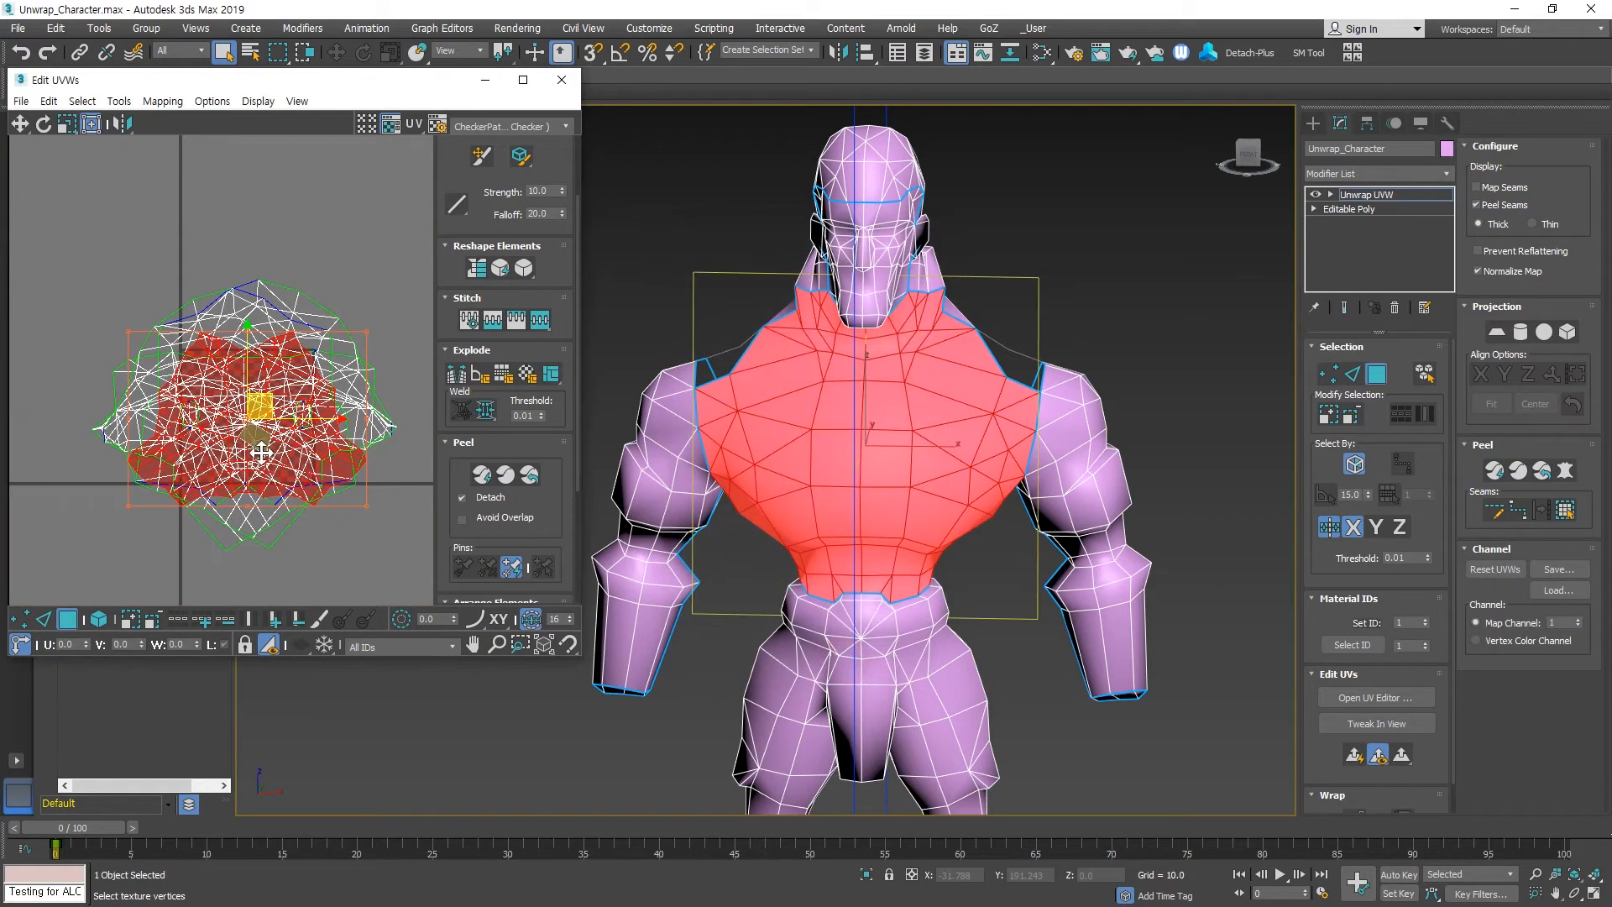
{"action": "left_click", "coordinate": [345, 535]}
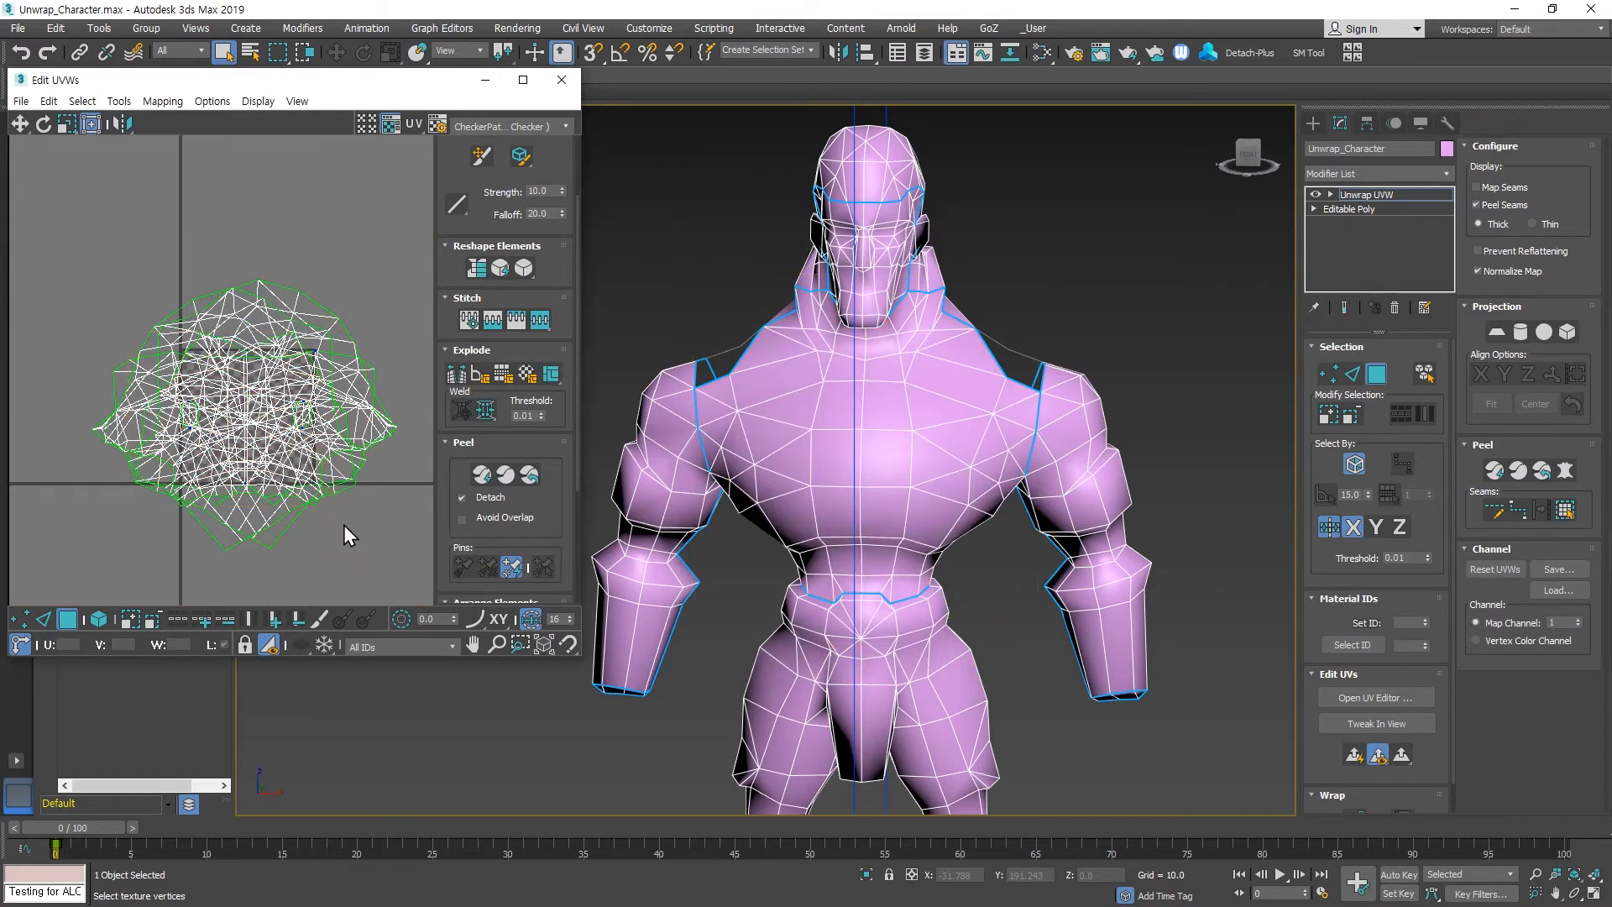
{"action": "middle_click_drag", "start_coordinate": [1054, 414], "coordinate": [598, 435], "text": "alt"}
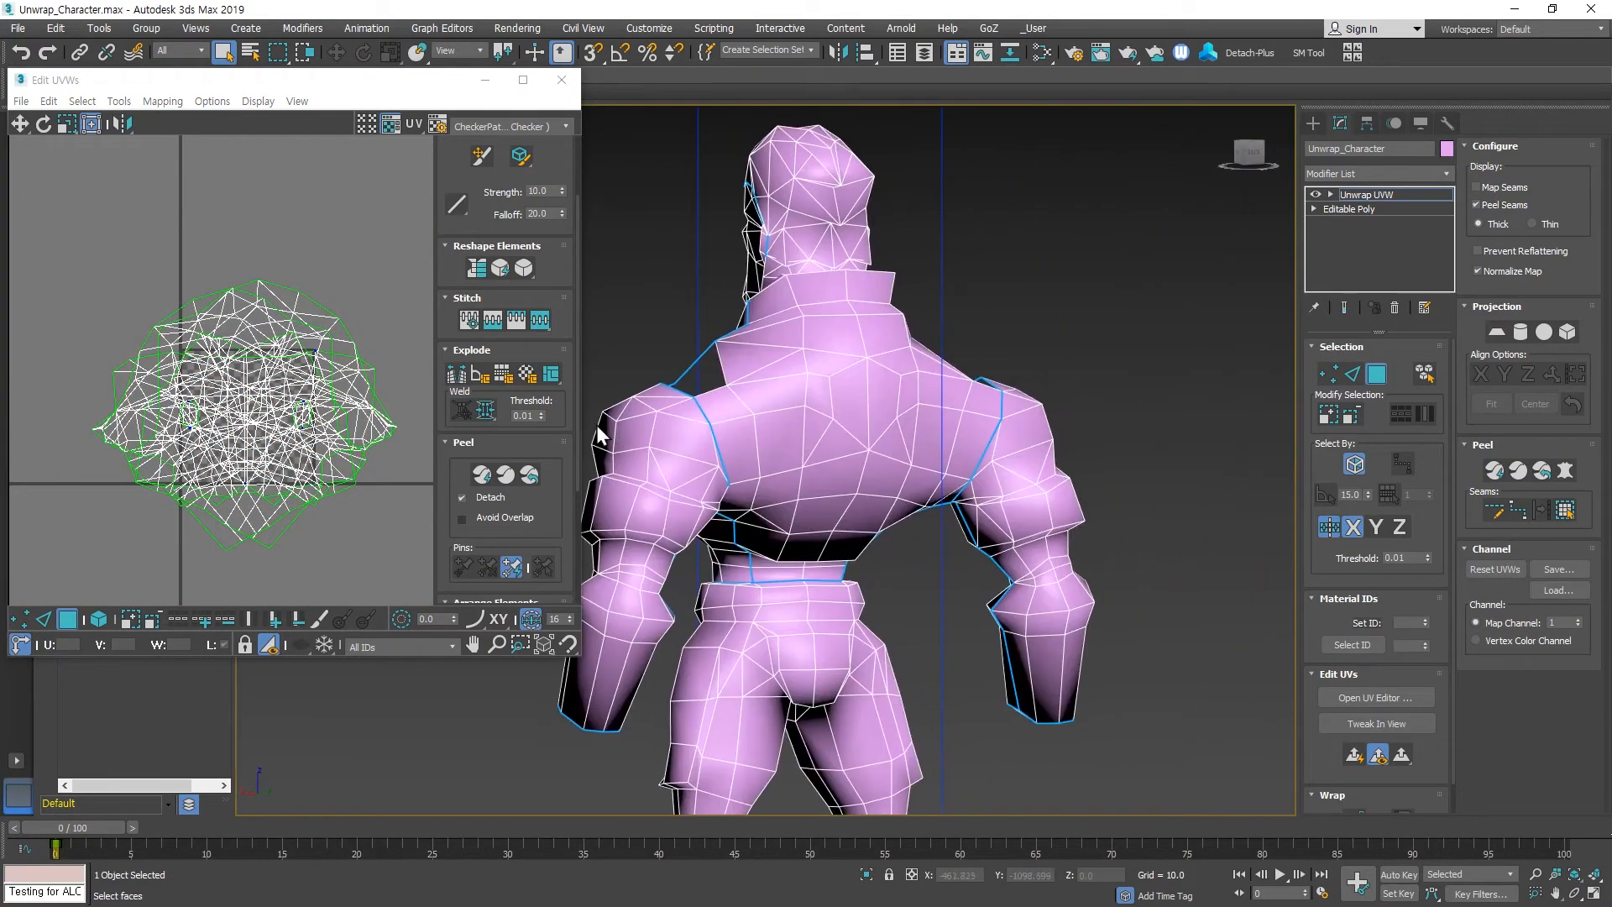
Select the back torso out to its seams, move its UVs onto the cluster of unfolded pieces, and clear the selection.
{"action": "left_click", "coordinate": [869, 377]}
{"action": "left_click", "coordinate": [1567, 510]}
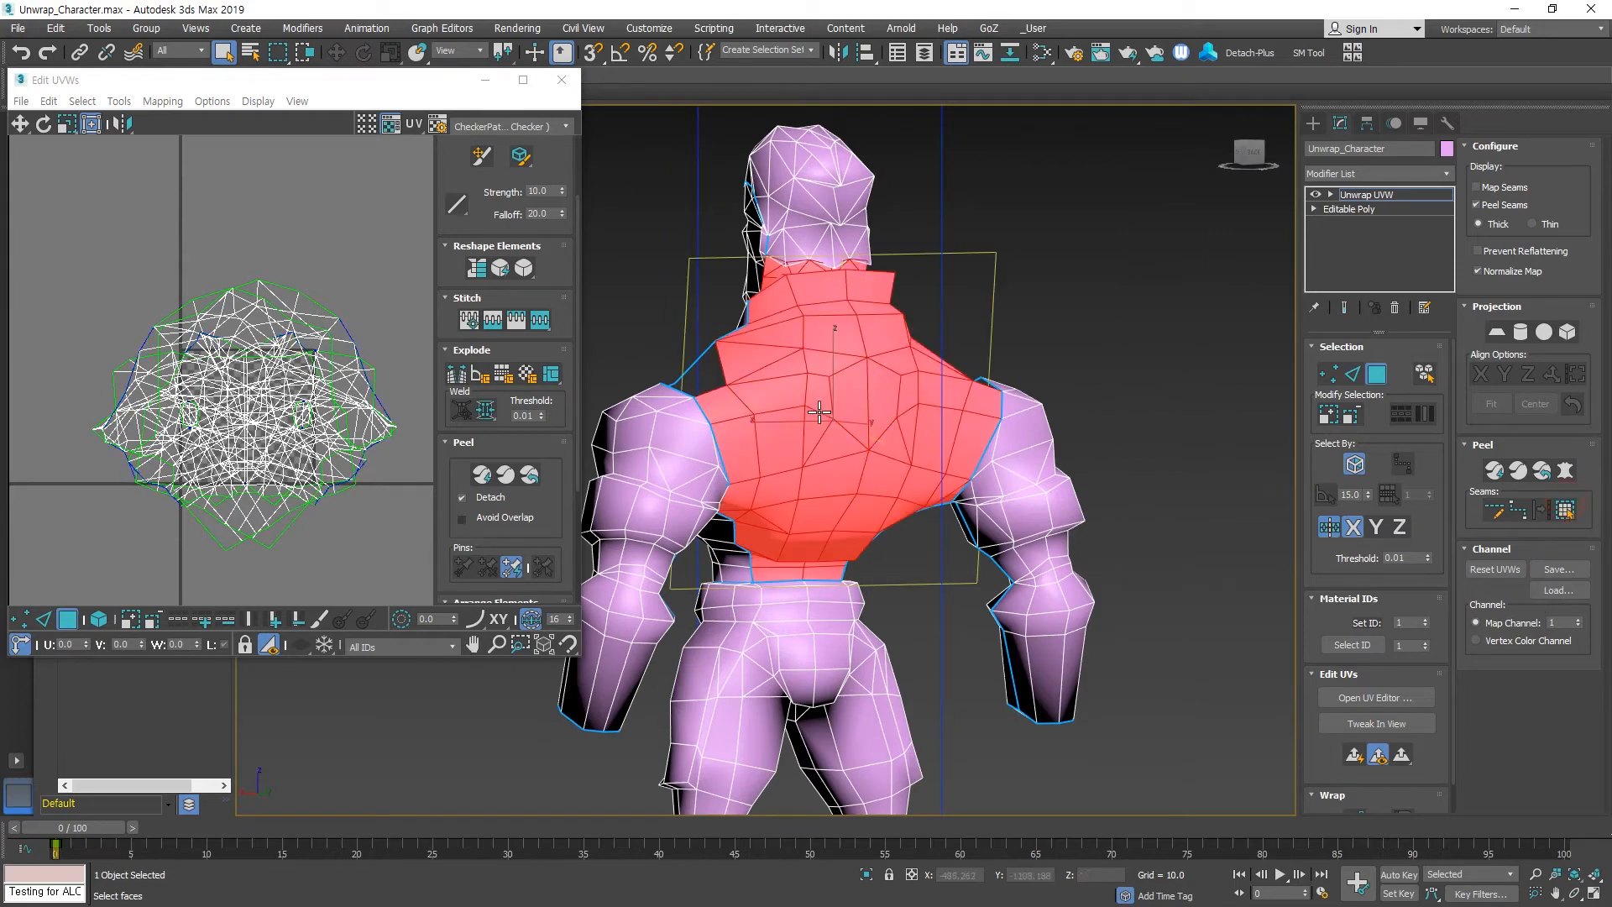
{"action": "middle_click_drag", "start_coordinate": [1008, 437], "coordinate": [865, 495], "text": "alt"}
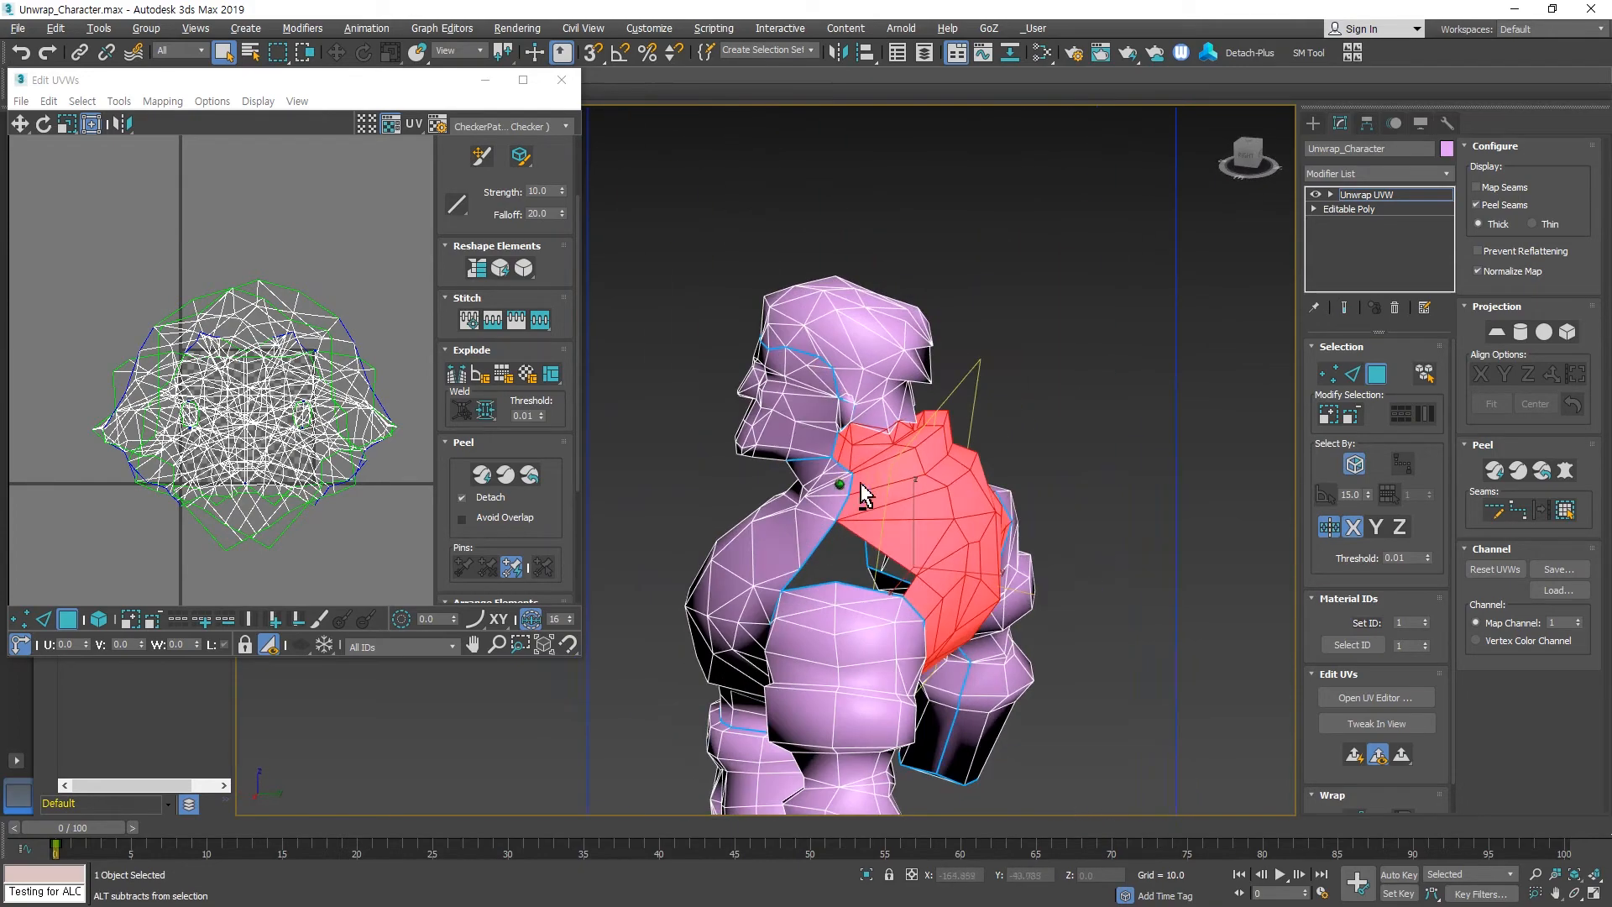
{"action": "left_click", "coordinate": [1563, 472]}
{"action": "scroll", "coordinate": [252, 455], "scroll_direction": "down", "scroll_amount": 4}
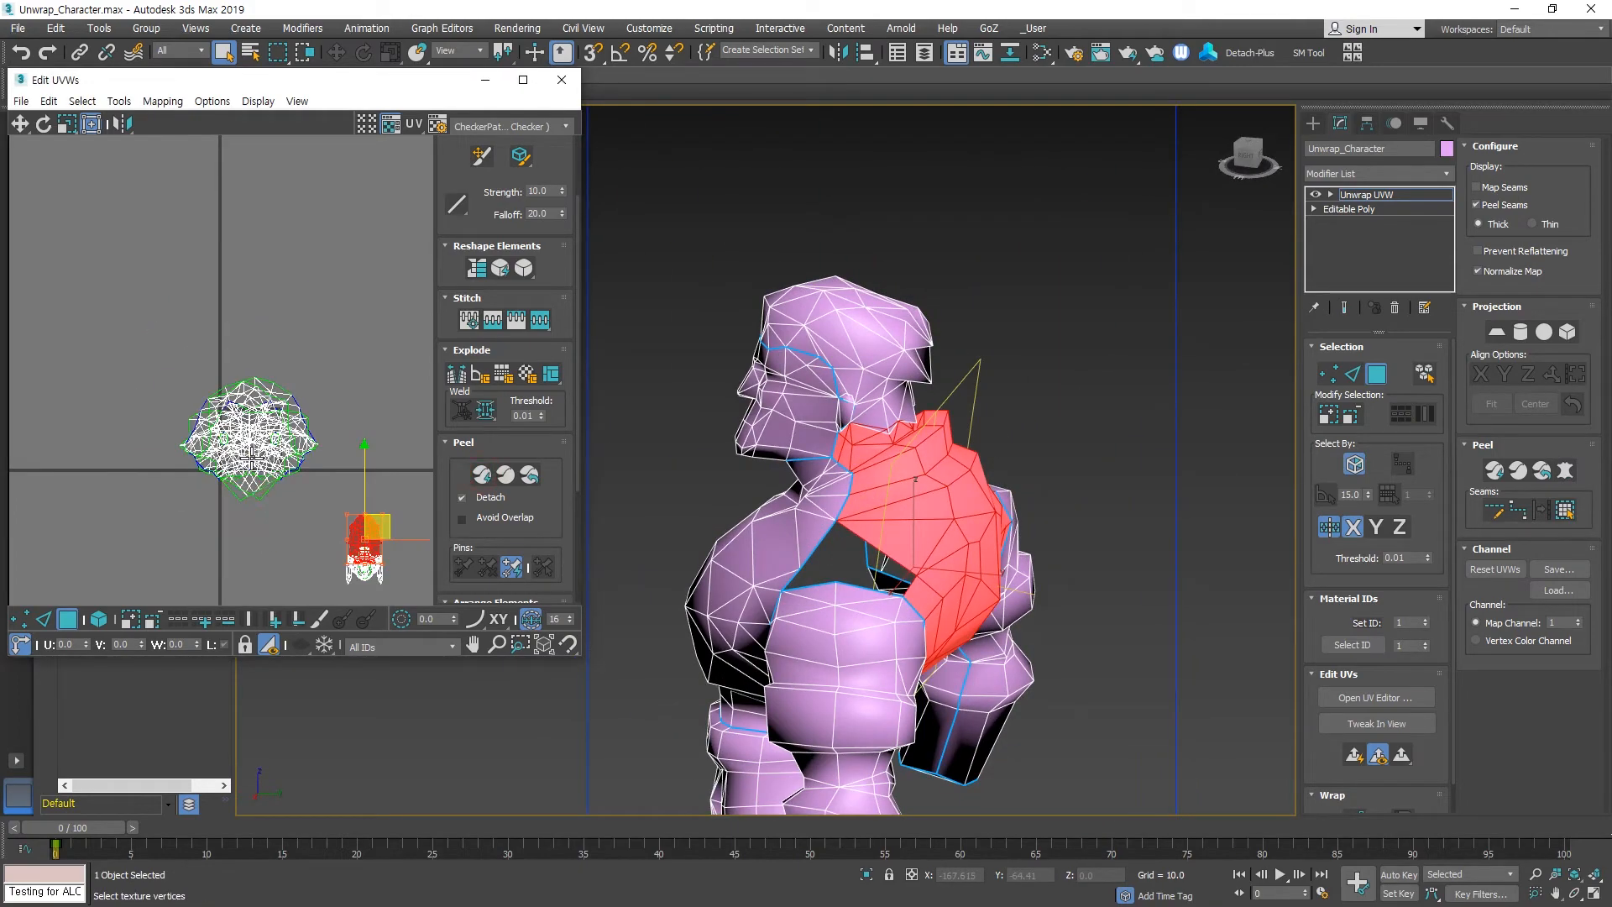
{"action": "left_click", "coordinate": [389, 516]}
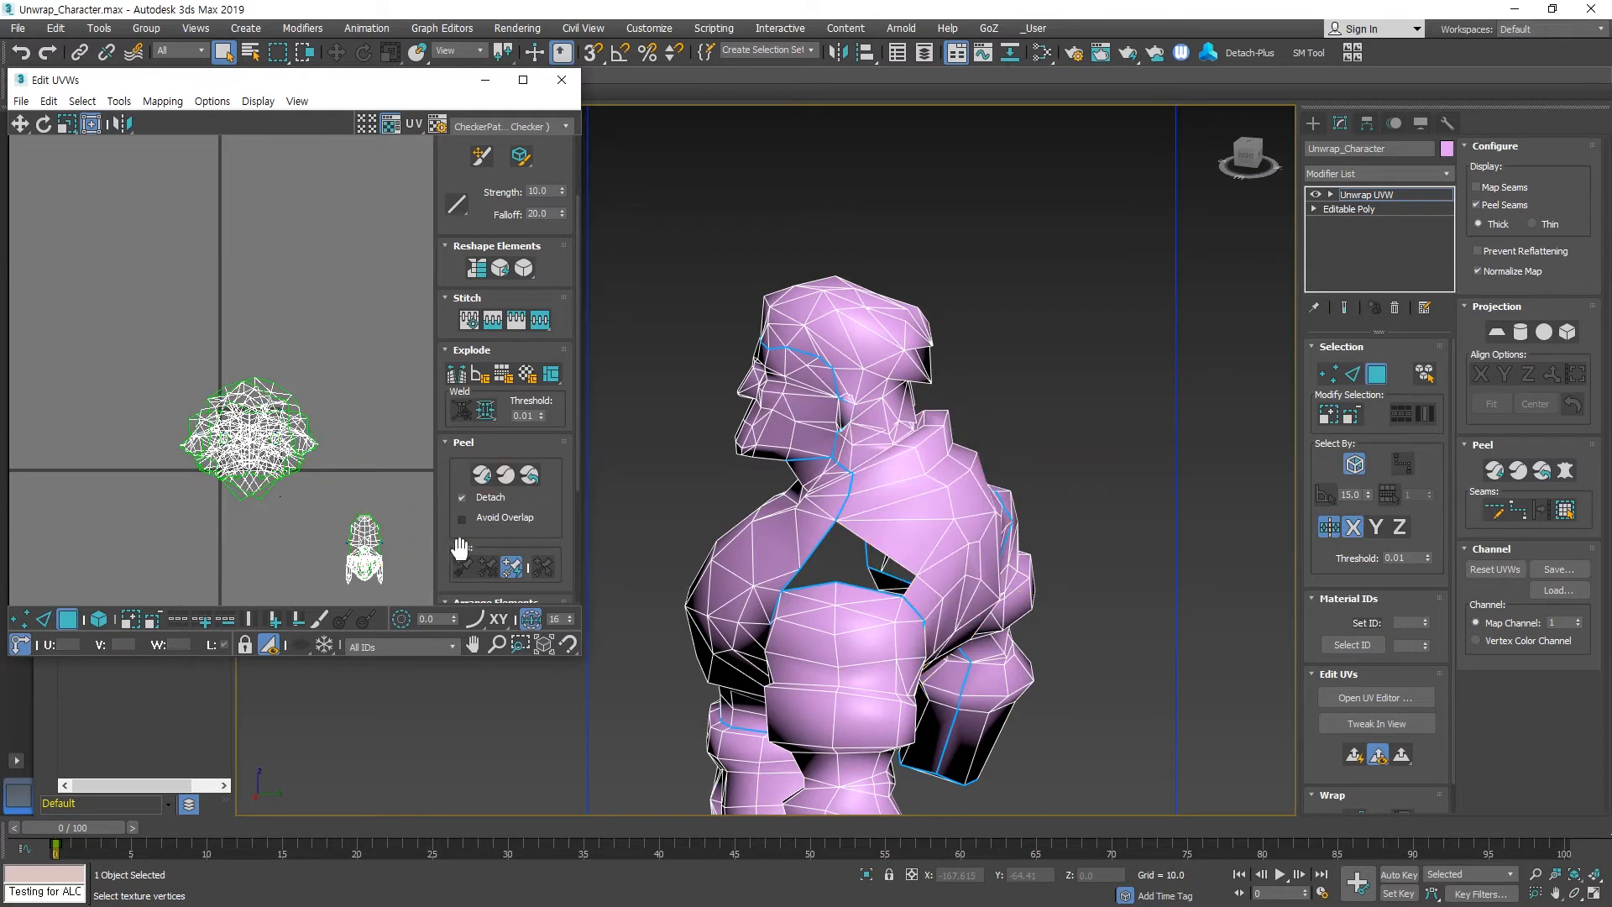
{"action": "left_click", "coordinate": [932, 487]}
{"action": "left_click", "coordinate": [1565, 509]}
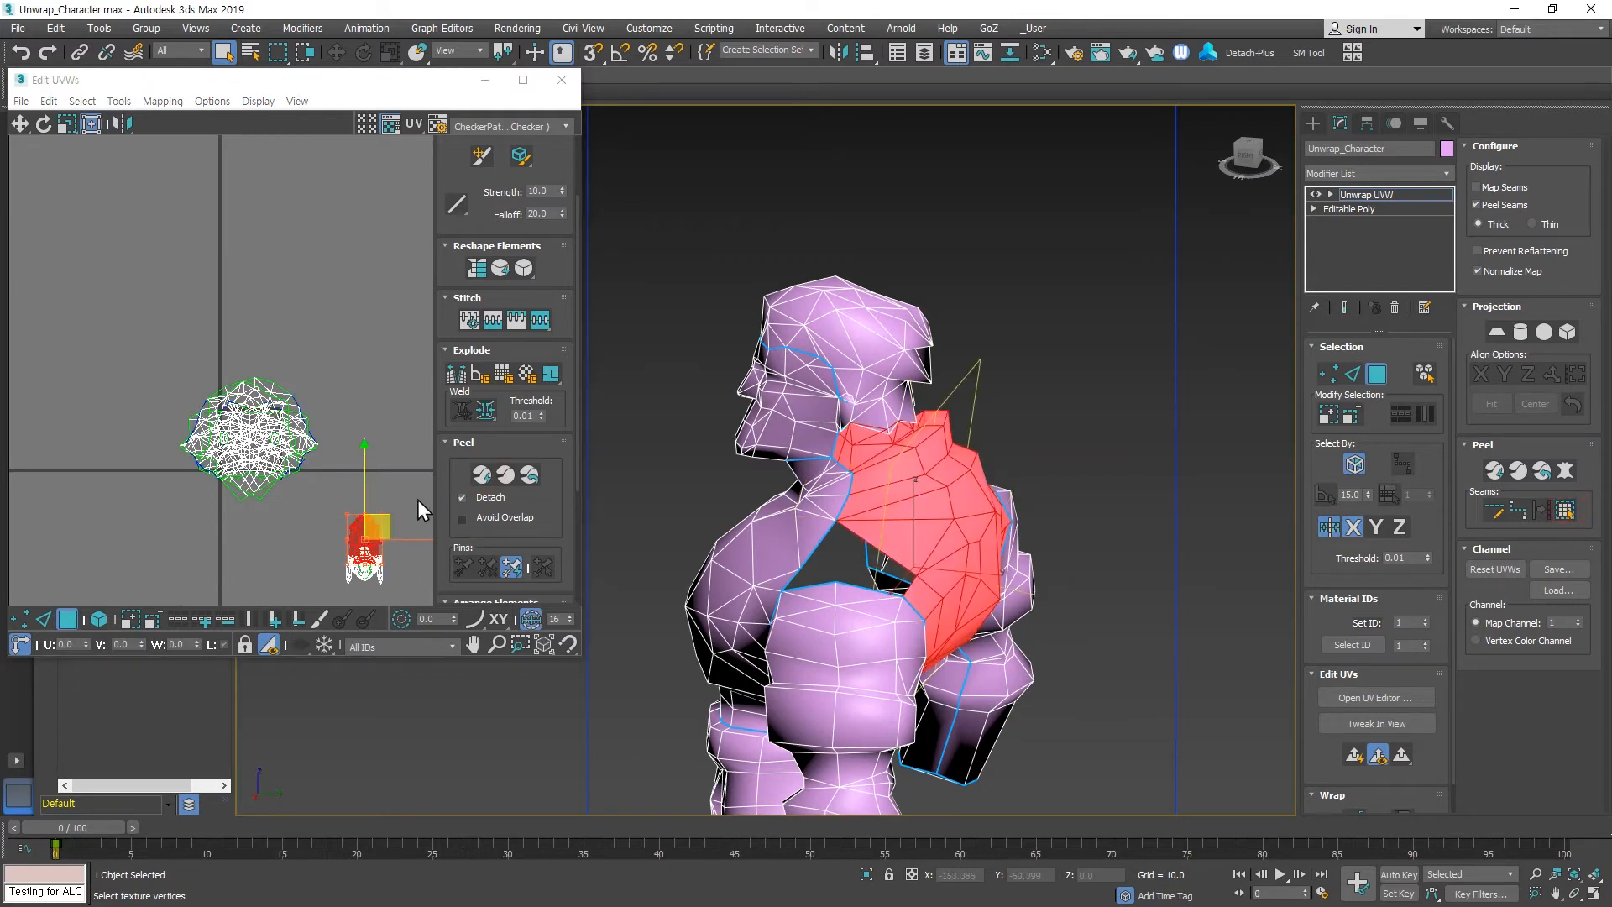
{"action": "left_click_drag", "start_coordinate": [382, 522], "coordinate": [252, 420]}
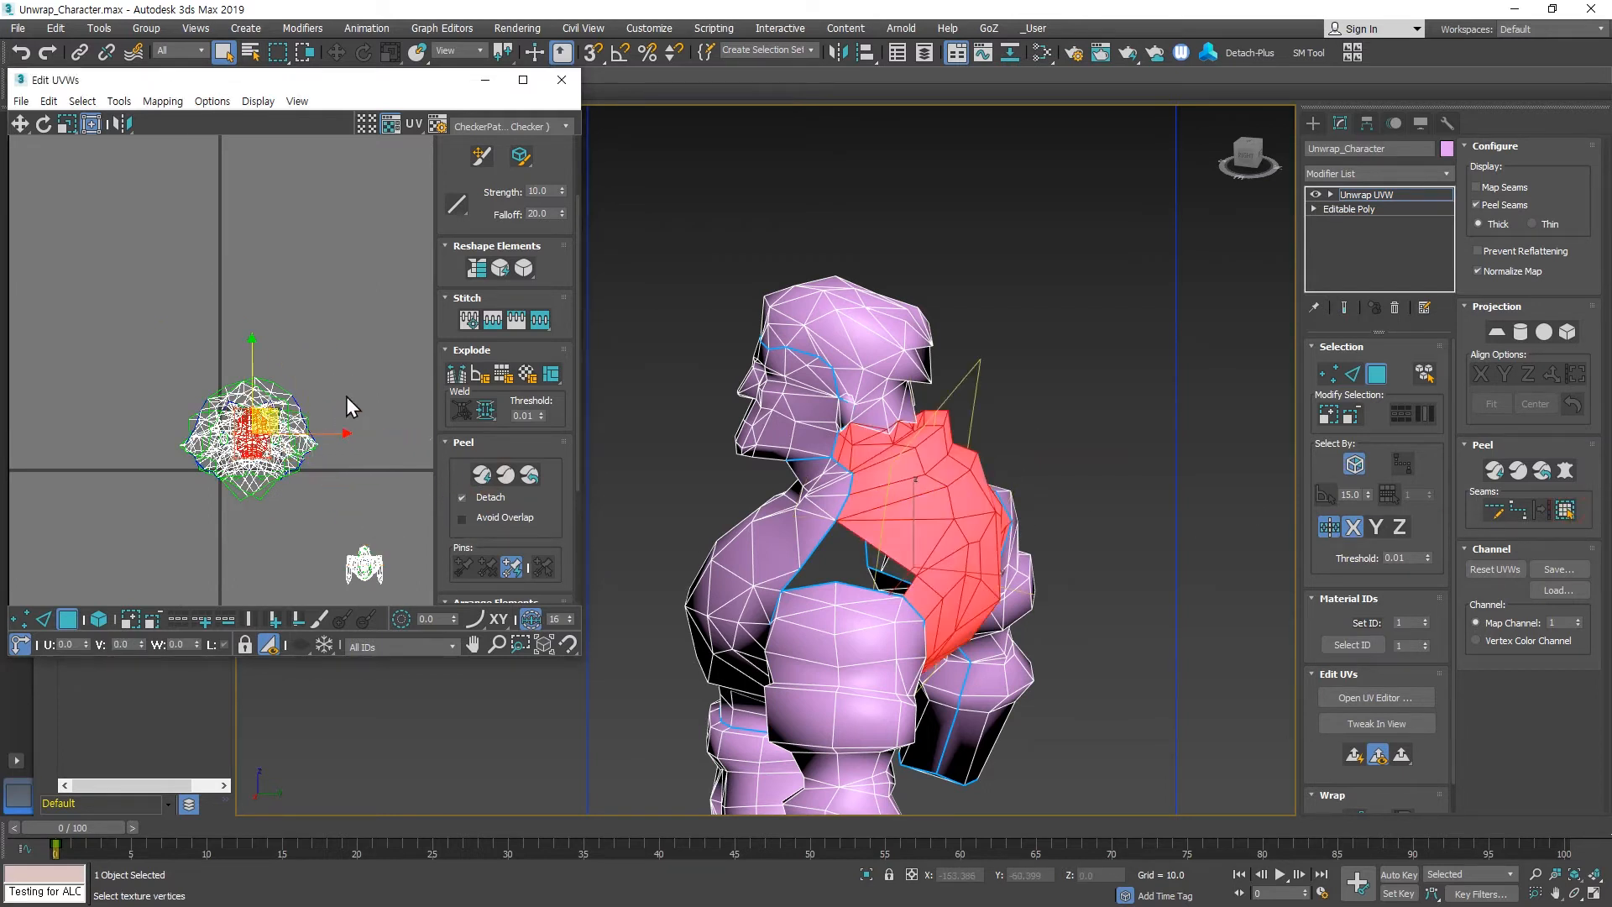
{"action": "left_click", "coordinate": [337, 368]}
Pick a face on the side of the head and expand the selection to the seams to select the hair and back of the head.
{"action": "scroll", "coordinate": [921, 439], "scroll_direction": "up", "scroll_amount": 5}
{"action": "middle_click_drag", "start_coordinate": [920, 439], "coordinate": [1062, 633]}
{"action": "left_click", "coordinate": [921, 401]}
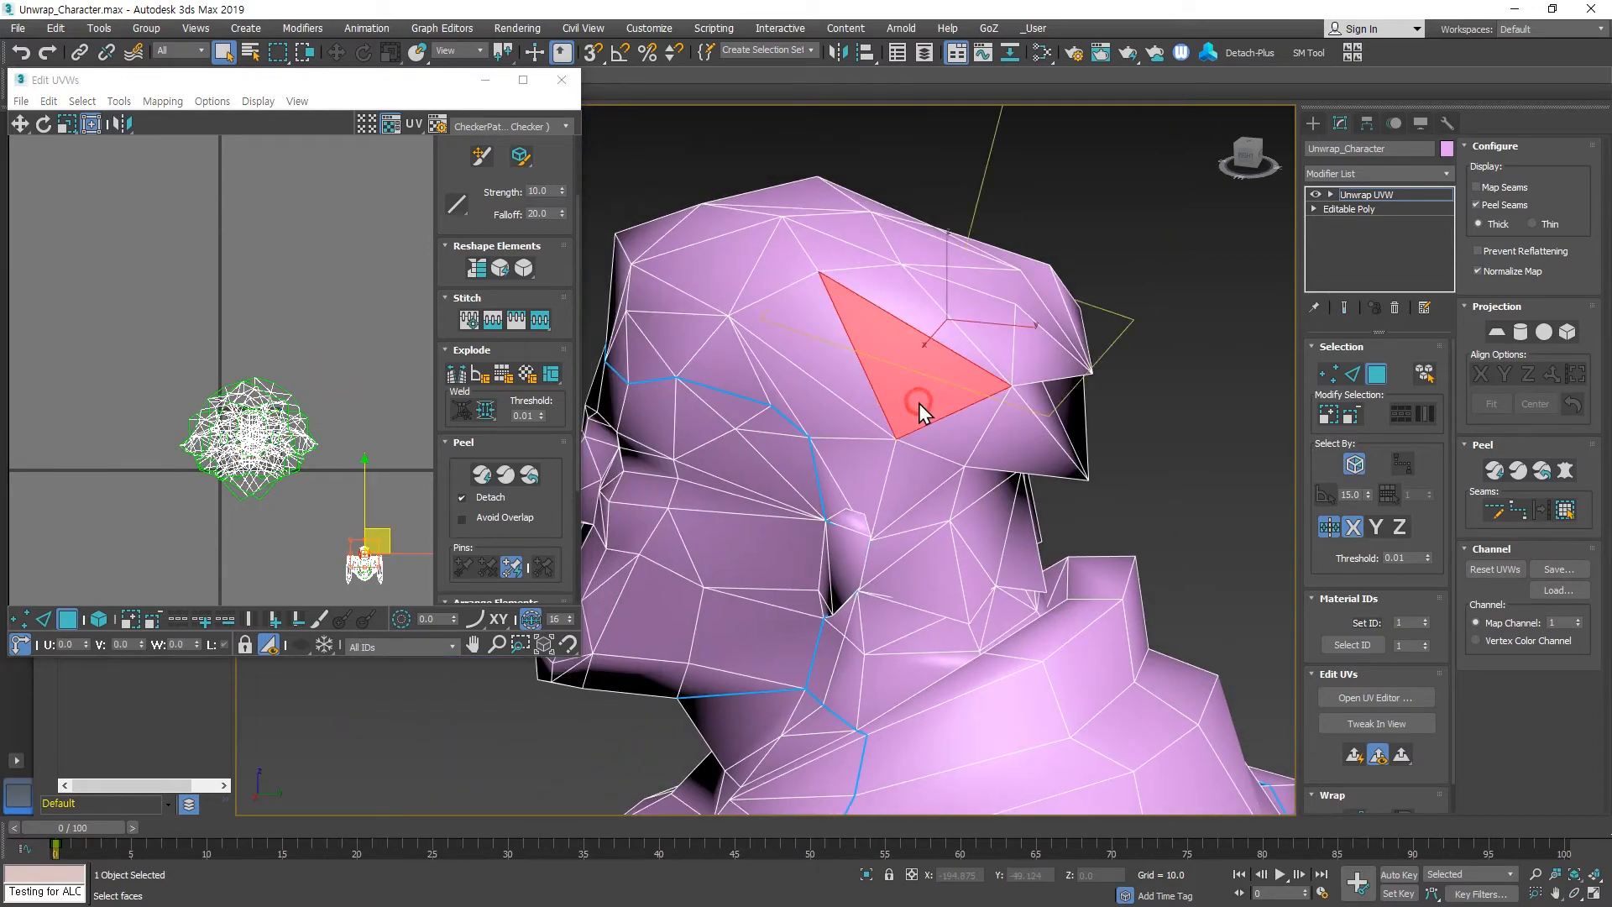
{"action": "left_click", "coordinate": [1566, 511]}
{"action": "scroll", "coordinate": [962, 494], "scroll_direction": "down", "scroll_amount": 4}
{"action": "middle_click_drag", "start_coordinate": [962, 494], "coordinate": [1097, 482], "text": "alt"}
{"action": "scroll", "coordinate": [277, 534], "scroll_direction": "up", "scroll_amount": 3}
{"action": "middle_click_drag", "start_coordinate": [371, 546], "coordinate": [207, 425]}
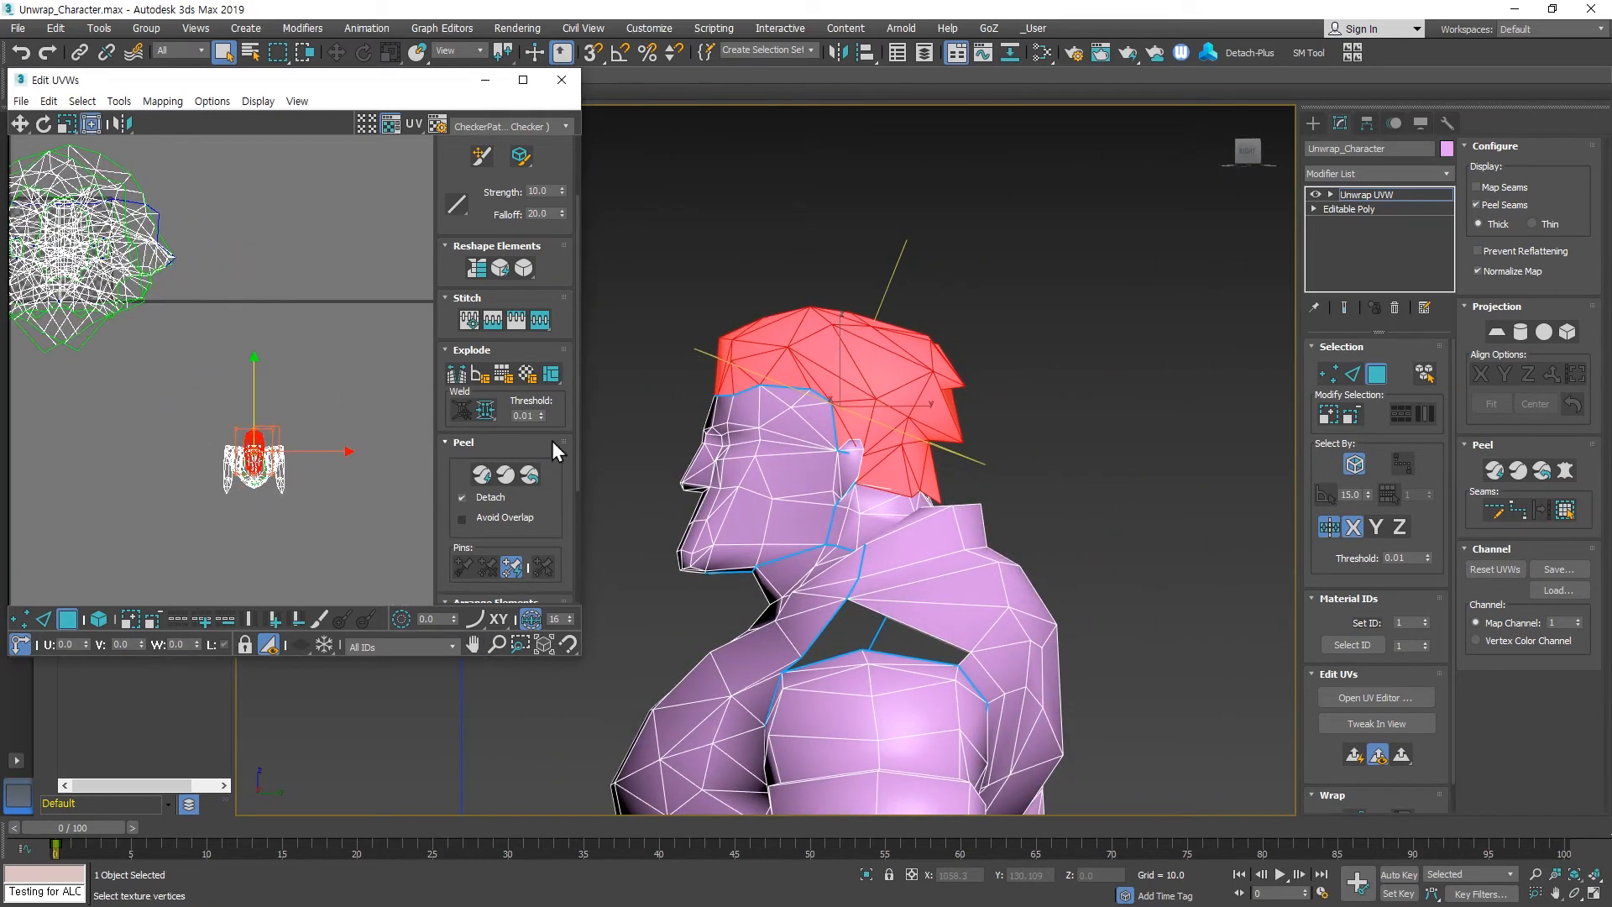
Unfold the selected head faces with Pelt Map, pelting and relaxing their UVs, then commit.
{"action": "left_click", "coordinate": [1564, 471]}
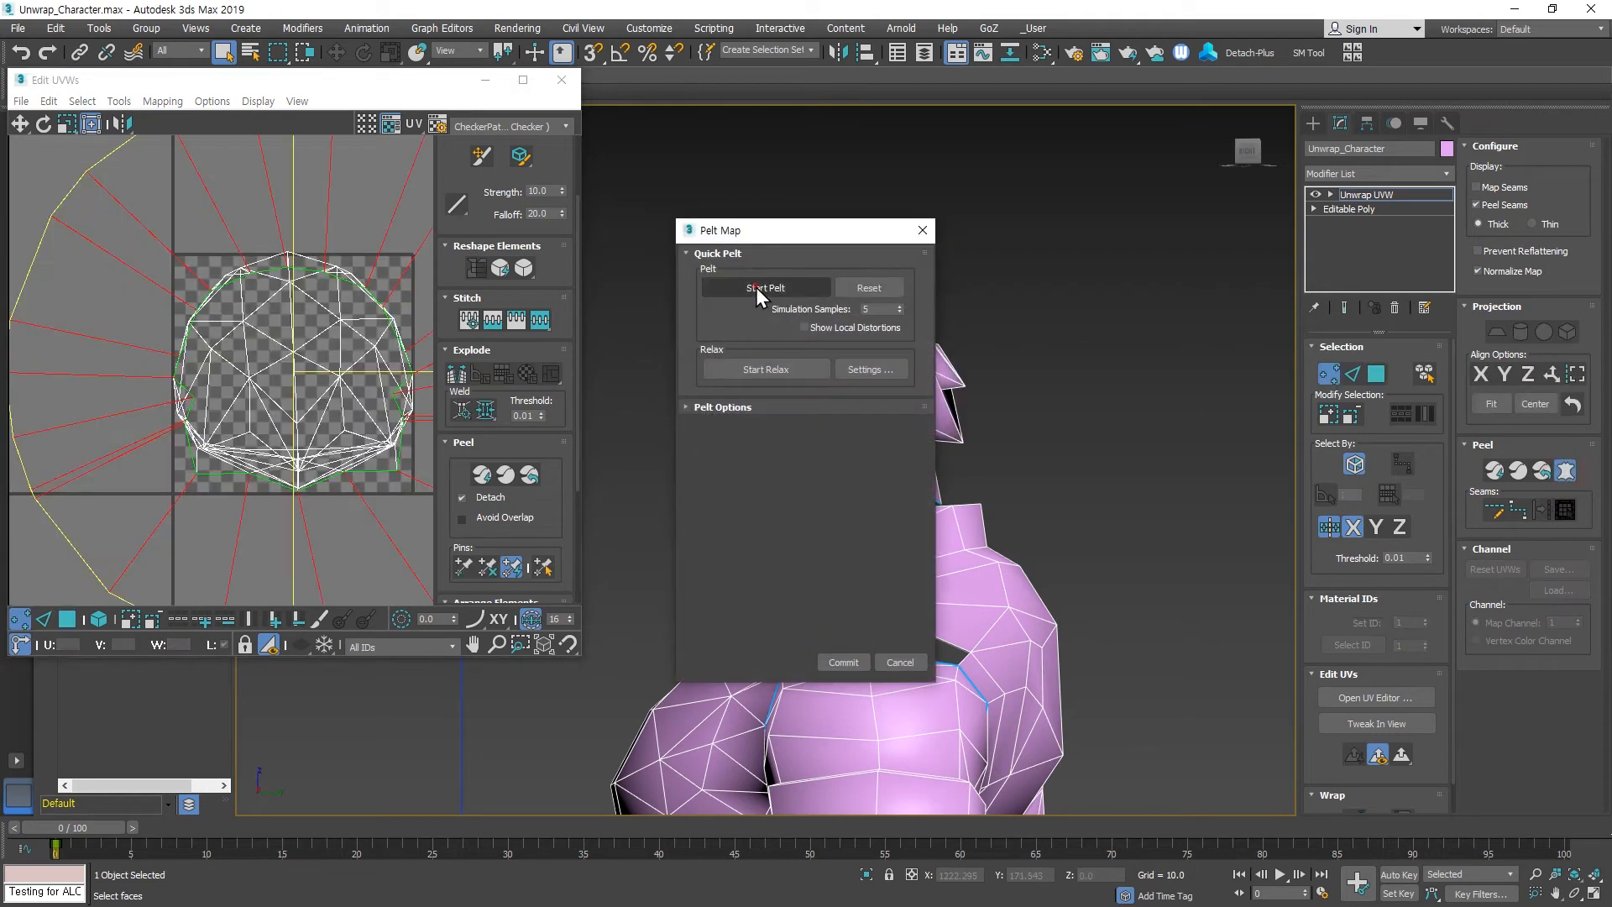
{"action": "left_click", "coordinate": [755, 288]}
{"action": "left_click", "coordinate": [765, 369]}
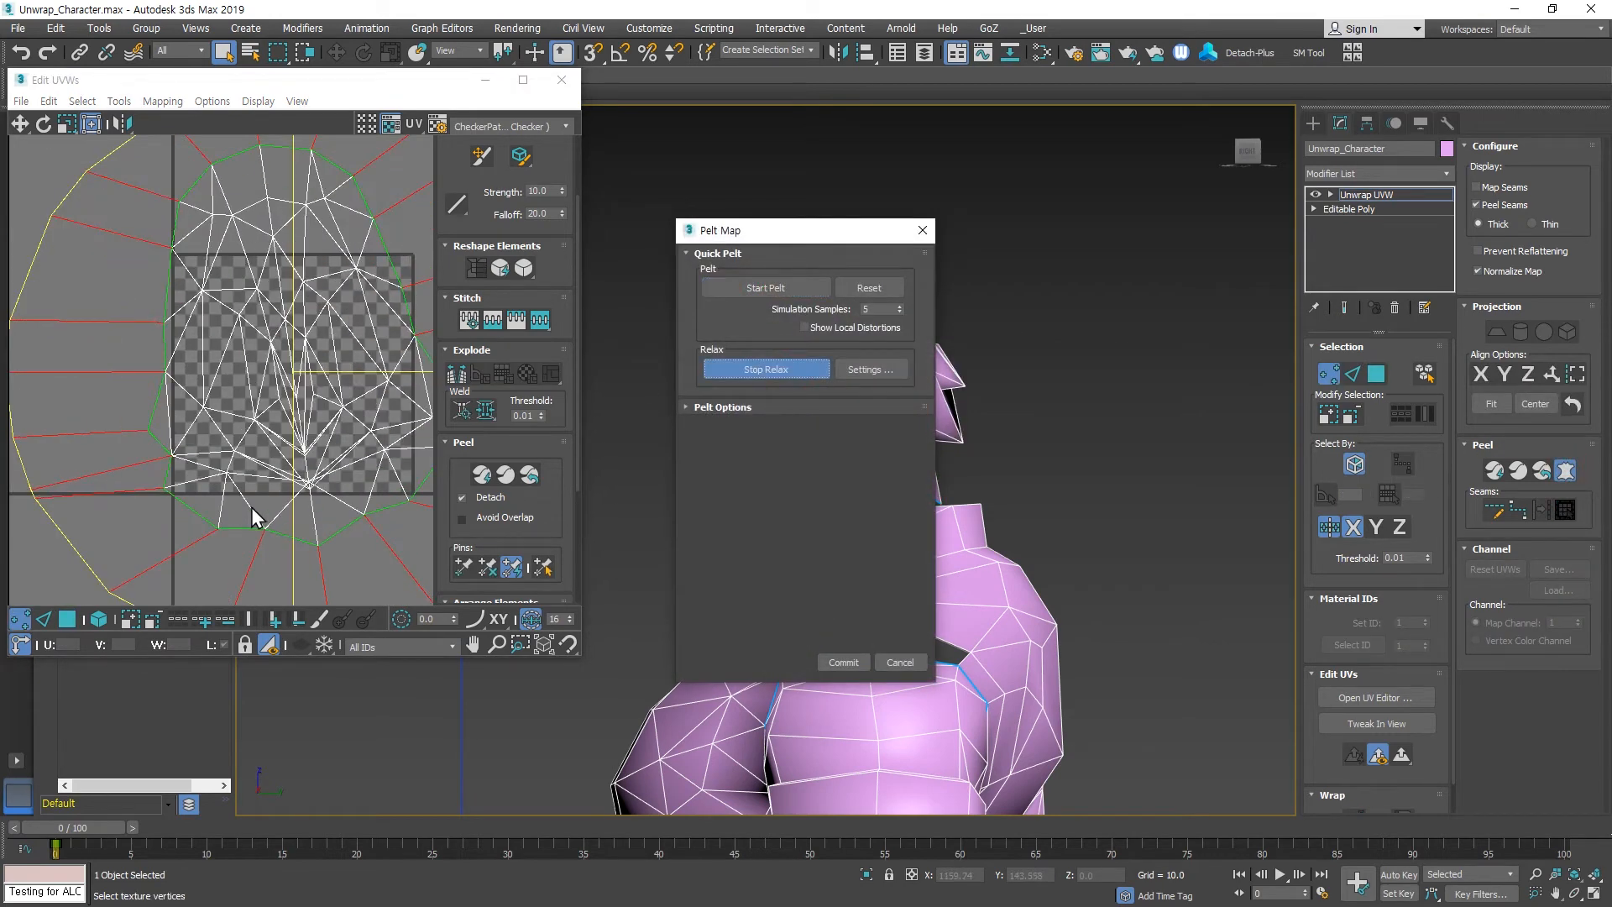
{"action": "scroll", "coordinate": [353, 441], "scroll_direction": "up", "scroll_amount": 4}
{"action": "left_click", "coordinate": [766, 370]}
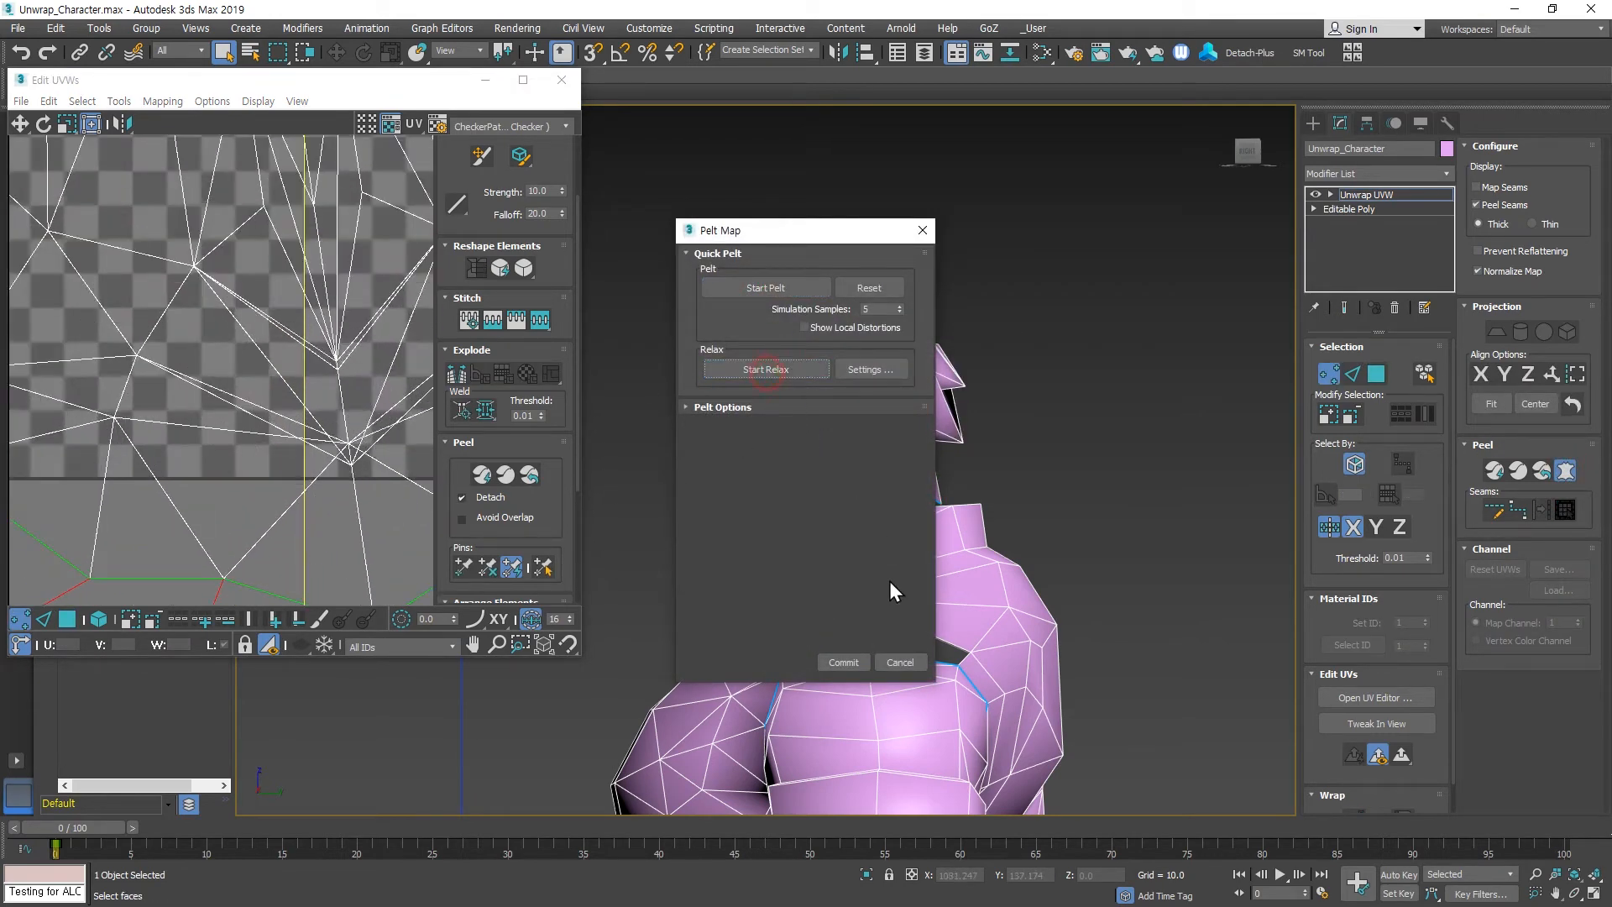
{"action": "left_click", "coordinate": [843, 663]}
{"action": "scroll", "coordinate": [263, 497], "scroll_direction": "down", "scroll_amount": 5}
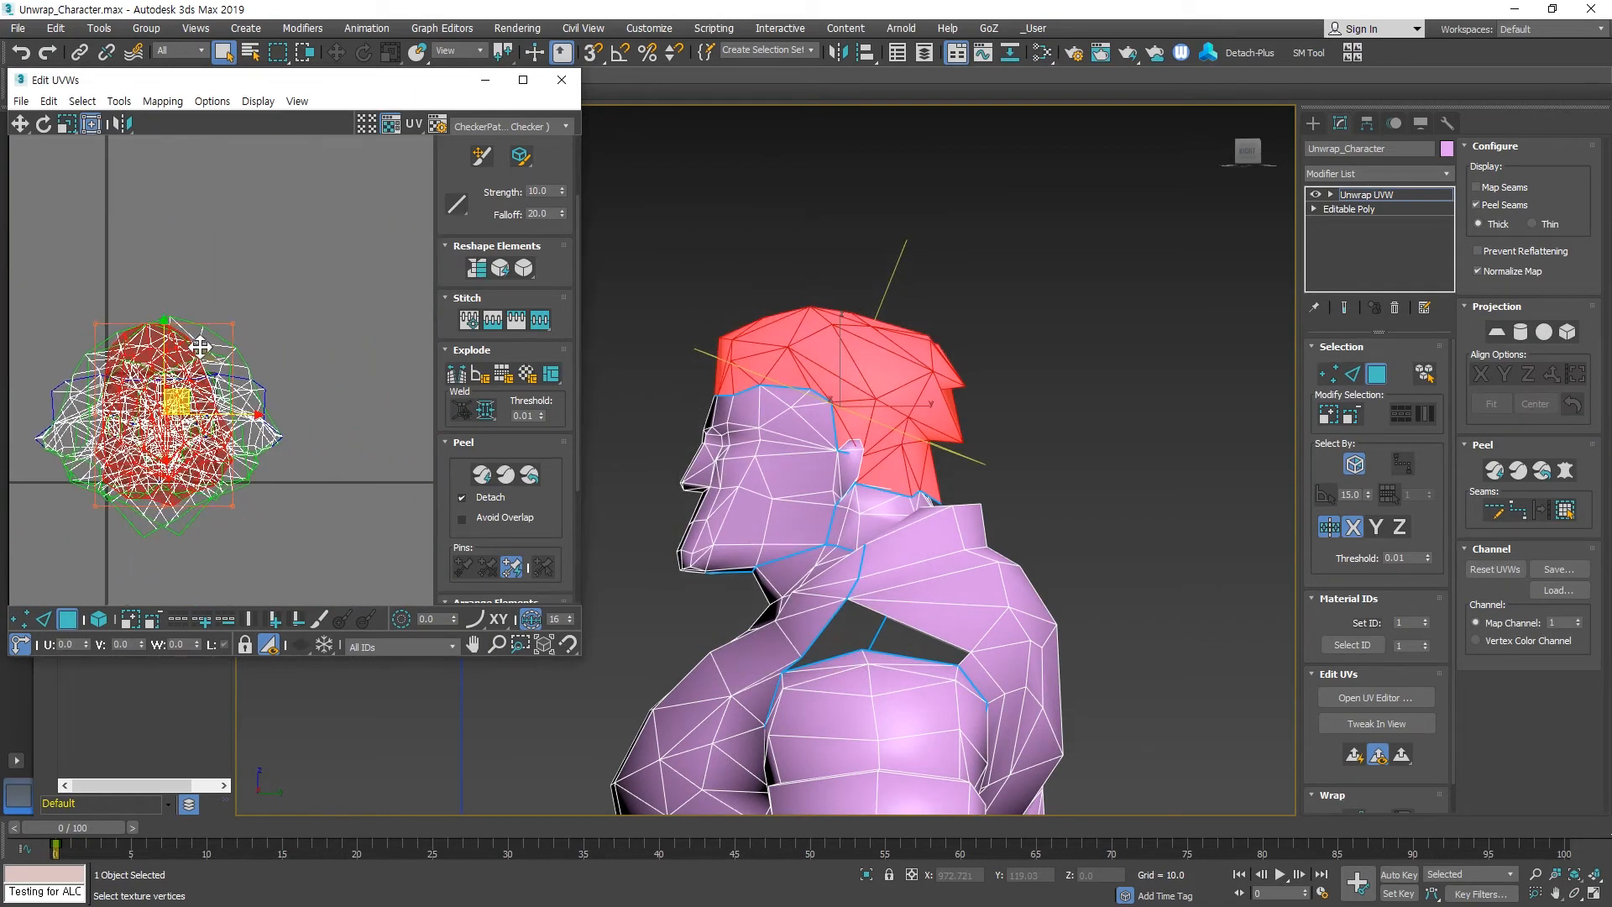
Move the head UVs clear of the overlapping cluster, flatten them with Quick Peel, and clear the selection.
{"action": "left_click_drag", "start_coordinate": [183, 342], "coordinate": [391, 322]}
{"action": "scroll", "coordinate": [385, 475], "scroll_direction": "up", "scroll_amount": 4}
{"action": "middle_click_drag", "start_coordinate": [372, 492], "coordinate": [238, 532]}
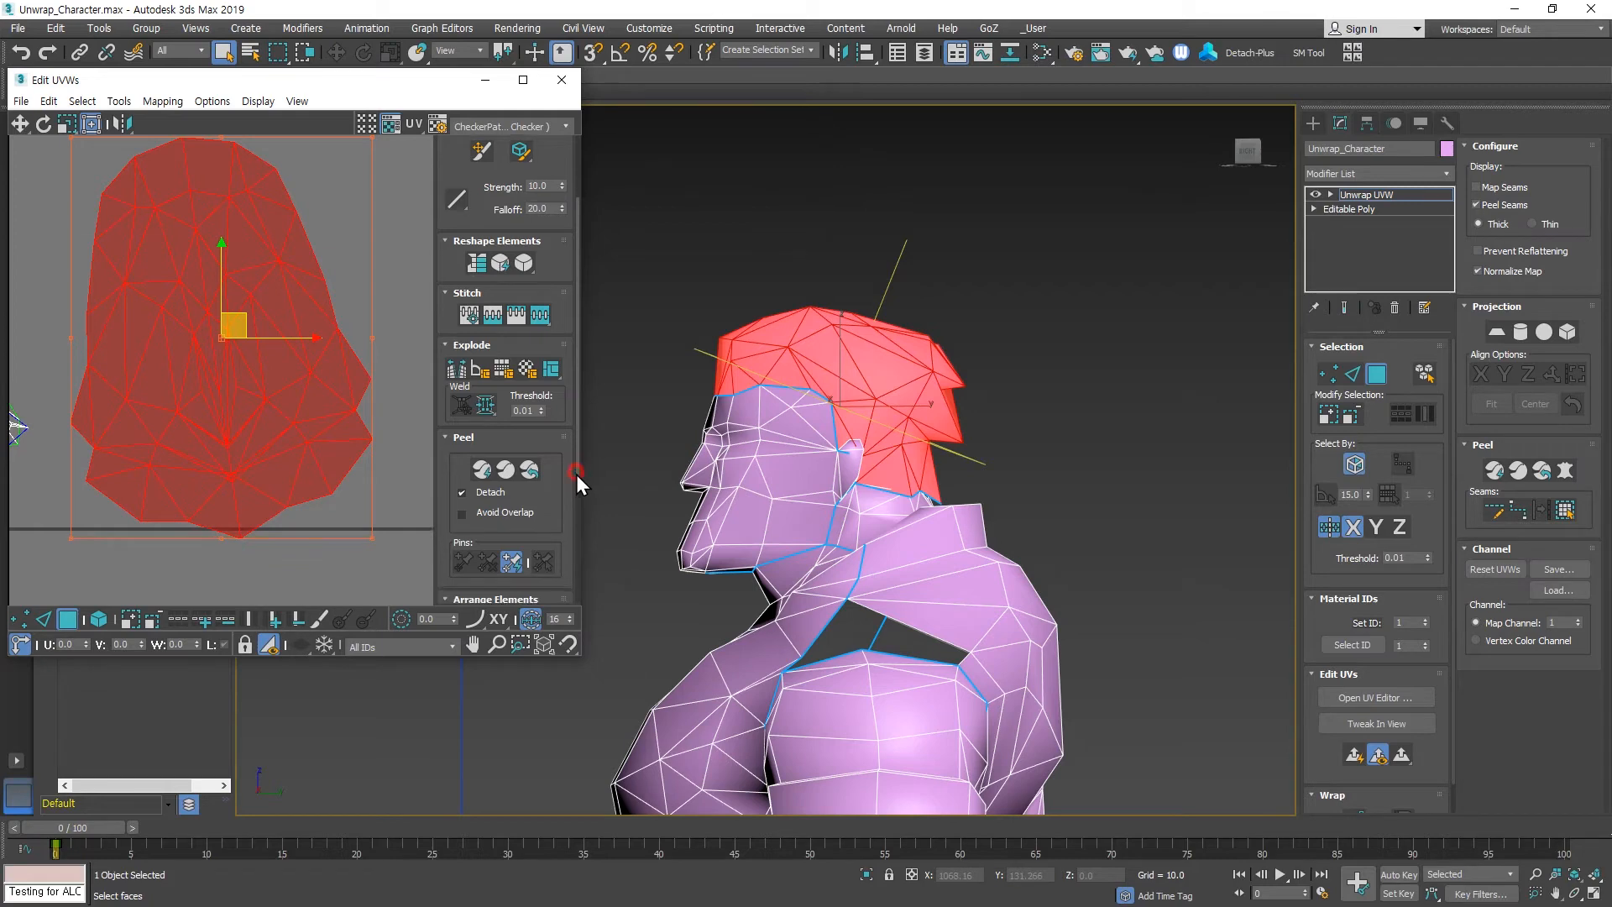
{"action": "left_click_drag", "start_coordinate": [576, 475], "coordinate": [581, 577]}
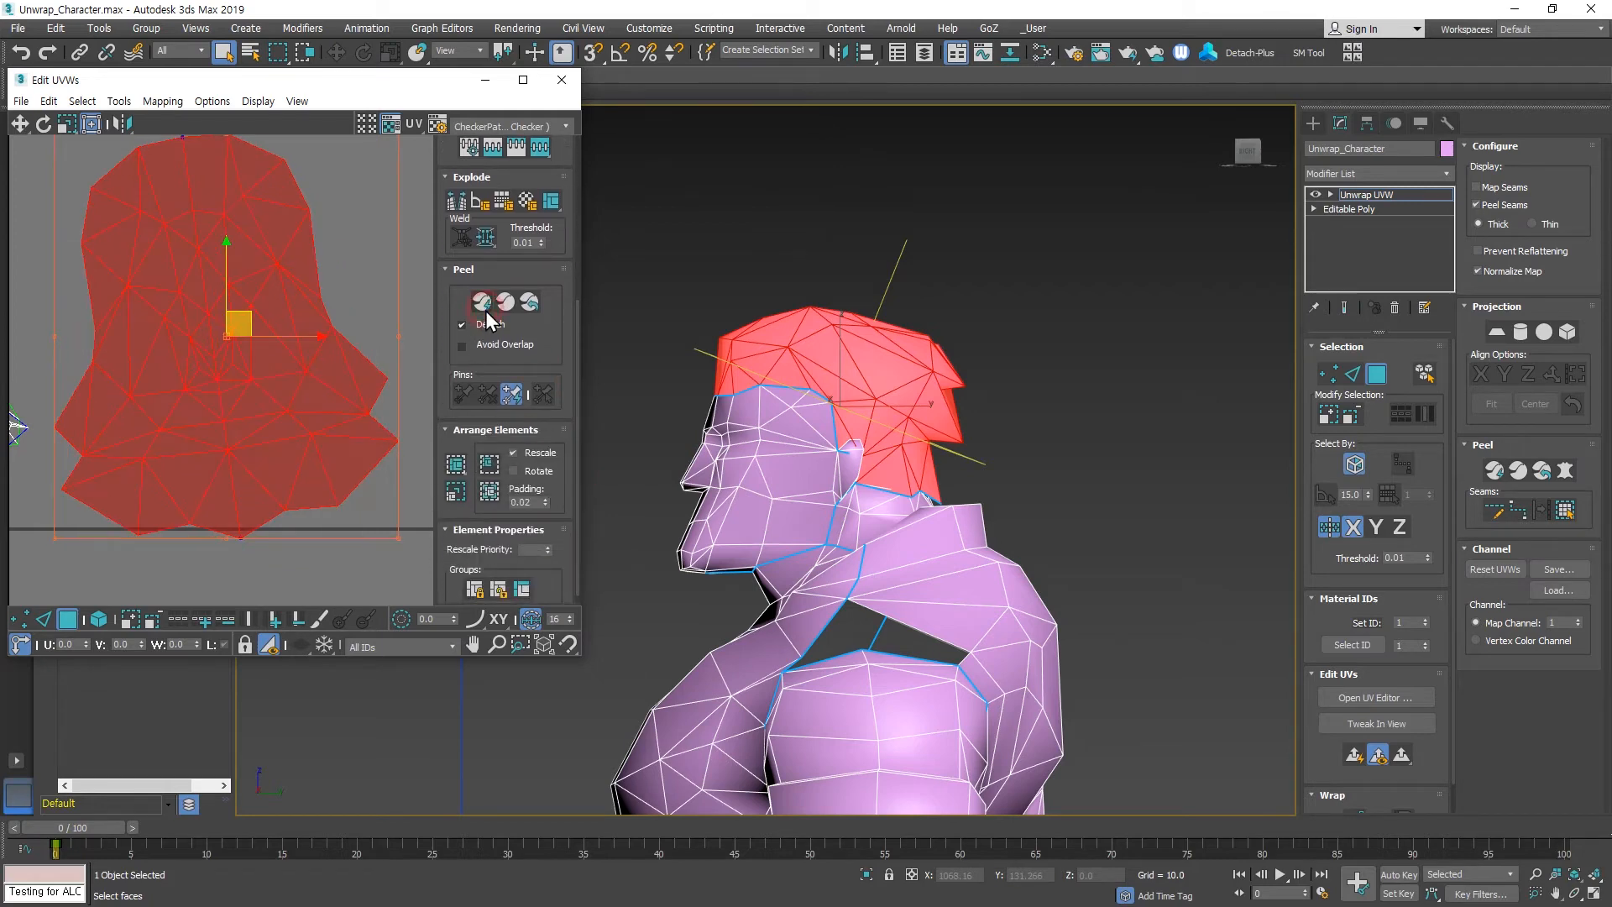
{"action": "scroll", "coordinate": [194, 399], "scroll_direction": "up", "scroll_amount": 5}
{"action": "scroll", "coordinate": [277, 537], "scroll_direction": "down", "scroll_amount": 4}
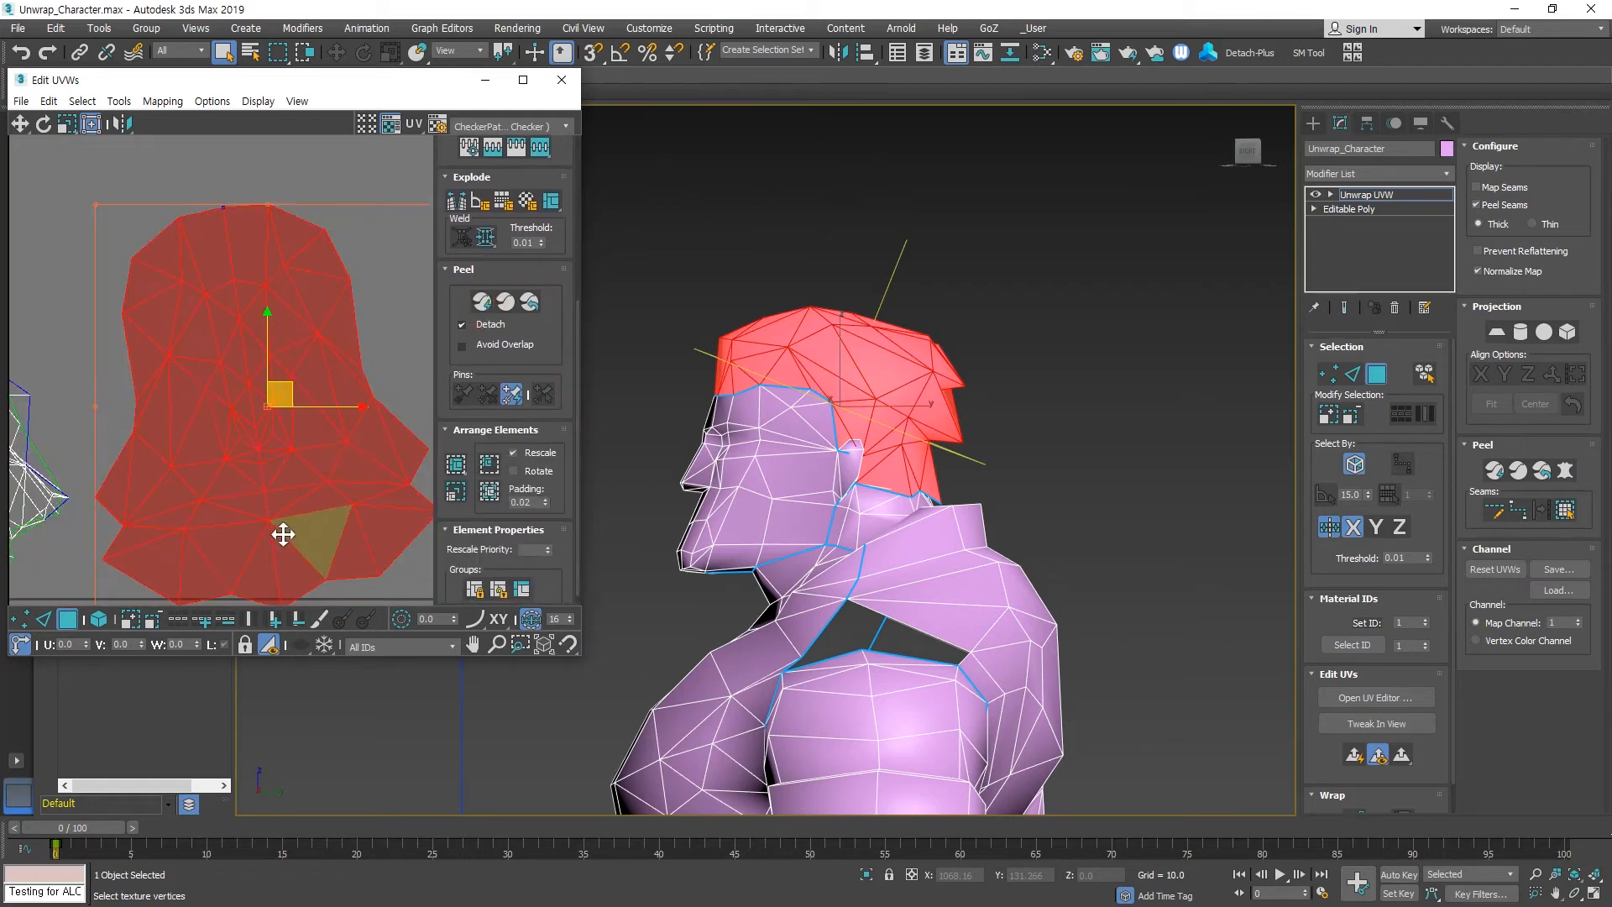
{"action": "left_click", "coordinate": [370, 600]}
{"action": "middle_click_drag", "start_coordinate": [349, 553], "coordinate": [328, 511]}
Mark a point-to-point peel seam up the middle of the back of the head, starting from the neck seam.
{"action": "middle_click_drag", "start_coordinate": [941, 460], "coordinate": [797, 441], "text": "alt"}
{"action": "scroll", "coordinate": [945, 448], "scroll_direction": "up", "scroll_amount": 4}
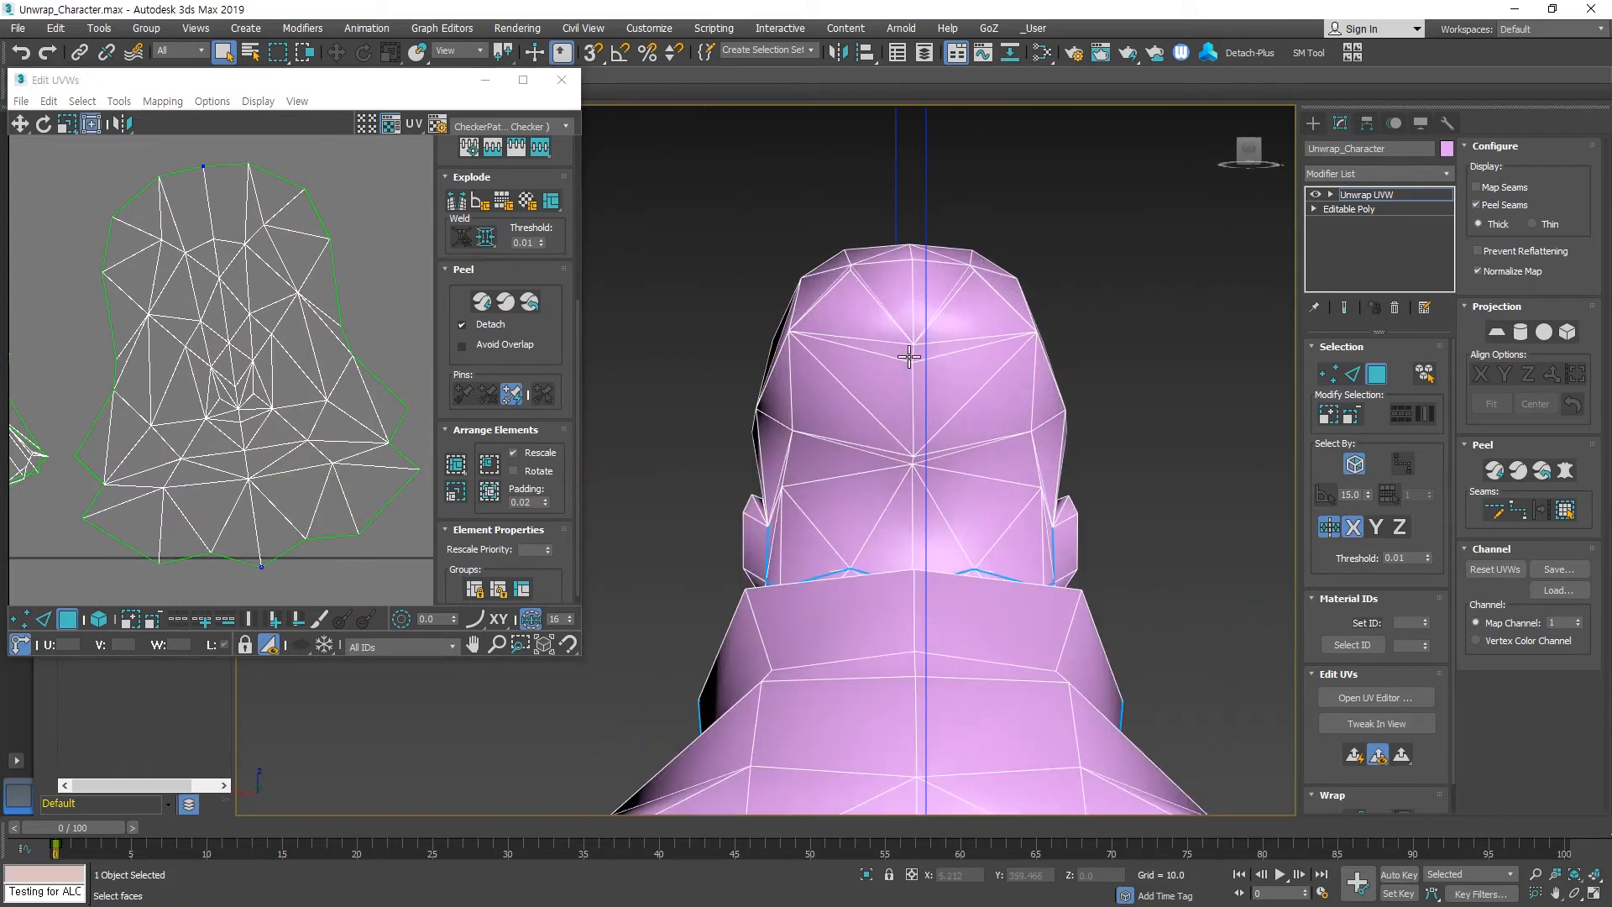
{"action": "left_click", "coordinate": [1518, 508]}
{"action": "mouse_move", "coordinate": [919, 516]}
{"action": "middle_mouse_down", "text": "alt"}
{"action": "mouse_move", "coordinate": [939, 495]}
{"action": "mouse_move", "coordinate": [920, 512]}
{"action": "middle_mouse_up", "text": "alt"}
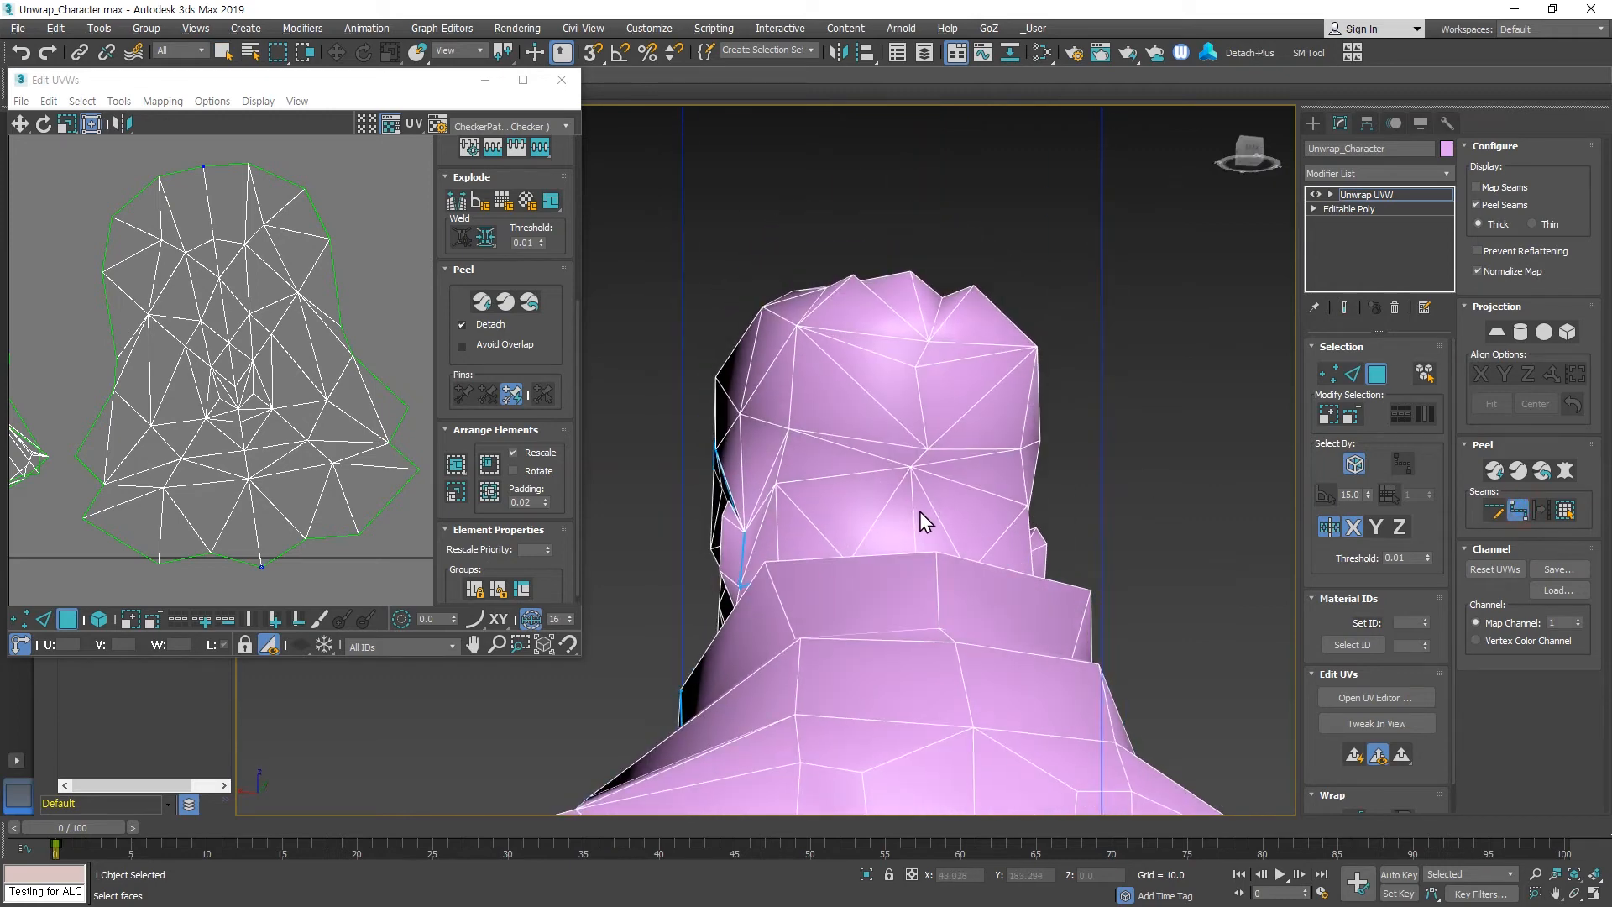
{"action": "left_click", "coordinate": [913, 464]}
{"action": "left_click", "coordinate": [921, 352]}
{"action": "middle_click_drag", "start_coordinate": [996, 465], "coordinate": [1032, 529], "text": "alt"}
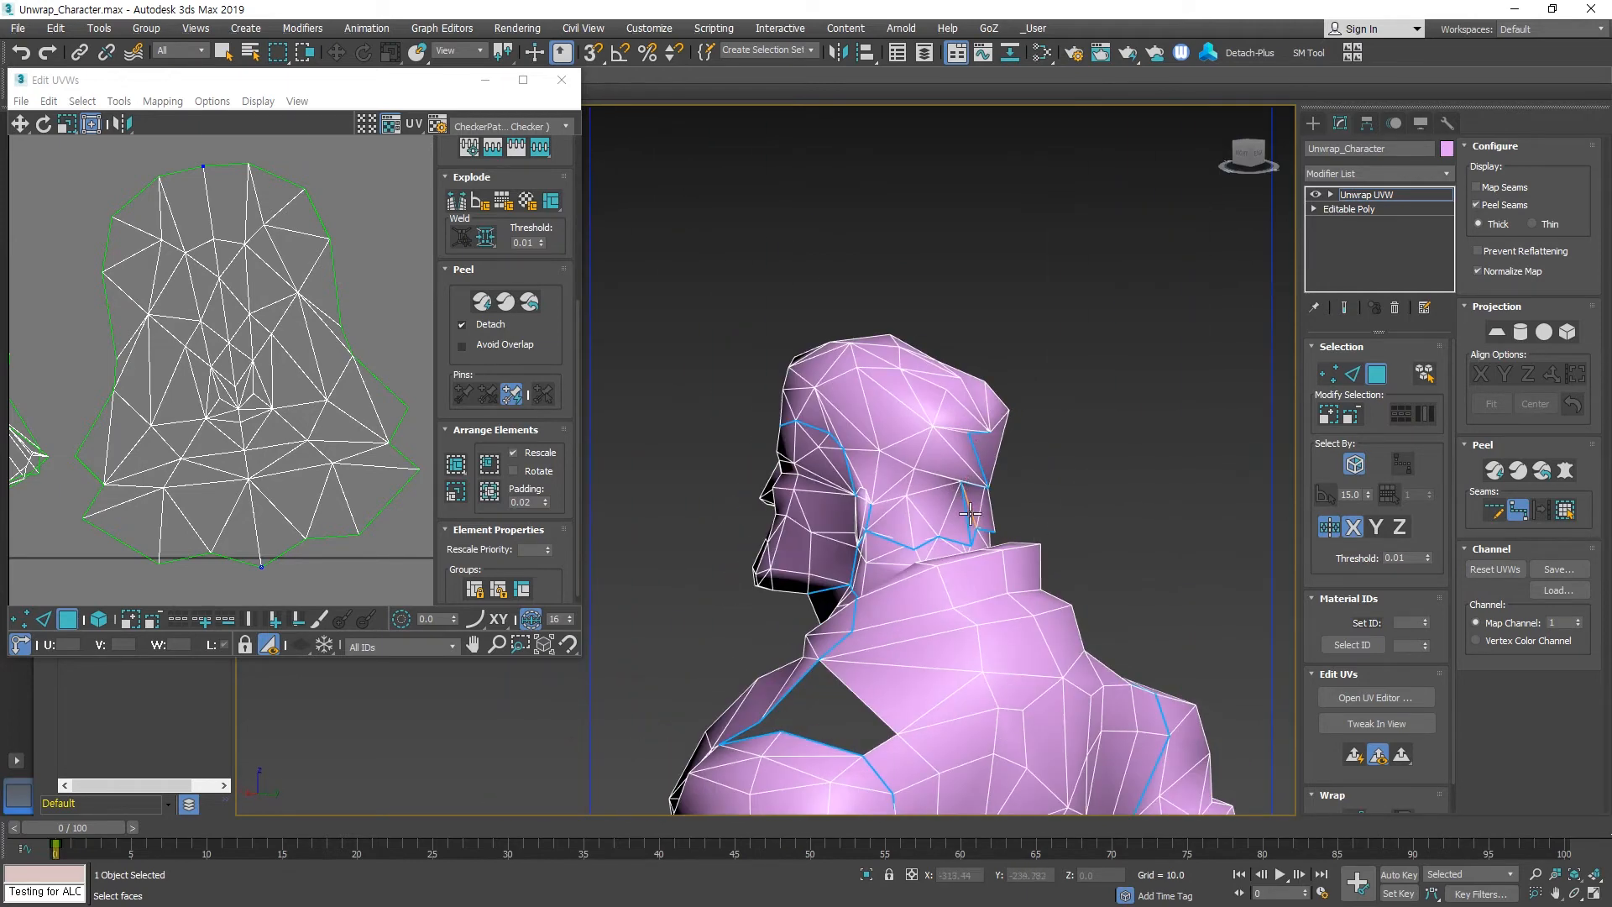
{"action": "middle_click_drag", "start_coordinate": [897, 507], "coordinate": [865, 497], "text": "alt"}
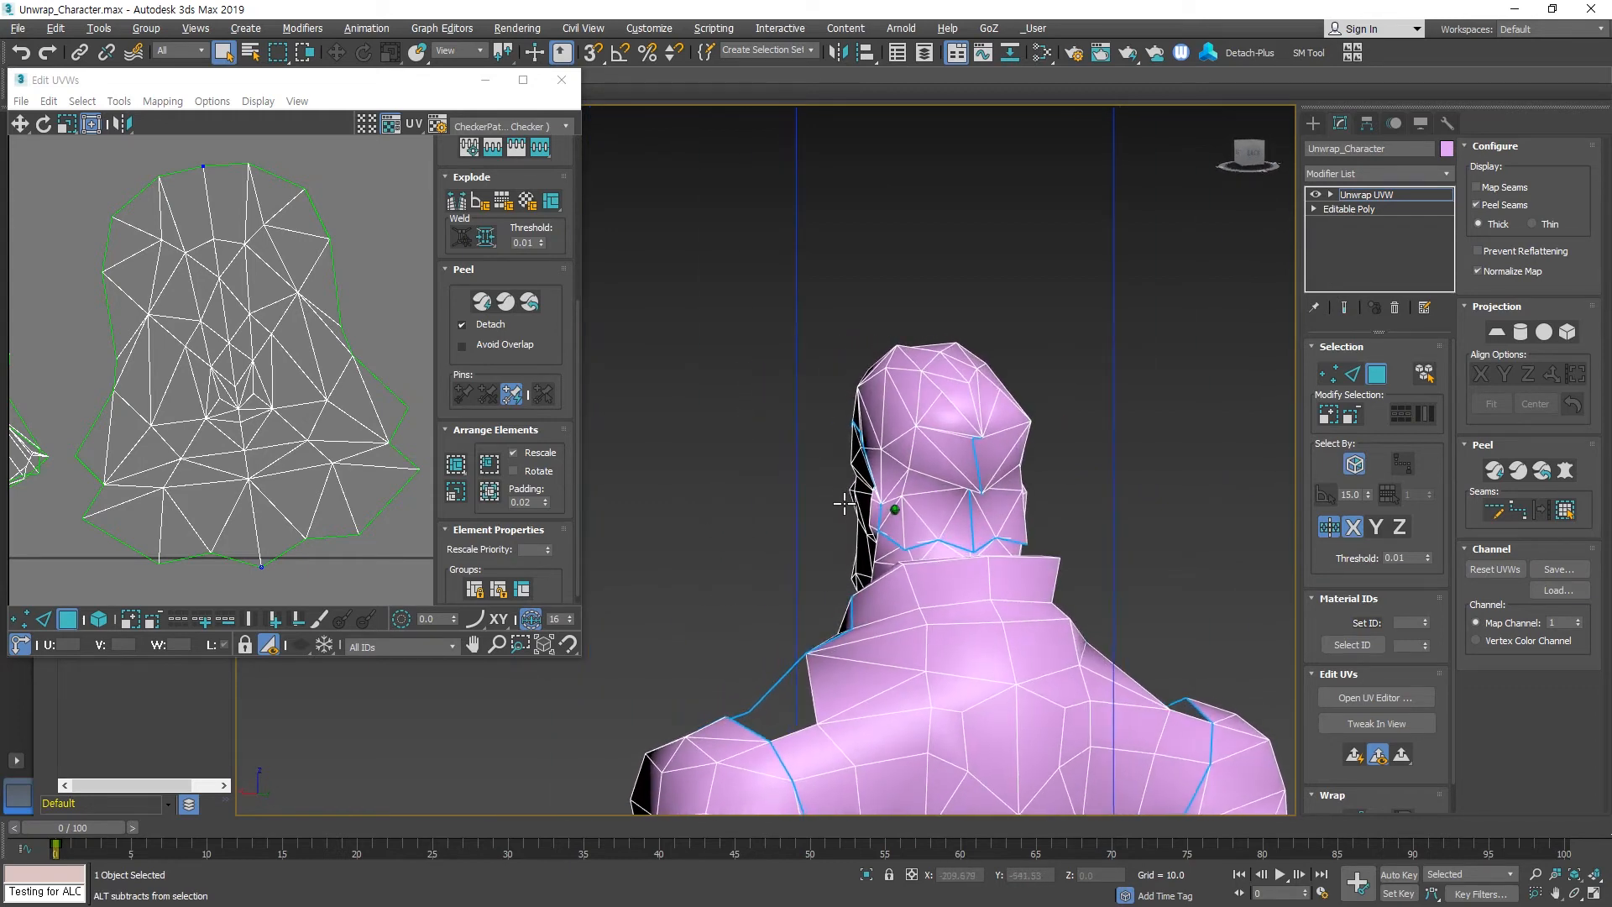
Select the head faces again out to their seams and unfold them with Quick Peel using the new back seam.
{"action": "left_click", "coordinate": [925, 408]}
{"action": "left_click", "coordinate": [1565, 508]}
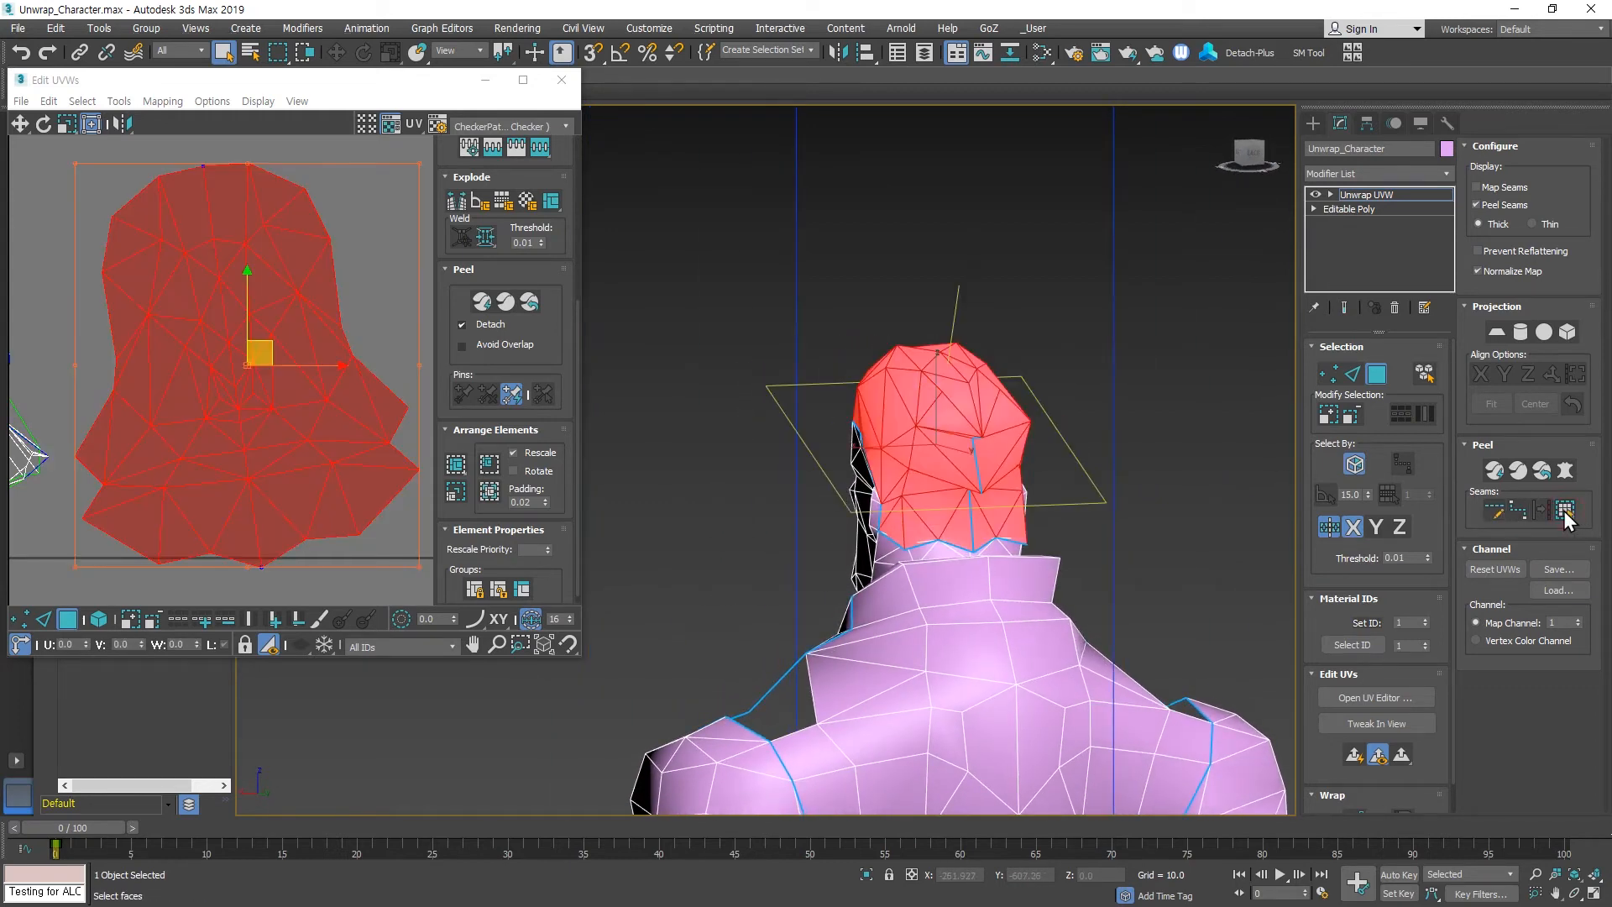
{"action": "left_click", "coordinate": [486, 309]}
{"action": "scroll", "coordinate": [296, 448], "scroll_direction": "down", "scroll_amount": 3}
{"action": "middle_click_drag", "start_coordinate": [315, 448], "coordinate": [274, 446]}
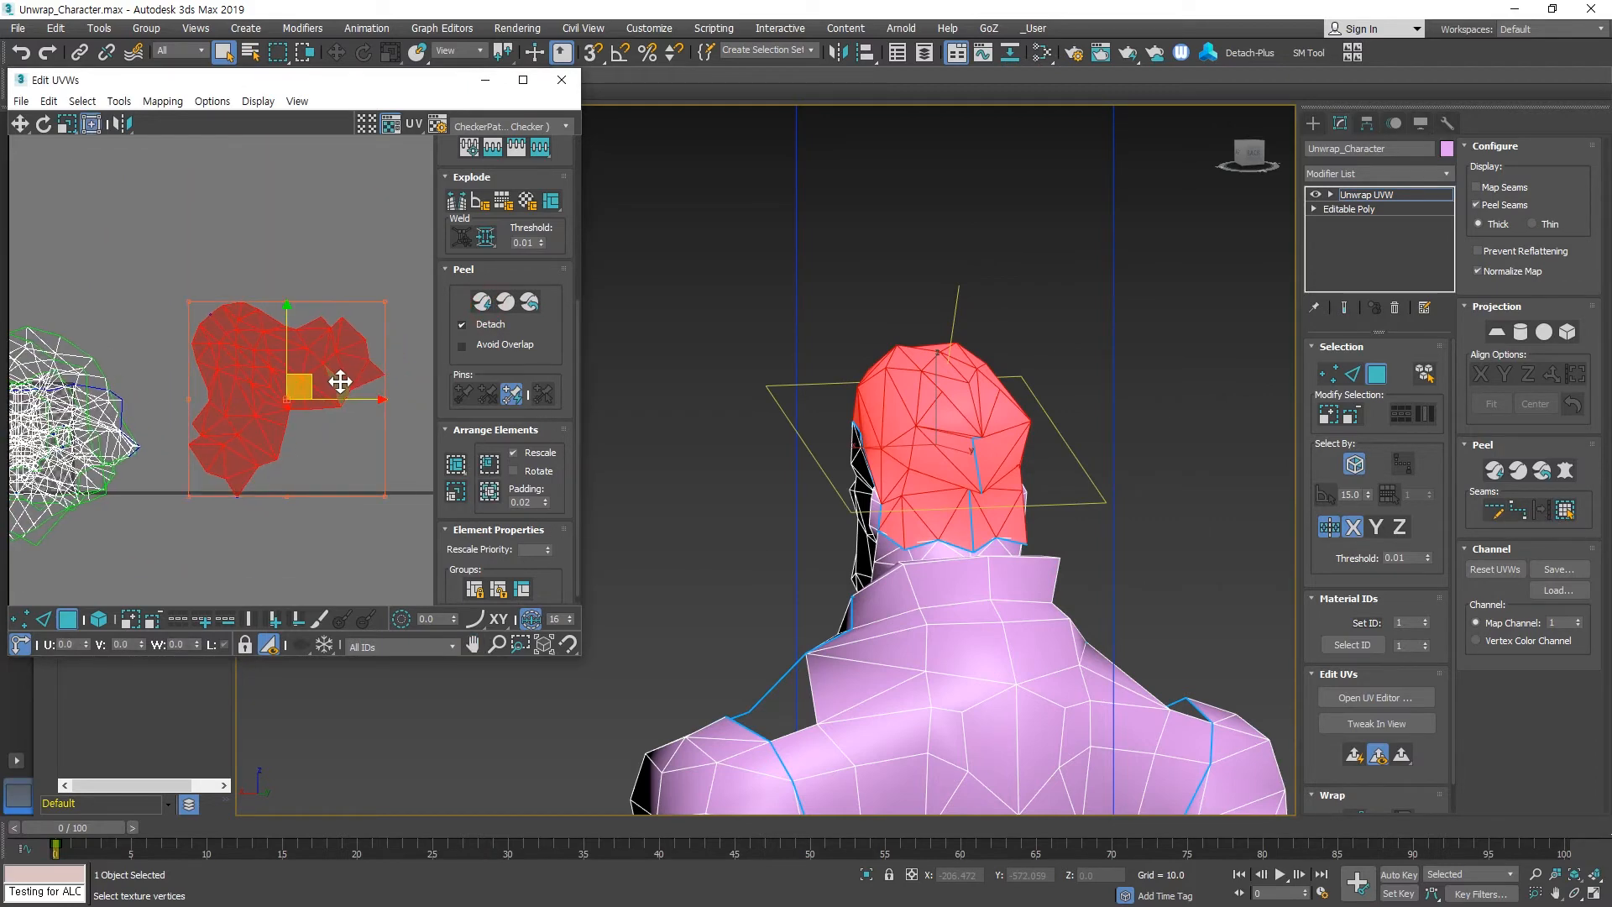
Mark a peel seam across the back of the hanging front flap and down the middle of its lower end.
{"action": "middle_click_drag", "start_coordinate": [923, 521], "coordinate": [1014, 535], "text": "alt"}
{"action": "scroll", "coordinate": [973, 599], "scroll_direction": "down", "scroll_amount": 5}
{"action": "middle_click_drag", "start_coordinate": [974, 599], "coordinate": [964, 462], "text": "alt"}
{"action": "middle_click_drag", "start_coordinate": [986, 583], "coordinate": [1054, 576], "text": "alt"}
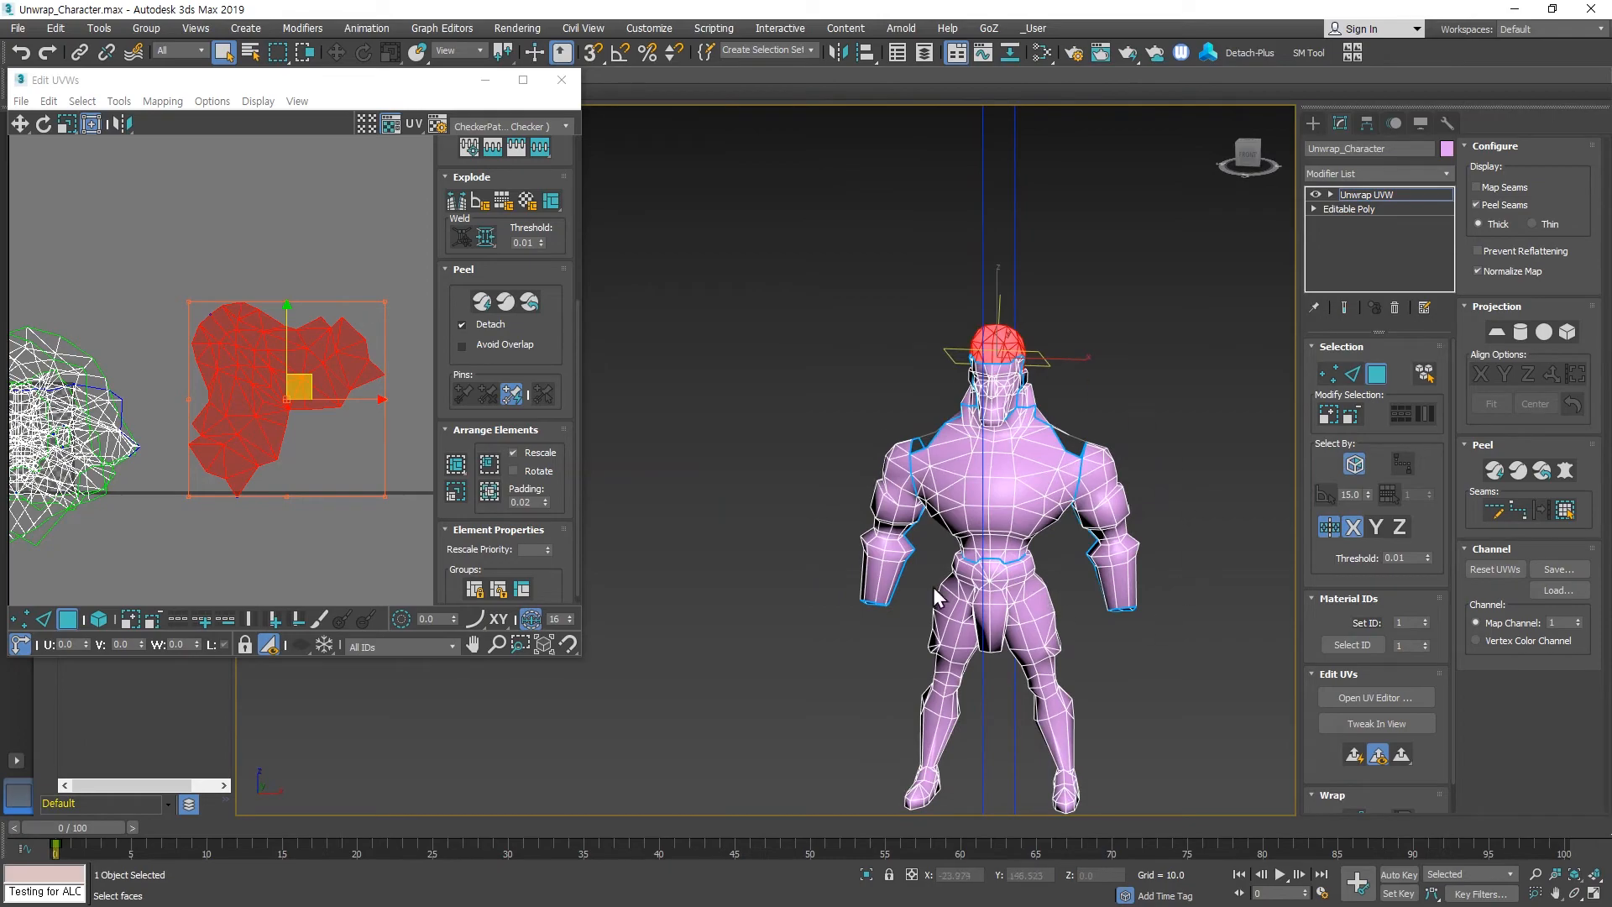
{"action": "scroll", "coordinate": [991, 597], "scroll_direction": "up", "scroll_amount": 5}
{"action": "scroll", "coordinate": [1066, 572], "scroll_direction": "up", "scroll_amount": 3}
{"action": "middle_click_drag", "start_coordinate": [1066, 571], "coordinate": [968, 518]}
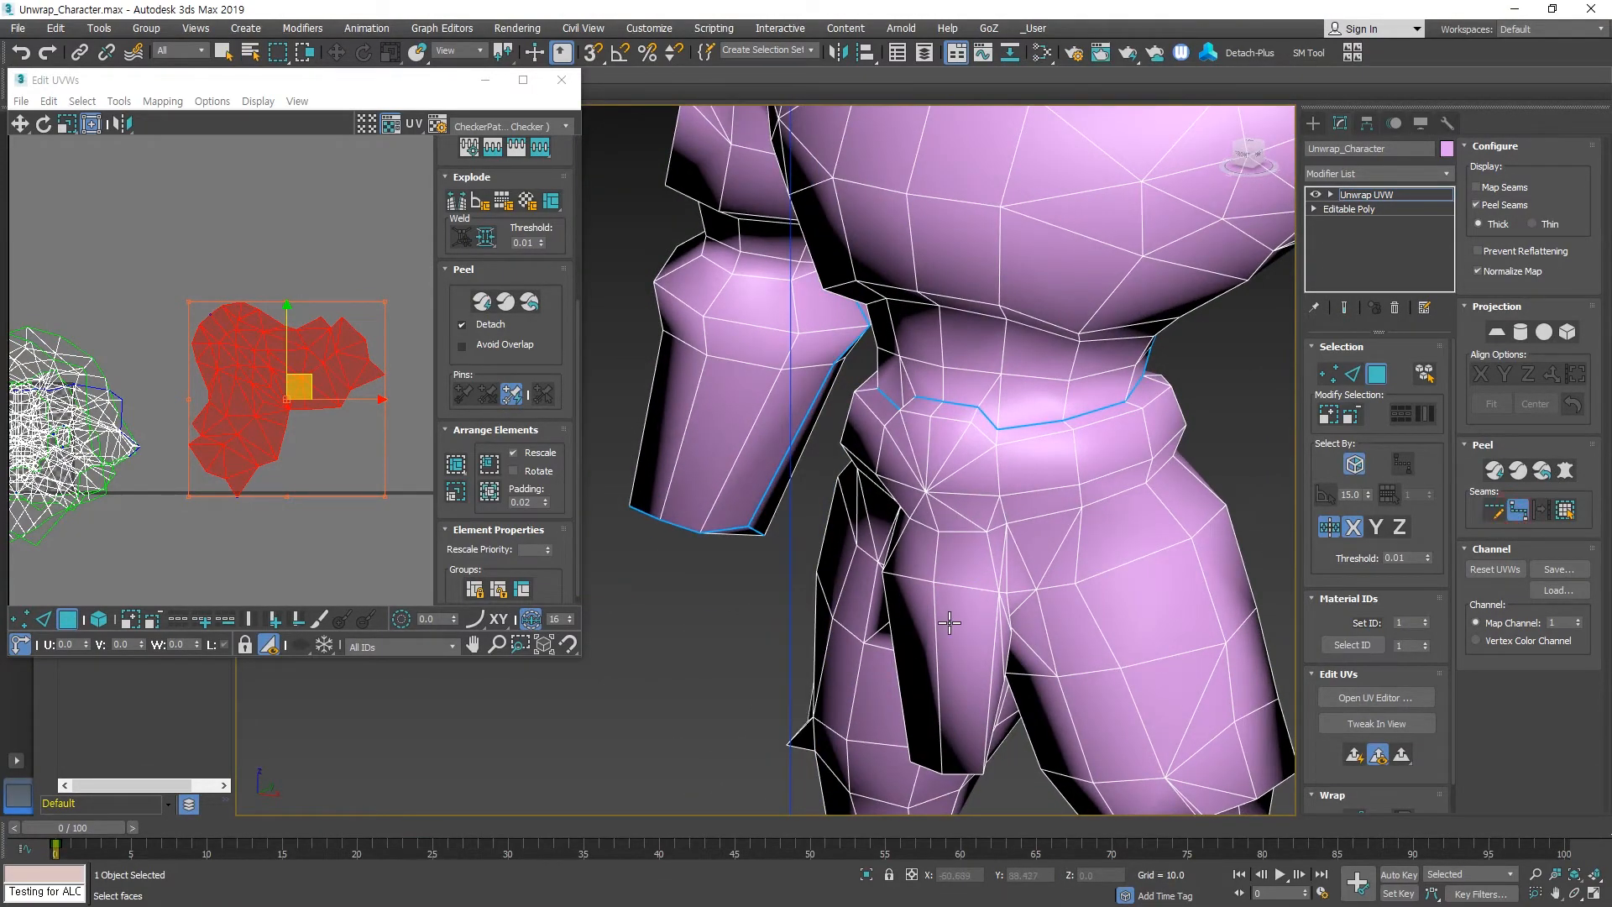
{"action": "scroll", "coordinate": [949, 622], "scroll_direction": "up", "scroll_amount": 6}
{"action": "middle_click_drag", "start_coordinate": [919, 571], "coordinate": [793, 475], "text": "alt"}
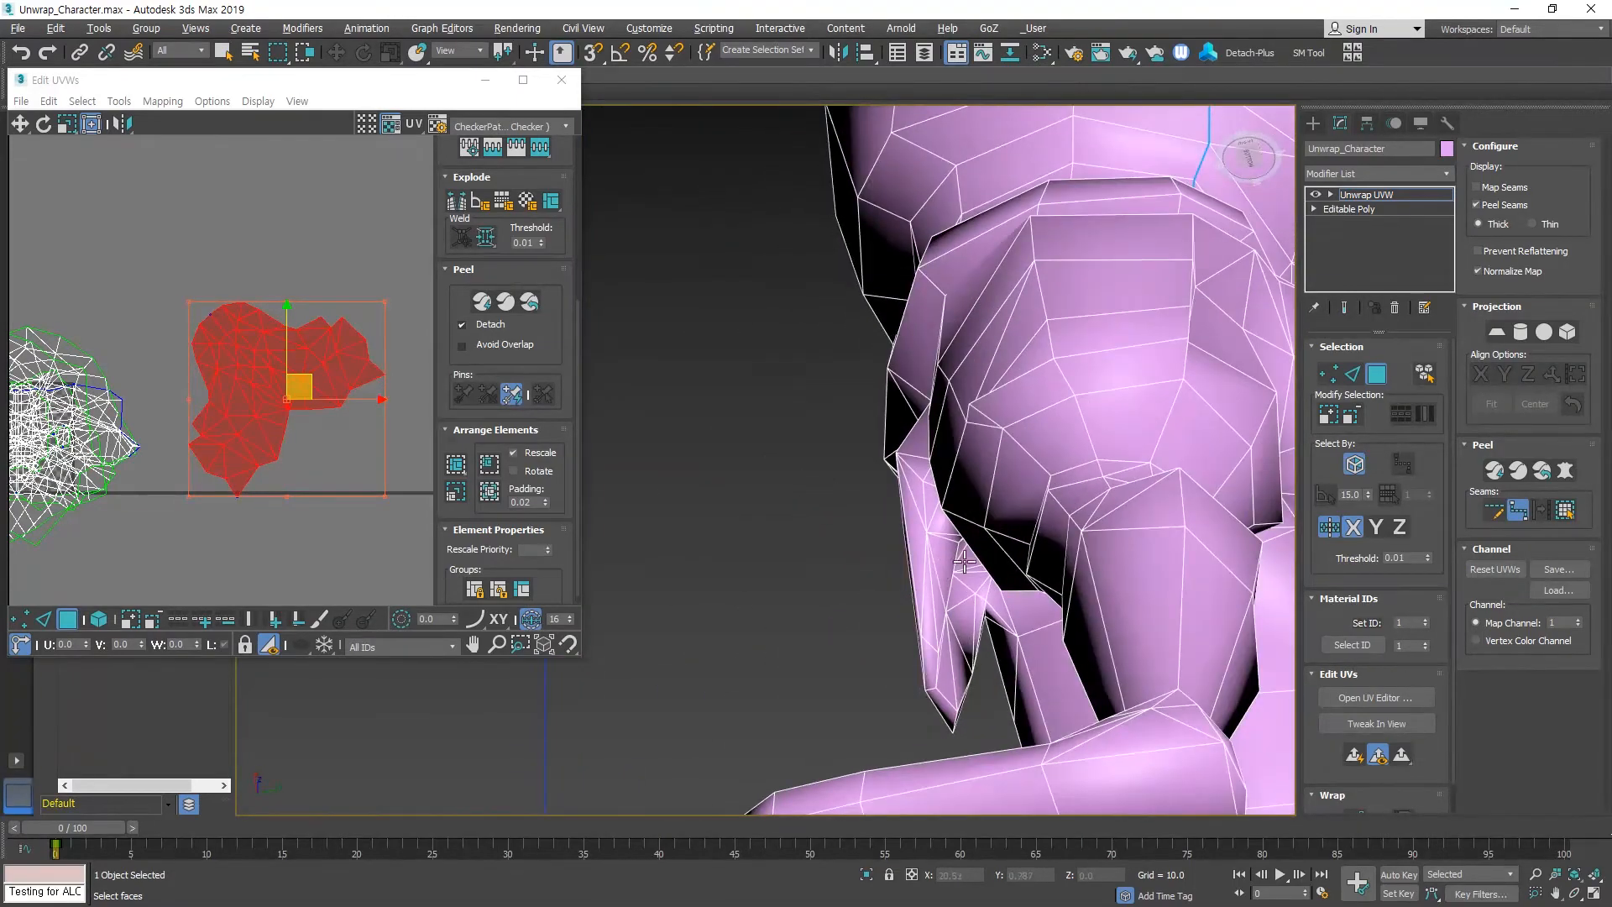
{"action": "middle_click_drag", "start_coordinate": [964, 561], "coordinate": [1056, 379], "text": "alt"}
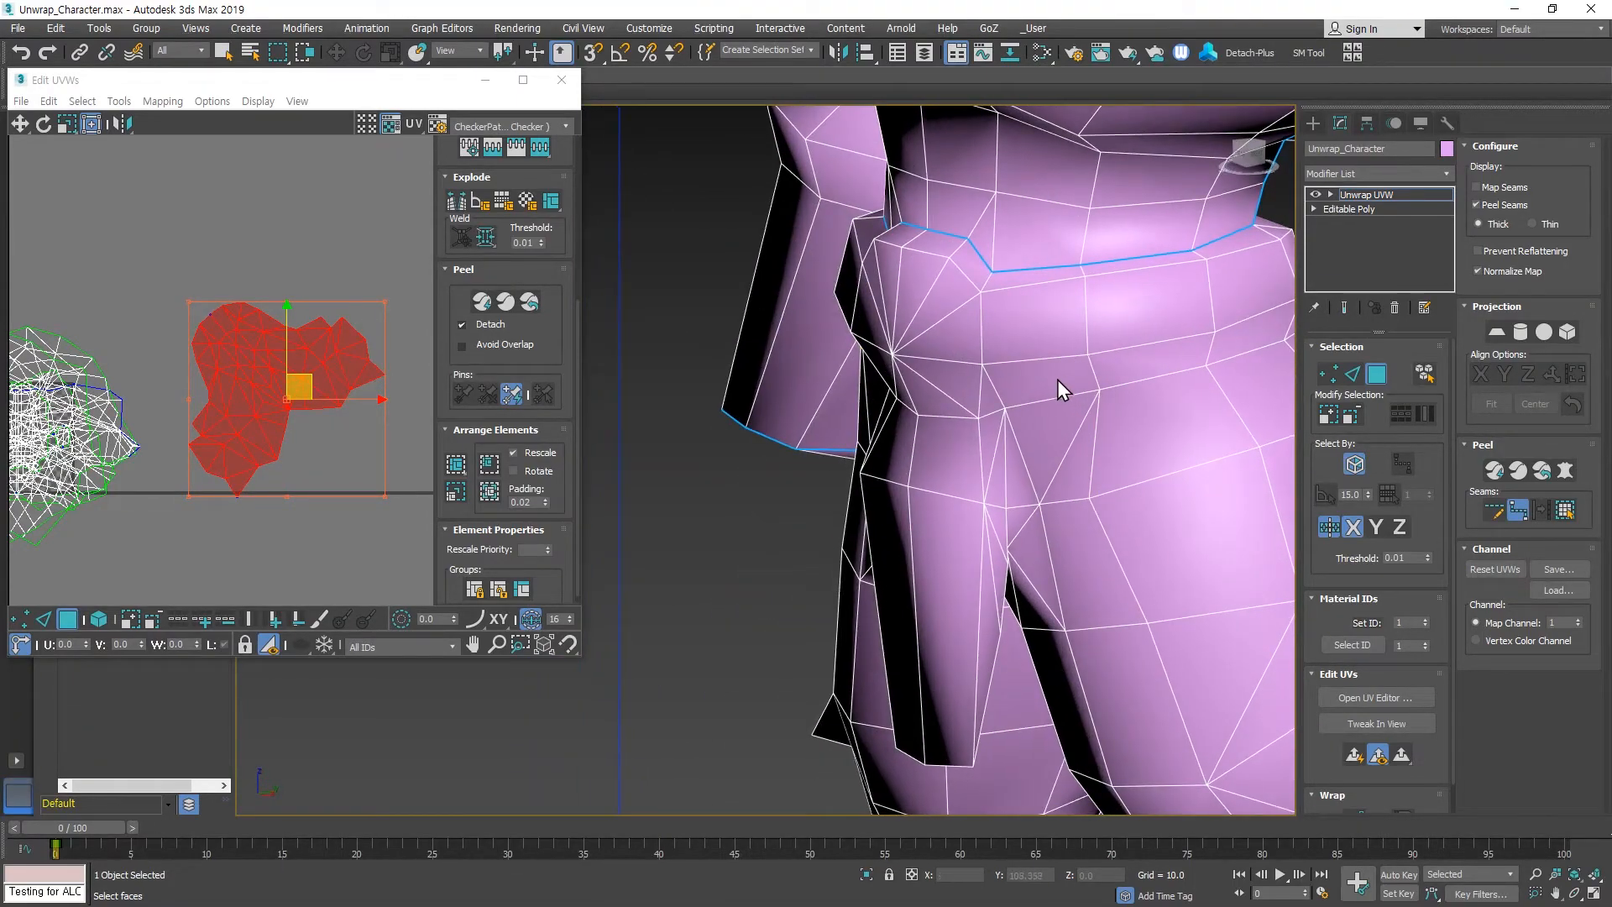
{"action": "middle_click_drag", "start_coordinate": [994, 463], "coordinate": [1037, 678], "text": "alt"}
{"action": "left_click", "coordinate": [963, 452]}
{"action": "left_click", "coordinate": [1010, 593]}
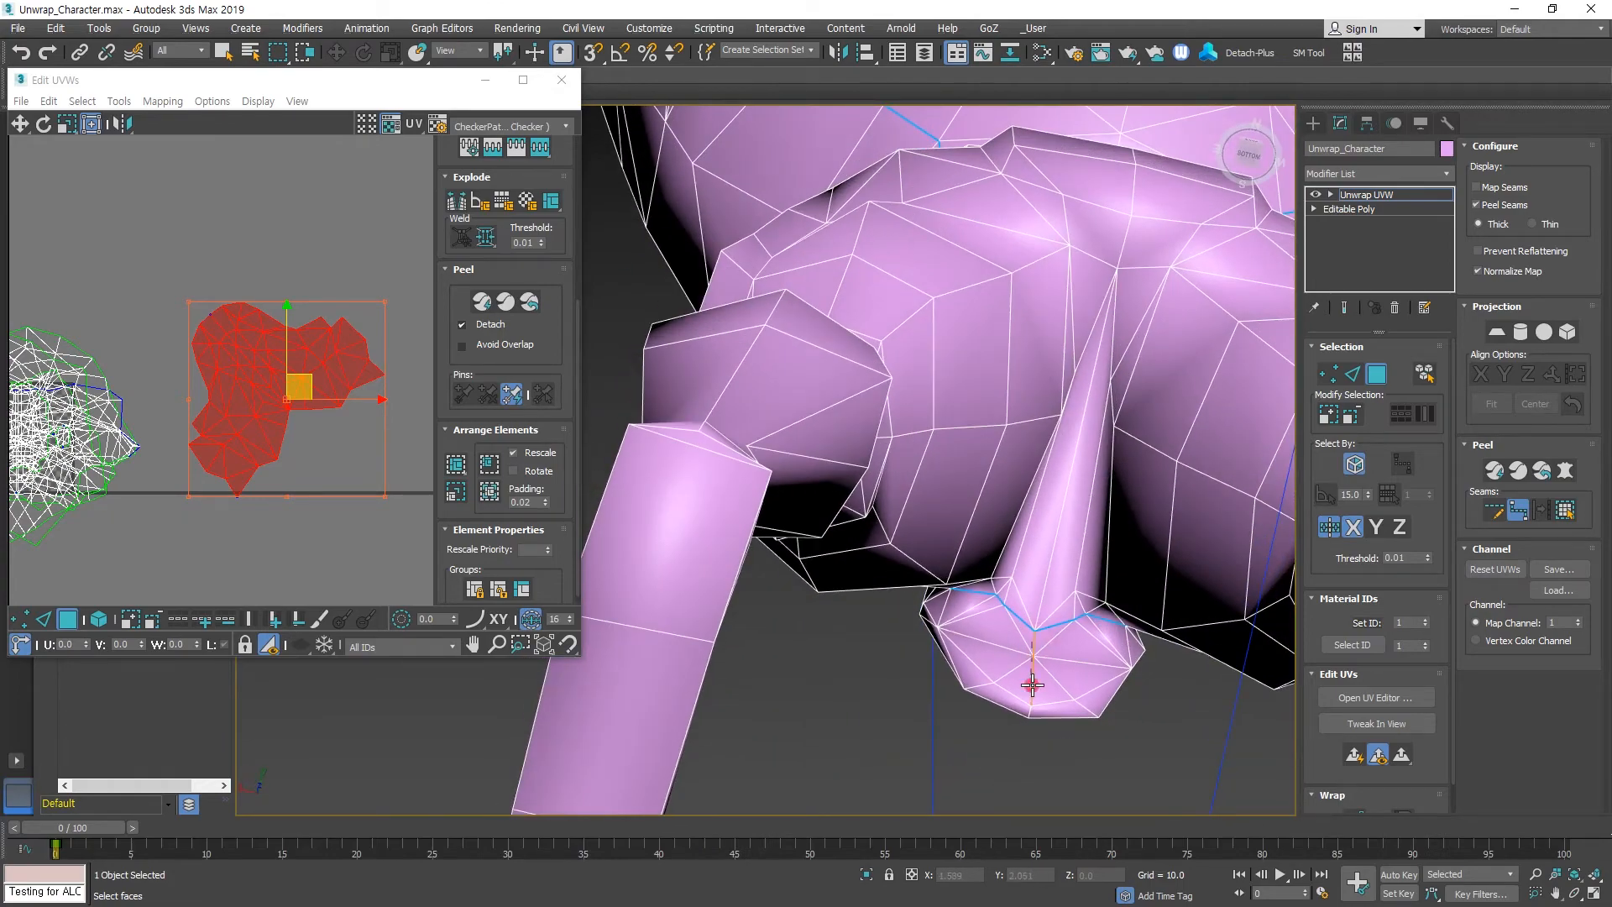
Mark peel seams around the belt's lower edge and vertically across the belt at the middle of the back, up to the waist seam.
{"action": "scroll", "coordinate": [1031, 693], "scroll_direction": "down", "scroll_amount": 5}
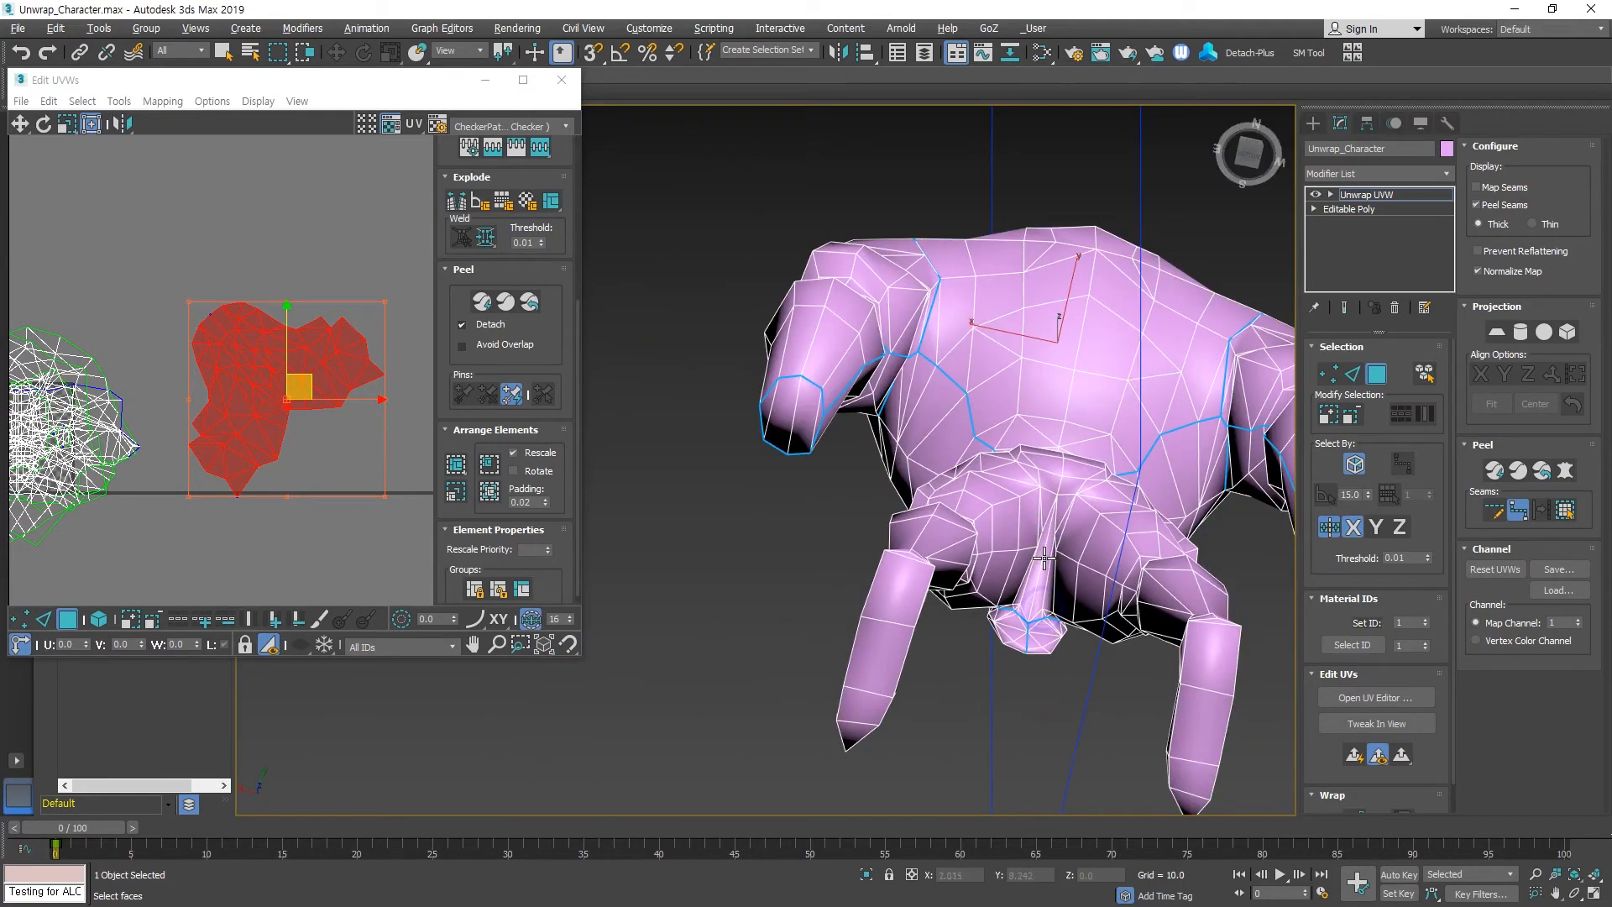
{"action": "middle_click_drag", "start_coordinate": [1041, 587], "coordinate": [1259, 692], "text": "alt"}
{"action": "middle_click_drag", "start_coordinate": [1109, 524], "coordinate": [928, 634]}
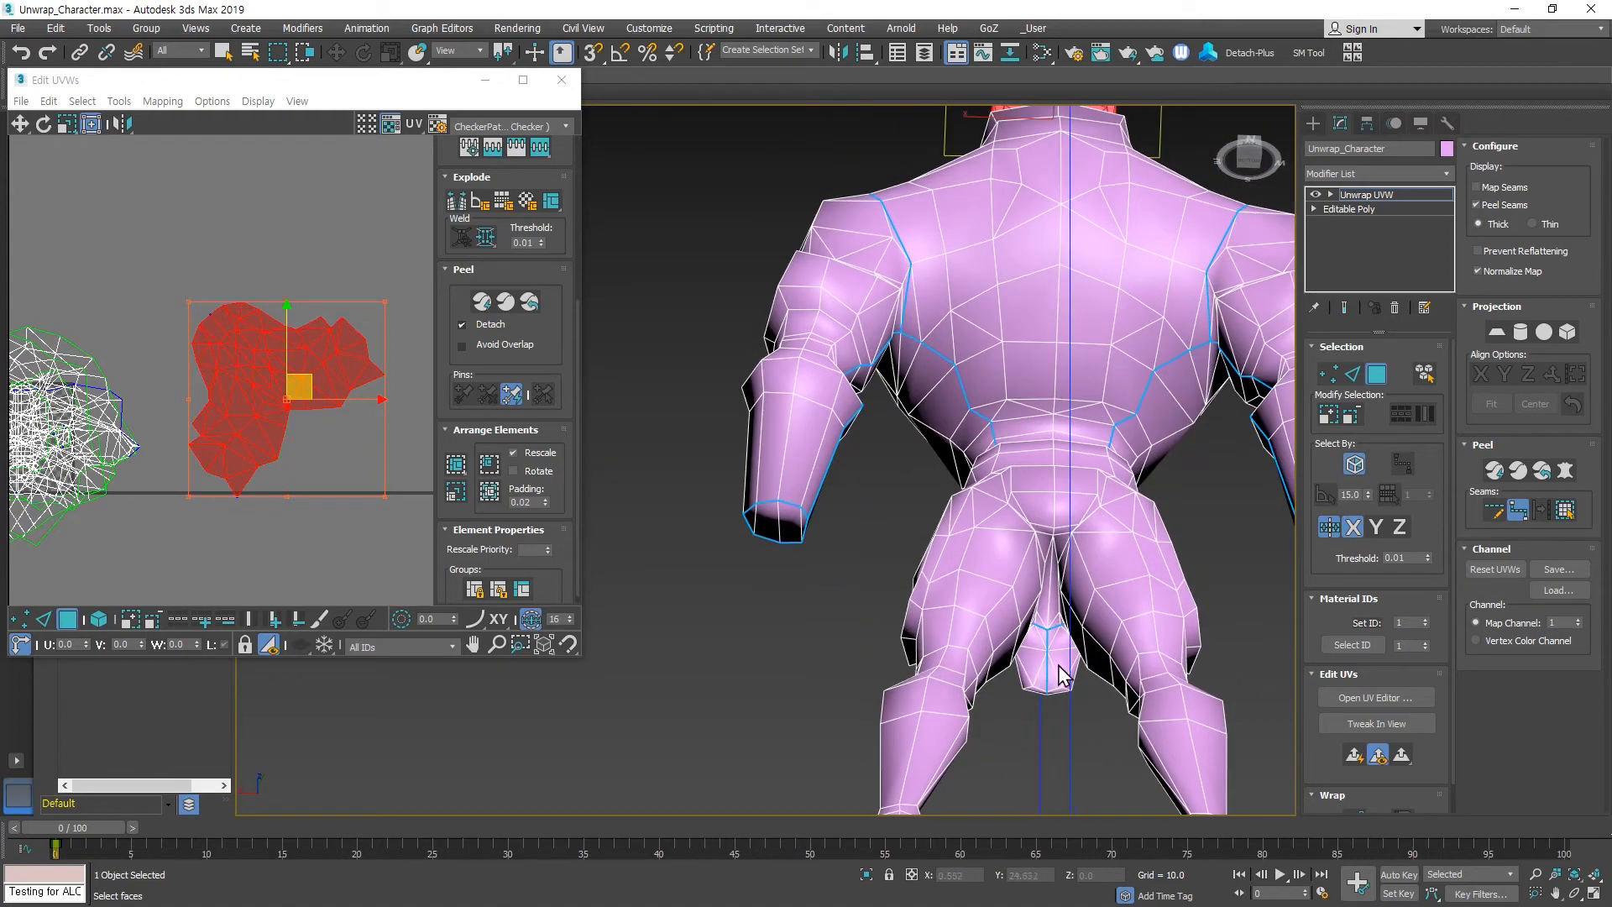
{"action": "middle_click_drag", "start_coordinate": [1059, 671], "coordinate": [770, 614], "text": "alt"}
{"action": "right_click", "coordinate": [1009, 607]}
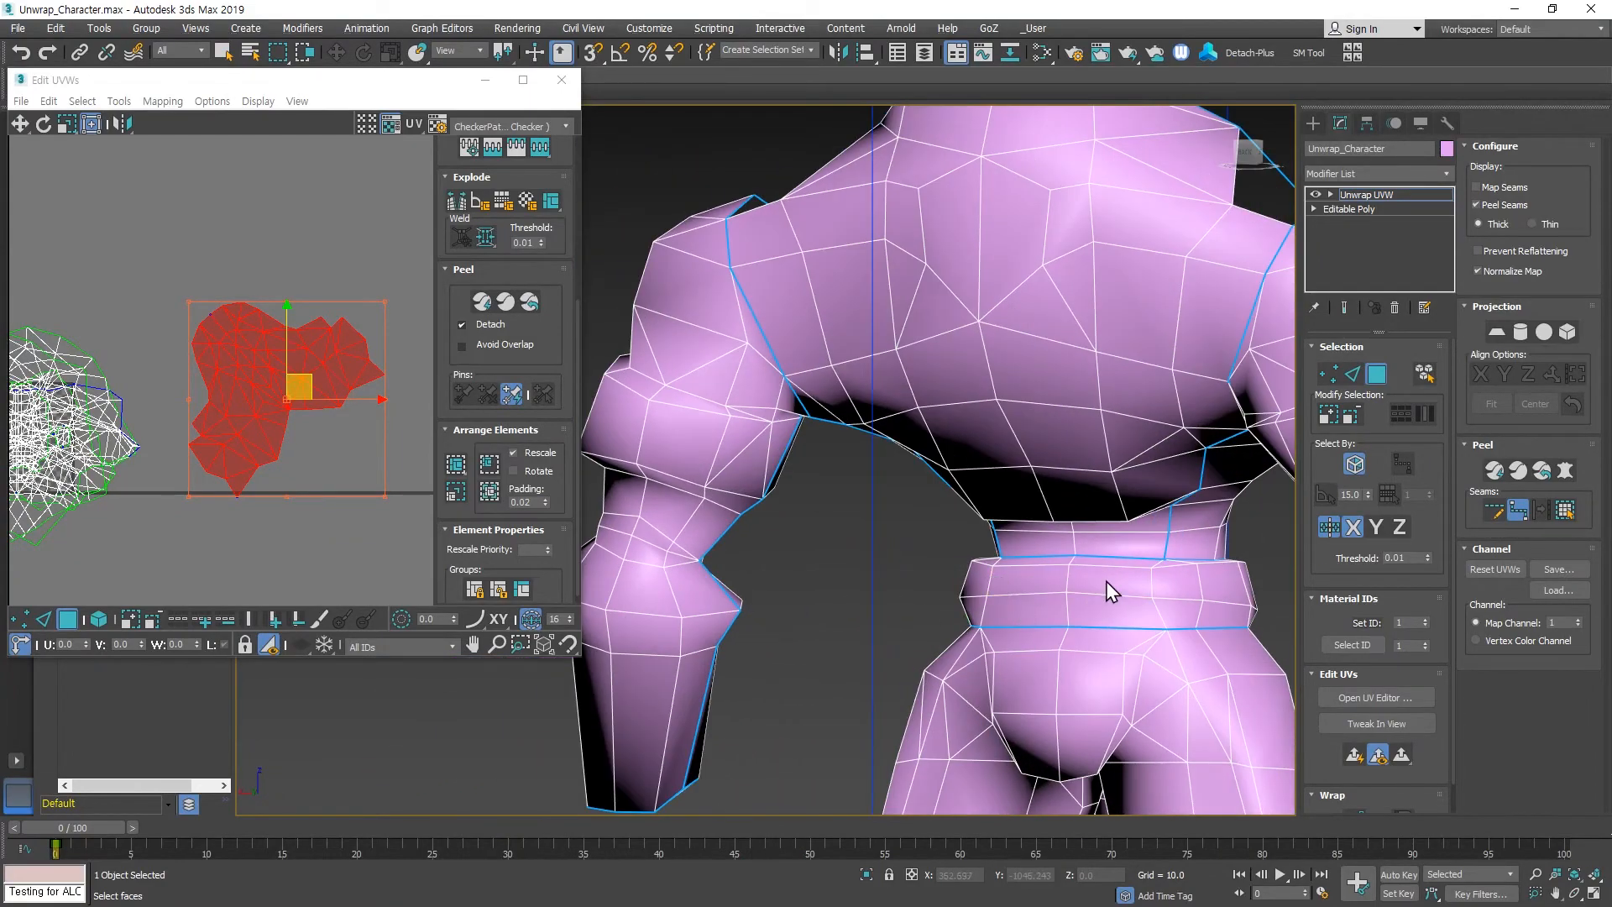
{"action": "middle_click_drag", "start_coordinate": [1157, 589], "coordinate": [1055, 578]}
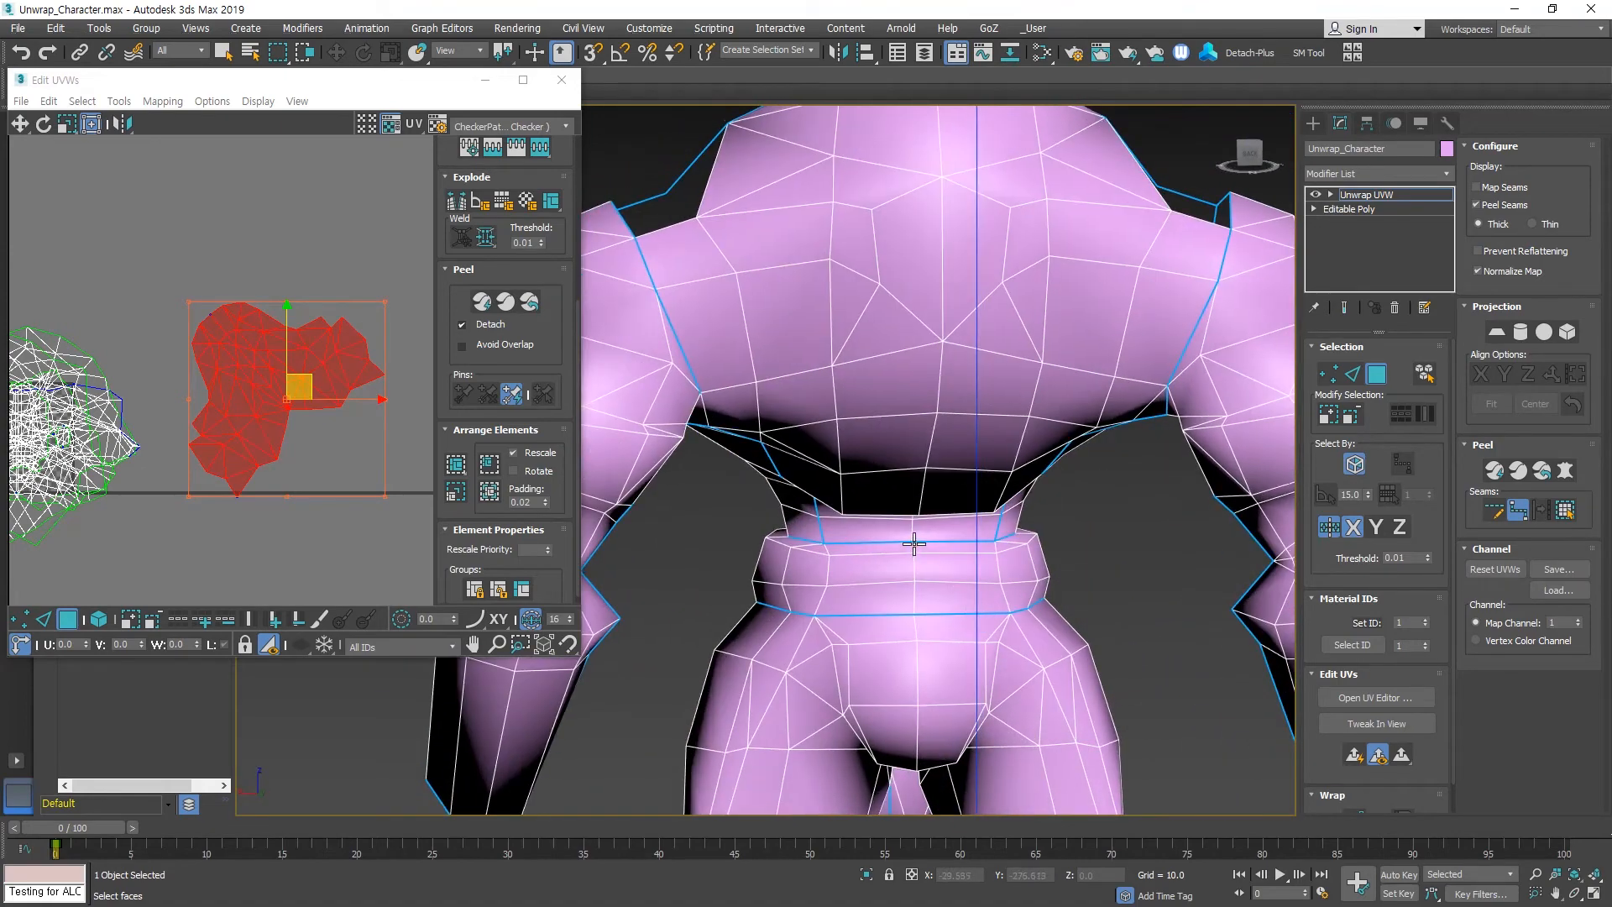
{"action": "middle_click_drag", "start_coordinate": [922, 615], "coordinate": [913, 595], "text": "alt"}
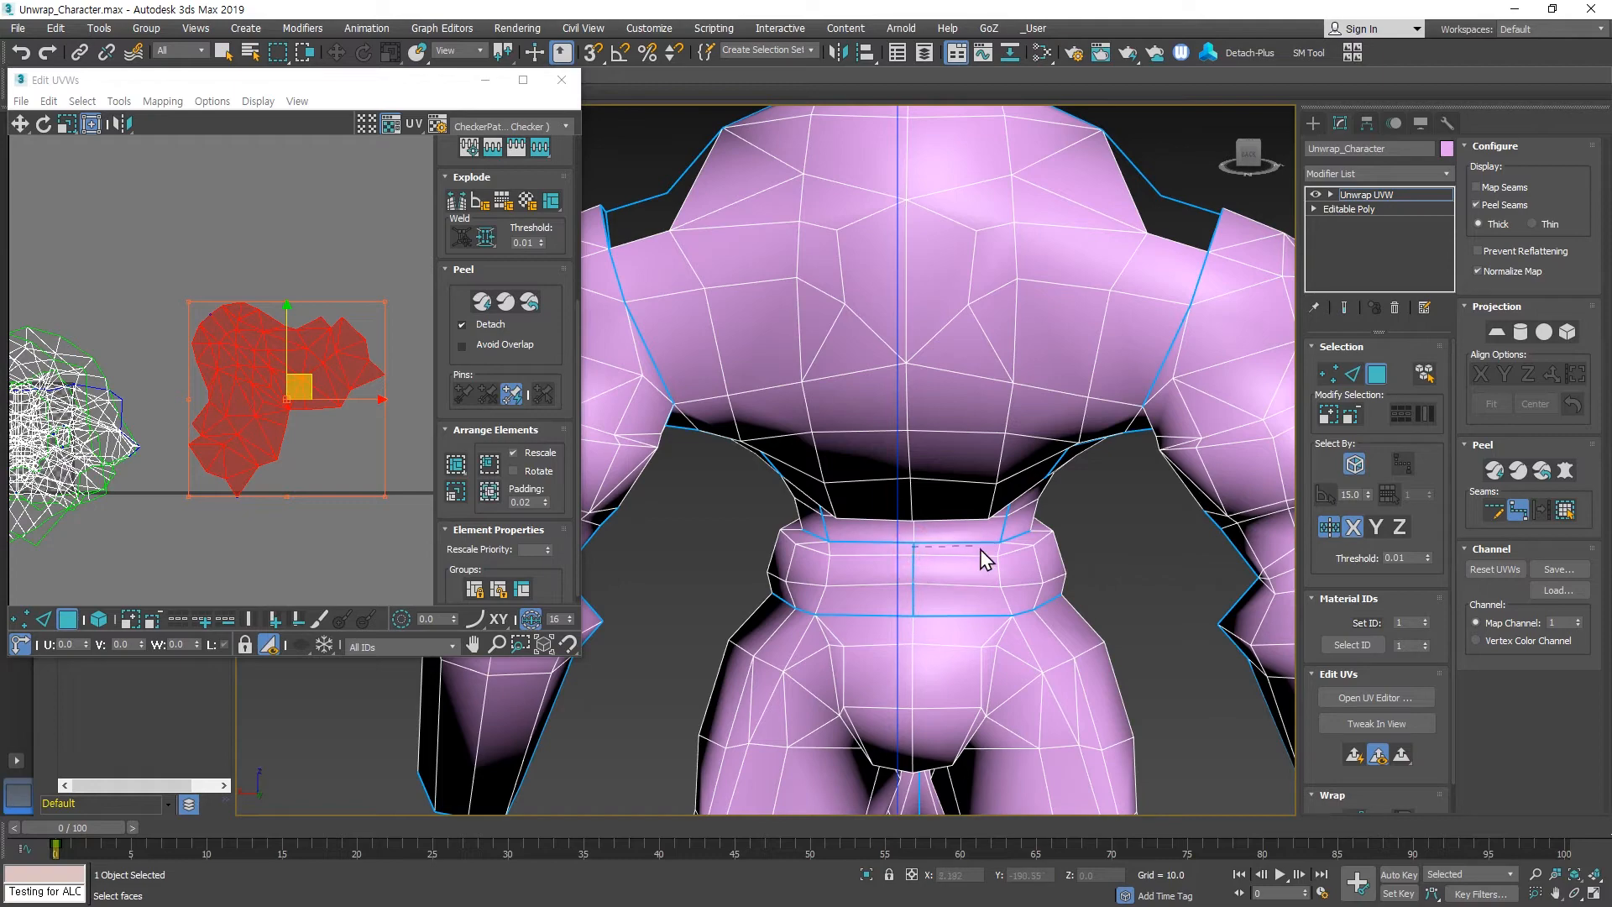
Stop marking seams, pick a belt face, and expand the selection to the seams to select the belt and its hanging front flap.
{"action": "middle_click_drag", "start_coordinate": [808, 582], "coordinate": [1000, 522], "text": "alt"}
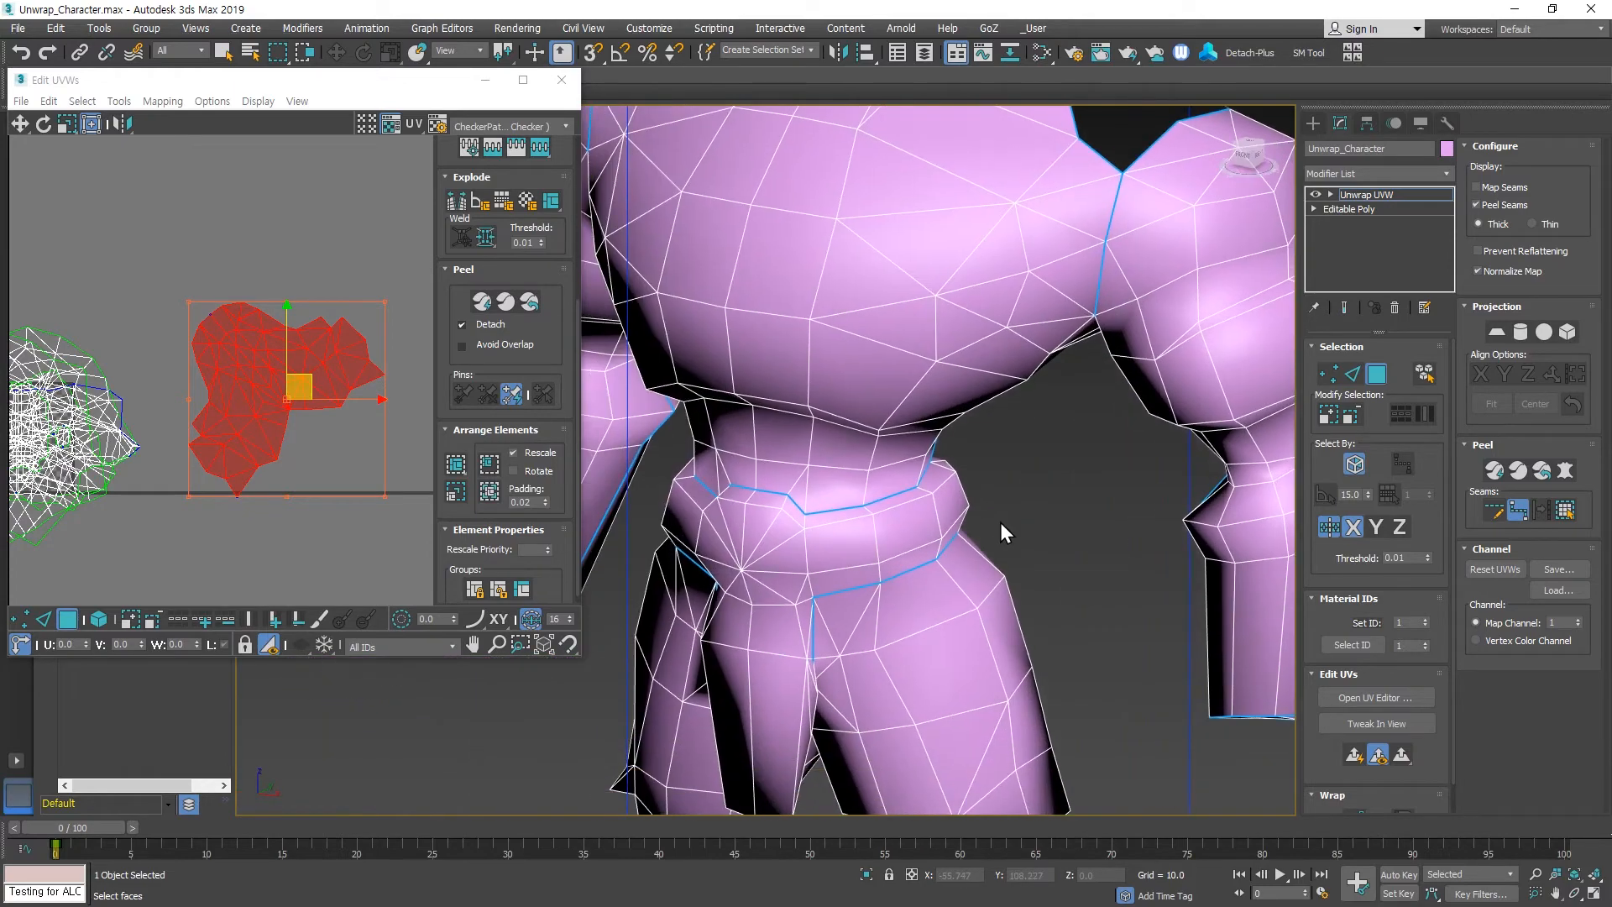
{"action": "scroll", "coordinate": [1000, 523], "scroll_direction": "down", "scroll_amount": 3}
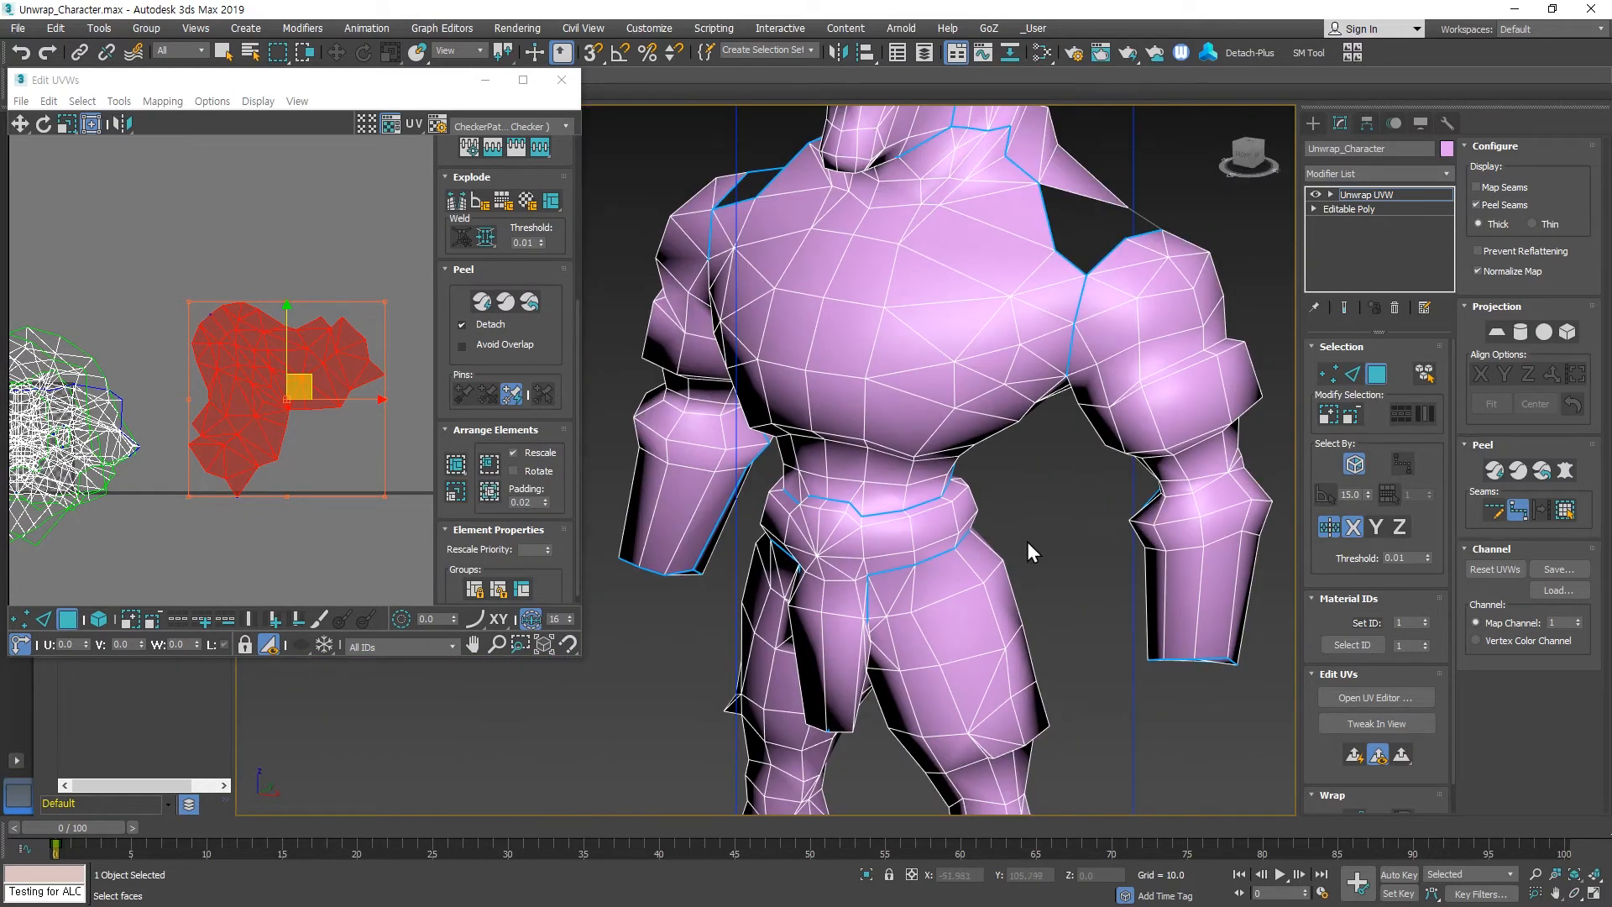
{"action": "key", "text": "q"}
{"action": "left_click", "coordinate": [933, 526]}
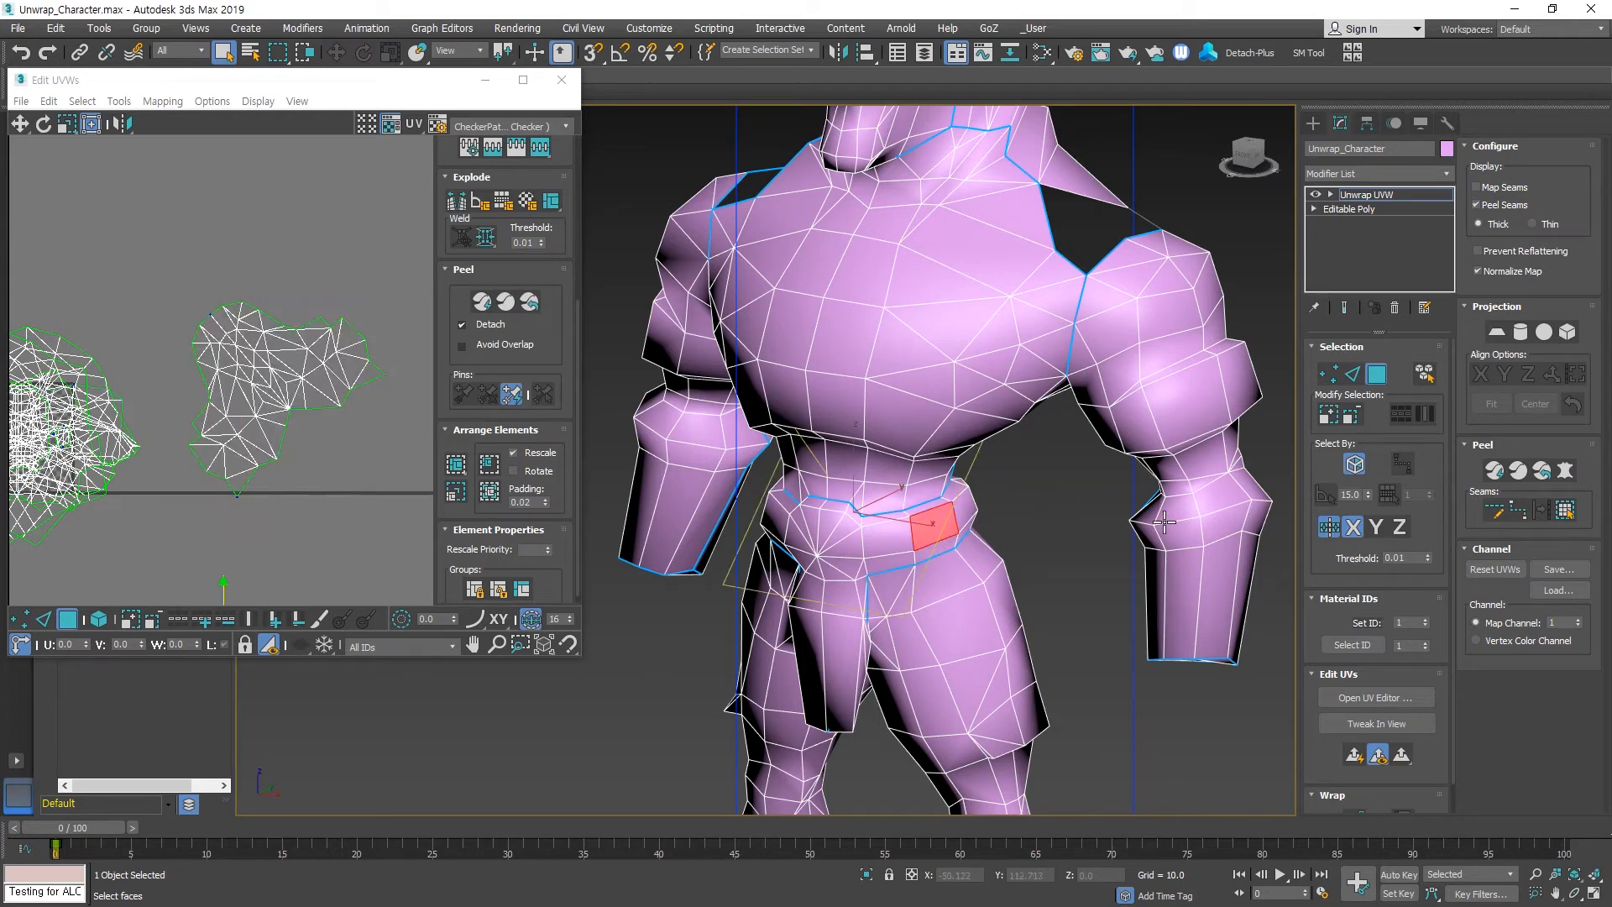
{"action": "left_click", "coordinate": [1563, 508]}
{"action": "mouse_move", "coordinate": [906, 583]}
{"action": "middle_mouse_down", "text": "alt"}
{"action": "mouse_move", "coordinate": [683, 528]}
{"action": "mouse_move", "coordinate": [664, 546]}
{"action": "mouse_move", "coordinate": [723, 579]}
{"action": "mouse_move", "coordinate": [936, 581]}
{"action": "middle_mouse_up", "text": "alt"}
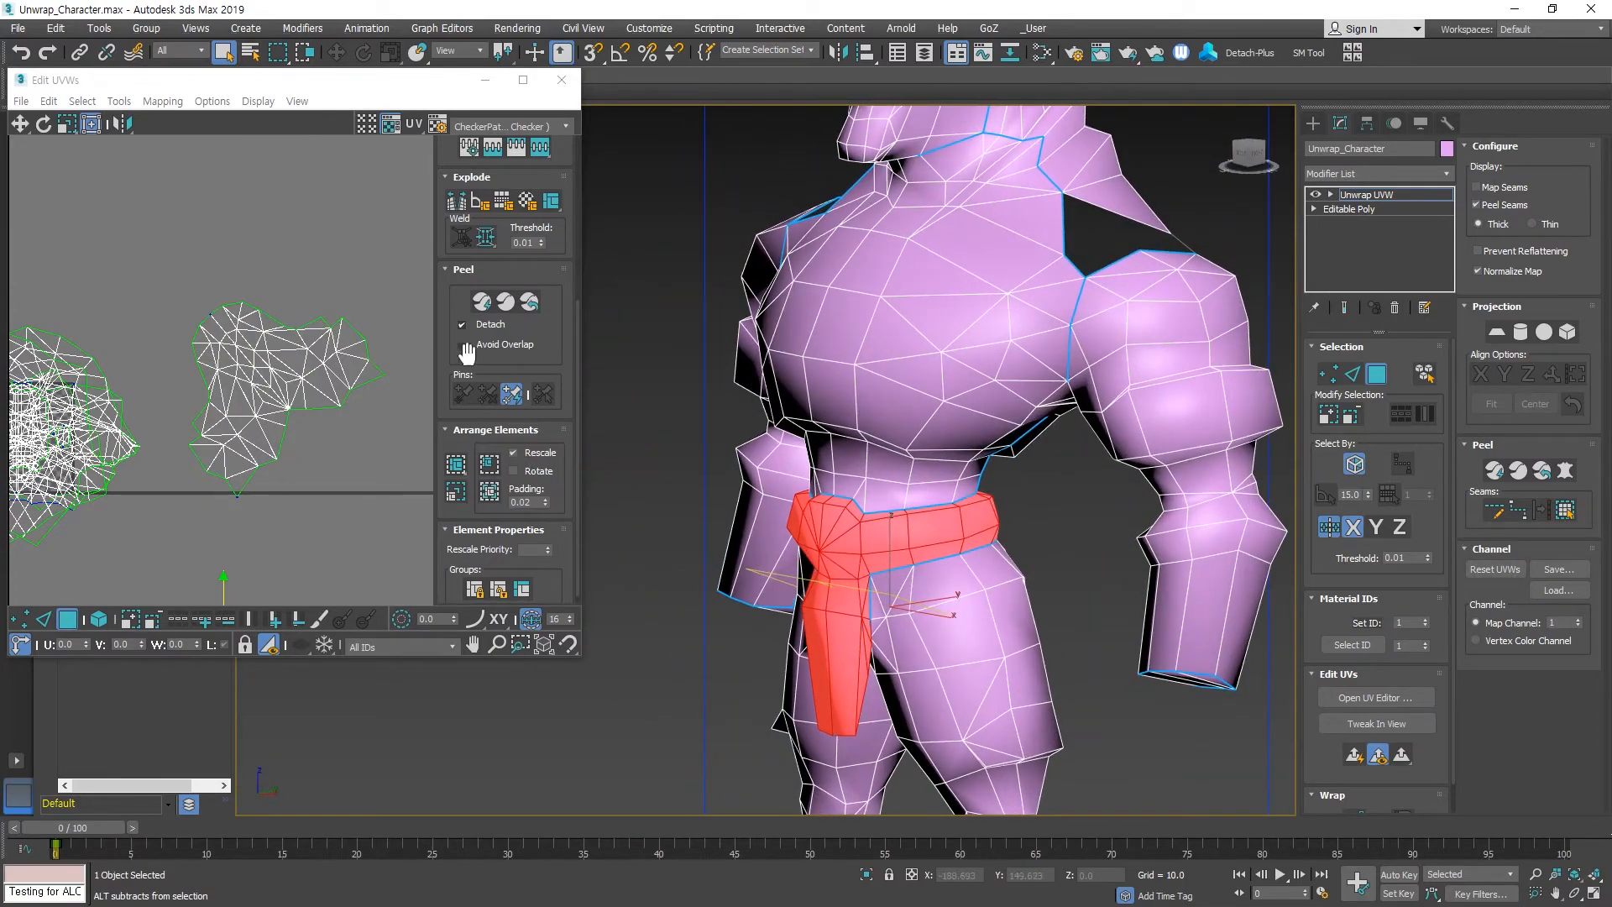
Move the belt's UV shell out of the overlapping leg UVs into clear space and check its unfolded shape.
{"action": "scroll", "coordinate": [188, 502], "scroll_direction": "down", "scroll_amount": 4}
{"action": "middle_click_drag", "start_coordinate": [188, 502], "coordinate": [207, 374]}
{"action": "scroll", "coordinate": [245, 452], "scroll_direction": "up", "scroll_amount": 3}
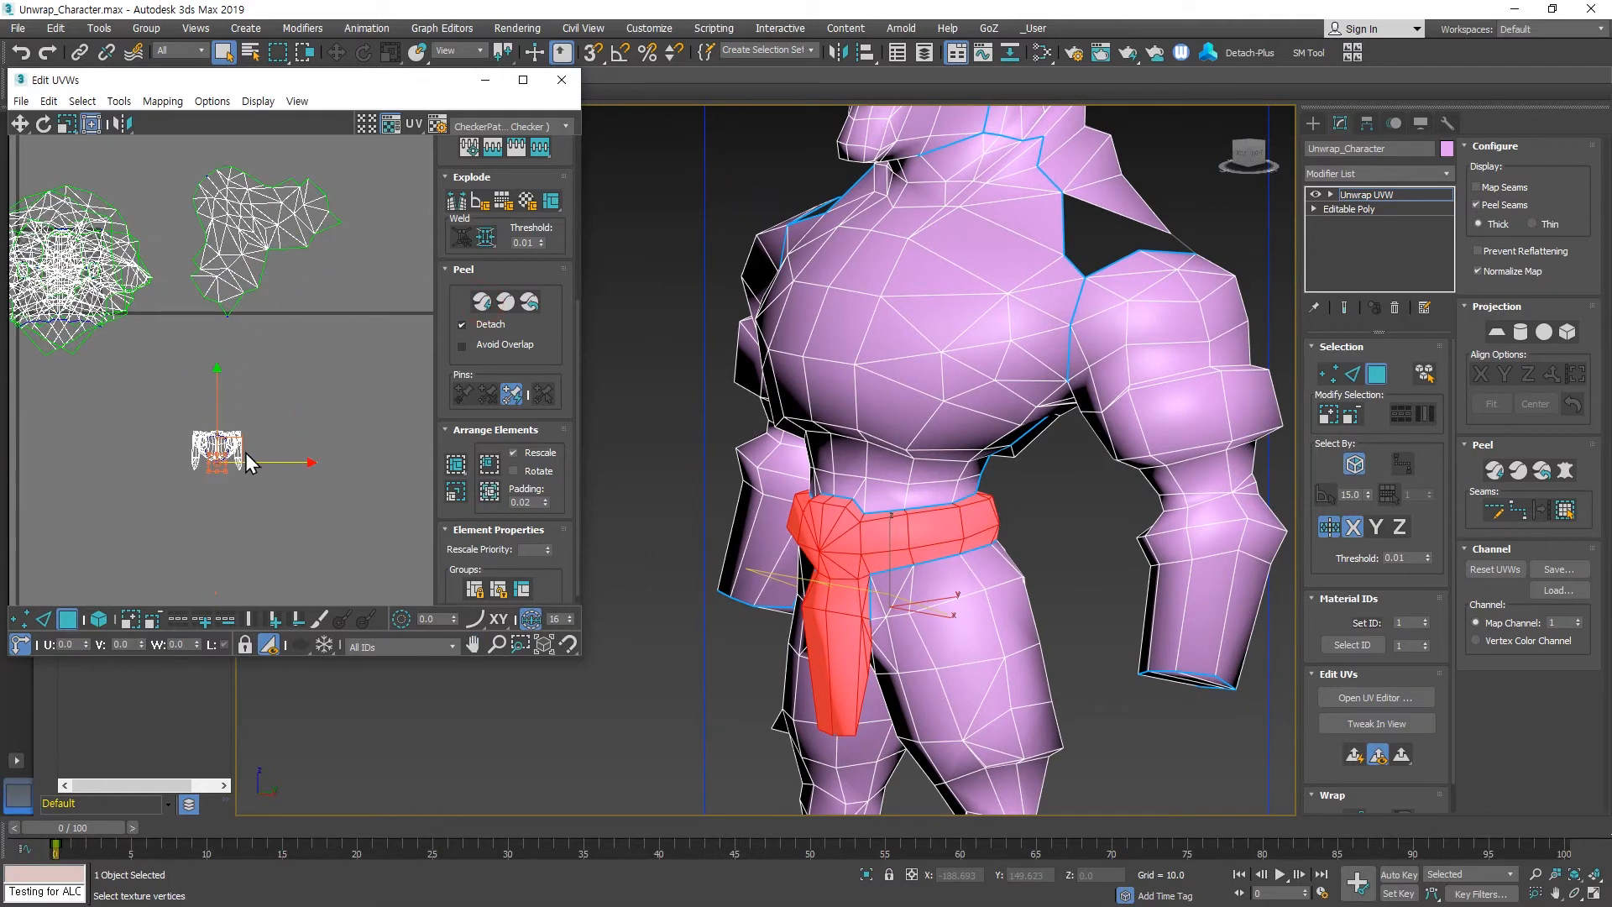
{"action": "left_click_drag", "start_coordinate": [217, 460], "coordinate": [216, 336]}
{"action": "key", "text": "ctrl+z"}
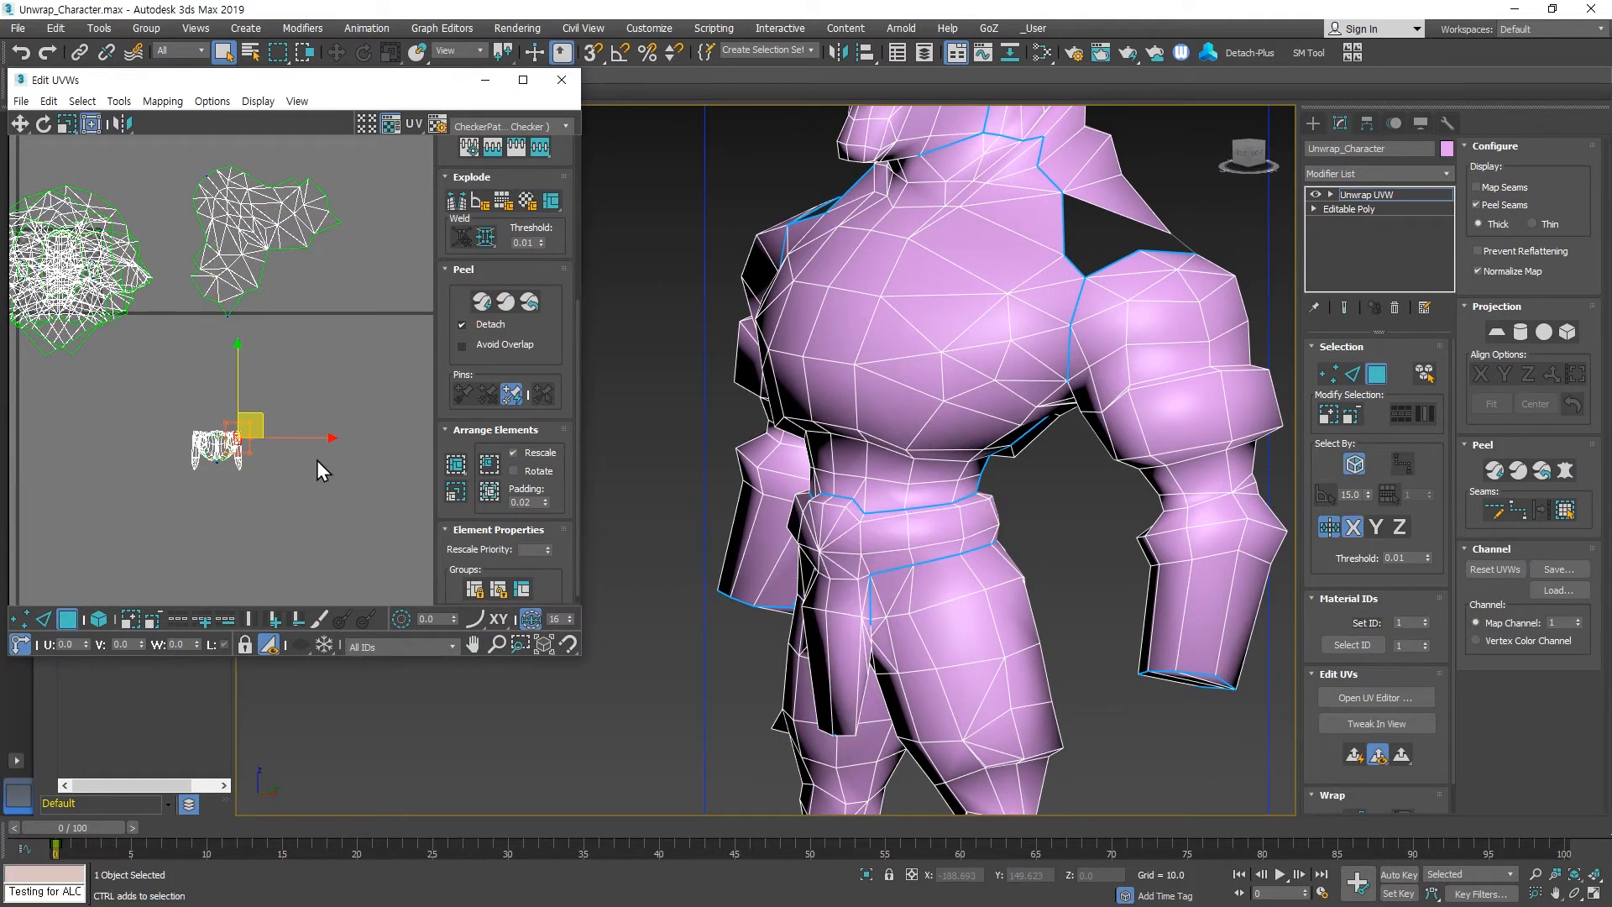
{"action": "key", "text": "ctrl+z"}
{"action": "scroll", "coordinate": [218, 446], "scroll_direction": "up", "scroll_amount": 4}
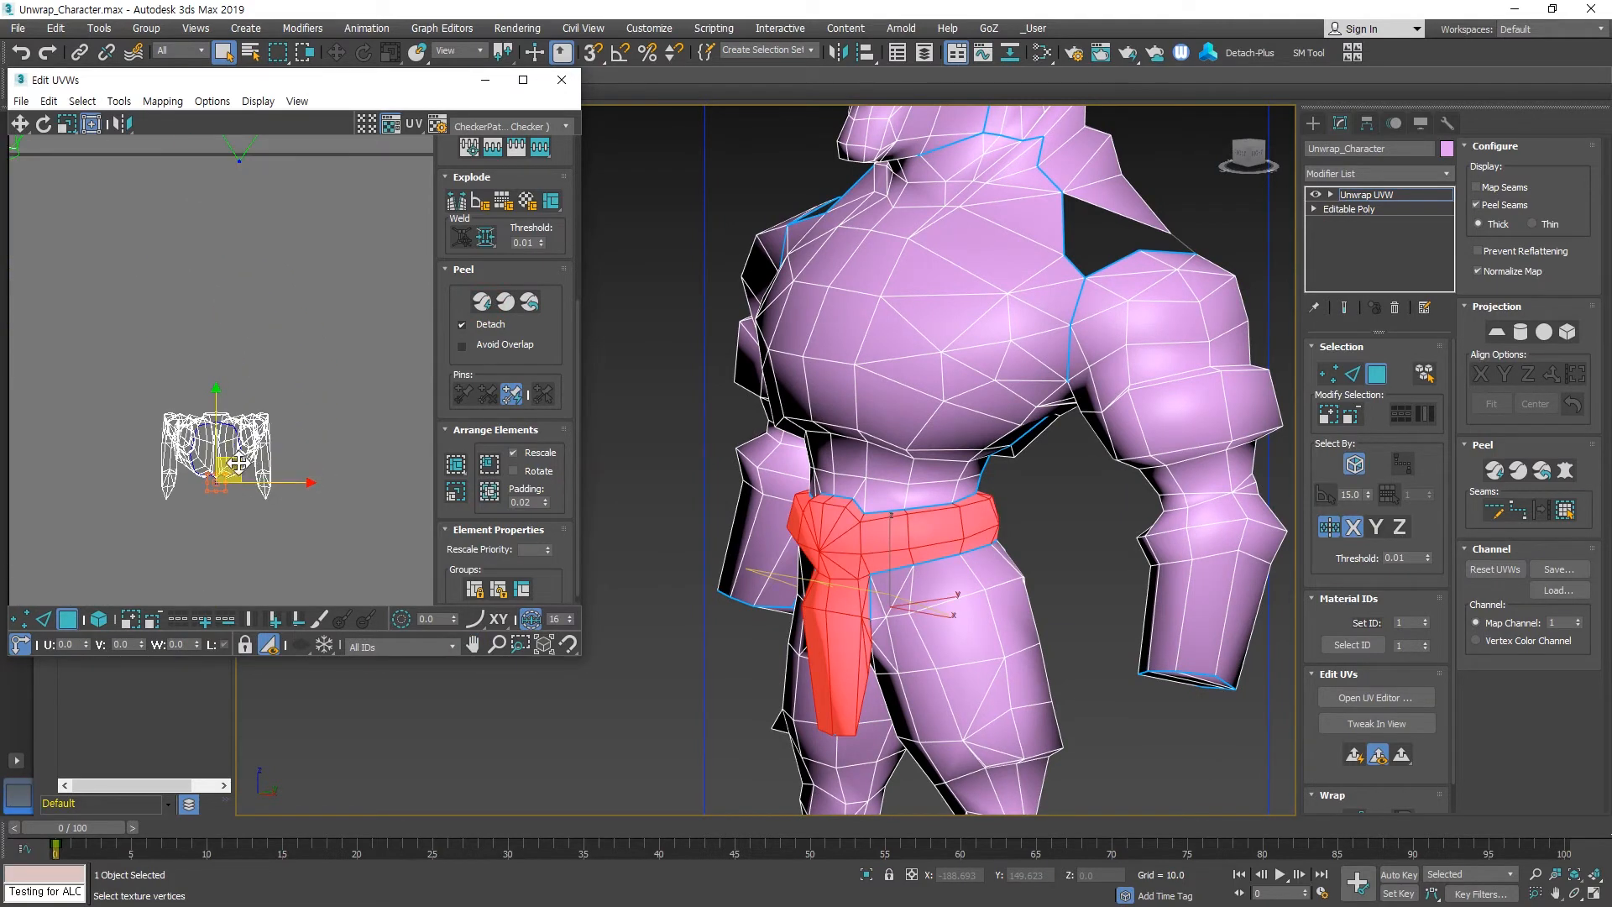
{"action": "left_click_drag", "start_coordinate": [231, 453], "coordinate": [169, 216]}
{"action": "scroll", "coordinate": [159, 225], "scroll_direction": "up", "scroll_amount": 5}
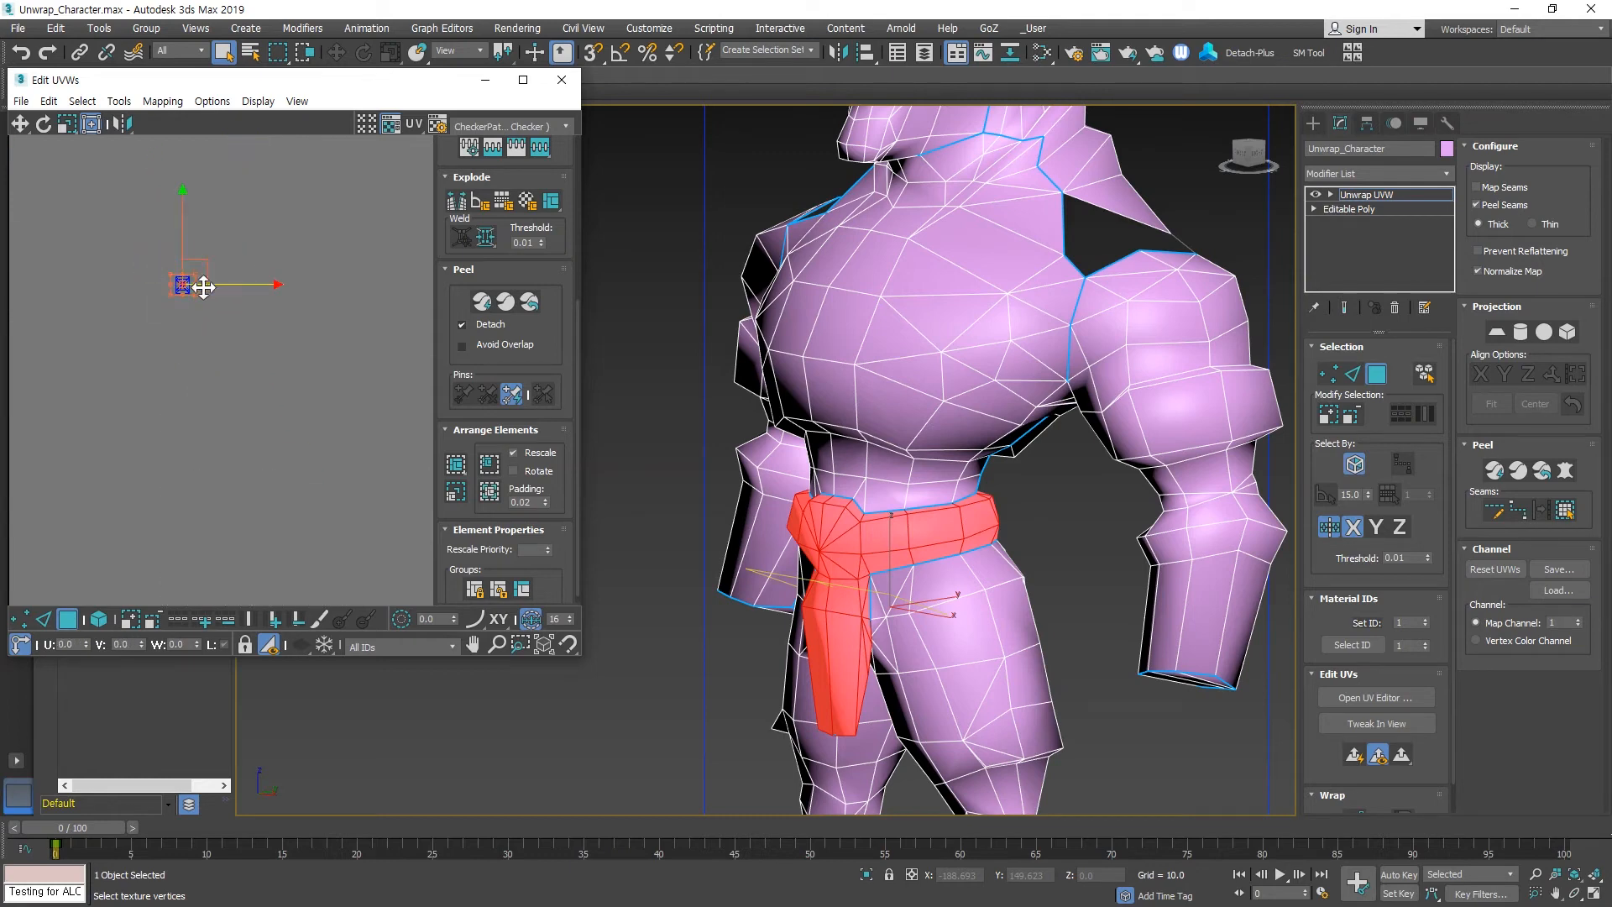
{"action": "scroll", "coordinate": [199, 285], "scroll_direction": "up", "scroll_amount": 8}
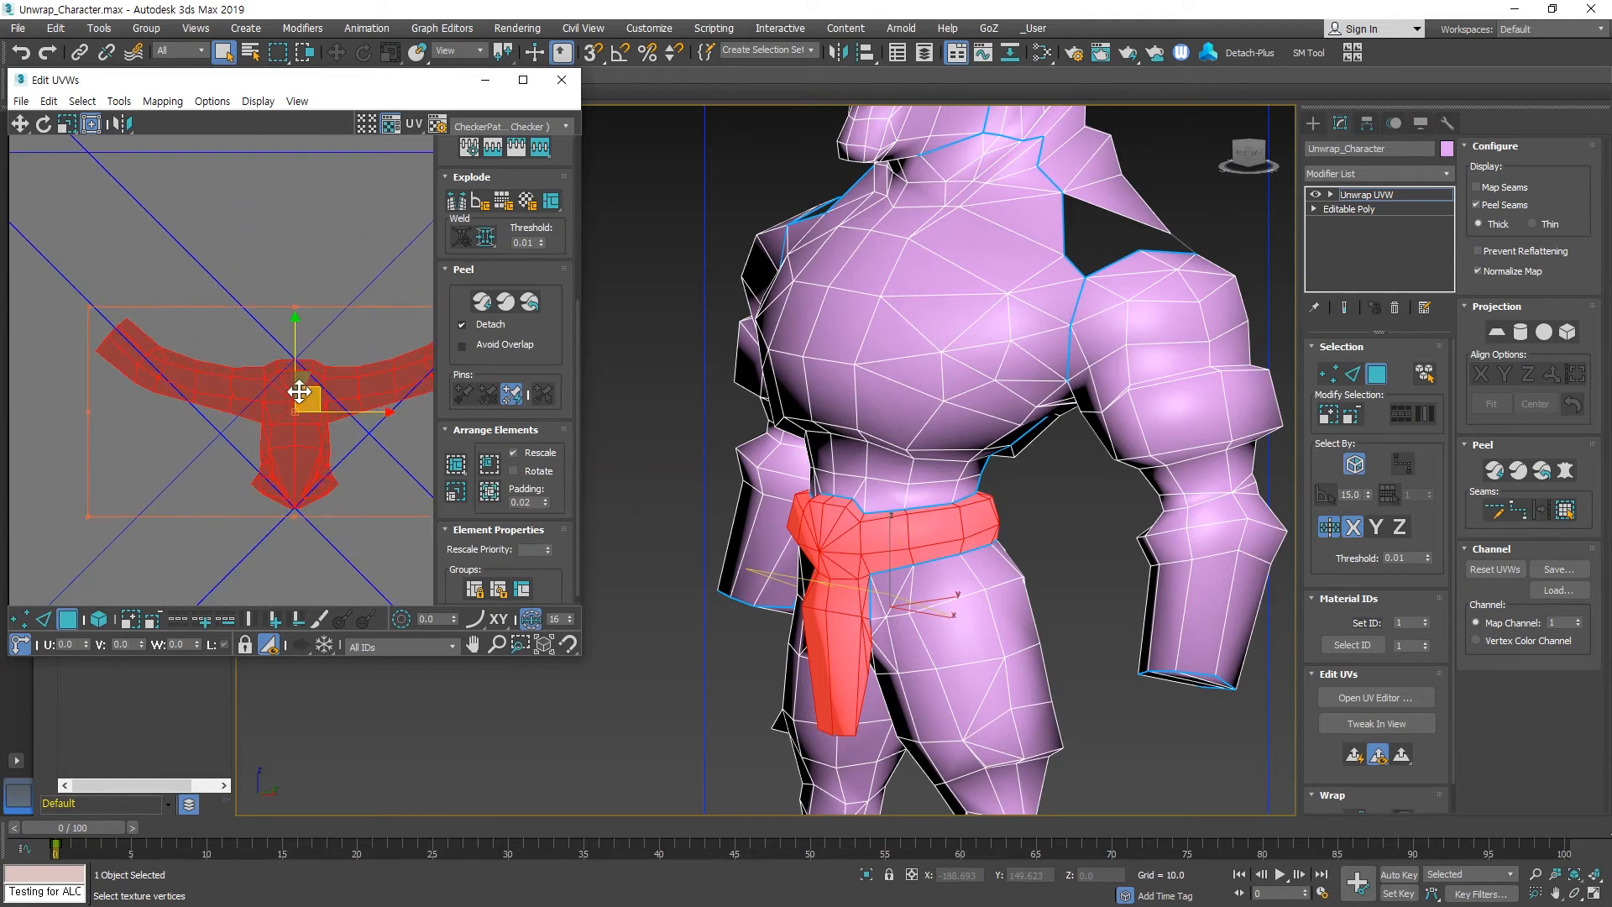
{"action": "scroll", "coordinate": [294, 409], "scroll_direction": "down", "scroll_amount": 3}
{"action": "scroll", "coordinate": [294, 409], "scroll_direction": "down", "scroll_amount": 10}
{"action": "scroll", "coordinate": [230, 370], "scroll_direction": "down", "scroll_amount": 4}
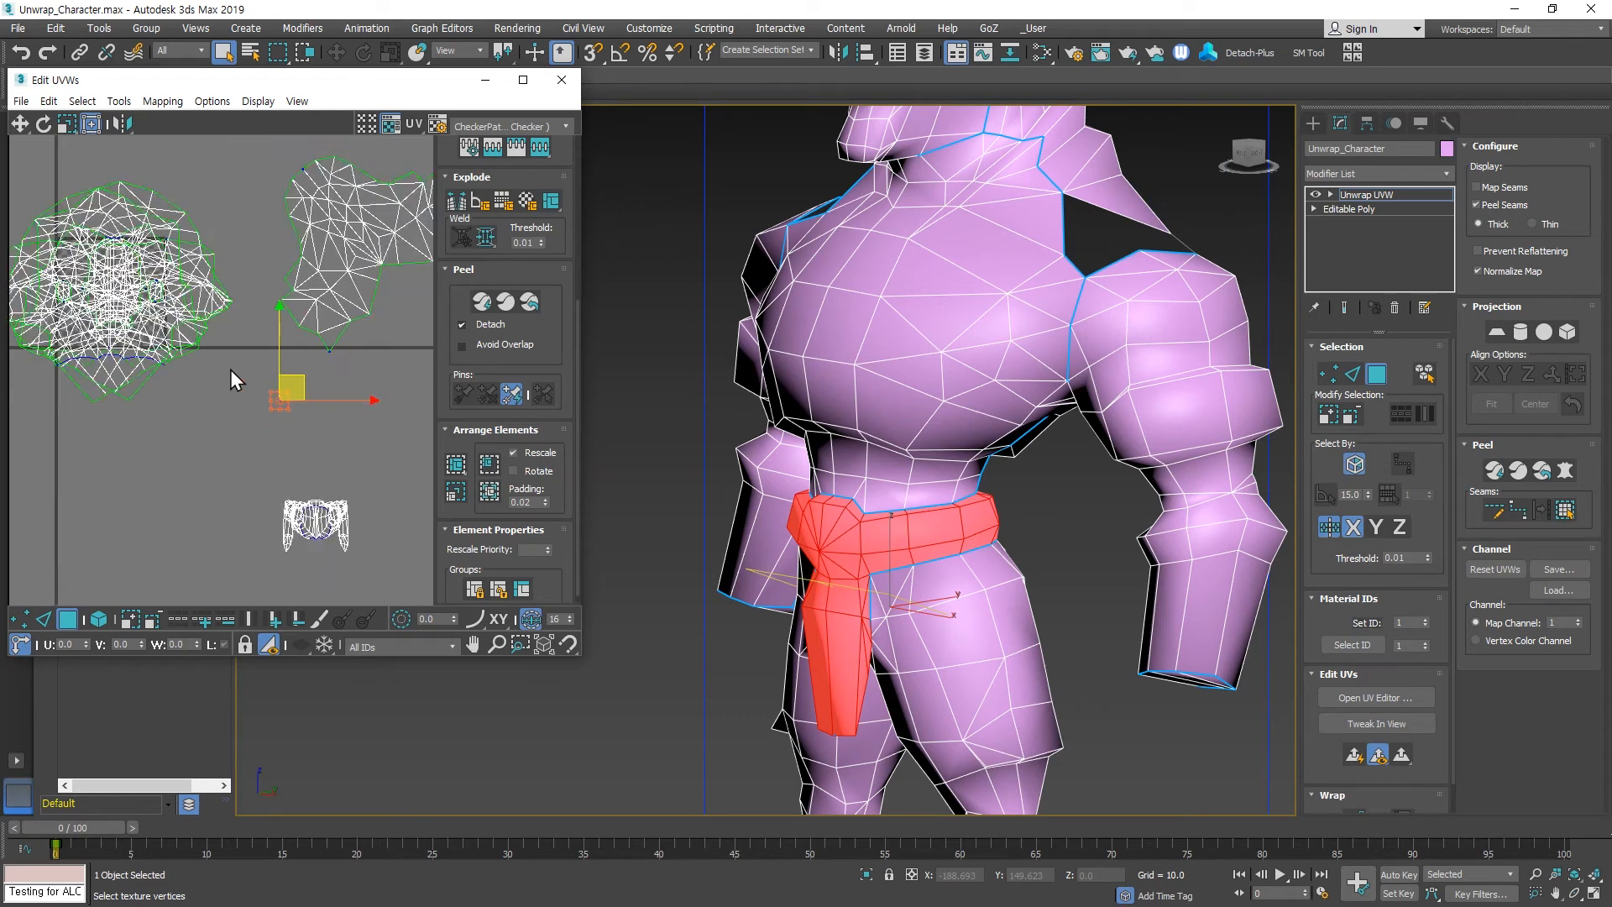
{"action": "middle_click_drag", "start_coordinate": [230, 370], "coordinate": [294, 417]}
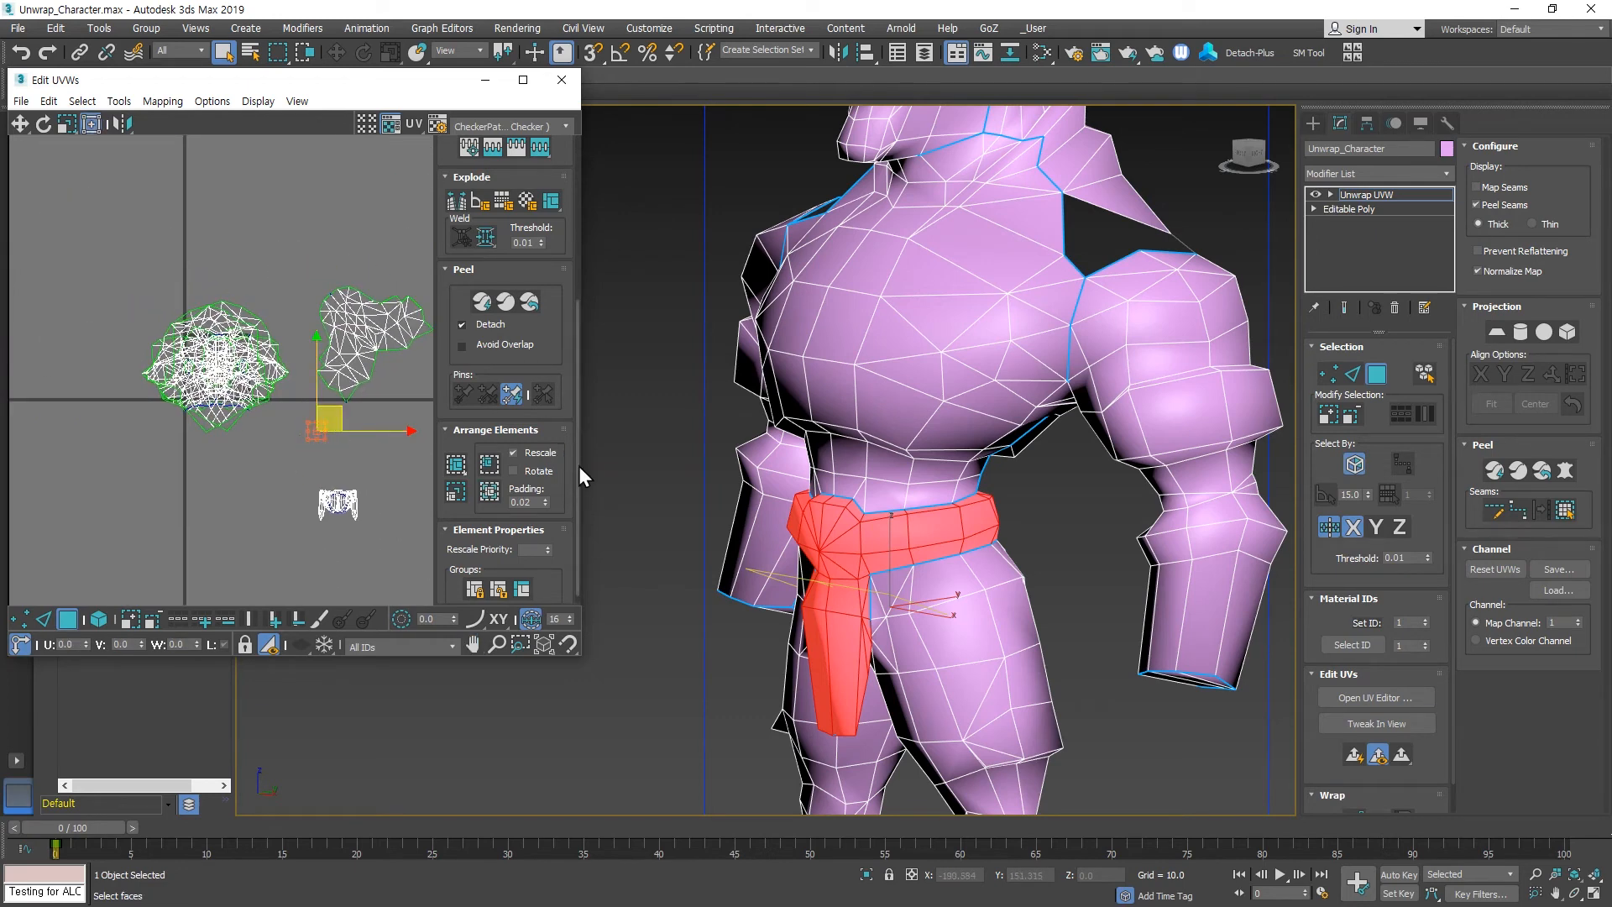
Unfold the selected belt and front flap with Pelt Map, running the pelt and relax simulations and committing the result.
{"action": "scroll", "coordinate": [578, 466], "scroll_direction": "down", "scroll_amount": 3}
{"action": "left_click", "coordinate": [1566, 471]}
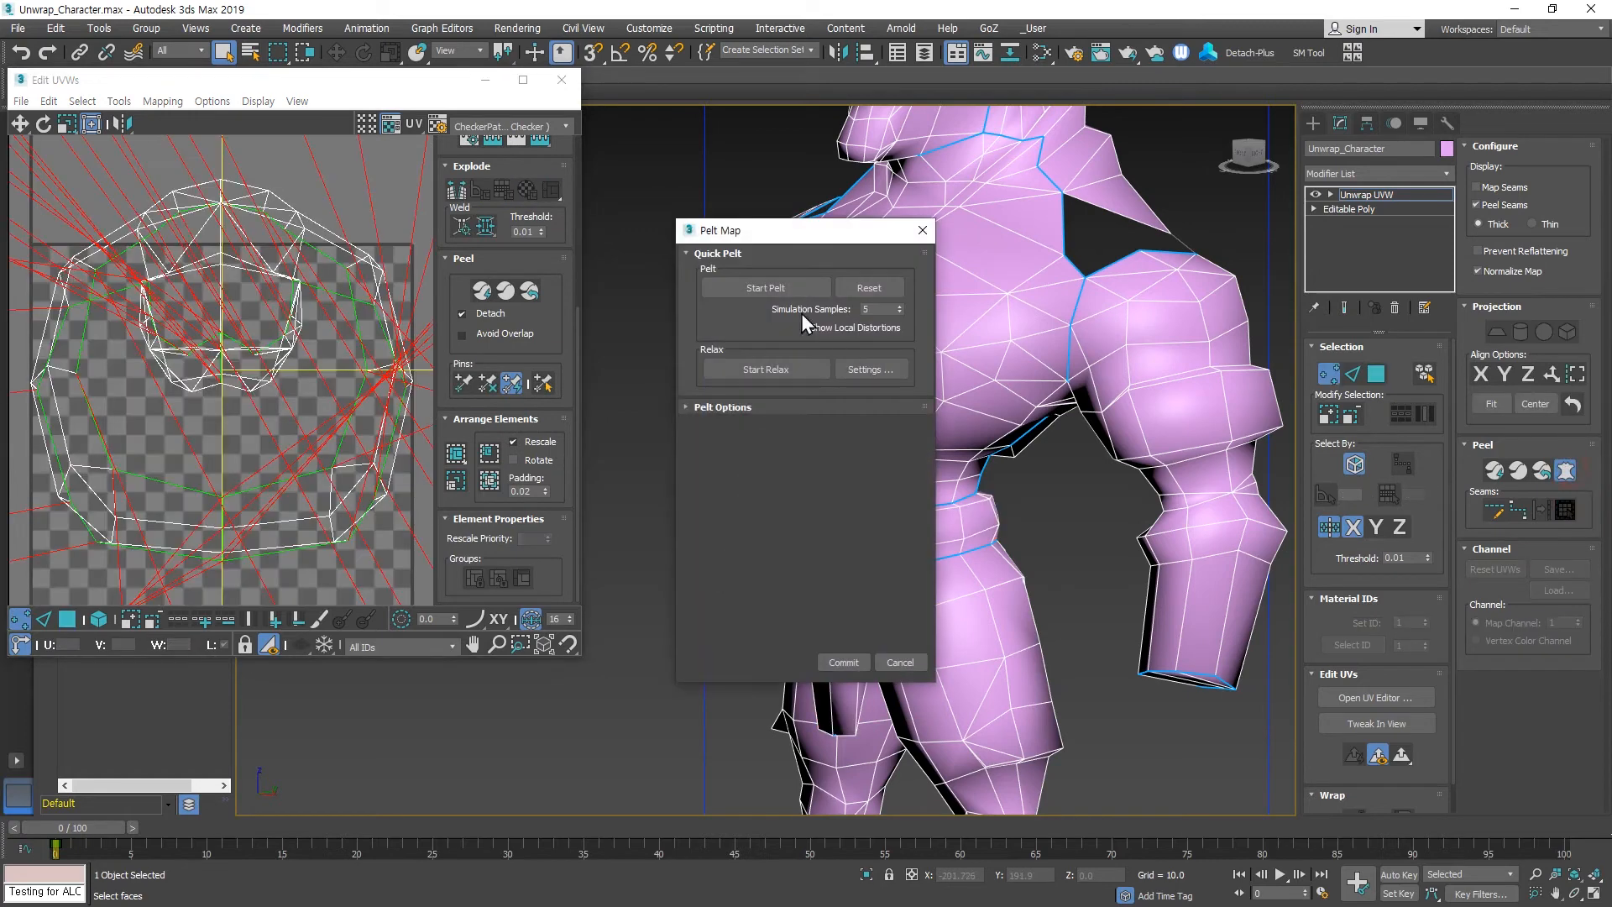
{"action": "left_click", "coordinate": [765, 287]}
{"action": "left_click", "coordinate": [772, 370]}
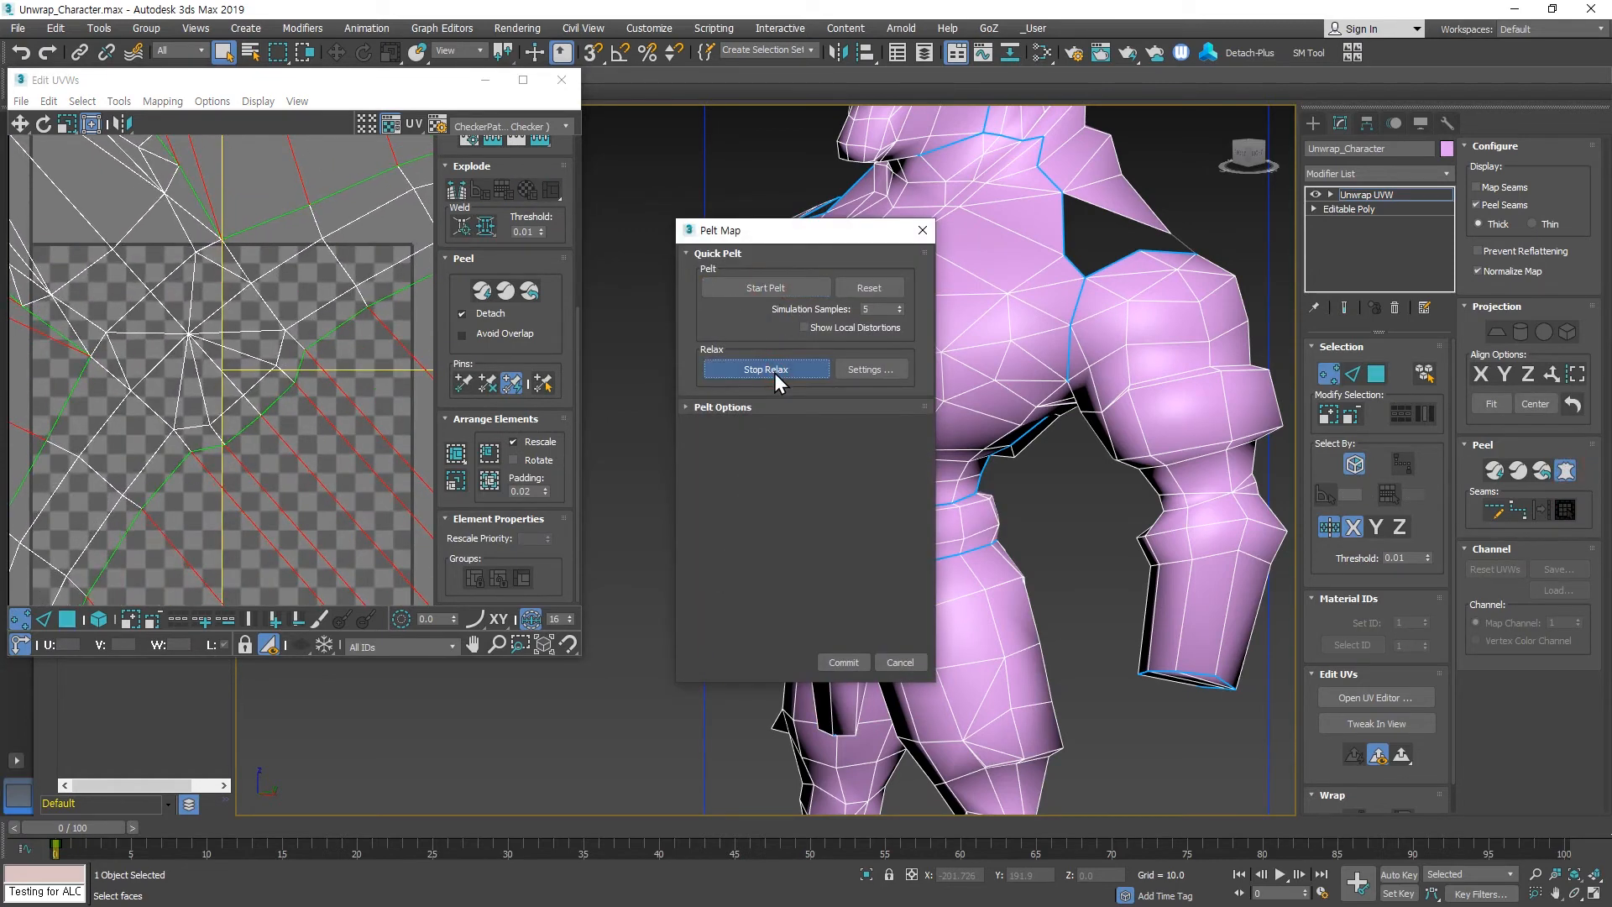
{"action": "left_click", "coordinate": [774, 370]}
{"action": "scroll", "coordinate": [199, 361], "scroll_direction": "down", "scroll_amount": 3}
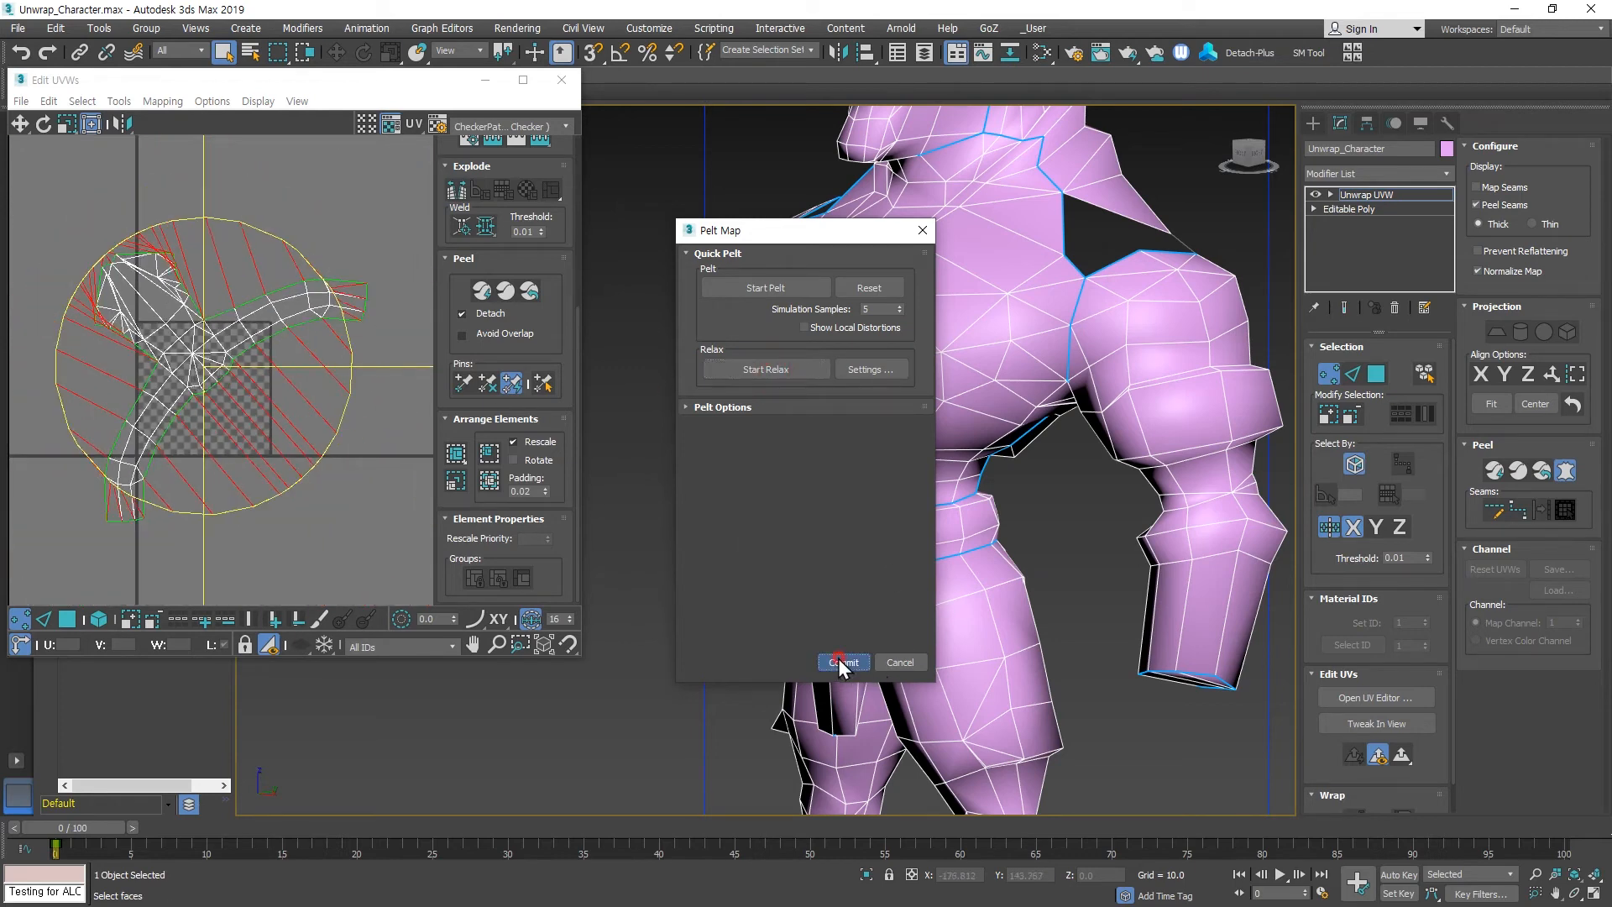
{"action": "left_click", "coordinate": [841, 662]}
Move the pelted belt shell upward over the torso shell in the UV layout and clear the selection.
{"action": "left_click_drag", "start_coordinate": [358, 303], "coordinate": [319, 238]}
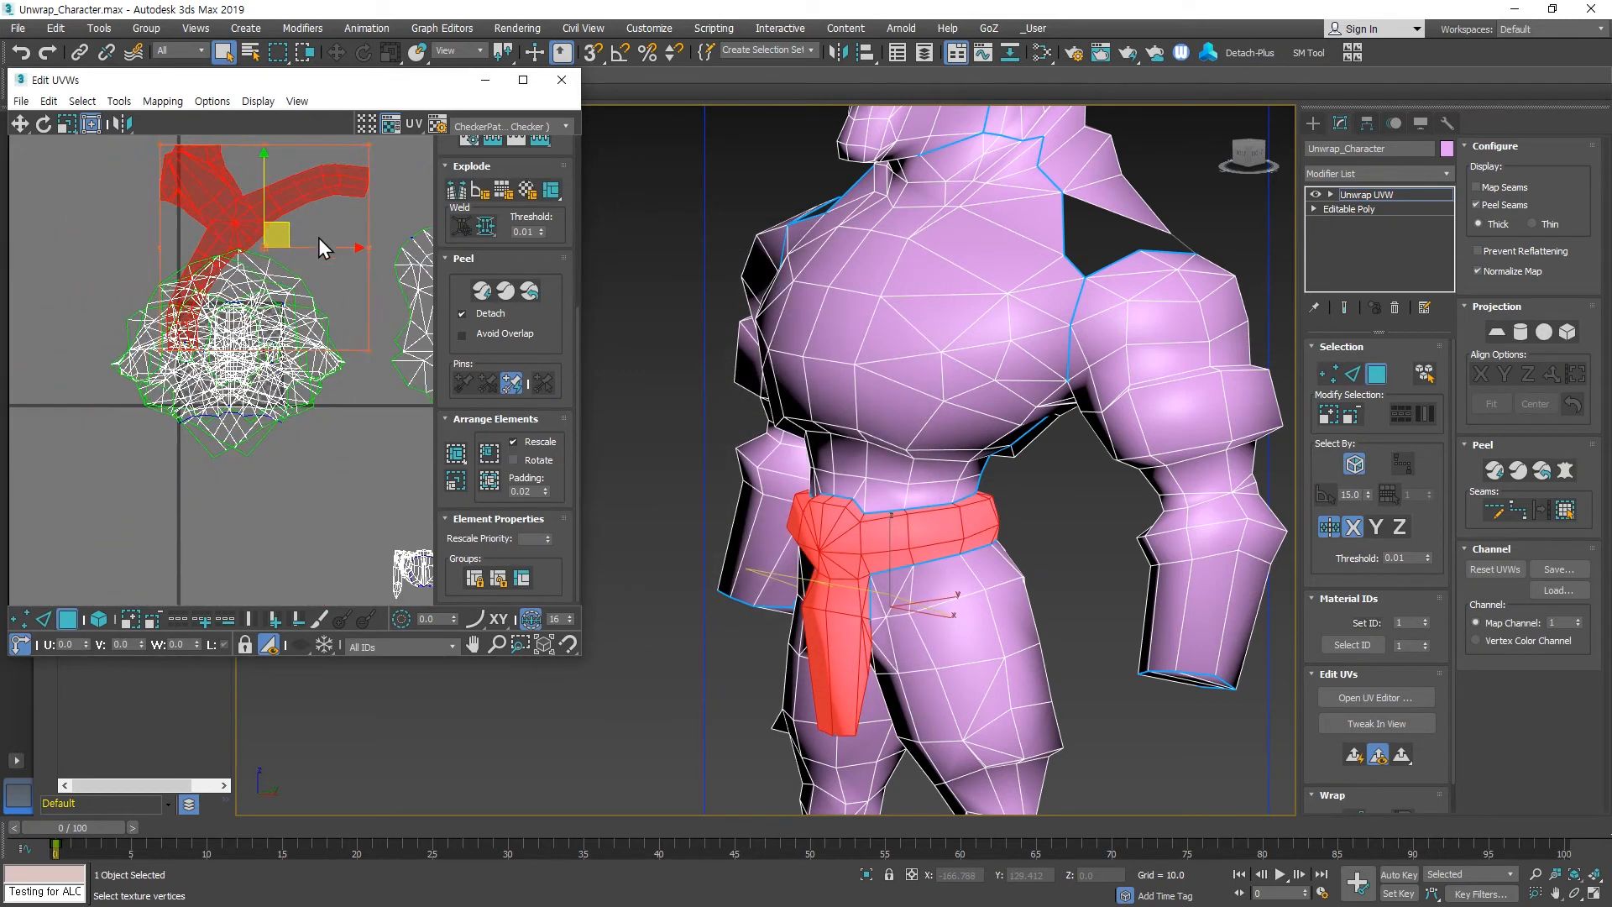
{"action": "scroll", "coordinate": [225, 368], "scroll_direction": "down", "scroll_amount": 3}
{"action": "scroll", "coordinate": [226, 367], "scroll_direction": "down", "scroll_amount": 2}
{"action": "scroll", "coordinate": [203, 335], "scroll_direction": "up", "scroll_amount": 3}
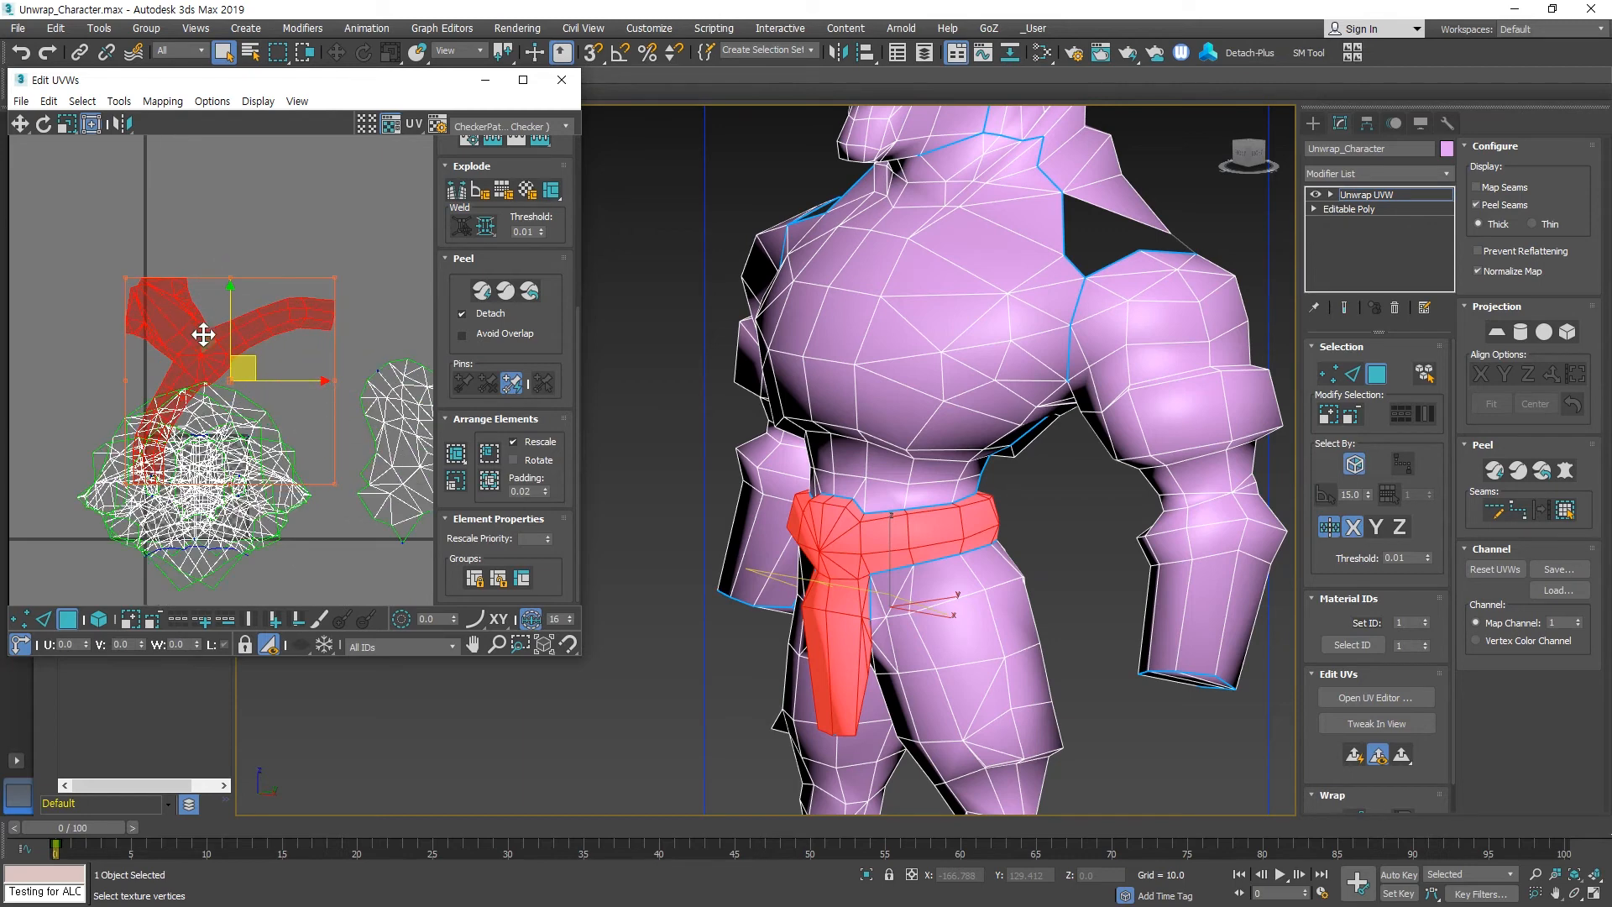
{"action": "scroll", "coordinate": [267, 430], "scroll_direction": "down", "scroll_amount": 3}
{"action": "middle_click_drag", "start_coordinate": [294, 441], "coordinate": [268, 374]}
{"action": "left_click", "coordinate": [371, 287]}
Select the leg UV cluster and isolate only the legs in the viewport.
{"action": "scroll", "coordinate": [317, 517], "scroll_direction": "up", "scroll_amount": 3}
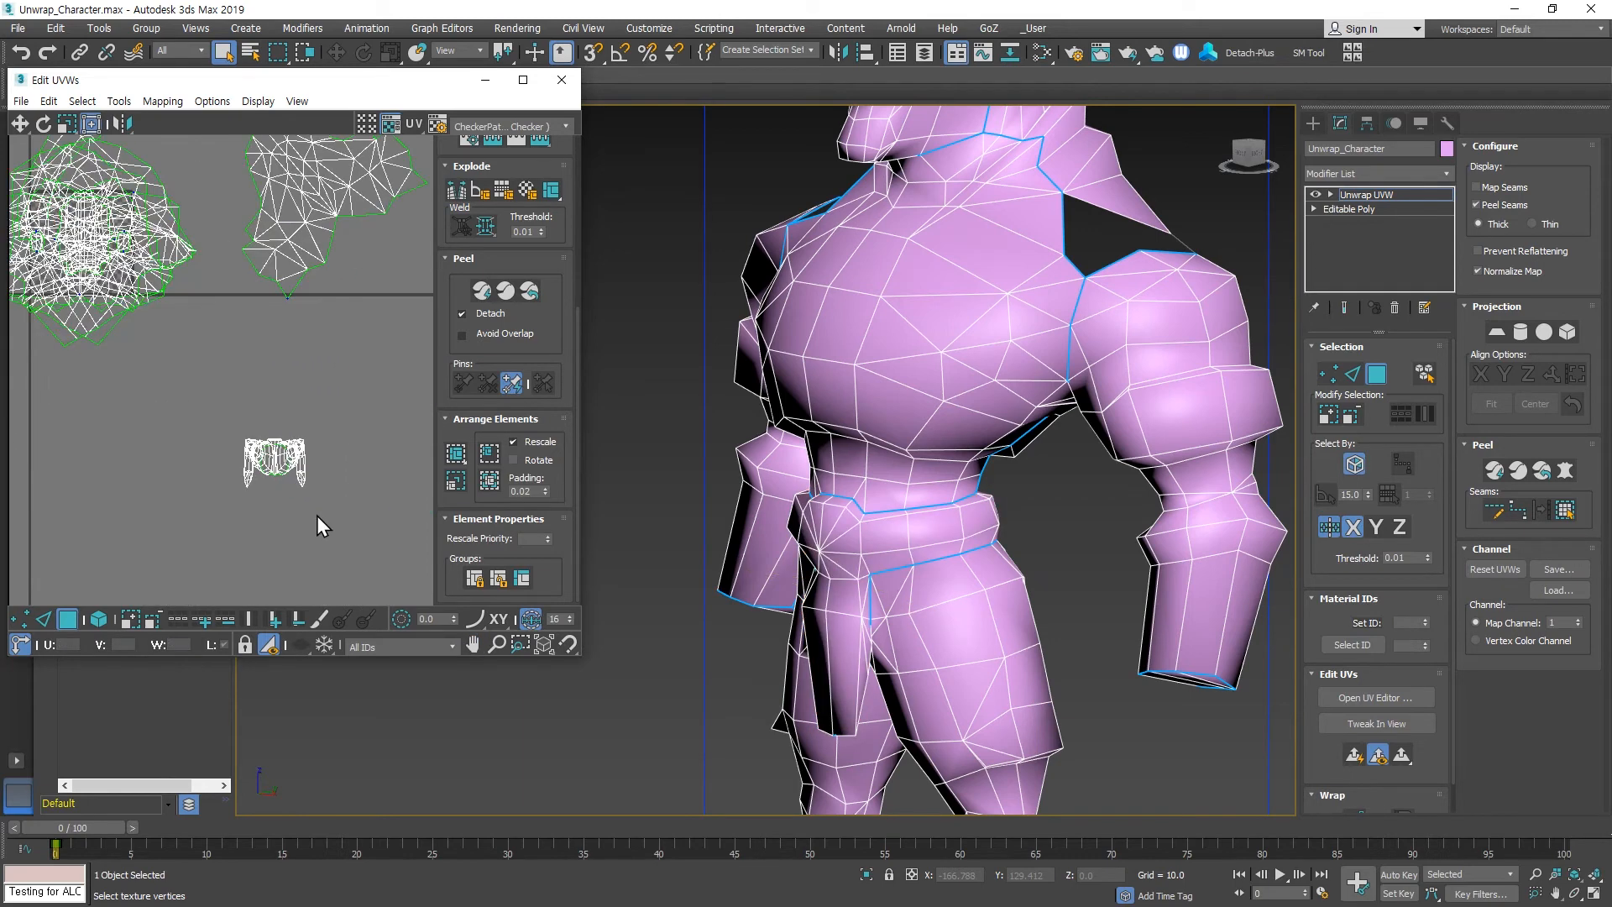
{"action": "left_click_drag", "start_coordinate": [148, 547], "coordinate": [147, 551]}
{"action": "scroll", "coordinate": [930, 539], "scroll_direction": "down", "scroll_amount": 5}
{"action": "middle_click_drag", "start_coordinate": [931, 539], "coordinate": [972, 496]}
{"action": "scroll", "coordinate": [953, 514], "scroll_direction": "up", "scroll_amount": 2}
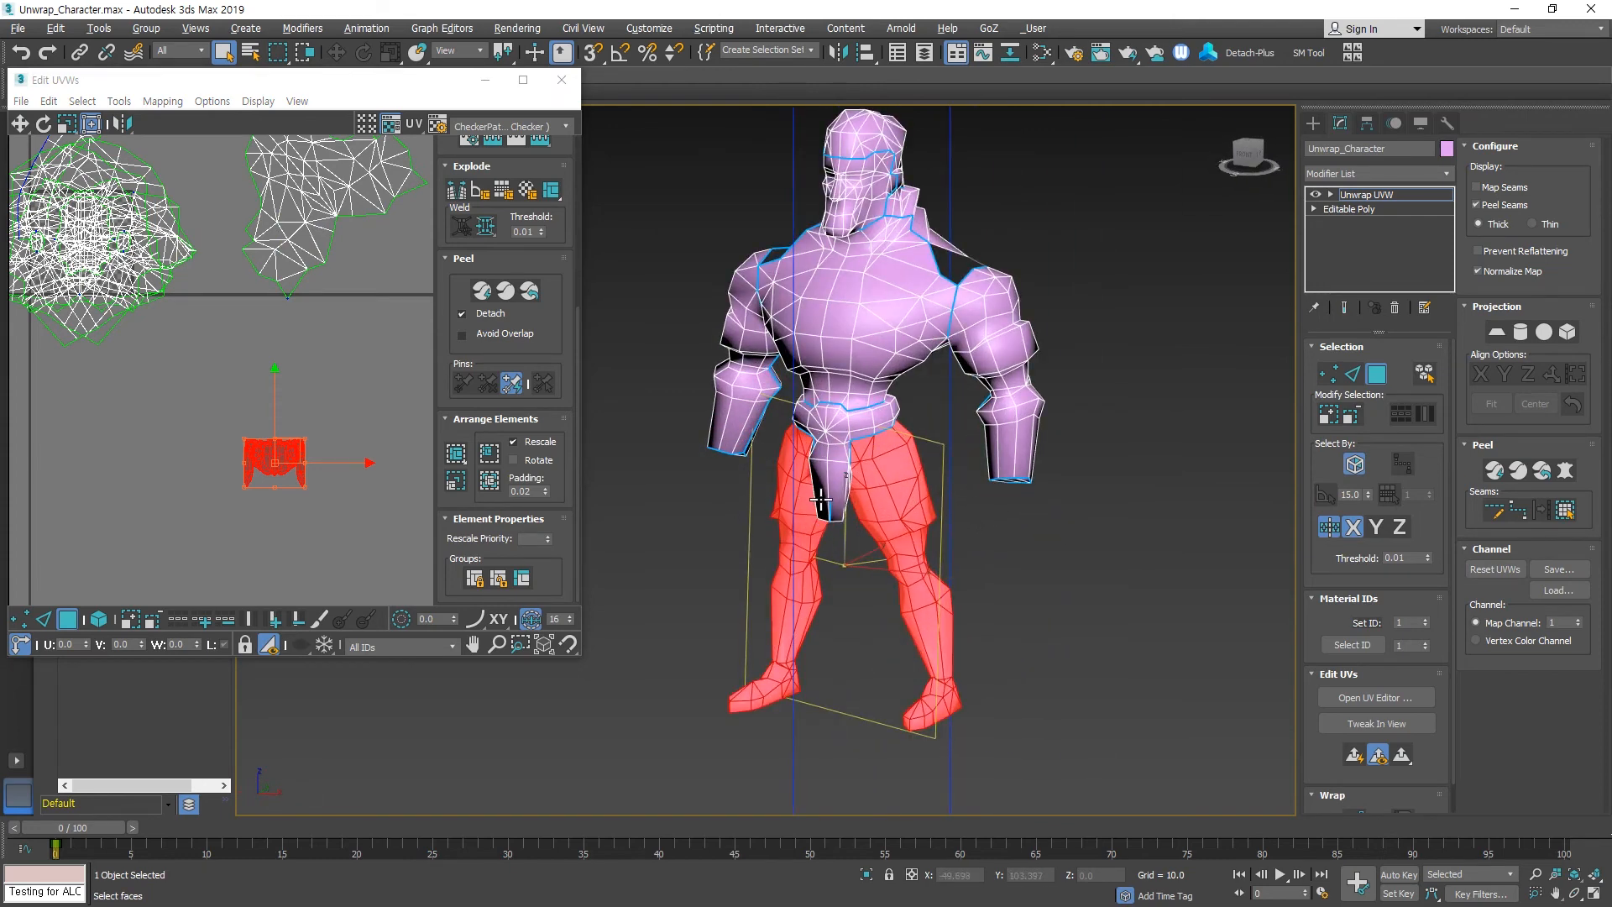
{"action": "key", "text": "alt+f"}
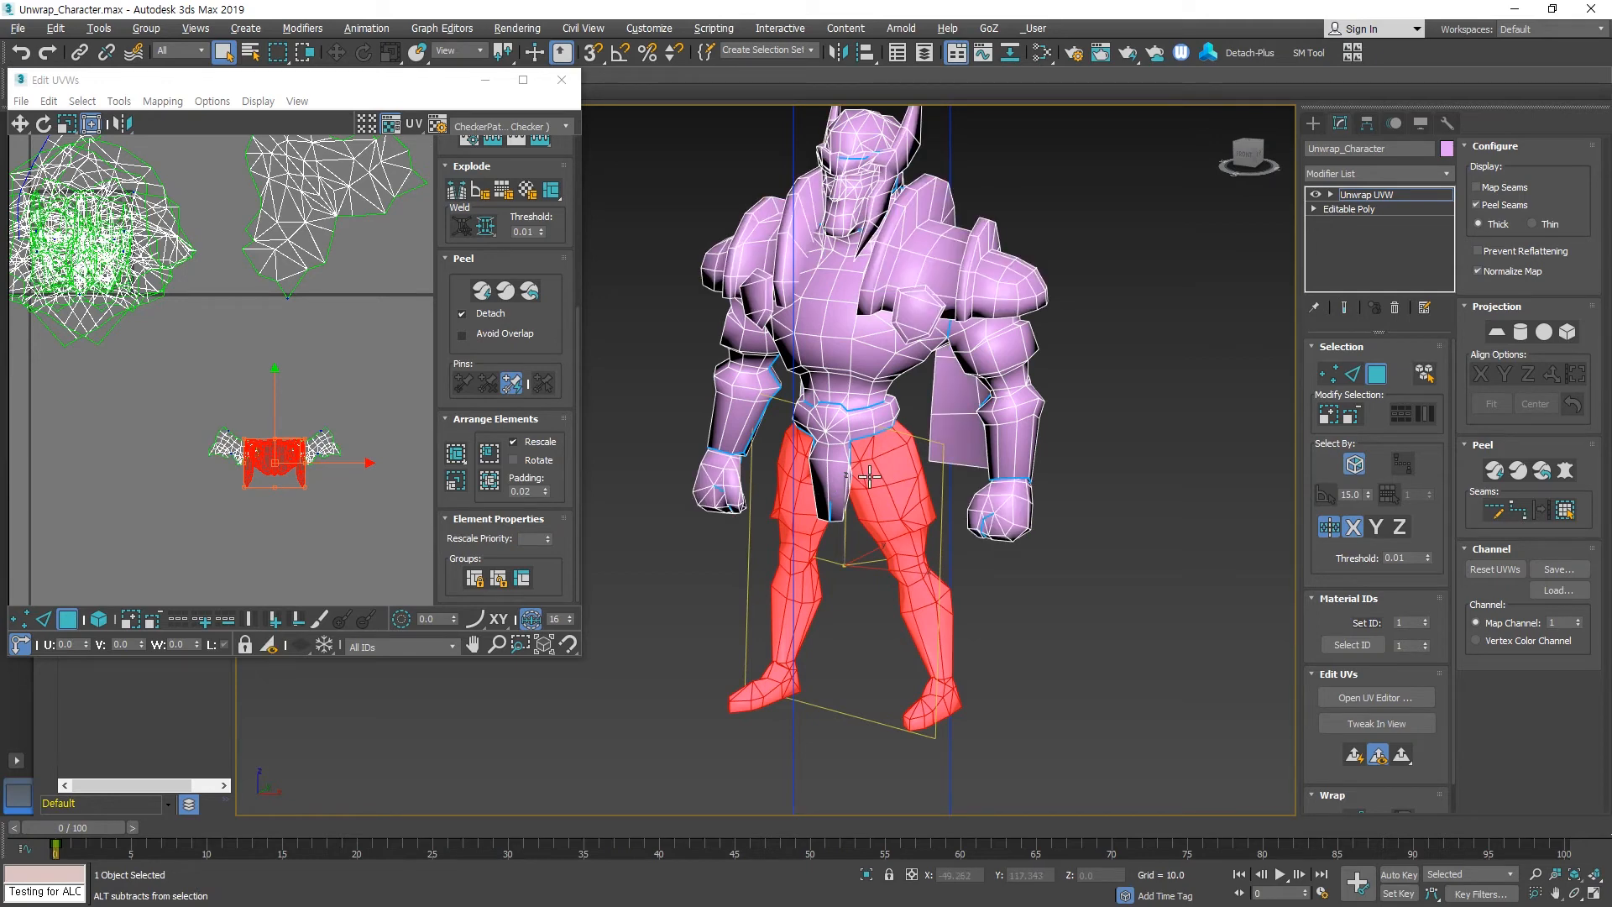
{"action": "key", "text": "alt+f"}
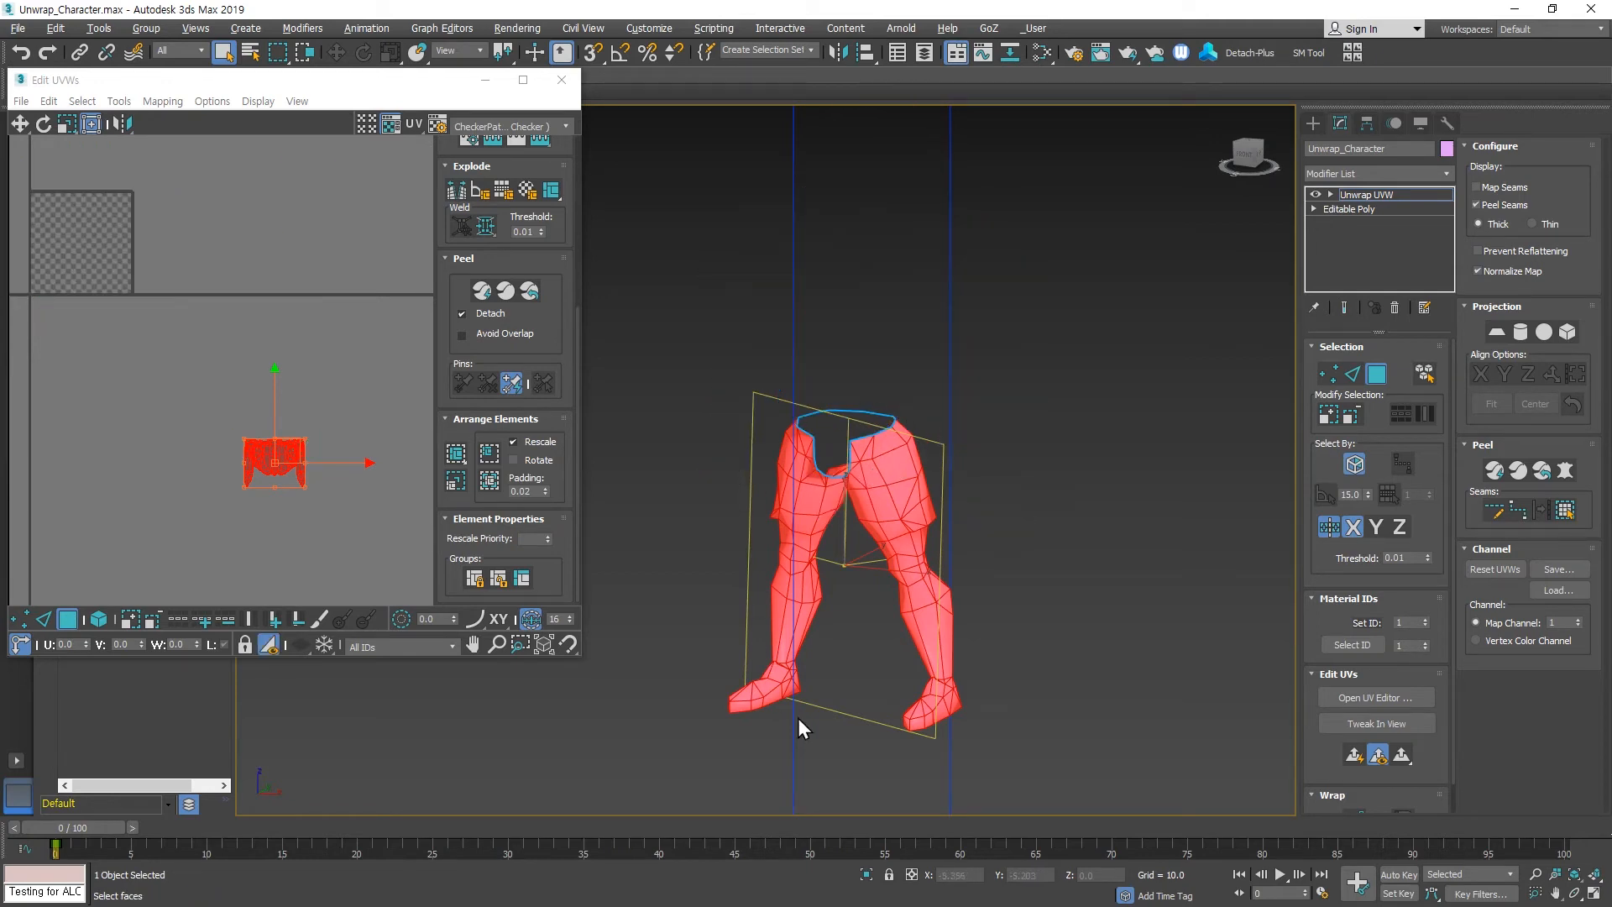
Mark point-to-point peel seams from the front crotch edge underneath and up both sides of the seat panel to the waist seam.
{"action": "middle_click_drag", "start_coordinate": [845, 554], "coordinate": [1102, 421], "text": "alt"}
{"action": "left_click", "coordinate": [1103, 420]}
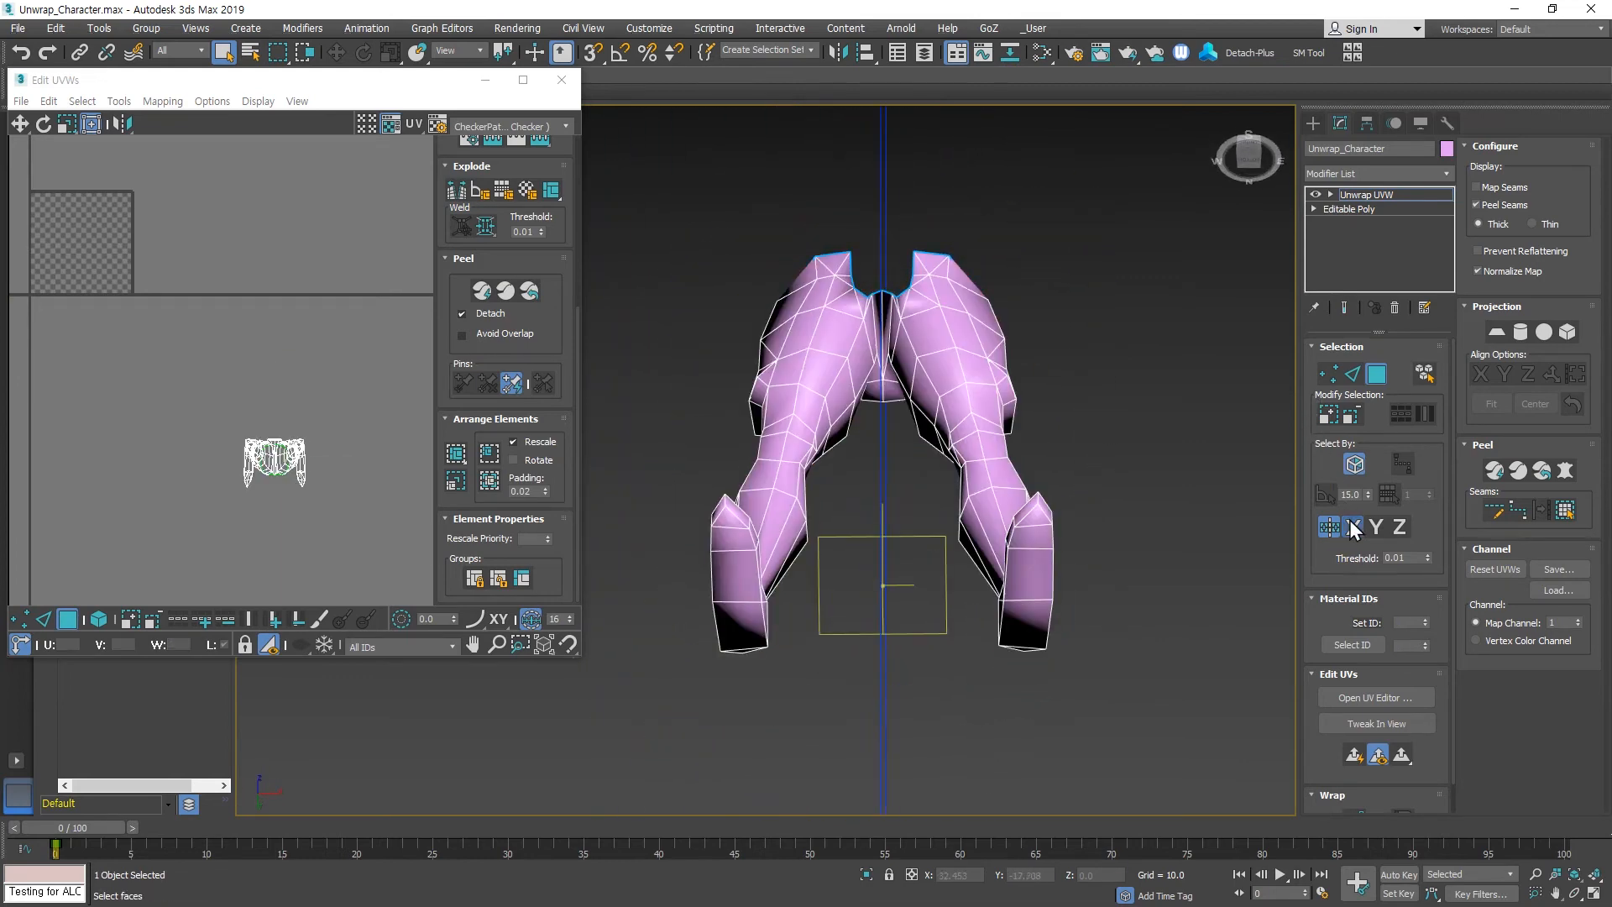
{"action": "left_click", "coordinate": [1514, 509]}
{"action": "scroll", "coordinate": [894, 299], "scroll_direction": "up", "scroll_amount": 5}
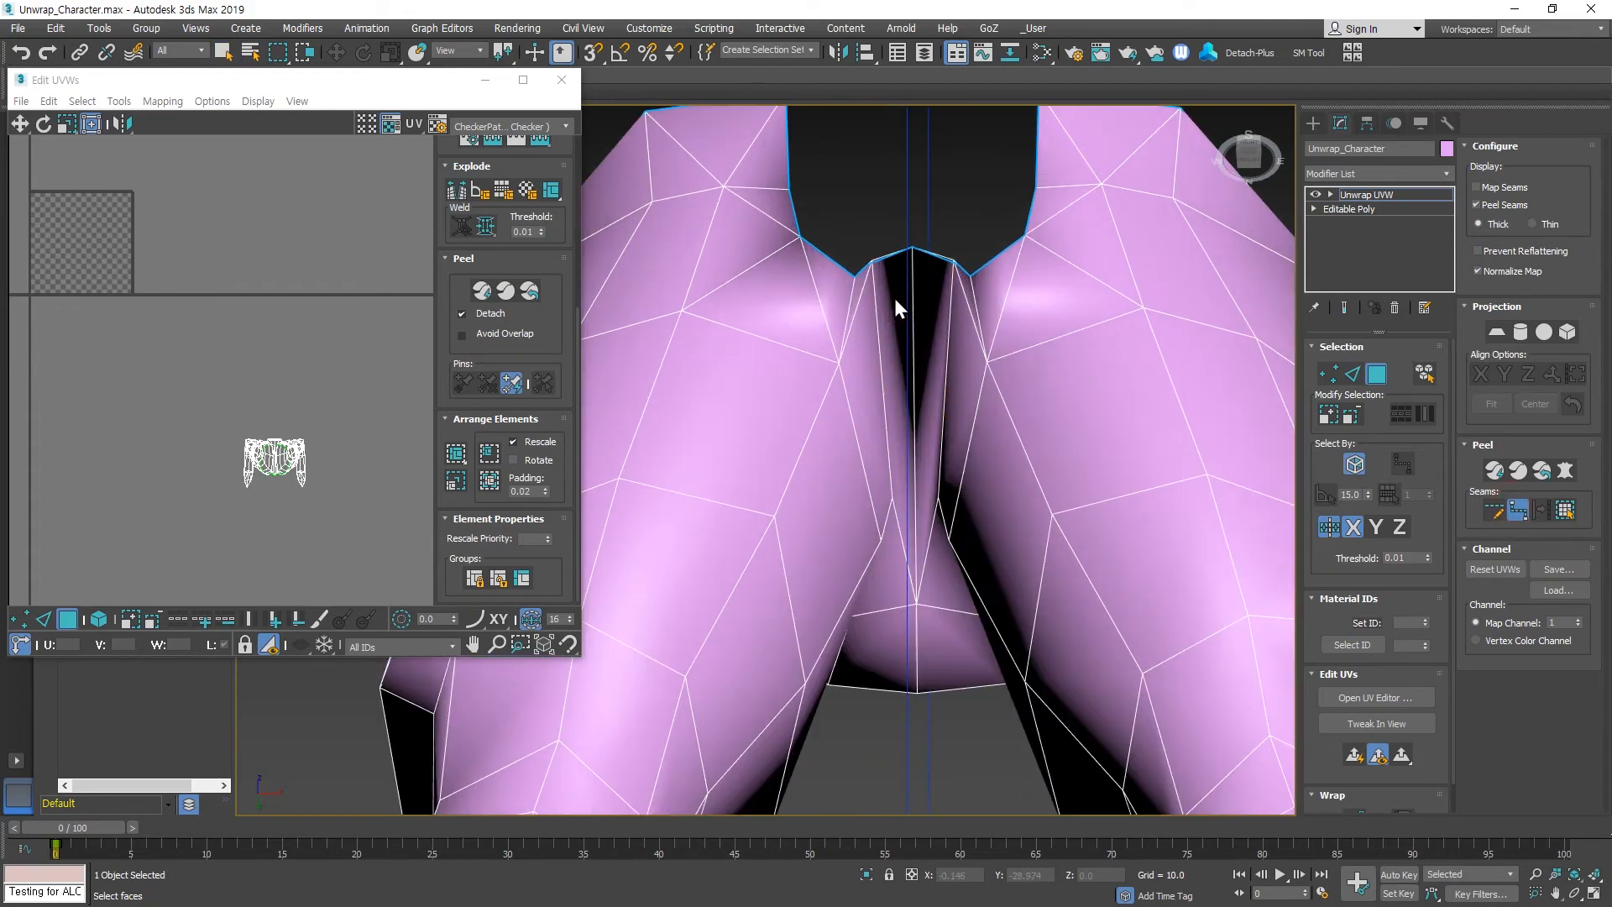
{"action": "left_click", "coordinate": [915, 342]}
{"action": "middle_click_drag", "start_coordinate": [929, 544], "coordinate": [632, 582], "text": "alt"}
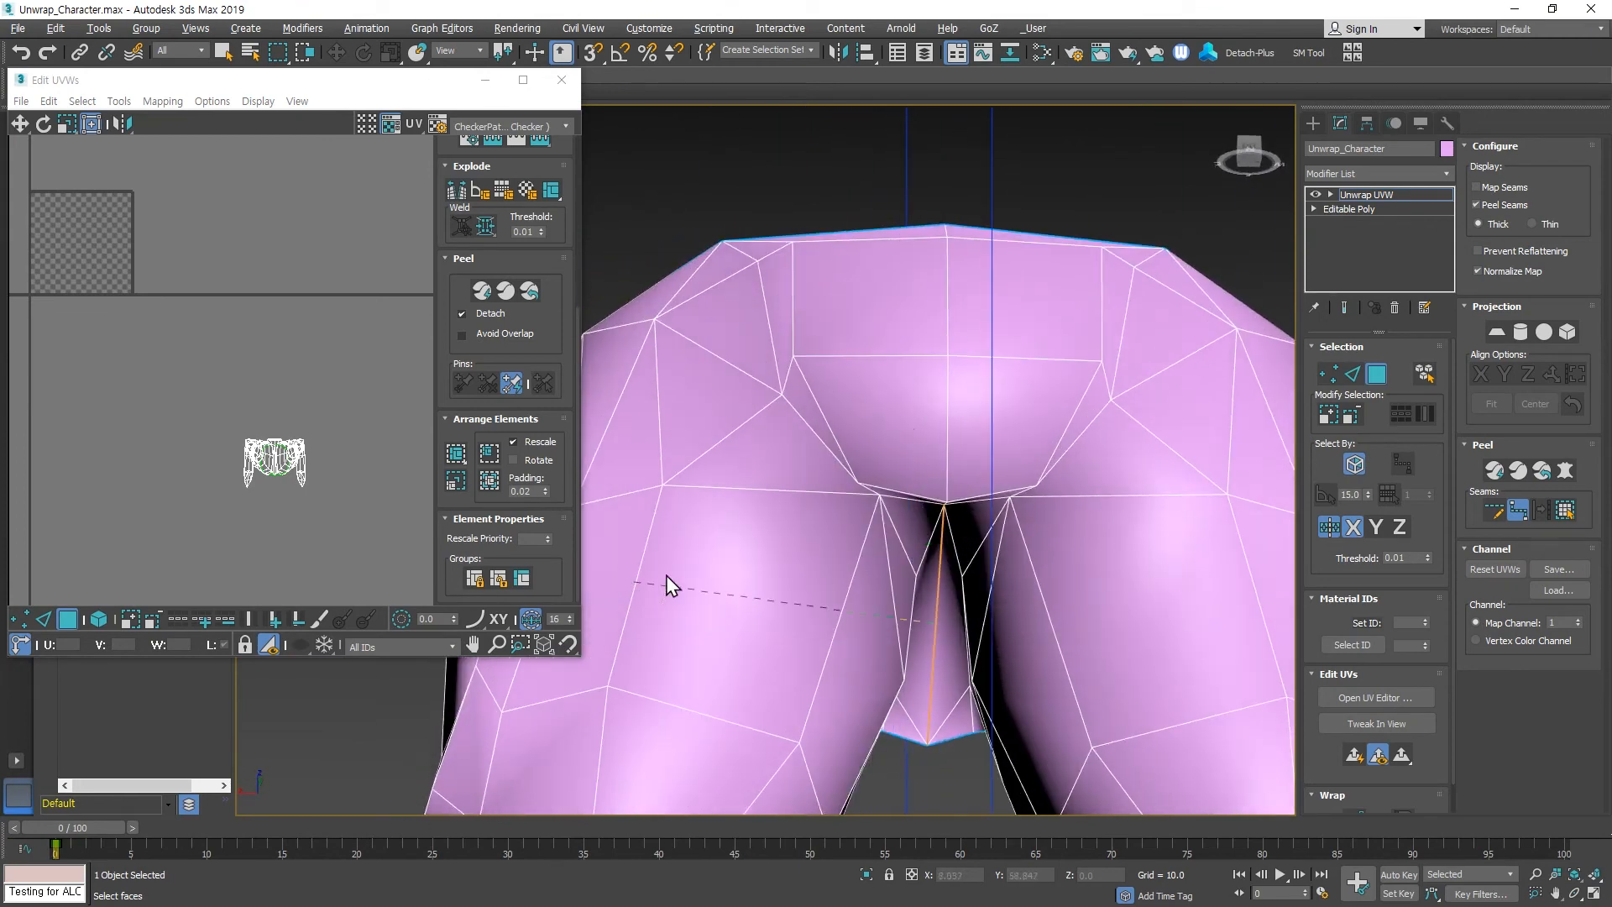
{"action": "middle_click_drag", "start_coordinate": [917, 521], "coordinate": [914, 473], "text": "alt"}
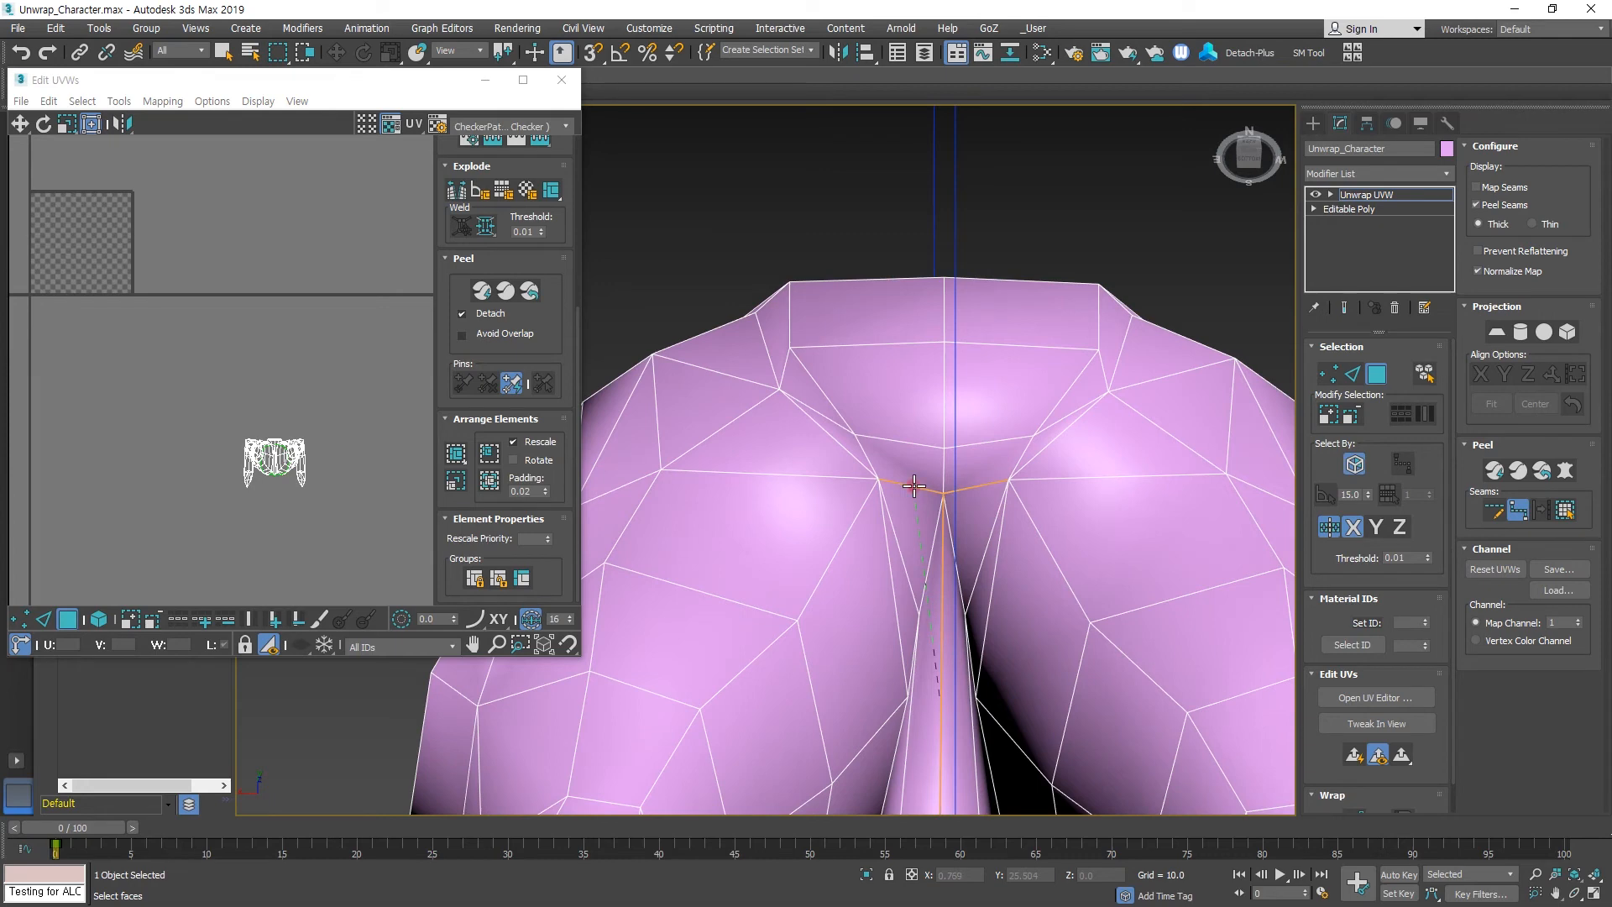
{"action": "left_click", "coordinate": [914, 485]}
{"action": "middle_click_drag", "start_coordinate": [769, 421], "coordinate": [771, 298], "text": "alt"}
{"action": "left_click", "coordinate": [771, 298]}
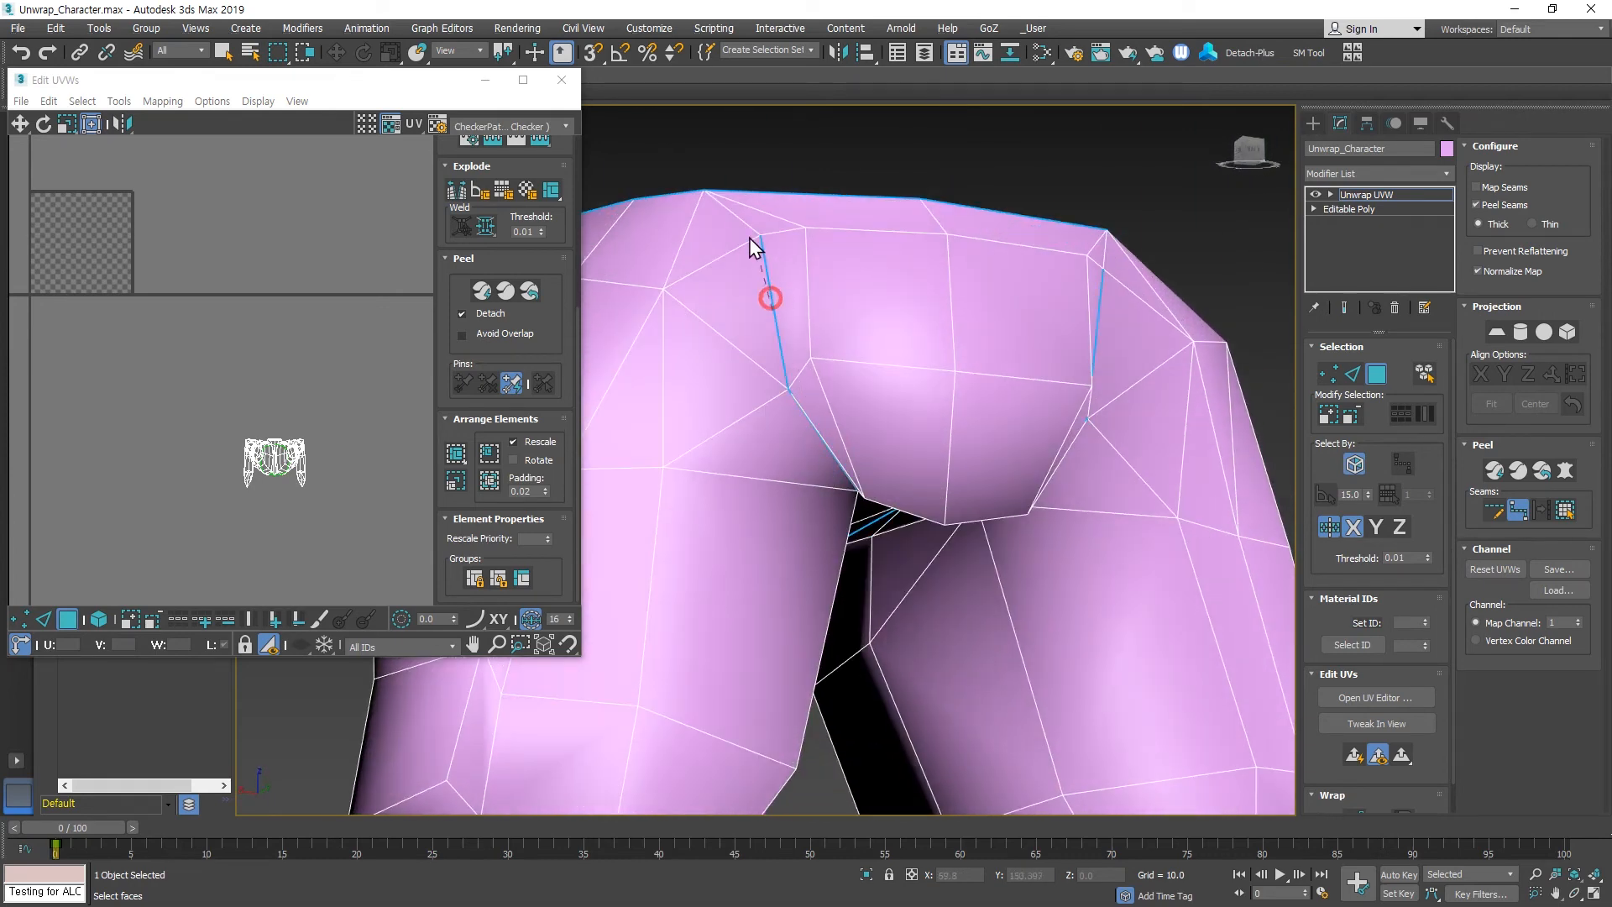
{"action": "left_click", "coordinate": [738, 214]}
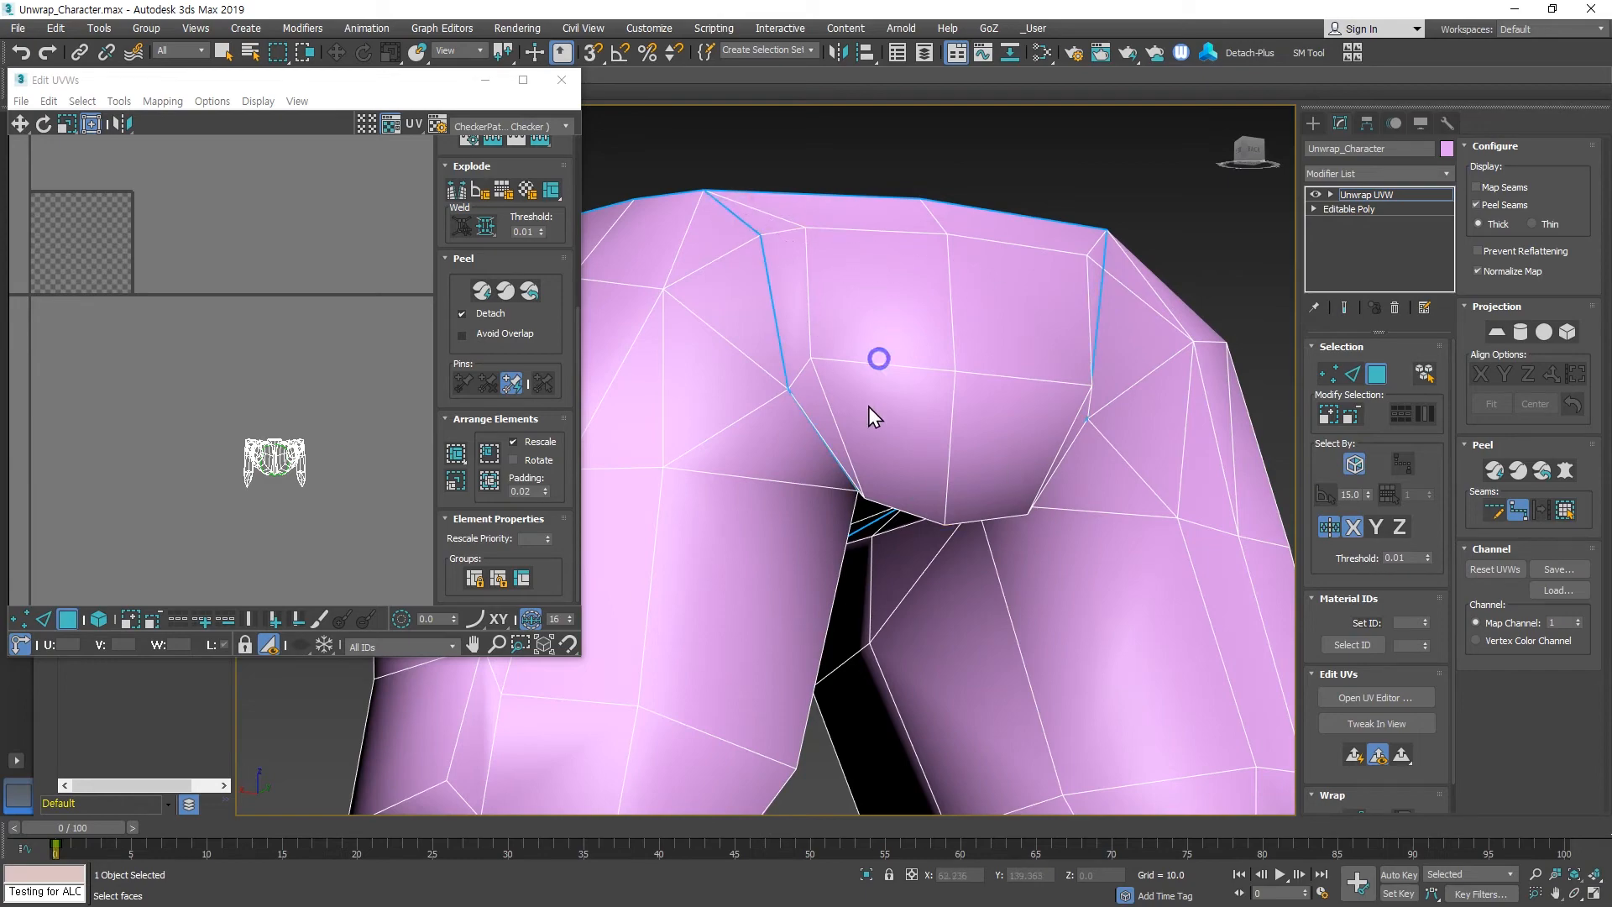
Mark peel seams around both ankles to separate the feet from the legs.
{"action": "scroll", "coordinate": [868, 408], "scroll_direction": "down", "scroll_amount": 4}
{"action": "mouse_move", "coordinate": [768, 477]}
{"action": "middle_mouse_down", "text": "alt"}
{"action": "mouse_move", "coordinate": [865, 516]}
{"action": "mouse_move", "coordinate": [794, 495]}
{"action": "middle_mouse_up", "text": "alt"}
{"action": "middle_click_drag", "start_coordinate": [793, 496], "coordinate": [905, 206]}
{"action": "middle_click_drag", "start_coordinate": [978, 401], "coordinate": [999, 482], "text": "alt"}
{"action": "scroll", "coordinate": [986, 590], "scroll_direction": "up", "scroll_amount": 4}
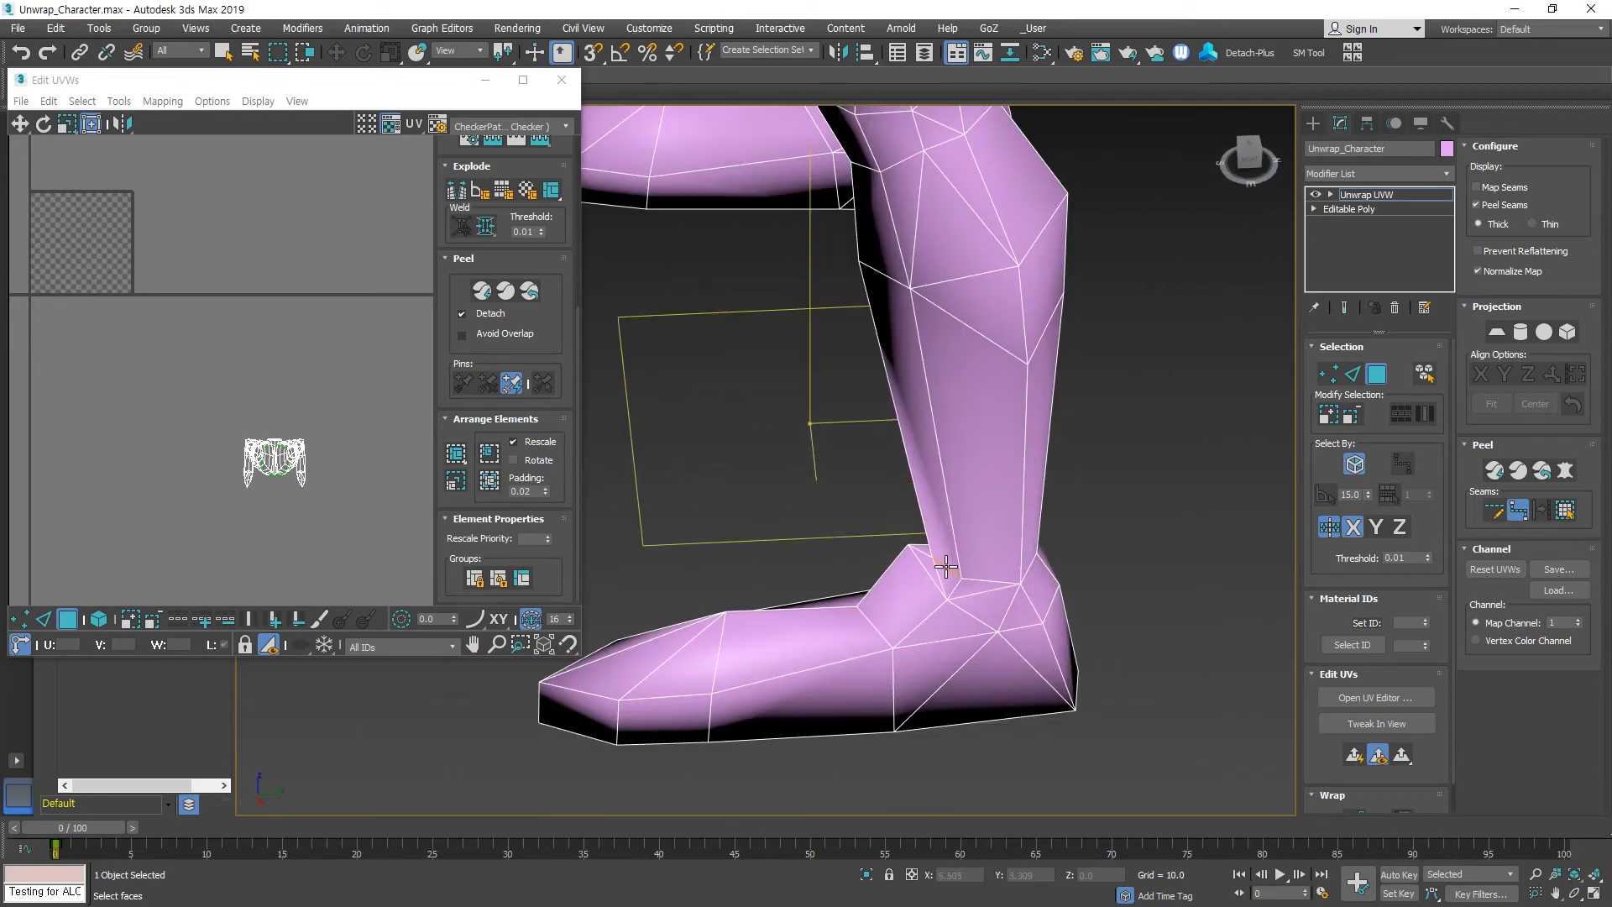
{"action": "middle_click_drag", "start_coordinate": [1008, 582], "coordinate": [1129, 675], "text": "alt"}
{"action": "left_click", "coordinate": [1135, 640]}
{"action": "scroll", "coordinate": [1132, 634], "scroll_direction": "down", "scroll_amount": 6}
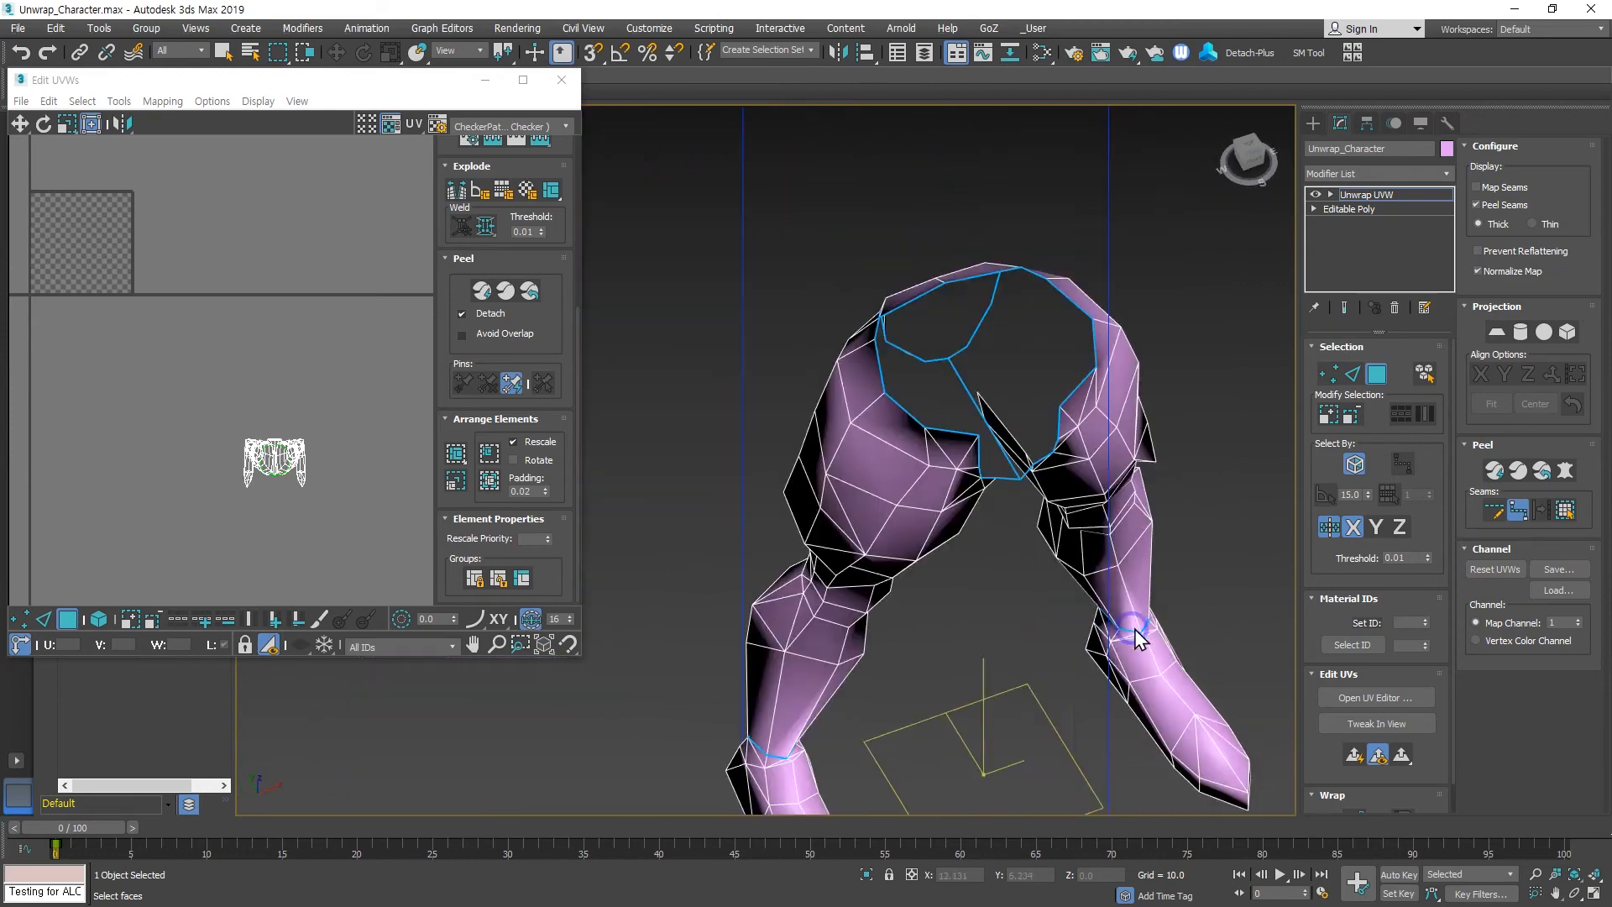
Mark peel seams down the inner side of both legs from the crotch to the ankle seams.
{"action": "middle_click_drag", "start_coordinate": [1082, 565], "coordinate": [684, 374], "text": "alt"}
{"action": "scroll", "coordinate": [1108, 433], "scroll_direction": "up", "scroll_amount": 4}
{"action": "middle_click_drag", "start_coordinate": [1108, 434], "coordinate": [1115, 475], "text": "alt"}
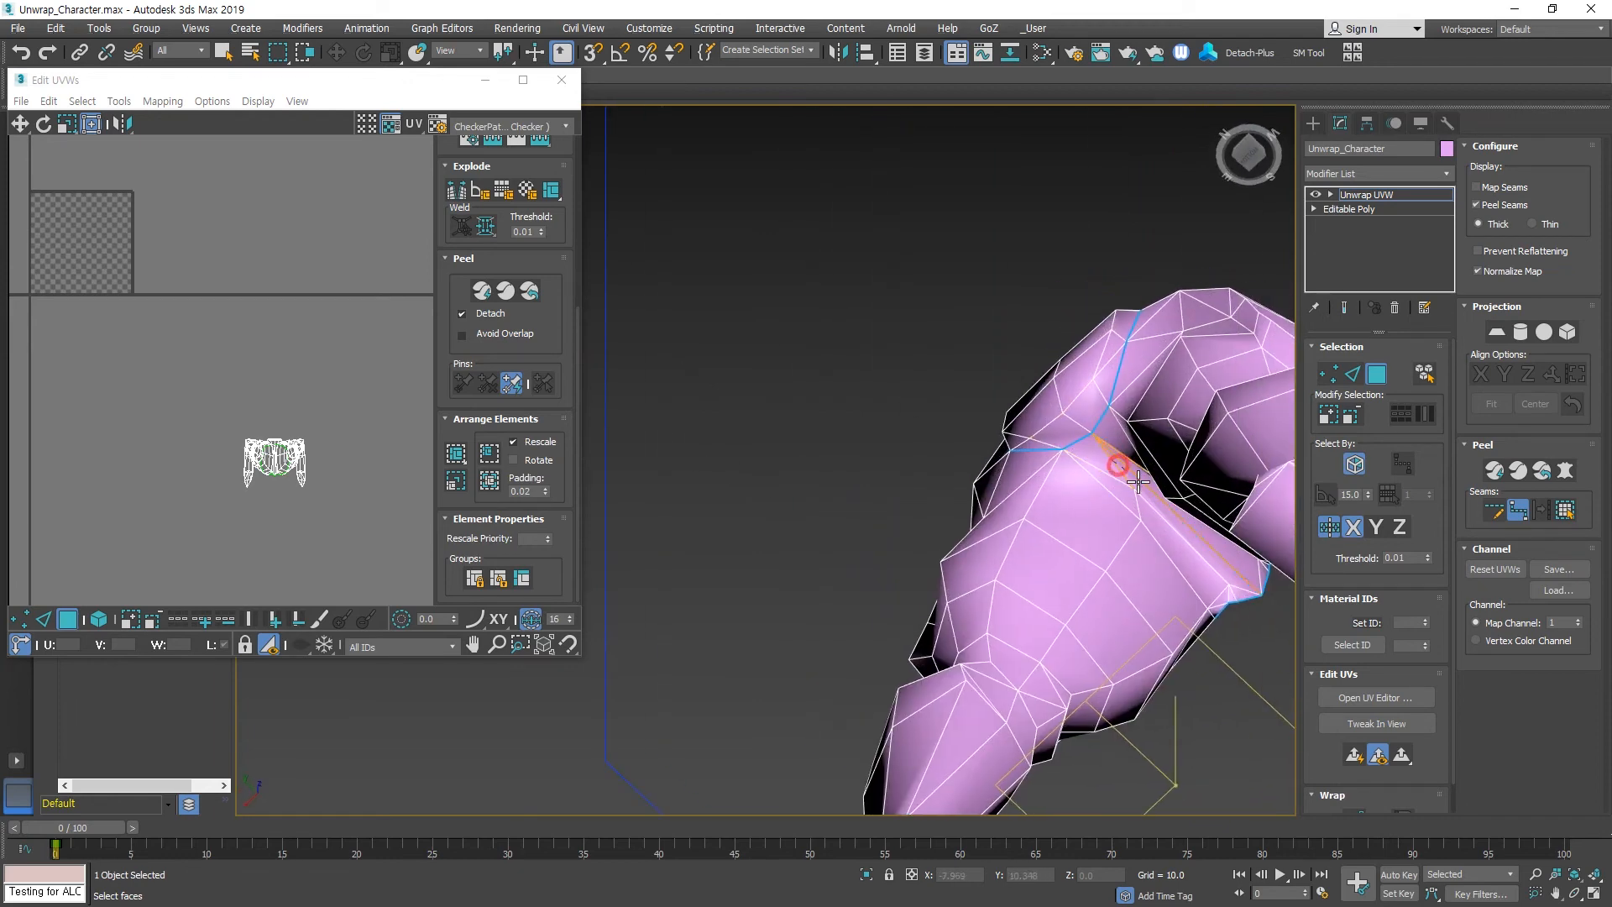
{"action": "left_click", "coordinate": [1117, 465]}
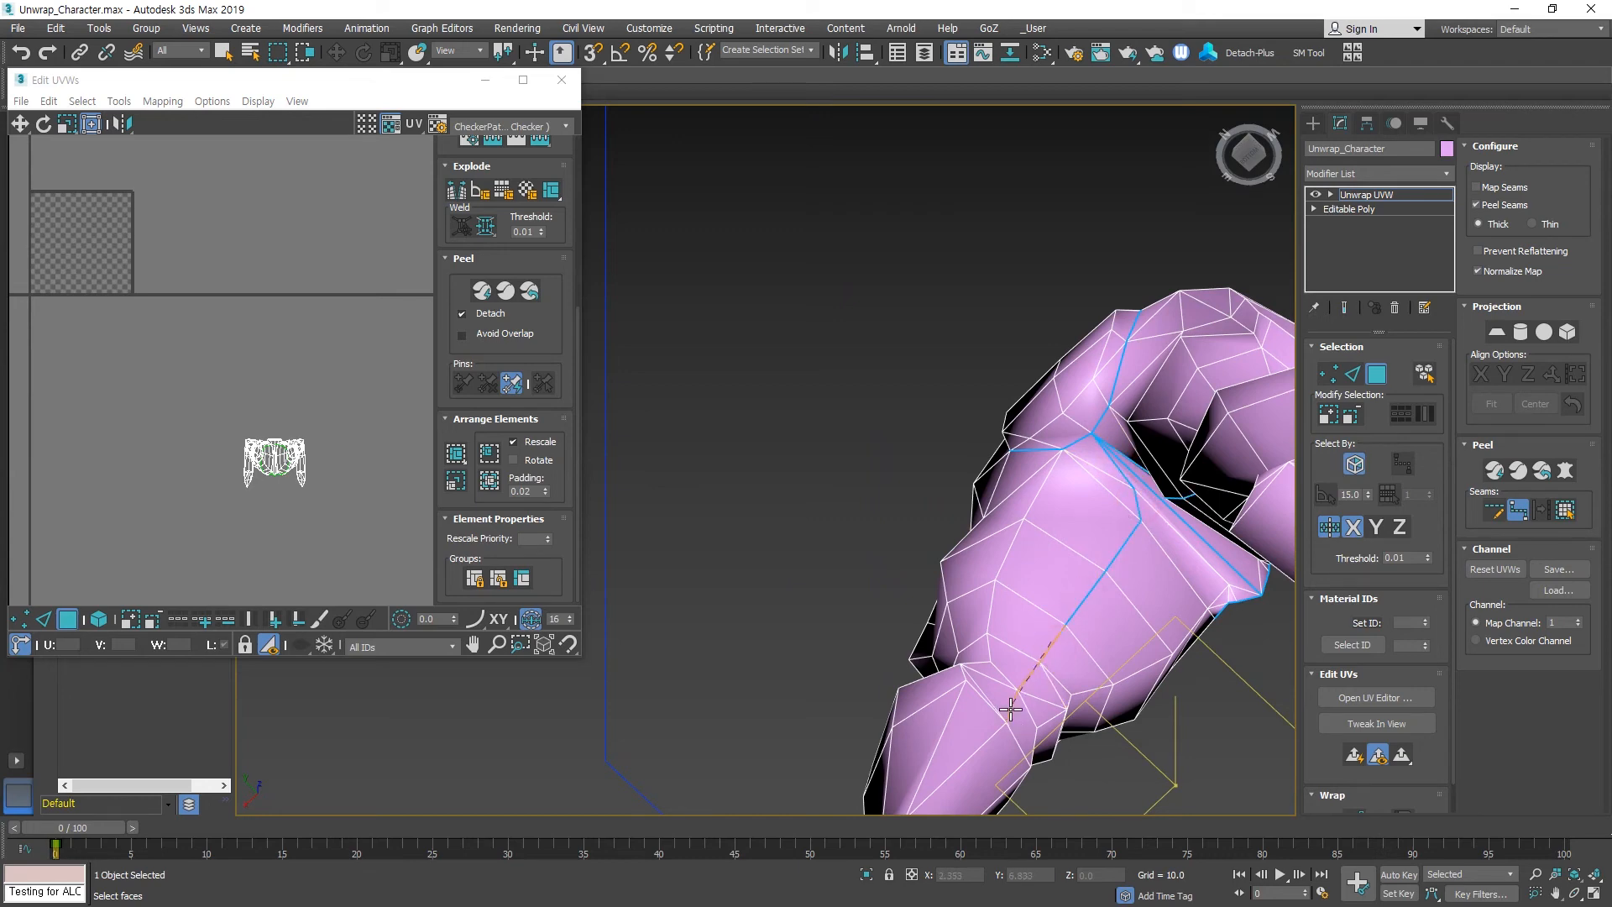
{"action": "middle_click_drag", "start_coordinate": [1010, 710], "coordinate": [1108, 476], "text": "alt"}
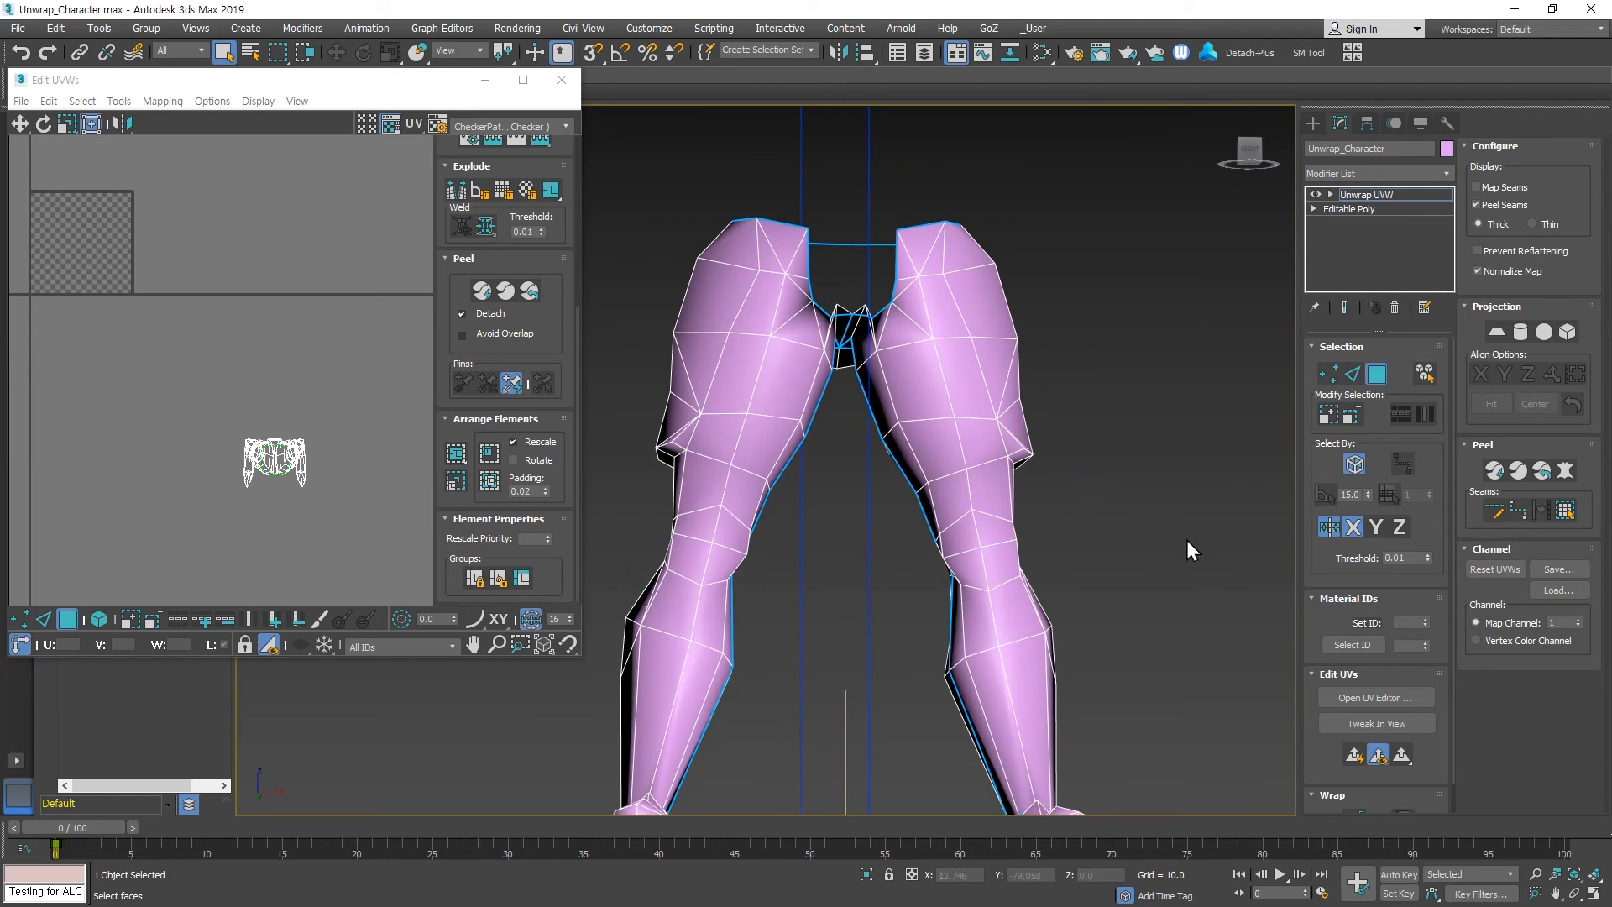
Pick a thigh face, expand the selection to the seams on both legs, and unfold them with Quick Peel.
{"action": "left_click", "coordinate": [960, 338]}
{"action": "middle_click_drag", "start_coordinate": [957, 438], "coordinate": [892, 438], "text": "alt"}
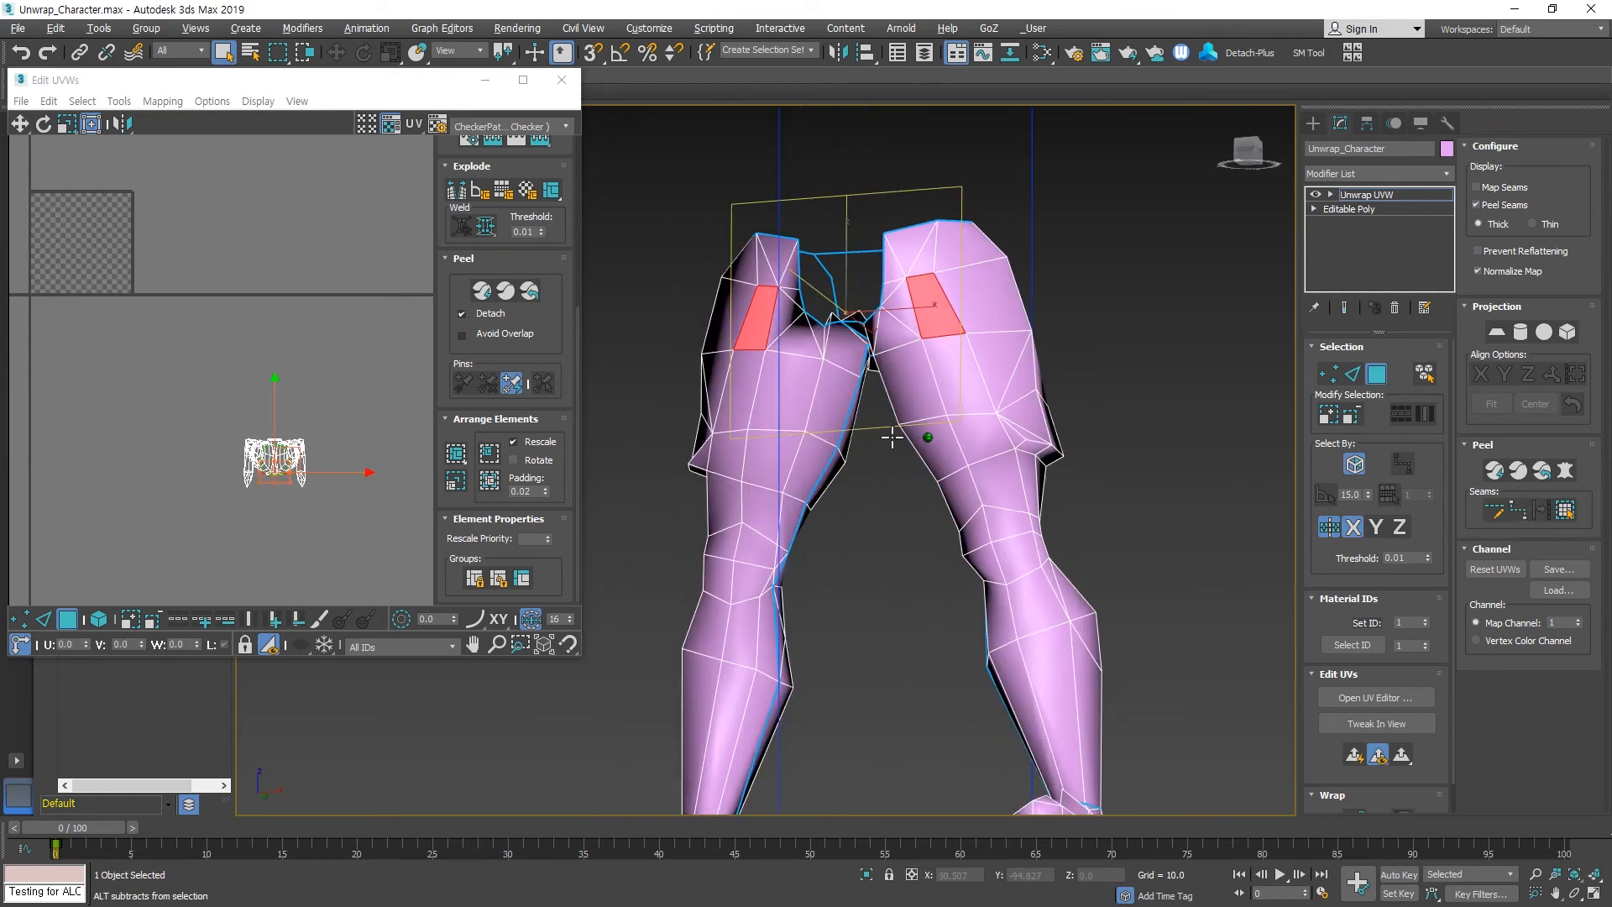
{"action": "left_click", "coordinate": [1565, 510]}
{"action": "middle_click_drag", "start_coordinate": [982, 464], "coordinate": [863, 503], "text": "alt"}
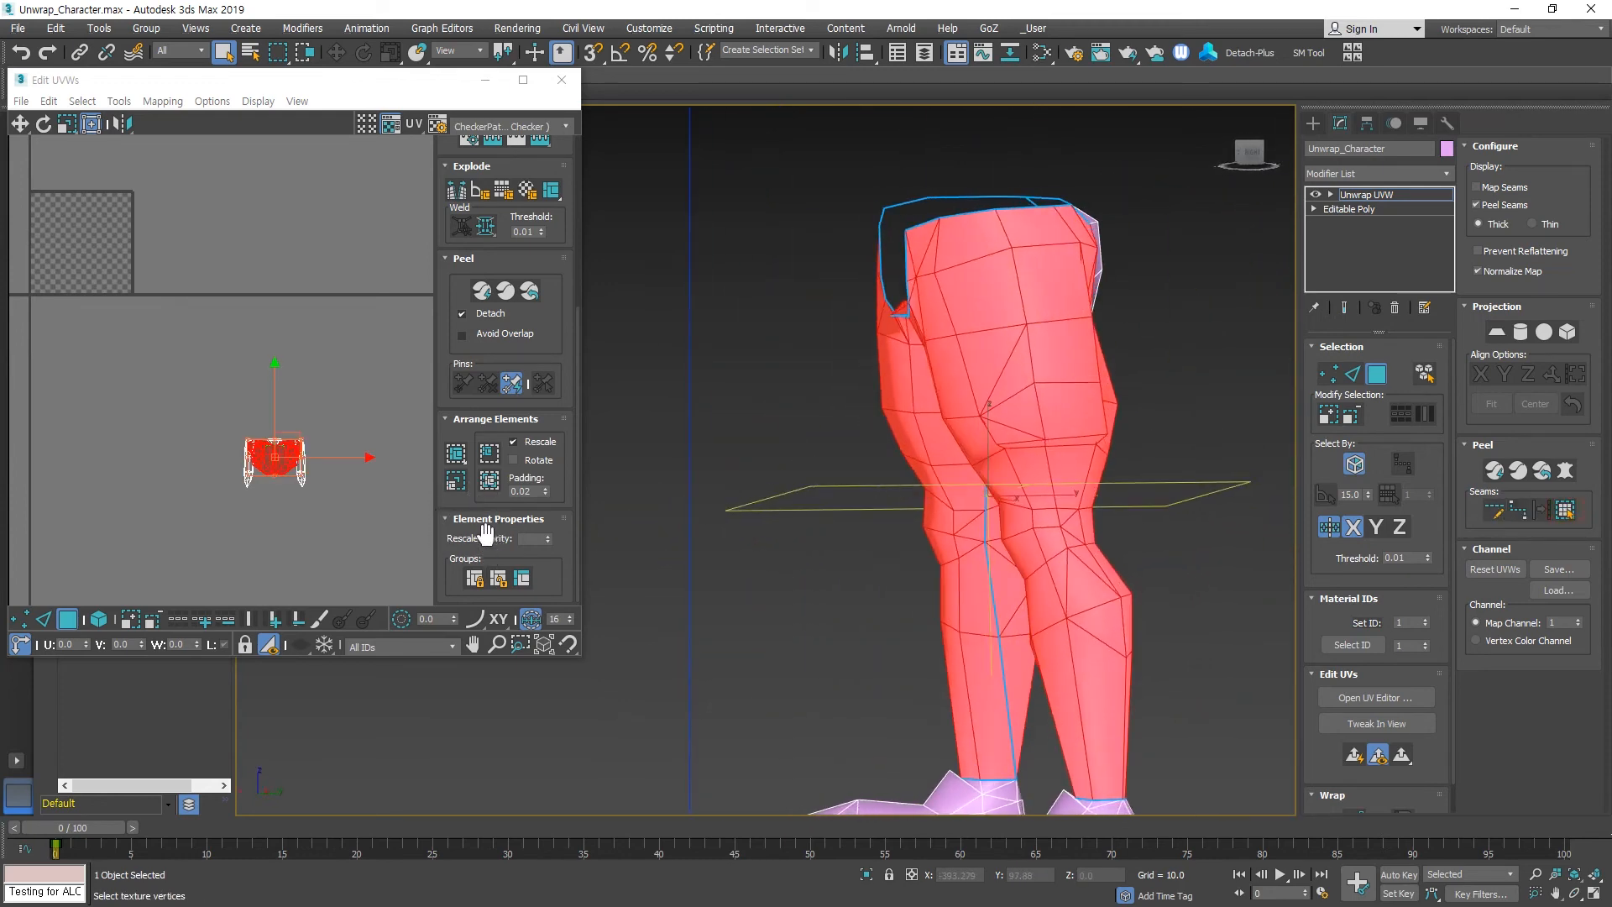
{"action": "left_click", "coordinate": [482, 291]}
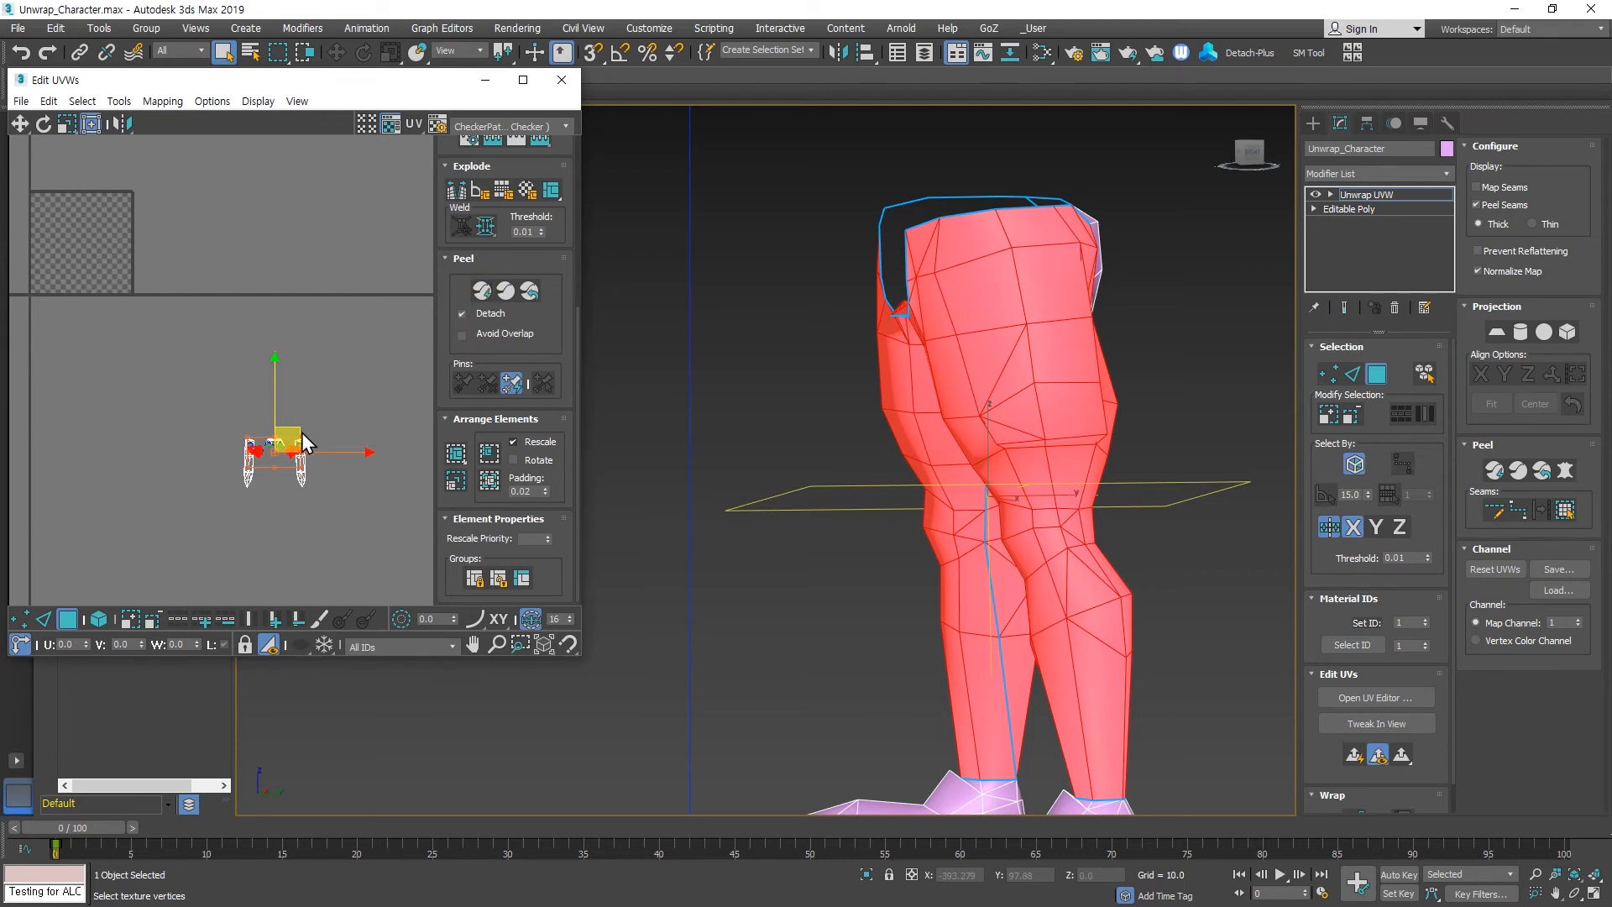
Move the peeled leg shells onto the UV tile, deselect them, and hide the checker background.
{"action": "left_click_drag", "start_coordinate": [301, 431], "coordinate": [70, 243]}
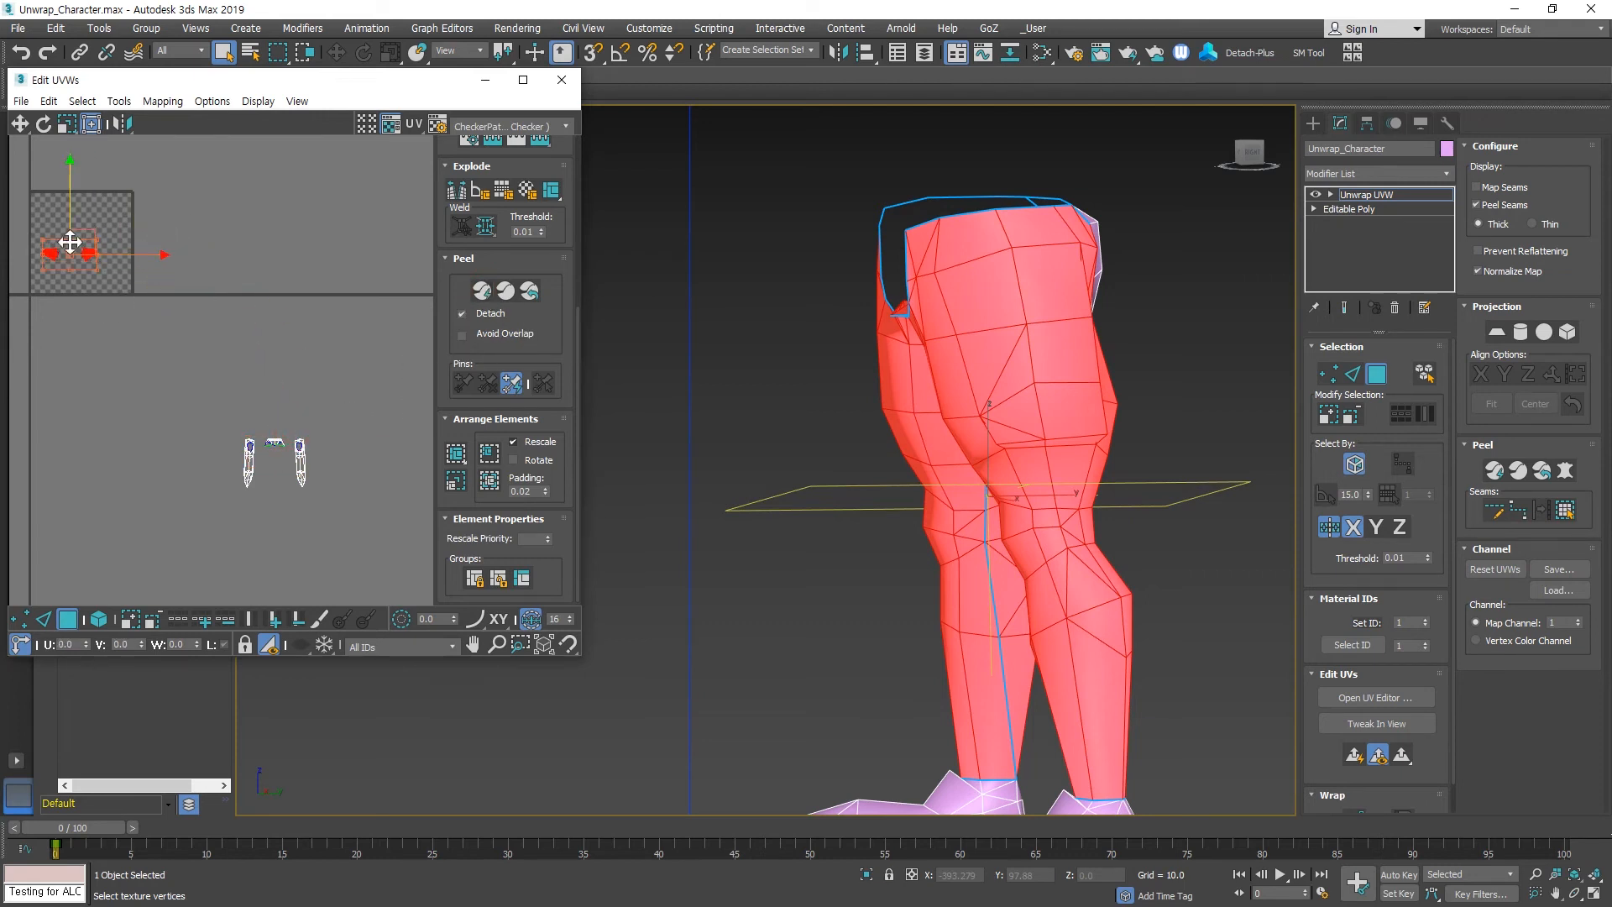
{"action": "left_click", "coordinate": [247, 372]}
{"action": "scroll", "coordinate": [199, 223], "scroll_direction": "up", "scroll_amount": 4}
{"action": "middle_click_drag", "start_coordinate": [47, 292], "coordinate": [363, 385]}
{"action": "scroll", "coordinate": [244, 371], "scroll_direction": "up", "scroll_amount": 3}
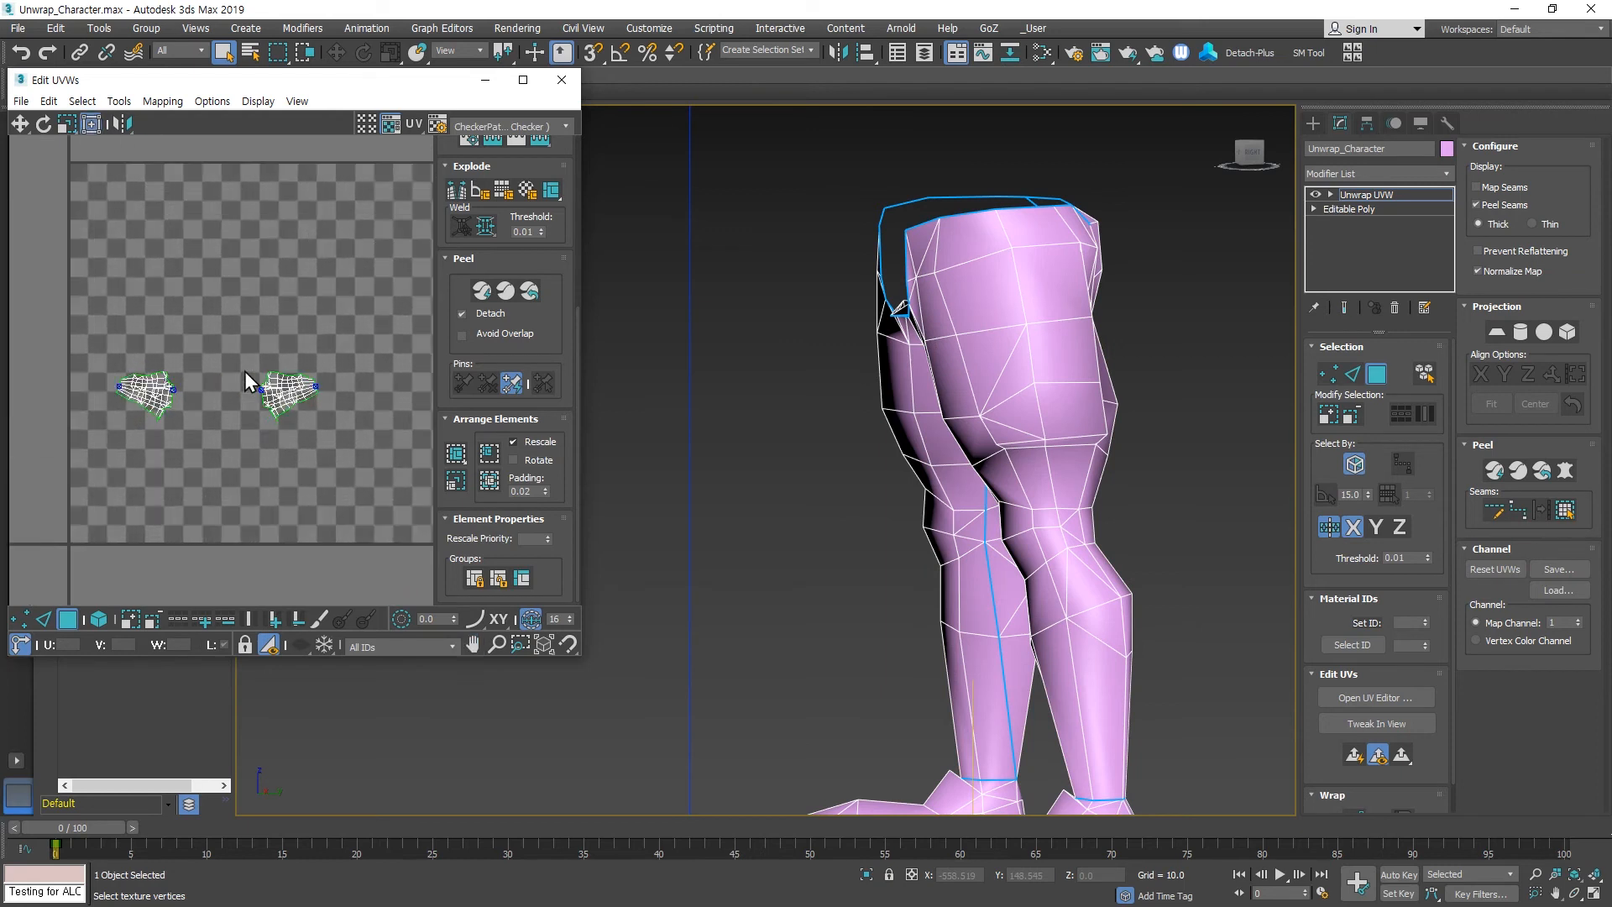
{"action": "scroll", "coordinate": [244, 371], "scroll_direction": "up", "scroll_amount": 2}
{"action": "left_click", "coordinate": [391, 126]}
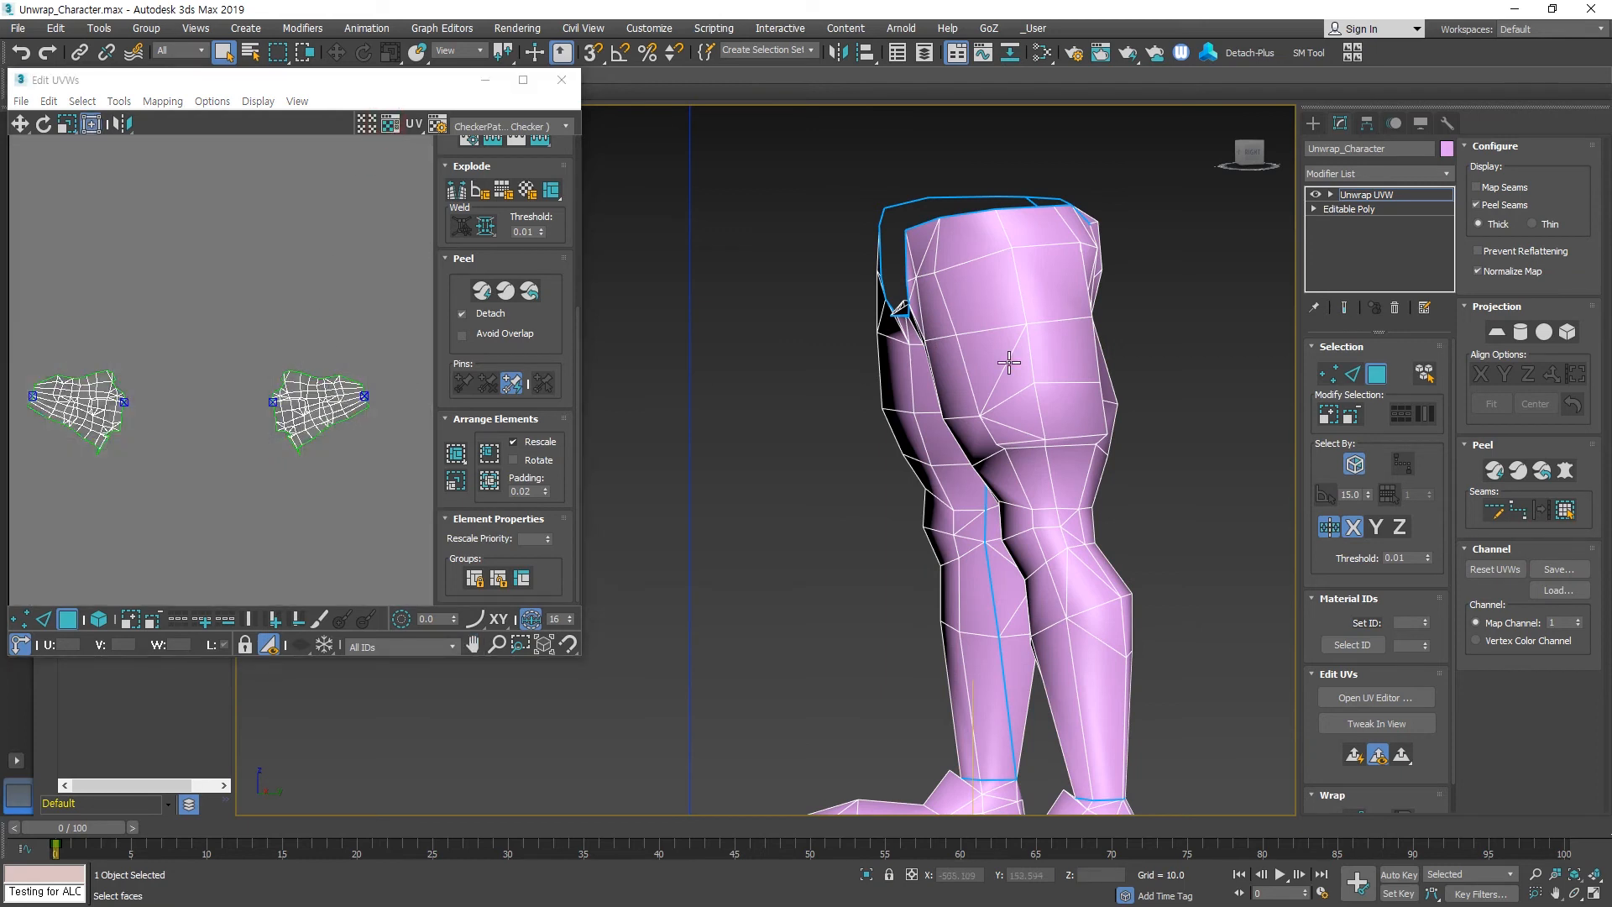
Select the seat panel between the legs and unfold it with Pelt Map, running pelt and relax before committing.
{"action": "scroll", "coordinate": [1009, 363], "scroll_direction": "down", "scroll_amount": 5}
{"action": "middle_click_drag", "start_coordinate": [1009, 363], "coordinate": [839, 366], "text": "alt"}
{"action": "left_click", "coordinate": [1084, 322]}
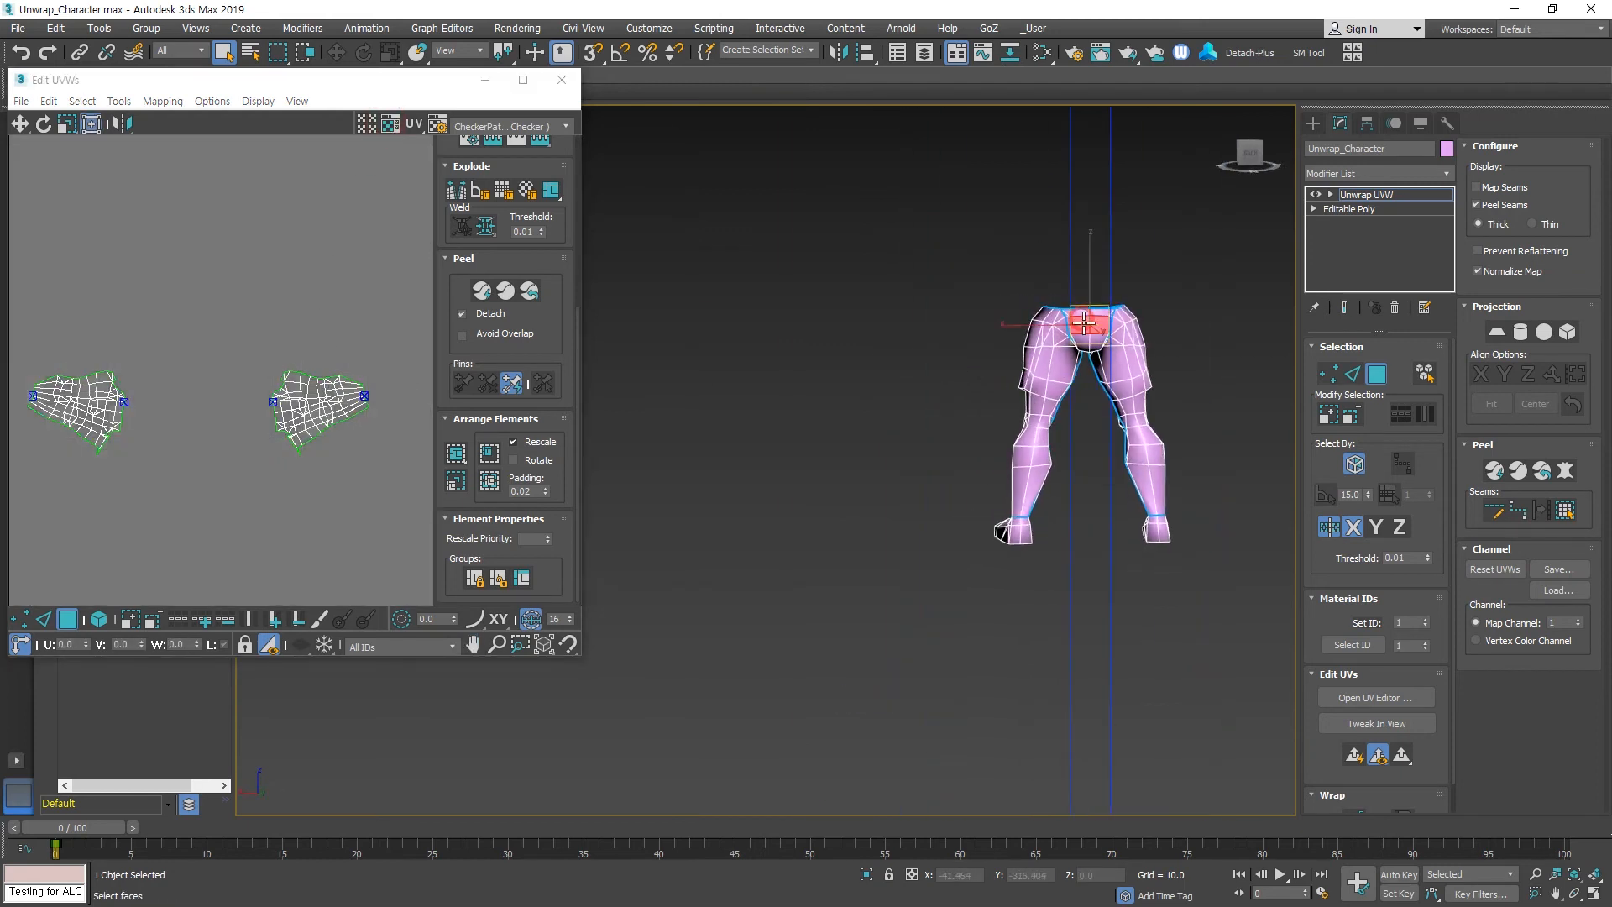
{"action": "left_click", "coordinate": [1567, 510]}
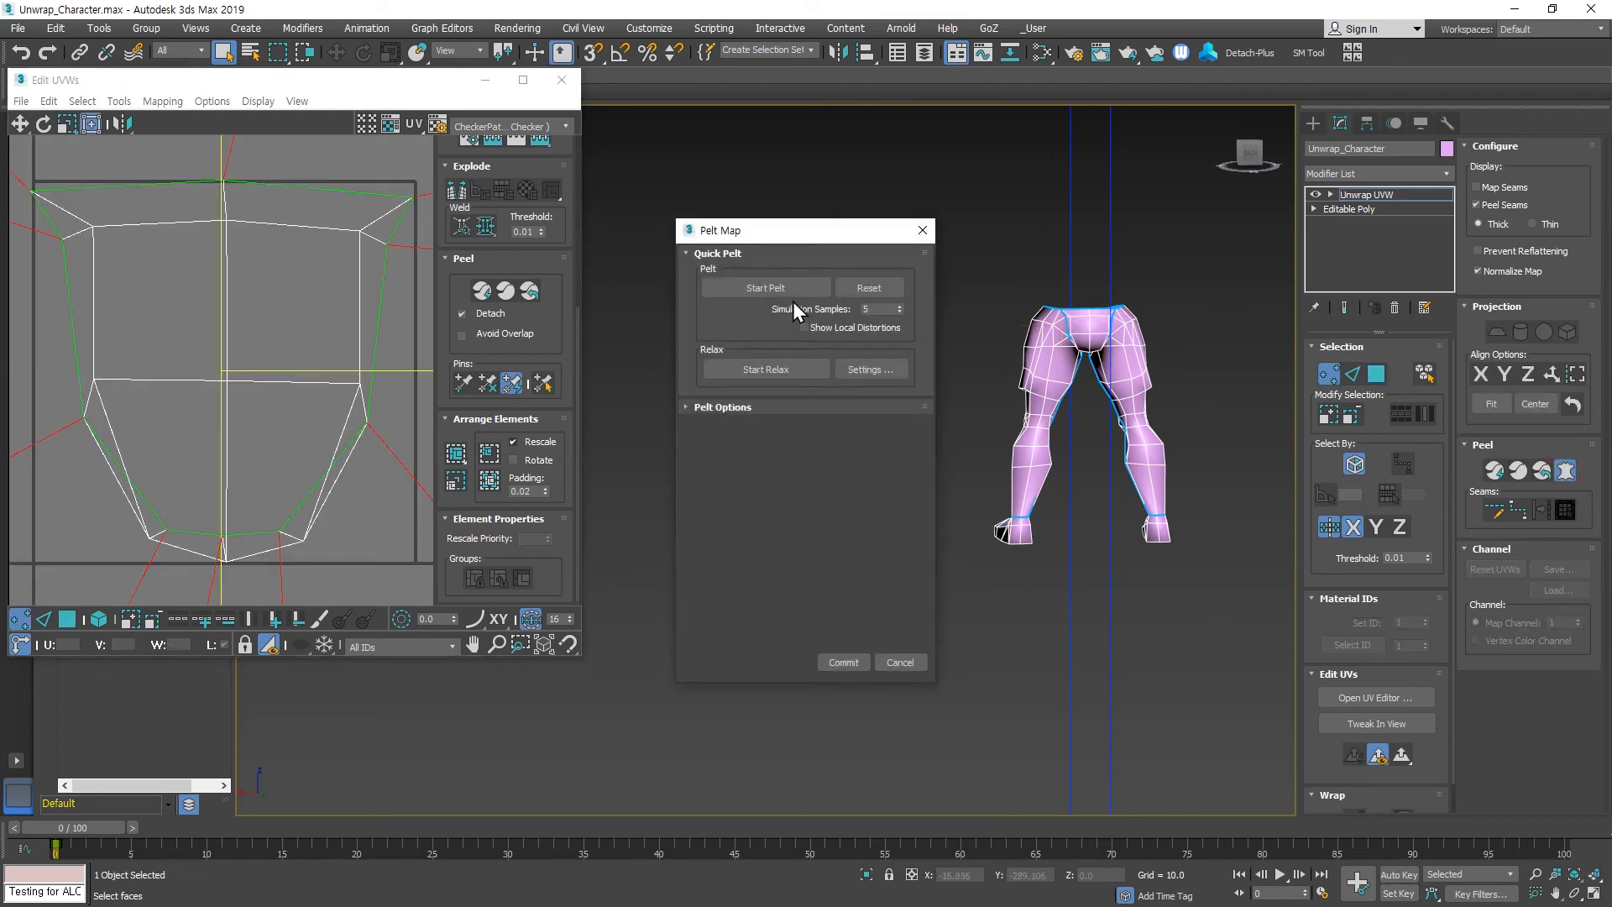
{"action": "left_click", "coordinate": [779, 288]}
{"action": "left_click", "coordinate": [766, 372]}
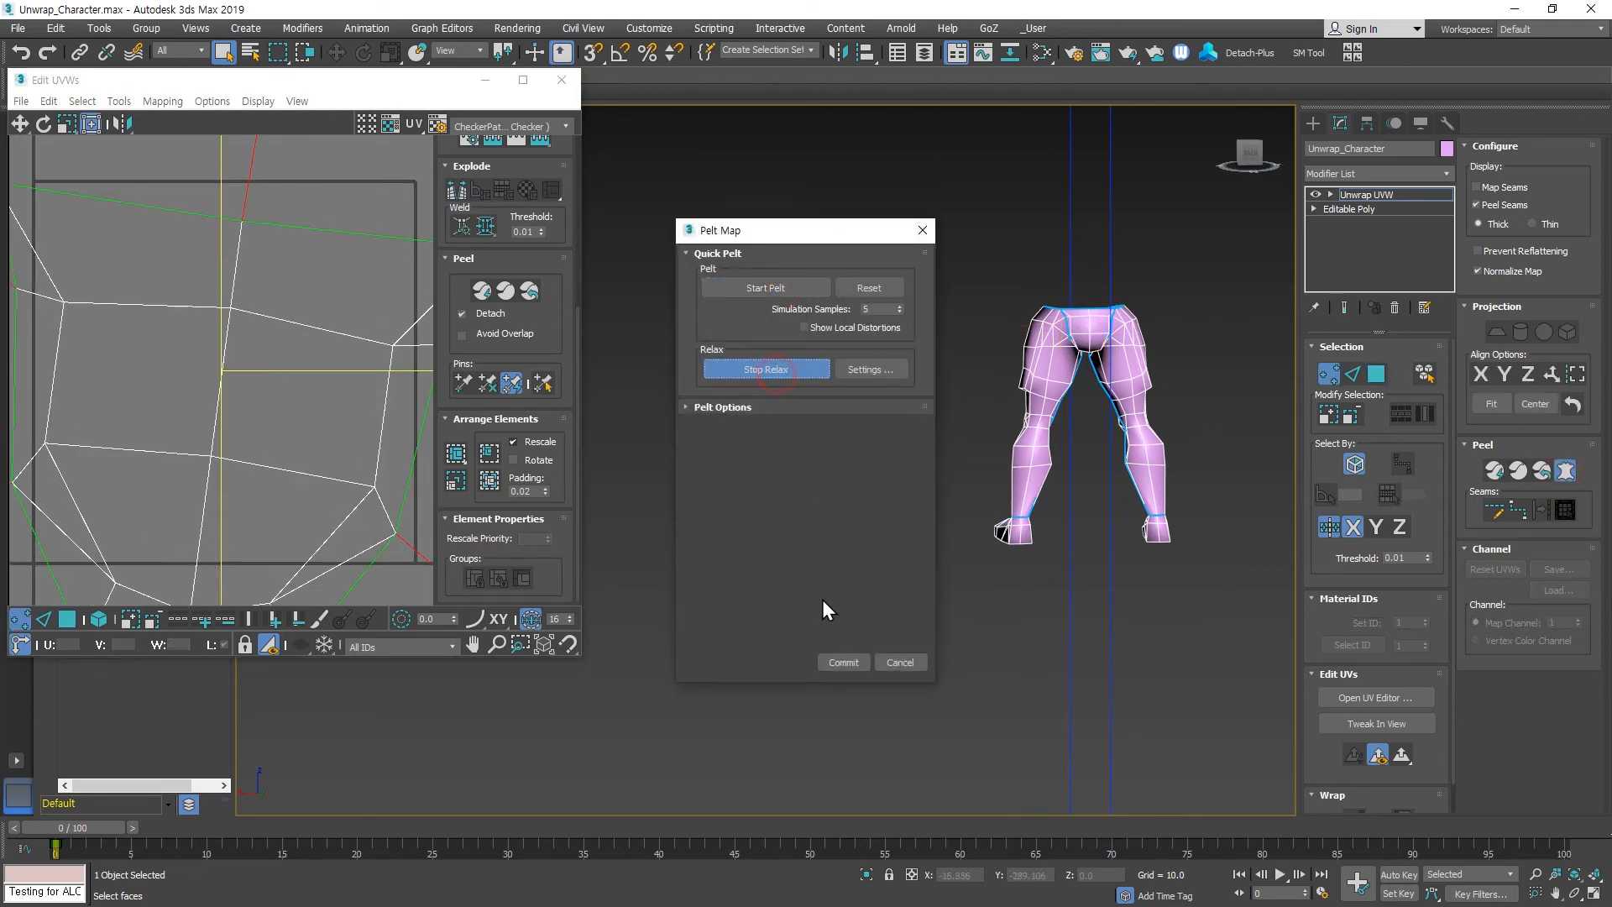
{"action": "left_click", "coordinate": [858, 660]}
{"action": "scroll", "coordinate": [192, 403], "scroll_direction": "down", "scroll_amount": 5}
{"action": "middle_click_drag", "start_coordinate": [280, 457], "coordinate": [194, 230]}
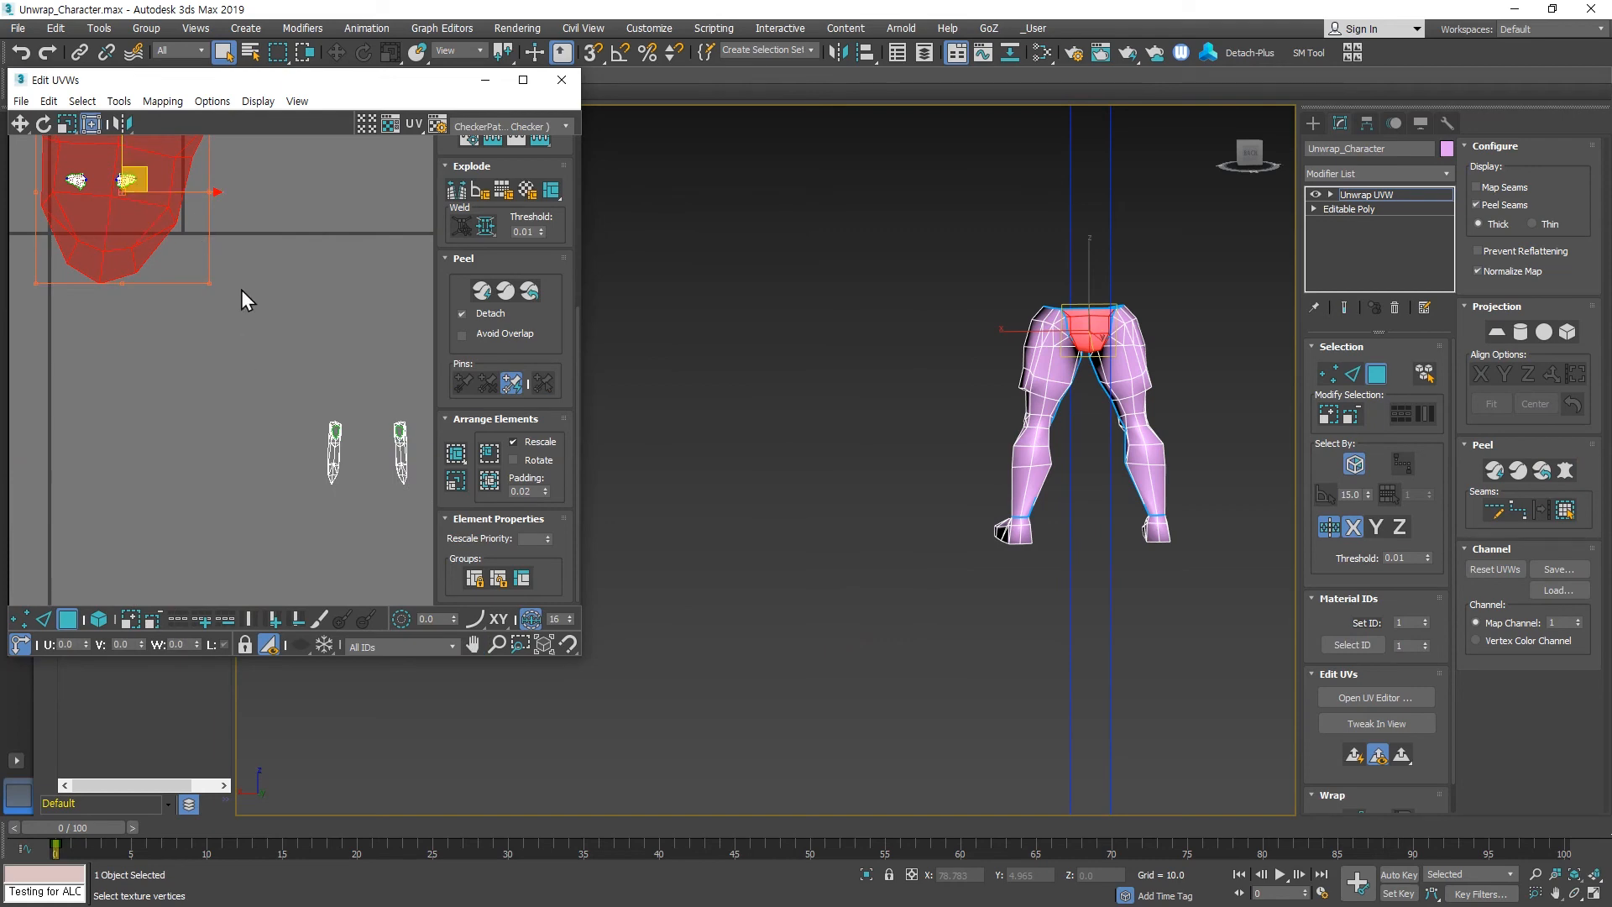
Mark seam edges on the foot from the ankle seam down its inner side to the base of the heel.
{"action": "middle_click_drag", "start_coordinate": [993, 522], "coordinate": [1265, 560], "text": "alt"}
{"action": "scroll", "coordinate": [933, 468], "scroll_direction": "up", "scroll_amount": 6}
{"action": "middle_click_drag", "start_coordinate": [682, 430], "coordinate": [1114, 503]}
{"action": "middle_click_drag", "start_coordinate": [935, 467], "coordinate": [651, 544], "text": "alt"}
{"action": "scroll", "coordinate": [1030, 499], "scroll_direction": "up", "scroll_amount": 3}
{"action": "middle_click_drag", "start_coordinate": [989, 511], "coordinate": [1032, 502], "text": "alt"}
{"action": "left_click", "coordinate": [1494, 510]}
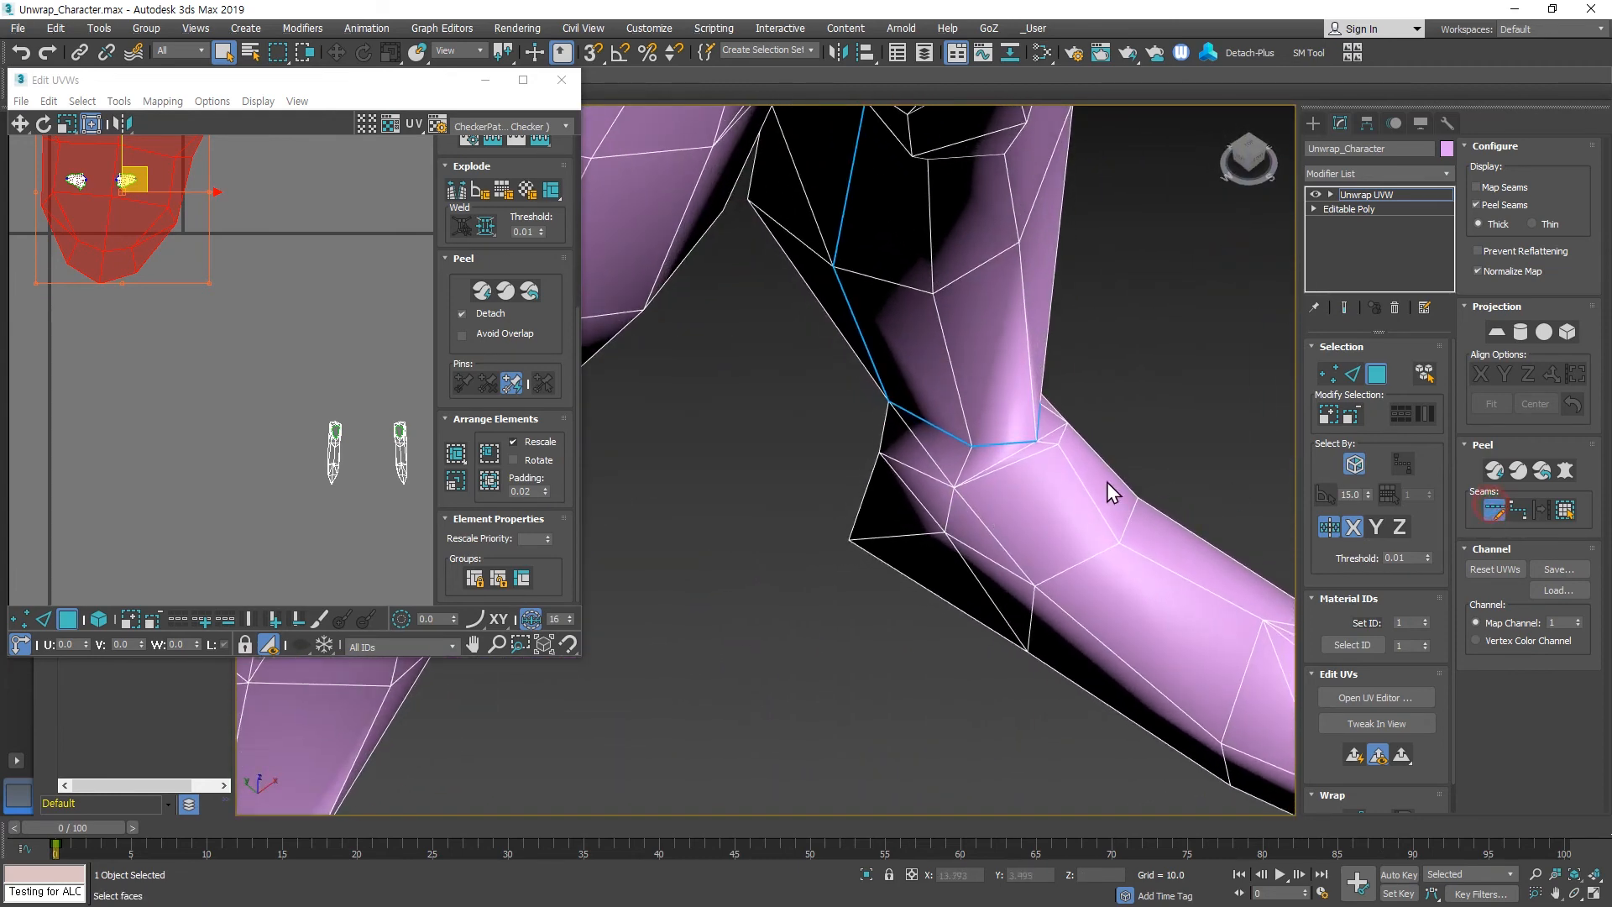
{"action": "left_click", "coordinate": [1021, 452]}
{"action": "middle_click_drag", "start_coordinate": [933, 527], "coordinate": [980, 499], "text": "alt"}
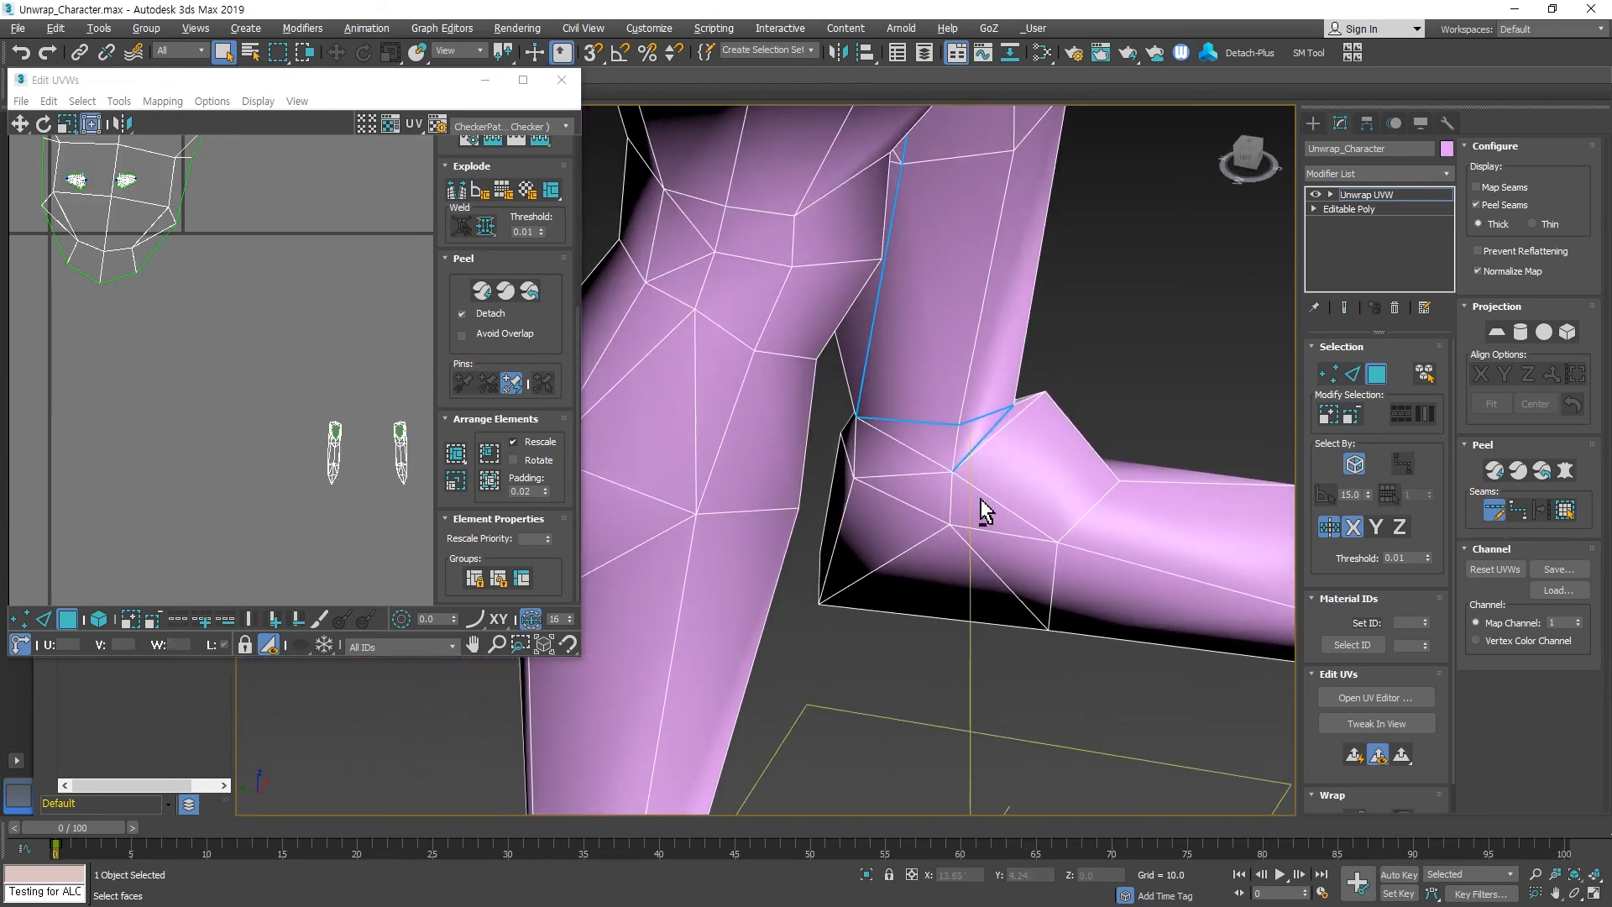
{"action": "left_click", "coordinate": [950, 490]}
{"action": "left_click", "coordinate": [915, 544]}
{"action": "middle_click_drag", "start_coordinate": [862, 573], "coordinate": [970, 589], "text": "alt"}
Trace a point-to-point seam from the heel along one side of the sole to the toe.
{"action": "left_click", "coordinate": [1516, 510]}
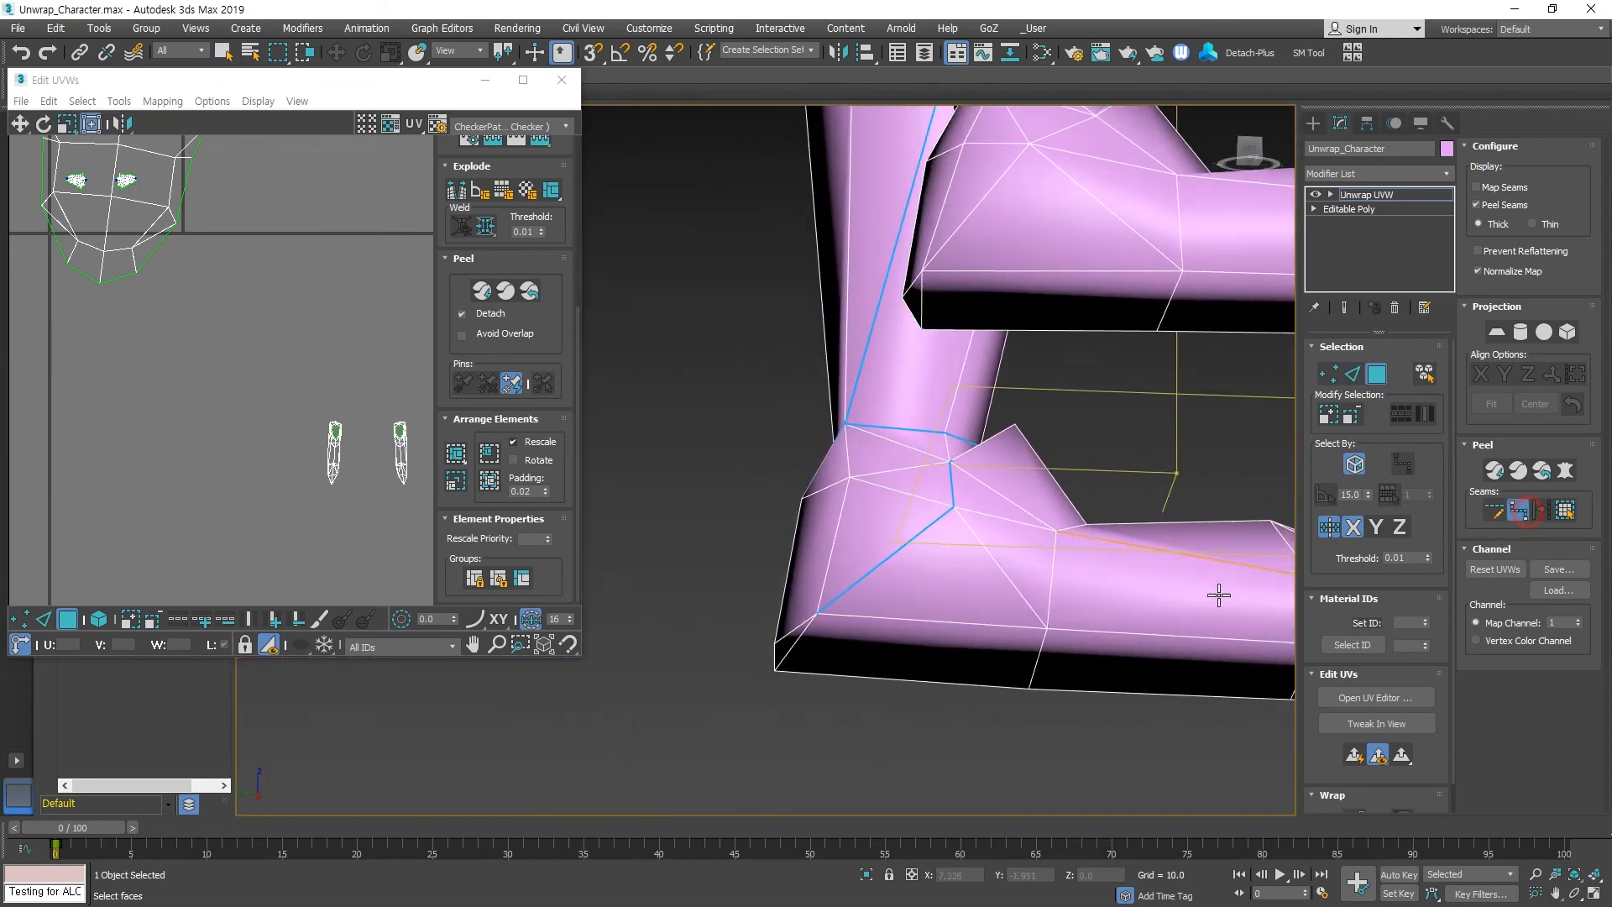
{"action": "left_click", "coordinate": [976, 626]}
{"action": "middle_click_drag", "start_coordinate": [1202, 634], "coordinate": [748, 583]}
{"action": "left_click", "coordinate": [731, 586]}
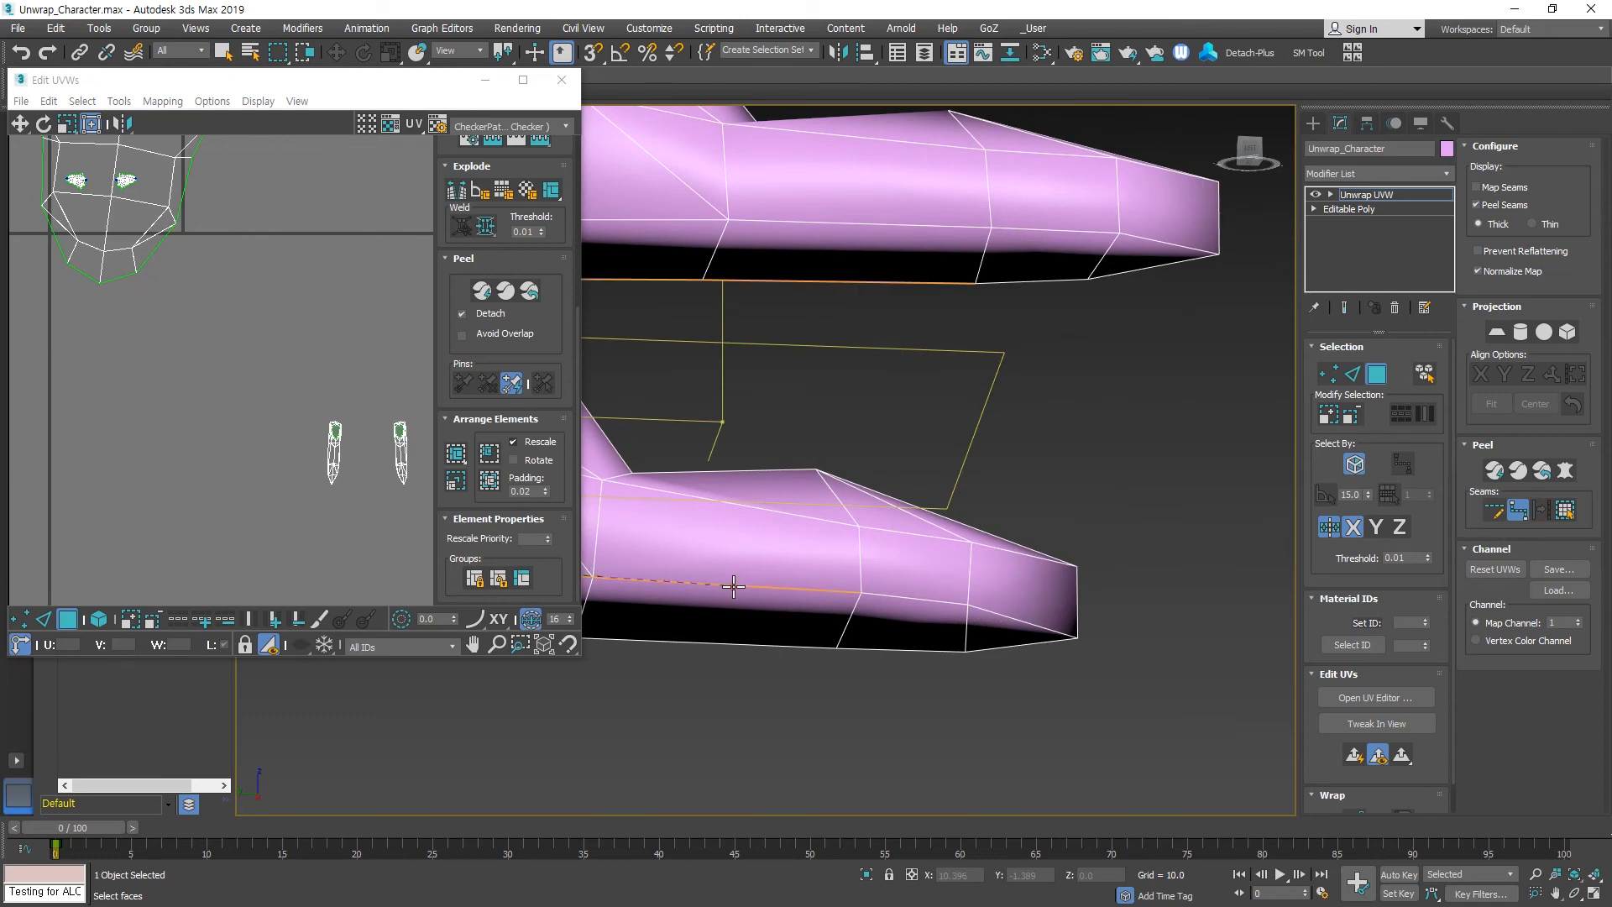
{"action": "left_click", "coordinate": [939, 598]}
{"action": "middle_click_drag", "start_coordinate": [935, 594], "coordinate": [586, 575], "text": "alt"}
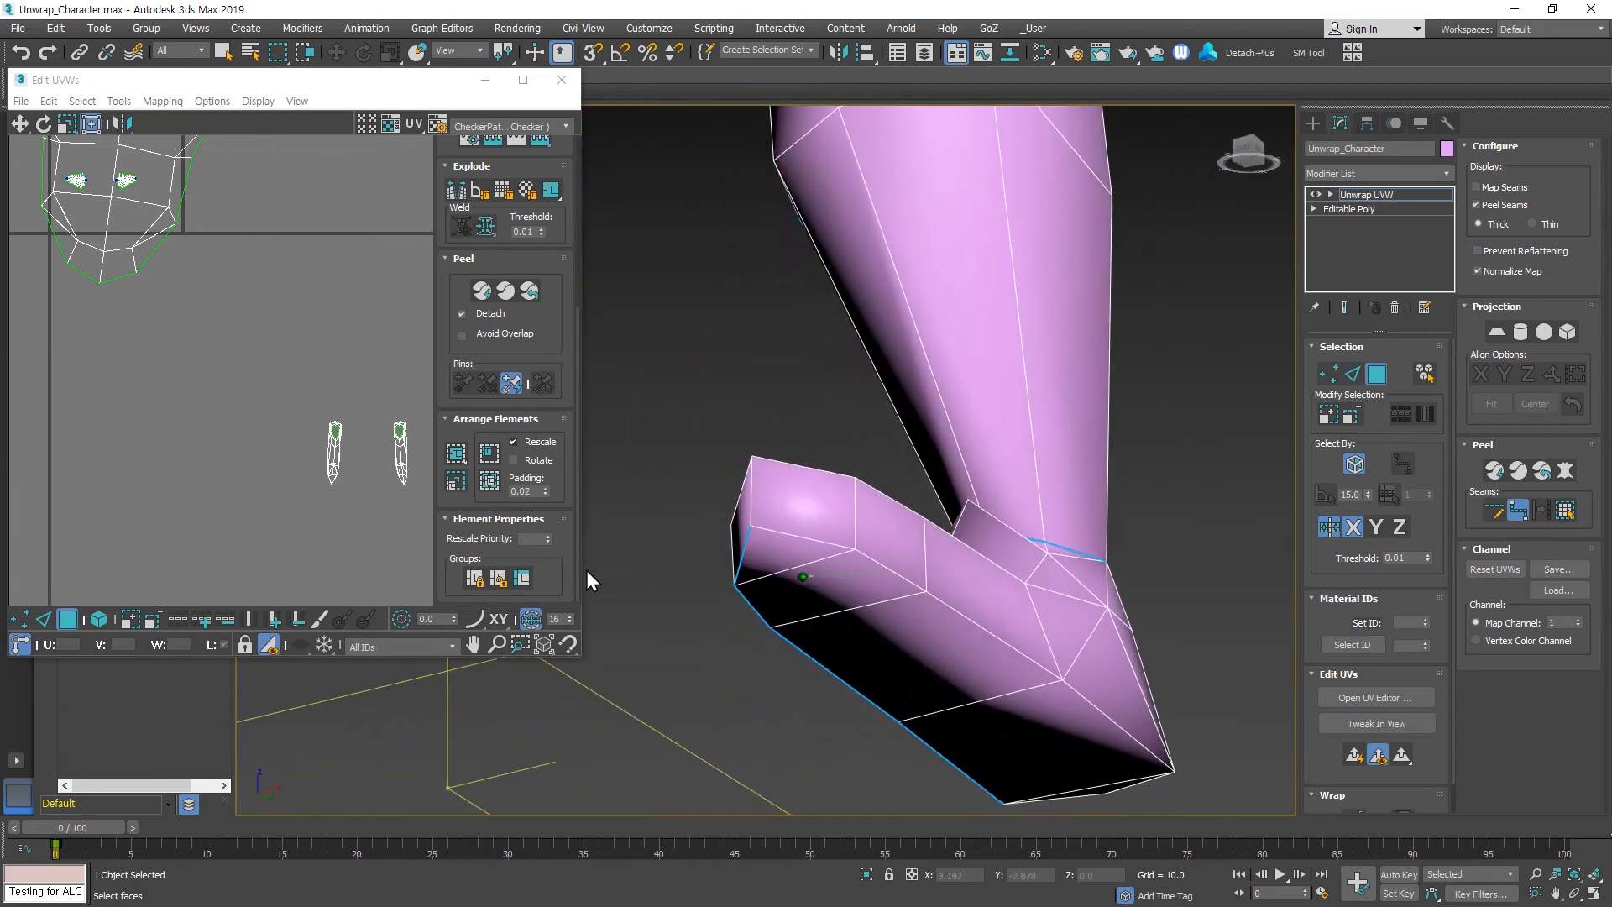
Continue the point-to-point seam around the toe and back along the other side of the foot to the heel.
{"action": "left_click", "coordinate": [900, 575]}
{"action": "left_click", "coordinate": [985, 623]}
{"action": "middle_click_drag", "start_coordinate": [1025, 669], "coordinate": [671, 525]}
{"action": "left_click", "coordinate": [886, 515]}
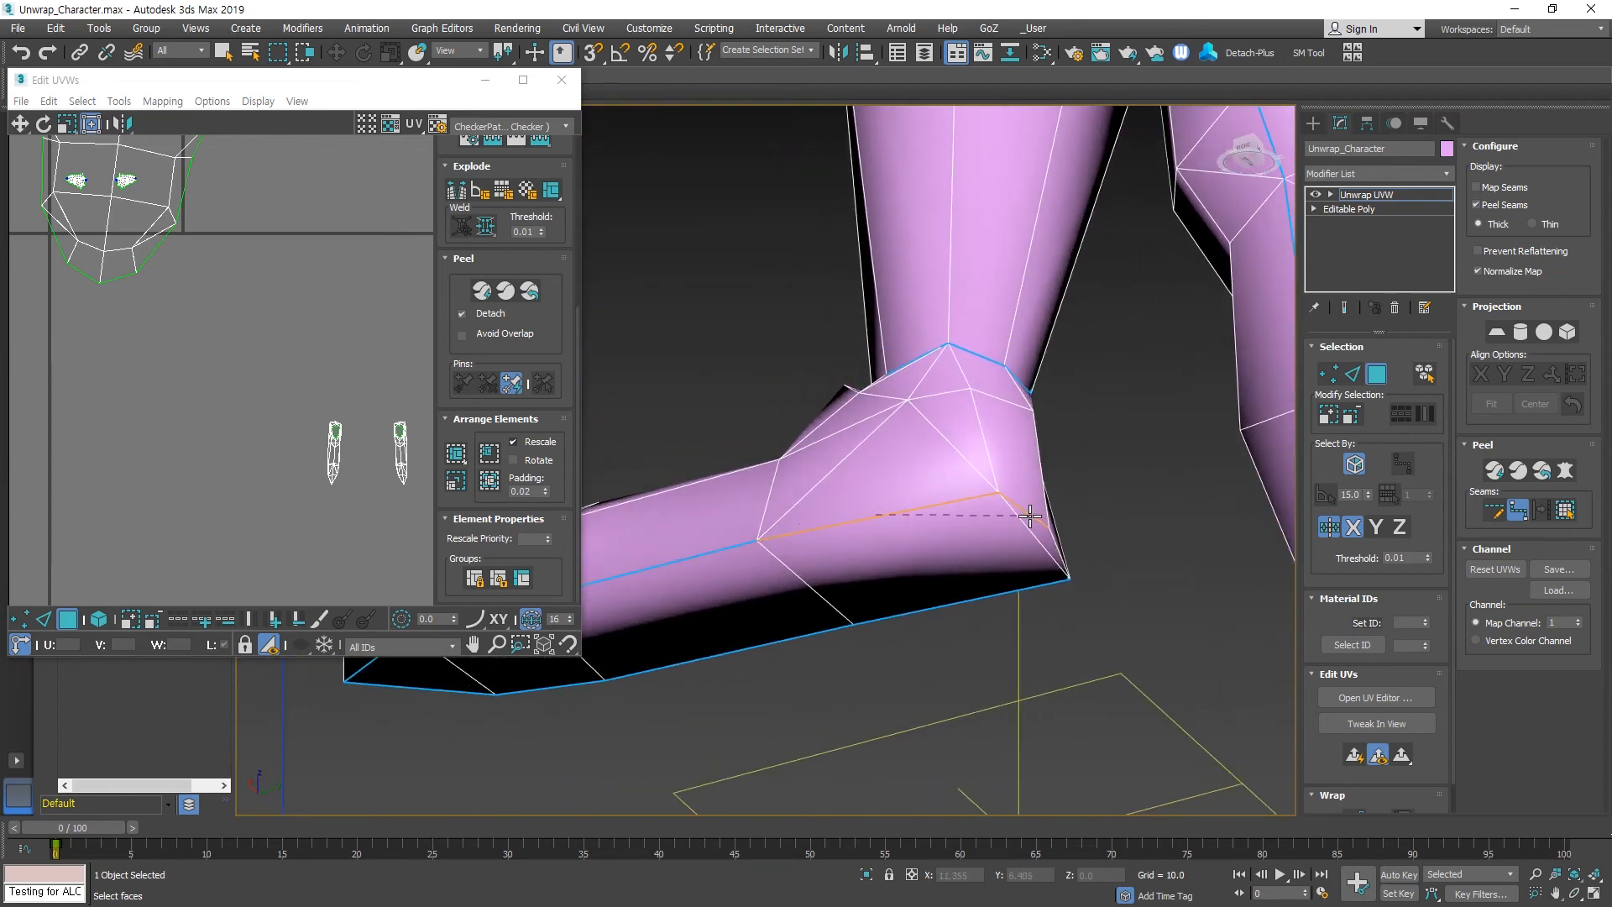
{"action": "left_click", "coordinate": [1026, 517]}
{"action": "middle_click_drag", "start_coordinate": [997, 537], "coordinate": [823, 553], "text": "alt"}
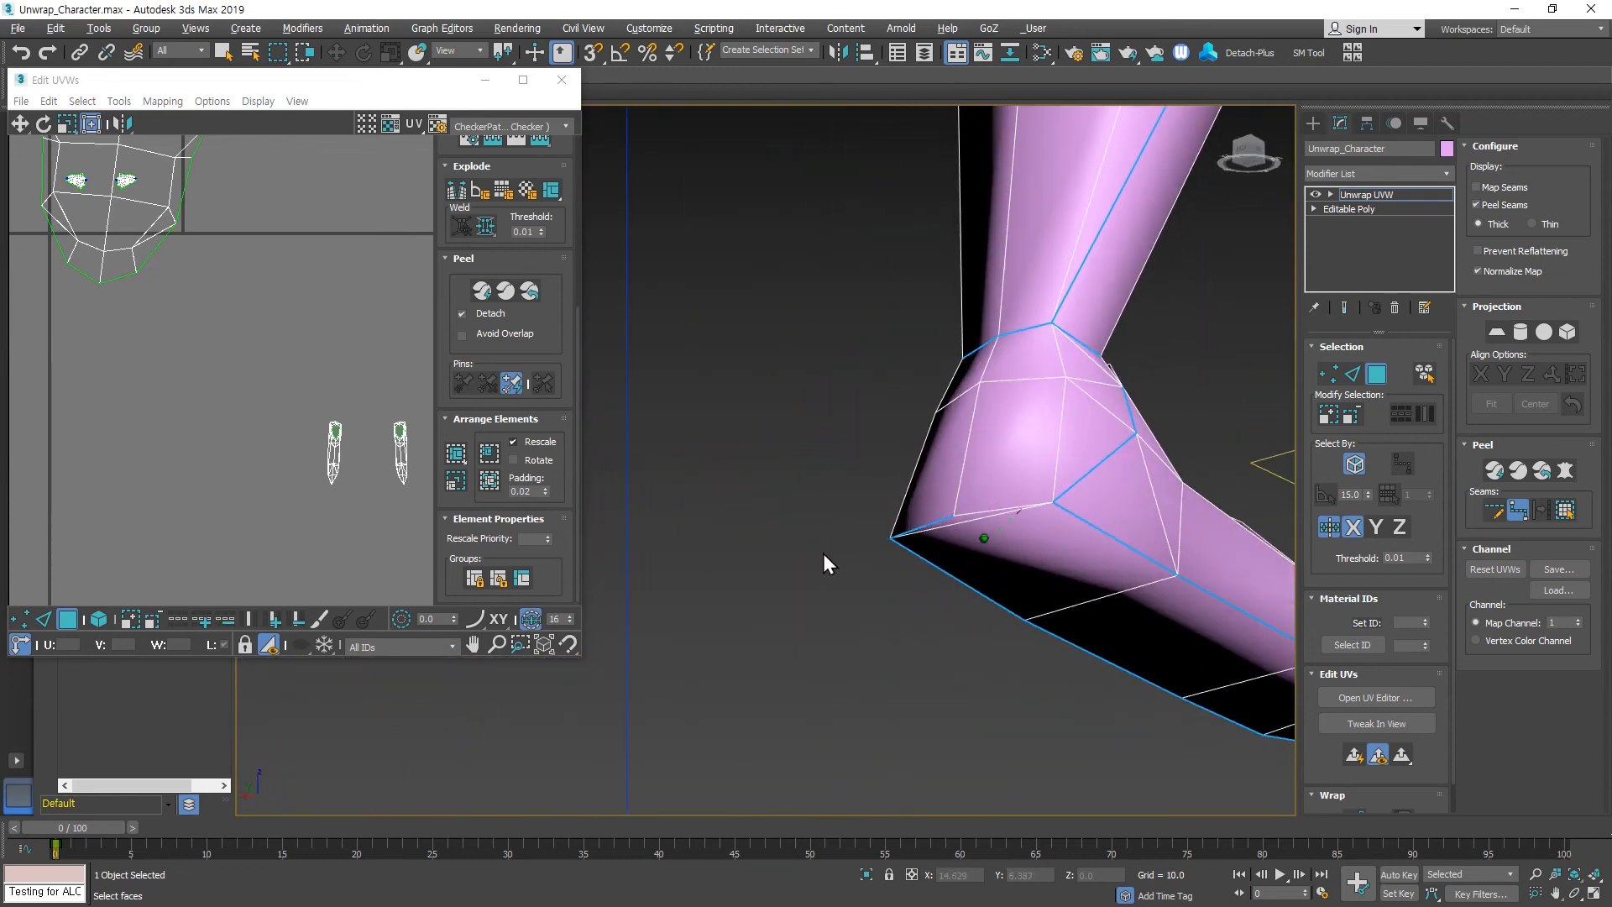
{"action": "left_click", "coordinate": [1003, 507]}
{"action": "scroll", "coordinate": [858, 506], "scroll_direction": "down", "scroll_amount": 10}
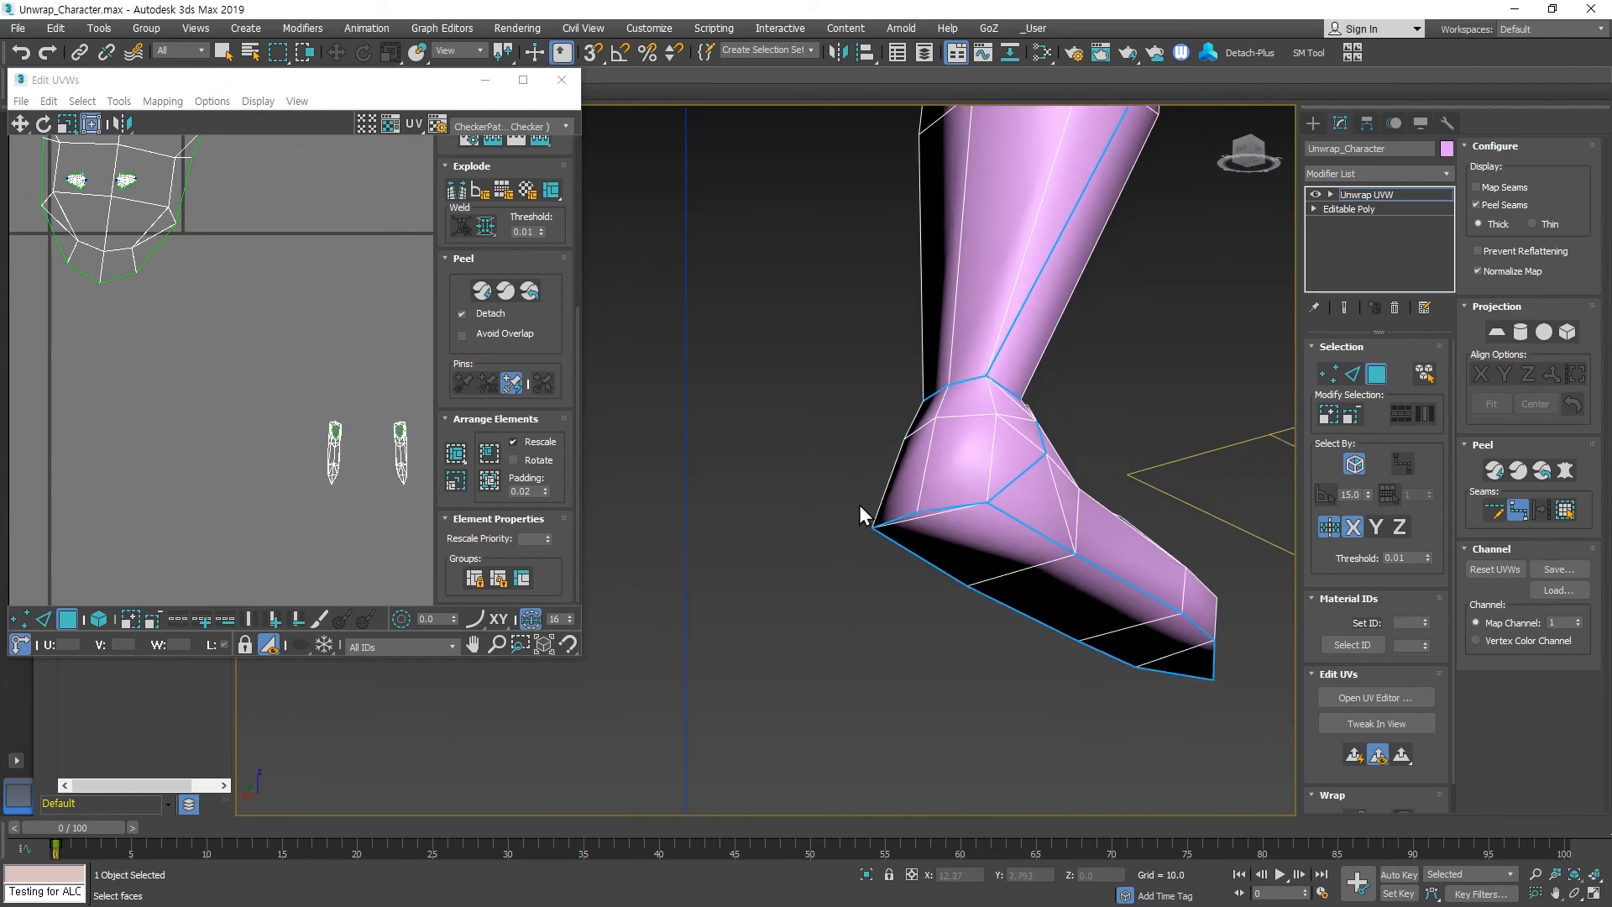
{"action": "middle_click_drag", "start_coordinate": [859, 505], "coordinate": [1050, 539], "text": "alt"}
{"action": "middle_click_drag", "start_coordinate": [783, 502], "coordinate": [992, 521]}
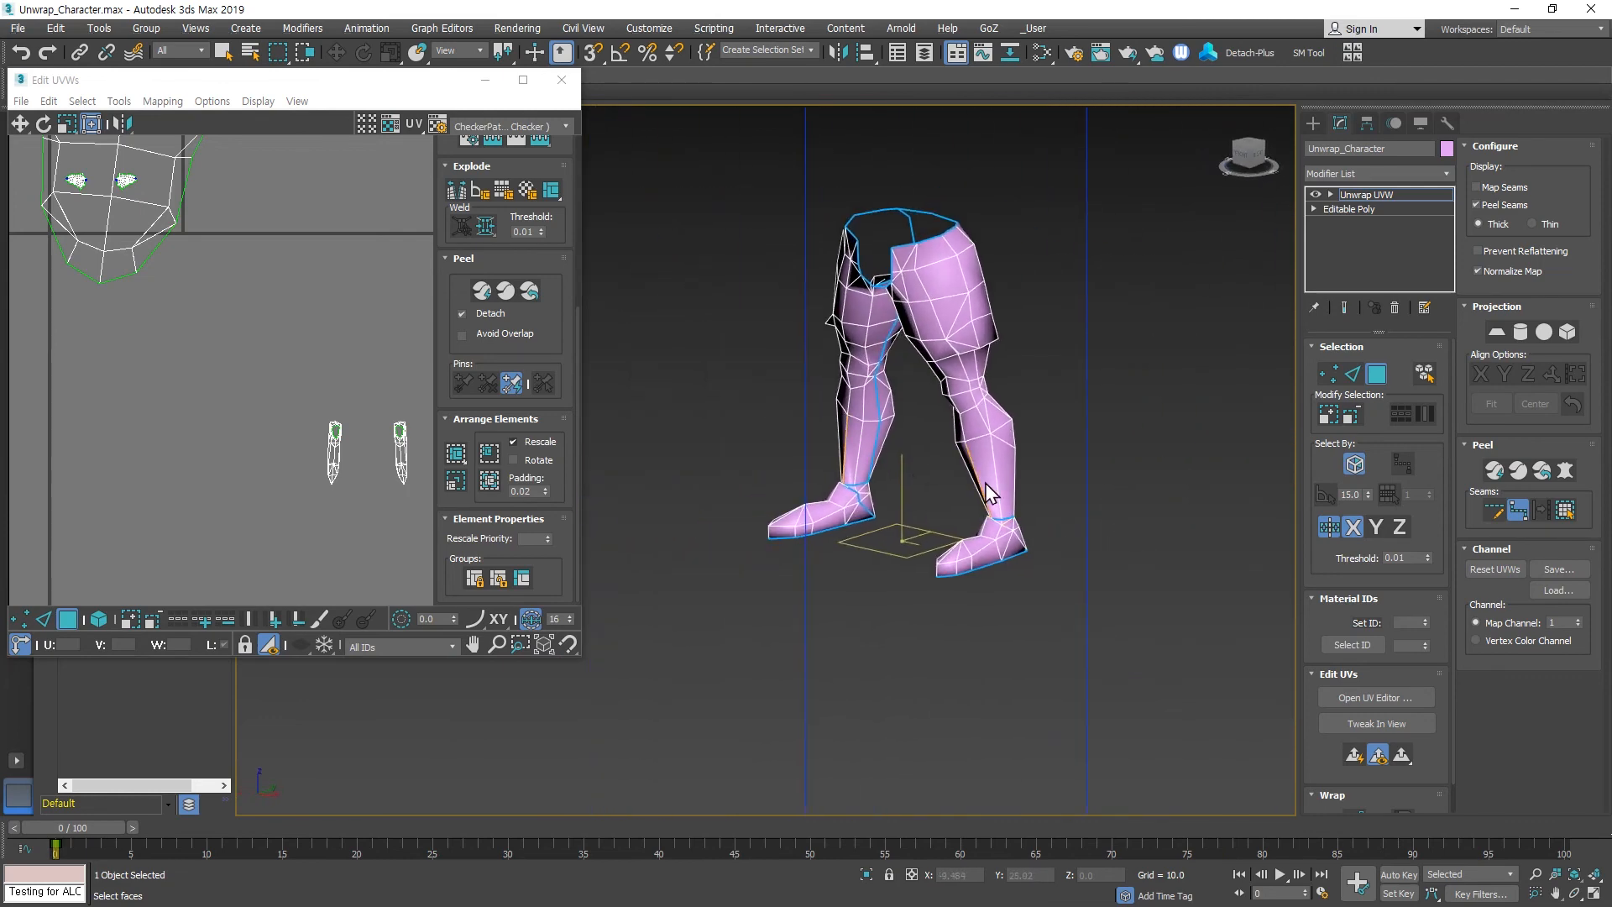
{"action": "right_click", "coordinate": [1061, 647]}
Select both feet in the UV editor, unfold them with Quick Peel, and clear the selection.
{"action": "middle_click_drag", "start_coordinate": [346, 421], "coordinate": [285, 422]}
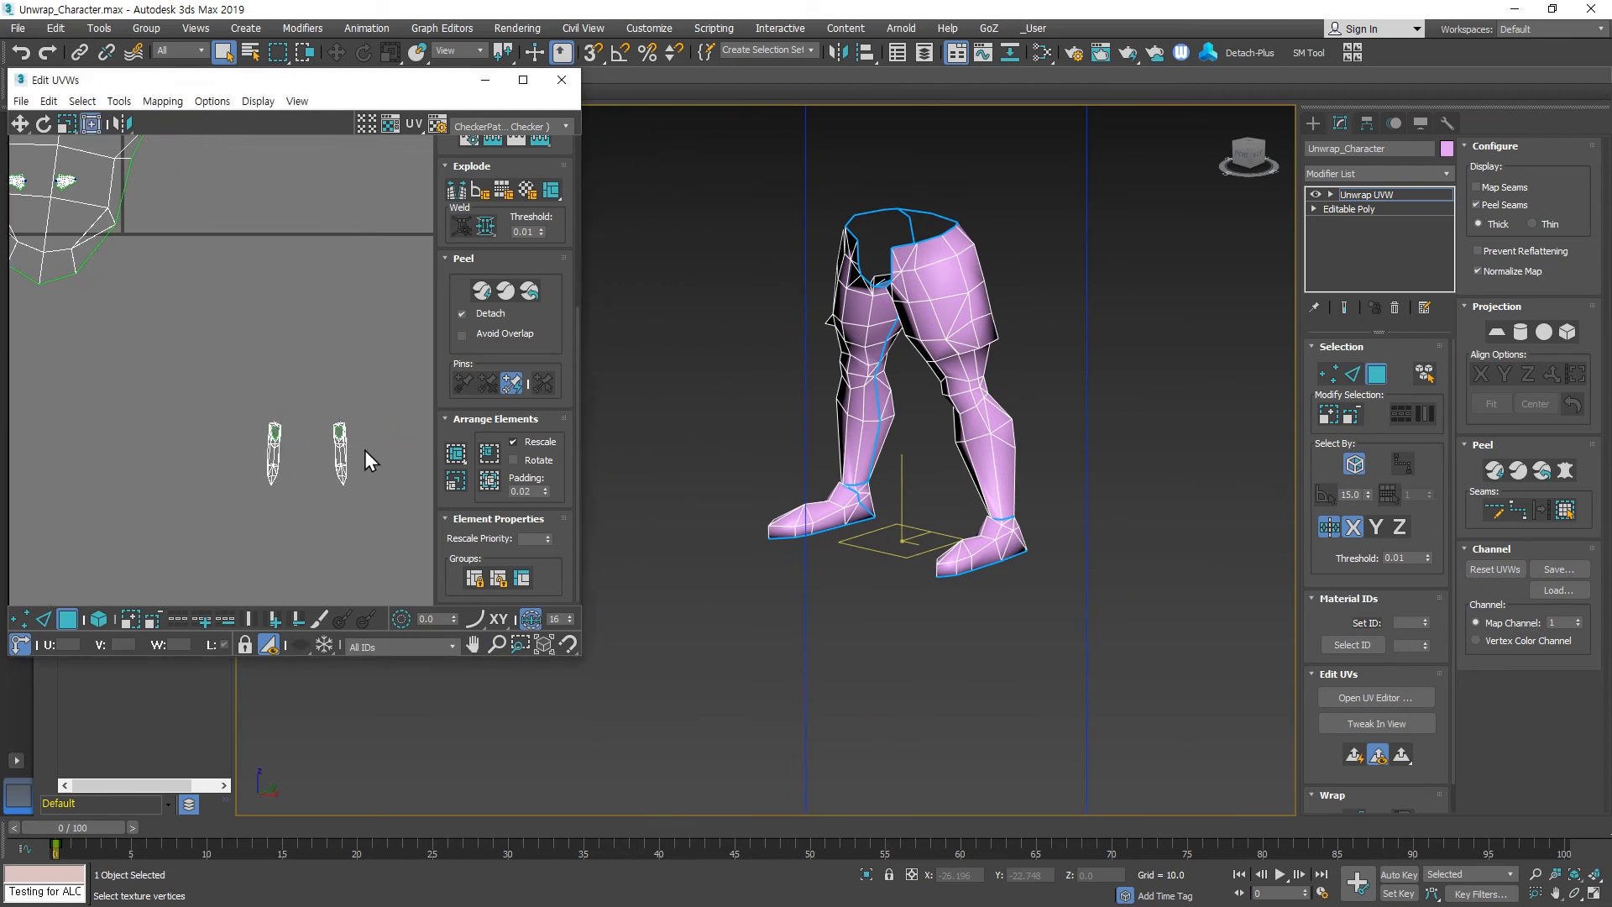
{"action": "left_click_drag", "start_coordinate": [359, 410], "coordinate": [137, 568]}
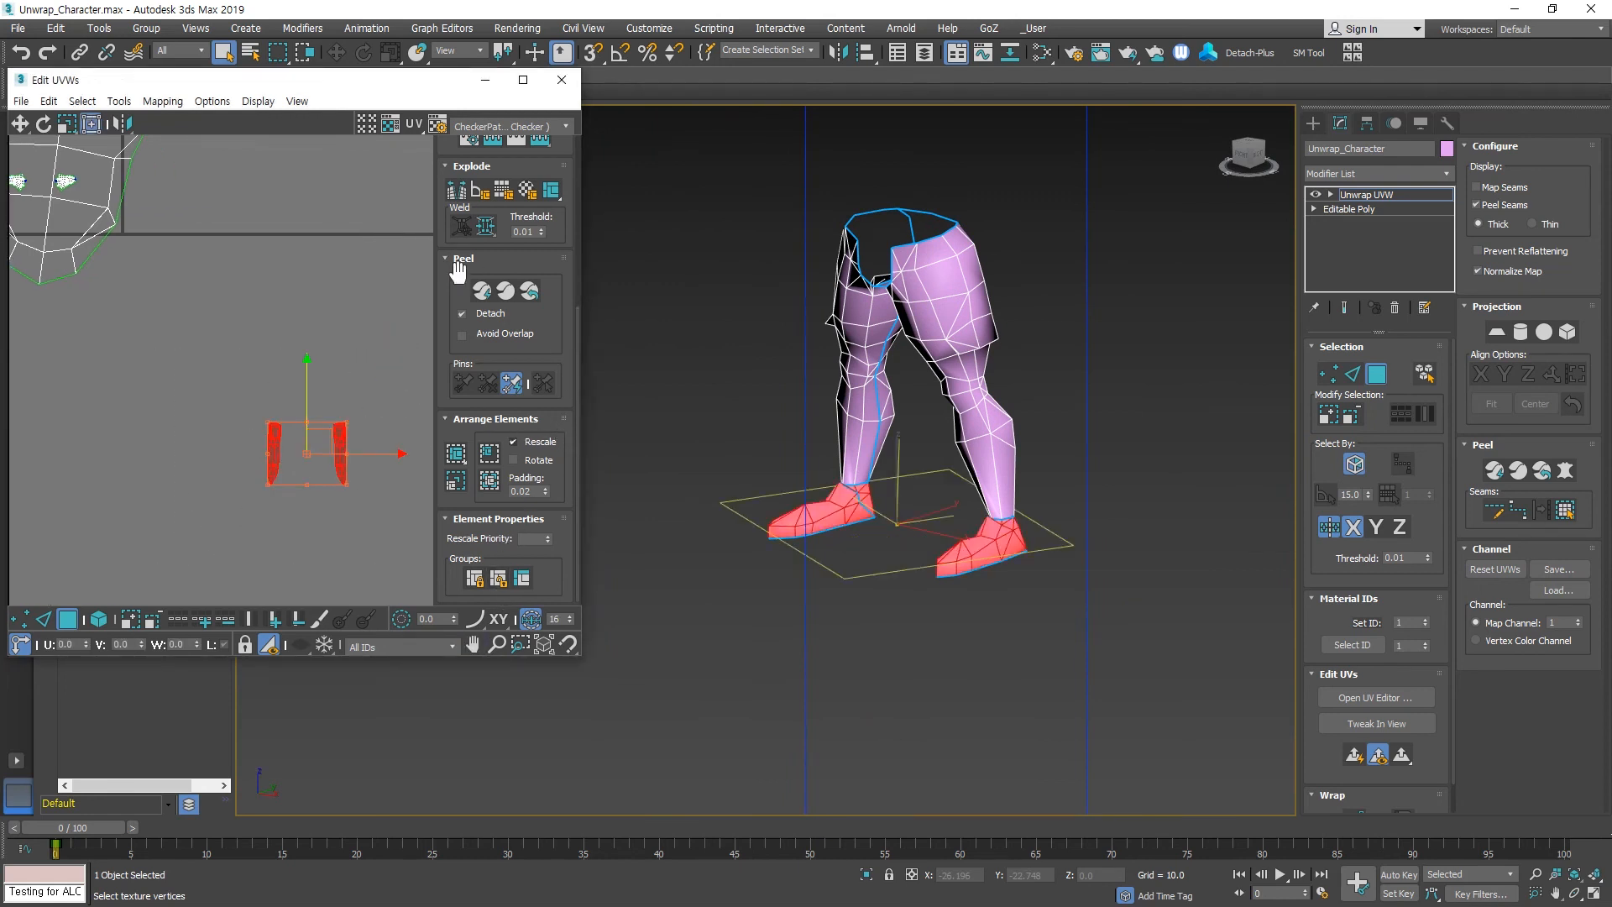
{"action": "left_click", "coordinate": [481, 291]}
{"action": "scroll", "coordinate": [319, 389], "scroll_direction": "up", "scroll_amount": 2}
{"action": "left_click", "coordinate": [345, 351]}
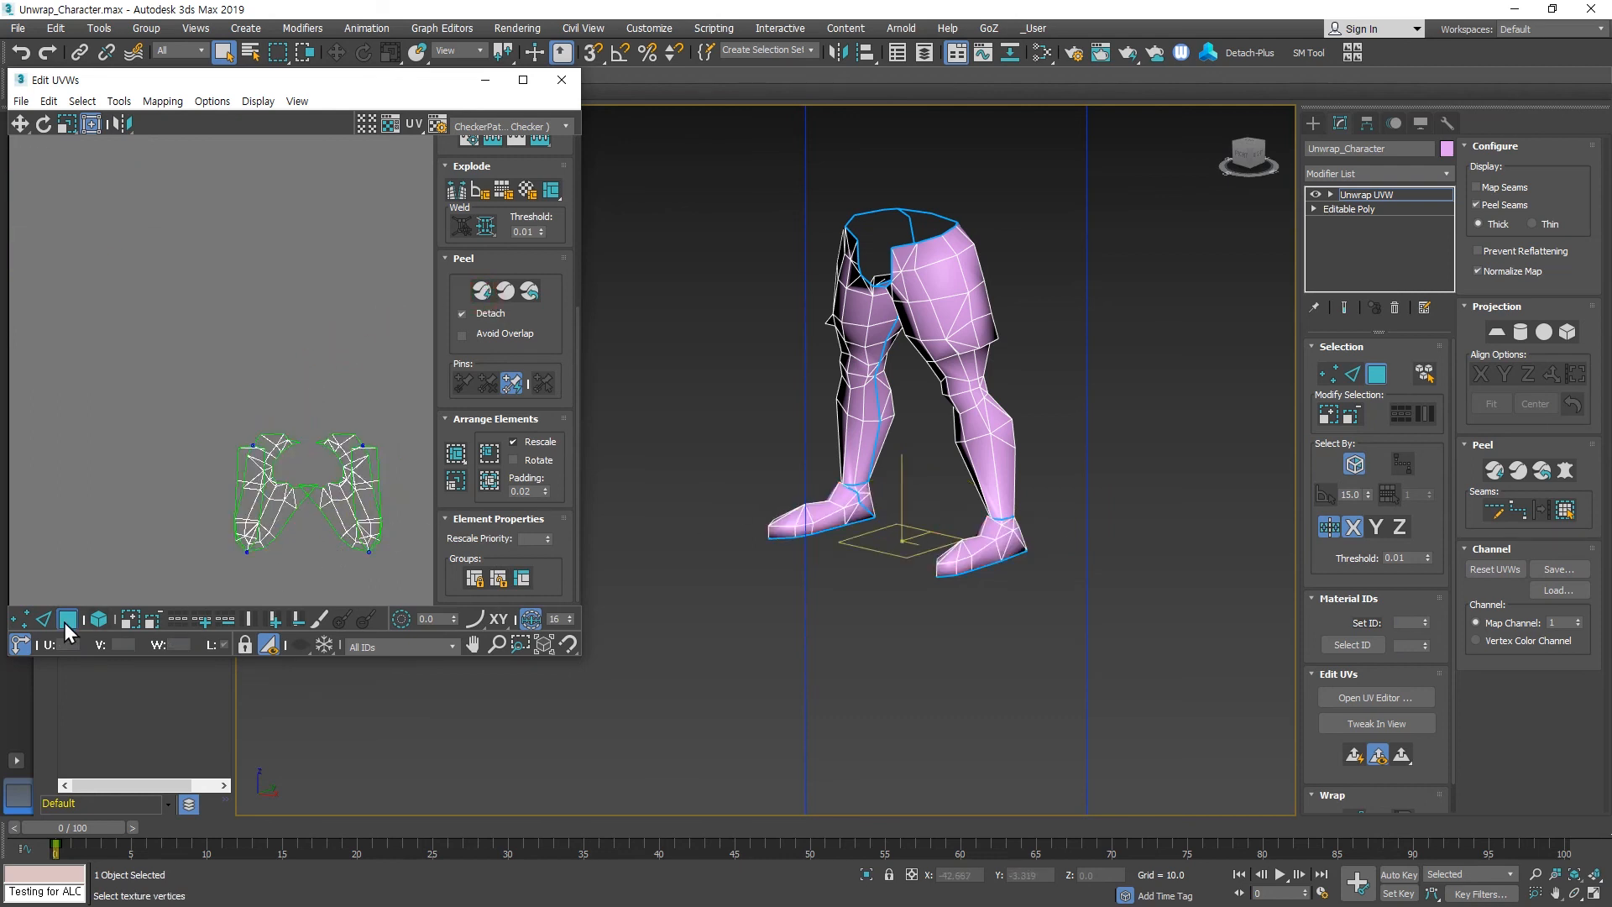
Turn on element selection for UVs and move the two upper-foot shells off the sole shells.
{"action": "left_click", "coordinate": [338, 485]}
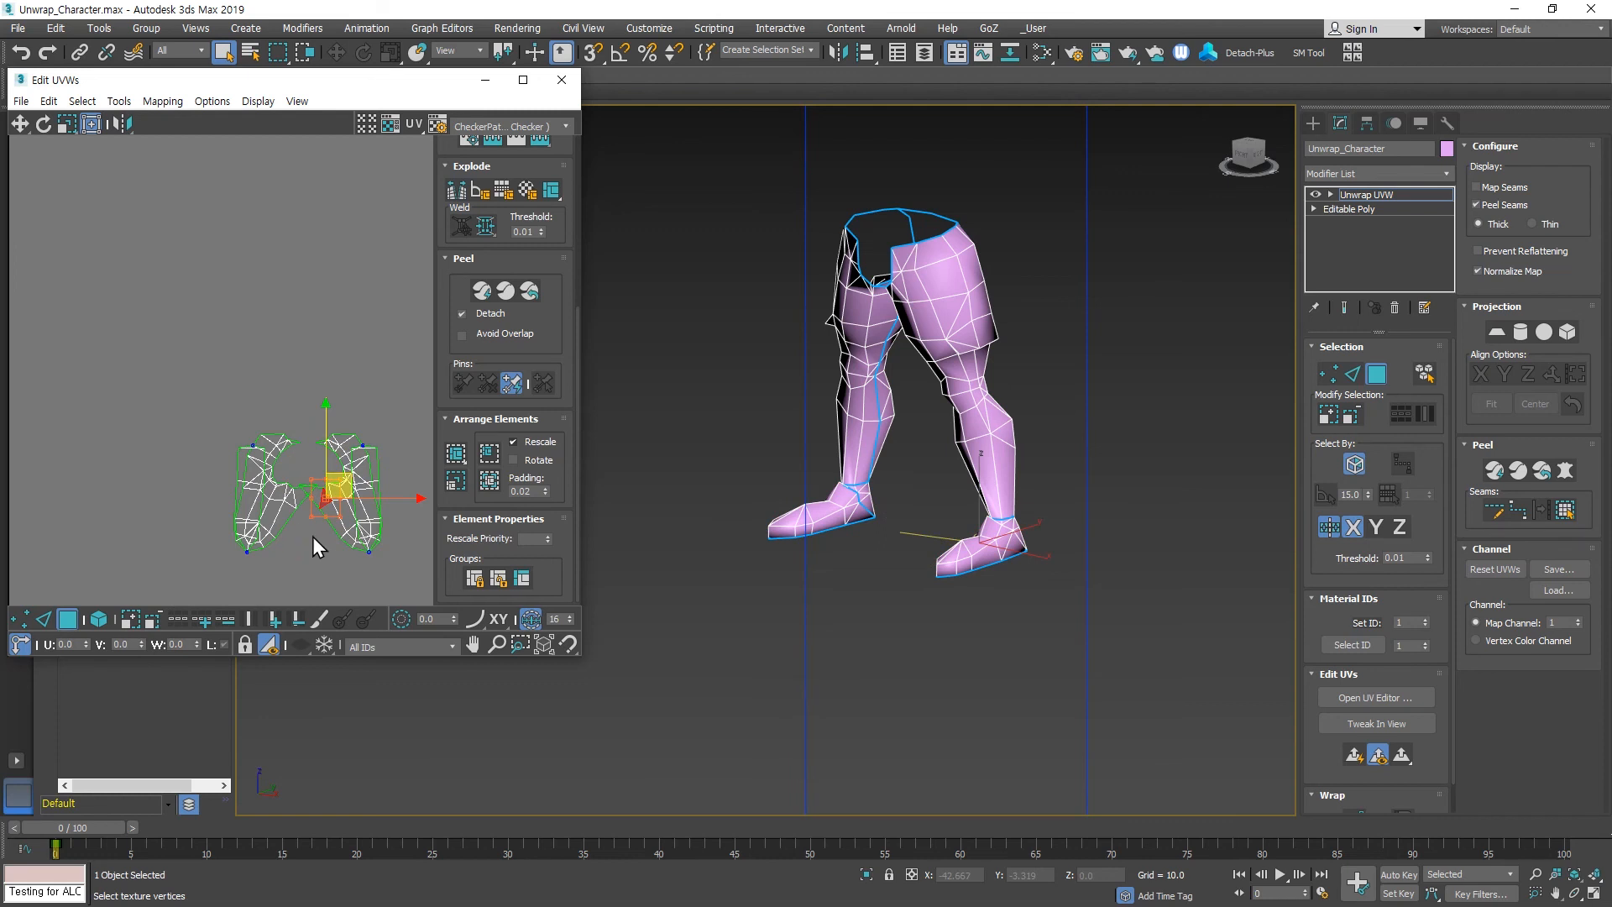
{"action": "left_click", "coordinate": [316, 537]}
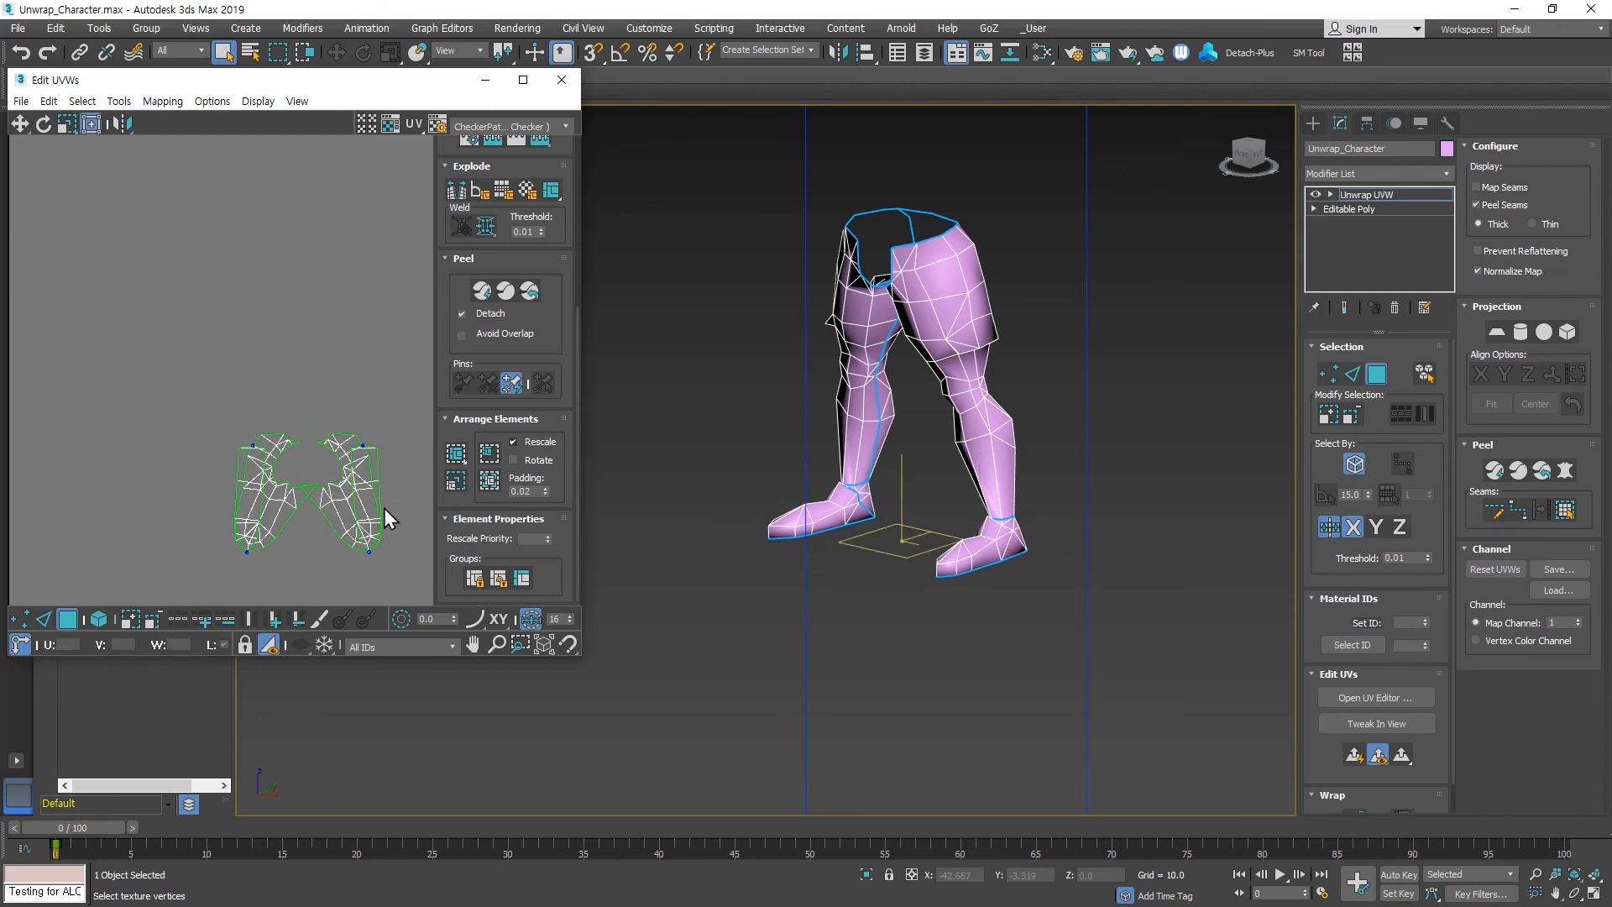
{"action": "left_click", "coordinate": [97, 619]}
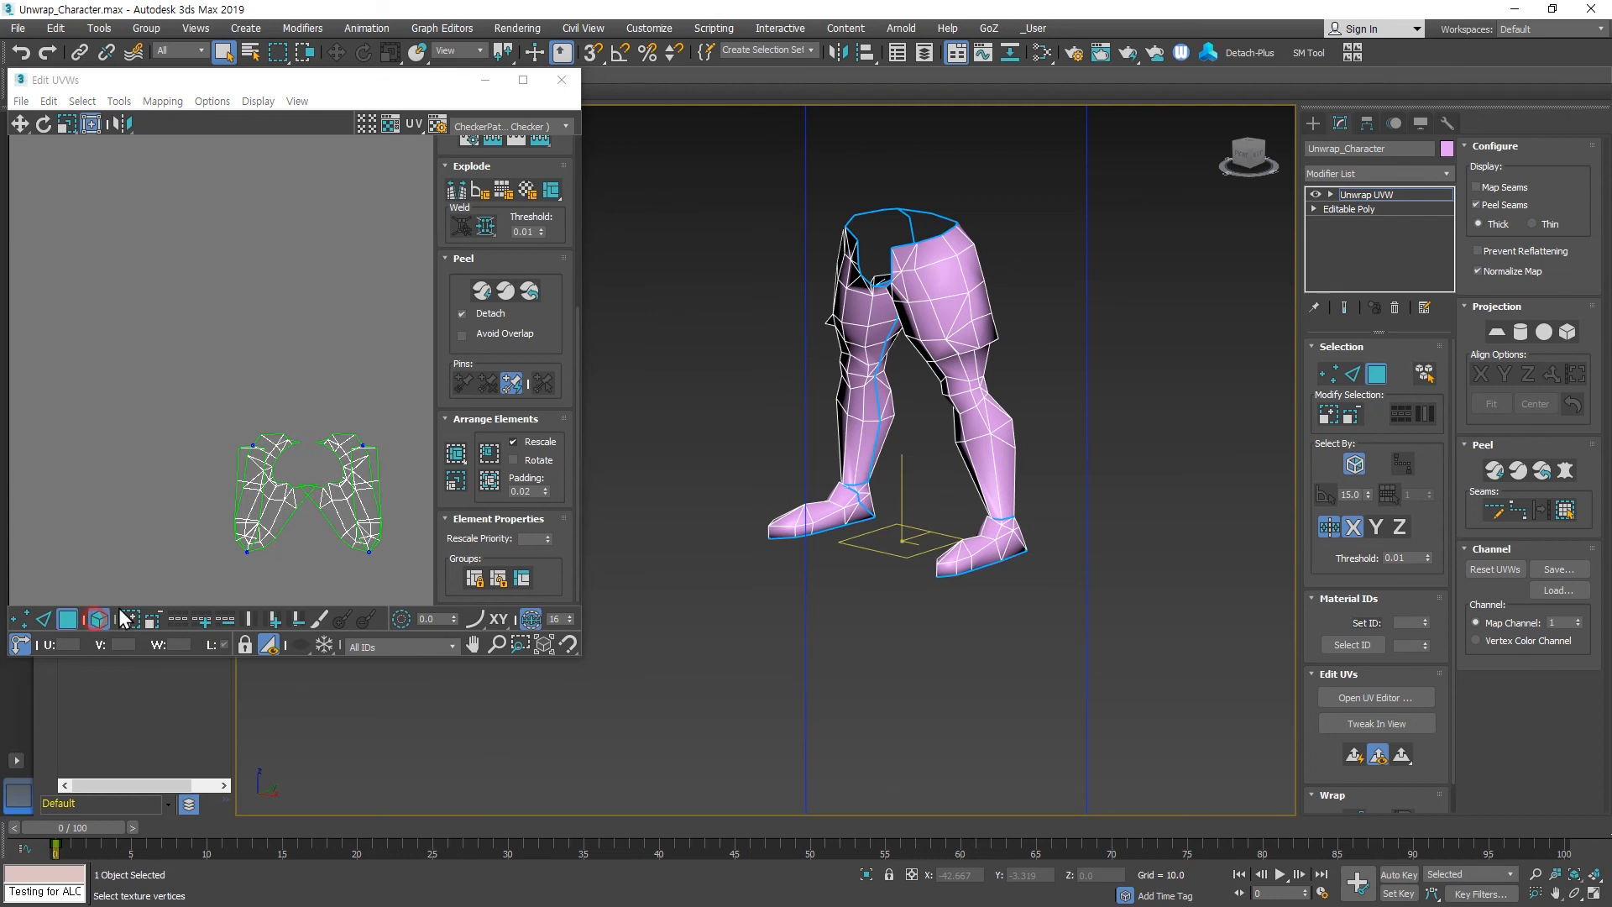
{"action": "left_click", "coordinate": [331, 510]}
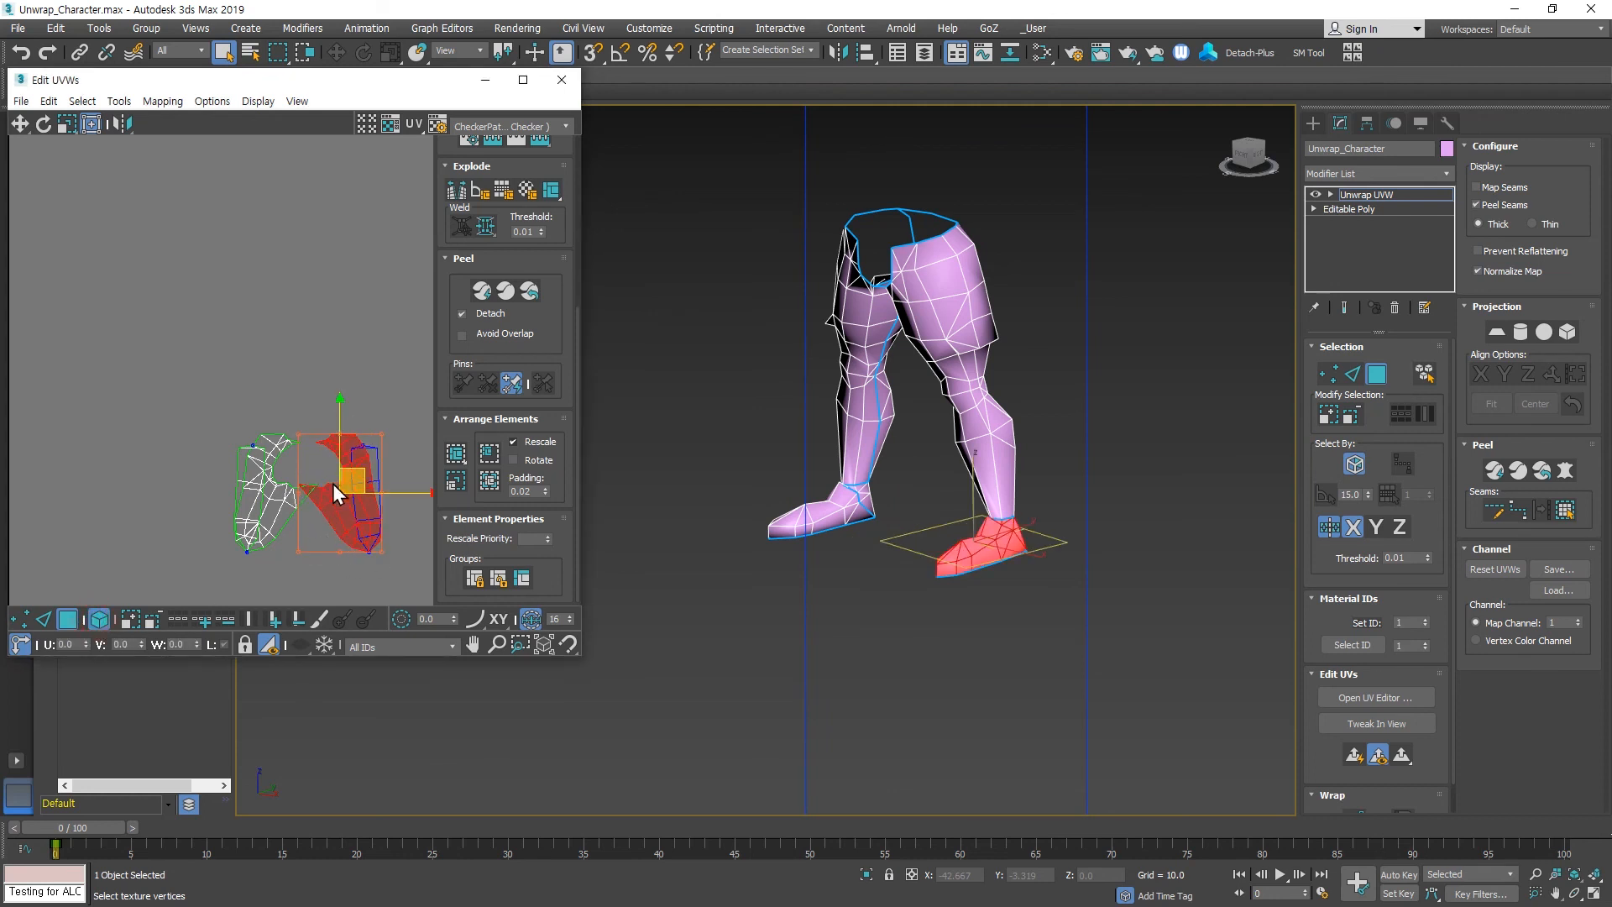
{"action": "left_click_drag", "start_coordinate": [332, 492], "coordinate": [298, 273]}
{"action": "left_click", "coordinate": [289, 496]}
{"action": "left_click_drag", "start_coordinate": [289, 495], "coordinate": [204, 282]}
Select all the foot and sole shells, move them onto the UV tile with the other shells, and deselect them.
{"action": "left_click_drag", "start_coordinate": [407, 199], "coordinate": [185, 487]}
{"action": "scroll", "coordinate": [116, 386], "scroll_direction": "down", "scroll_amount": 4}
{"action": "middle_click_drag", "start_coordinate": [135, 367], "coordinate": [350, 454]}
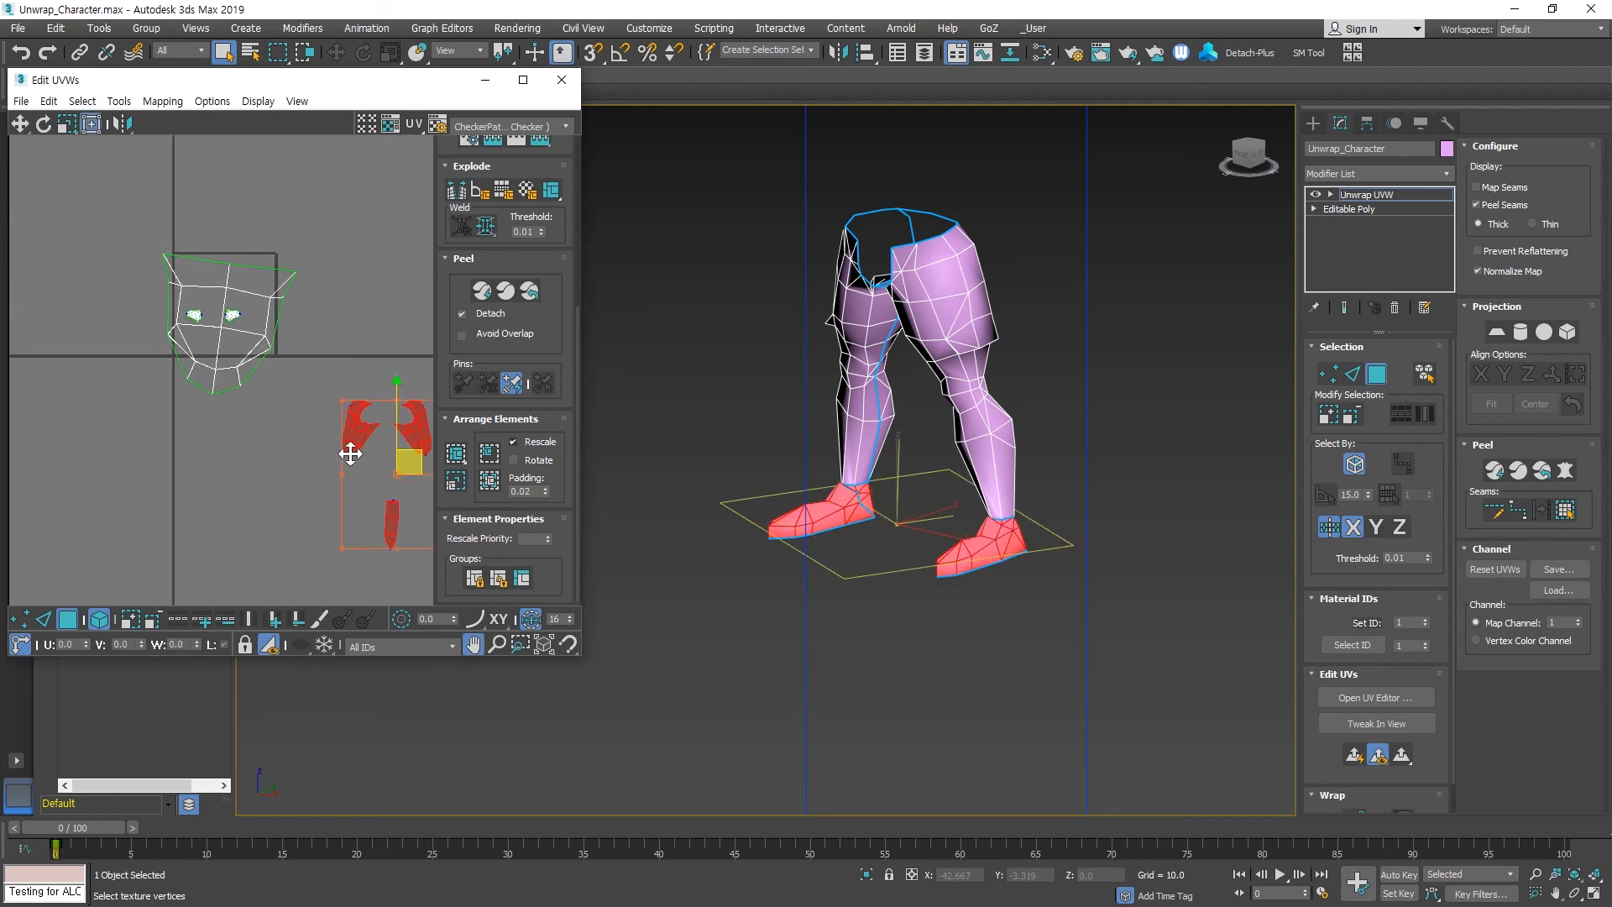
{"action": "left_click_drag", "start_coordinate": [357, 435], "coordinate": [193, 302]}
{"action": "left_click", "coordinate": [305, 285]}
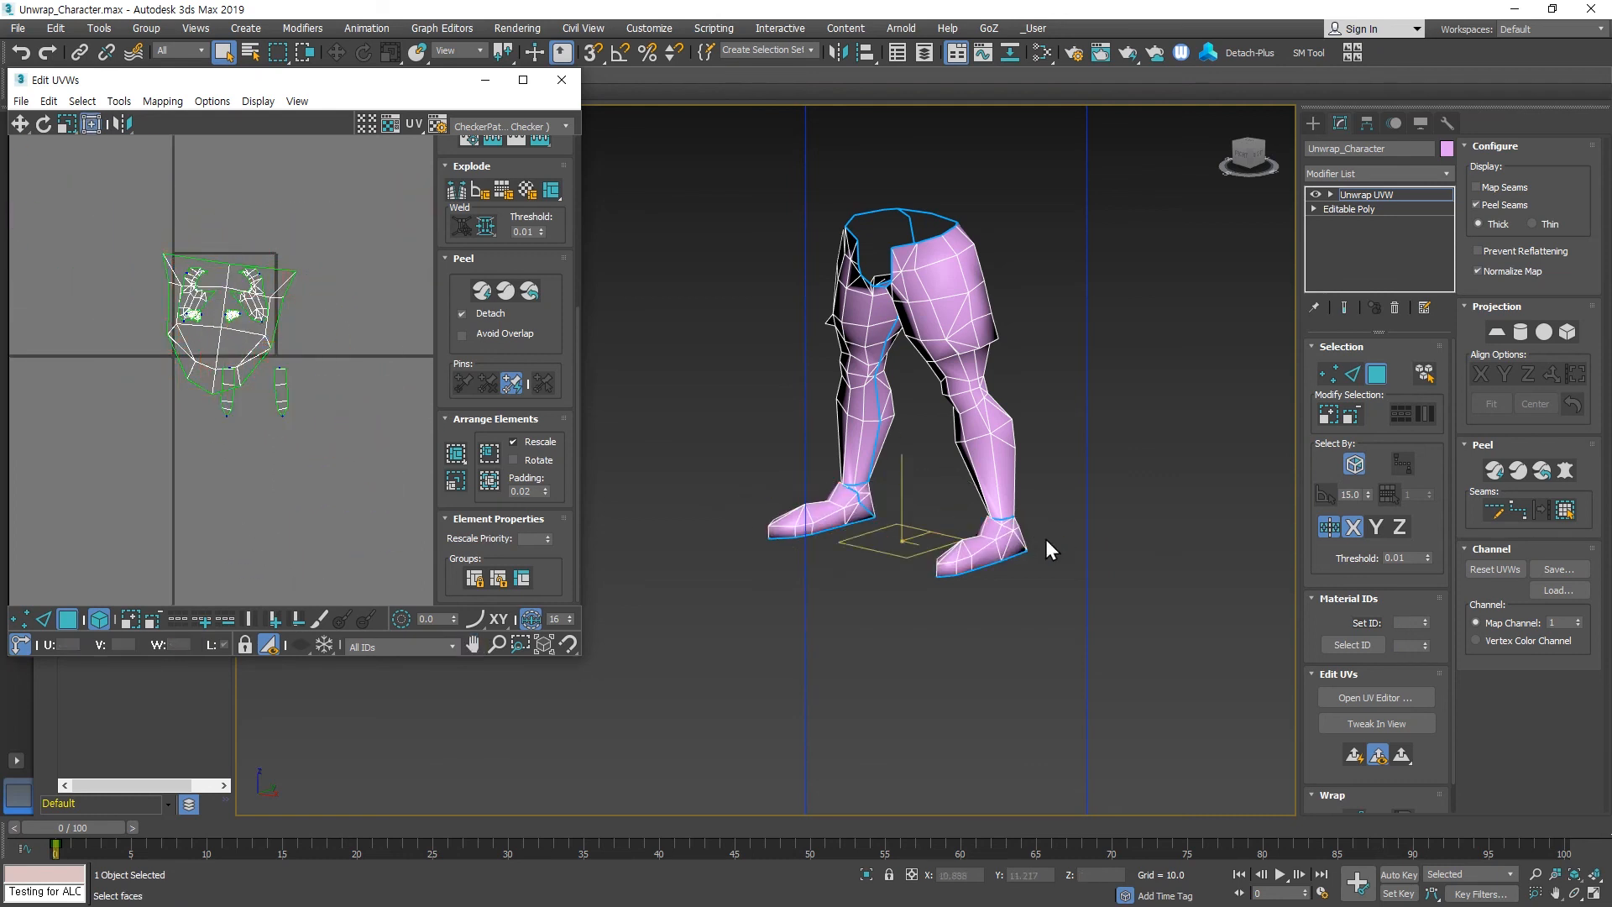
Turn off the selected-faces filter and bring the whole character, sword and shield into view.
{"action": "left_click", "coordinate": [1132, 411]}
{"action": "key", "text": "alt+f"}
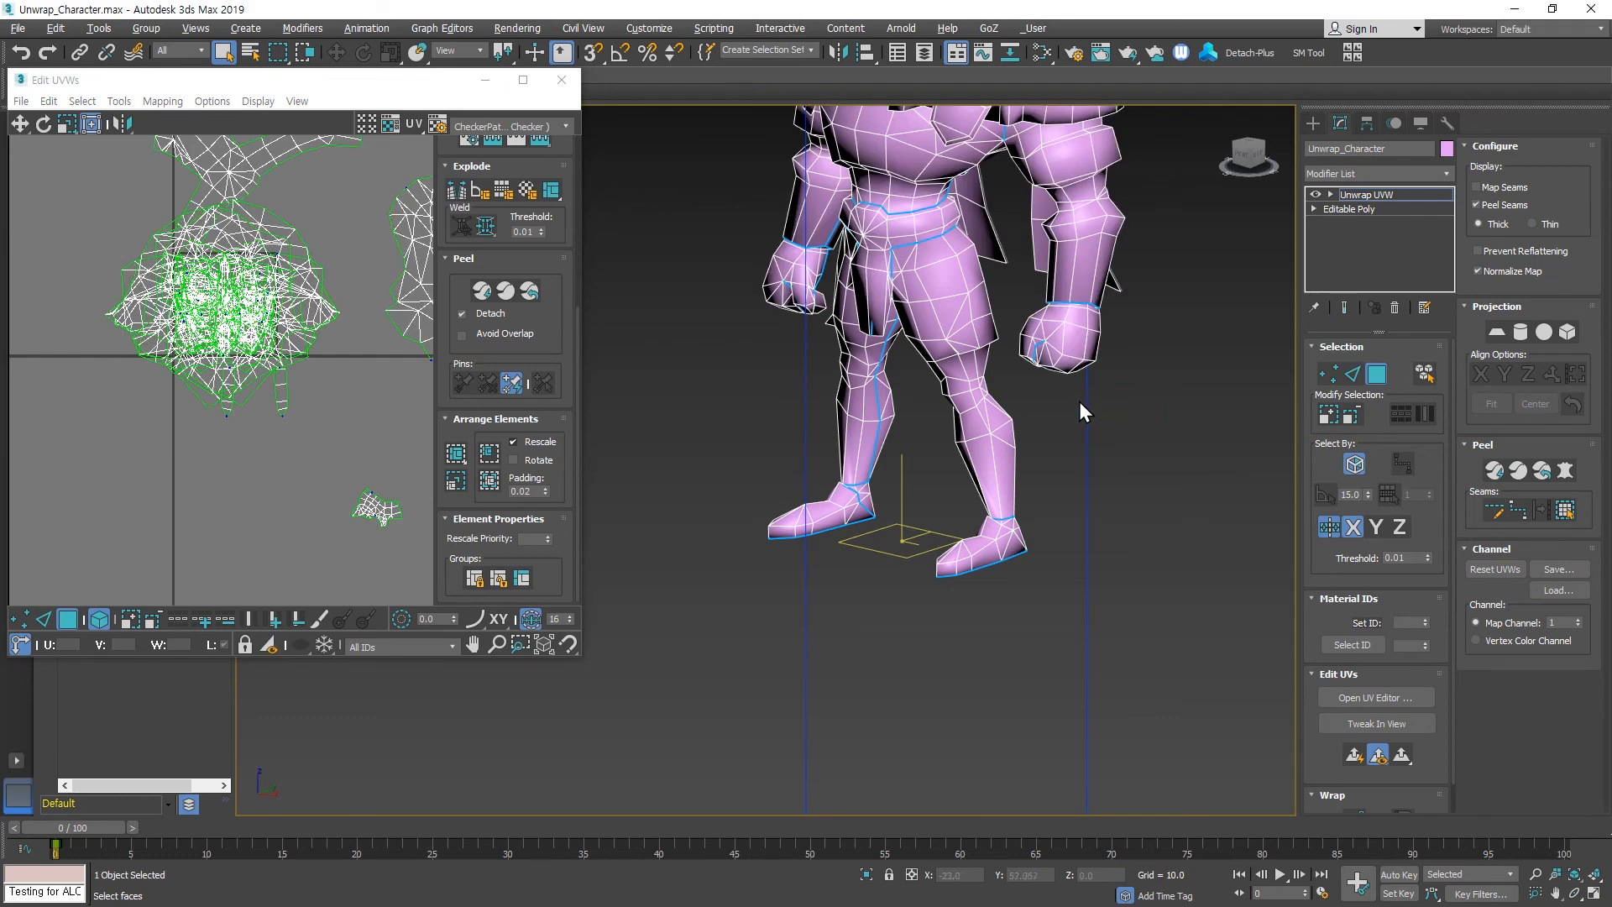
{"action": "middle_click_drag", "start_coordinate": [1095, 395], "coordinate": [1066, 472]}
{"action": "scroll", "coordinate": [282, 440], "scroll_direction": "down", "scroll_amount": 2}
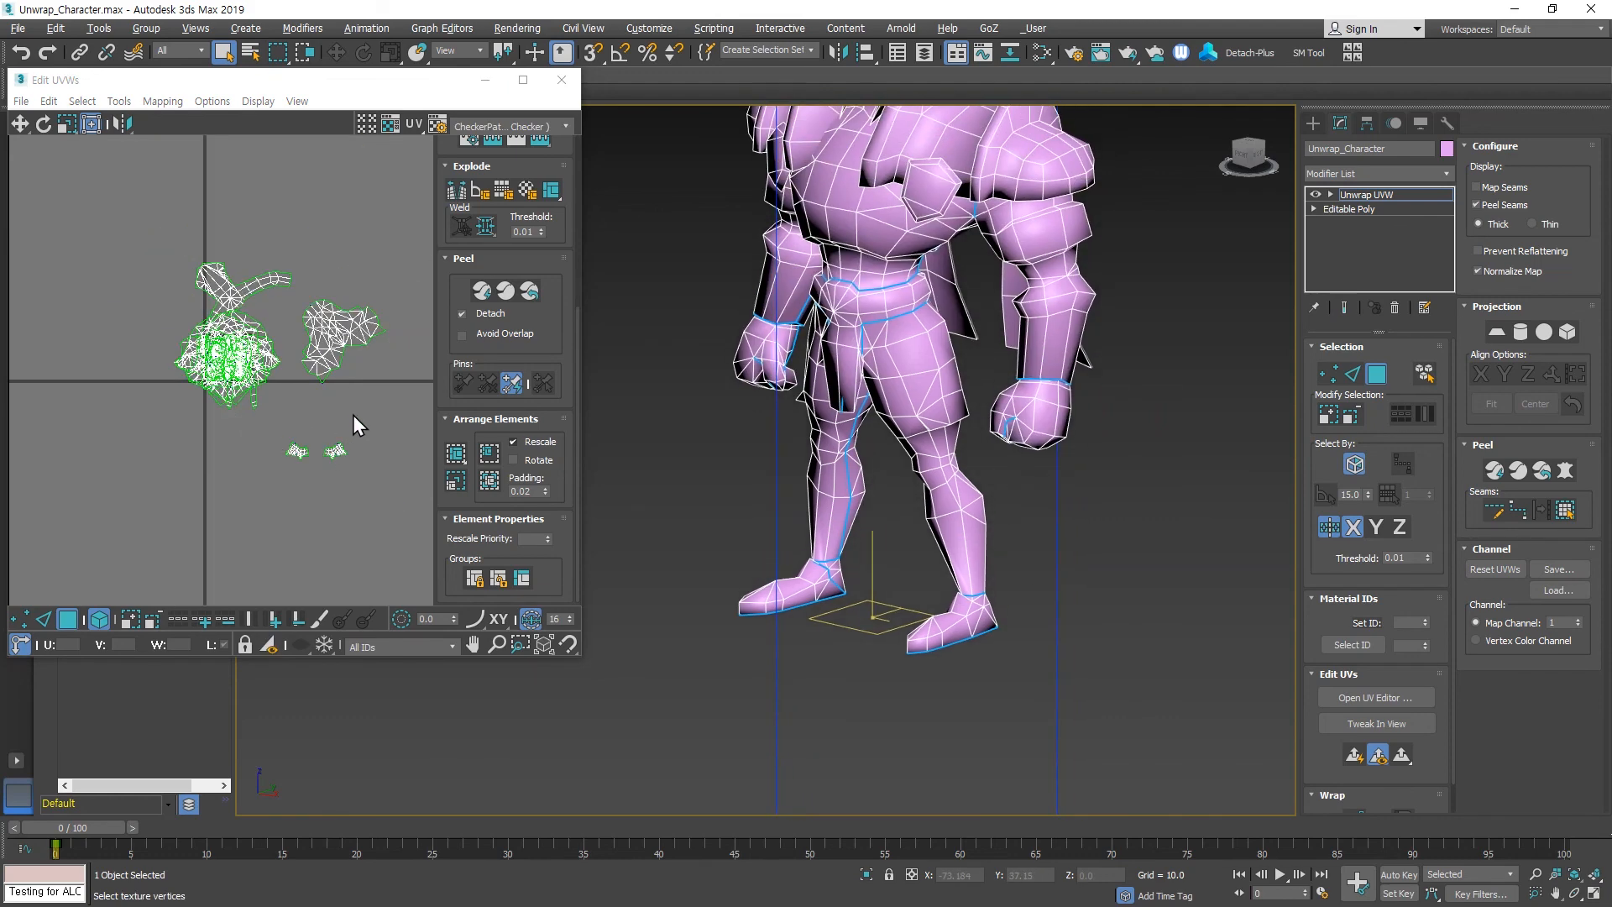
{"action": "middle_click_drag", "start_coordinate": [1015, 366], "coordinate": [1015, 491]}
{"action": "middle_click_drag", "start_coordinate": [889, 393], "coordinate": [863, 458]}
{"action": "key", "text": "f"}
{"action": "scroll", "coordinate": [981, 342], "scroll_direction": "down", "scroll_amount": 6}
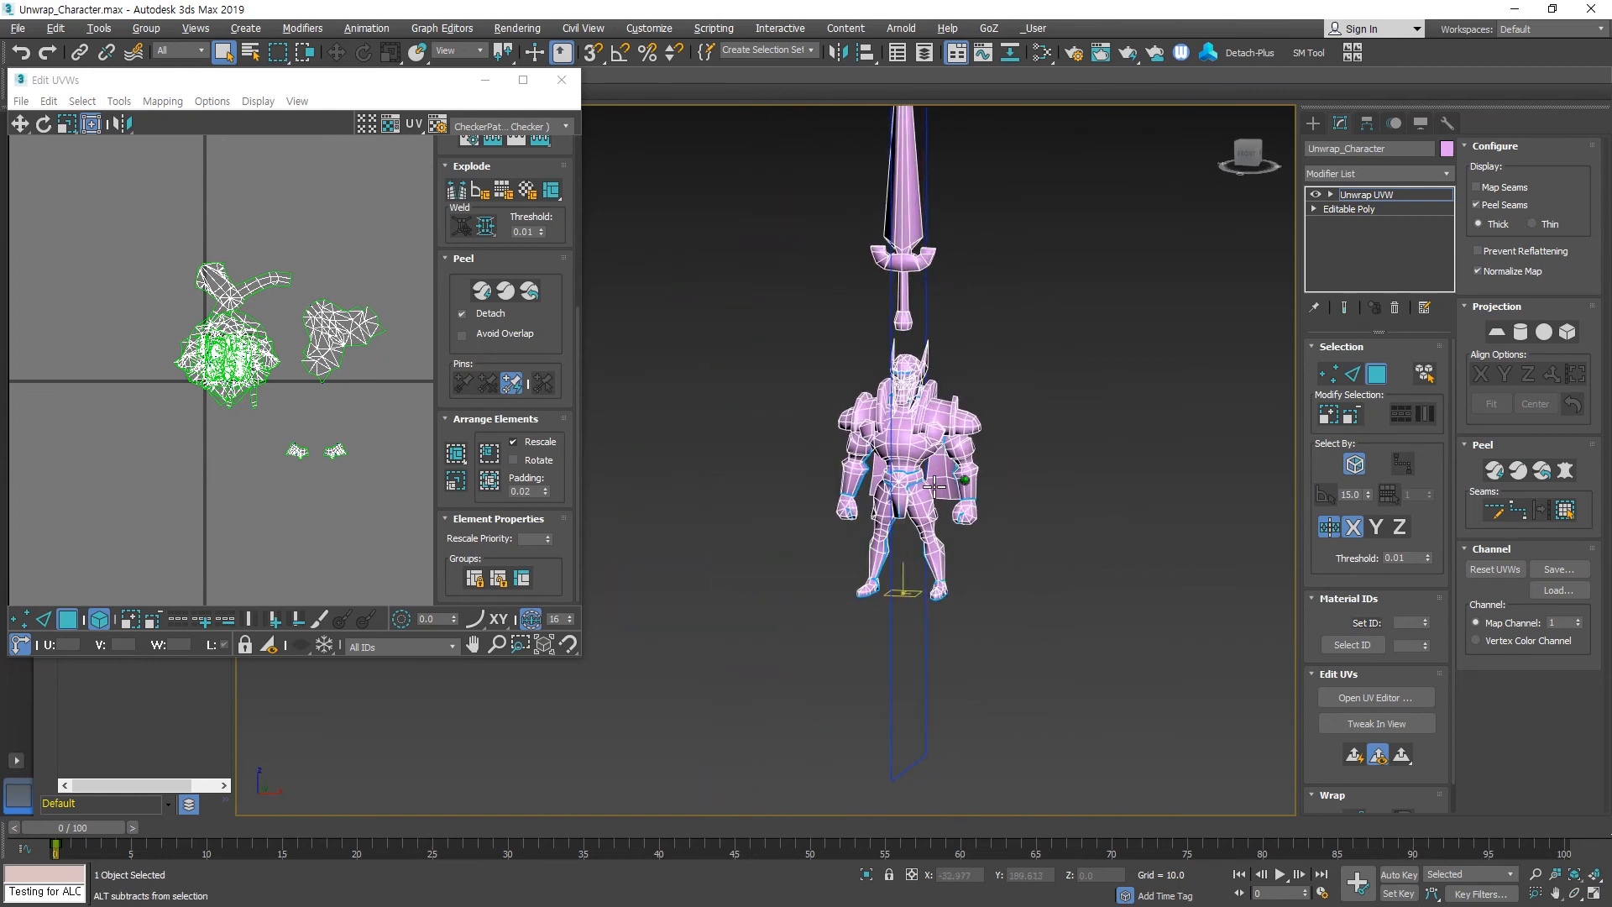
{"action": "scroll", "coordinate": [904, 441], "scroll_direction": "up", "scroll_amount": 5}
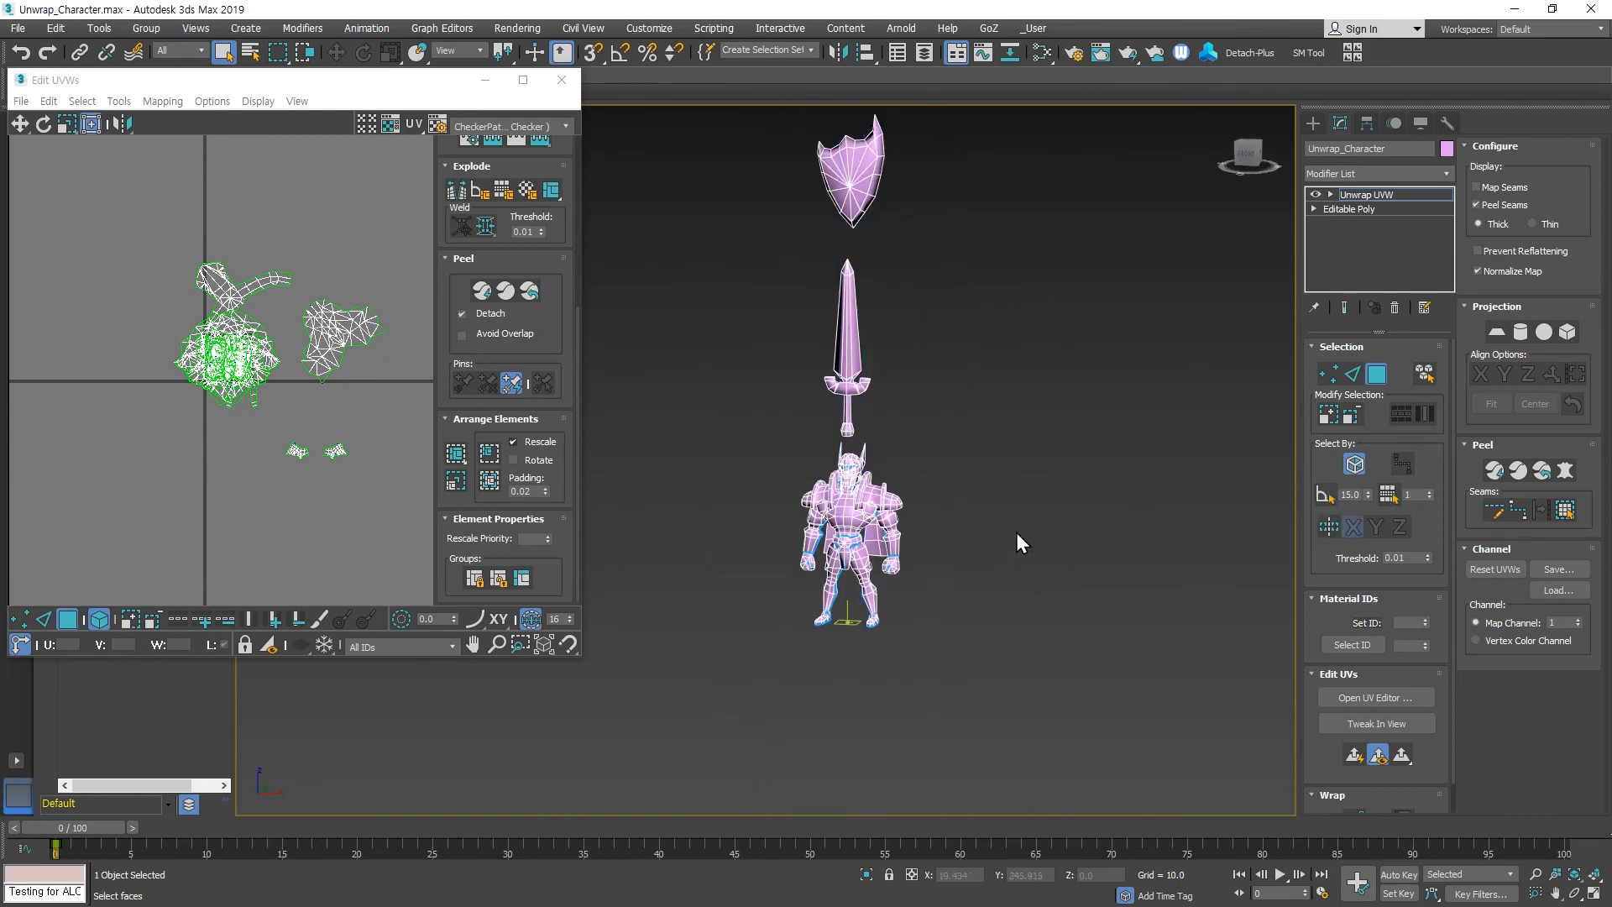
Pack all the UV shells of the character, sword and shield into the UV tile.
{"action": "left_click", "coordinate": [386, 479]}
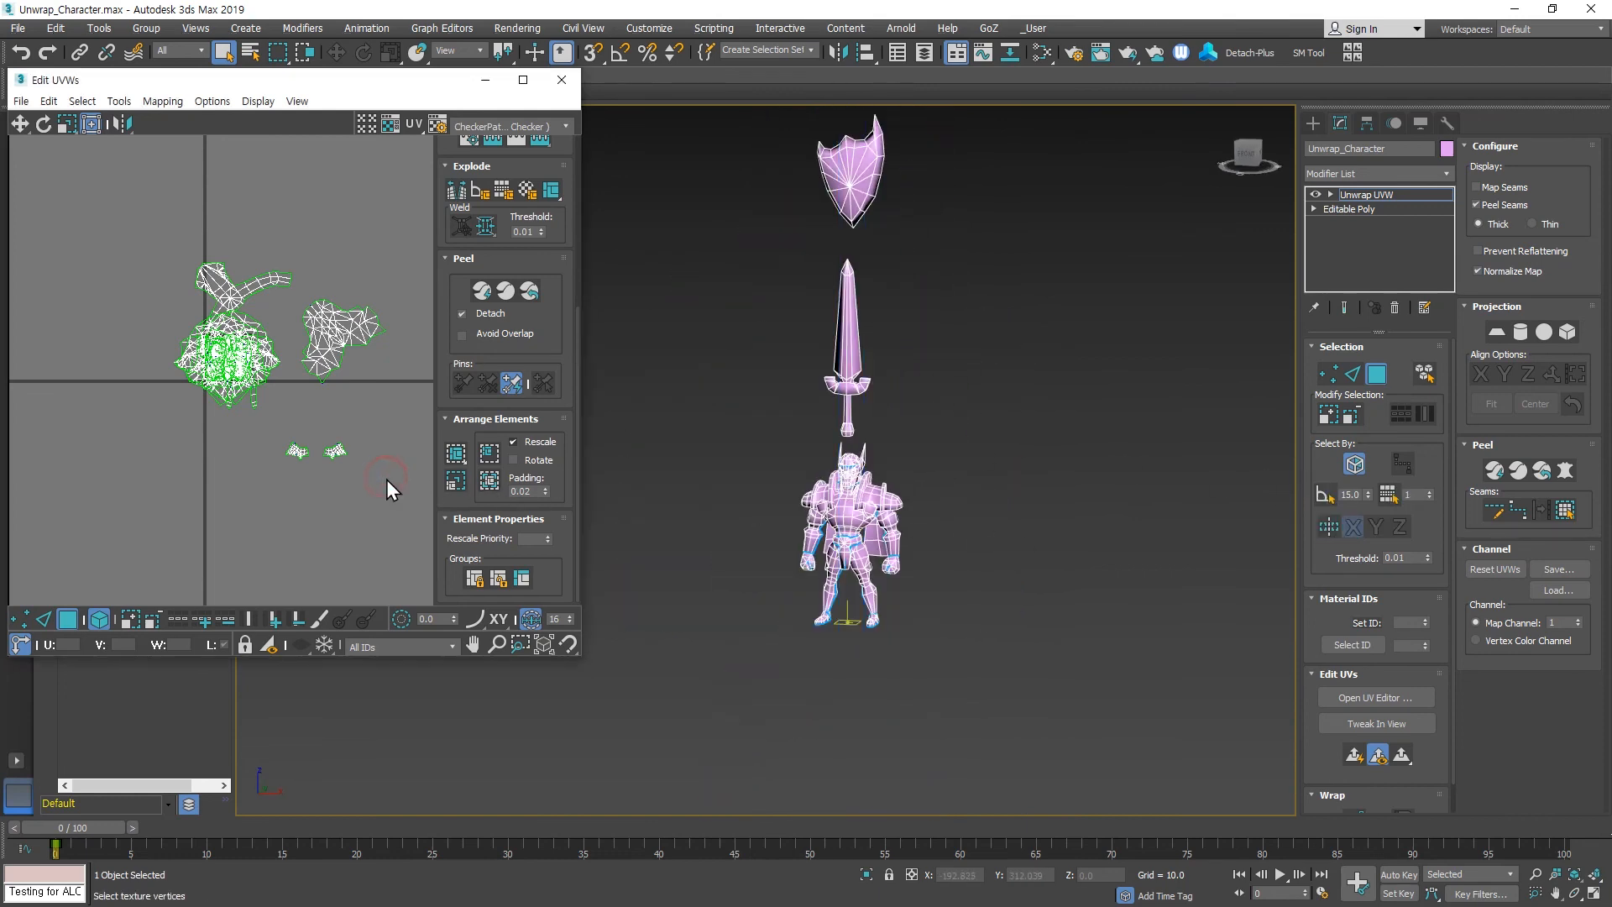
{"action": "left_click", "coordinate": [458, 455]}
{"action": "scroll", "coordinate": [220, 366], "scroll_direction": "up", "scroll_amount": 5}
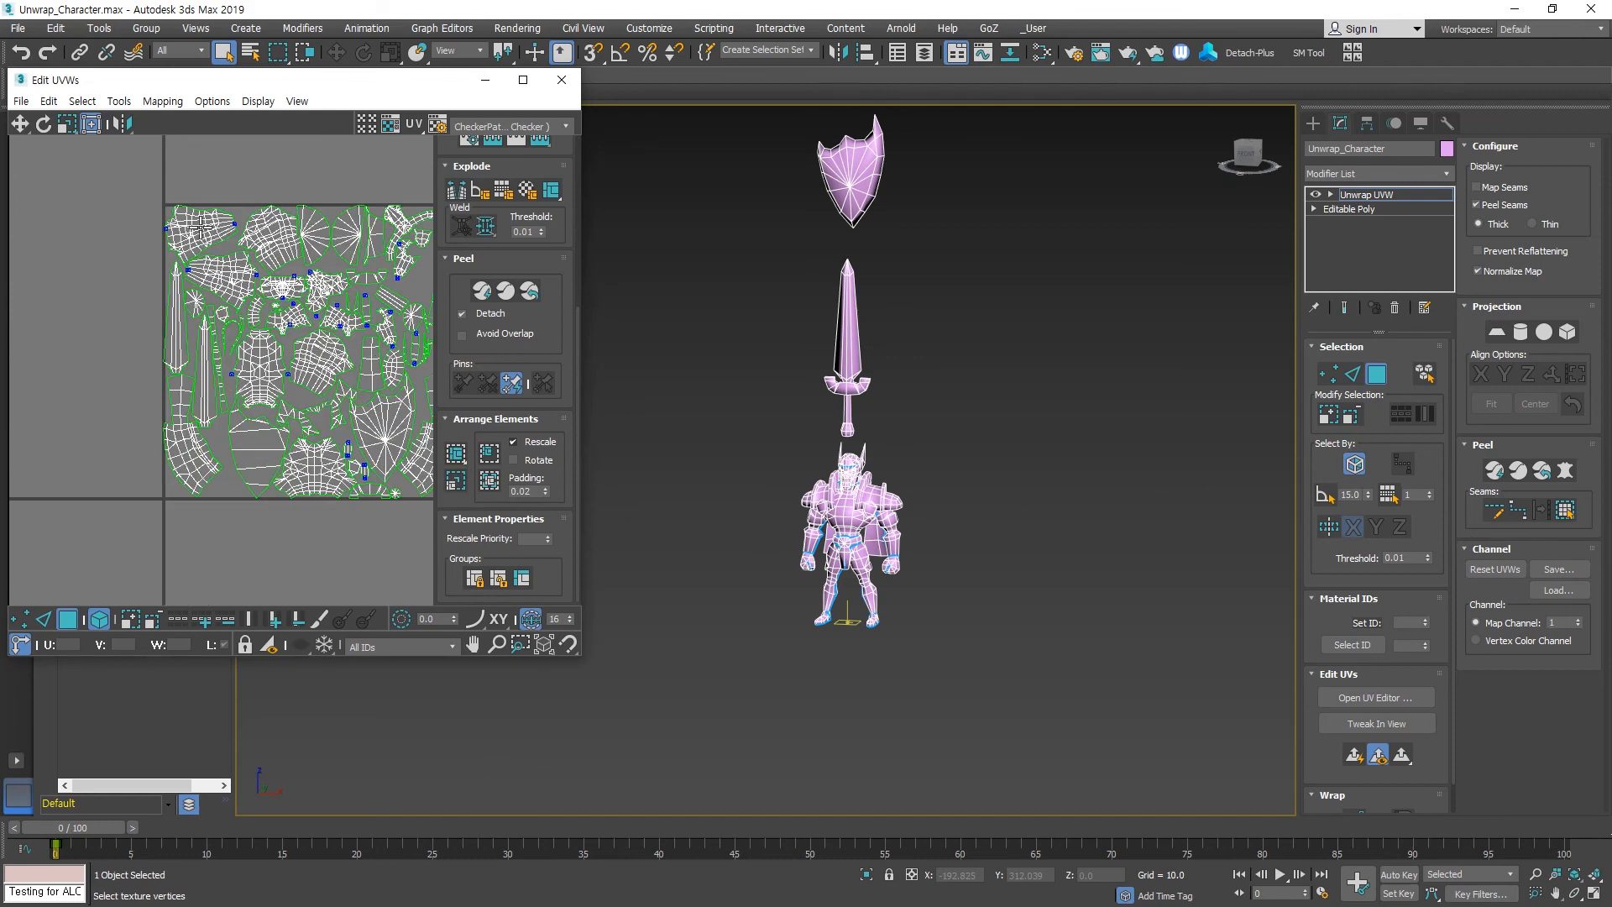
{"action": "middle_click_drag", "start_coordinate": [294, 509], "coordinate": [222, 516]}
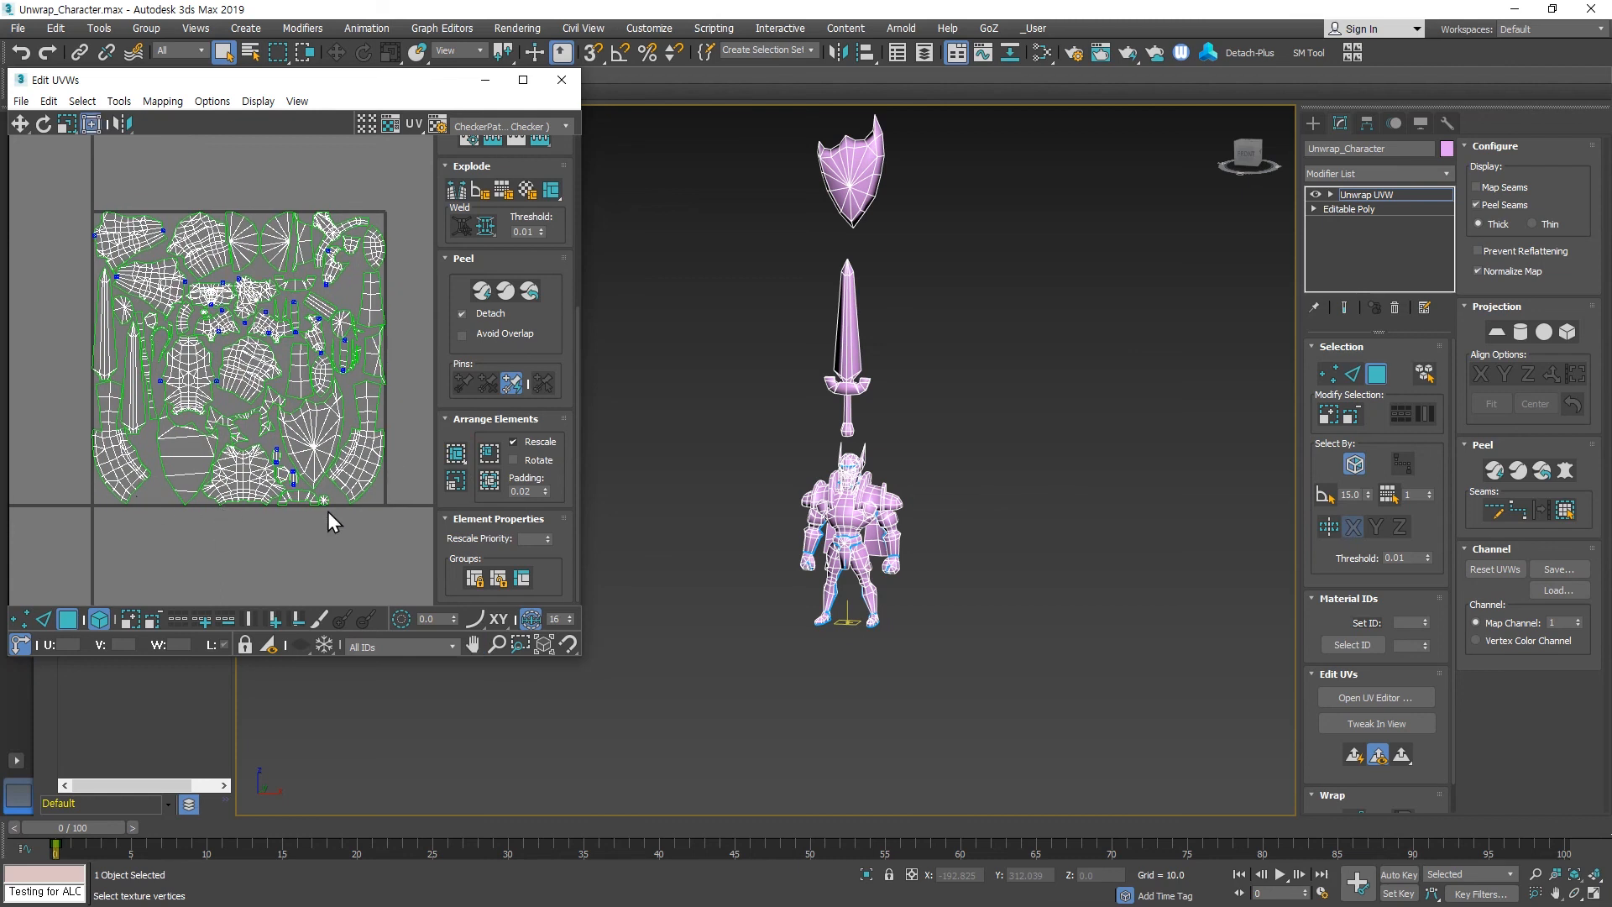